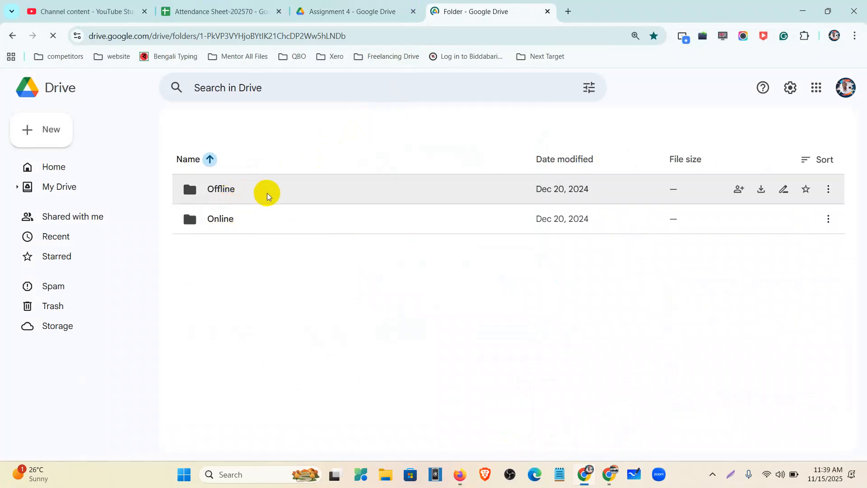
Open the Mentor Assignments .docx from the Offline folder and close the leftover folder tab
click(281, 223)
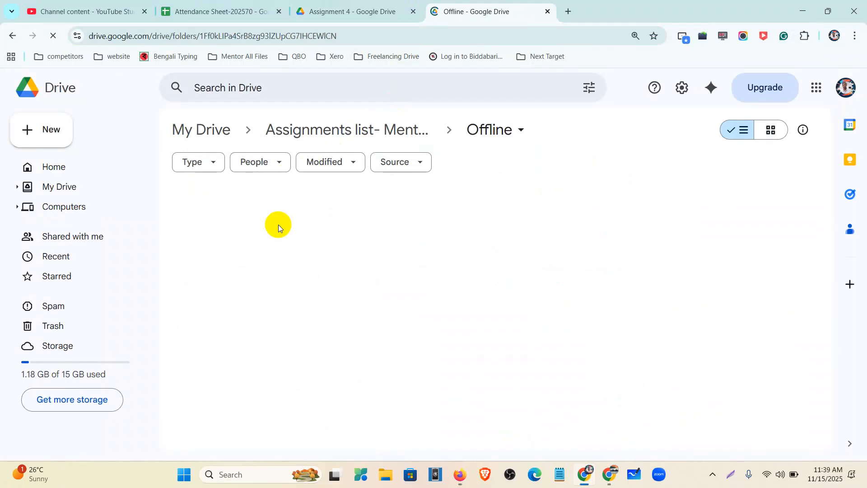
double_click(277, 223)
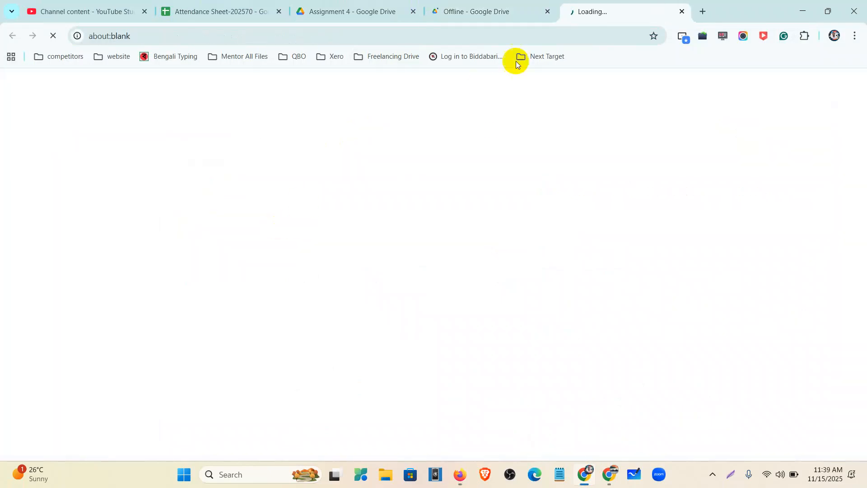
click(547, 11)
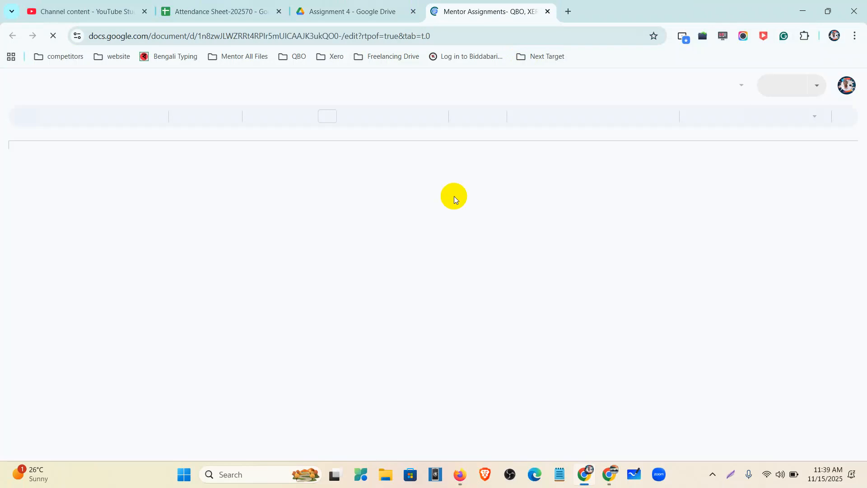
Scroll to Assignment-04 and highlight tasks 1-5, from Inventory Quantity Adjustment to invoice with class/location
scroll(411, 260, down, 9)
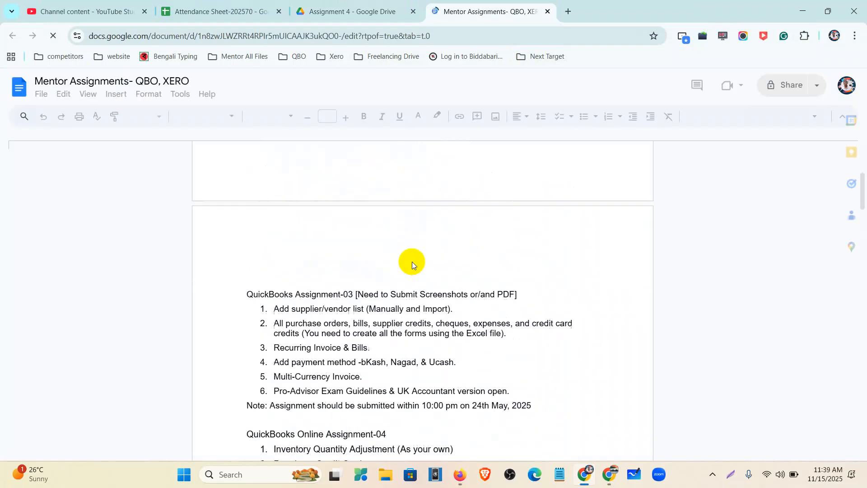
scroll(401, 252, down, 1)
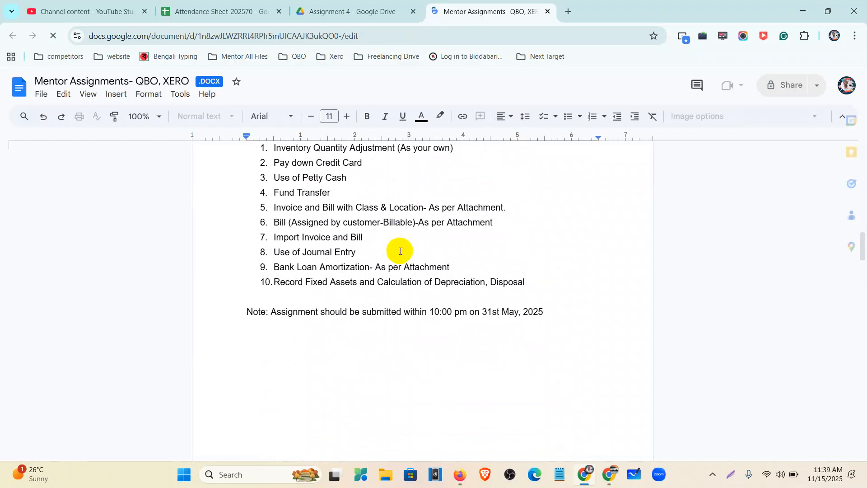
scroll(400, 251, up, 1)
drag(270, 205, 443, 211)
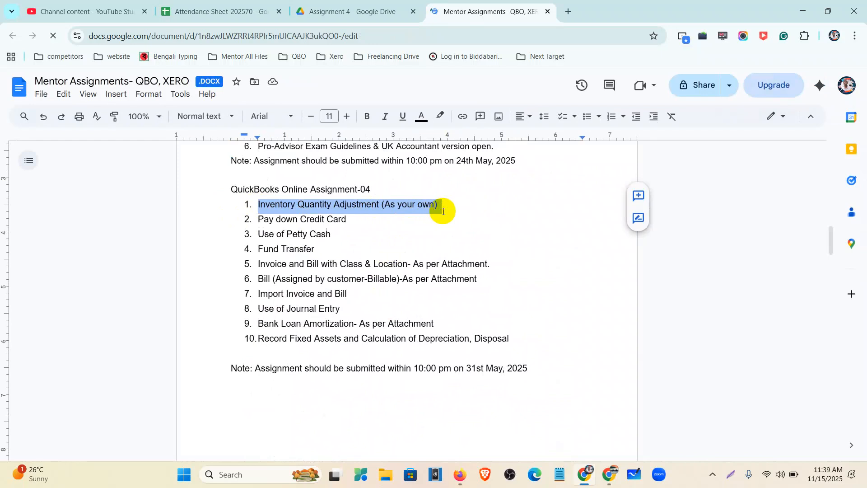
drag(255, 219, 357, 223)
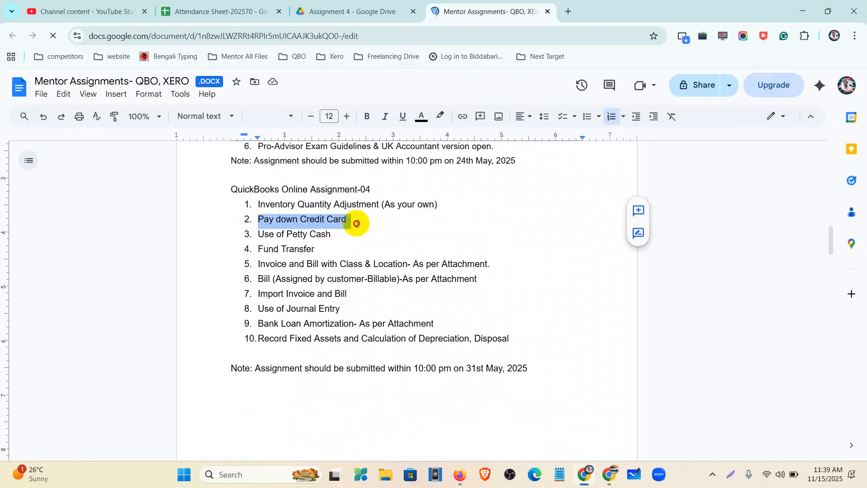
drag(257, 234, 334, 236)
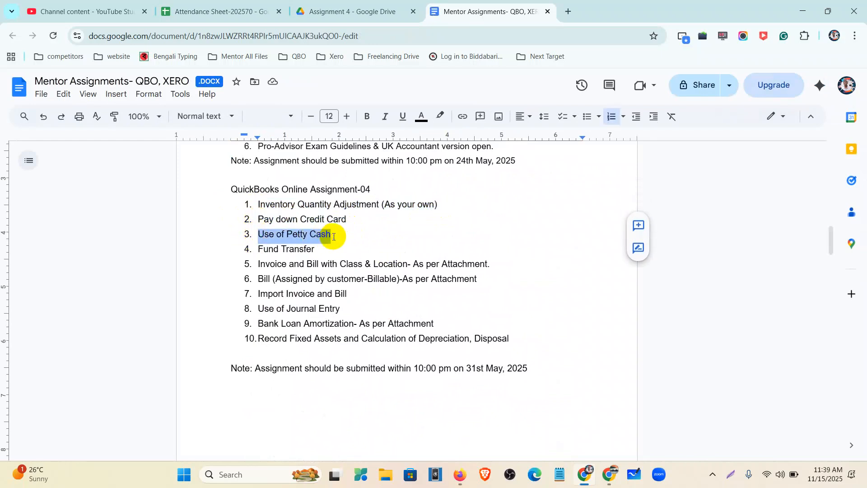
drag(256, 248, 316, 252)
drag(260, 267, 489, 265)
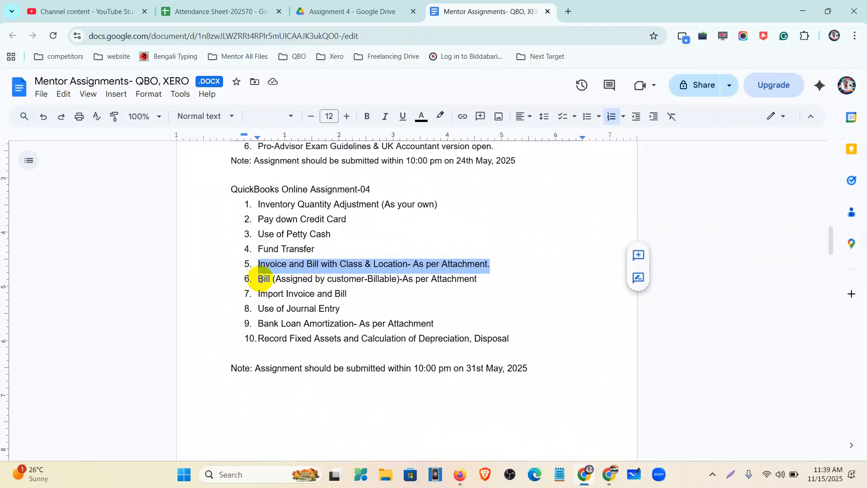
Highlight tasks 6-10, reselect task 1 as the starting point, and switch to QuickBooks Online
drag(255, 279, 482, 285)
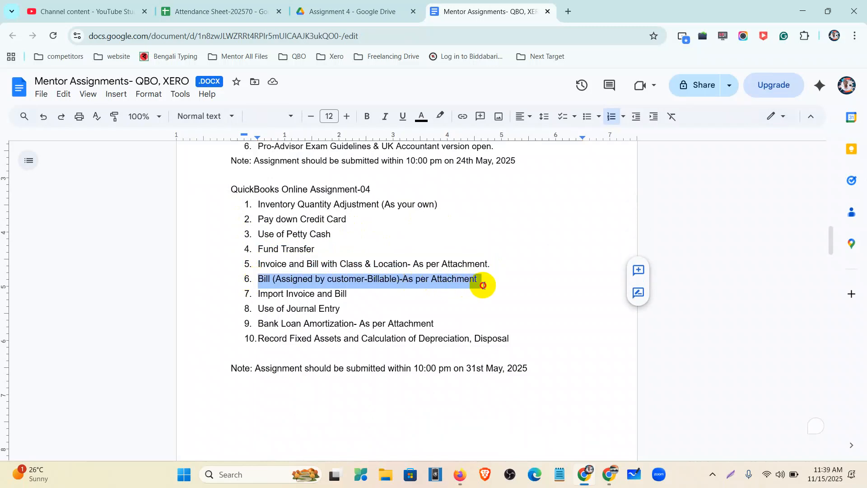
drag(257, 294, 351, 299)
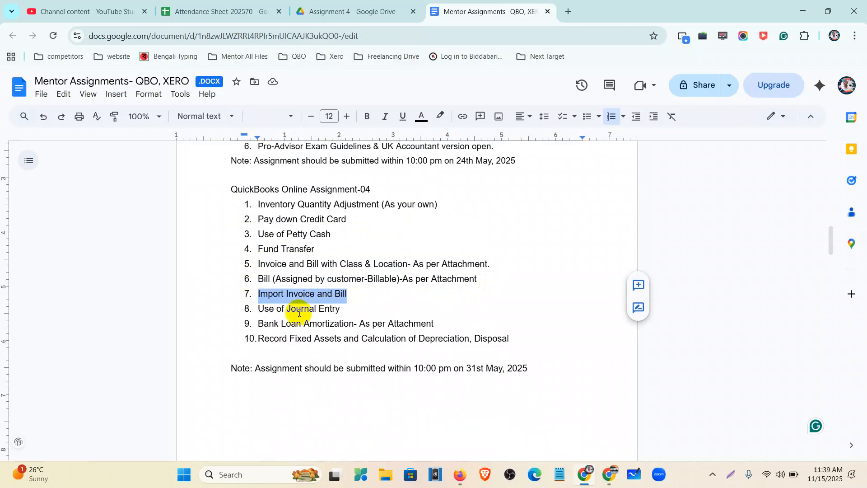
drag(255, 310, 342, 311)
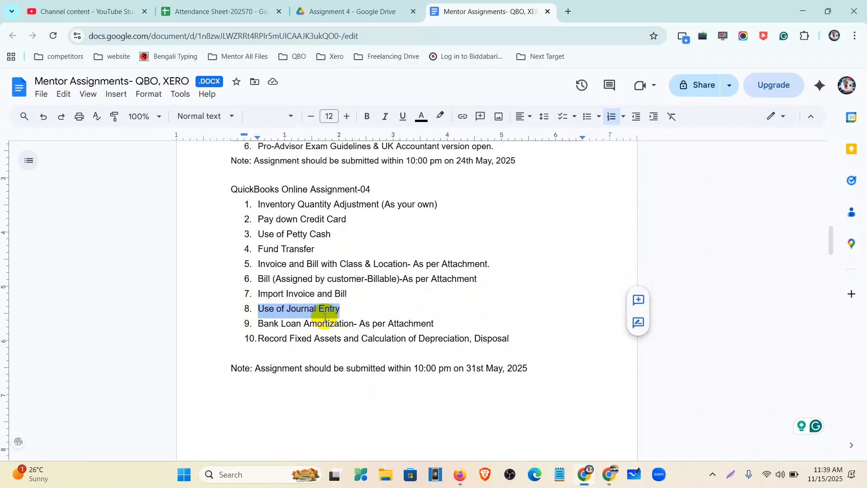
drag(255, 324, 435, 328)
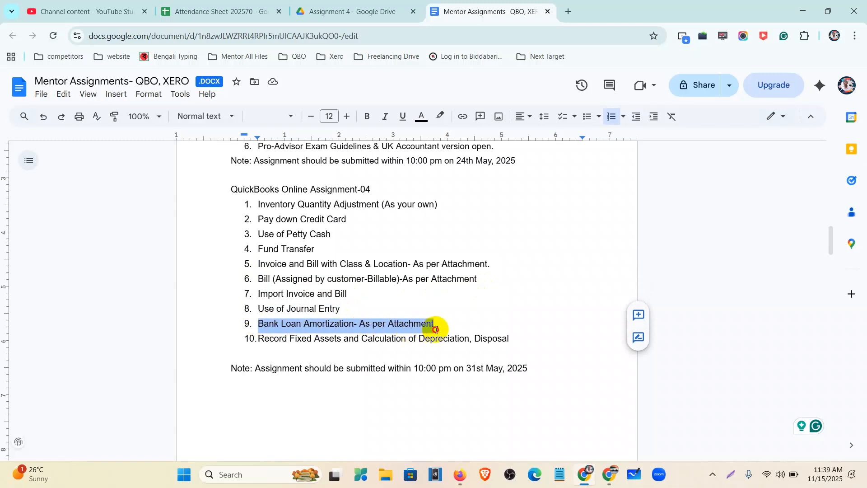
drag(258, 338, 515, 343)
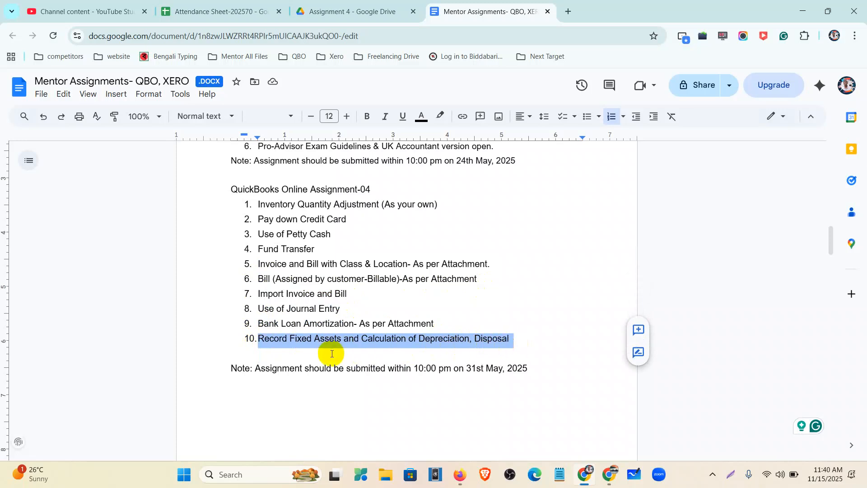
click(258, 205)
drag(258, 205, 437, 204)
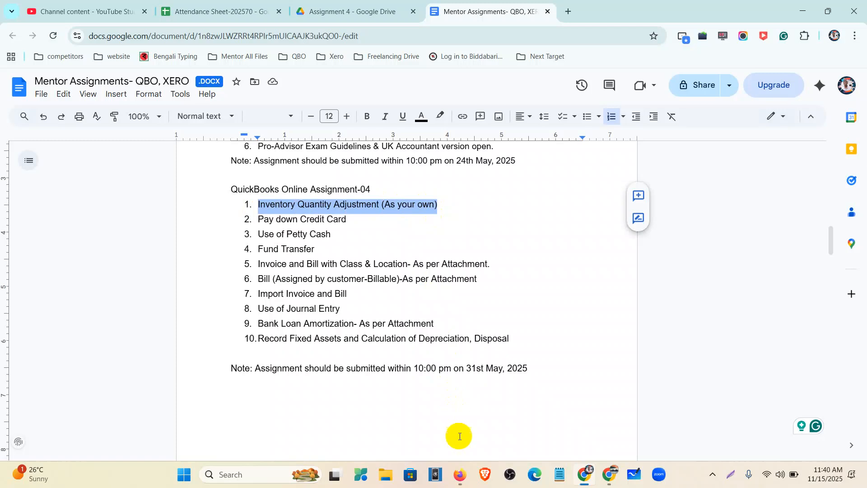
click(459, 474)
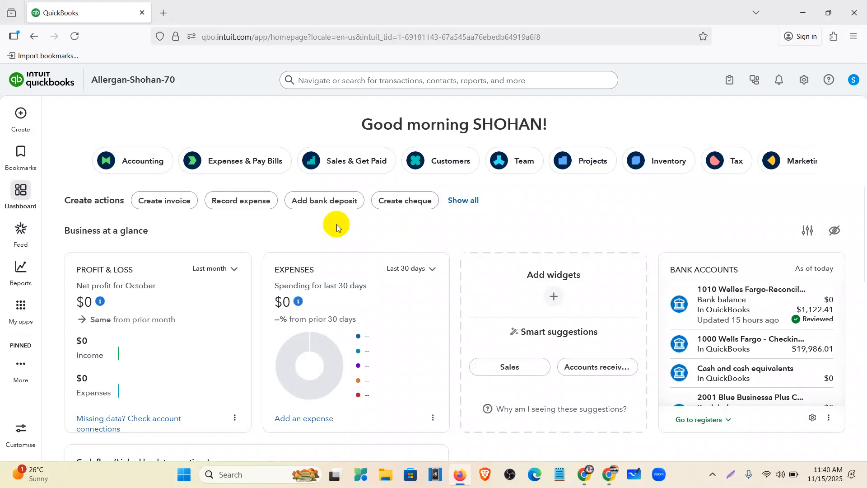
Go to Reports in the left sidebar and open Standard reports
click(14, 121)
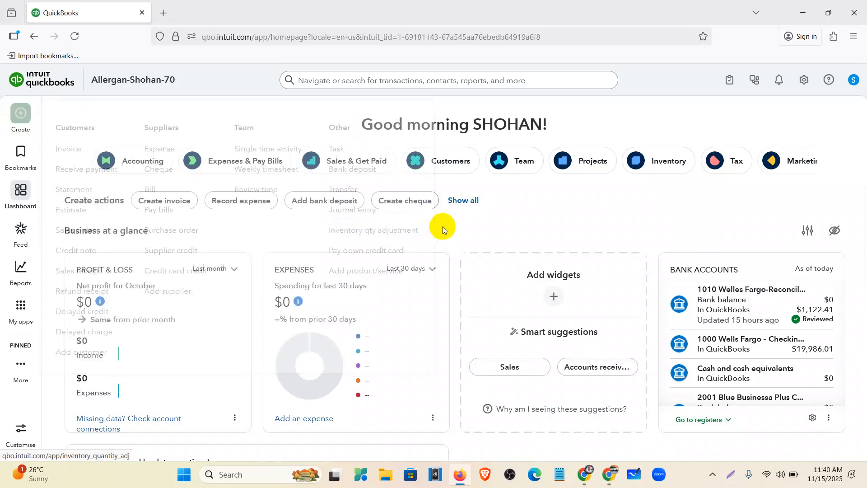
mouse_move(15, 311)
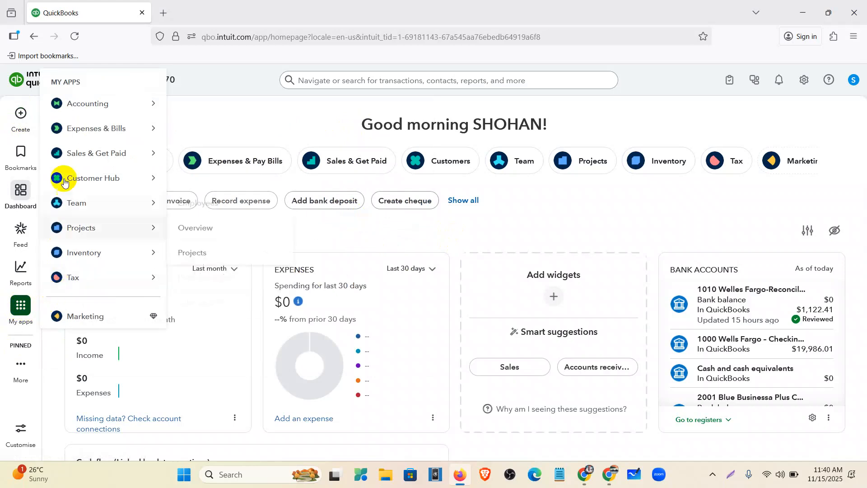
mouse_move(75, 104)
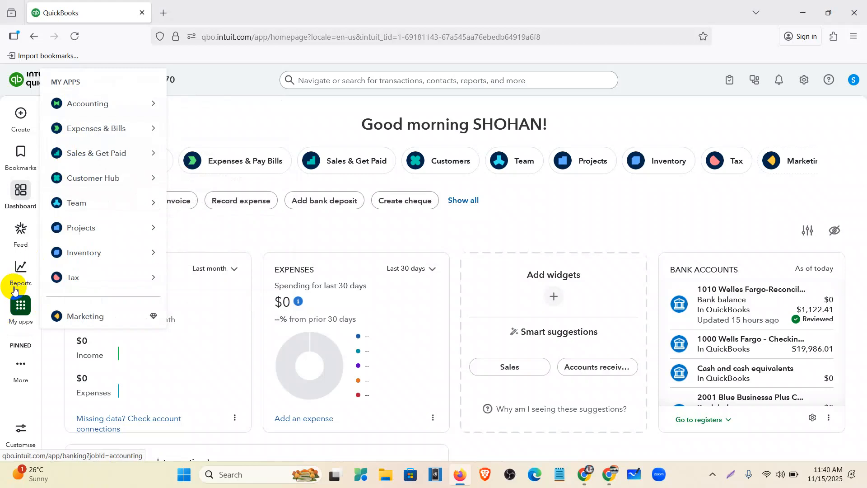
mouse_move(20, 270)
click(77, 296)
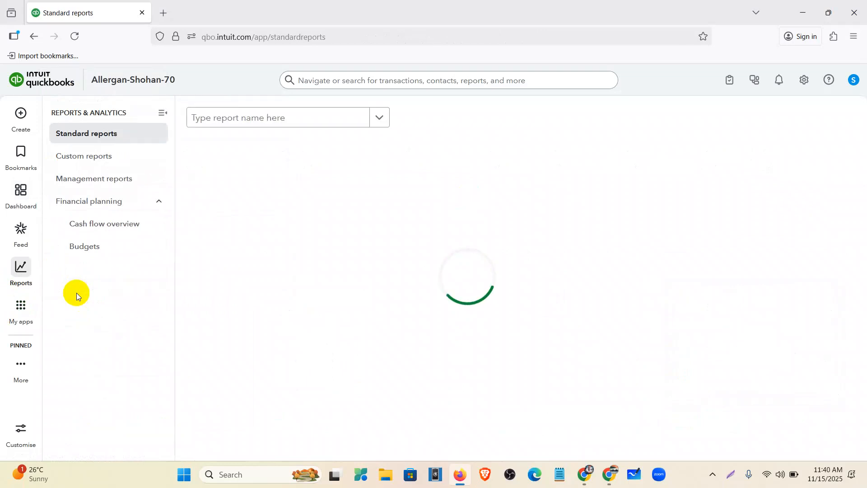
Search the report list for 'inve' and open Inventory Valuation Detail
click(162, 116)
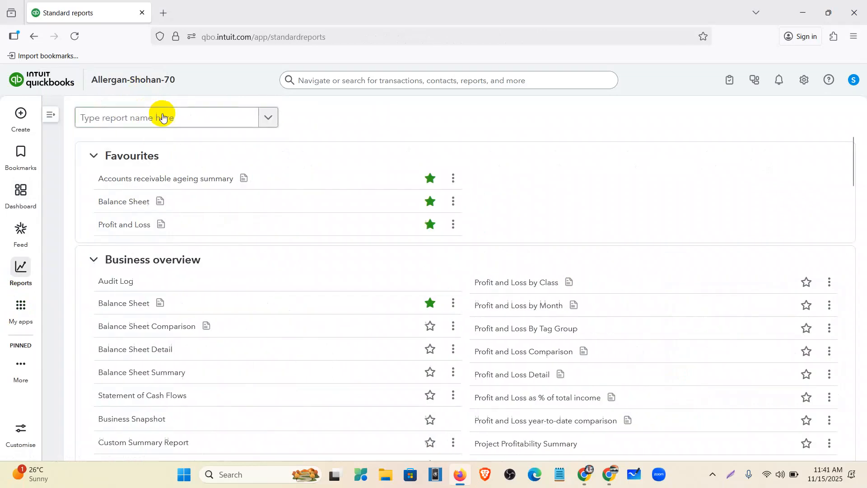
click(166, 118)
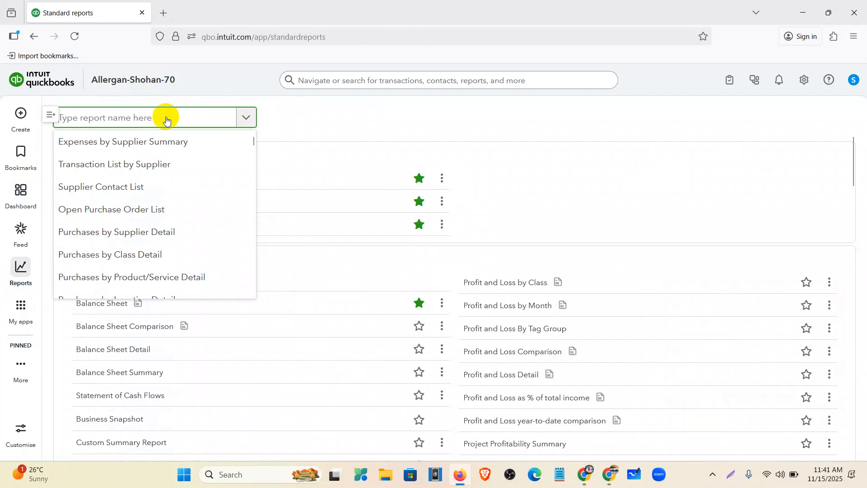
text(in)
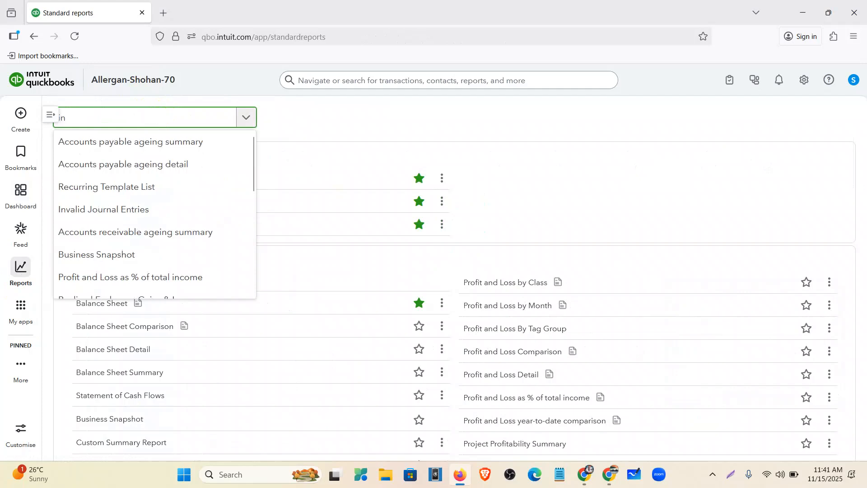
text(ven)
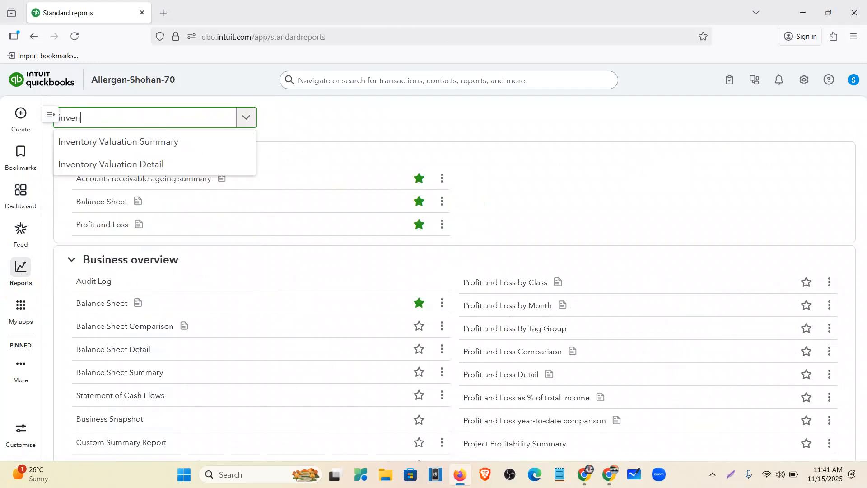
click(156, 164)
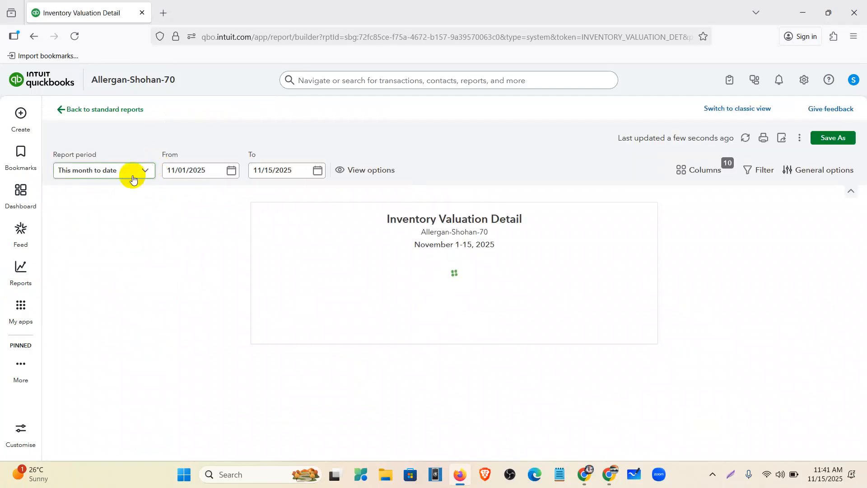
Set the Inventory Valuation Detail period to All Dates, refresh, and review the four products totalling $157,700
click(129, 171)
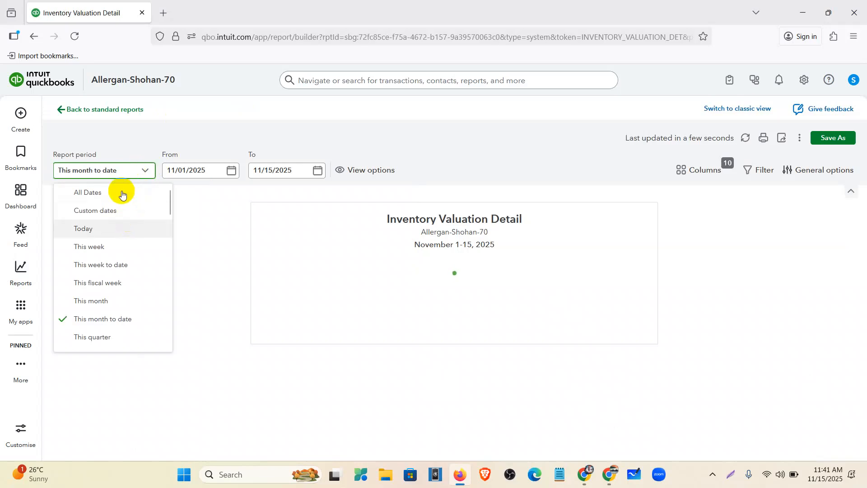
click(93, 194)
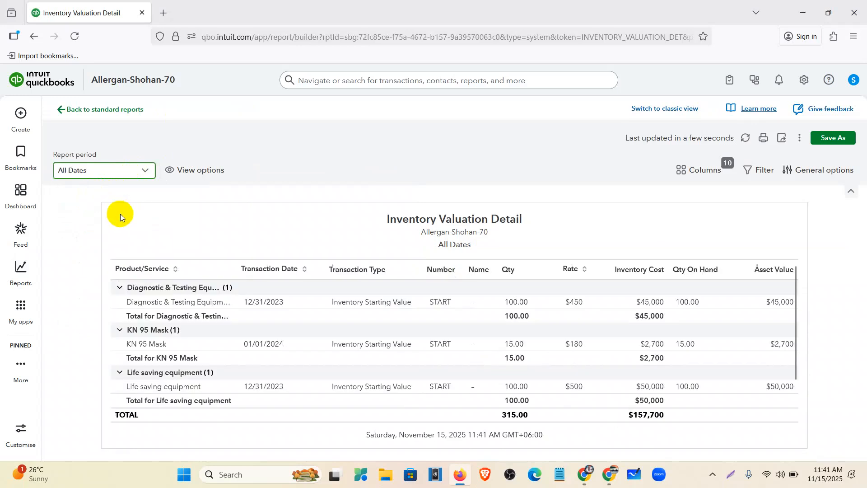
scroll(433, 316, down, 2)
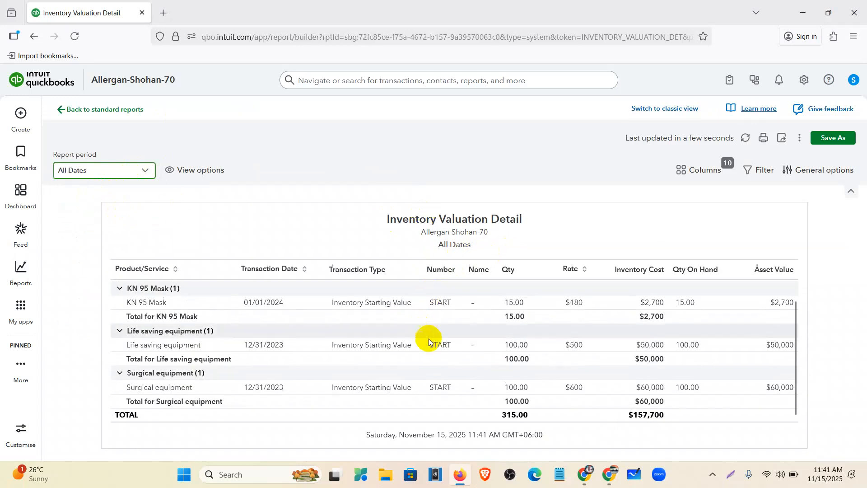
scroll(559, 363, up, 2)
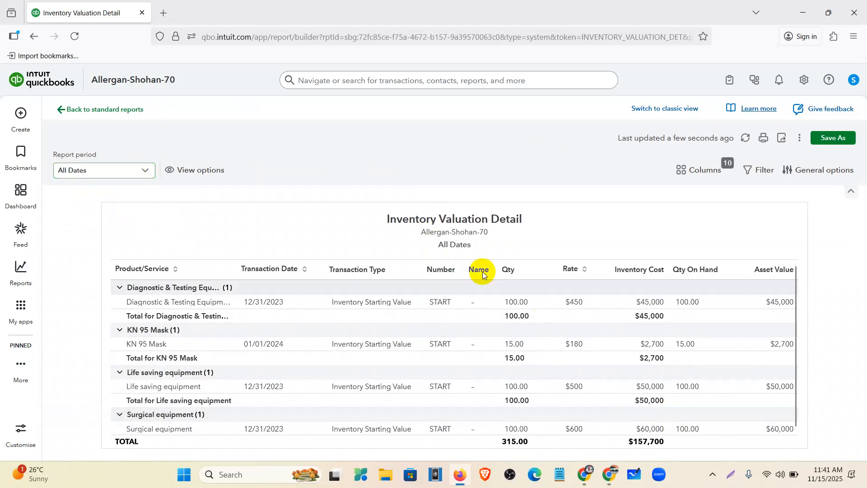
click(745, 138)
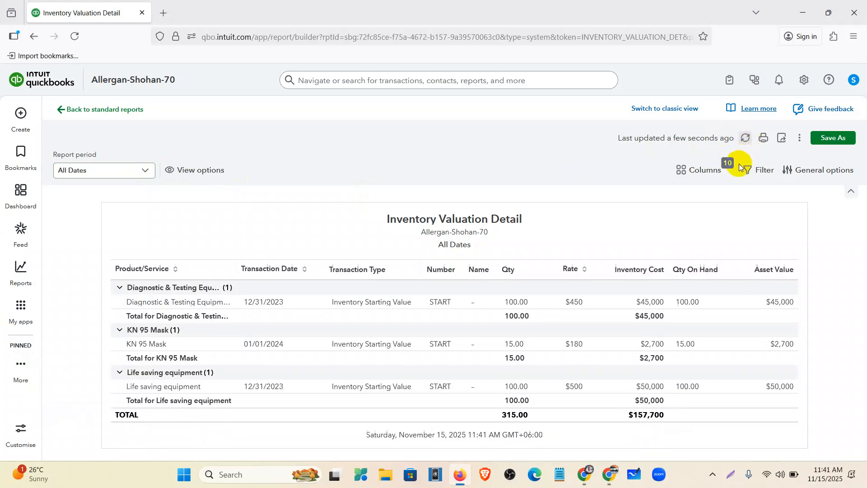
scroll(531, 326, down, 1)
scroll(530, 324, down, 1)
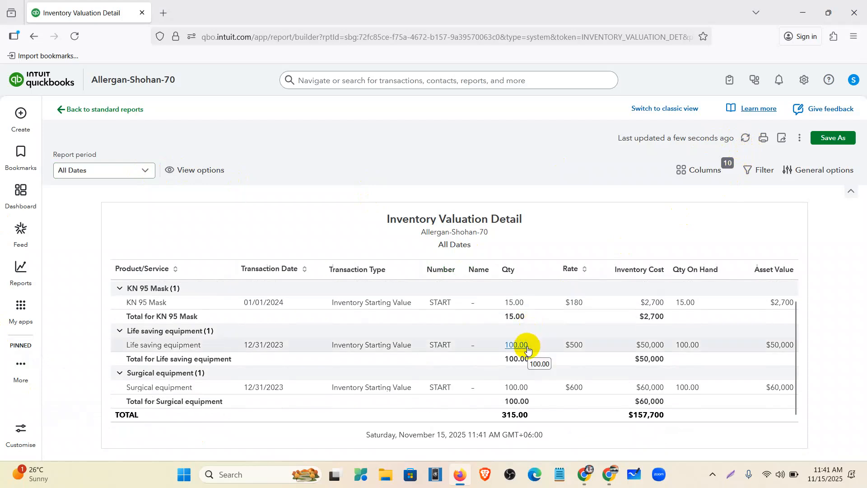
scroll(507, 381, up, 1)
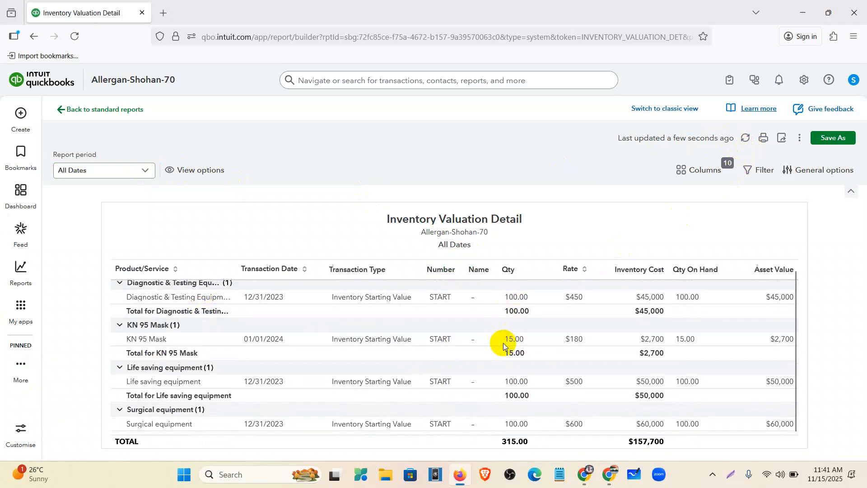
scroll(507, 345, down, 2)
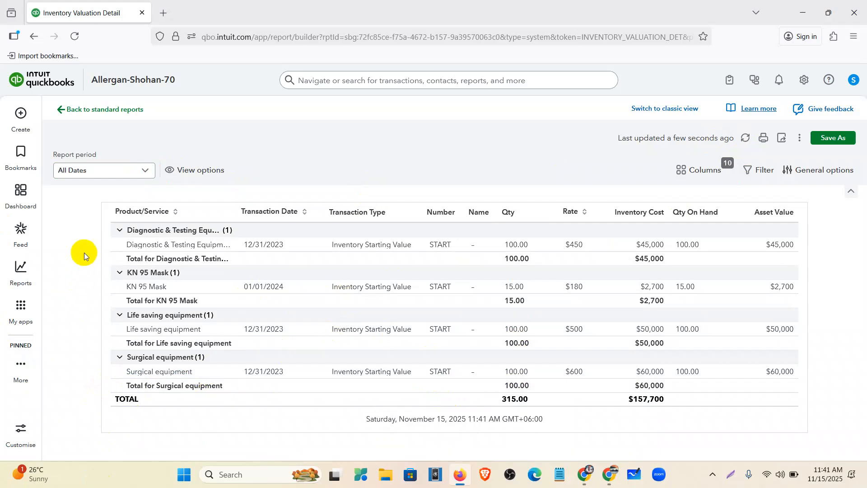
Start an inventory quantity adjustment dated 11/01/2024 with reason Inventory Revaluation
click(20, 114)
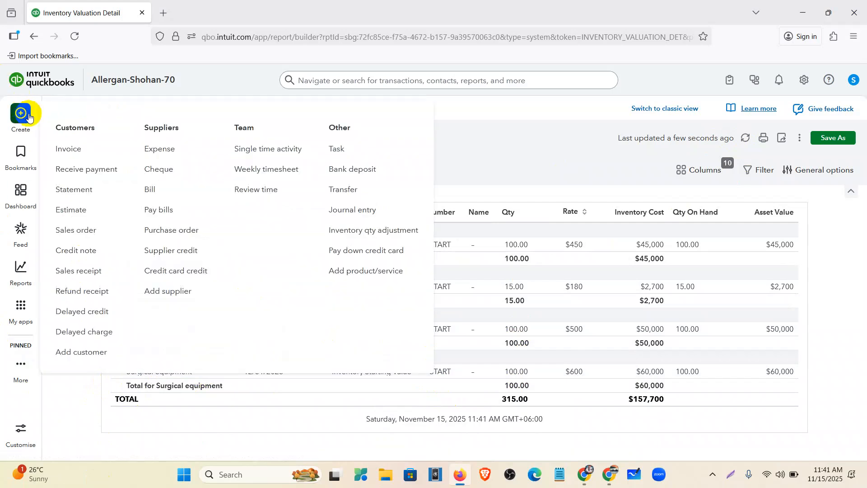
click(350, 230)
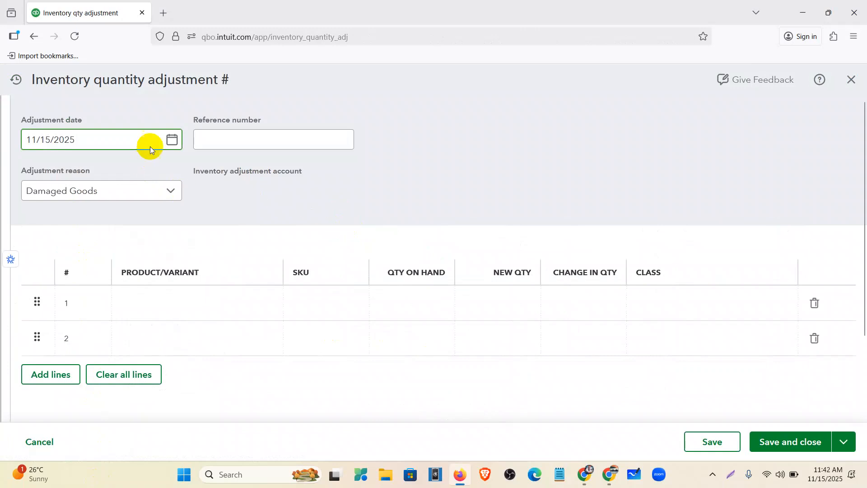
click(173, 142)
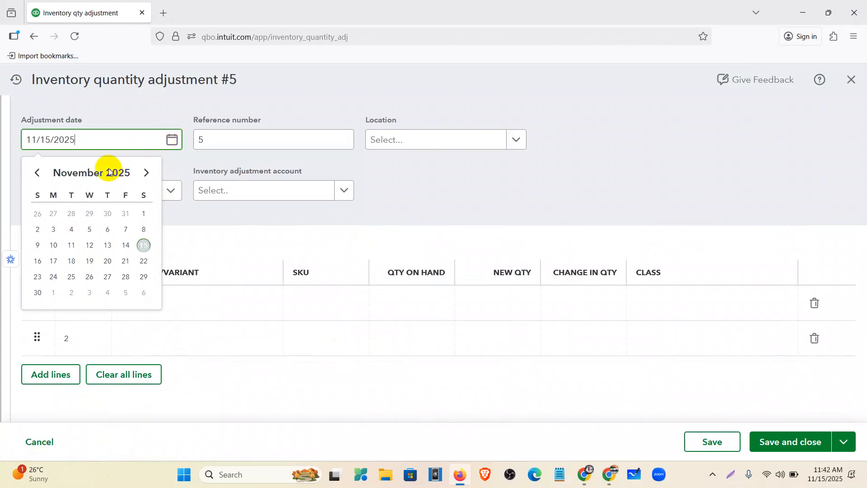
key(BackSpace)
text(4)
click(158, 92)
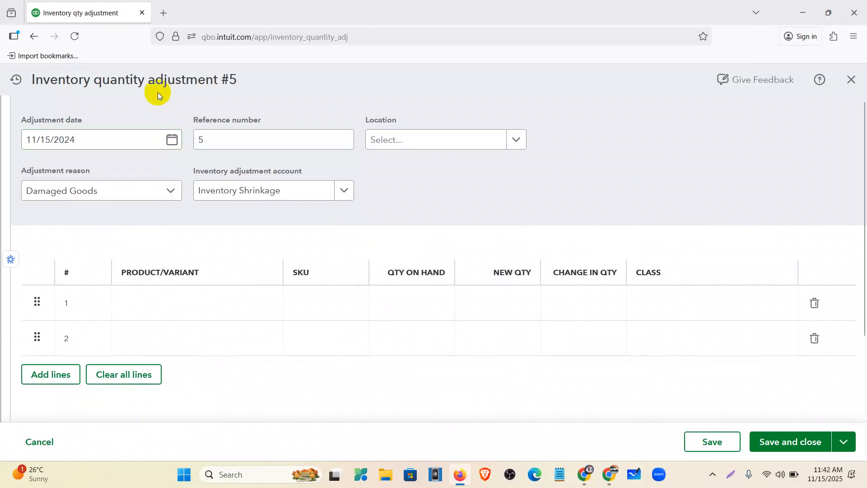
click(172, 139)
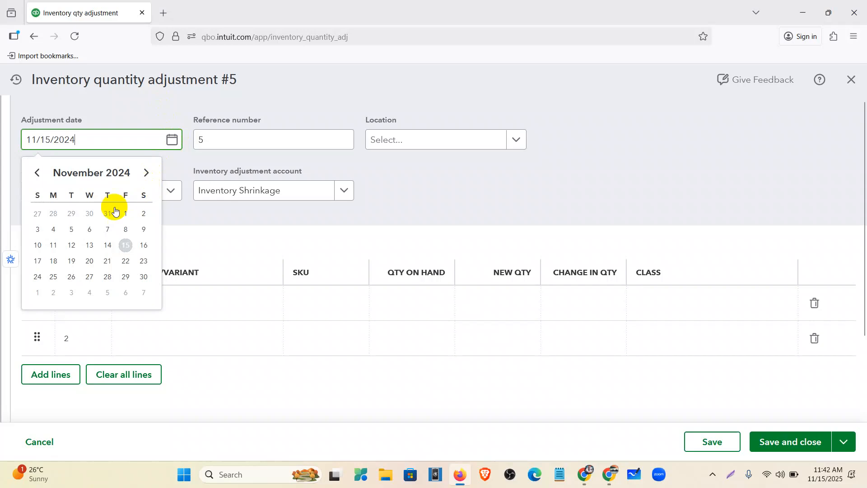
click(126, 213)
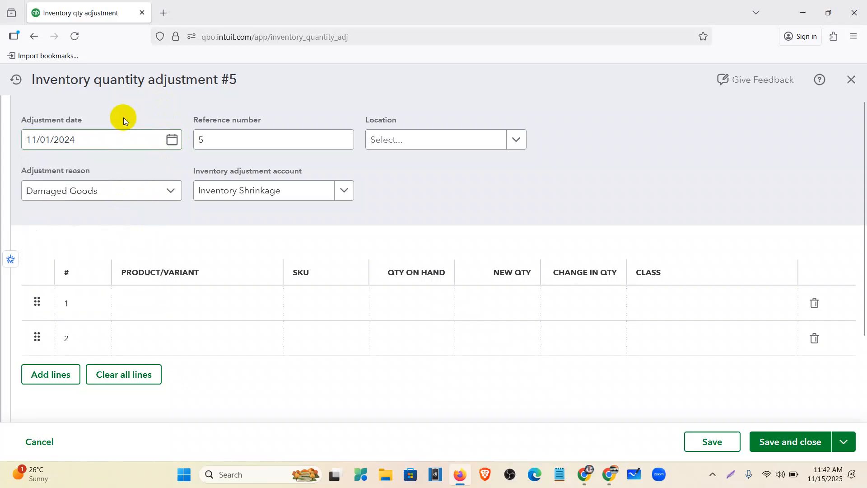
click(169, 190)
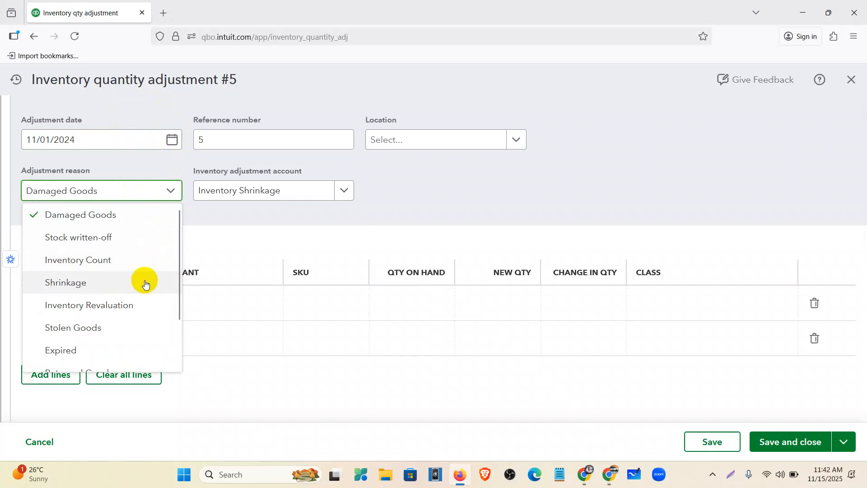
scroll(149, 303, down, 2)
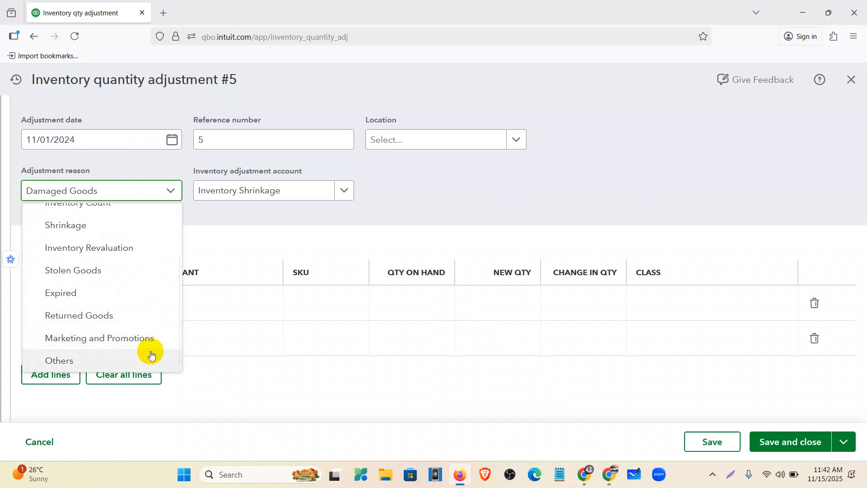
scroll(151, 352, up, 2)
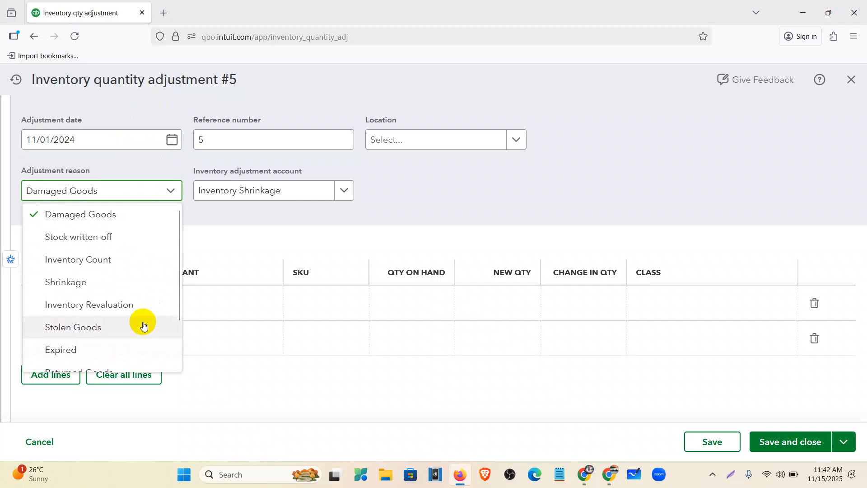
click(127, 303)
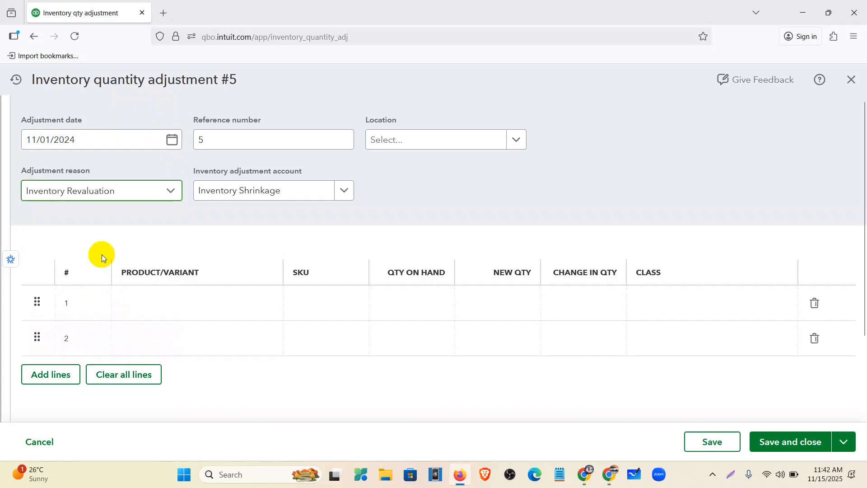
Add KN 95 Mask on the first line with a new quantity of 100
click(212, 306)
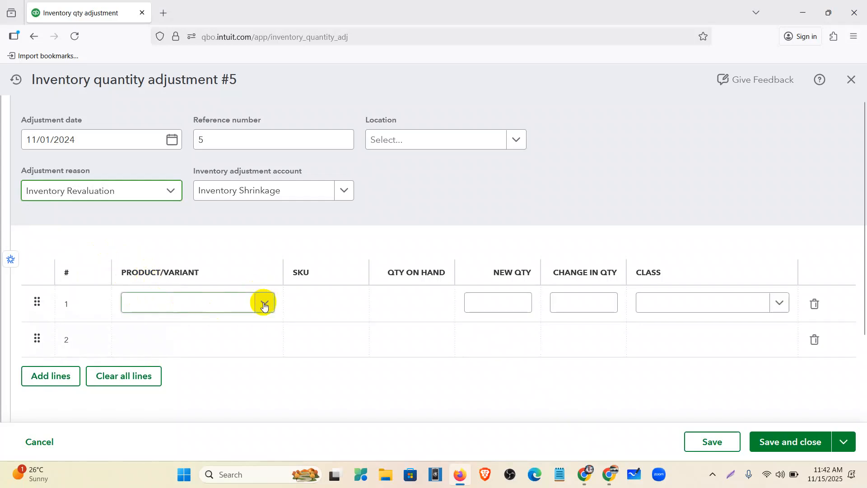
click(262, 300)
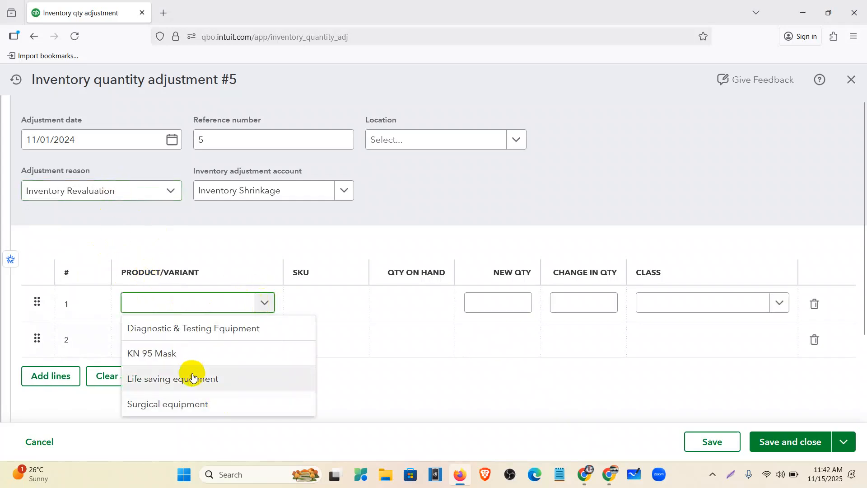
click(173, 361)
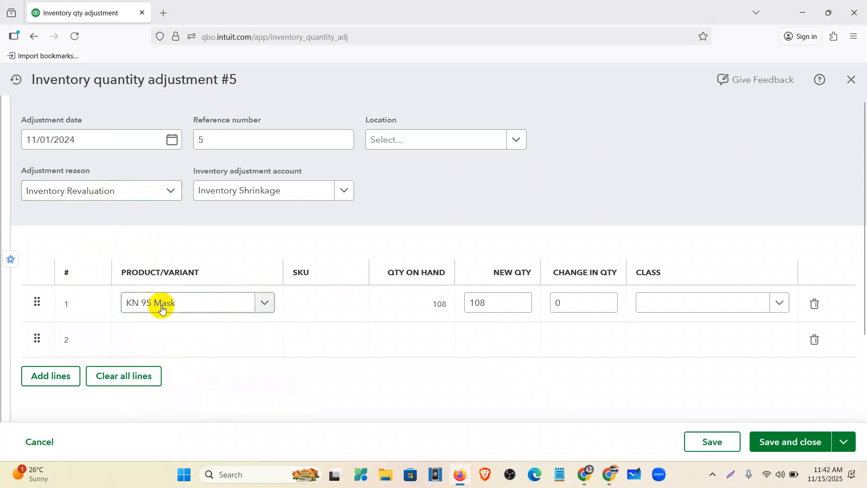
click(173, 141)
click(174, 143)
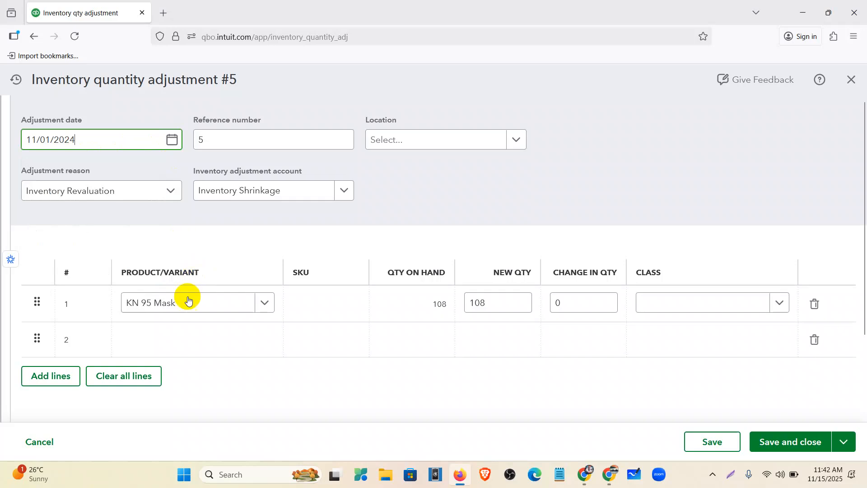
mouse_move(420, 308)
mouse_down()
mouse_move(458, 309)
mouse_move(402, 300)
mouse_move(412, 304)
mouse_up()
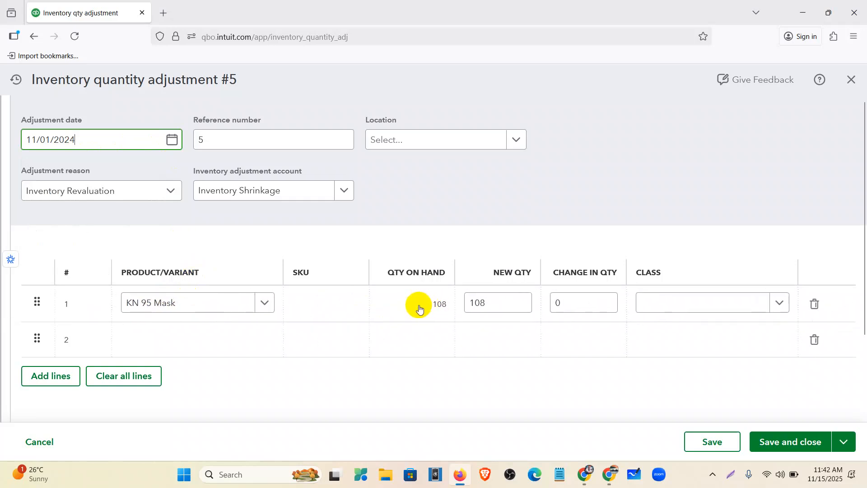
click(481, 304)
double_click(481, 304)
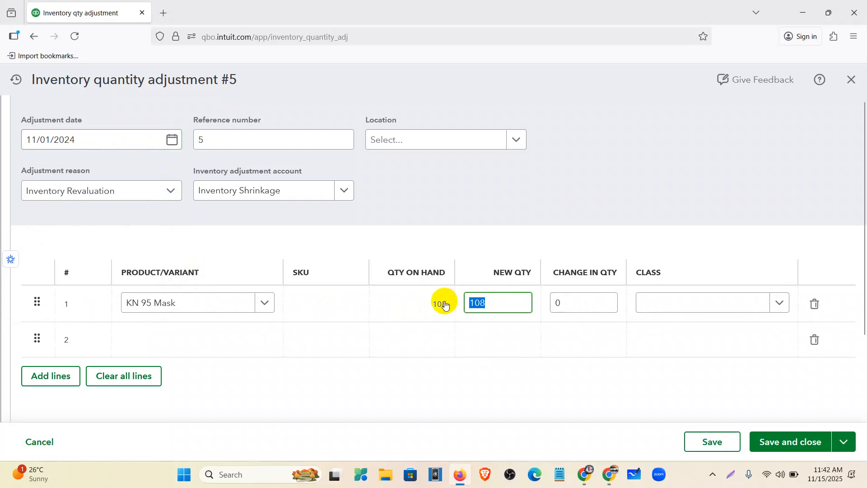
text(100)
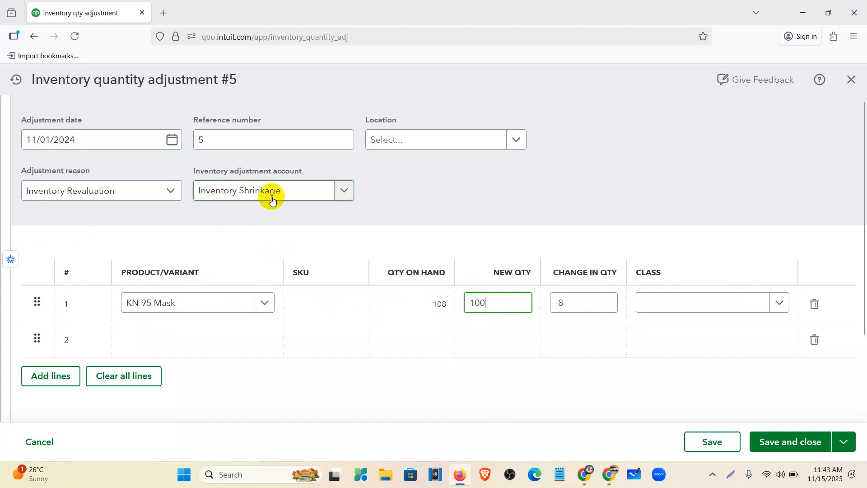
Add Diagnostic & Testing Equipment with new quantity 85 and save the adjustment
click(263, 337)
click(267, 344)
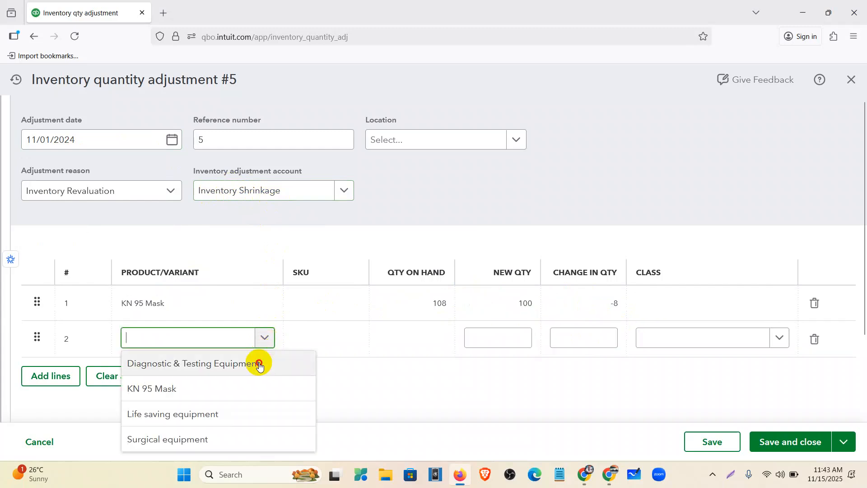
click(257, 362)
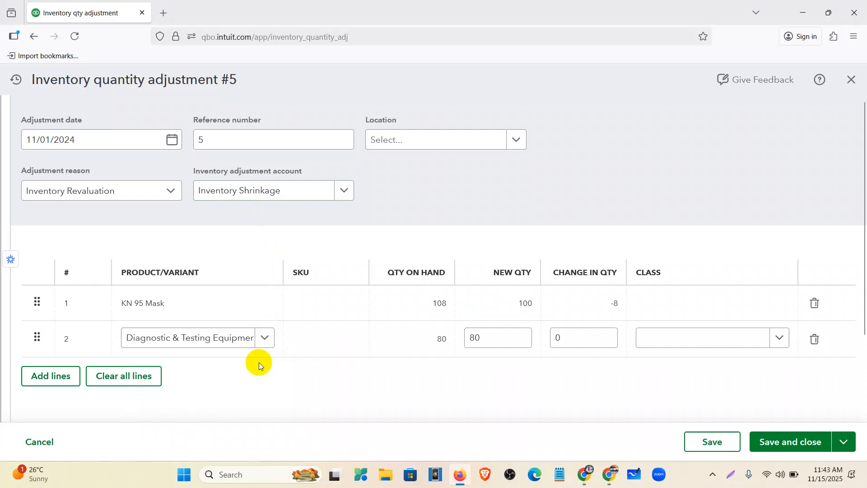
click(486, 337)
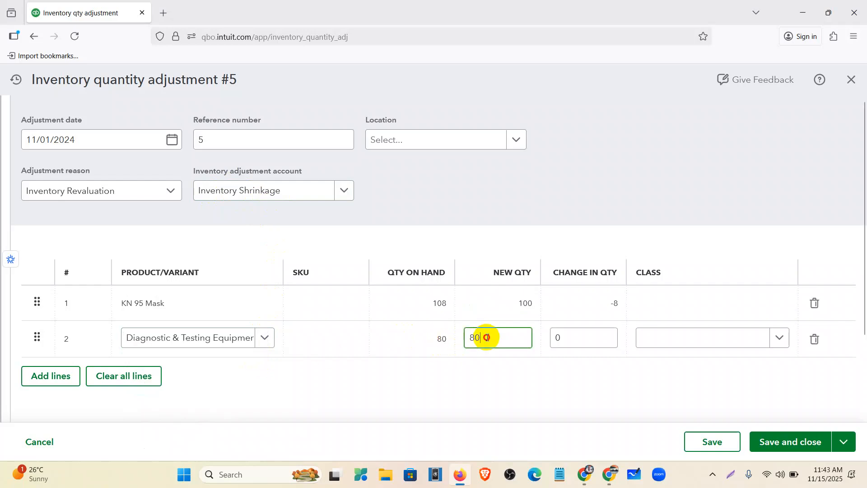
key(BackSpace)
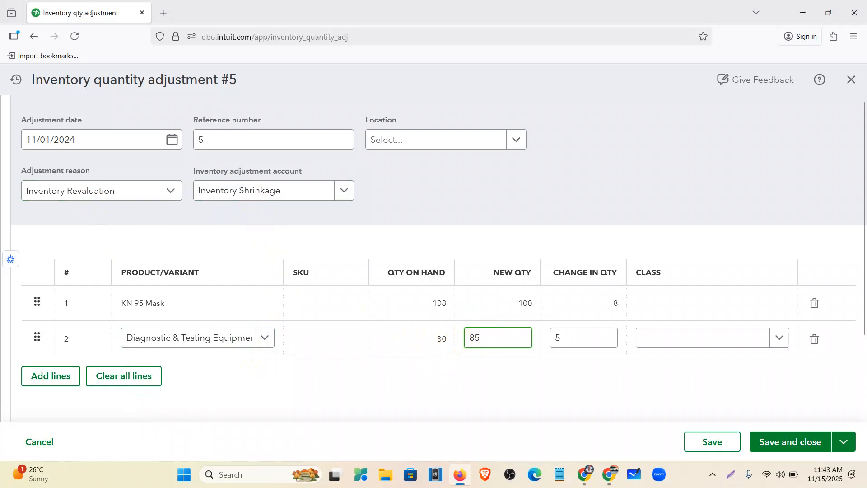
click(522, 381)
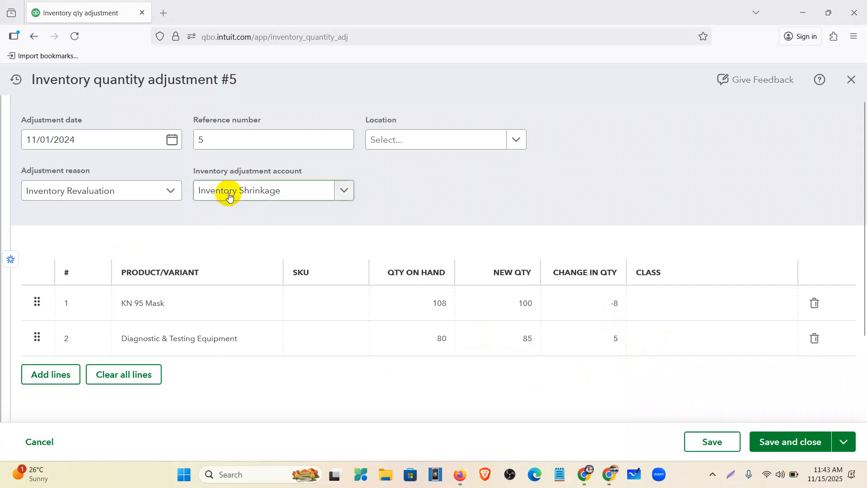
click(791, 445)
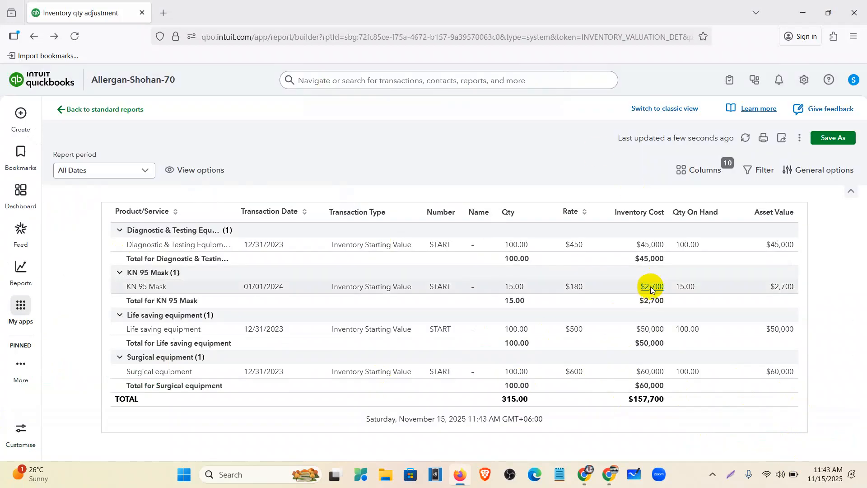
Reload the Inventory Valuation Detail report for All Dates and review the $157,700 total
click(746, 138)
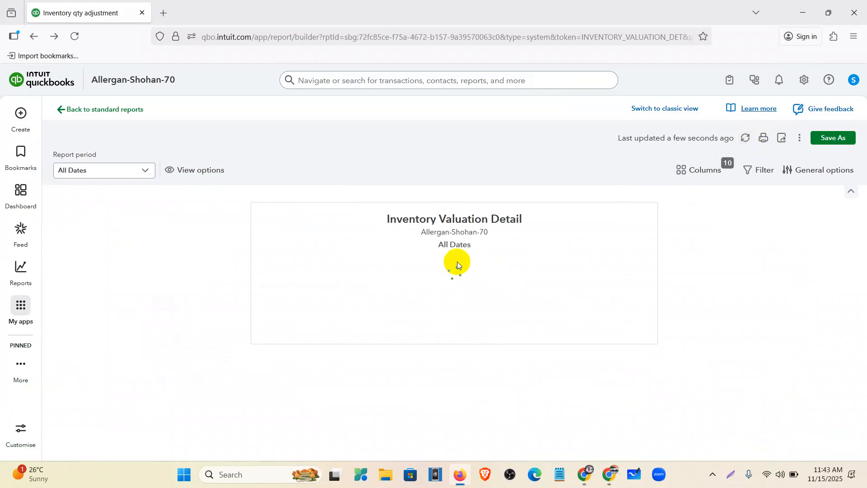
scroll(439, 286, down, 5)
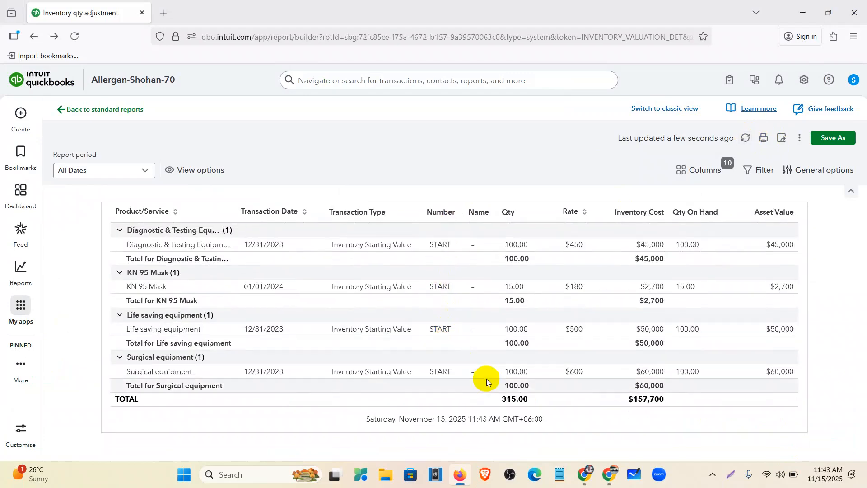
click(74, 36)
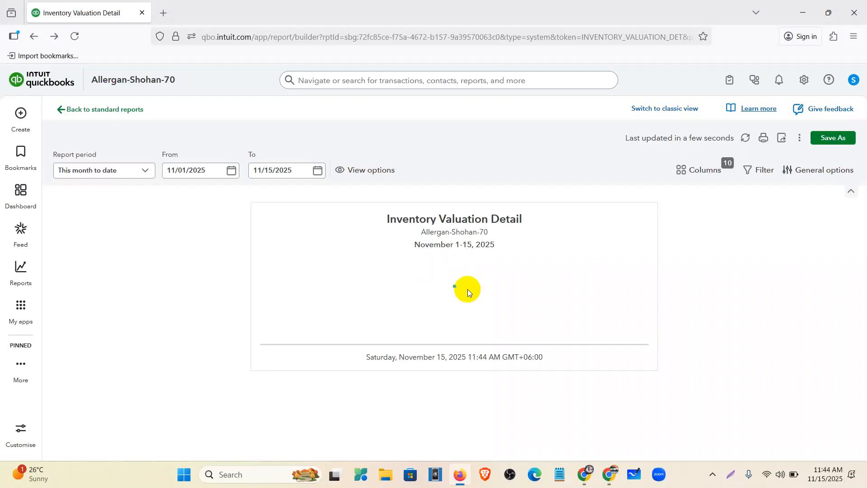
click(144, 170)
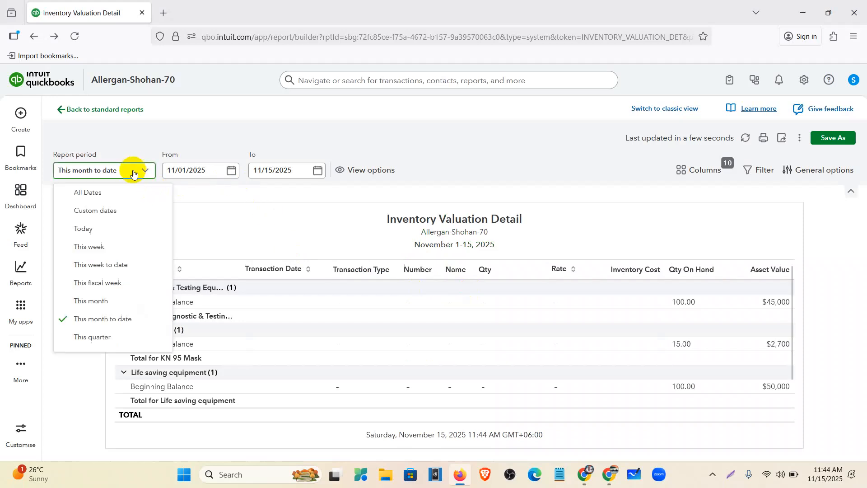
click(106, 194)
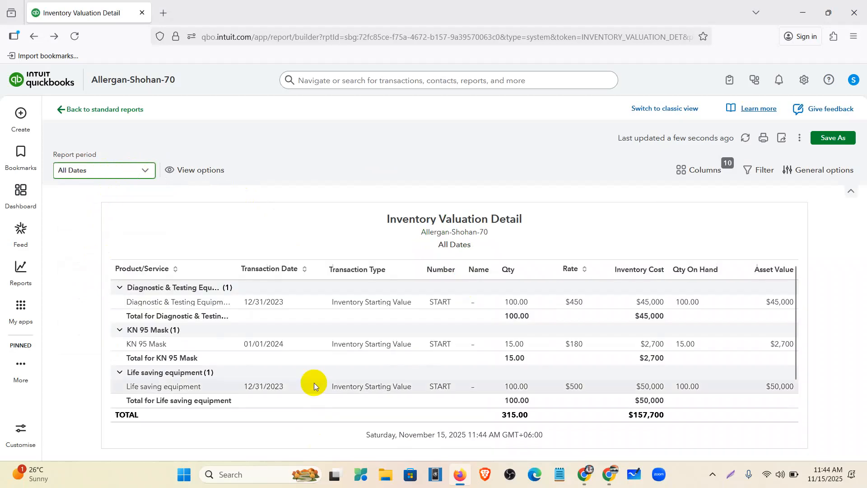
scroll(307, 362, down, 1)
scroll(404, 400, up, 1)
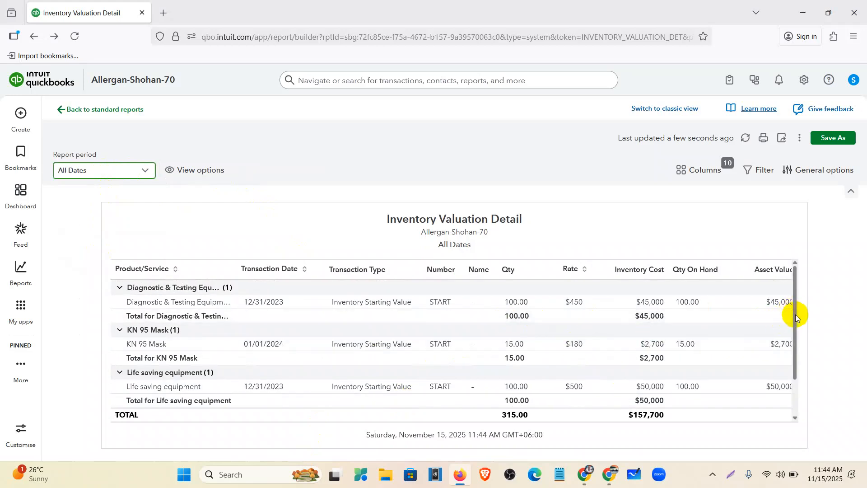
scroll(791, 342, down, 1)
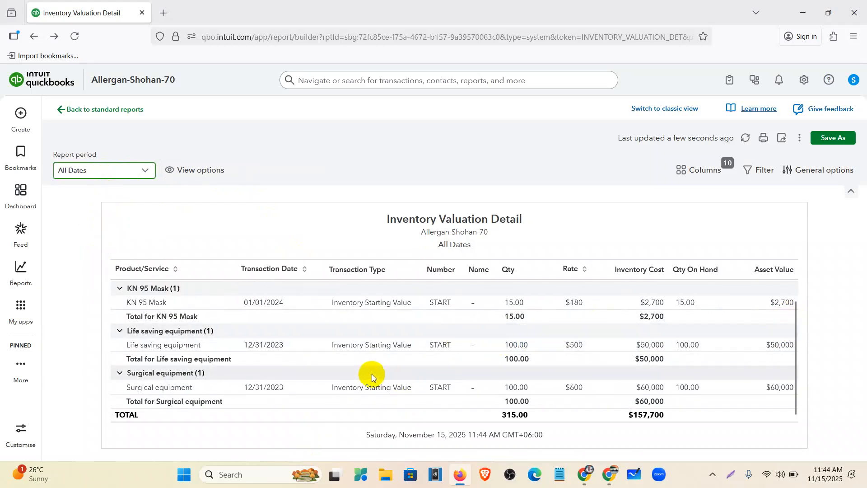
scroll(294, 218, up, 2)
scroll(320, 361, down, 2)
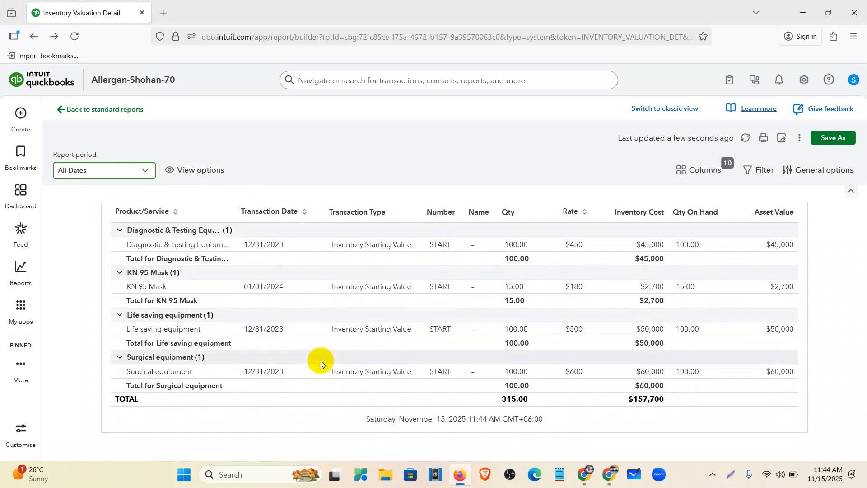
Dismiss the transaction search, return to the dashboard, and glance at the assignment document
click(343, 80)
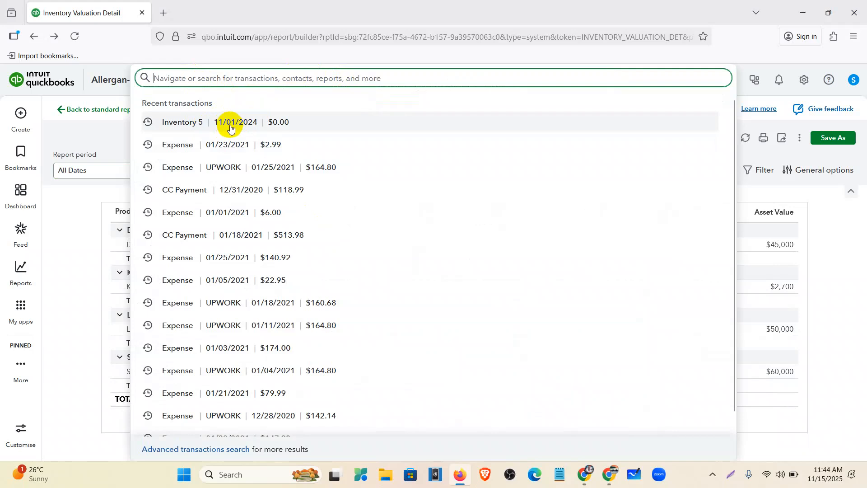
click(72, 246)
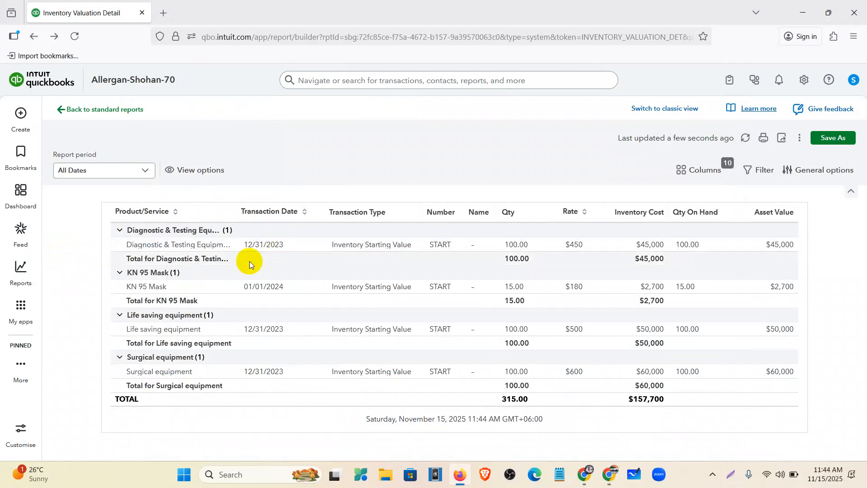
click(26, 199)
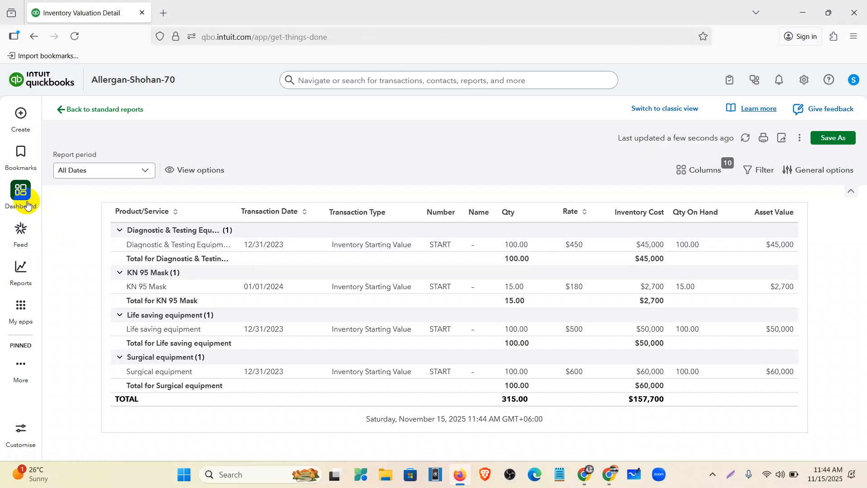
click(585, 475)
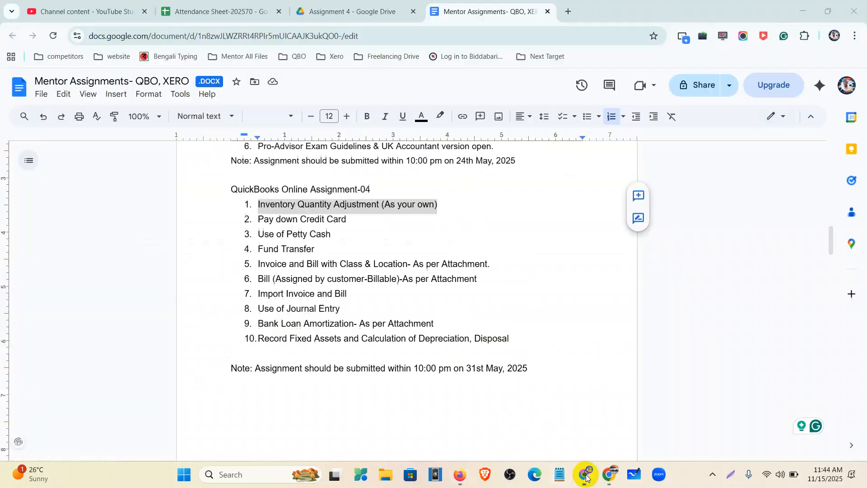
click(586, 475)
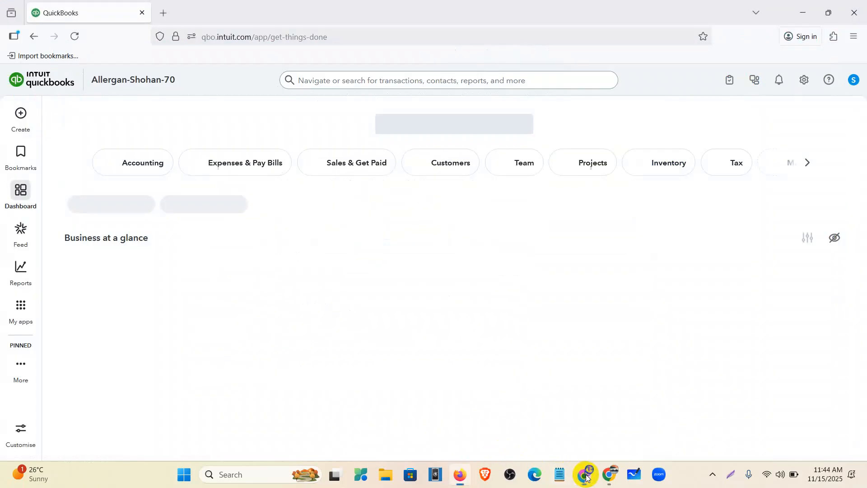
Dismiss the app tour, open Chart of accounts under My apps, and review the account balances
click(22, 119)
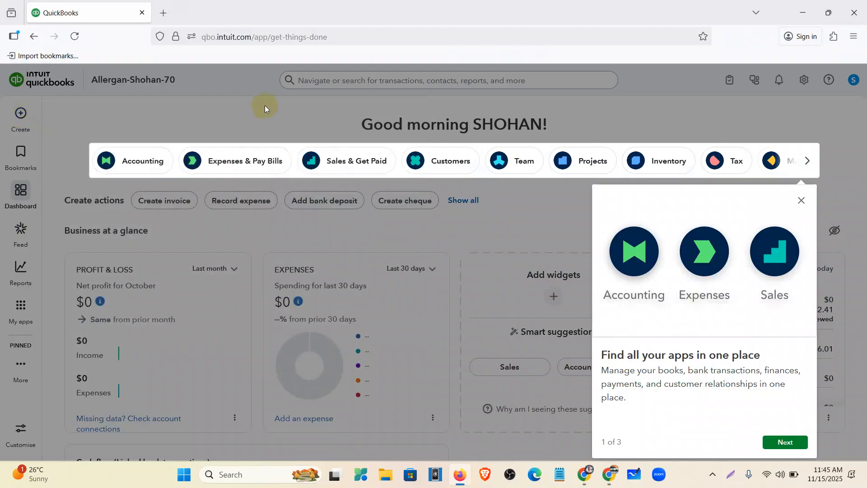
click(802, 203)
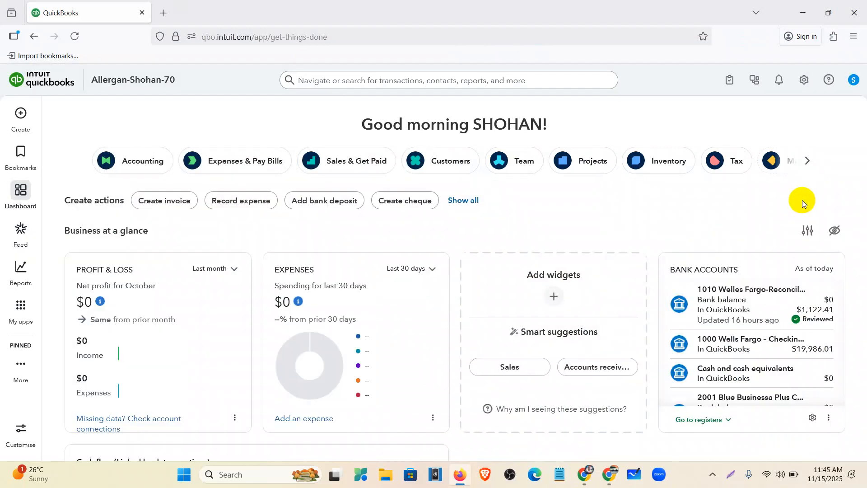
click(23, 118)
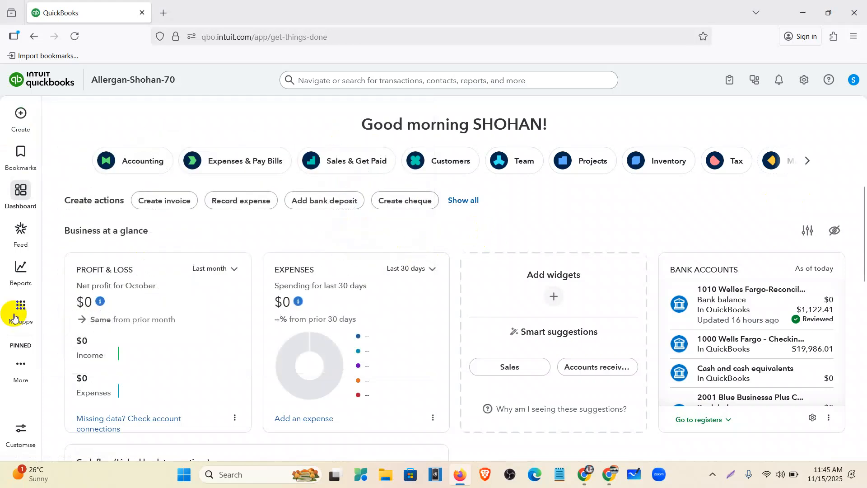
mouse_move(19, 307)
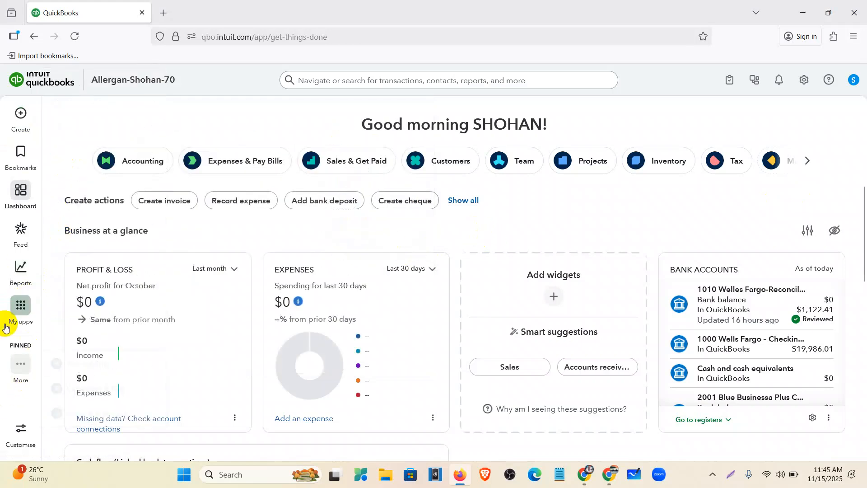
click(26, 315)
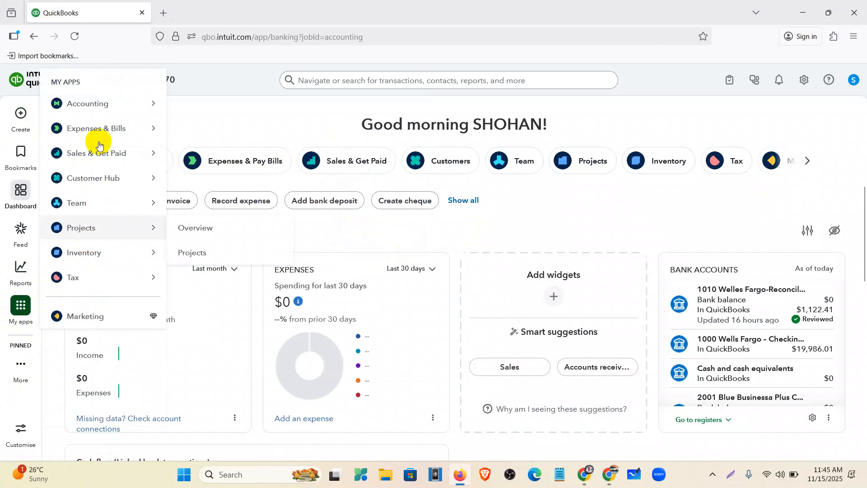
mouse_move(86, 103)
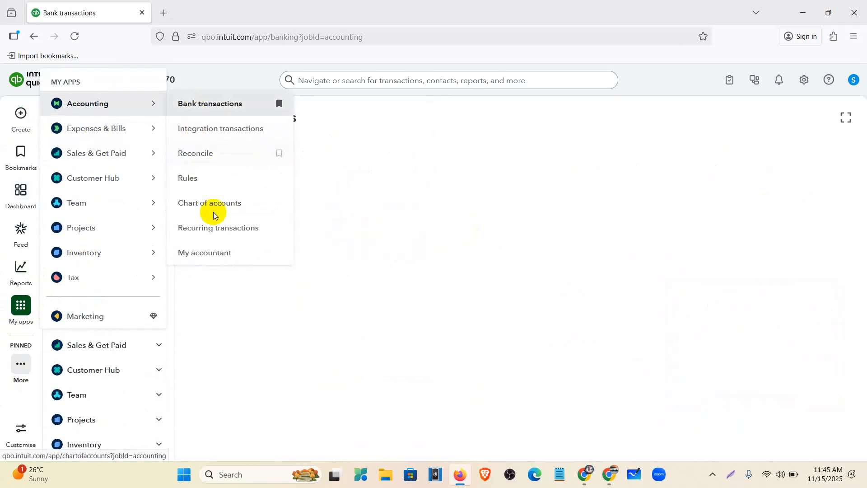
click(212, 203)
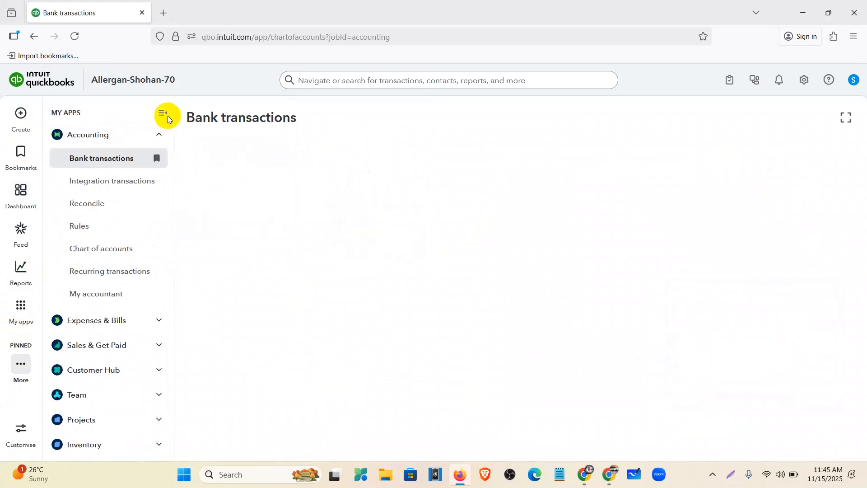
click(164, 114)
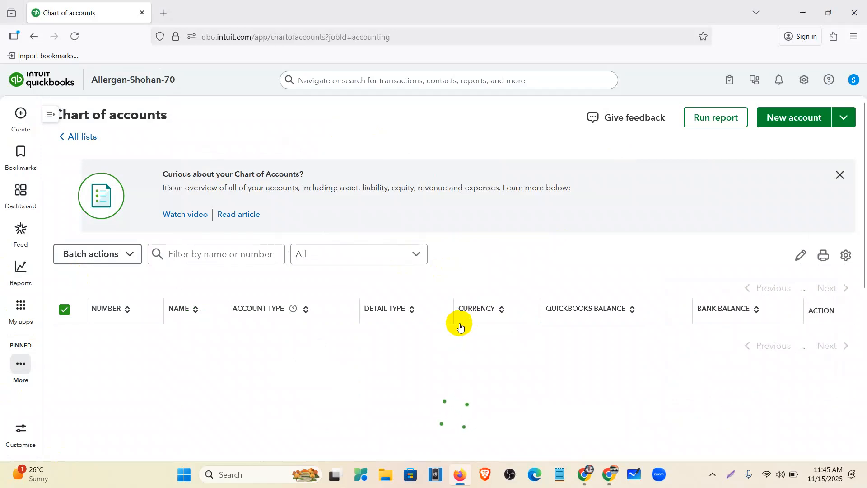
scroll(348, 305, down, 3)
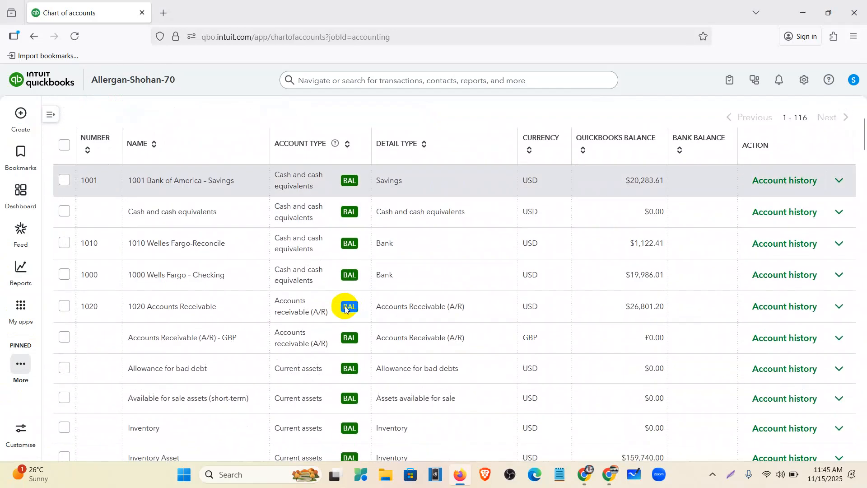
scroll(193, 315, down, 8)
scroll(177, 359, down, 5)
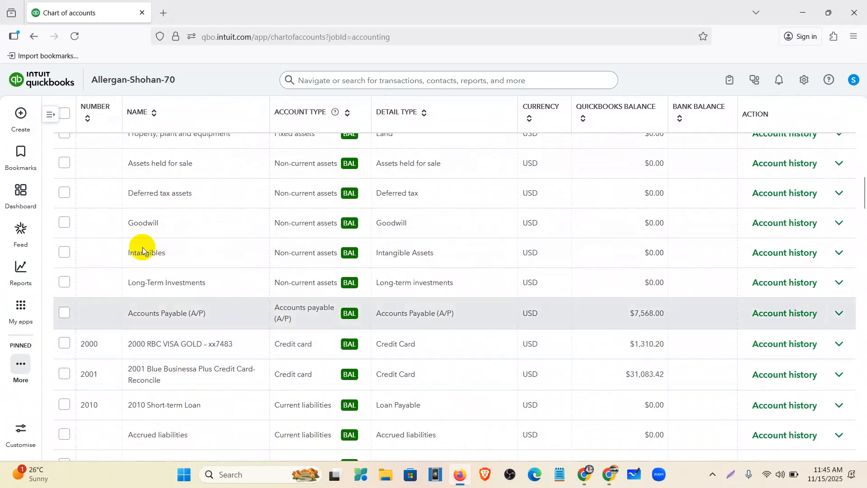
click(23, 127)
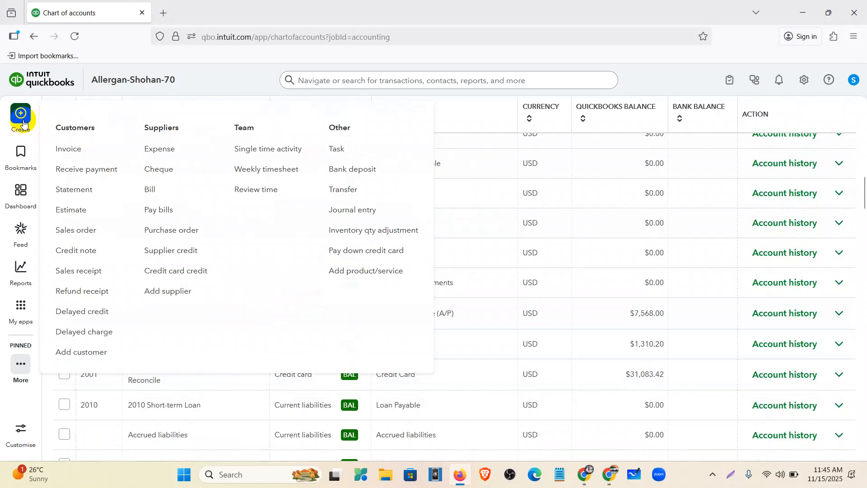
Start a credit card payment to RBC VISA GOLD for $300 dated 09/10/2024
click(355, 253)
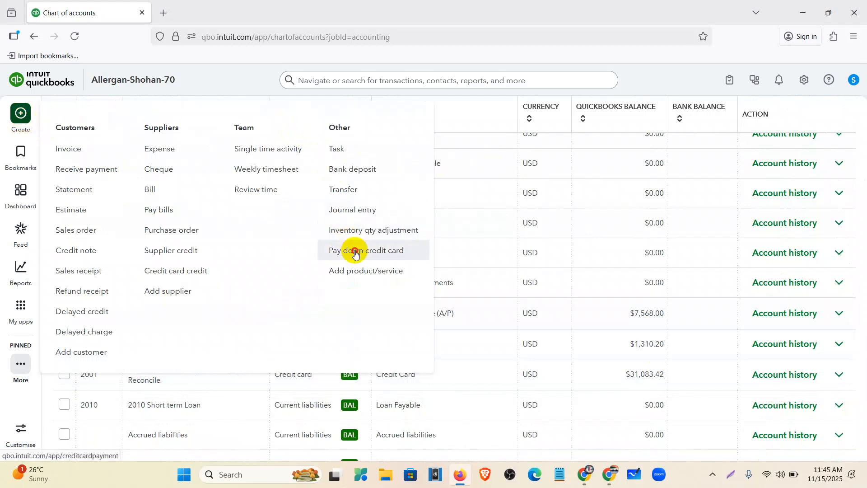
double_click(355, 253)
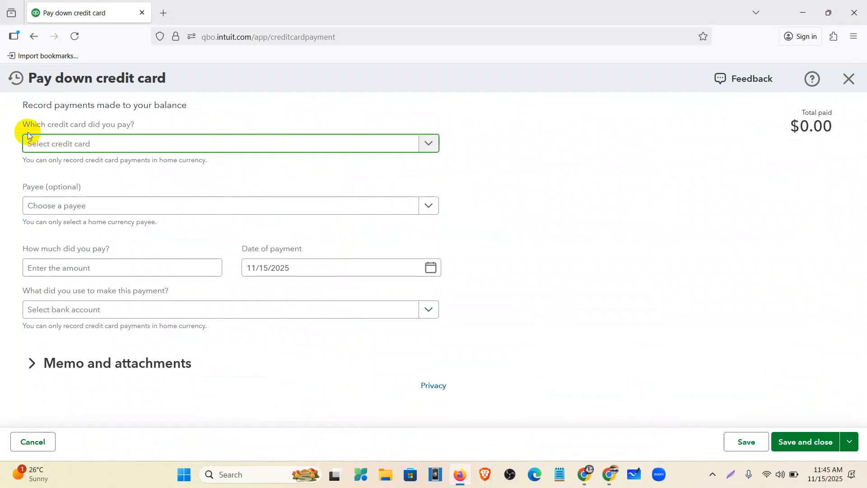
click(123, 152)
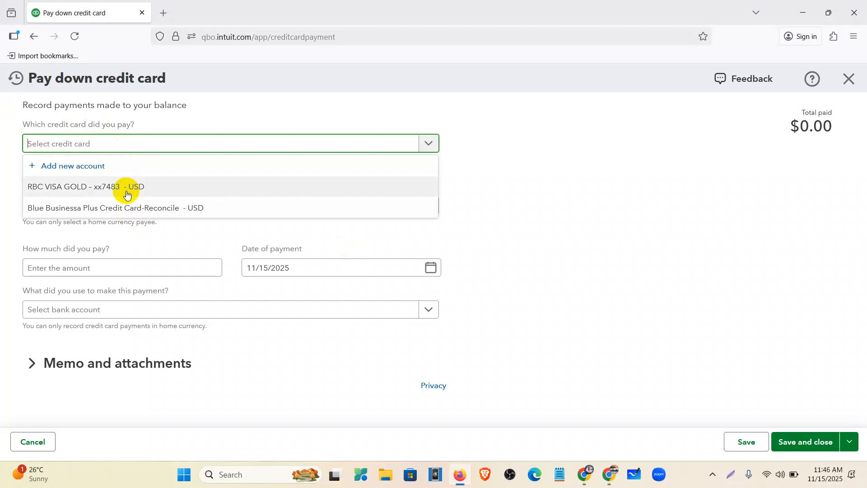
click(73, 189)
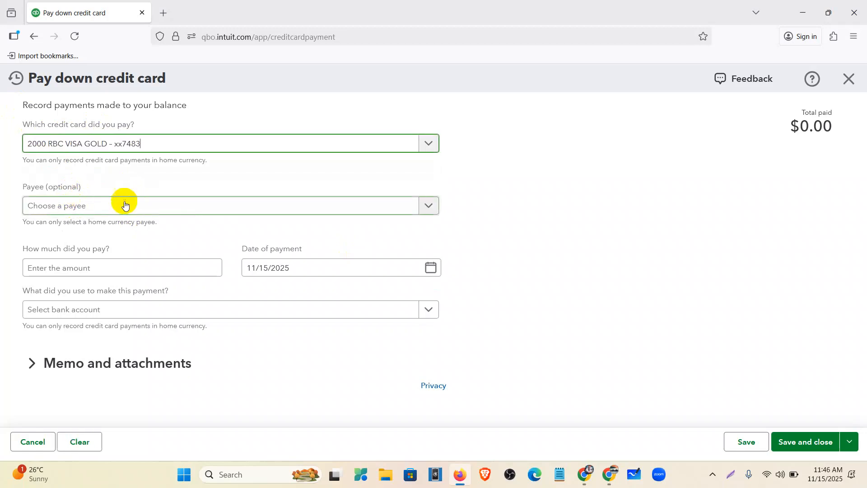
click(99, 265)
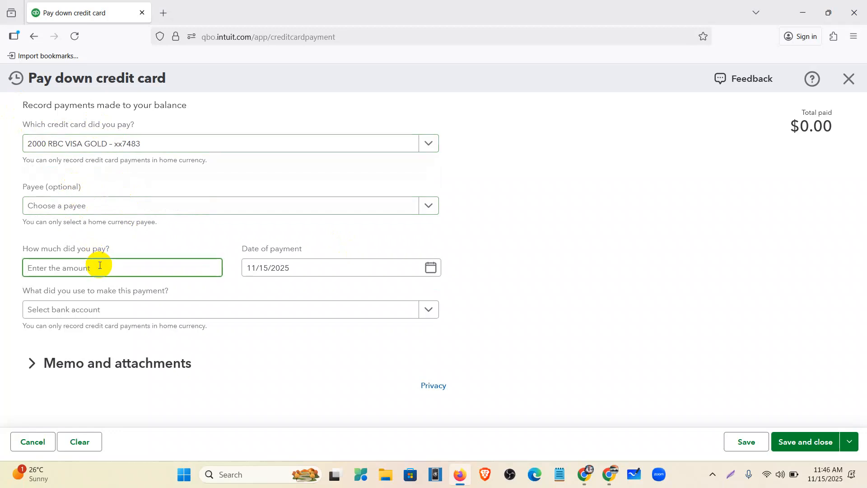
text(300)
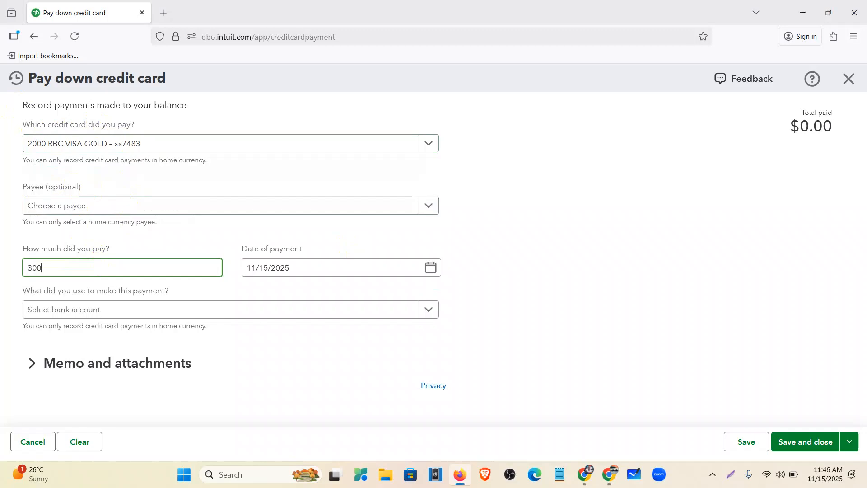
click(429, 268)
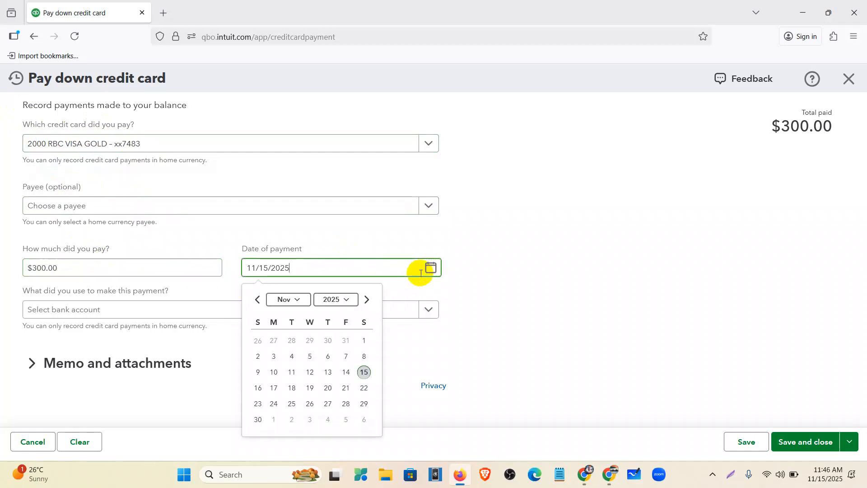
click(289, 300)
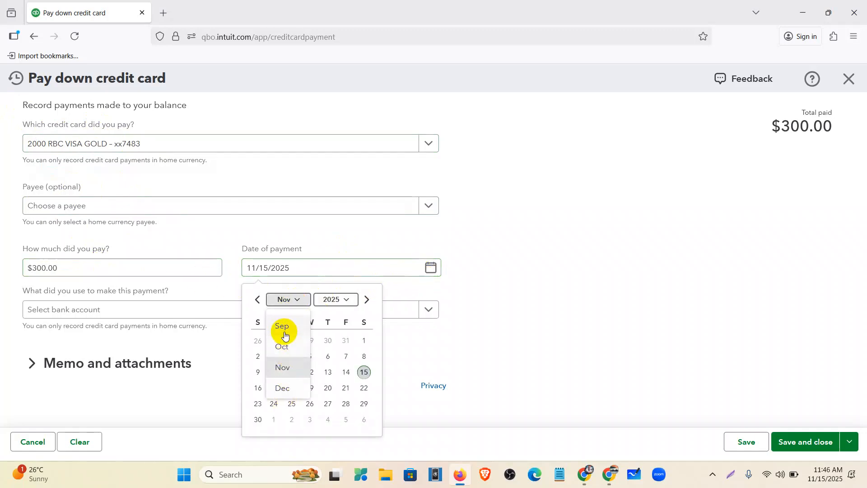
click(285, 334)
click(336, 300)
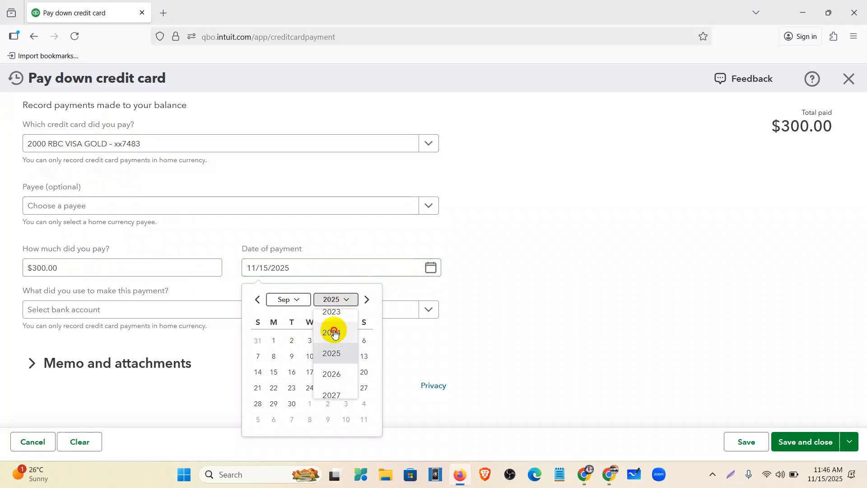
click(334, 332)
click(291, 370)
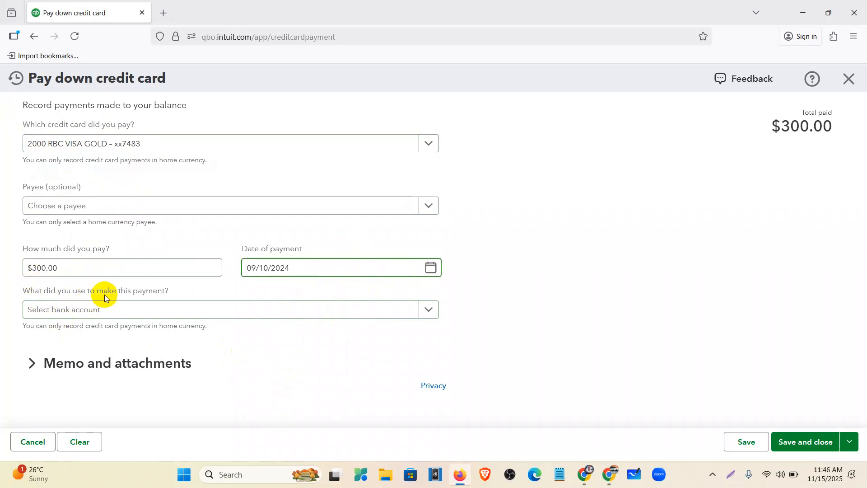
Pay from 1001 Bank of America - Savings without a cheque and save the payment
click(154, 315)
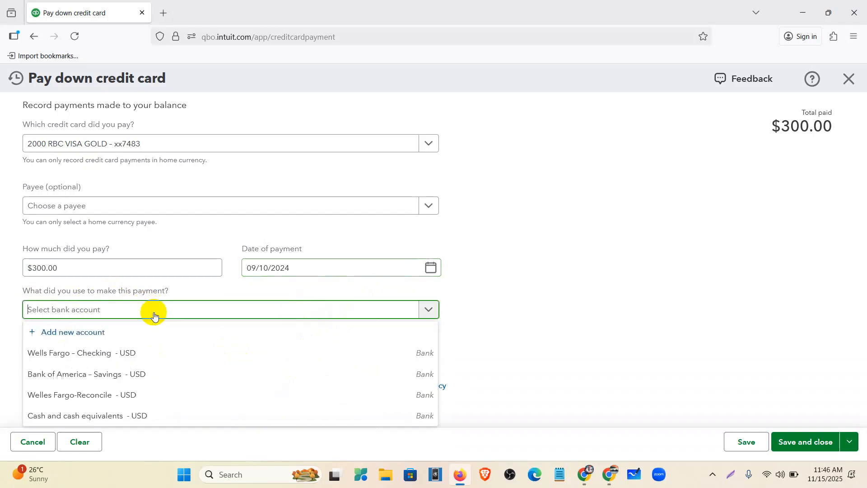
click(130, 377)
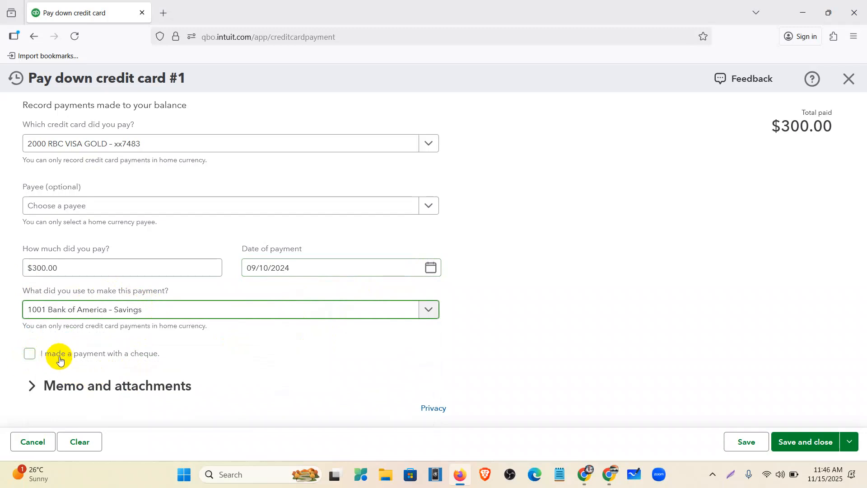
click(30, 355)
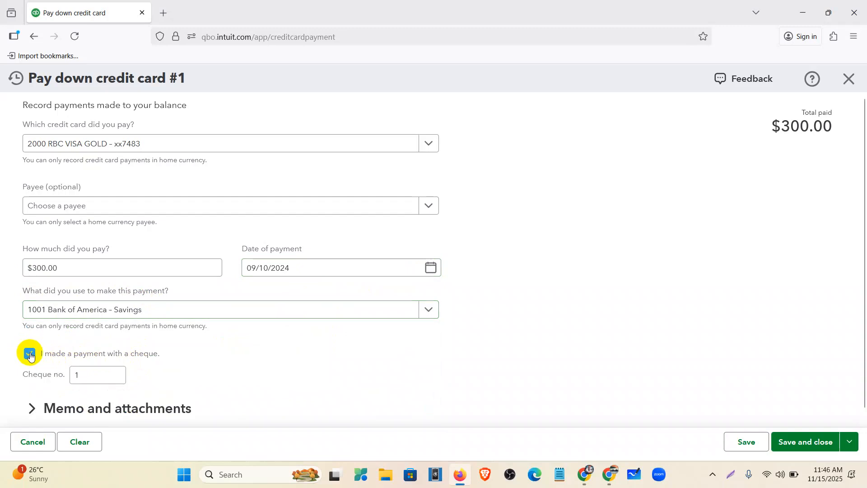
click(80, 376)
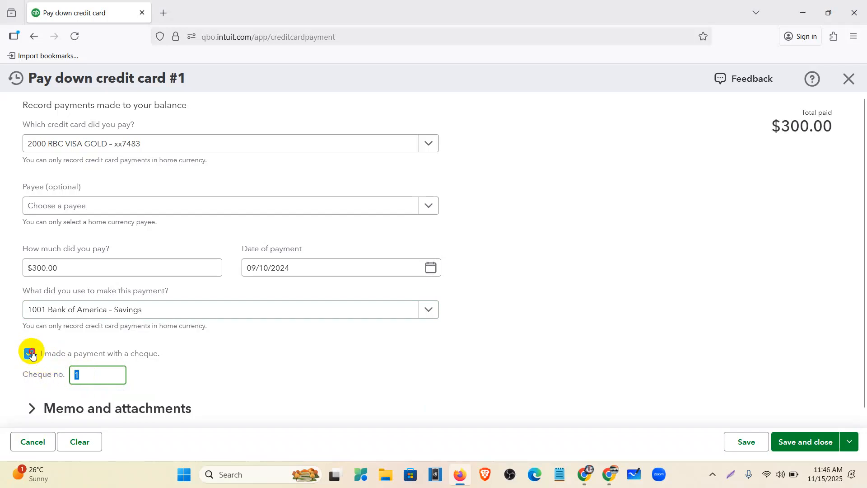
click(29, 353)
click(27, 387)
scroll(153, 343, down, 5)
click(63, 225)
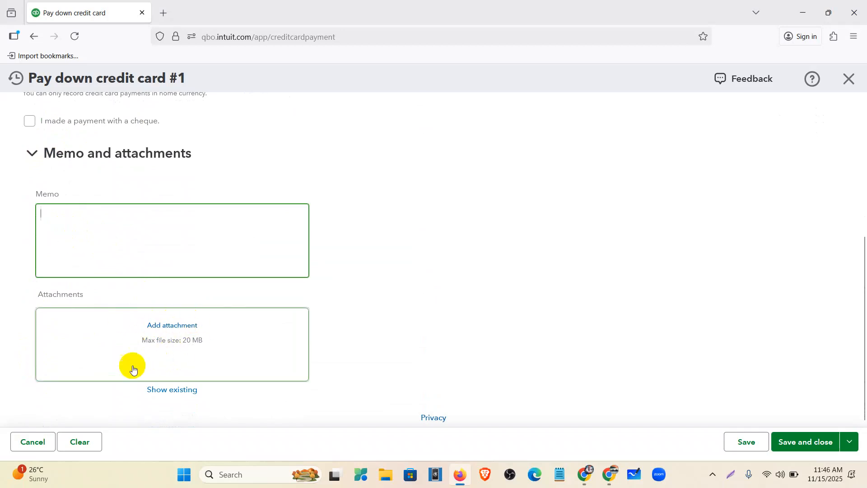
scroll(343, 353, up, 5)
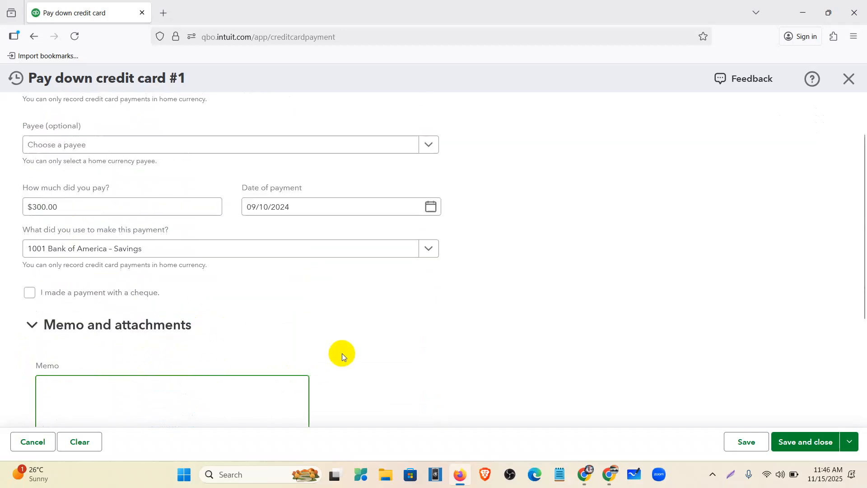
click(797, 442)
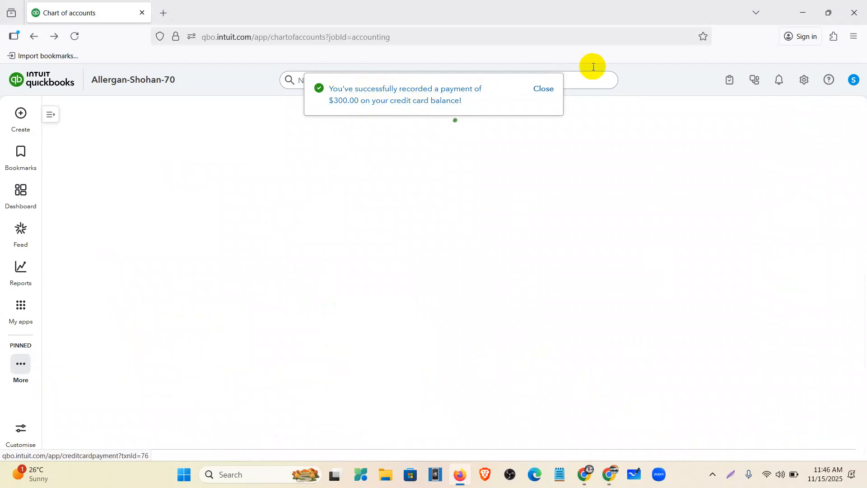
Confirm the RBC VISA GOLD history shows the $300 payment, then read the Use of Petty Cash task
click(548, 89)
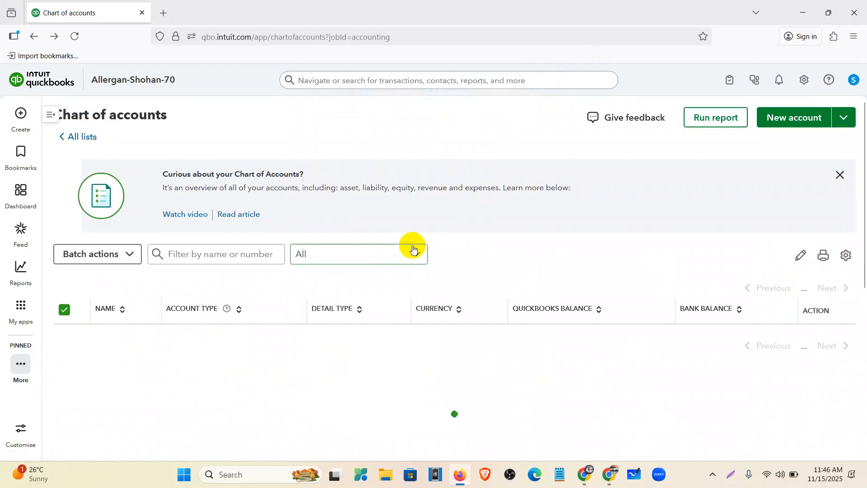
click(75, 38)
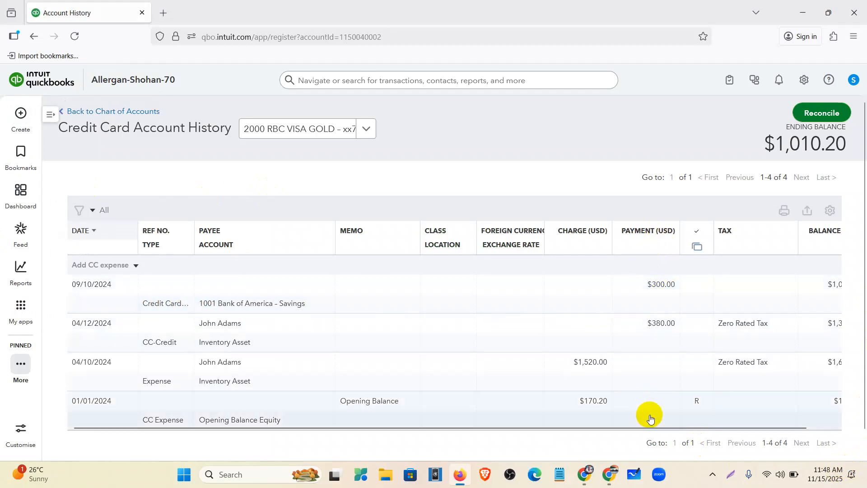
drag(649, 428, 737, 424)
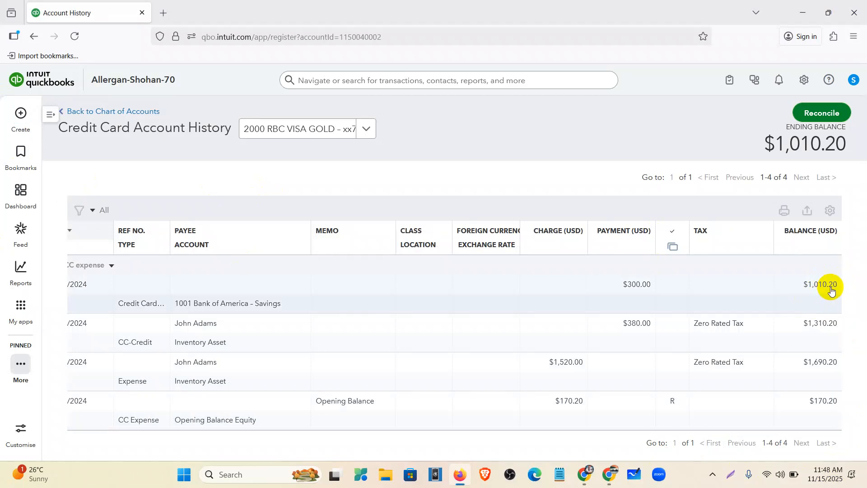
click(21, 113)
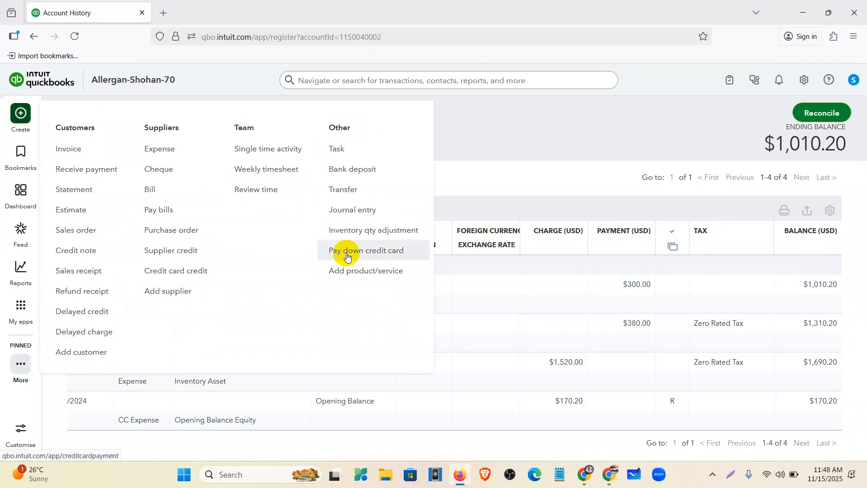
click(594, 485)
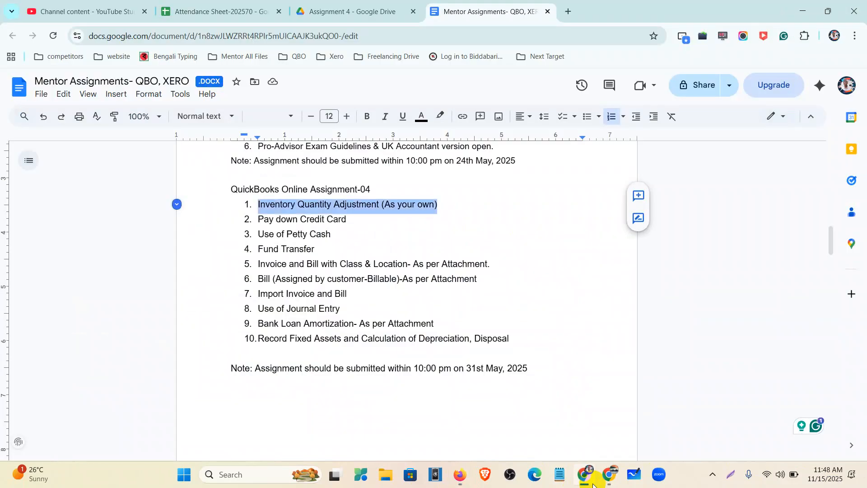
drag(343, 234, 258, 234)
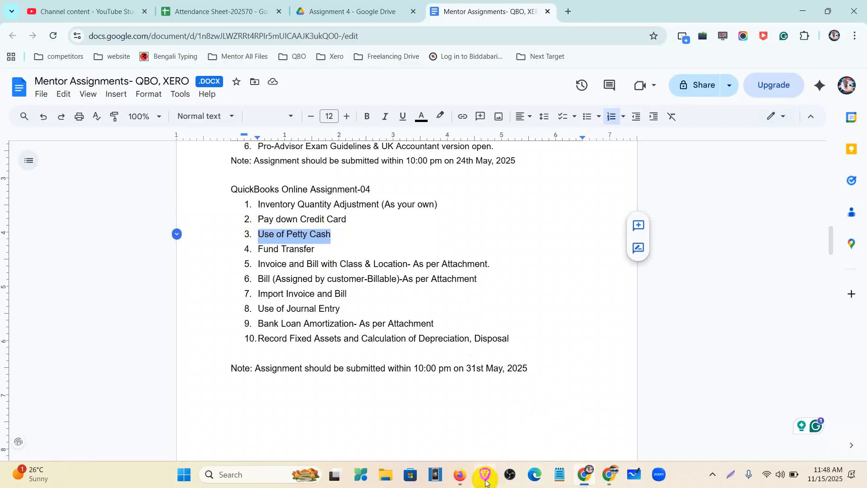
click(459, 474)
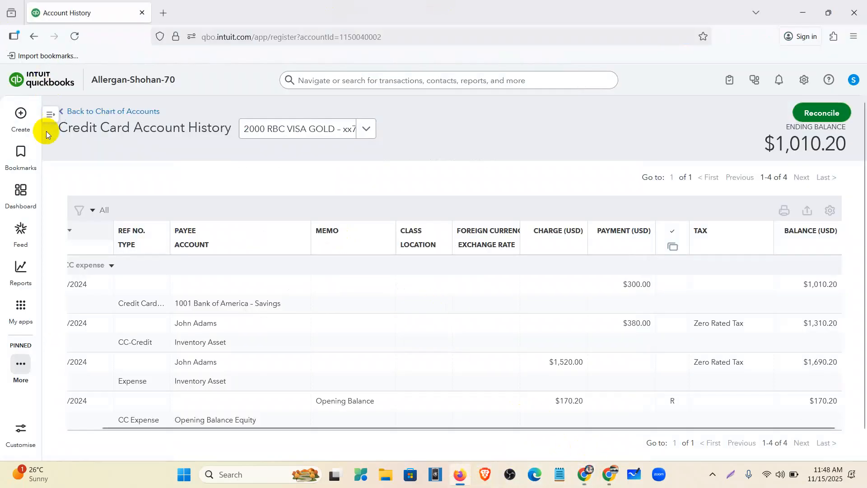
From the dashboard, go to Accounting > Chart of accounts and start a new account
click(25, 197)
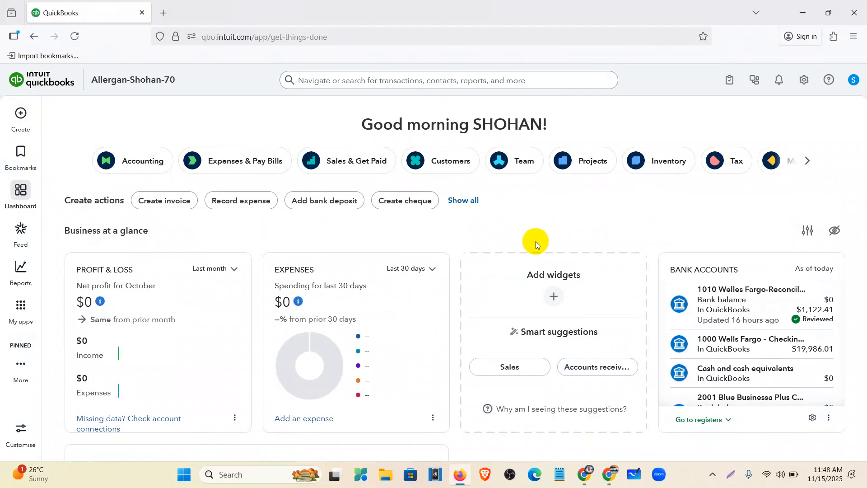
click(20, 307)
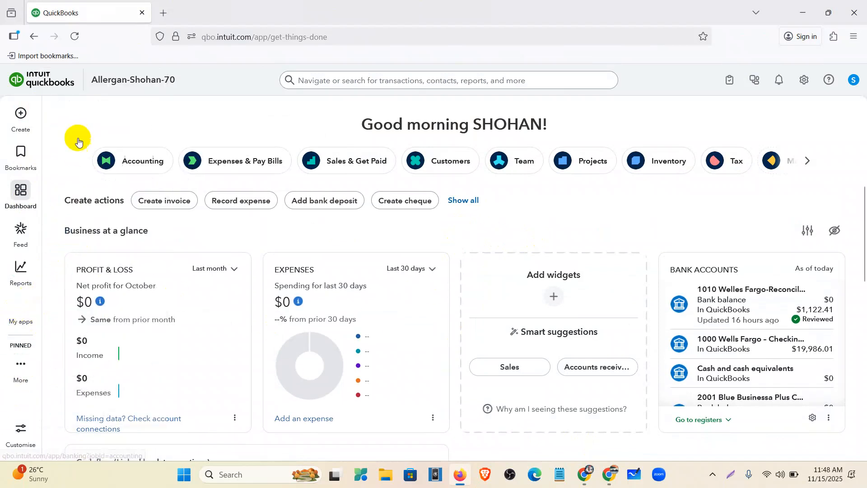
click(20, 306)
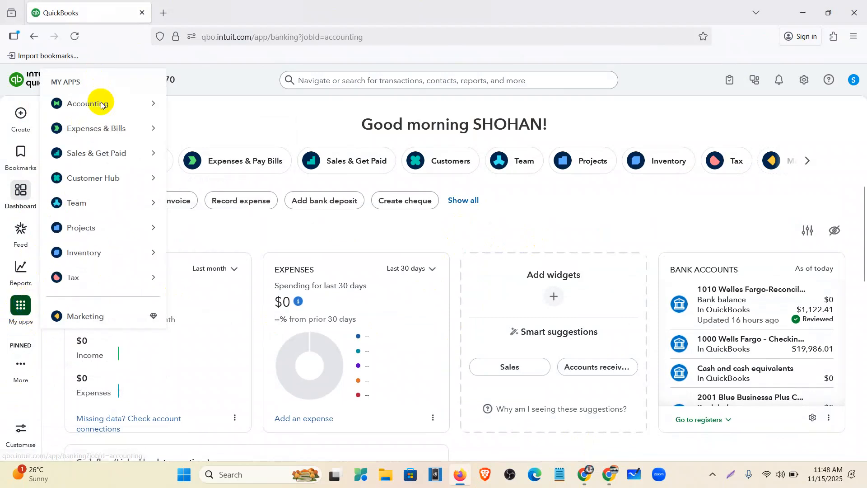
mouse_move(102, 105)
click(232, 202)
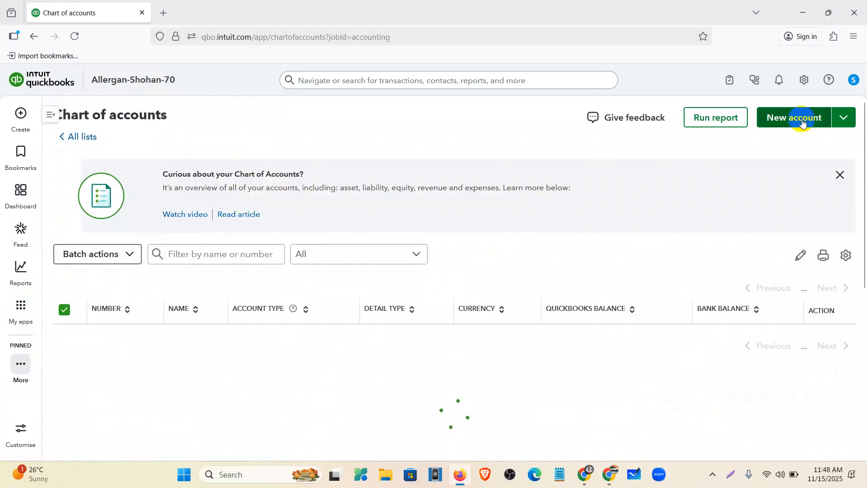
scroll(712, 265, up, 15)
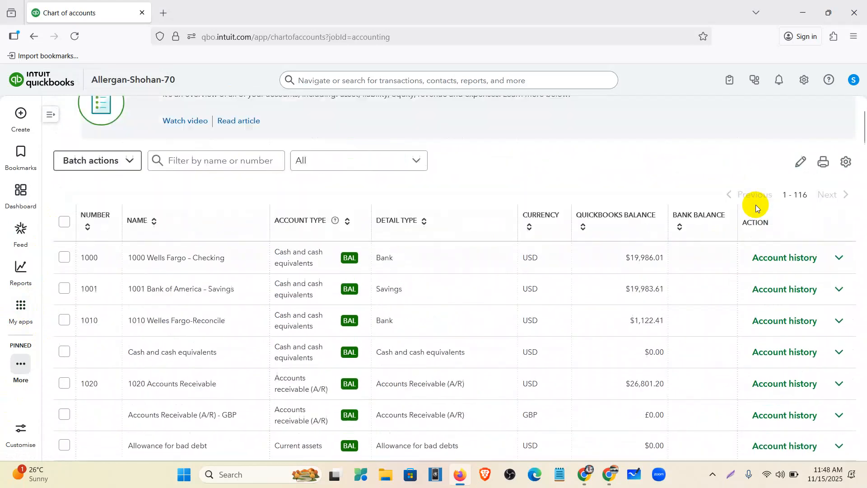
scroll(756, 207, up, 2)
click(780, 119)
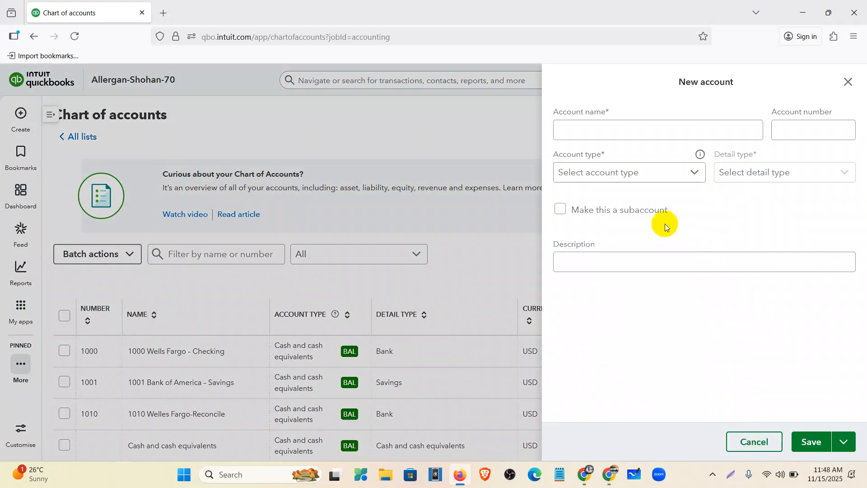
Fill in a petty cash account: Cash and cash equivalents, Cash on hand, $0 balance as of 01/01/2024
click(584, 129)
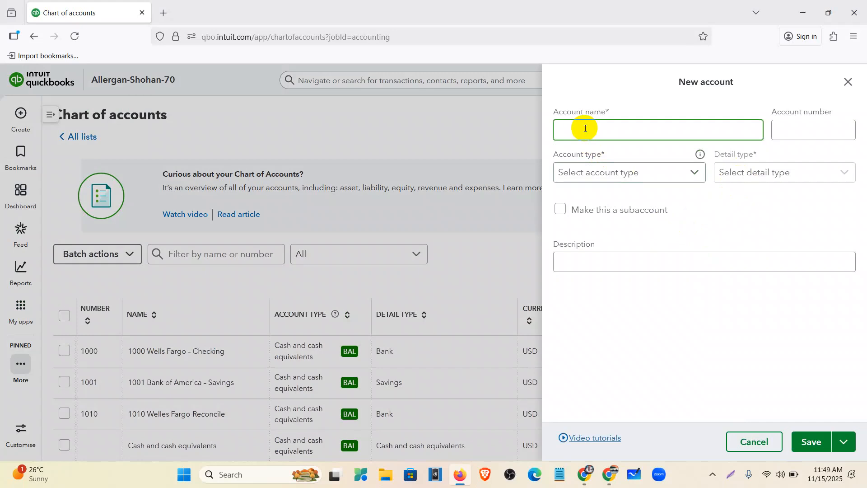
text(petty cash)
click(810, 129)
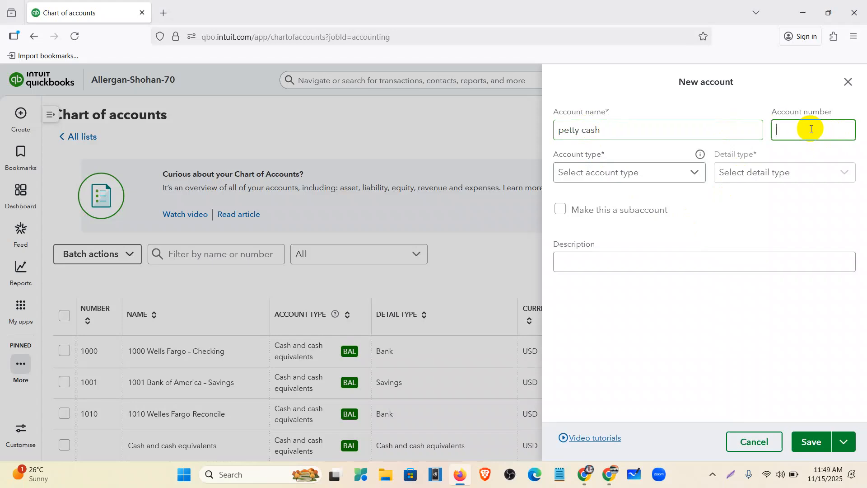
text(1002)
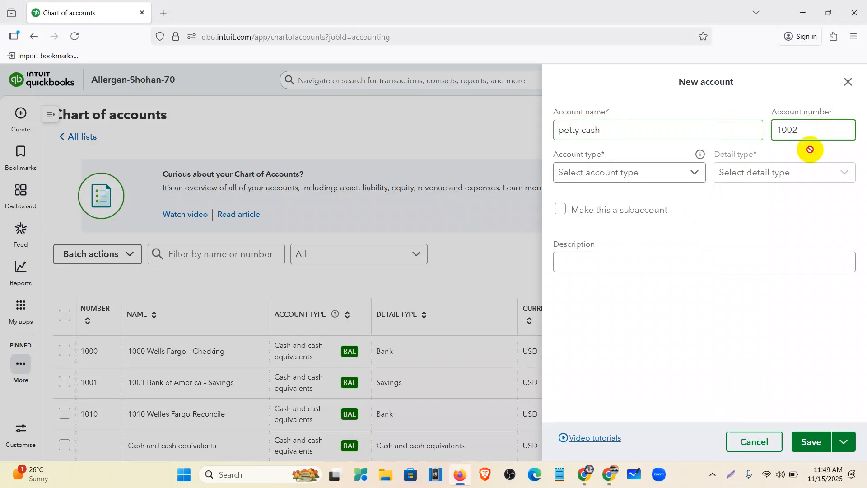
click(668, 179)
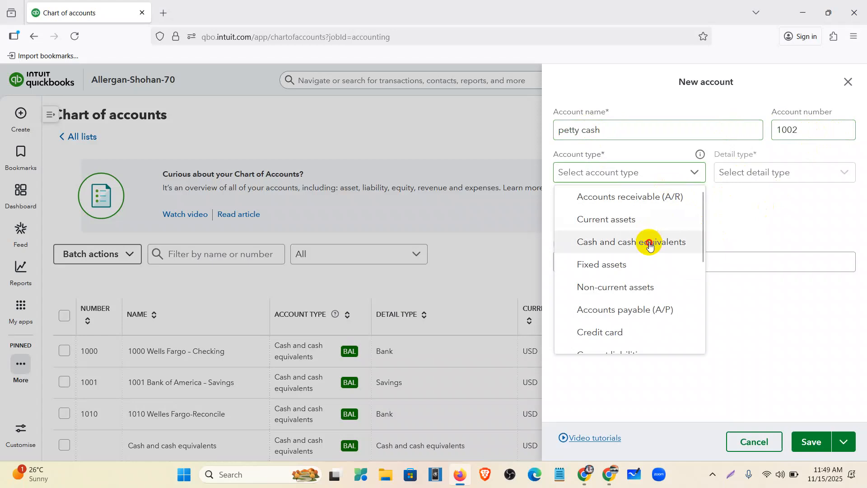
click(649, 242)
click(738, 172)
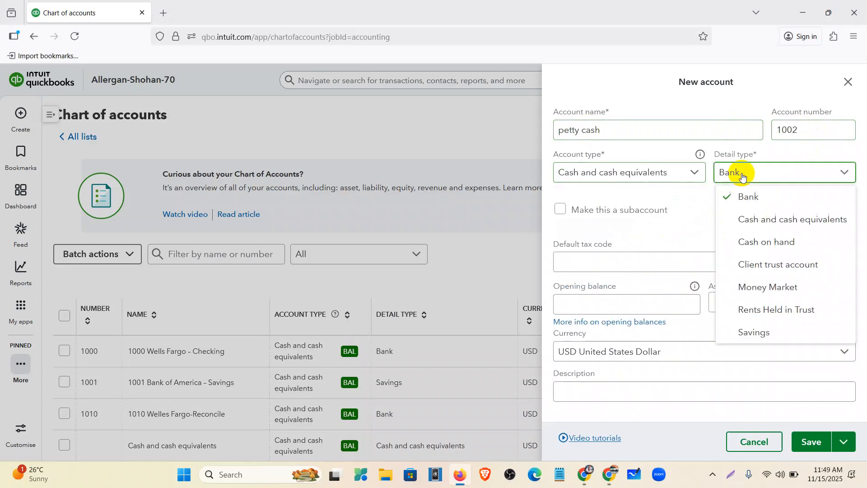
click(757, 238)
click(622, 306)
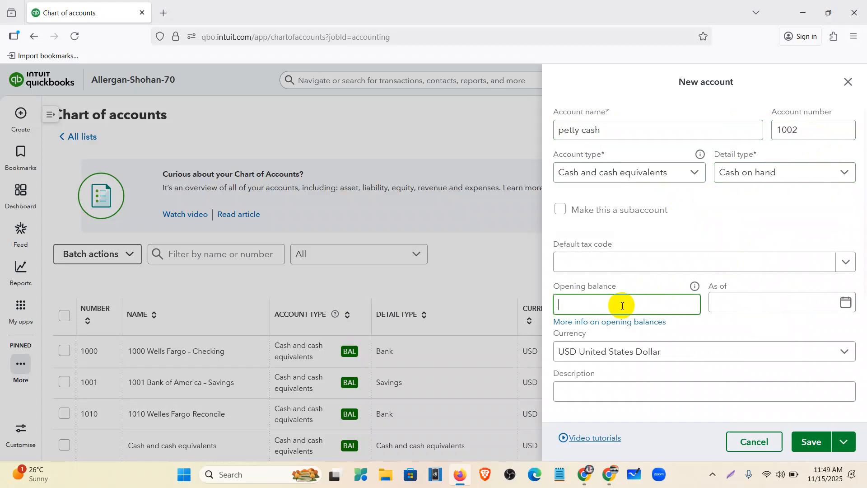
text(0)
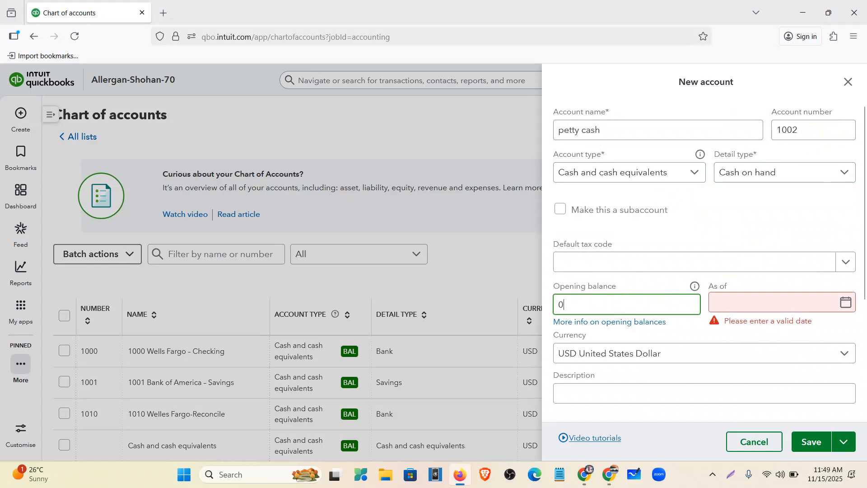
click(727, 305)
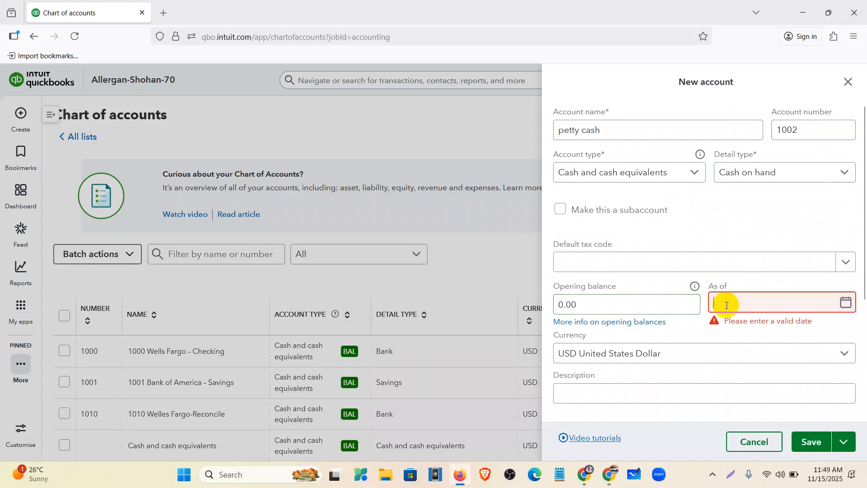
text(01/01/2024)
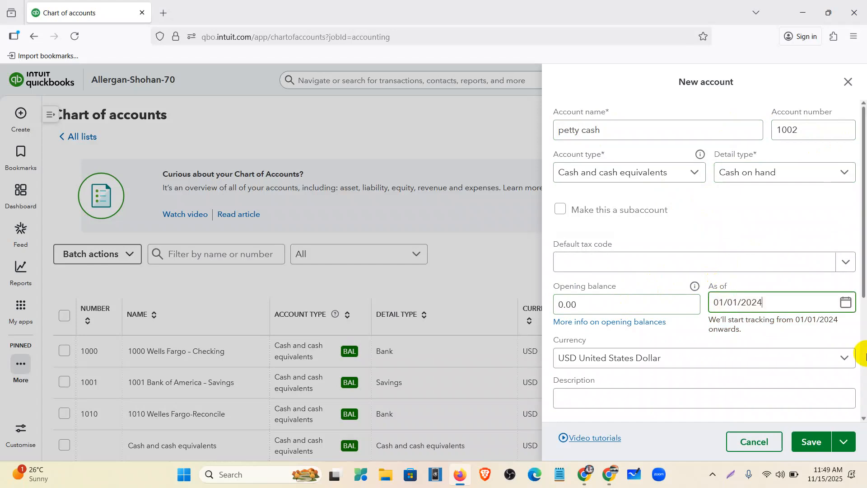
click(809, 440)
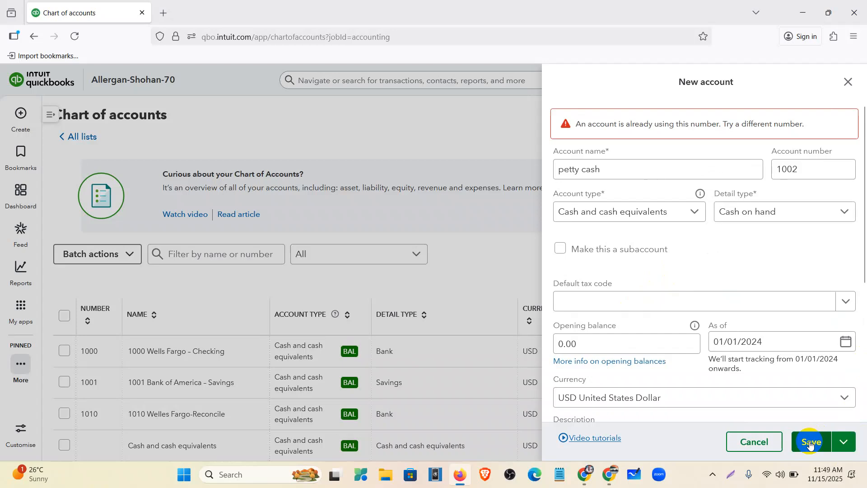
Fix the clashing account number to 1011 and save the petty cash account
click(807, 169)
key(BackSpace)
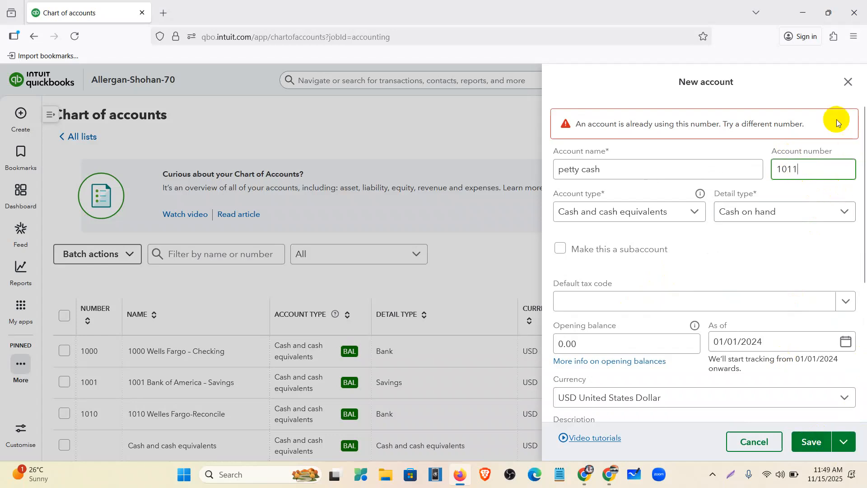
click(813, 428)
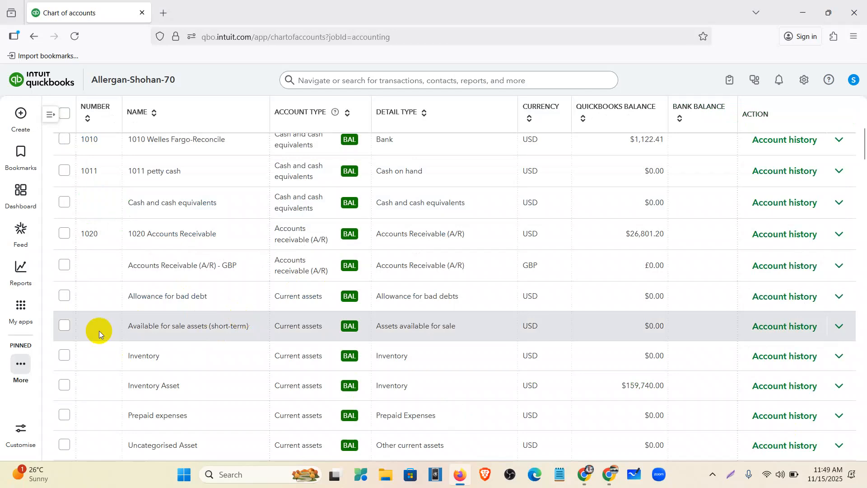
scroll(104, 259, up, 3)
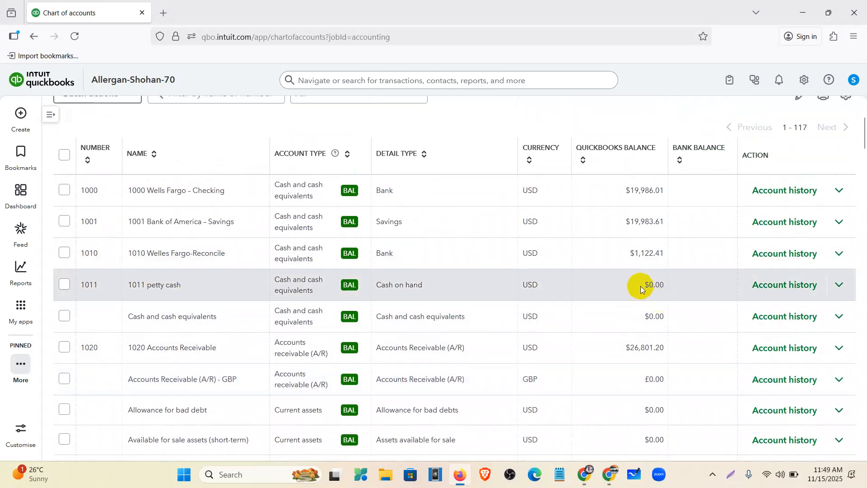
scroll(533, 340, up, 3)
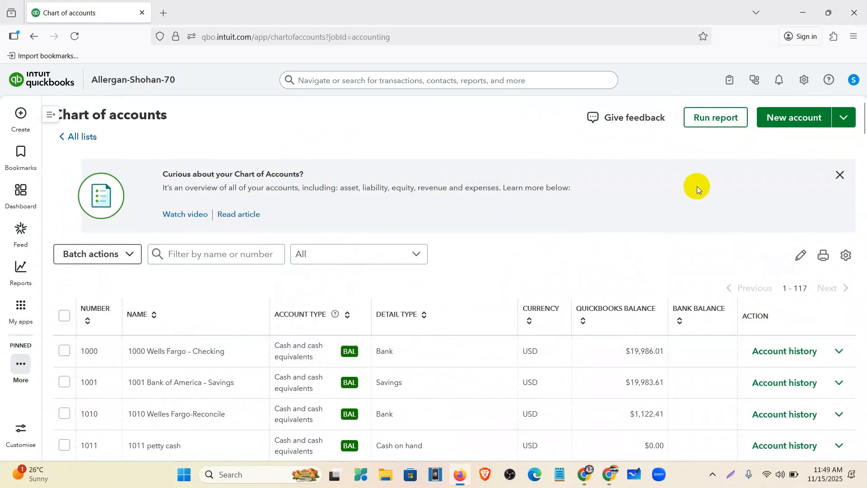
Add a Petty Cash payment method via All lists > Payment Methods
click(803, 80)
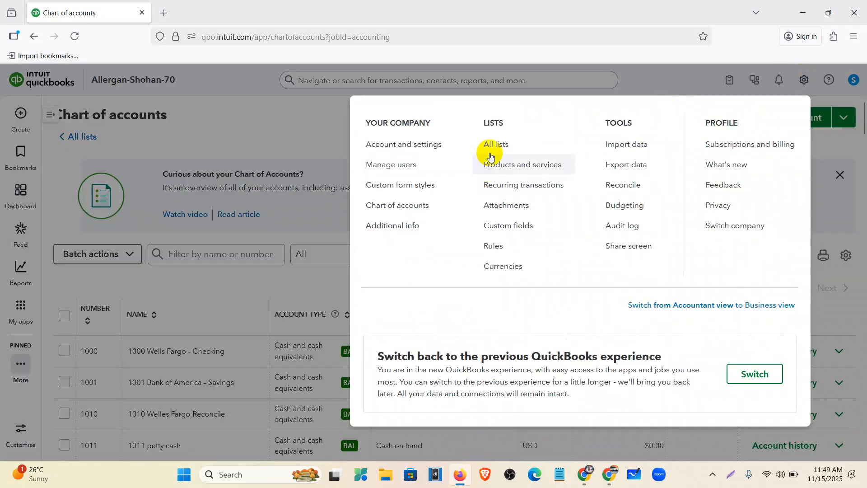
click(500, 144)
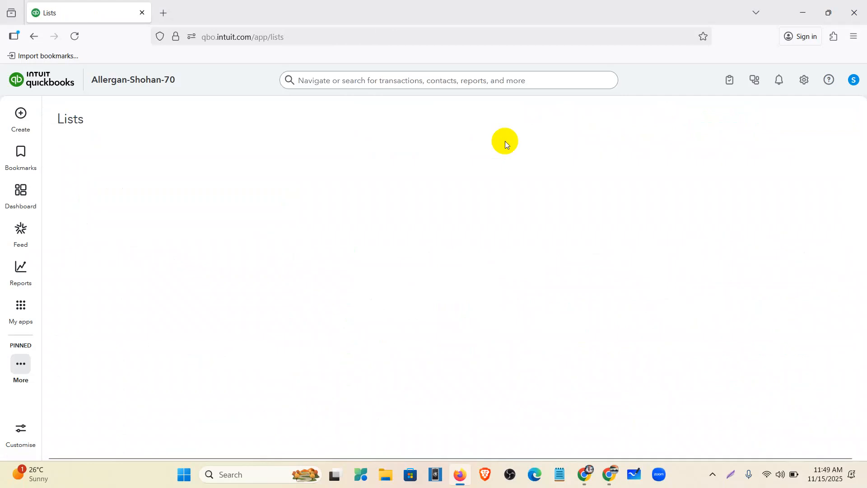
click(509, 170)
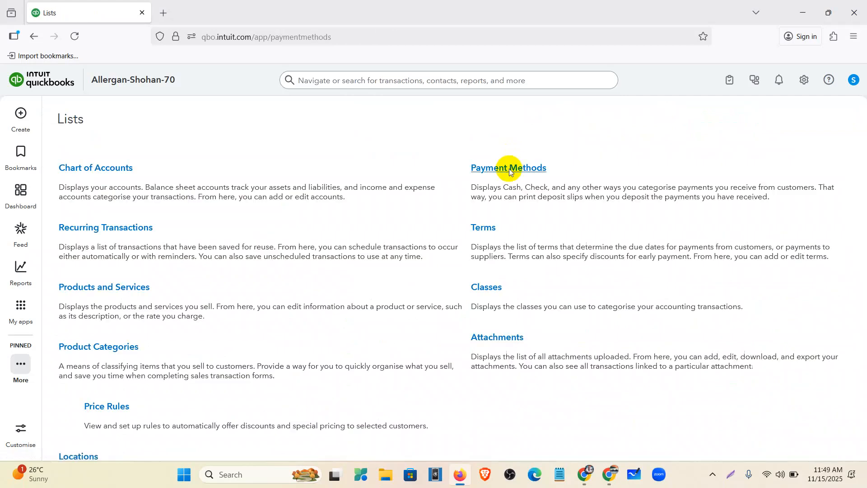
click(809, 131)
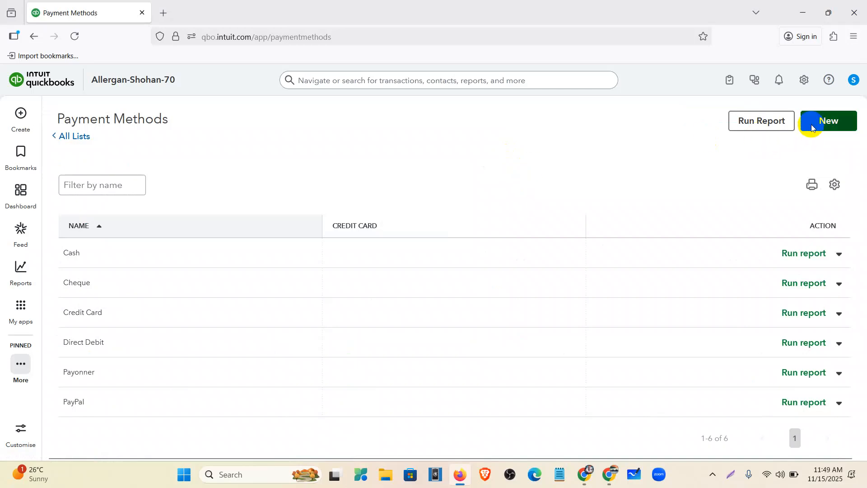
click(395, 236)
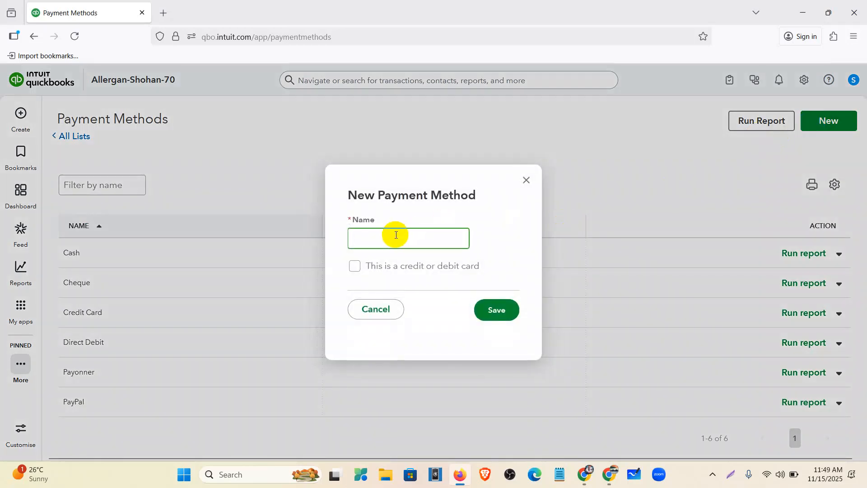
text(Petty Cash)
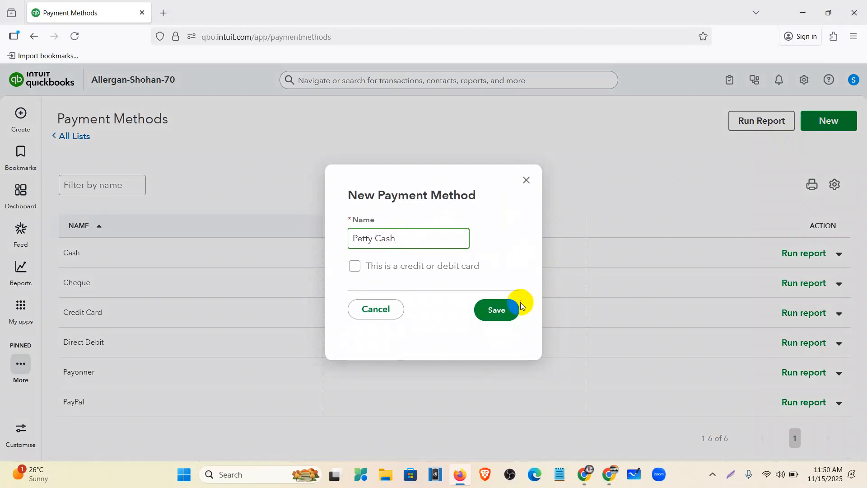
click(506, 314)
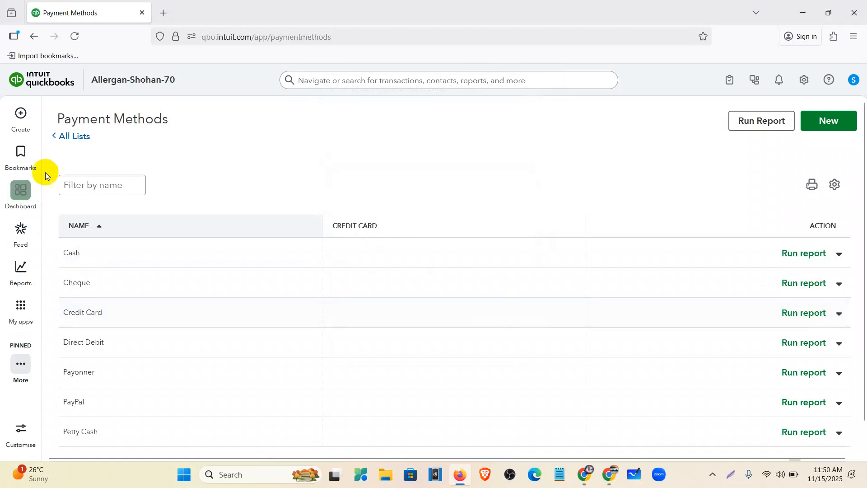
Check the assignment task list in Google Docs and return to QuickBooks Online
click(23, 120)
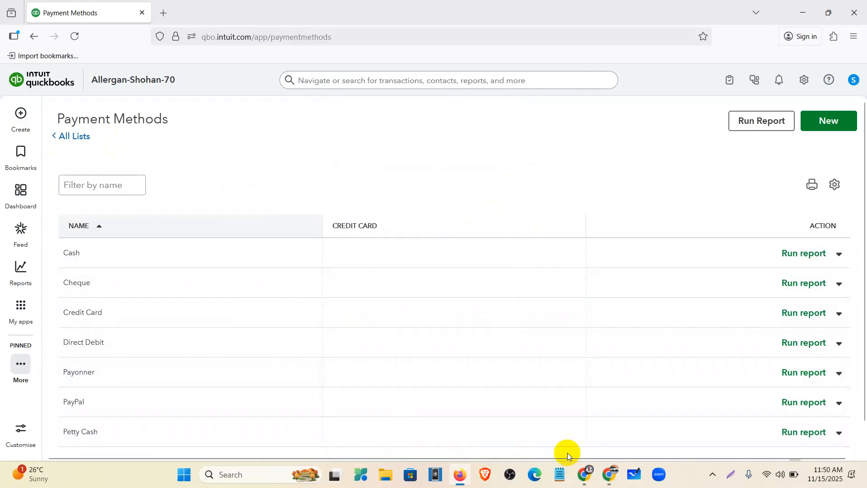
click(584, 477)
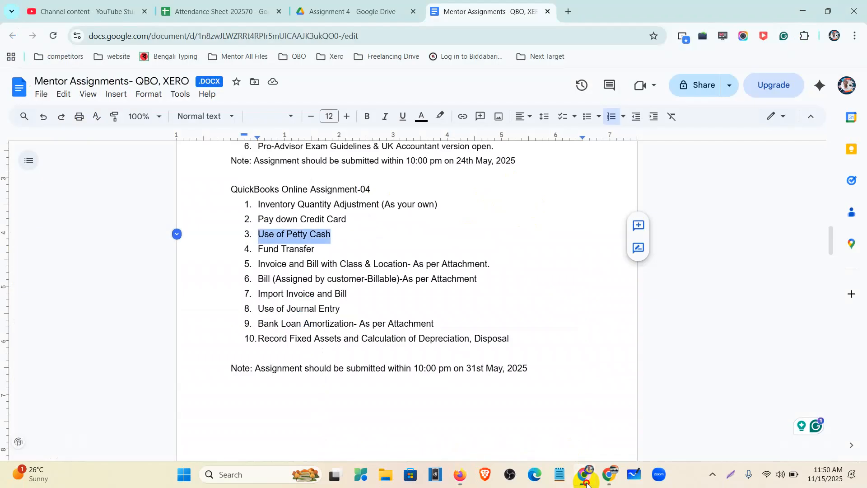
click(585, 479)
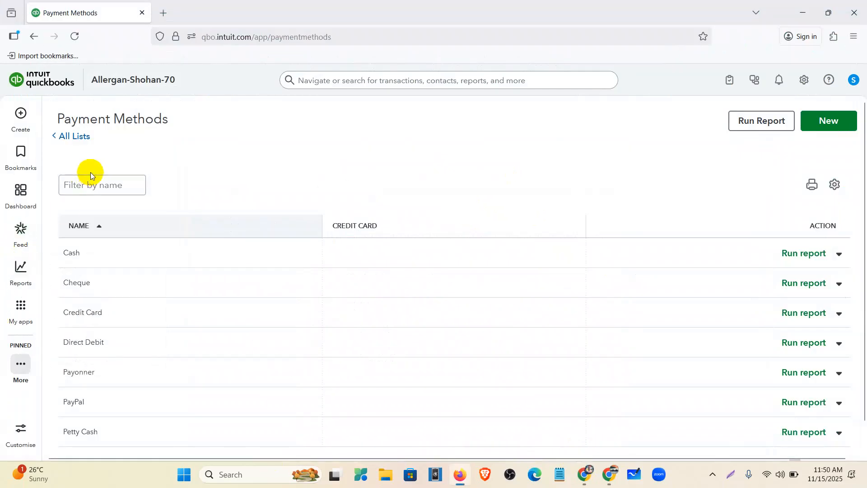
click(21, 311)
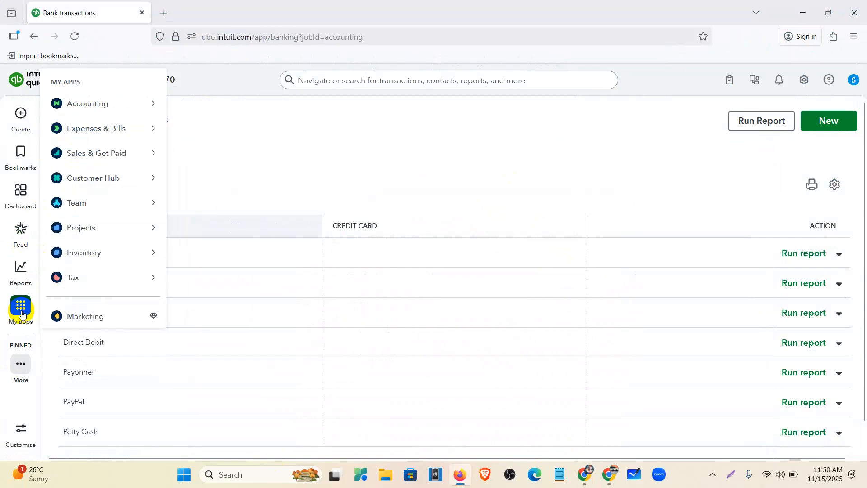
Return to the Chart of accounts and close the 'Curious about your Chart of Accounts' banner
mouse_move(105, 108)
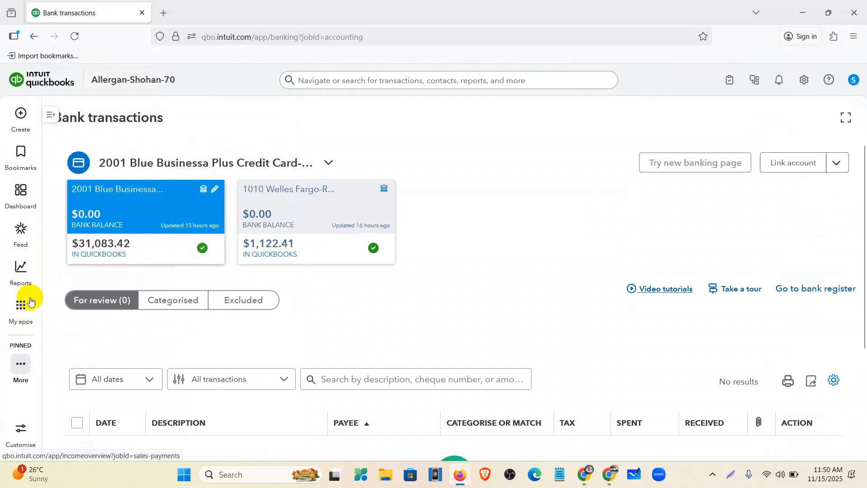
mouse_move(30, 301)
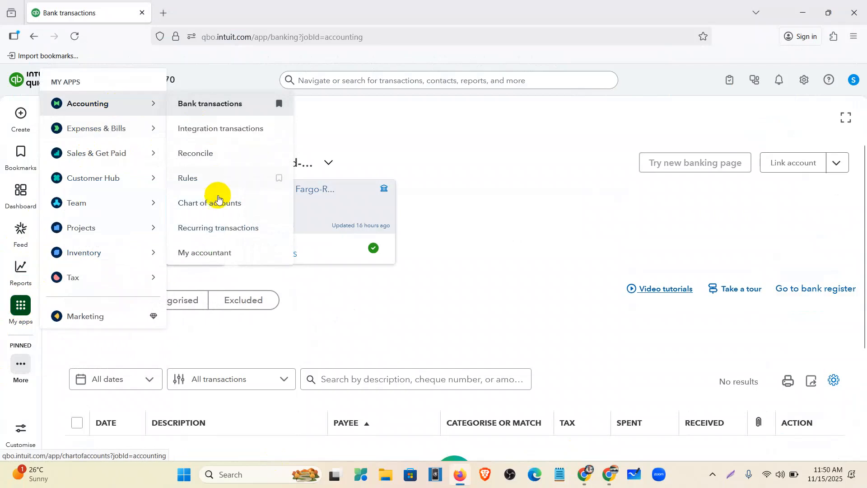
click(219, 201)
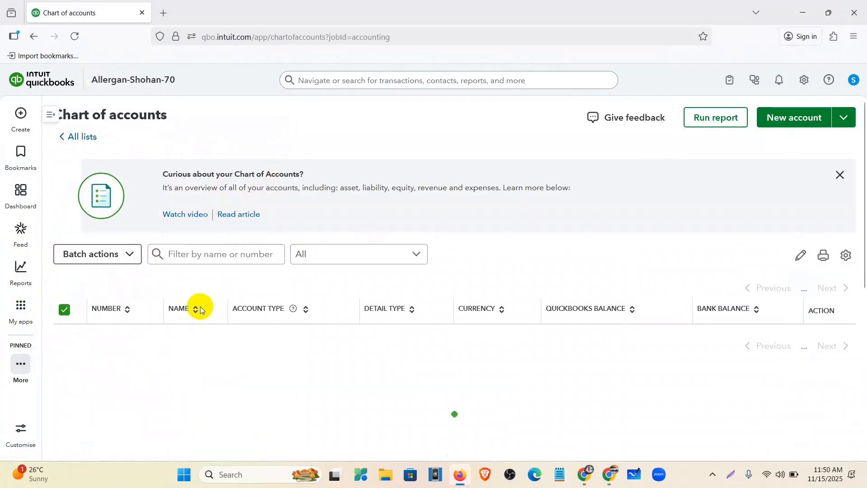
click(840, 169)
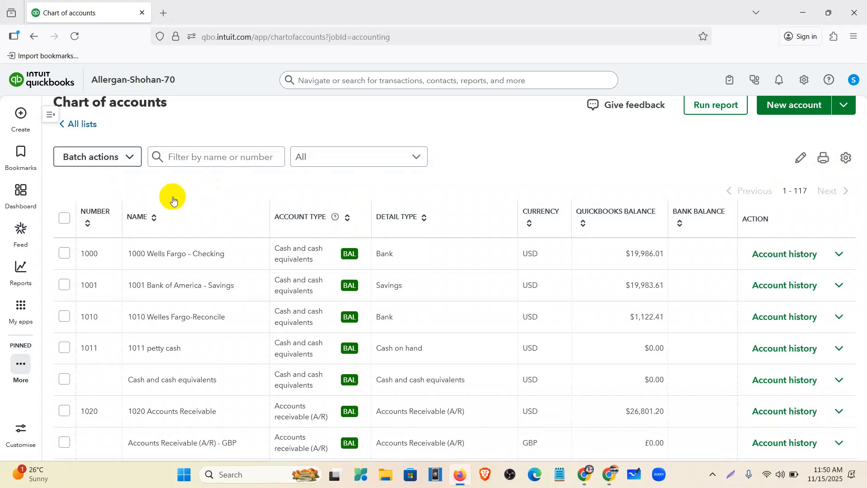
click(20, 307)
mouse_move(131, 102)
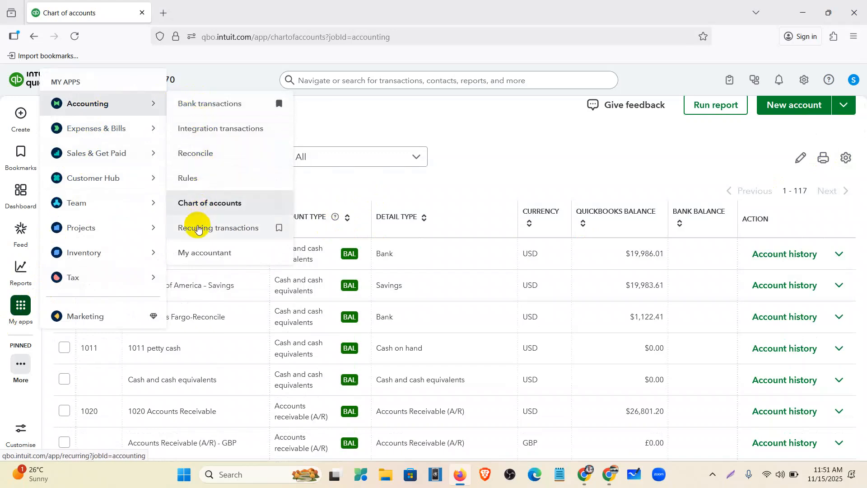
click(20, 114)
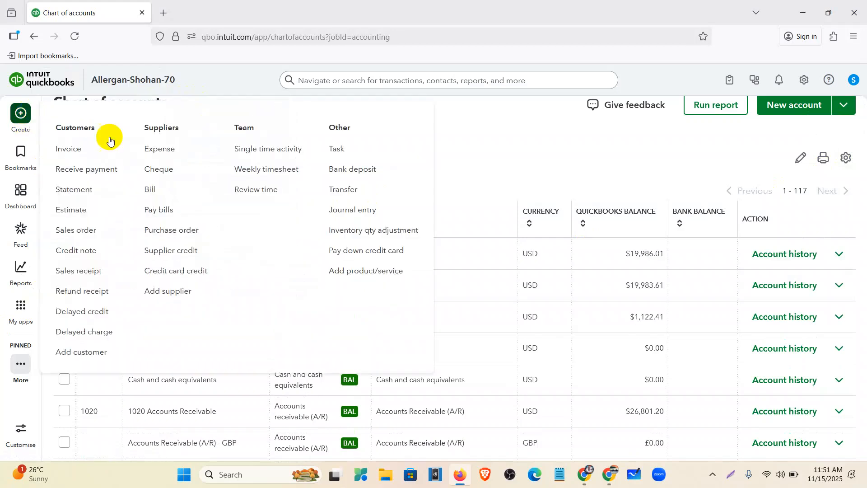
Start a transfer from 1001 Bank of America – Savings to 1000 Wells Fargo – Checking
click(347, 189)
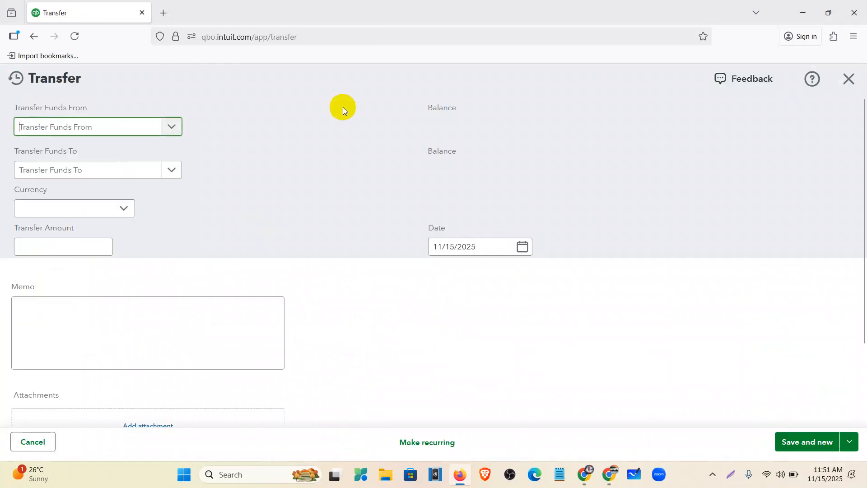
click(106, 126)
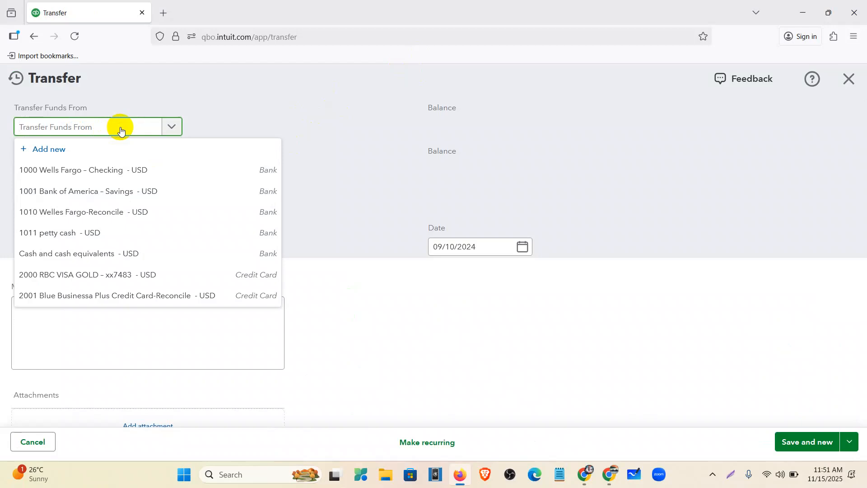
click(120, 194)
drag(437, 127, 514, 127)
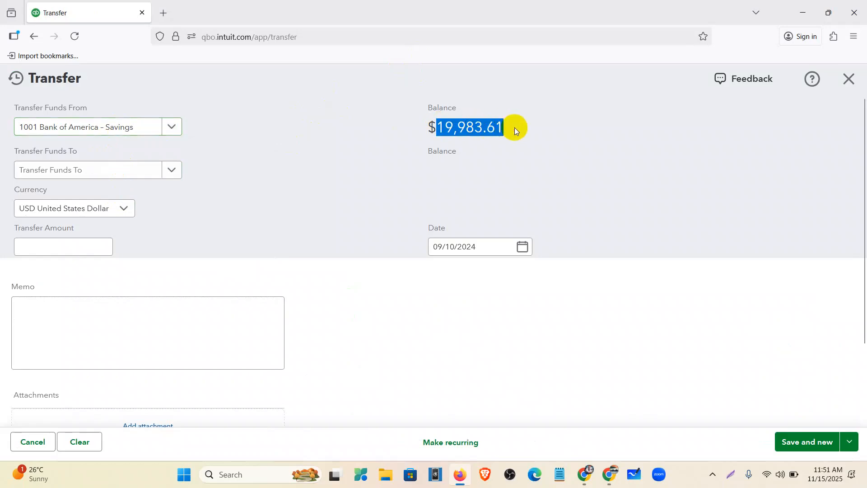
click(506, 167)
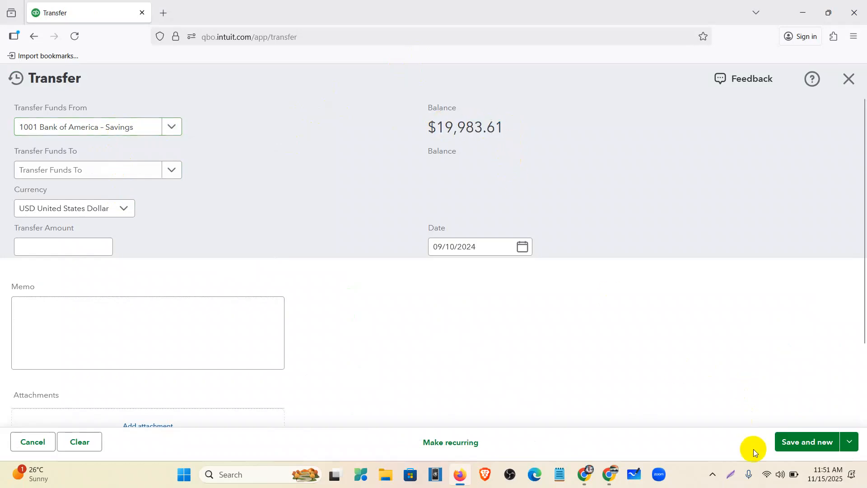
click(781, 456)
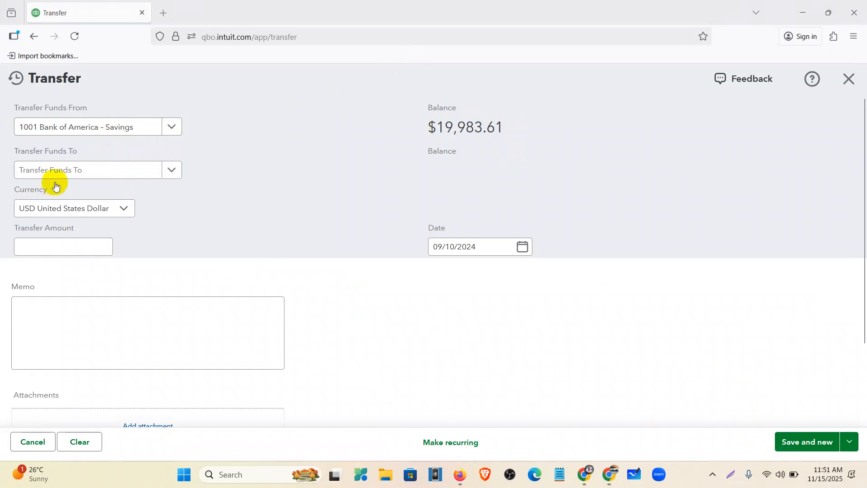
click(67, 175)
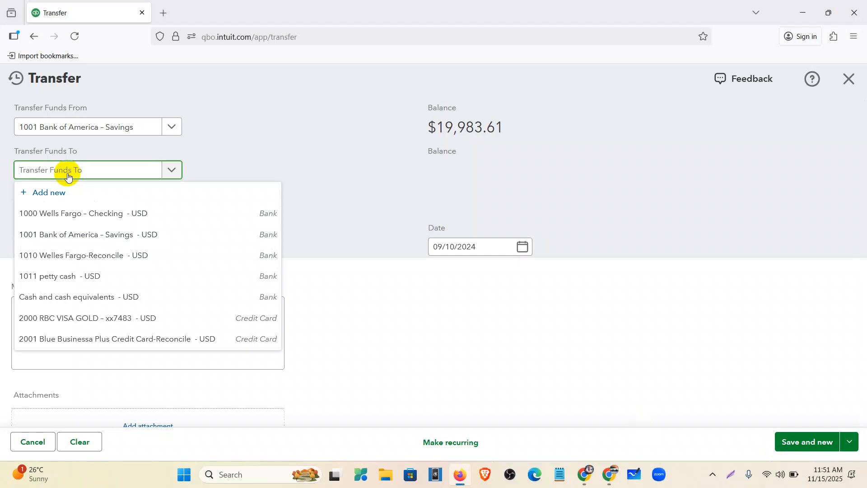
click(74, 212)
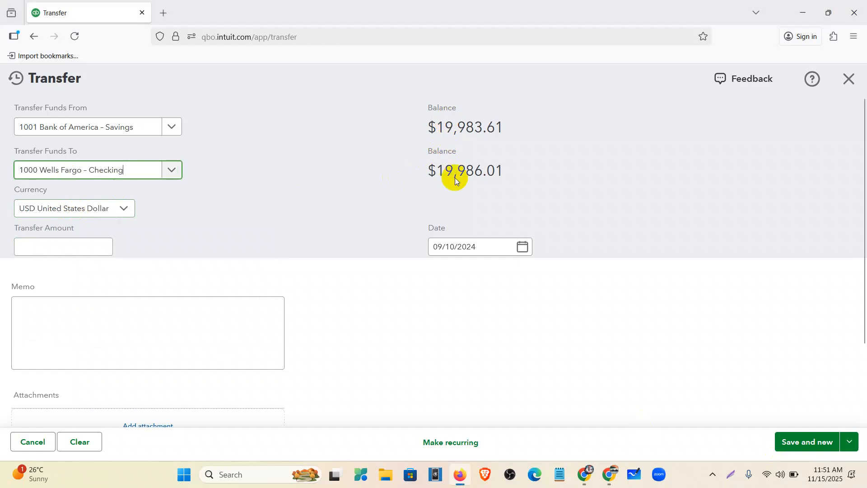
Set the transfer amount to $1,000.00 and date 10/10/2024, then save and close
click(69, 248)
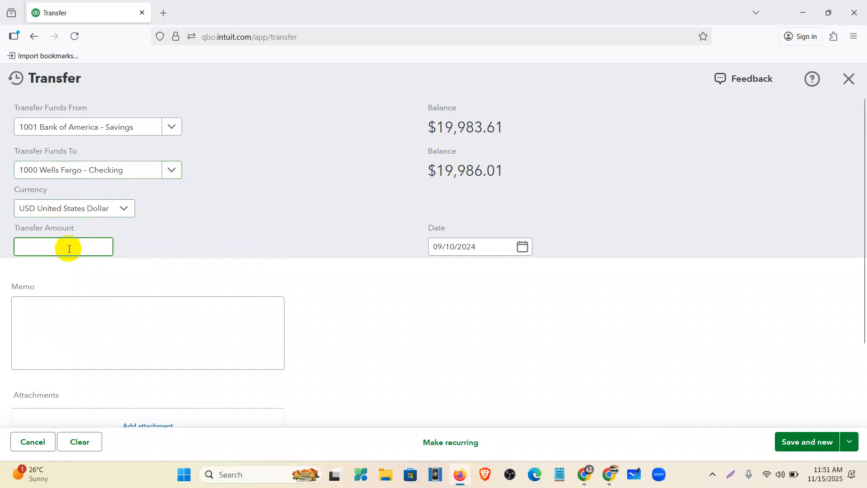
text(1000)
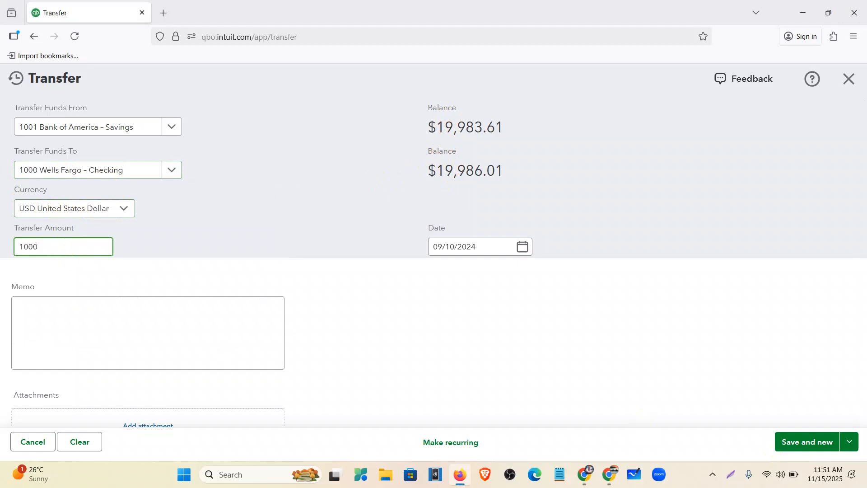
click(372, 289)
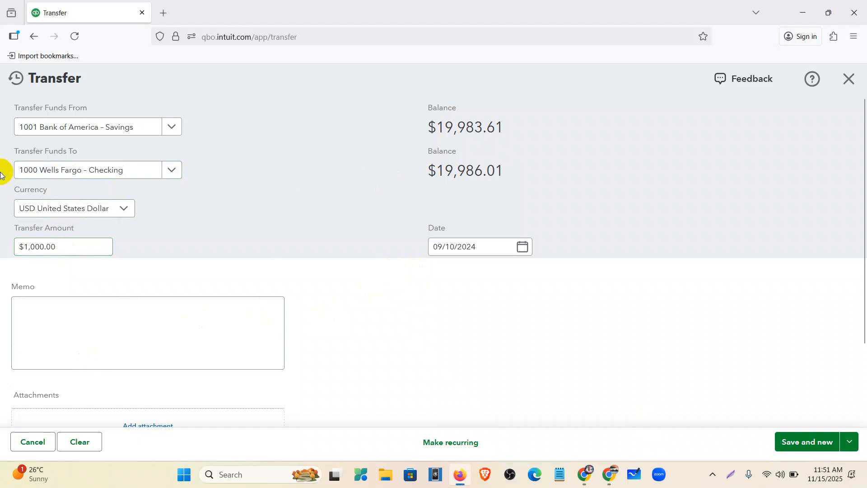
click(522, 247)
click(553, 280)
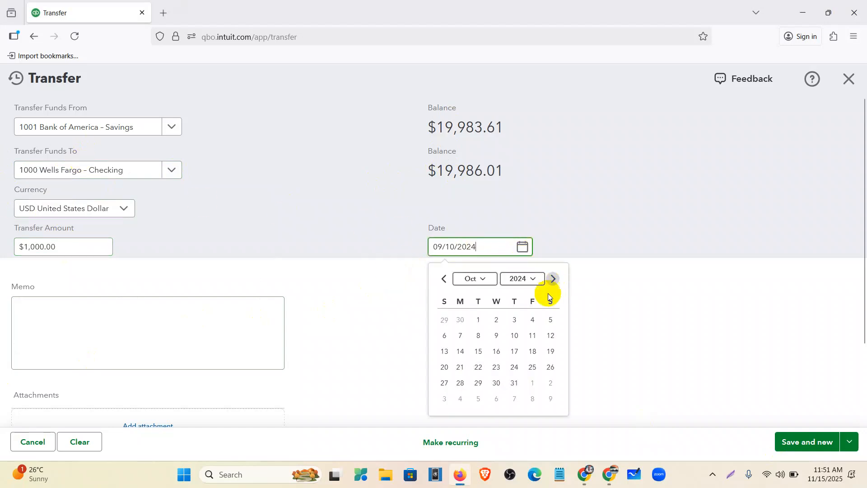
click(515, 335)
scroll(371, 307, down, 2)
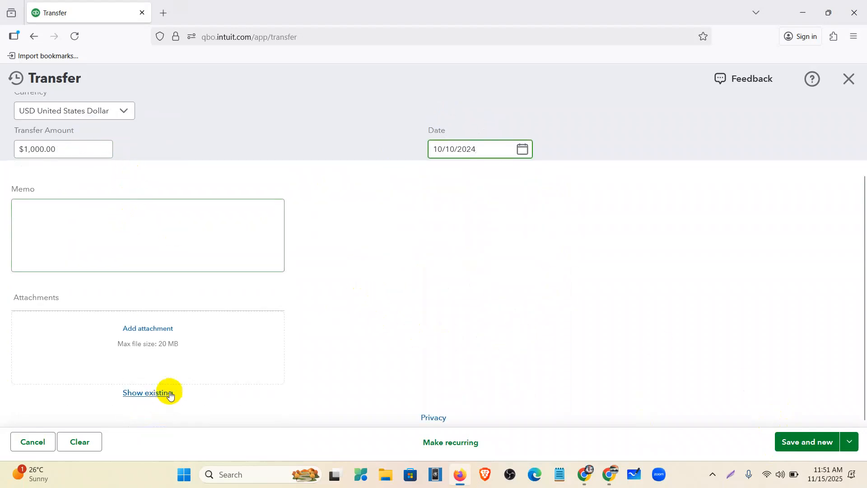
click(852, 442)
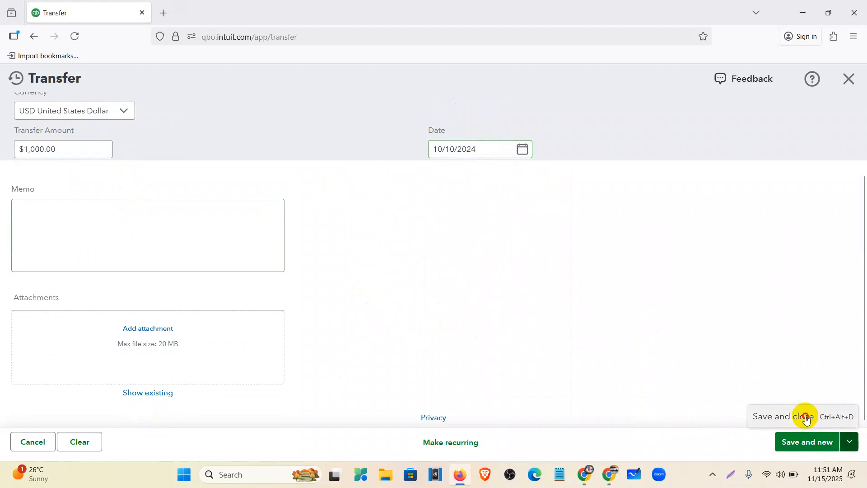
click(813, 441)
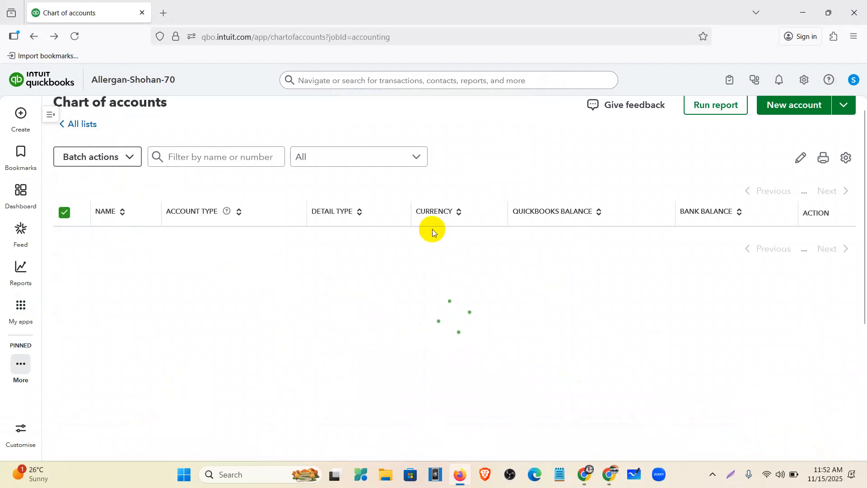
Review the 1000 Wells Fargo – Checking history for the $1,000 deposit, then return to the assignment doc
click(74, 42)
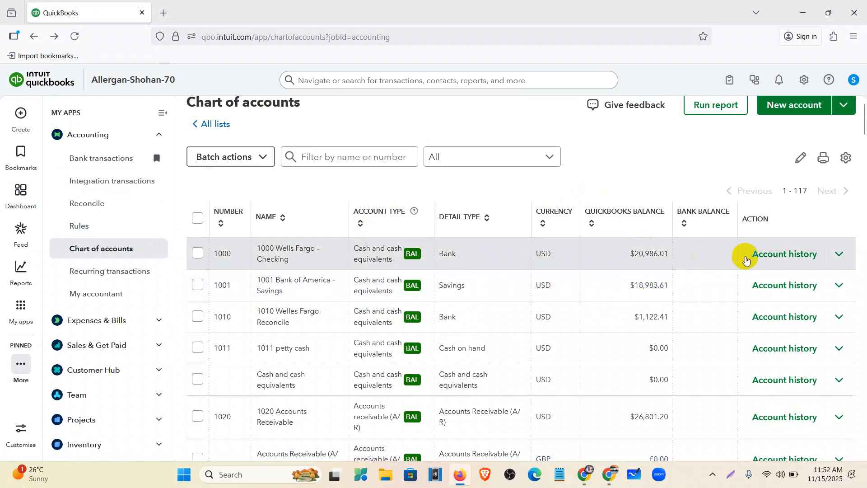
click(763, 258)
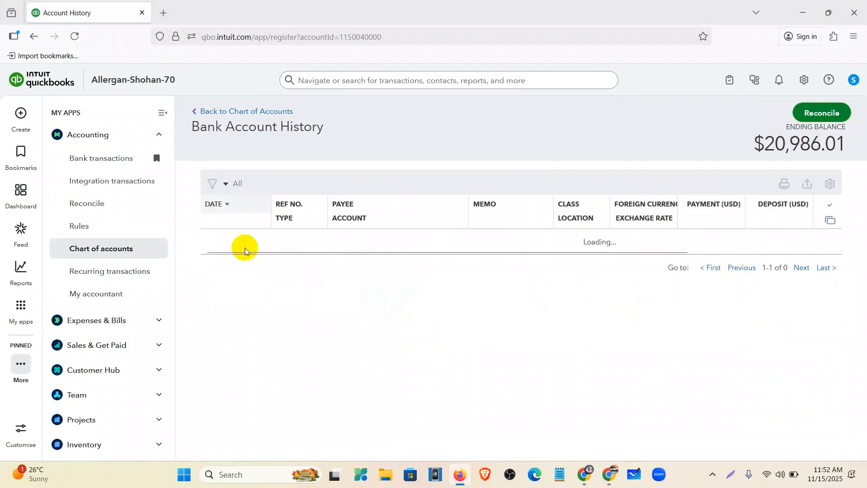
click(162, 112)
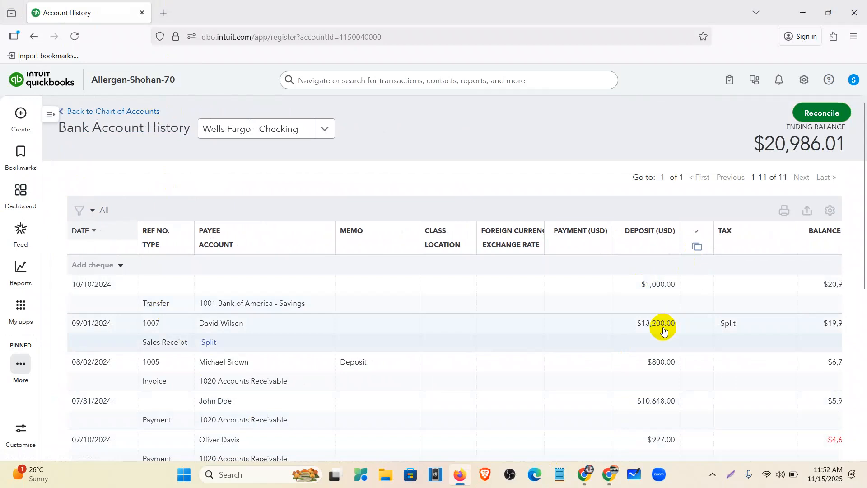
scroll(509, 437, down, 5)
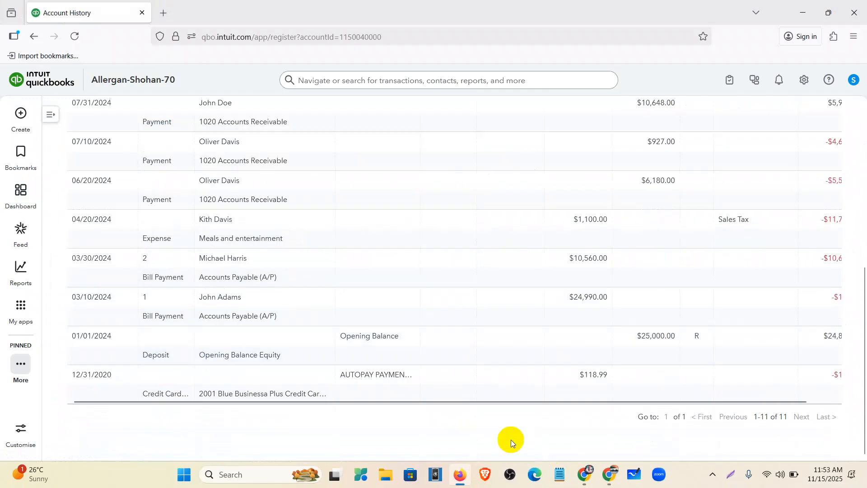
drag(490, 399, 722, 379)
scroll(721, 371, up, 5)
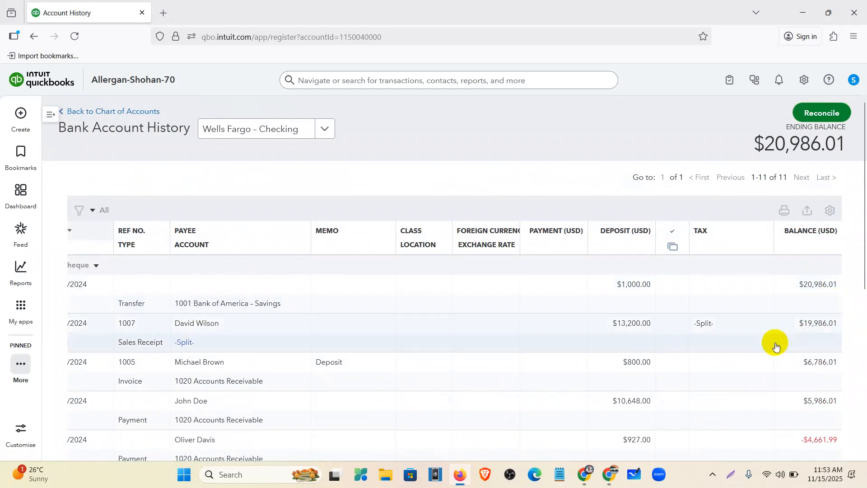
click(591, 482)
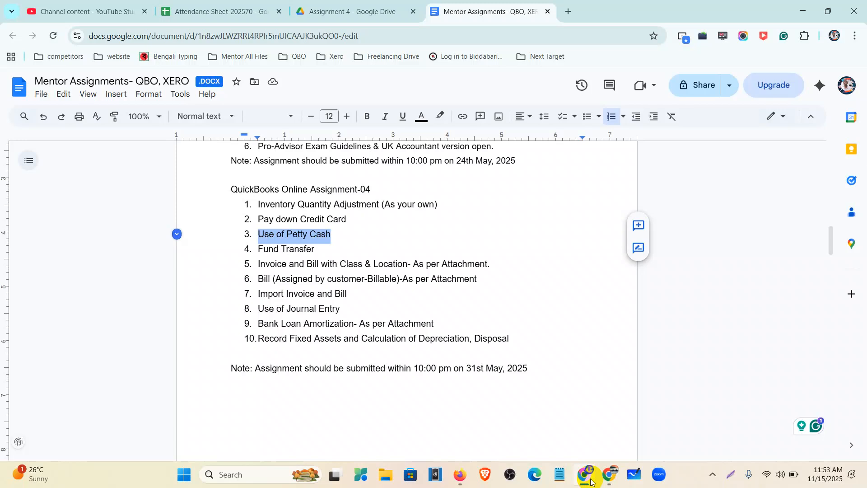
Select the Invoice and Bill task and open the Invoice & Bill (with Class, Location) spreadsheet
click(259, 263)
drag(314, 266, 493, 264)
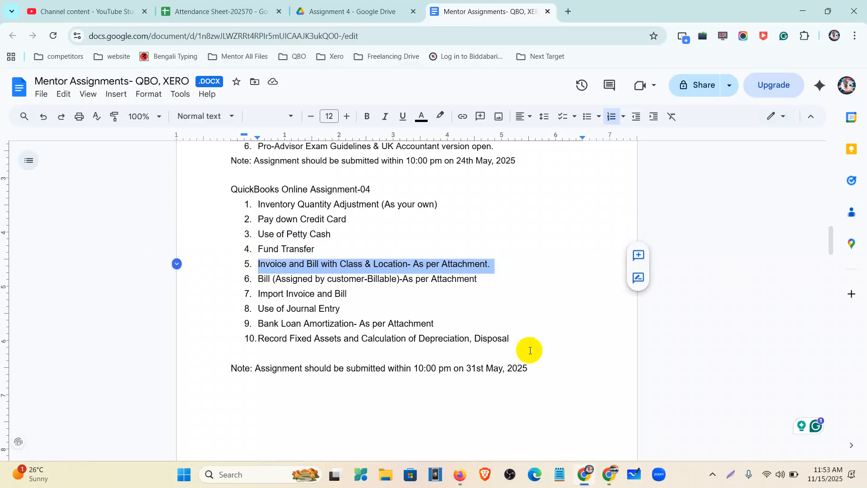
click(318, 12)
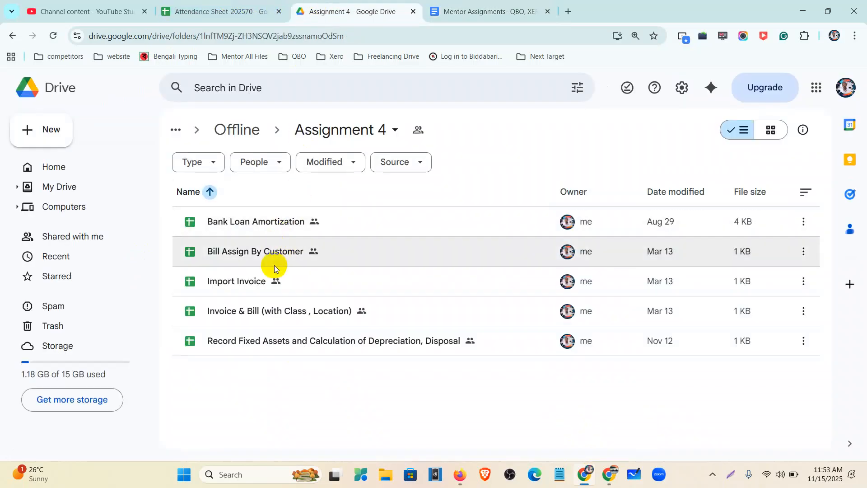
double_click(275, 314)
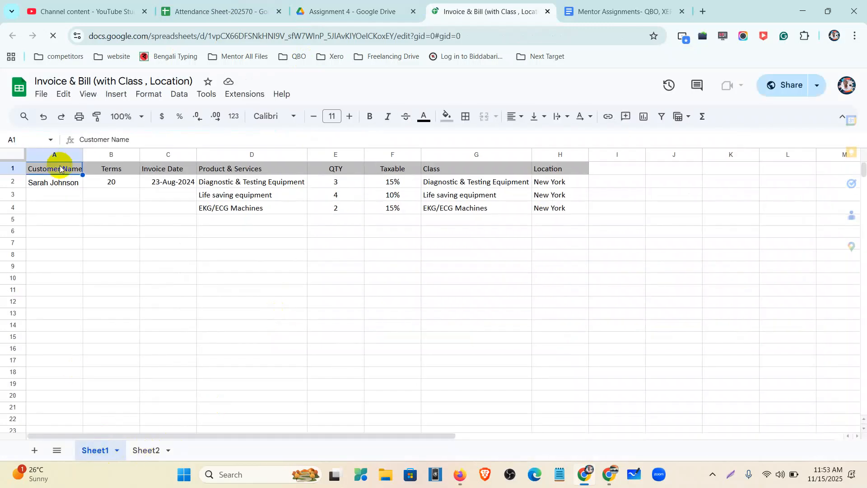
Review the invoice data on Sheet1 (A2:H4) and the bill data on Sheet2 (A2:H5)
drag(44, 183, 560, 213)
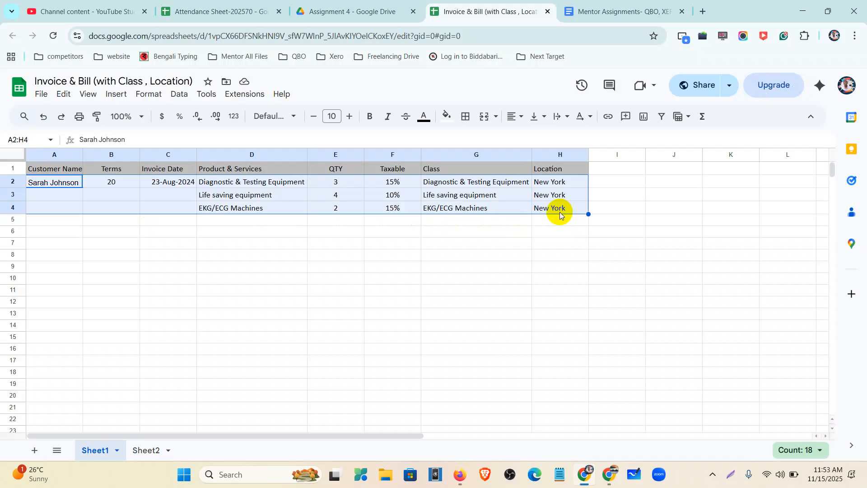
click(61, 170)
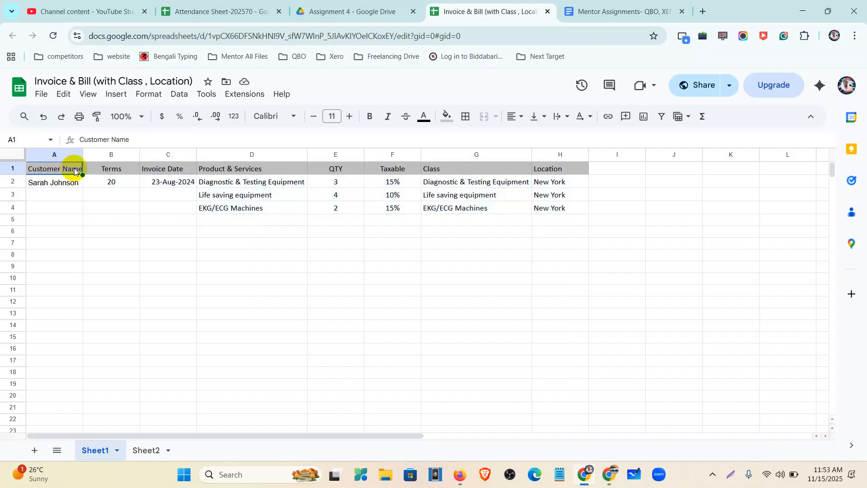
click(145, 451)
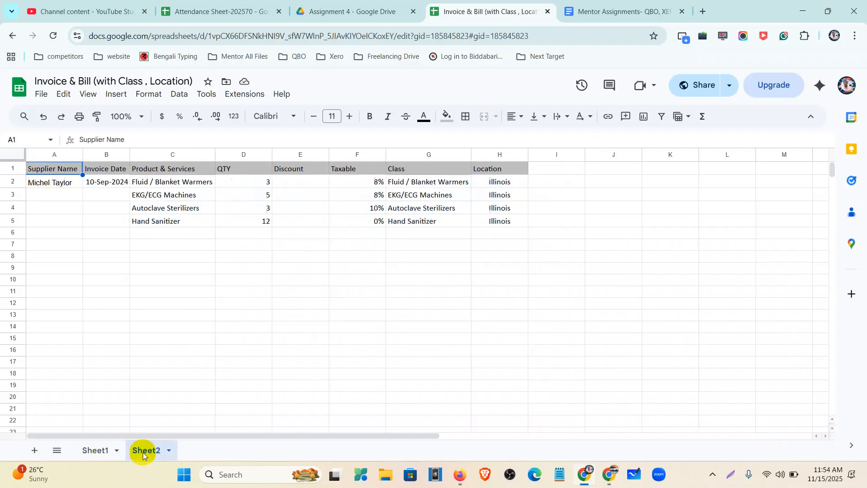
click(51, 170)
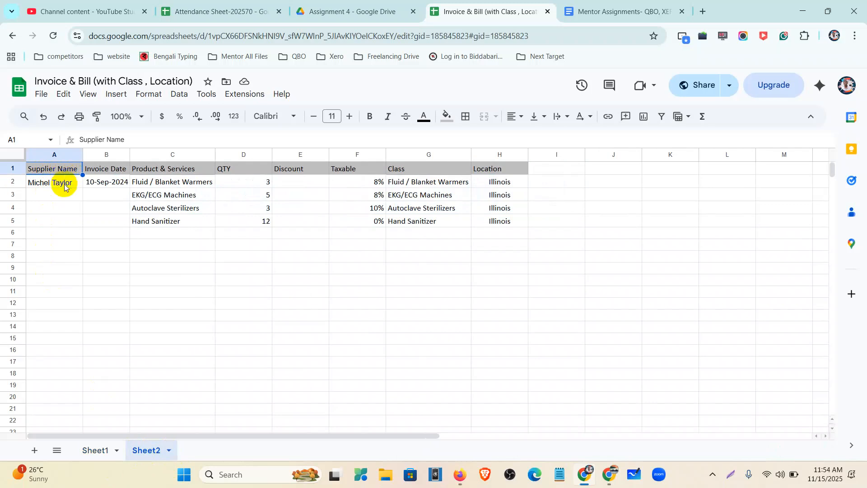
drag(64, 182, 502, 225)
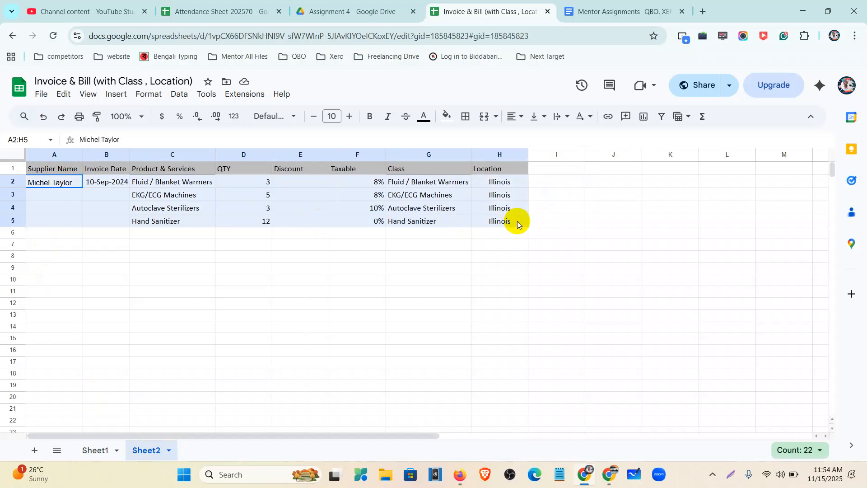
Confirm class and location tracking are on in Advanced settings, then exit without saving
click(466, 475)
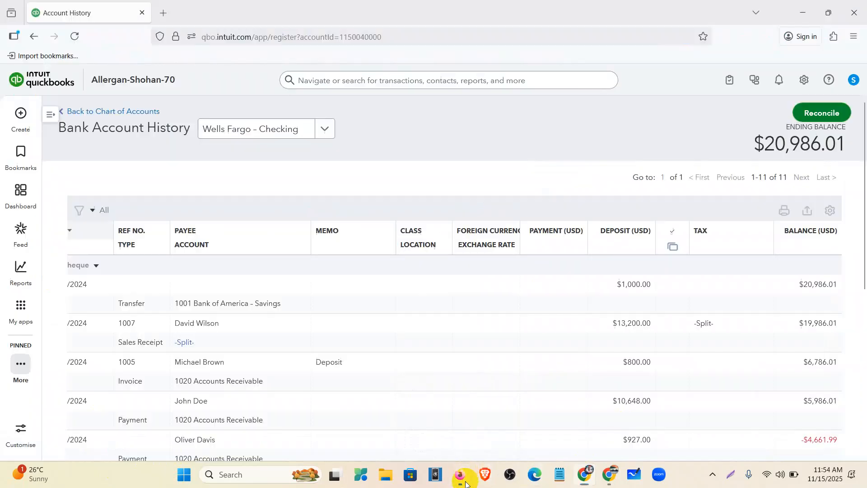
click(22, 203)
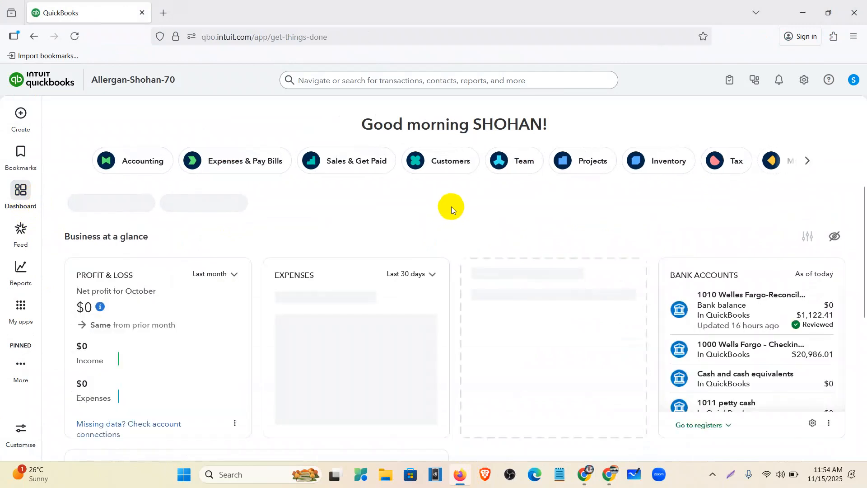
click(806, 82)
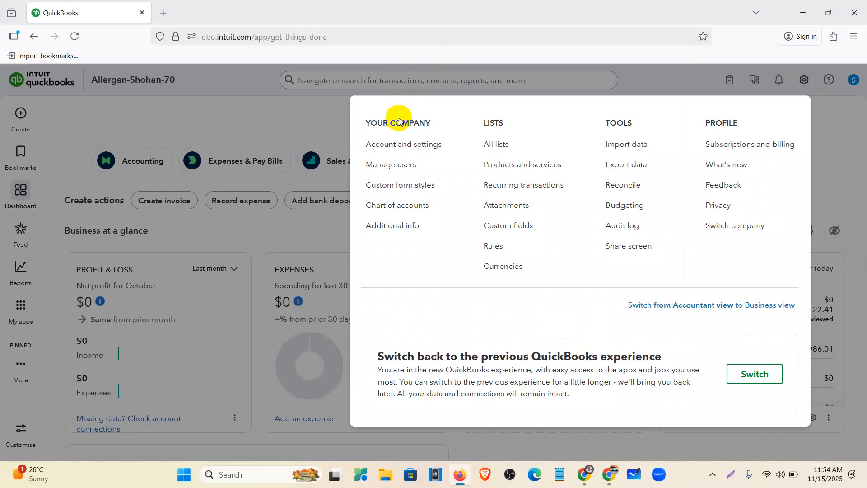
click(409, 144)
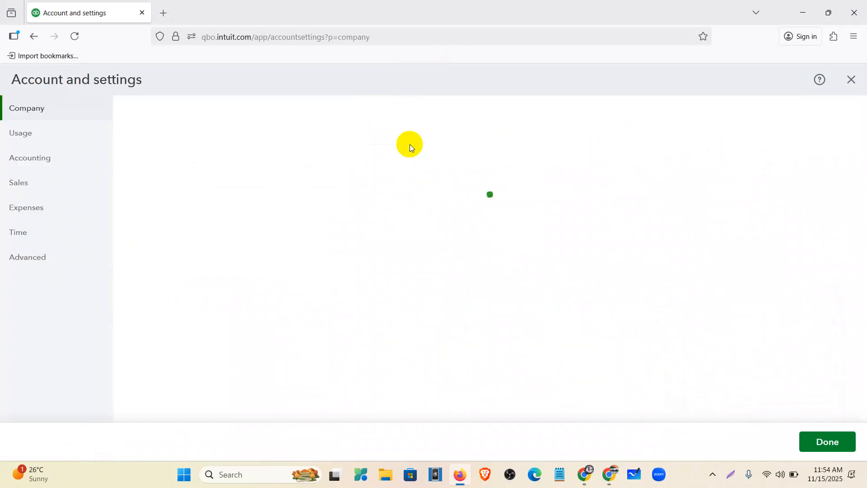
click(38, 261)
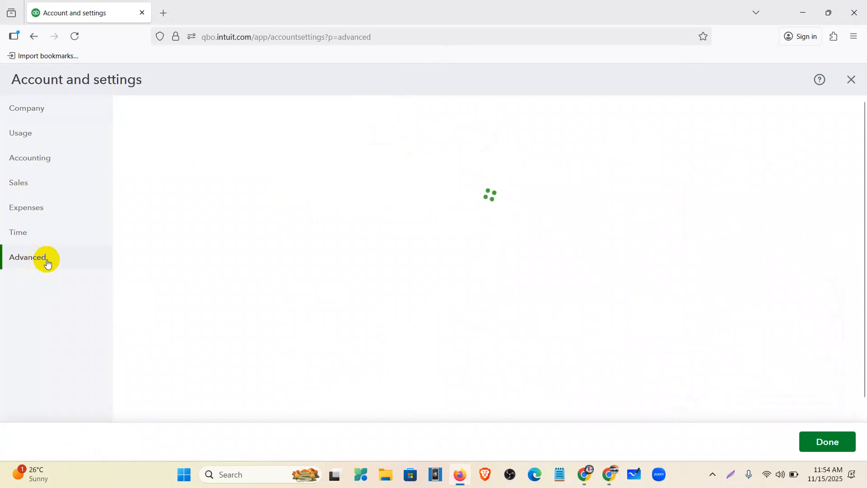
scroll(432, 239, down, 5)
scroll(430, 249, down, 5)
scroll(421, 253, up, 2)
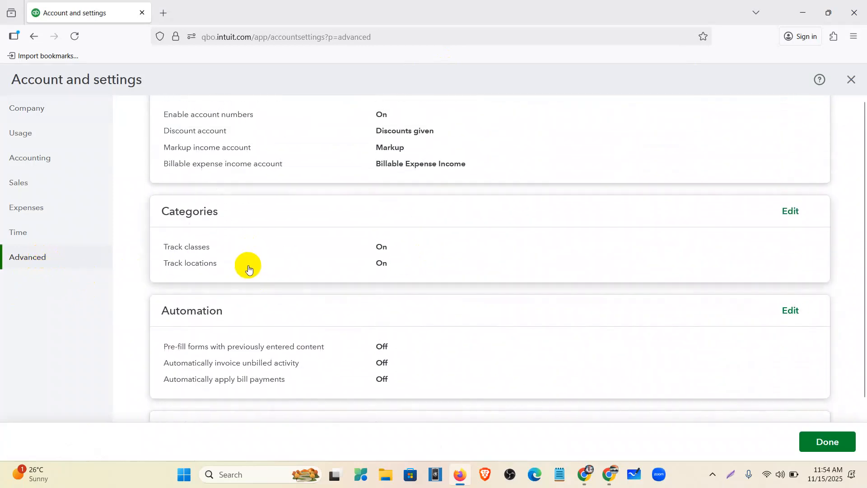
click(798, 215)
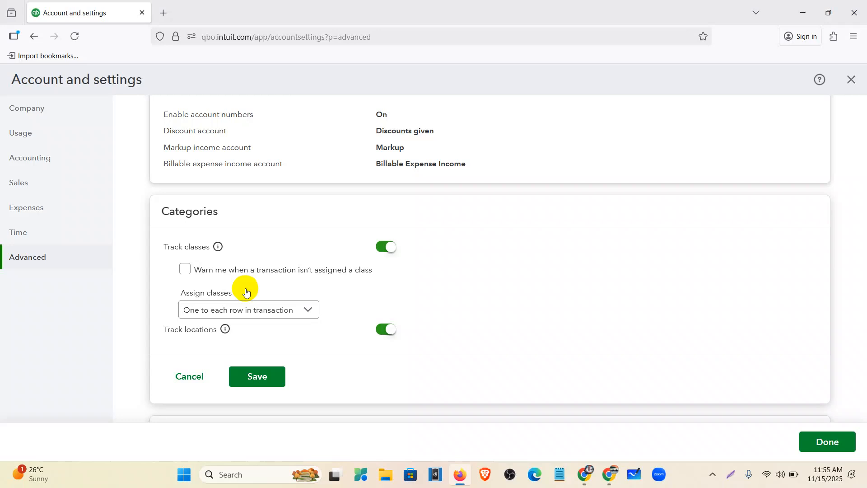
click(850, 79)
click(474, 274)
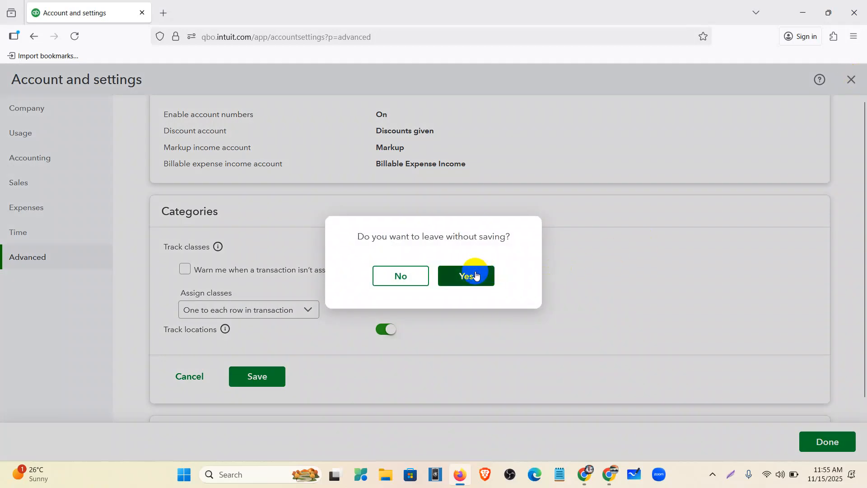
Search Standard reports for 'class' to find Class List and other class reports, then clear the search
click(459, 276)
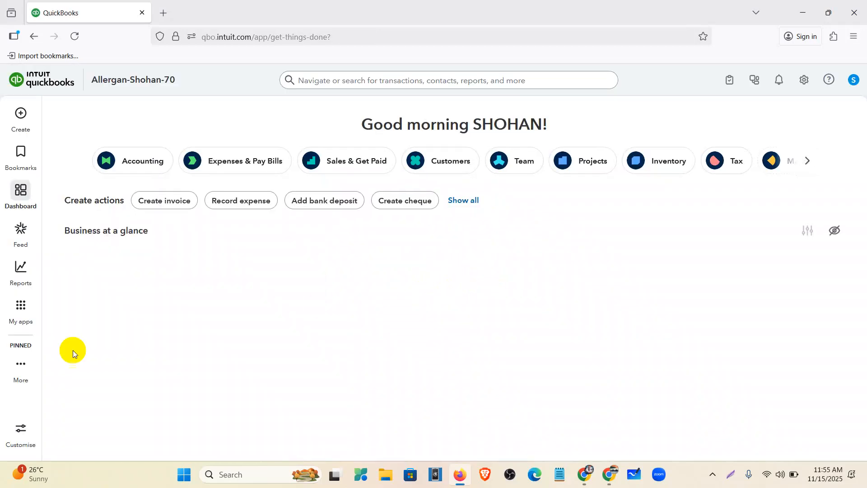
click(22, 274)
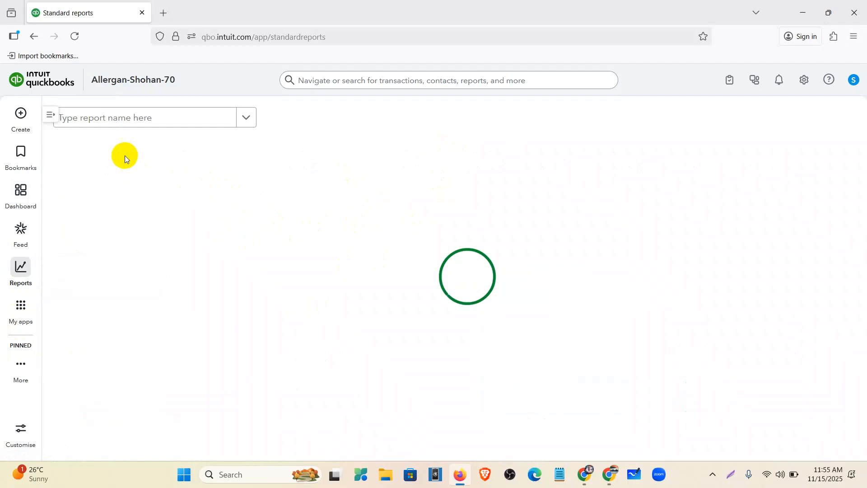
click(126, 121)
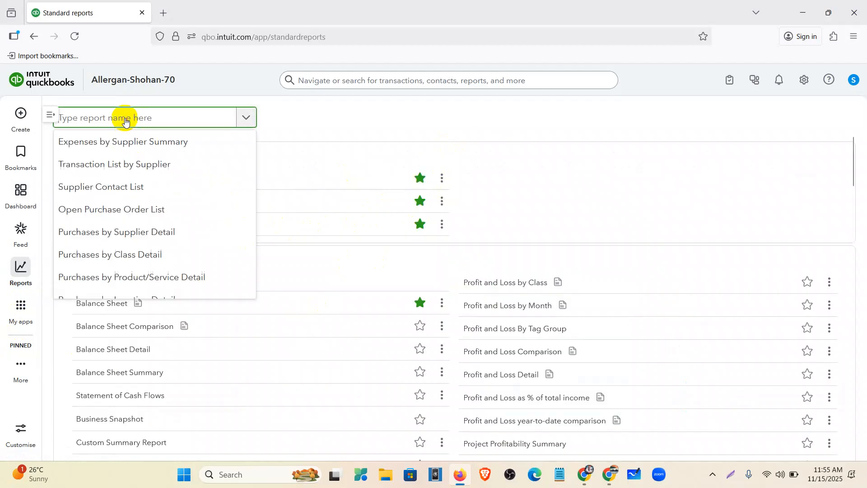
text(cl)
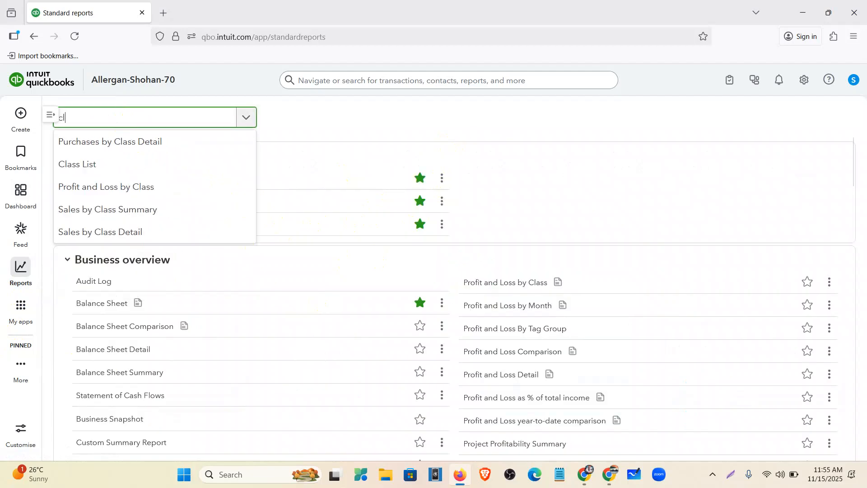
text(ass)
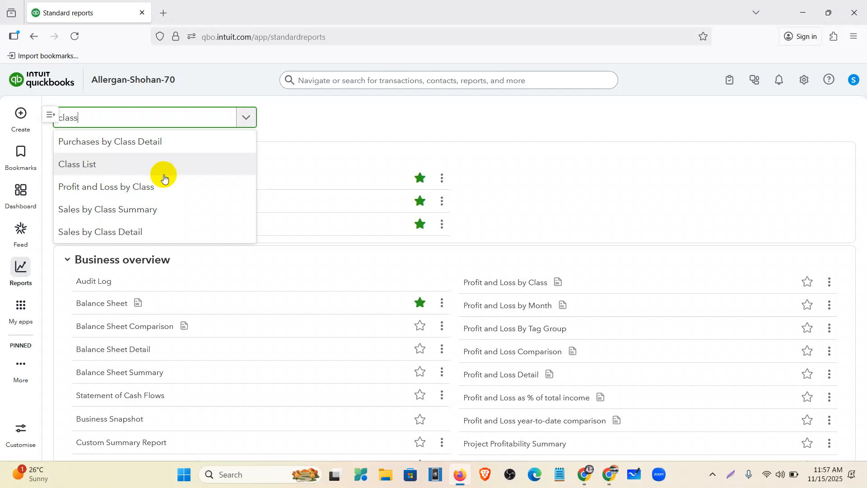
key(BackSpace)
key(BackSpace)
key(BackSpace)
key(BackSpace)
key(BackSpace)
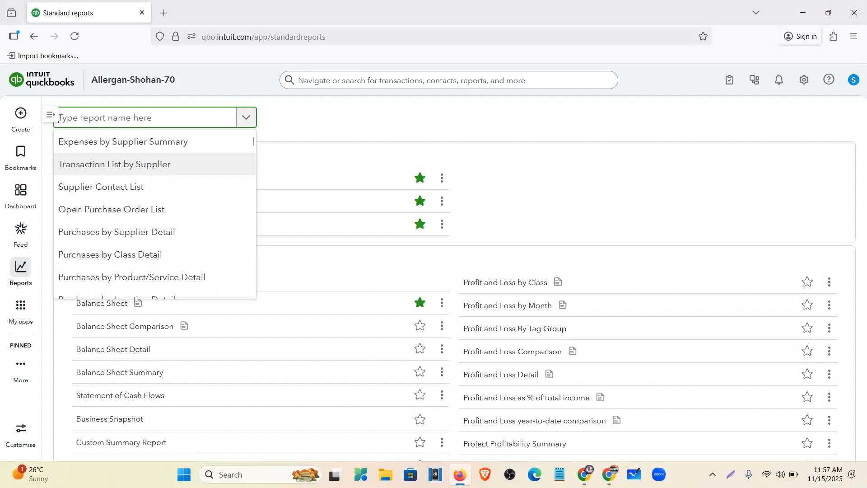
Search the reports for 'location' to list Location List and location-based reports
text(lo)
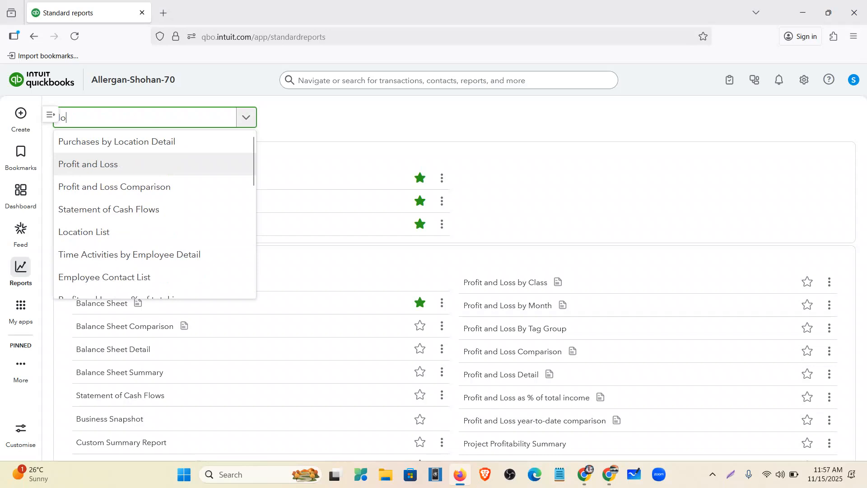
text(cation)
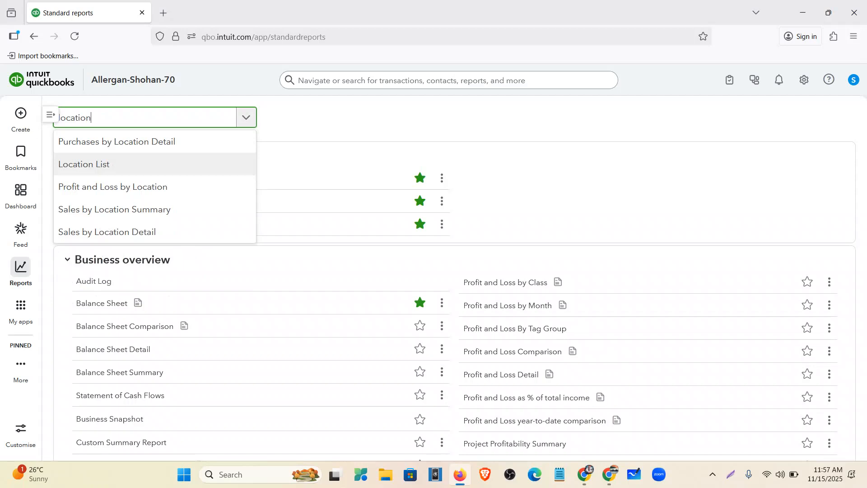
click(804, 81)
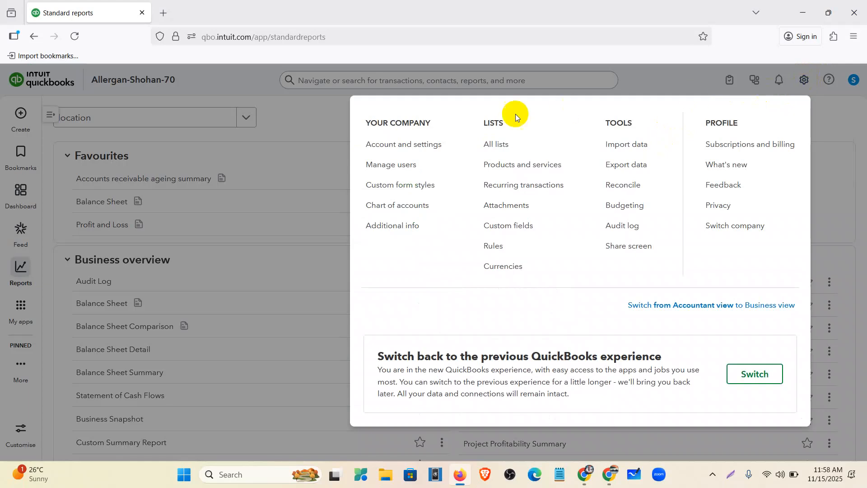
Check that class and location tracking are on in Advanced settings, then close settings unchanged
click(413, 147)
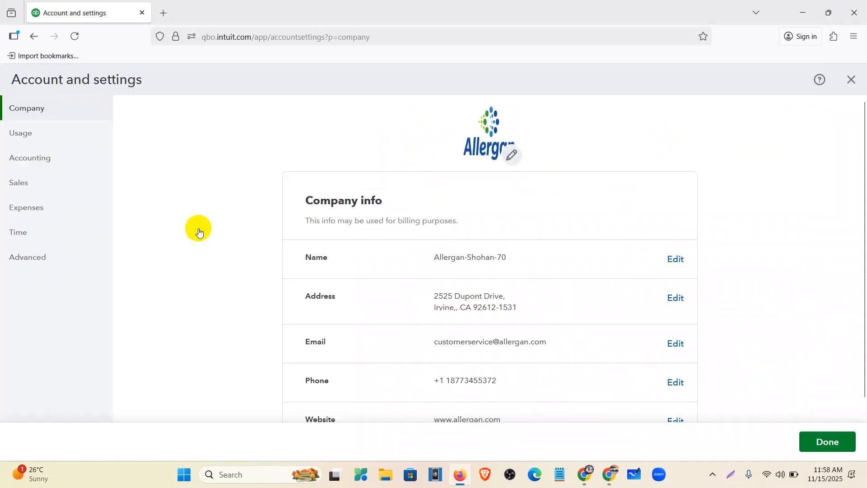
click(31, 258)
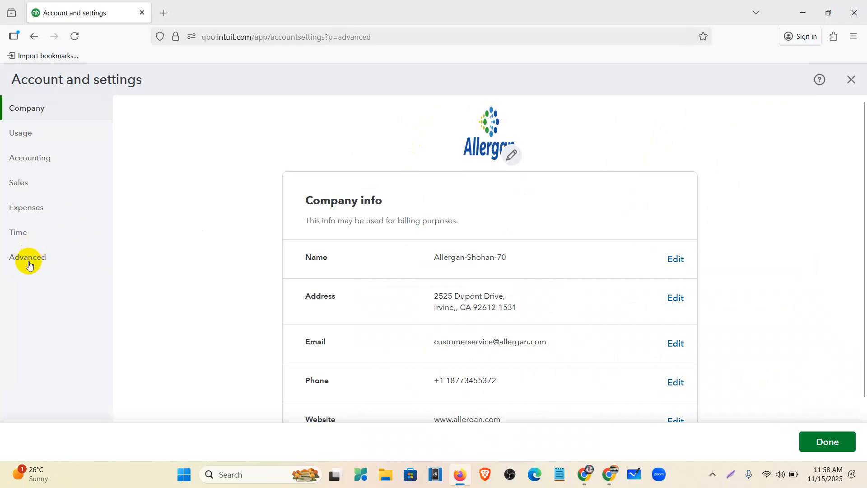
scroll(415, 268, down, 5)
scroll(416, 266, down, 6)
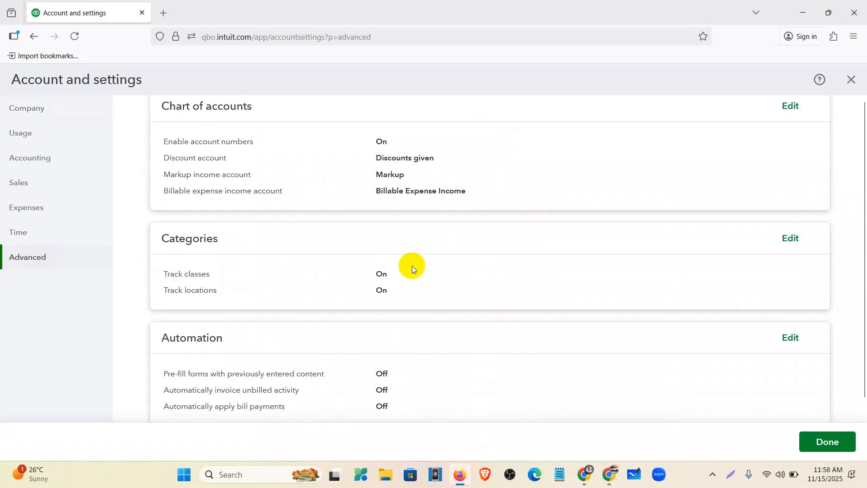
scroll(189, 190, up, 3)
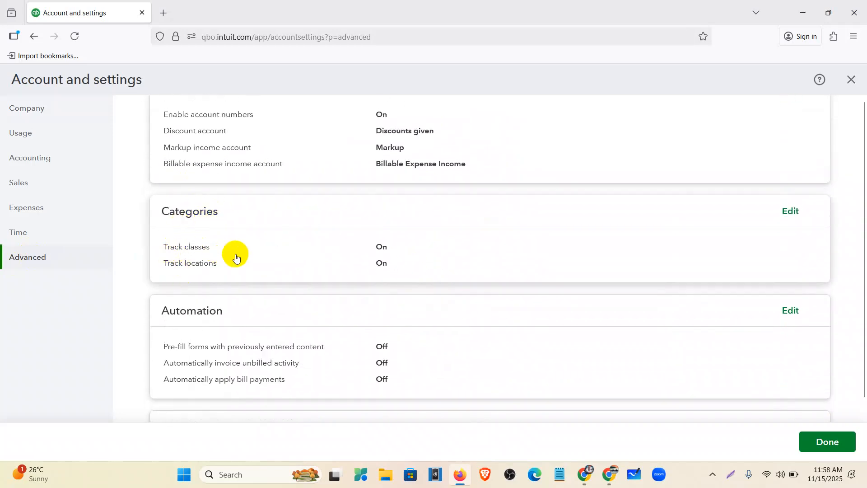
click(433, 253)
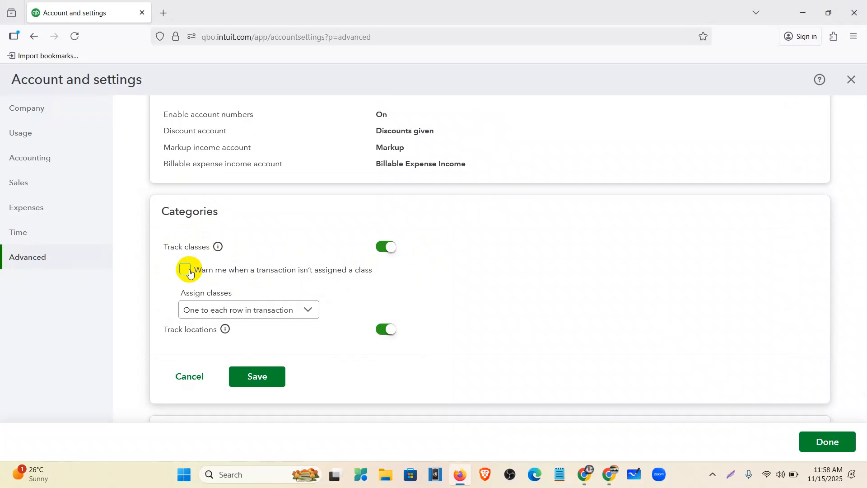
click(296, 311)
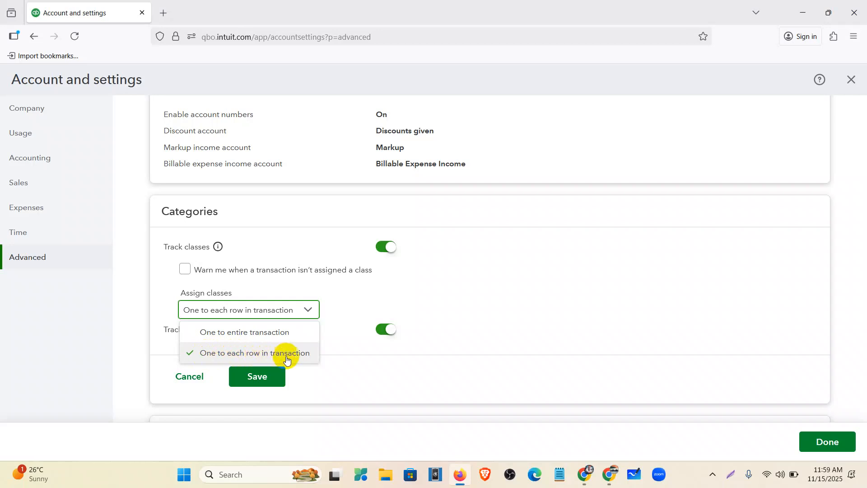
click(189, 377)
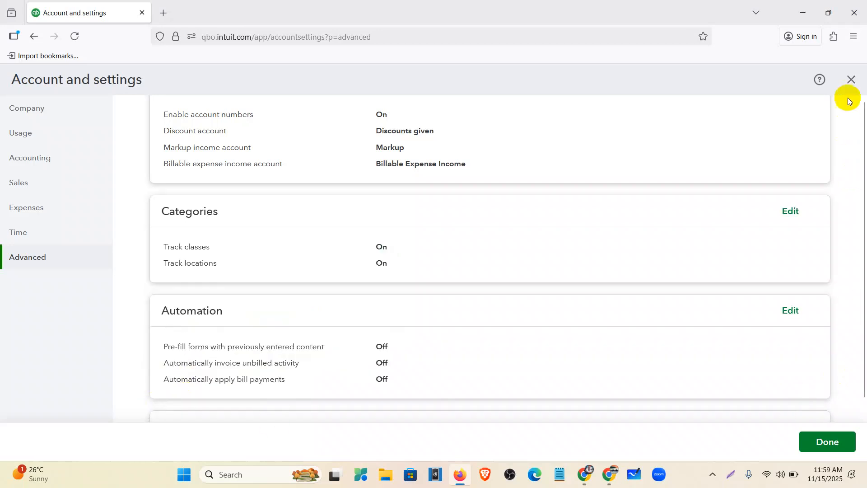
click(850, 80)
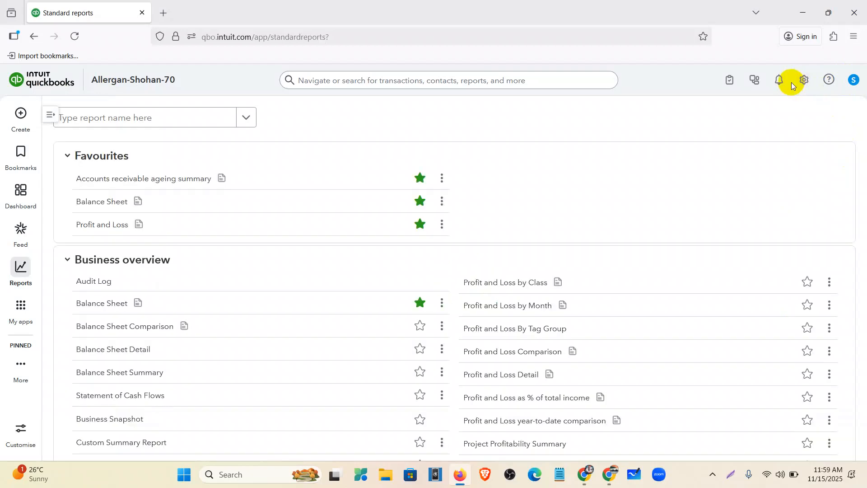
Go to All lists, read the Classes description, and open the empty Classes list
click(803, 80)
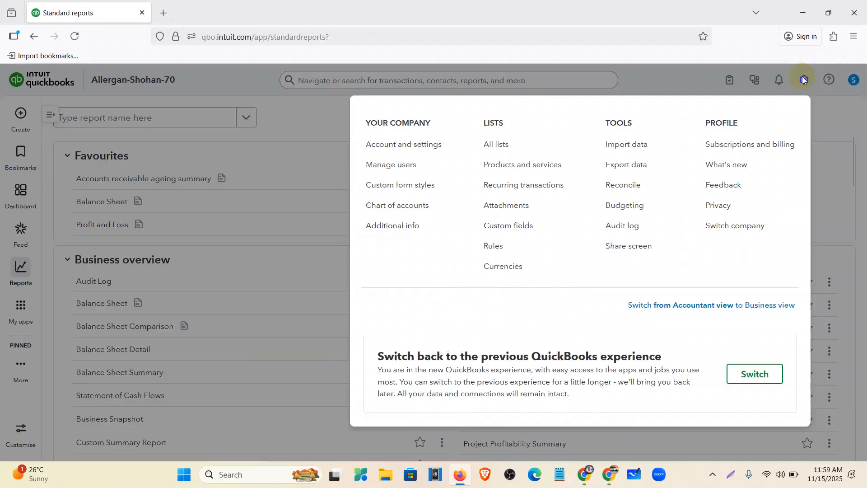
click(517, 145)
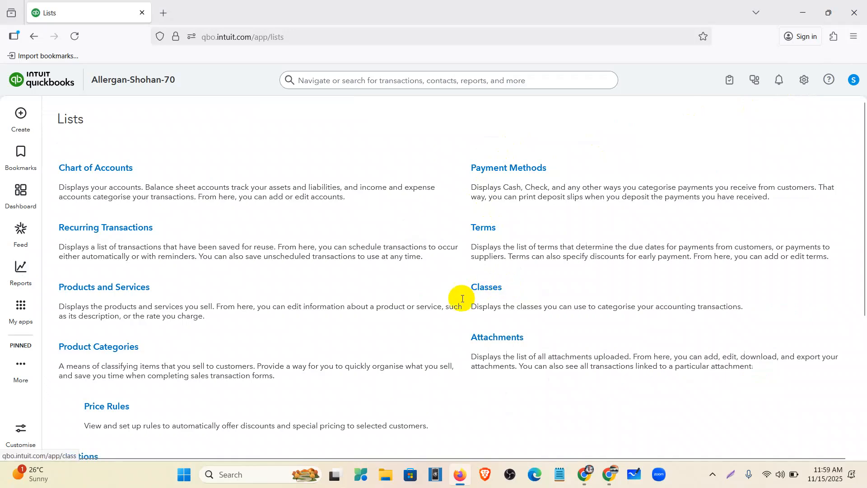
scroll(470, 294, down, 4)
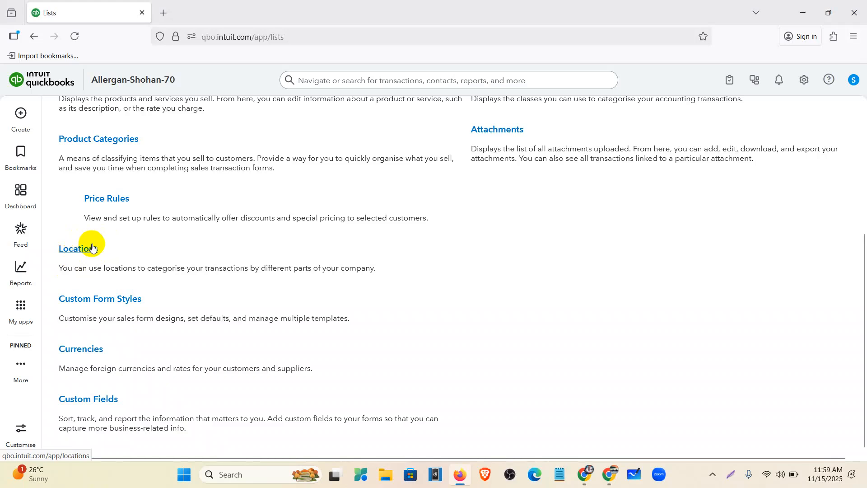
scroll(140, 284, up, 3)
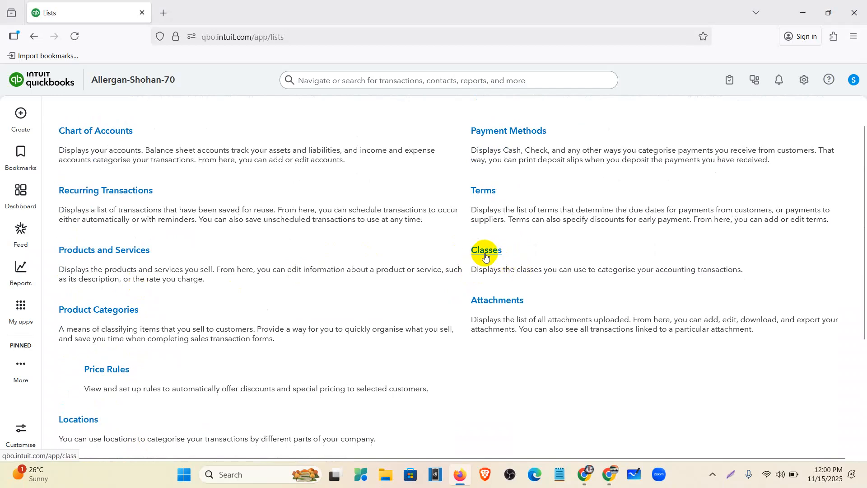
drag(470, 269, 756, 279)
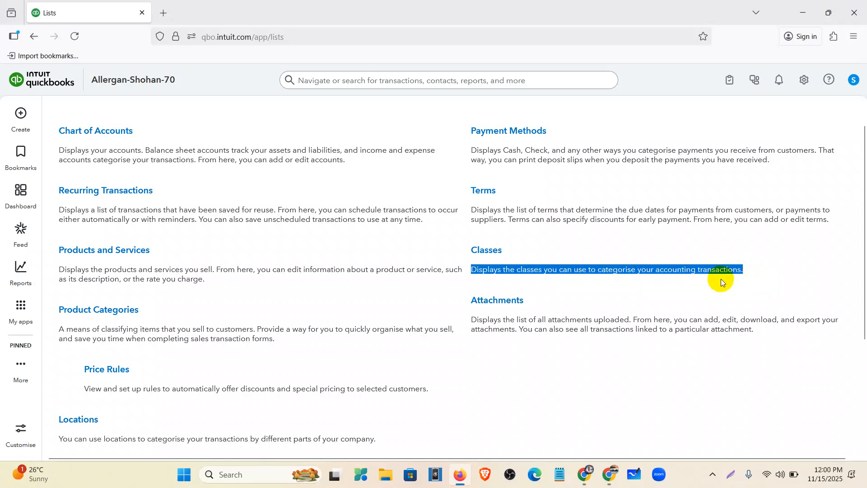
drag(754, 270, 498, 277)
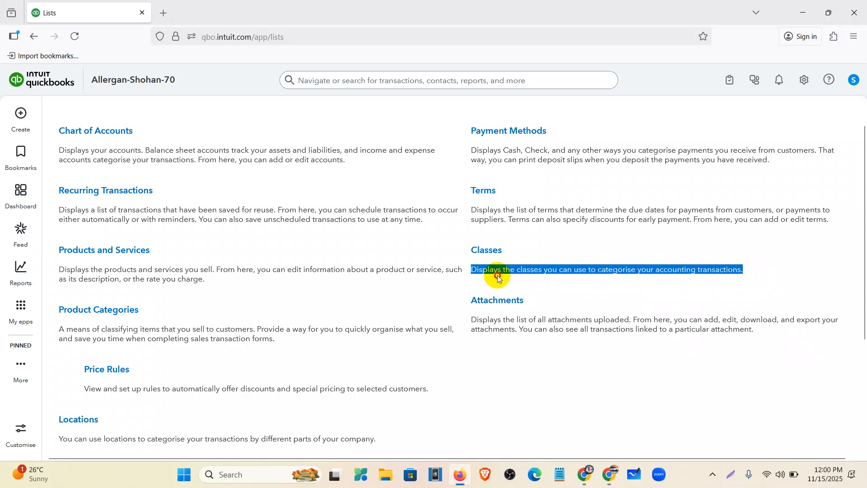
click(486, 254)
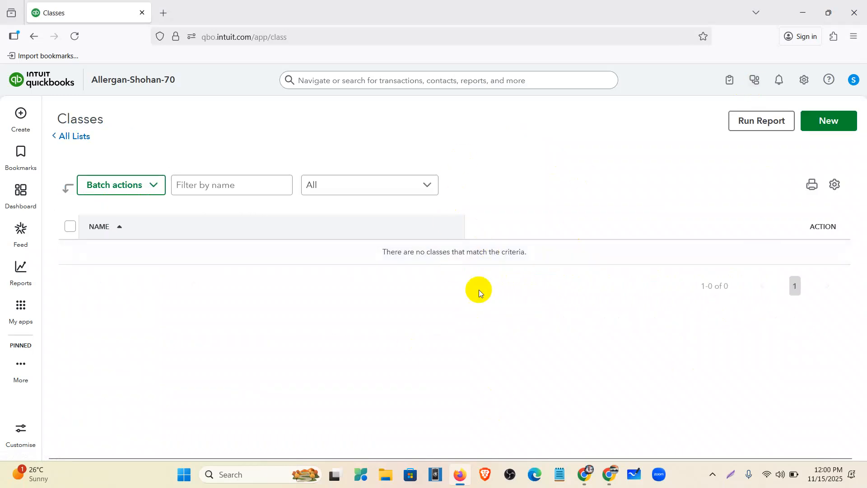
Compare the Class and Location columns on Sheet1 (New York) and Sheet2 (Illinois)
click(586, 475)
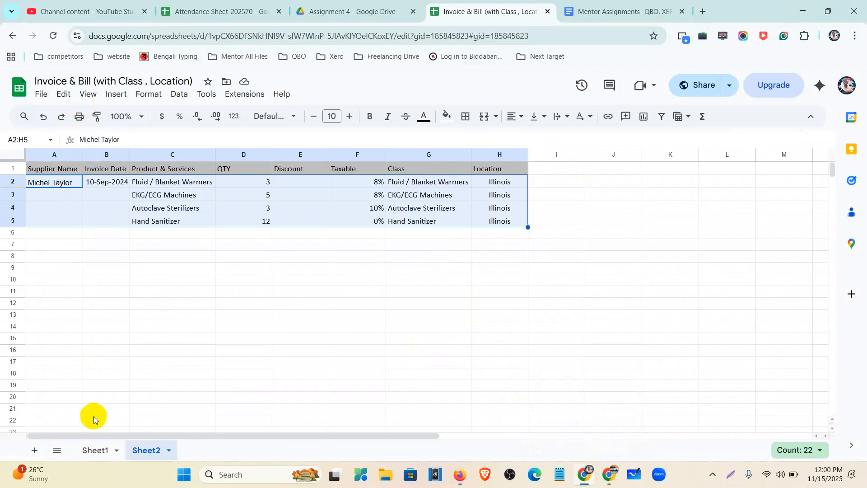
click(97, 457)
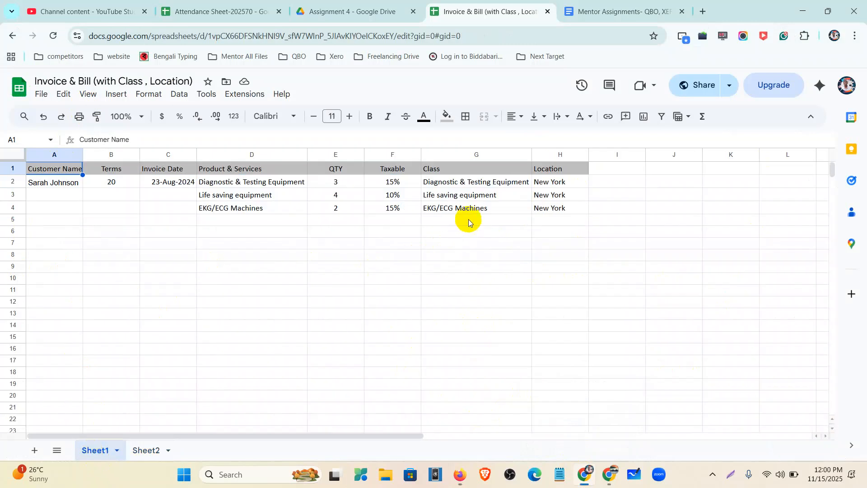
drag(467, 182, 472, 218)
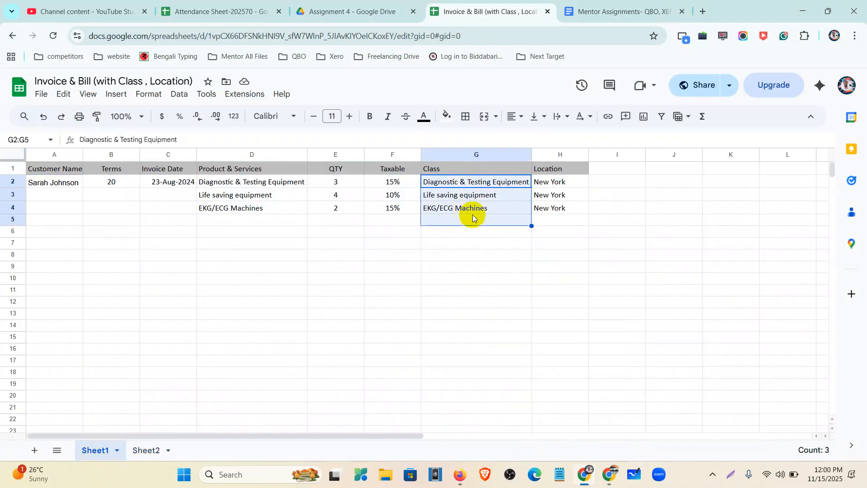
drag(548, 181, 553, 216)
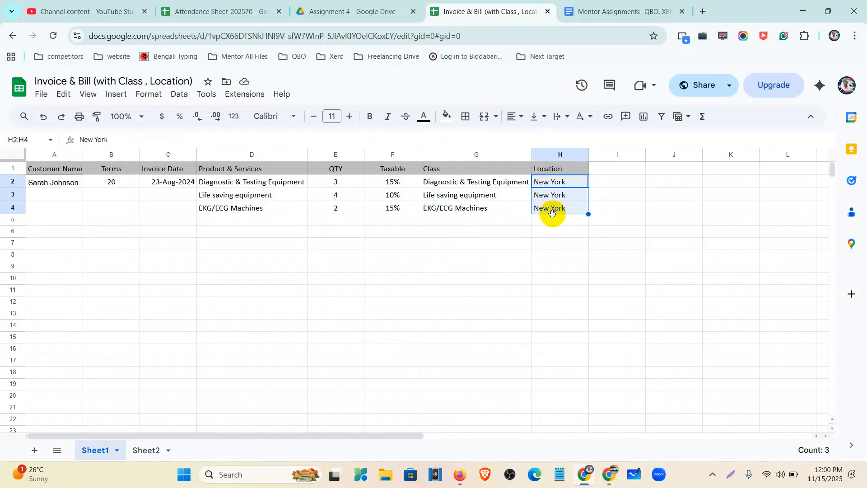
click(145, 451)
drag(443, 181, 441, 232)
drag(497, 181, 498, 222)
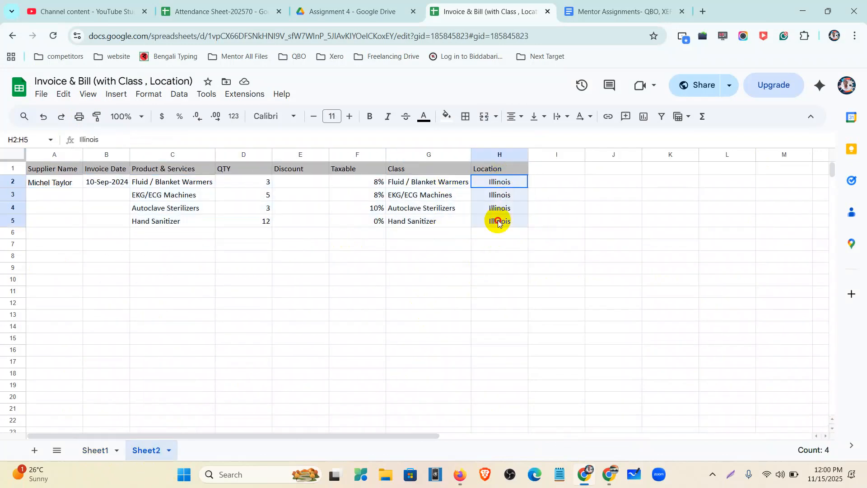
click(90, 449)
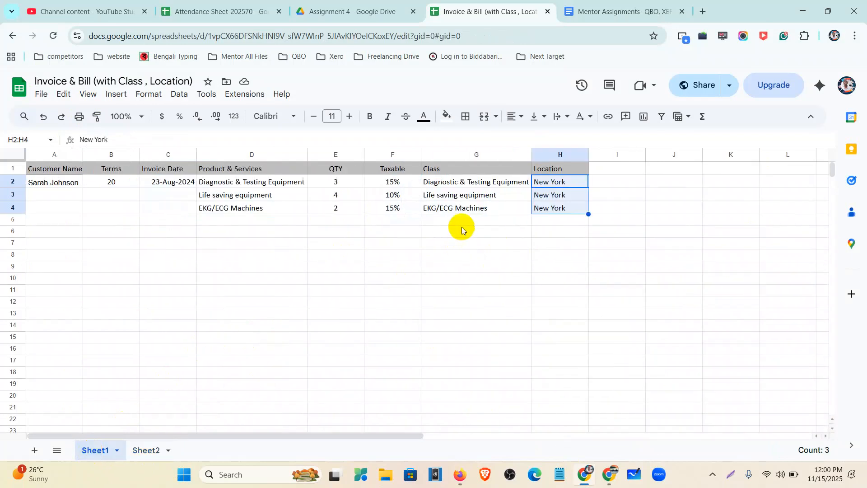
Copy 'Life saving equipment' from cell G3 on Sheet1 and return to QuickBooks
click(472, 199)
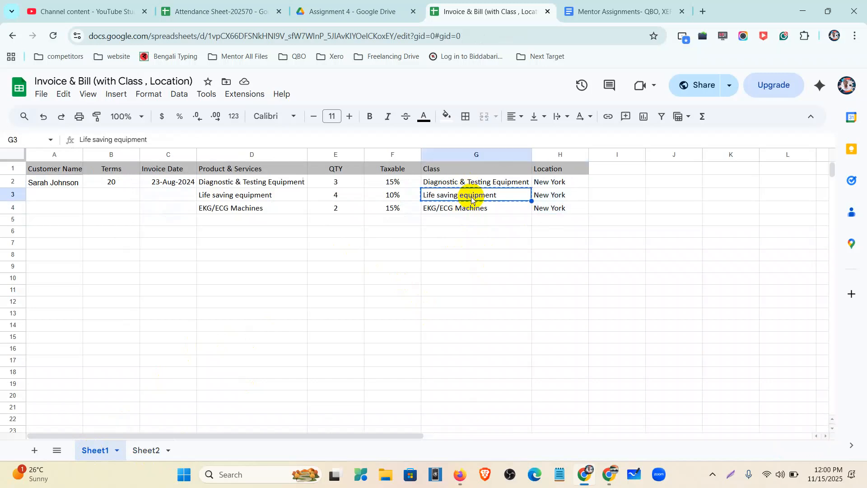
click(470, 259)
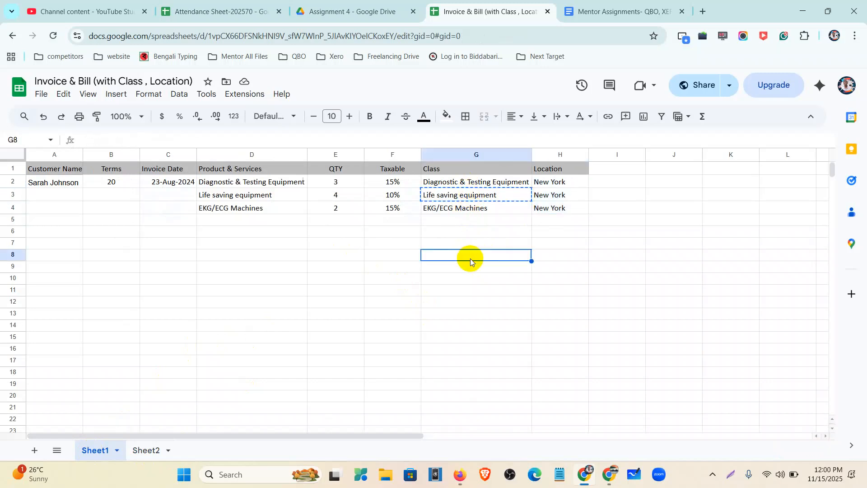
click(460, 474)
Create two new classes named Mask and ECG Machine
click(848, 125)
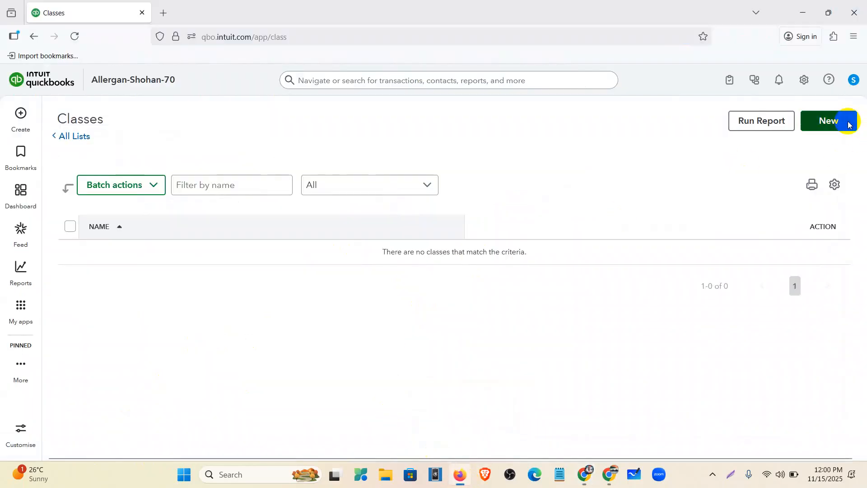
click(405, 241)
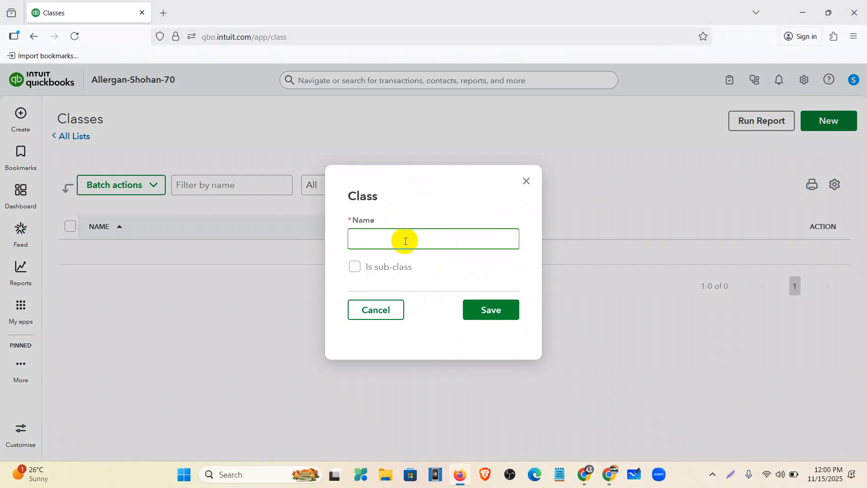
text(Mask)
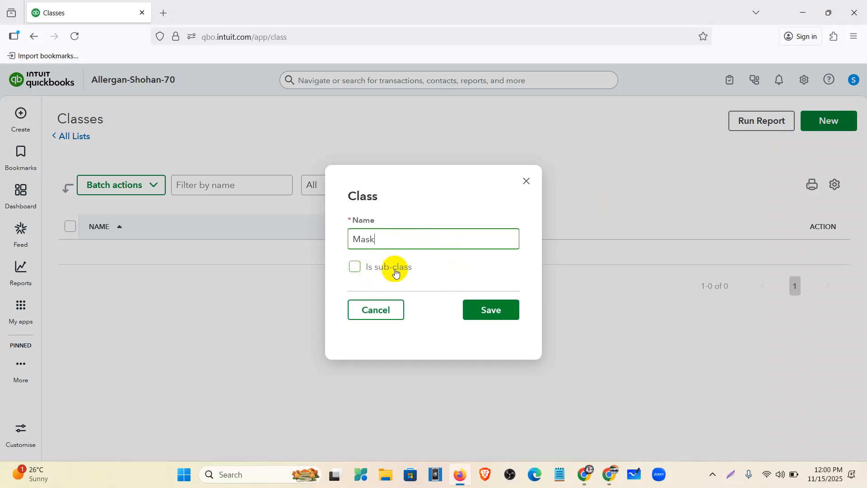
click(484, 311)
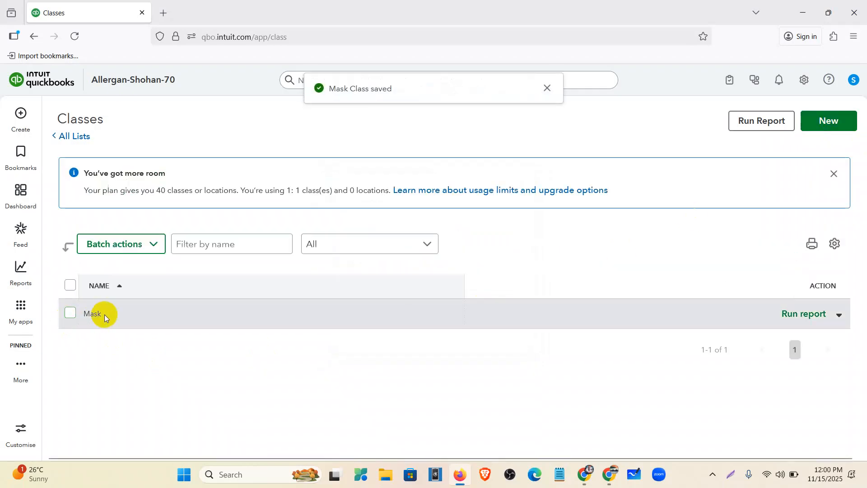
click(825, 122)
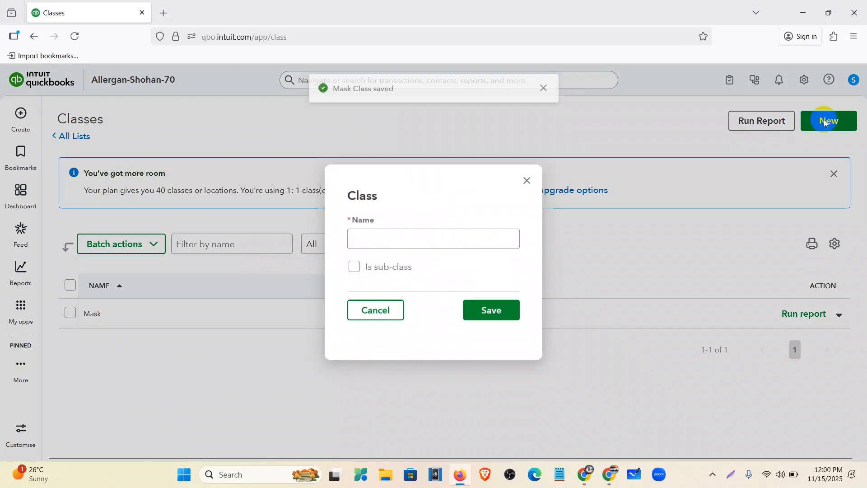
click(379, 240)
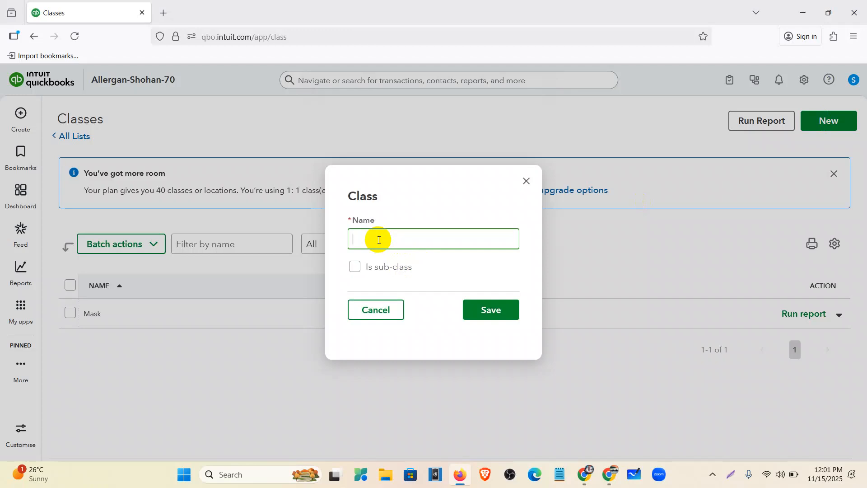
text(ECG Machine)
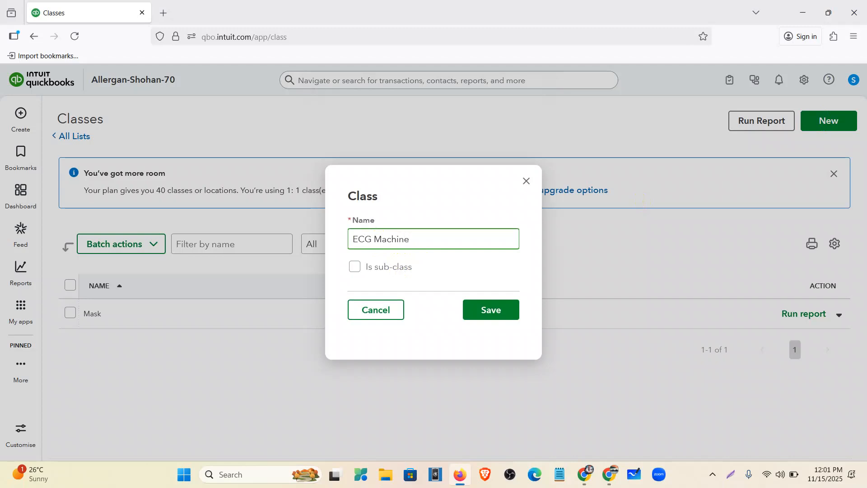
click(500, 312)
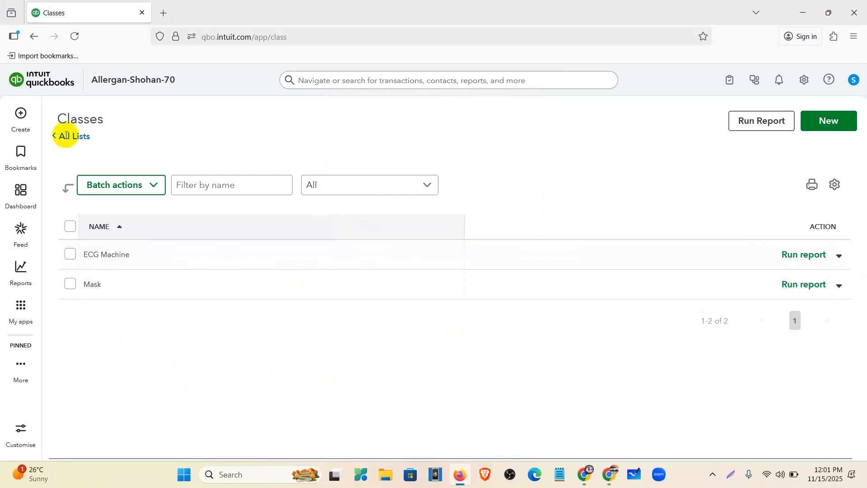
click(14, 122)
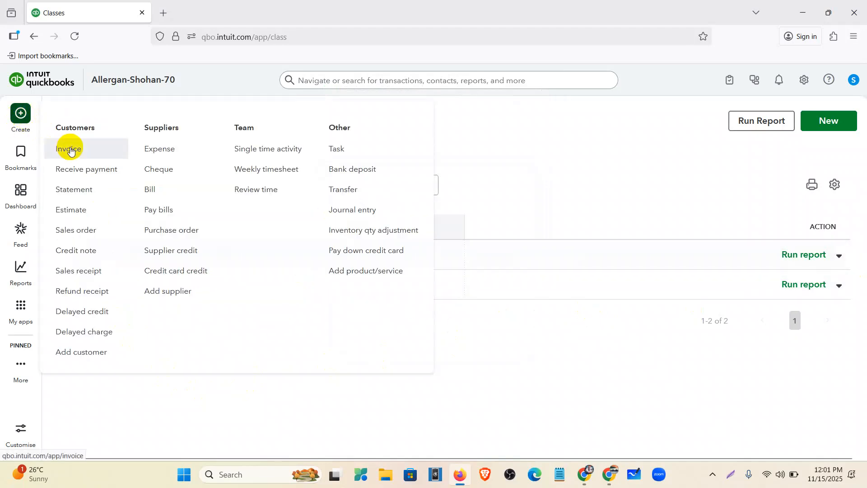
Start a new blank invoice, number 1012, from the + Create menu
click(70, 149)
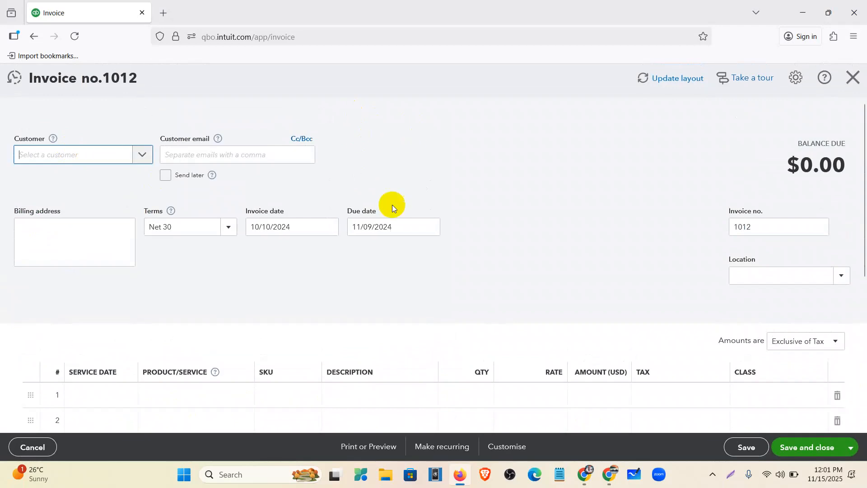
scroll(391, 203, down, 2)
click(731, 475)
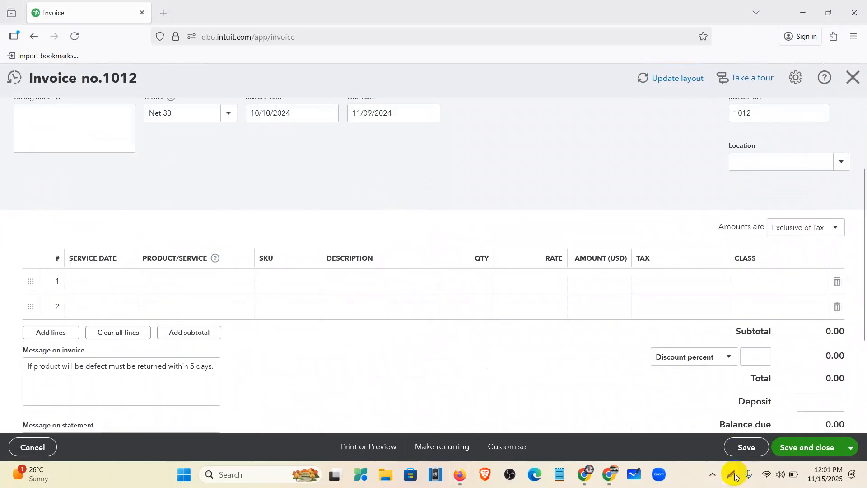
drag(0, 0, 866, 487)
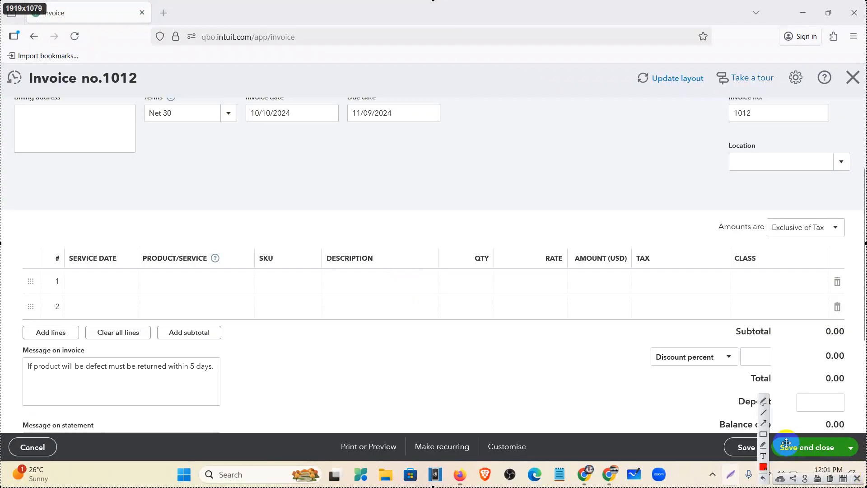
drag(711, 134, 862, 177)
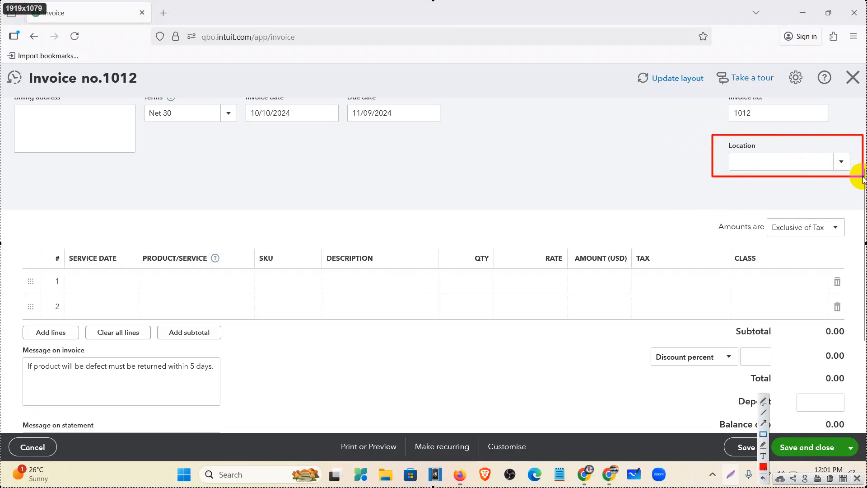
drag(731, 251, 817, 330)
drag(15, 270, 844, 293)
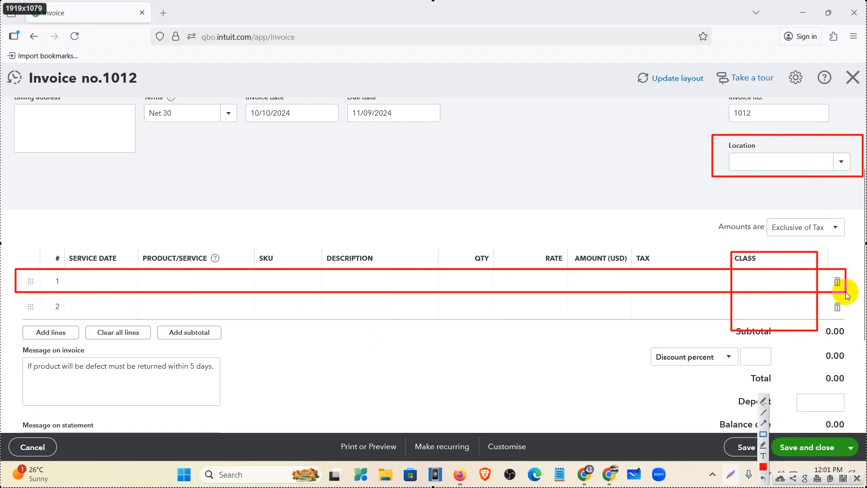
mouse_move(12, 296)
mouse_down()
mouse_move(141, 325)
mouse_move(852, 320)
mouse_up()
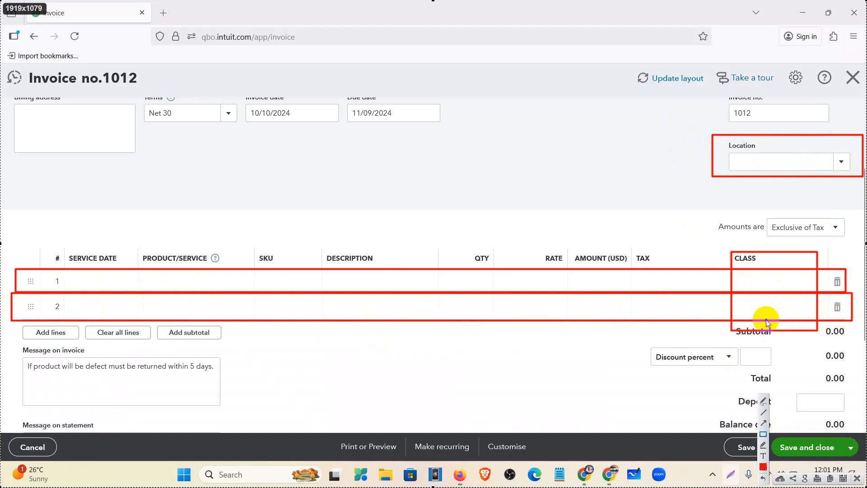
drag(713, 182, 862, 212)
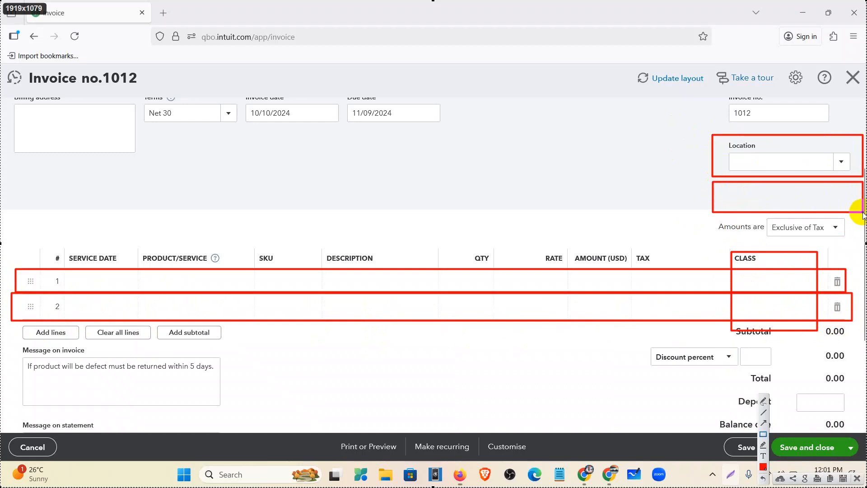
click(857, 477)
Choose the invoice customer and set the invoice date to 05/01/2024, due 05/31/2024
scroll(18, 194, up, 2)
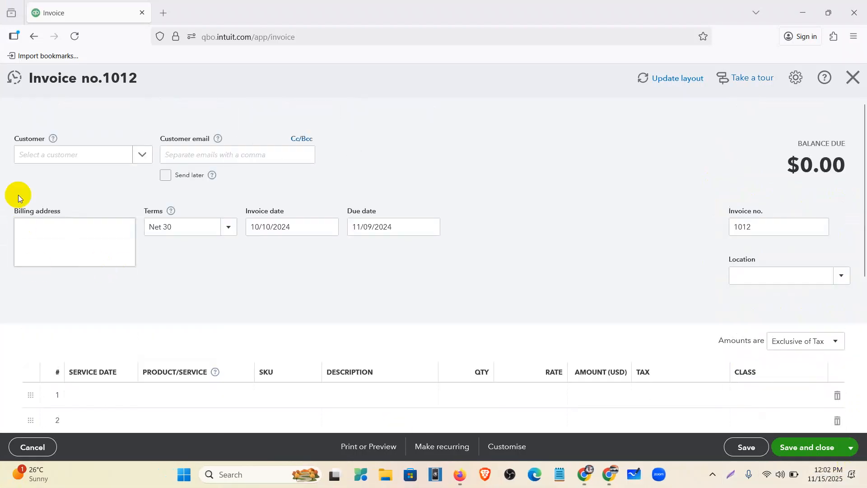
click(103, 155)
click(64, 254)
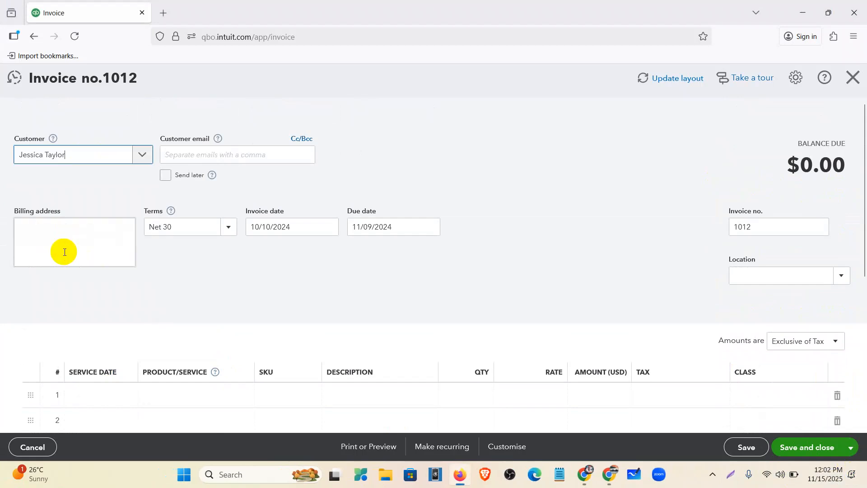
click(337, 228)
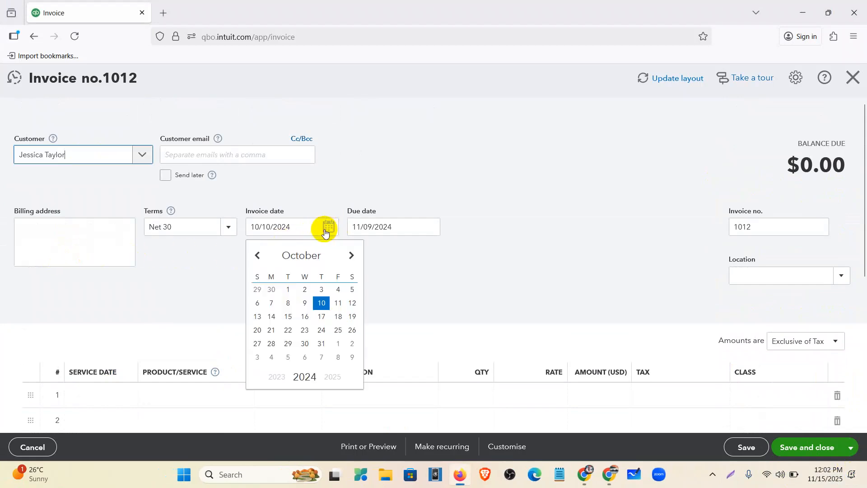
click(260, 256)
click(259, 255)
click(260, 256)
click(259, 256)
click(260, 255)
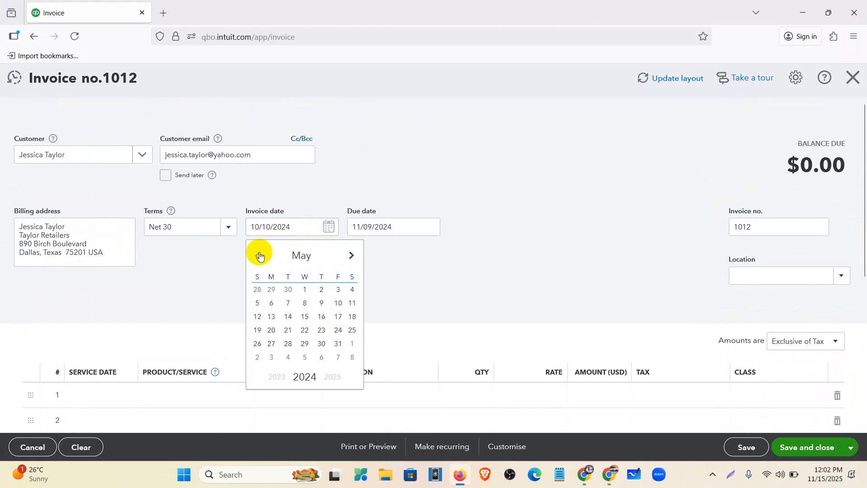
click(302, 291)
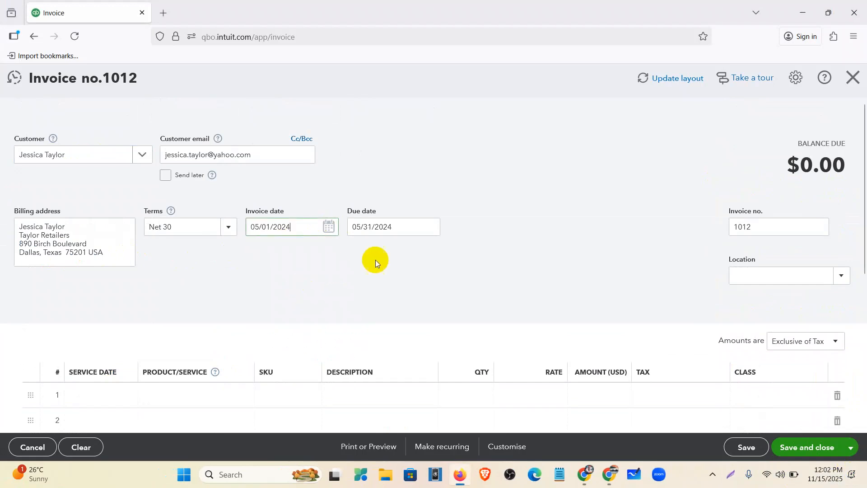
Create a new location named New York and assign it to the invoice
scroll(376, 259, down, 2)
click(839, 162)
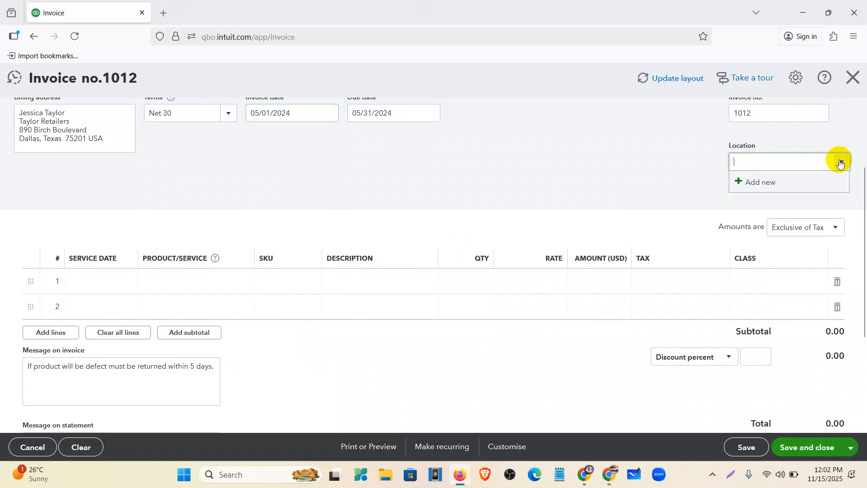
click(761, 183)
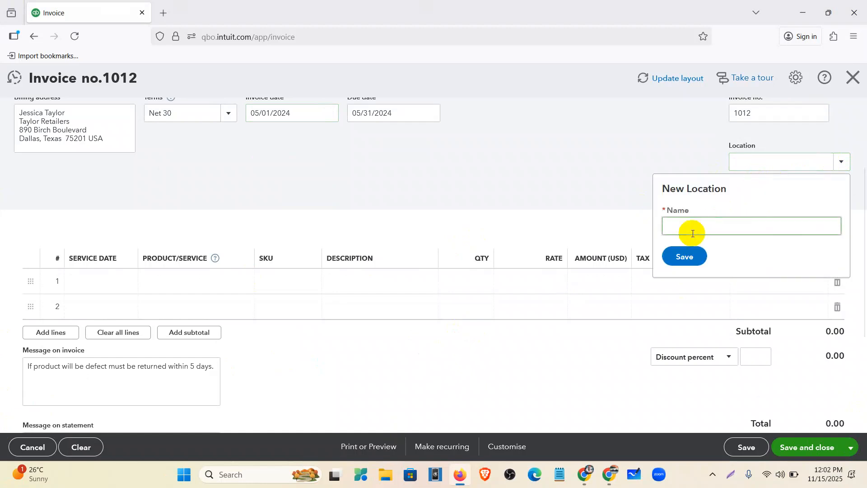
text(New York)
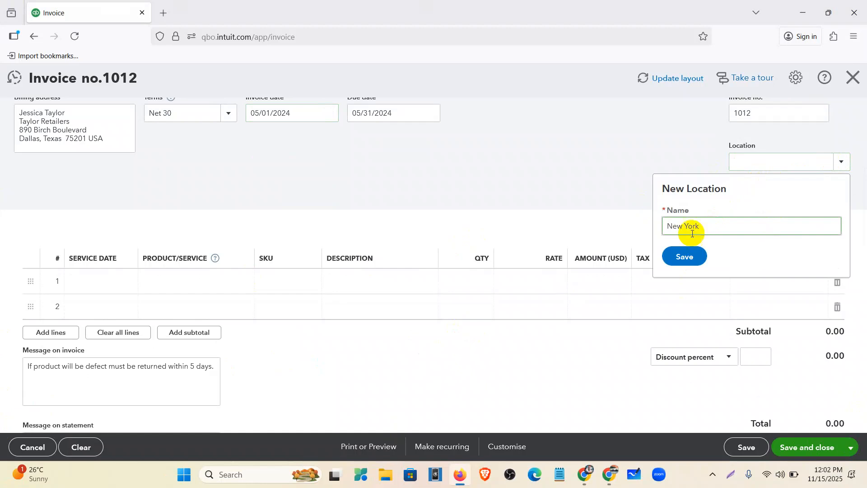
click(689, 261)
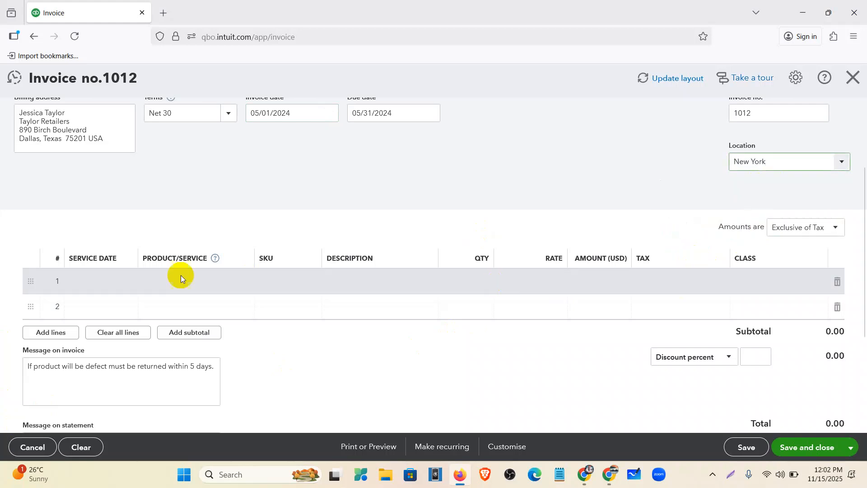
Add KN 95 Mask on line 1 with quantity 10 at a rate of 280
click(240, 282)
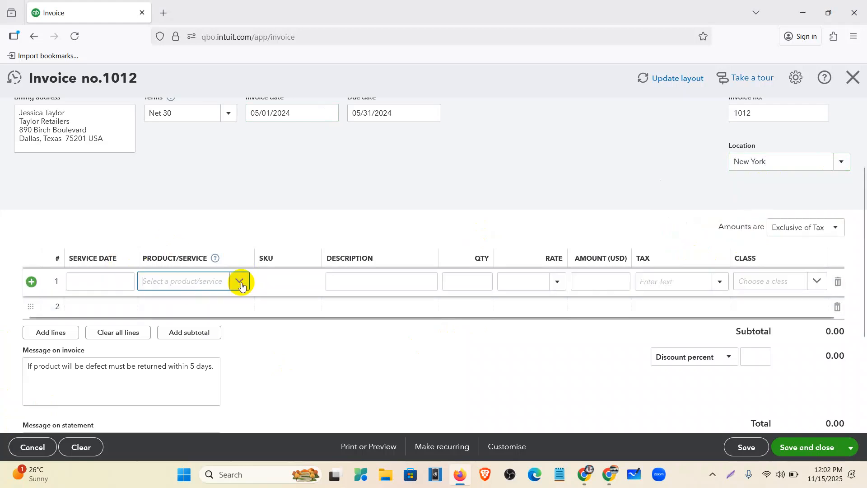
scroll(200, 368, down, 3)
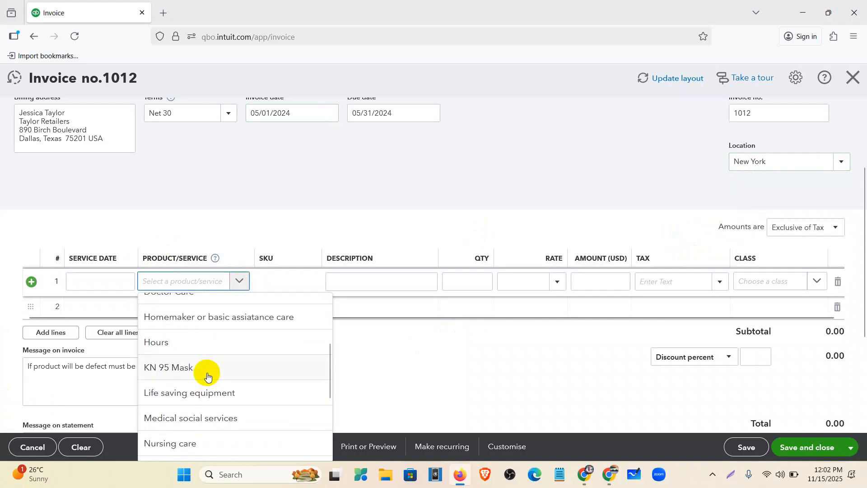
click(198, 366)
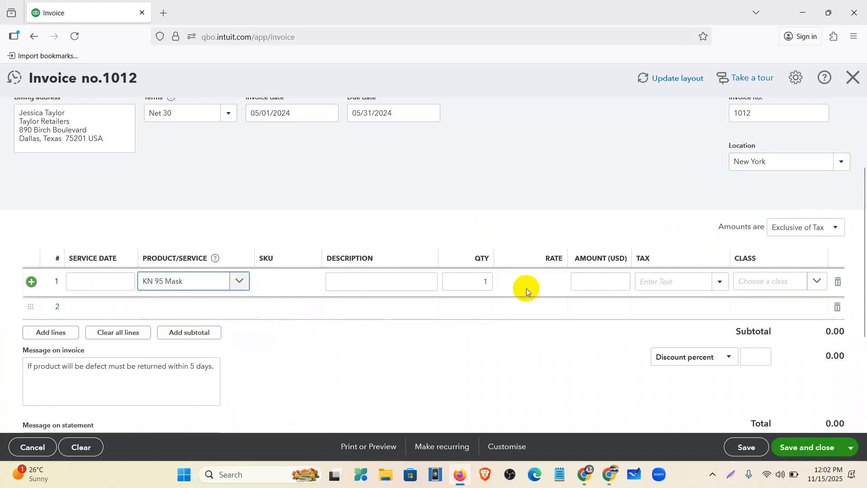
click(488, 281)
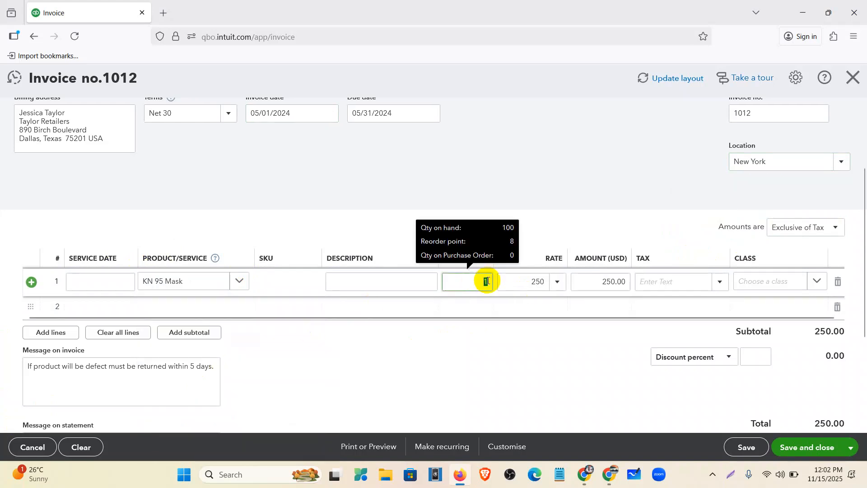
text(10)
click(537, 282)
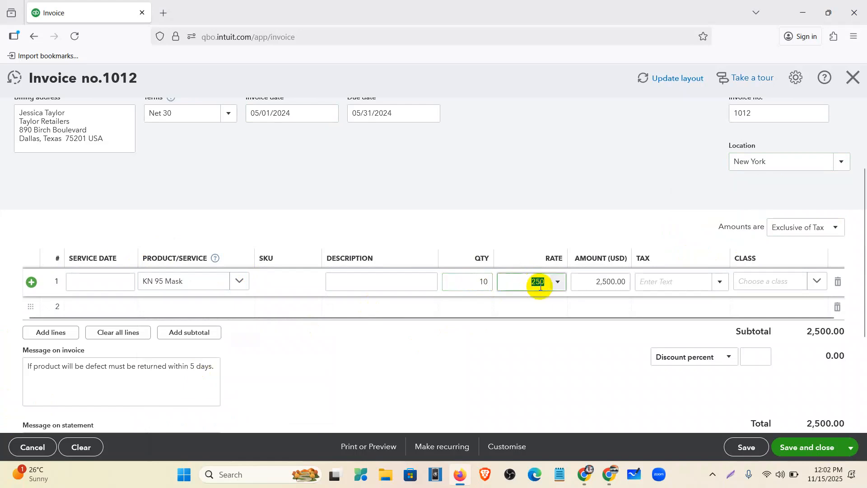
text(280)
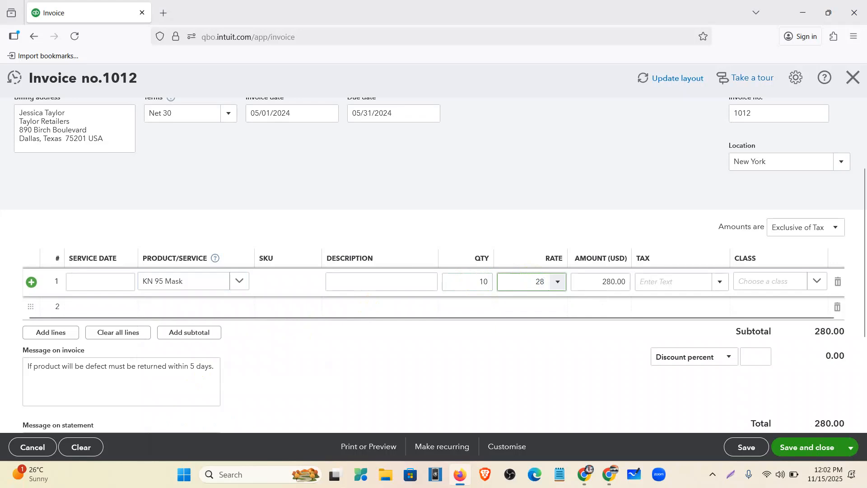
Apply Sales Tax (10%) and the Mask class to the KN 95 Mask line
click(719, 280)
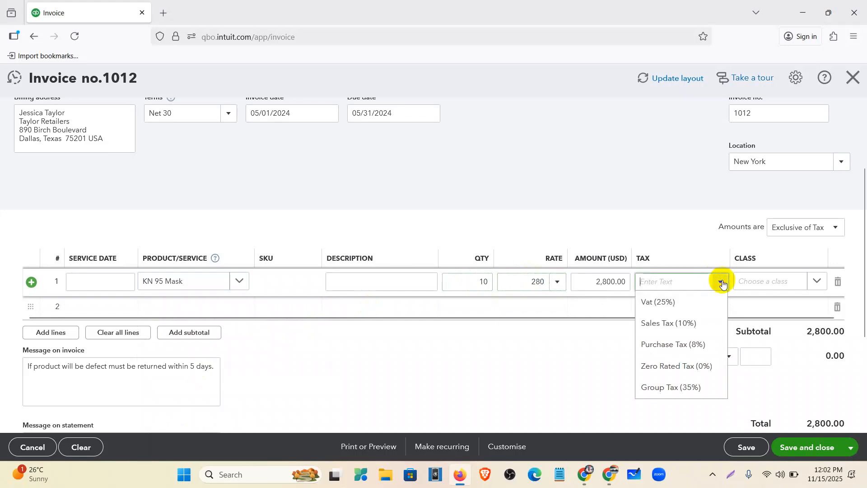
click(698, 323)
click(815, 281)
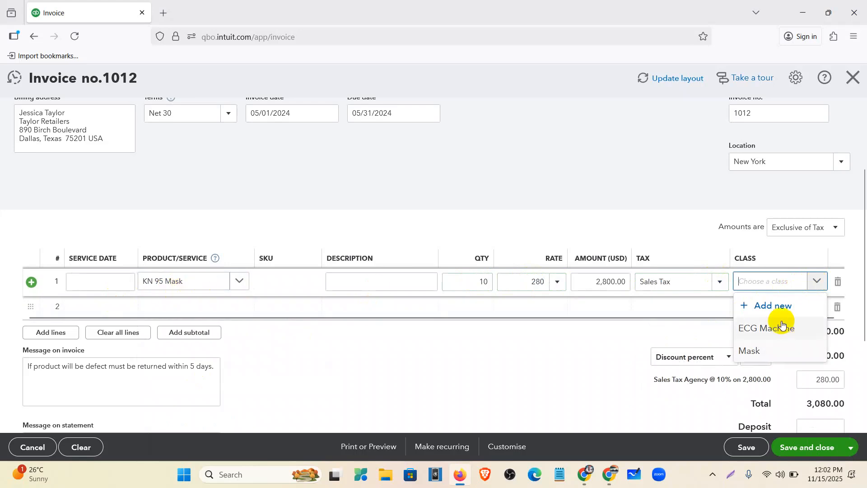
click(770, 311)
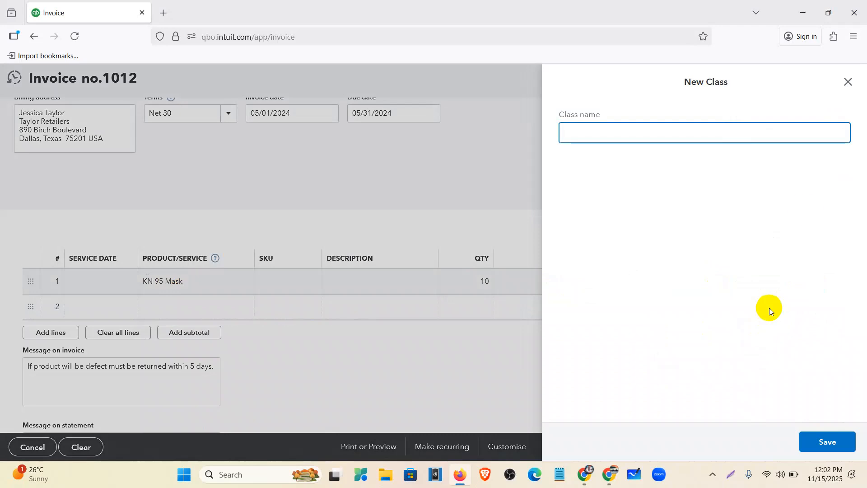
click(847, 82)
click(775, 275)
click(815, 282)
click(815, 282)
click(815, 282)
click(774, 351)
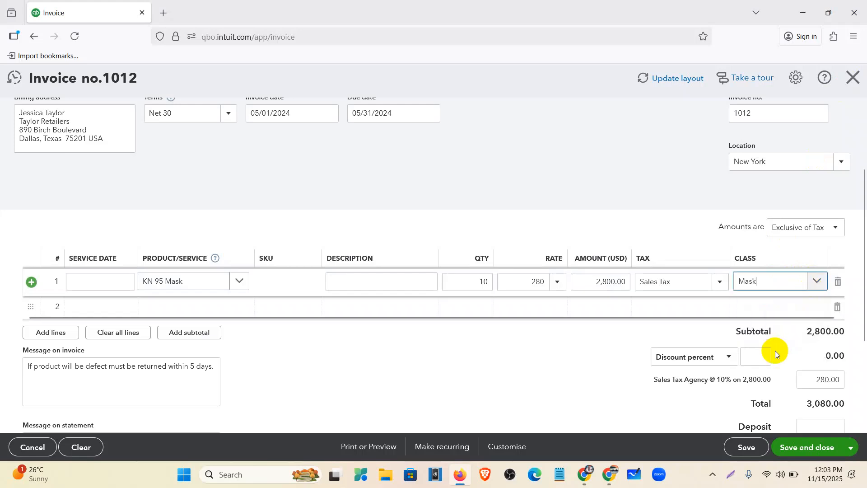
click(543, 385)
Check line 1's Mask class, then save and close invoice 1012
scroll(653, 300, down, 3)
scroll(653, 299, up, 3)
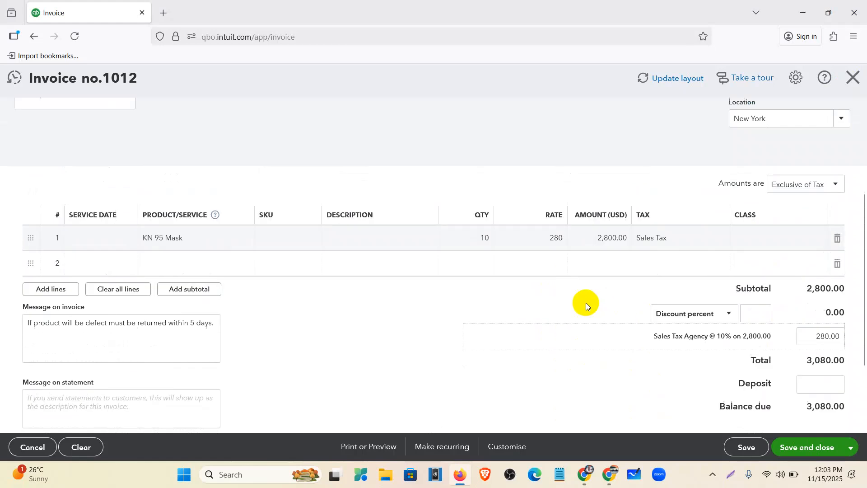
click(813, 244)
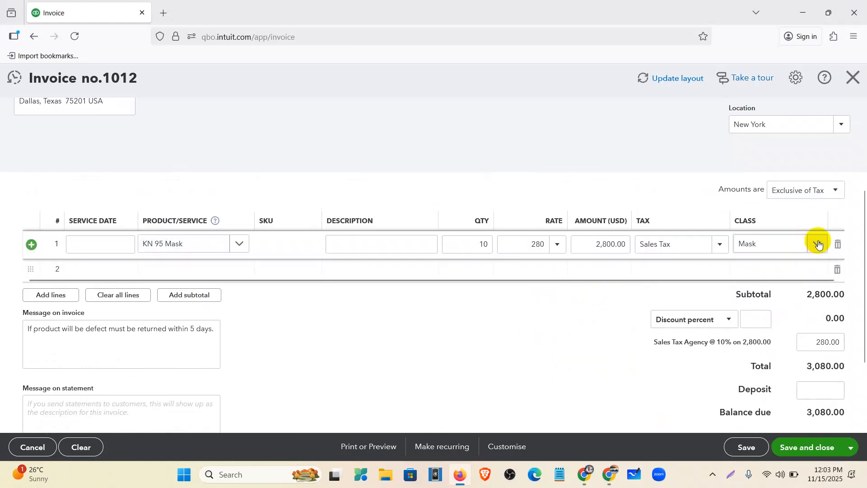
click(809, 446)
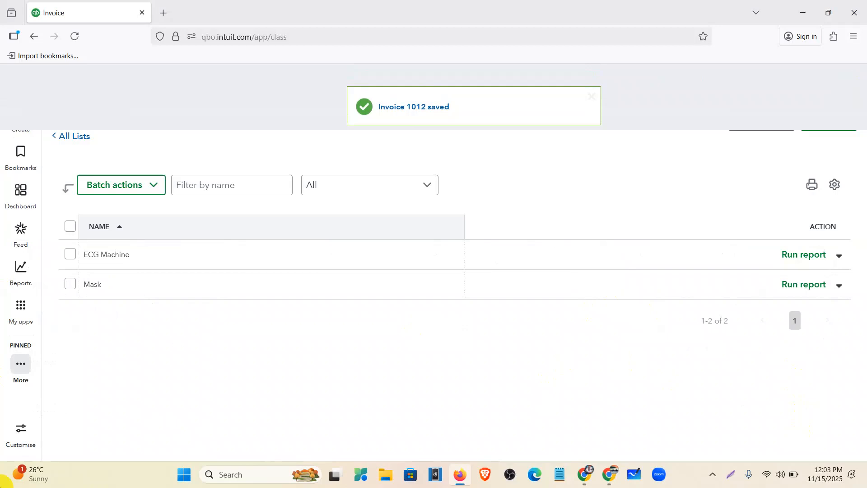
Reopen invoice 1012, set the KN 95 Mask line's class to Mask, and save it
click(406, 107)
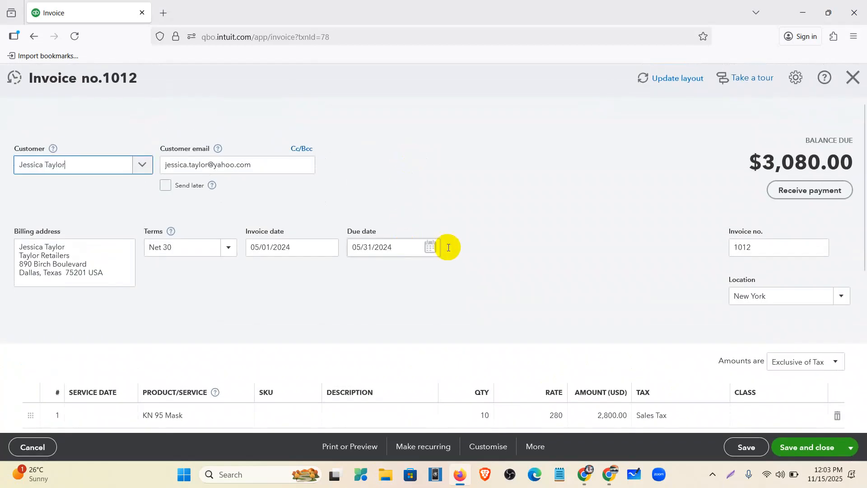
scroll(469, 248, down, 4)
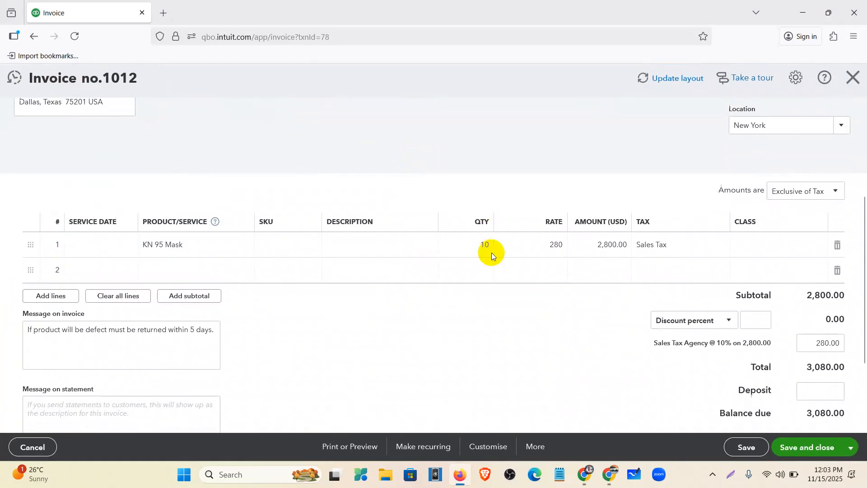
click(768, 244)
click(815, 245)
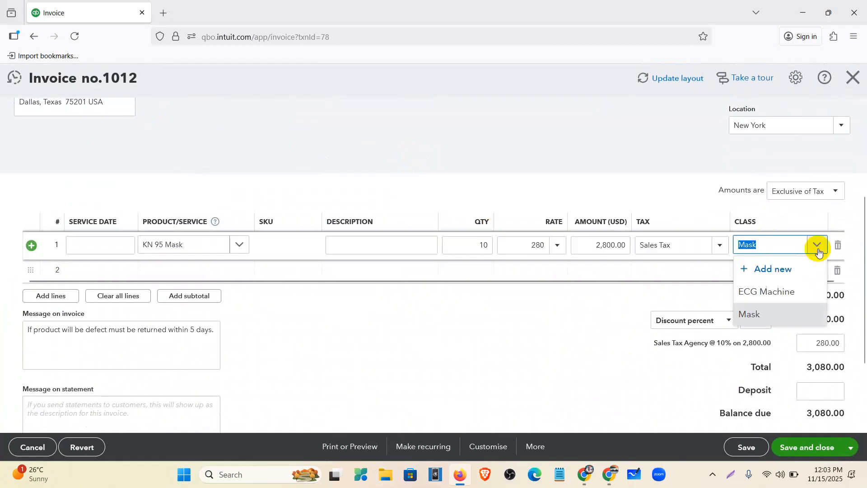
click(751, 313)
click(612, 375)
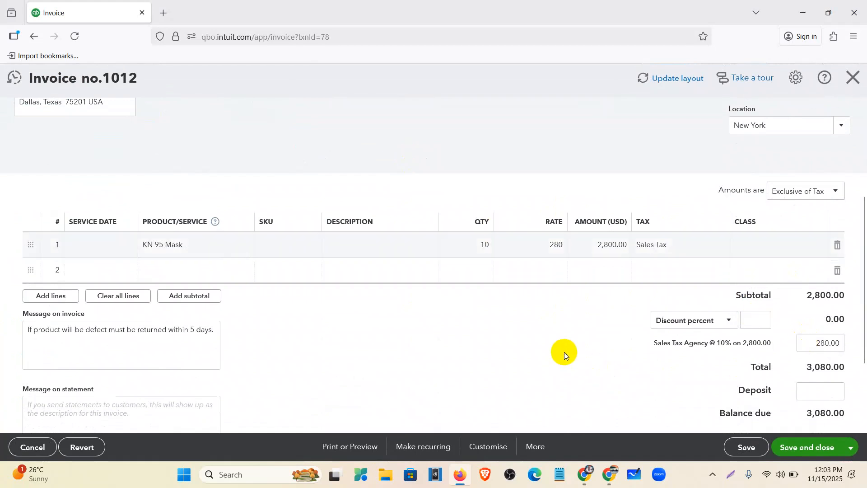
click(75, 36)
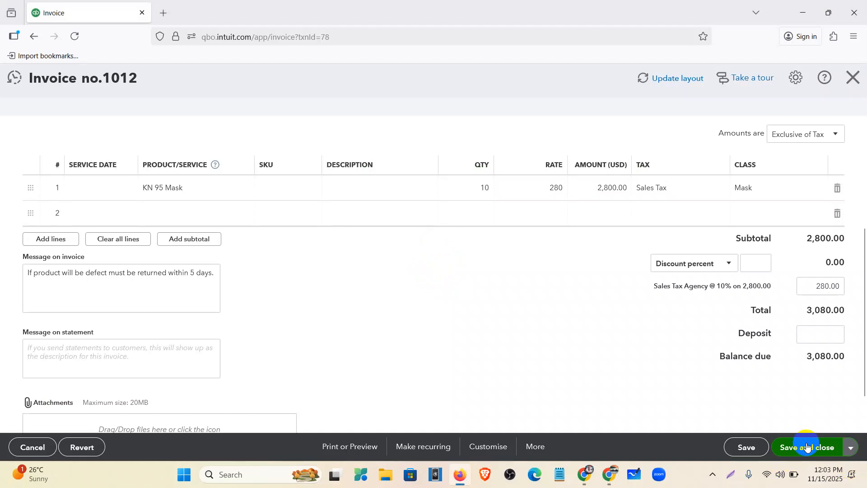
click(807, 447)
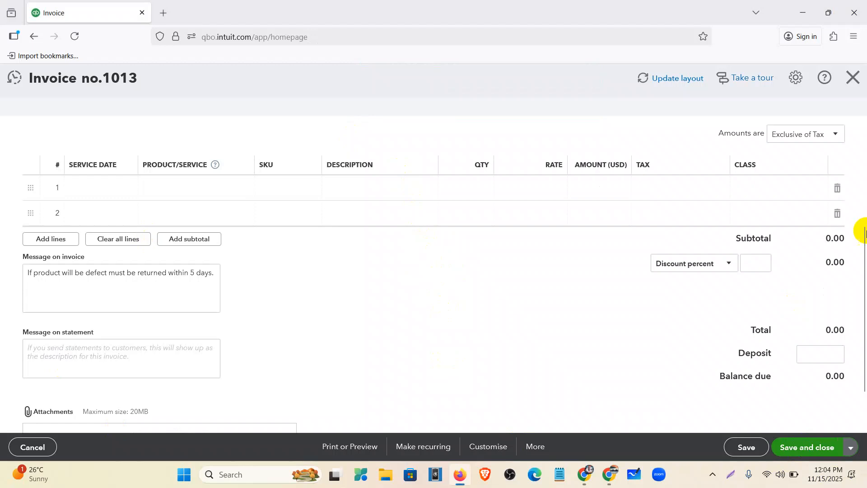
Close the blank invoice 1013 to return to the dashboard
click(854, 78)
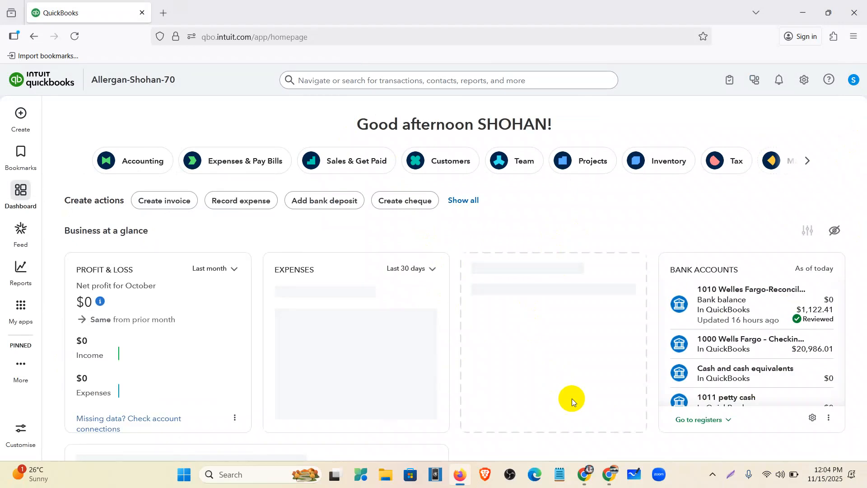
mouse_move(584, 477)
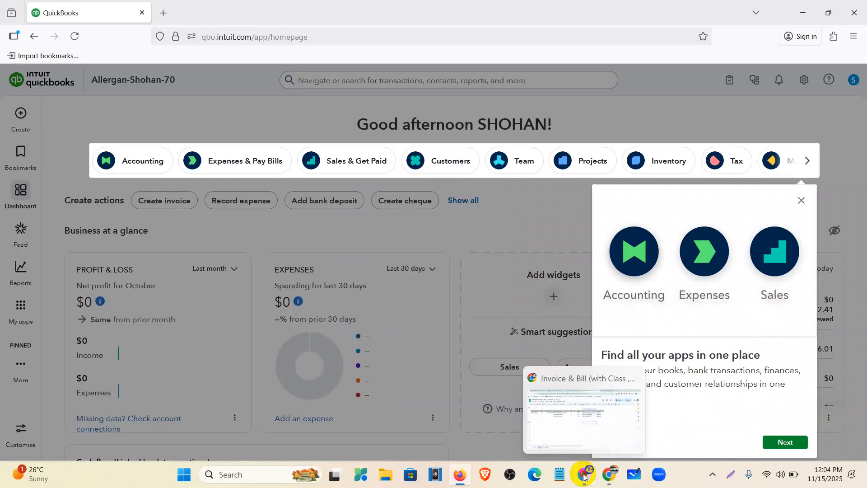
Close the Invoice & Bill sheet, highlight item 6 in Mentor Assignments, and open Bill Assign By Customer
click(583, 477)
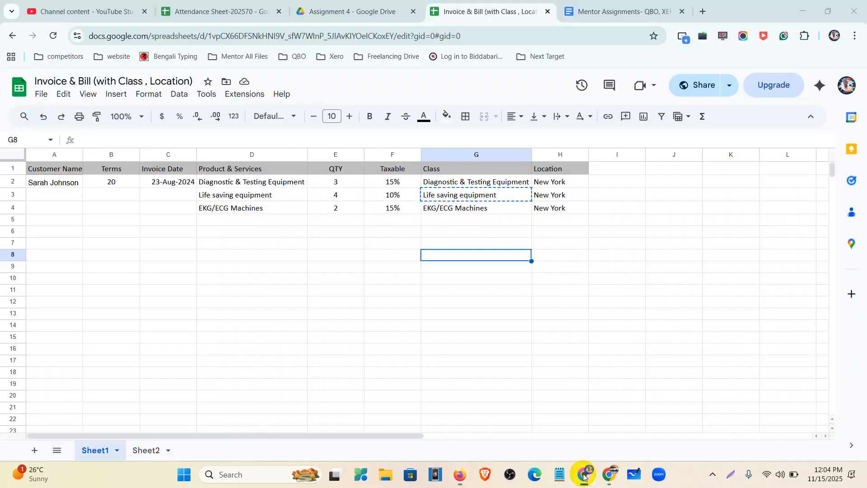
click(547, 13)
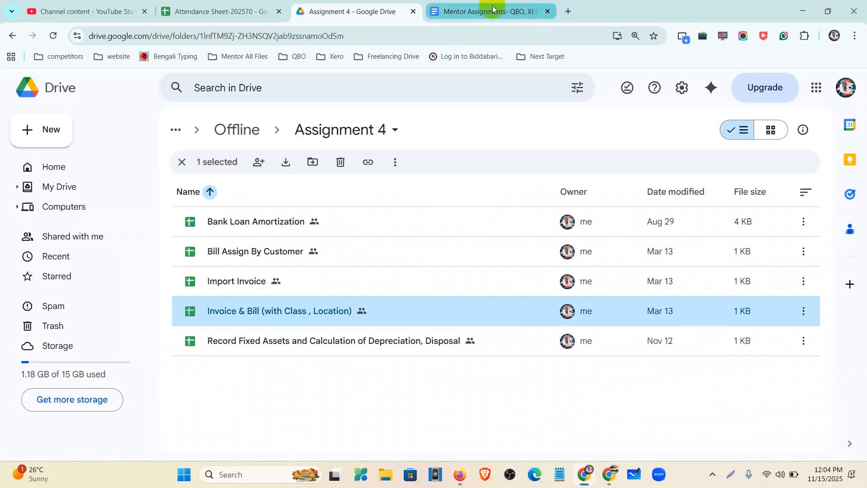
click(492, 9)
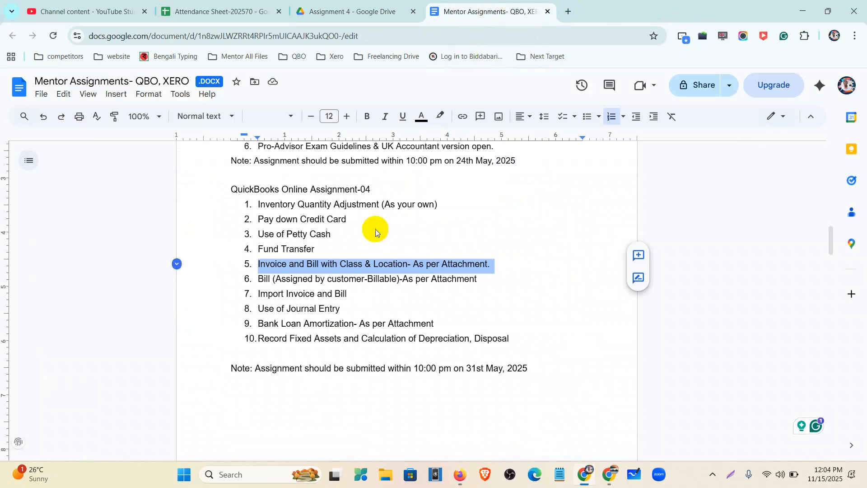
drag(257, 278, 488, 281)
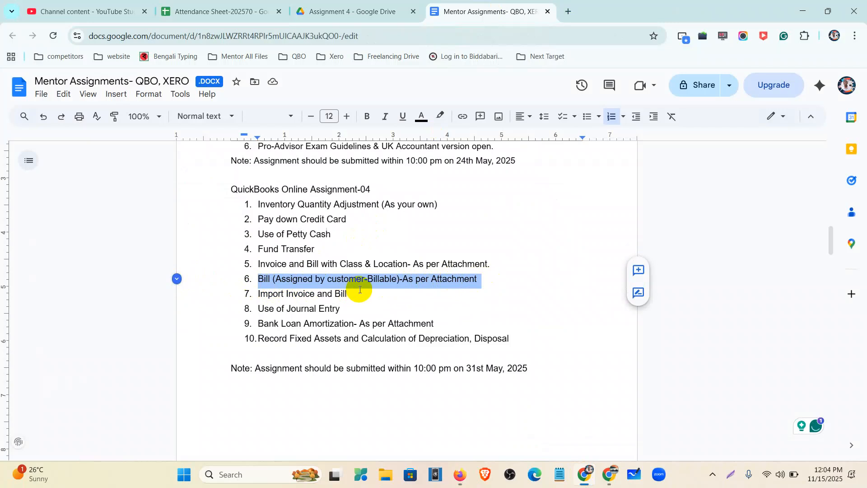
click(332, 9)
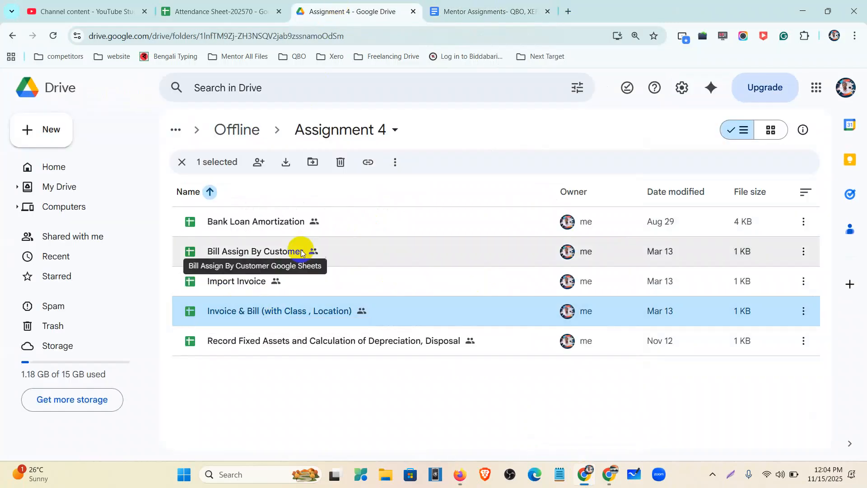
double_click(264, 253)
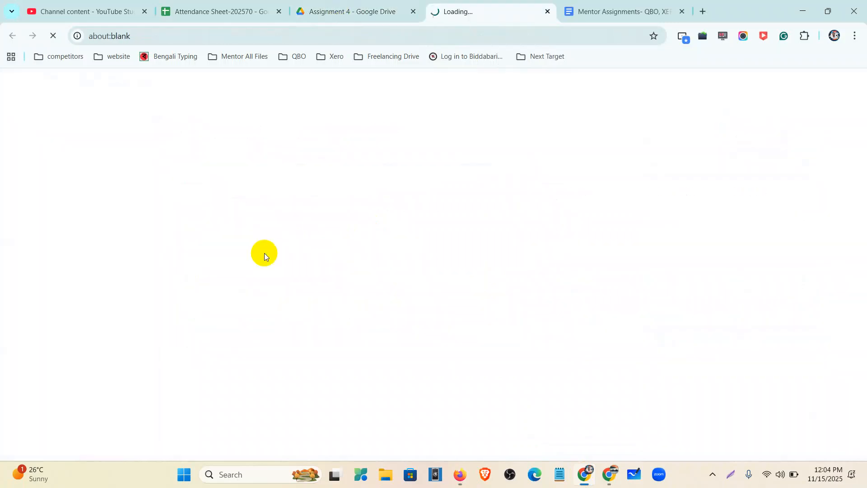
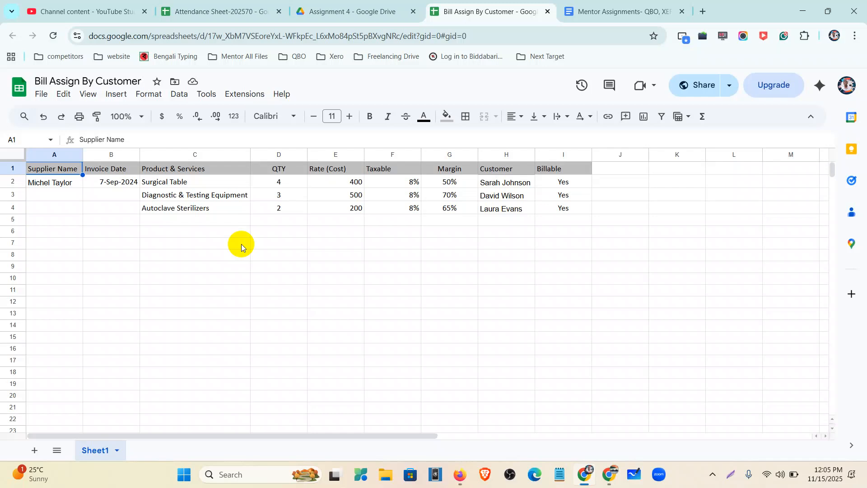
Bring the QuickBooks Online dashboard in Firefox to the front
click(459, 474)
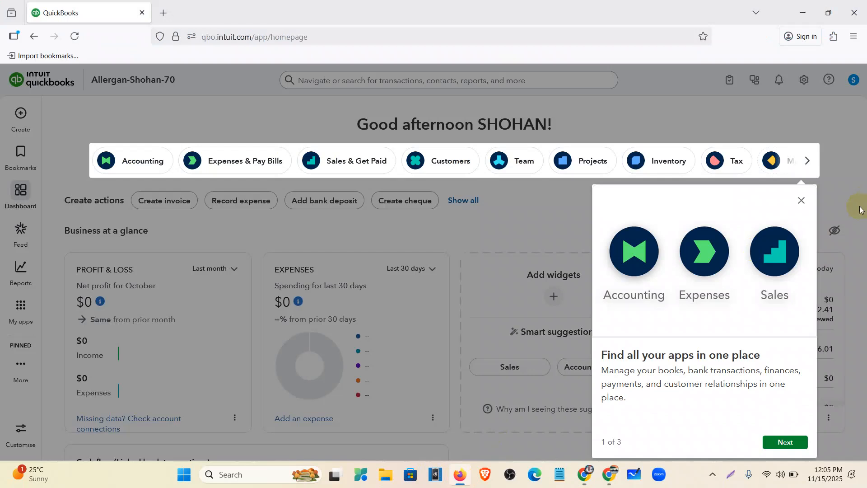
Dismiss the apps popup and review the Advanced page of Account and settings
click(800, 199)
click(802, 83)
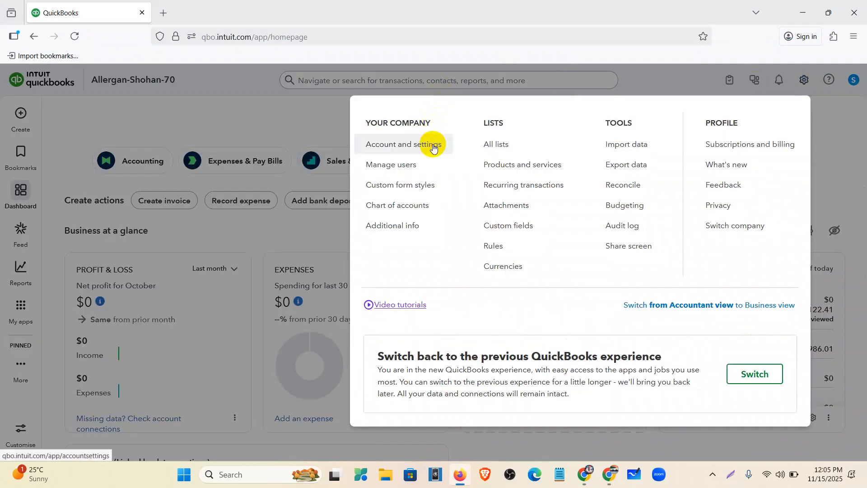
click(432, 143)
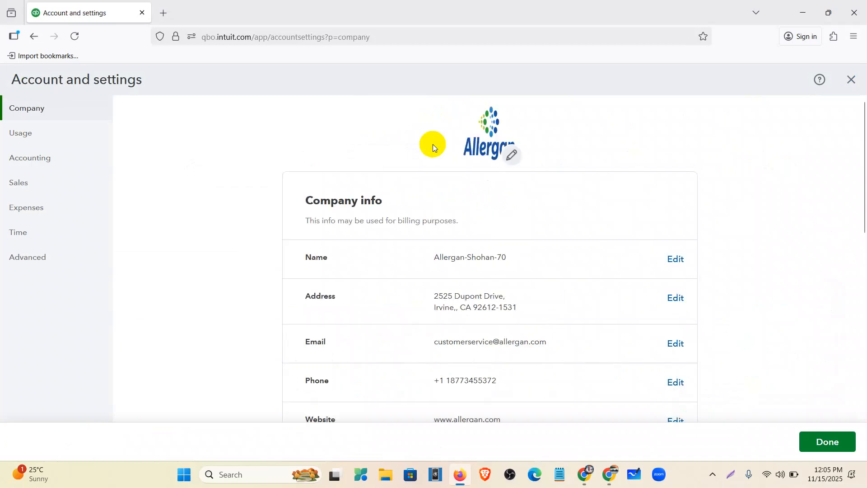
click(28, 263)
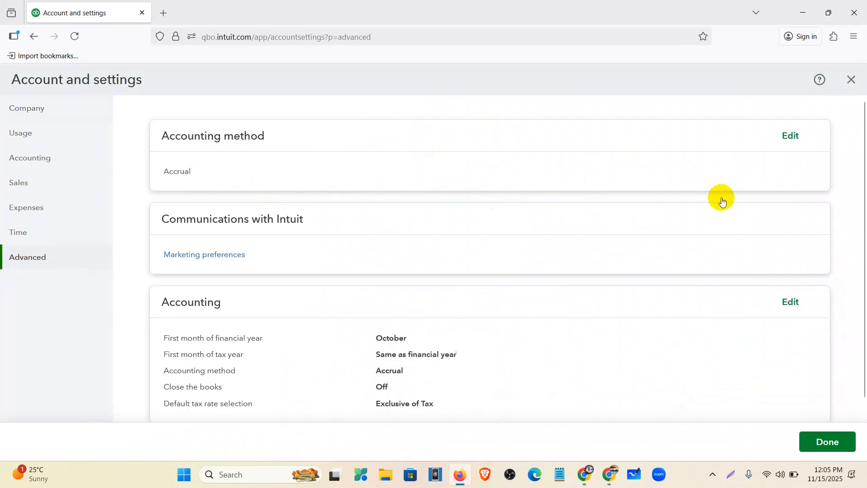
scroll(548, 298, down, 5)
scroll(548, 298, down, 15)
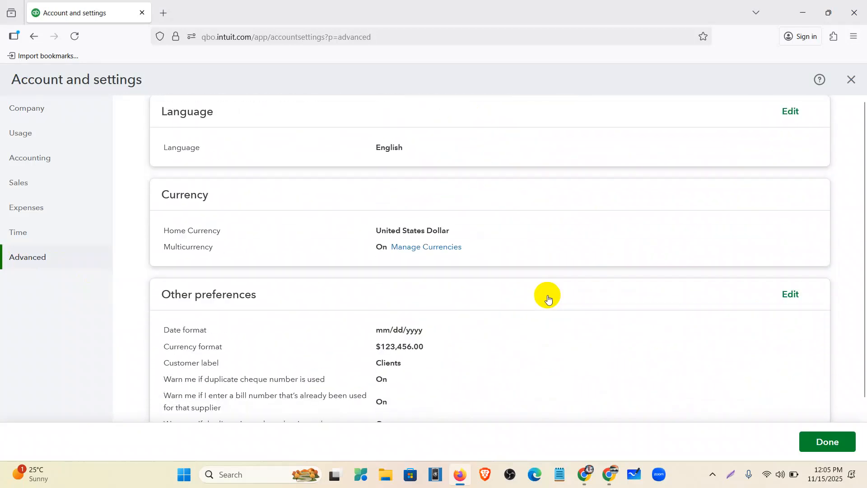
scroll(548, 298, up, 5)
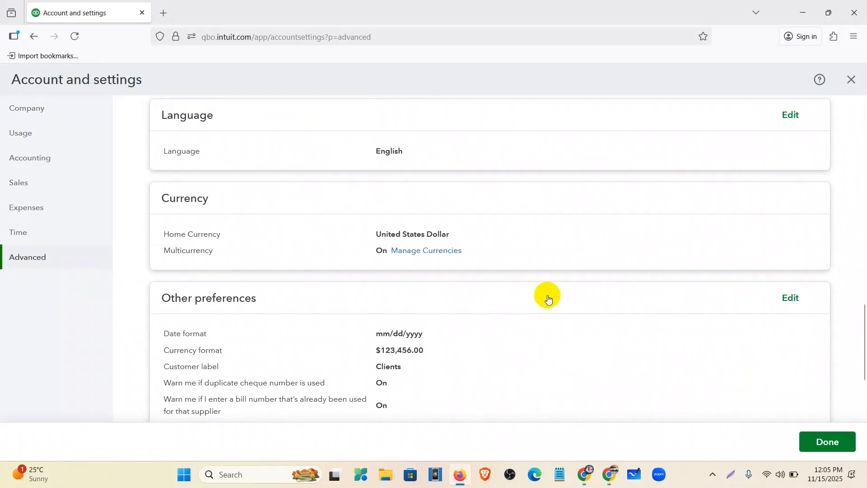
Edit the Bills and expenses settings to a 50% default markup, then return to the bill sheet
click(36, 209)
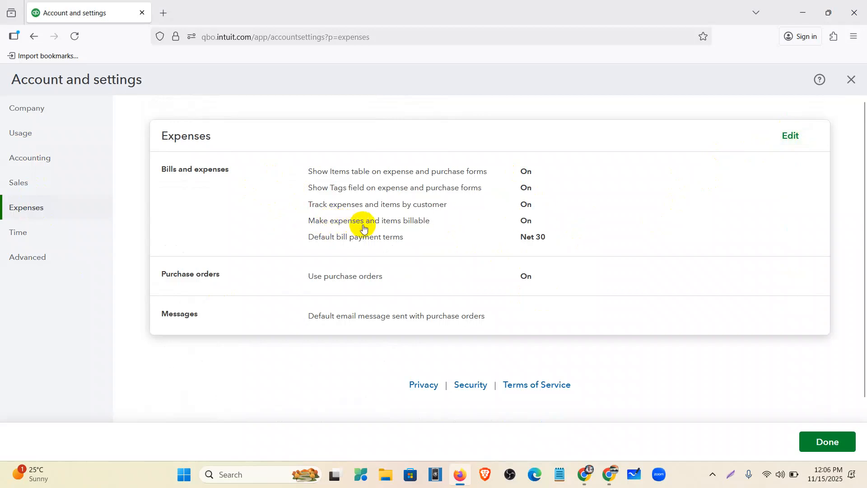
click(791, 137)
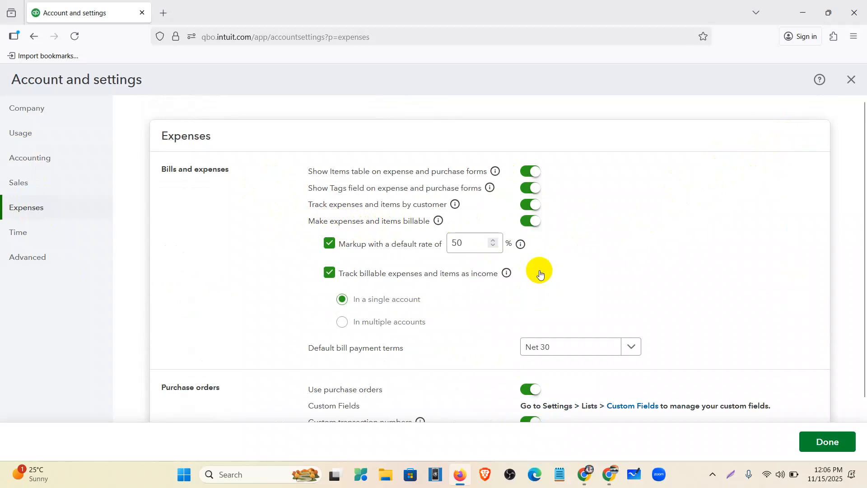
scroll(540, 271, down, 2)
scroll(540, 268, up, 2)
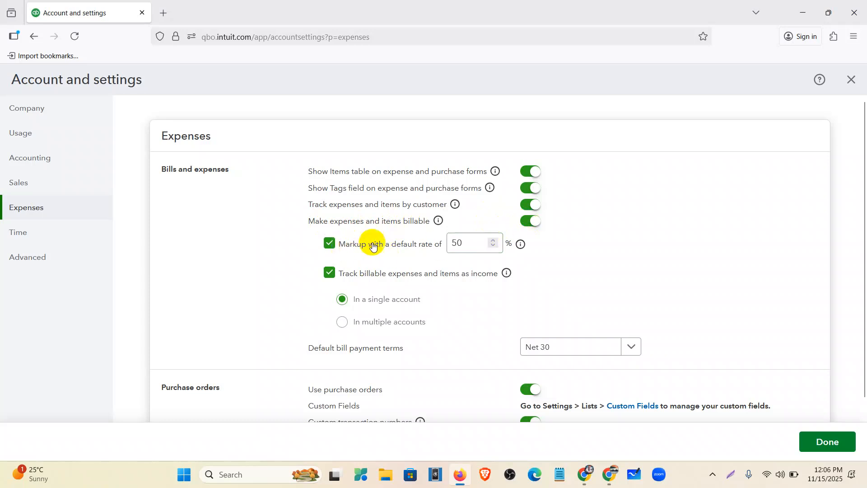
click(462, 248)
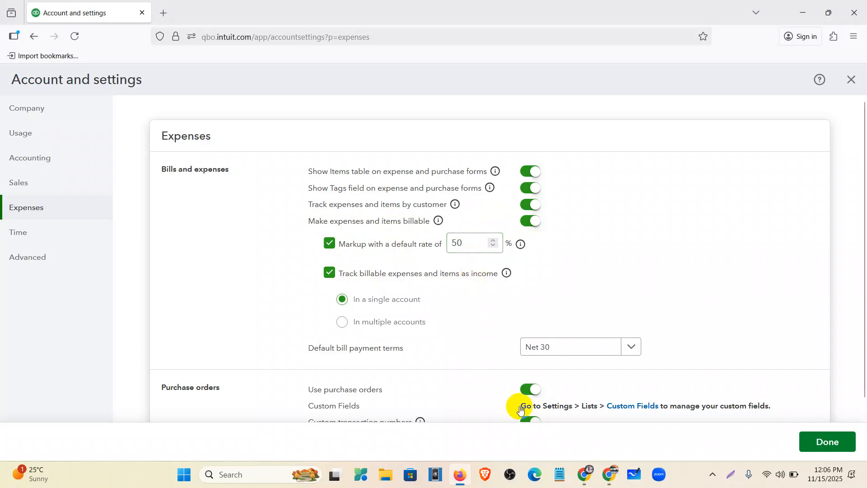
click(575, 481)
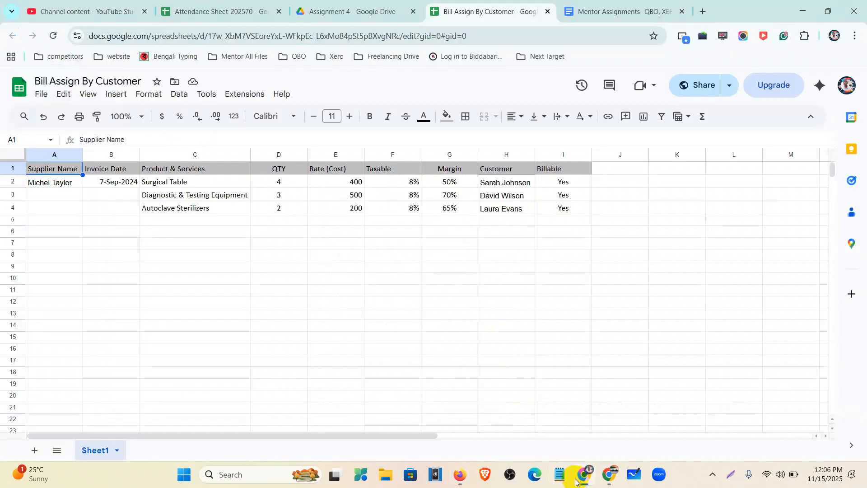
Review the supplier, date and Surgical Table line: qty 4, rate 400, 8% tax, 50% margin
click(34, 186)
click(121, 181)
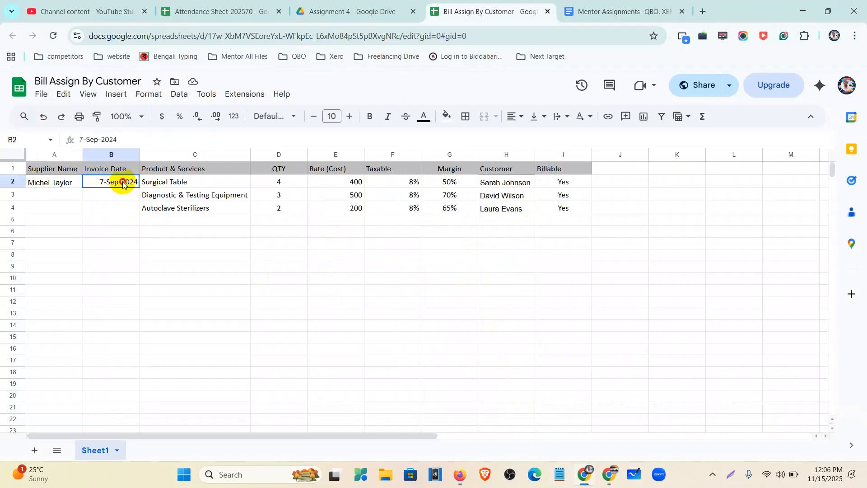
drag(151, 185, 406, 210)
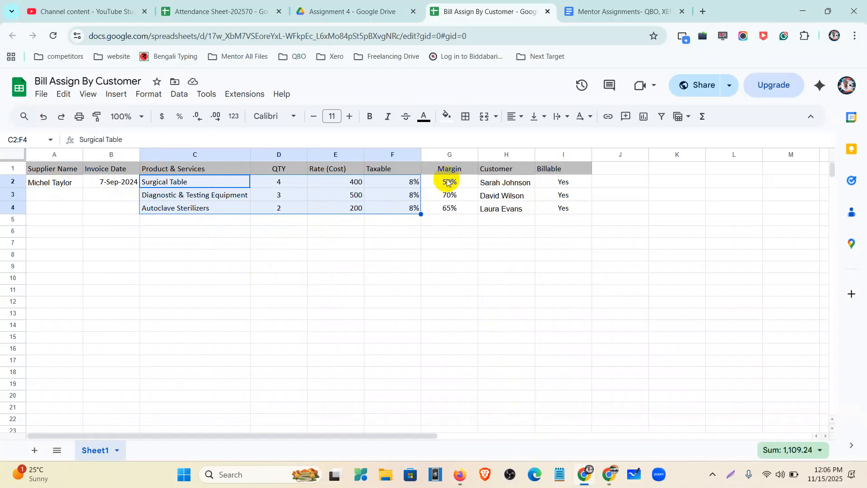
click(200, 184)
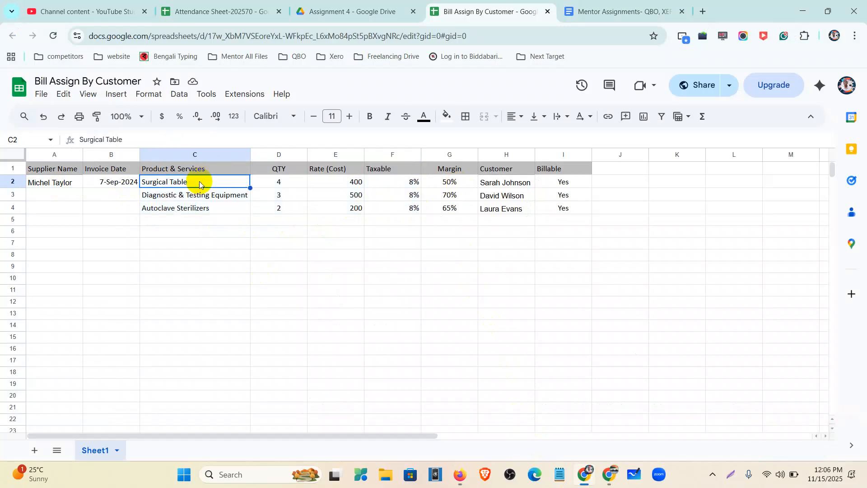
click(457, 183)
click(353, 182)
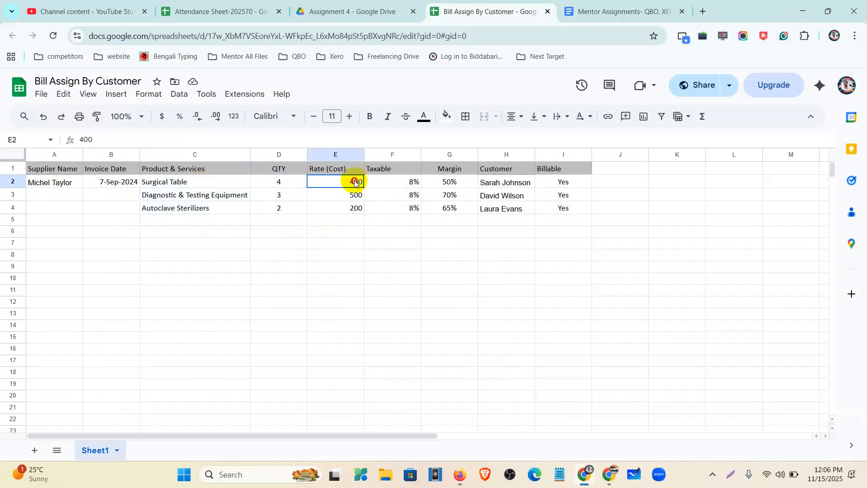
click(297, 183)
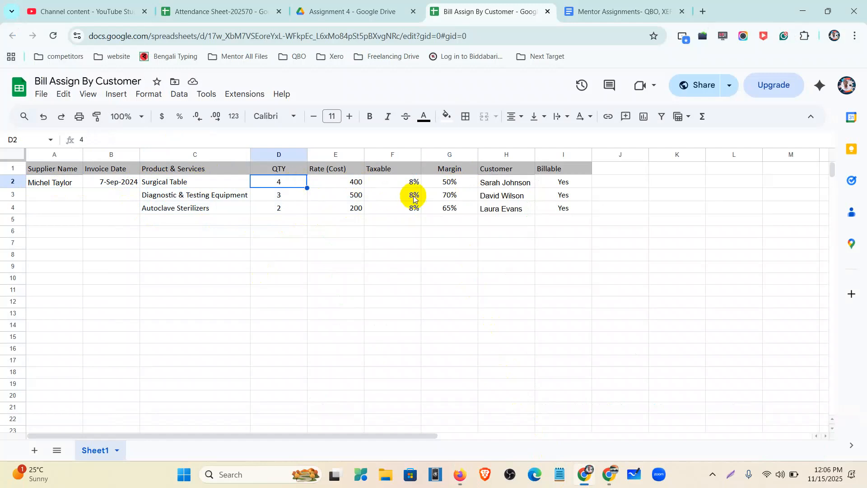
click(410, 181)
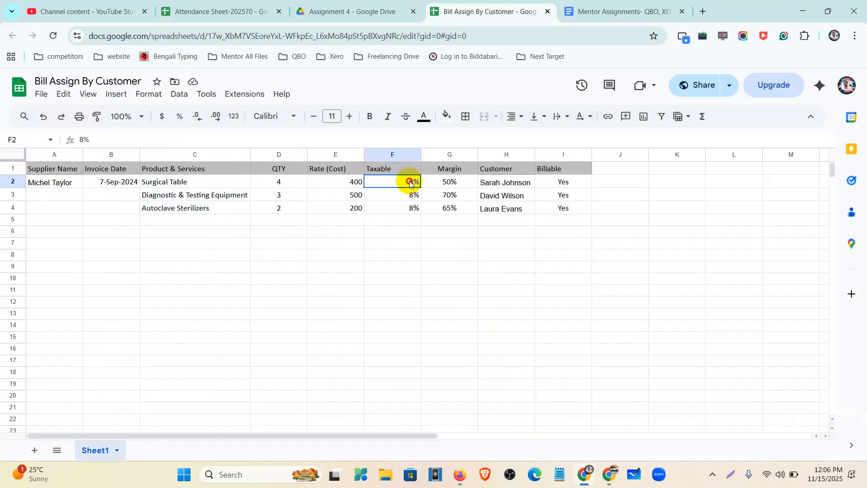
click(449, 182)
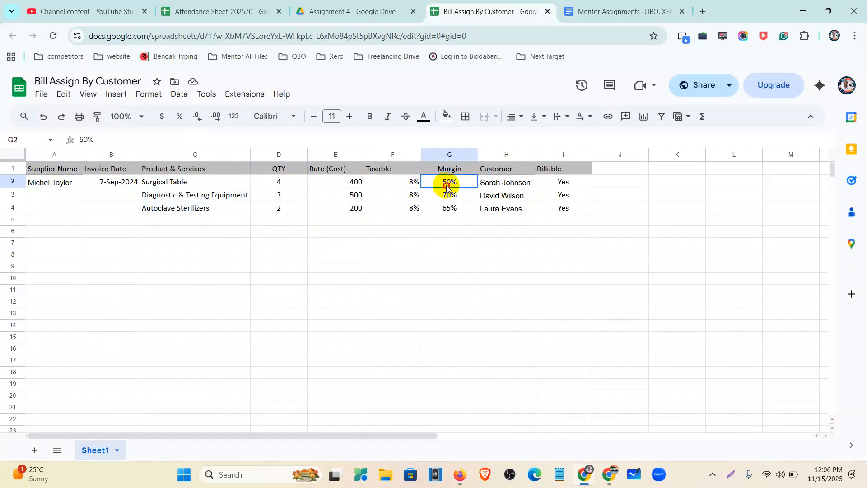
click(499, 185)
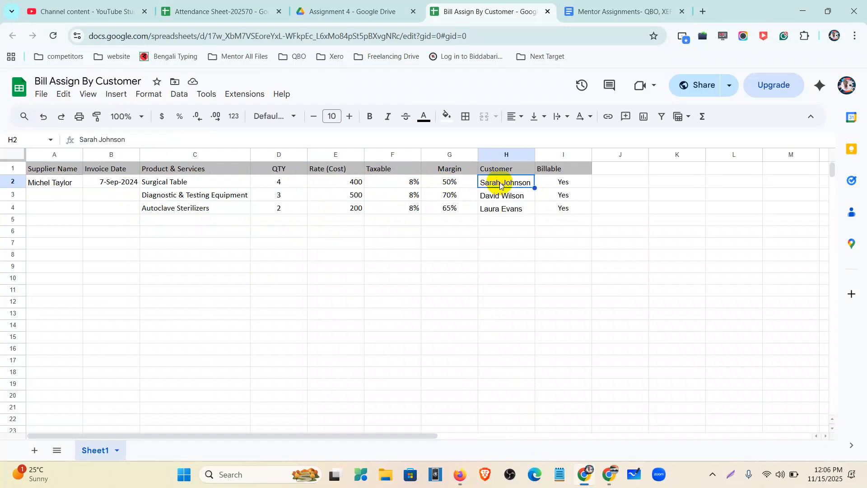
Review the Diagnostic & Testing Equipment line: qty 3, rate 500, 8% tax, 70% margin
click(246, 196)
click(282, 198)
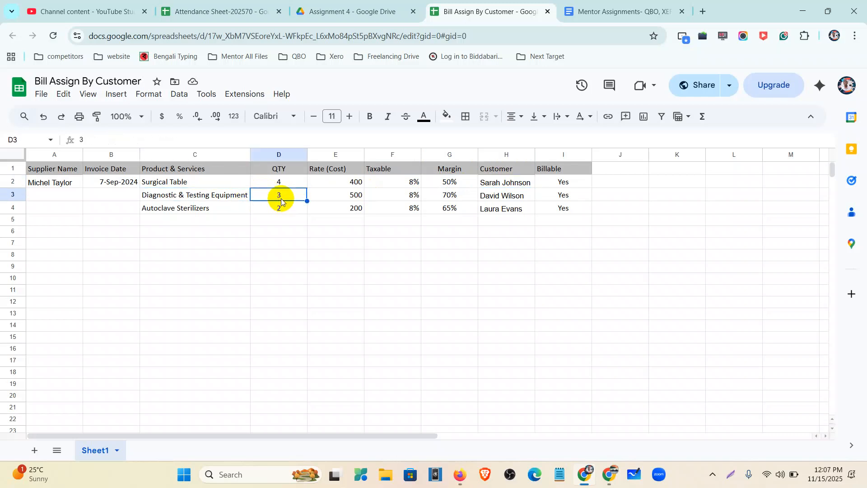
click(345, 197)
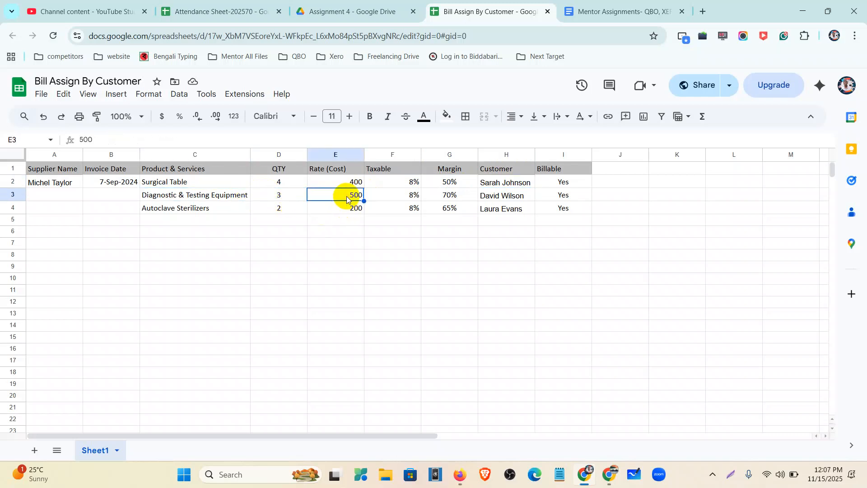
click(395, 195)
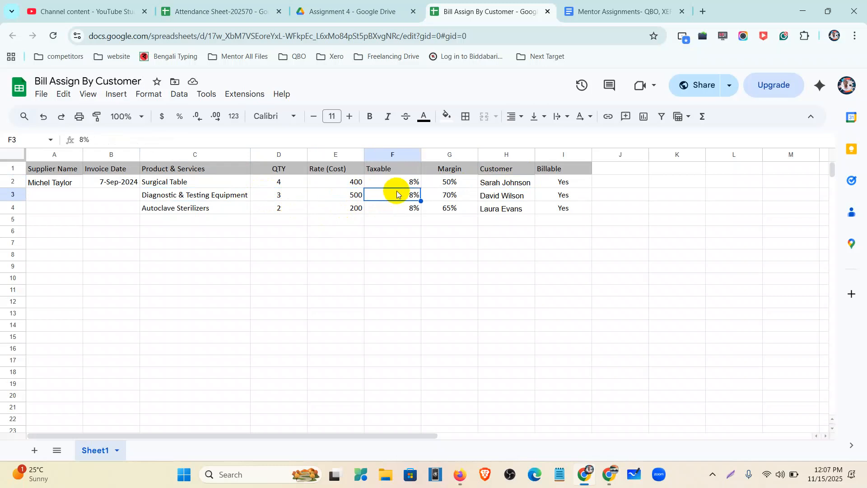
click(498, 196)
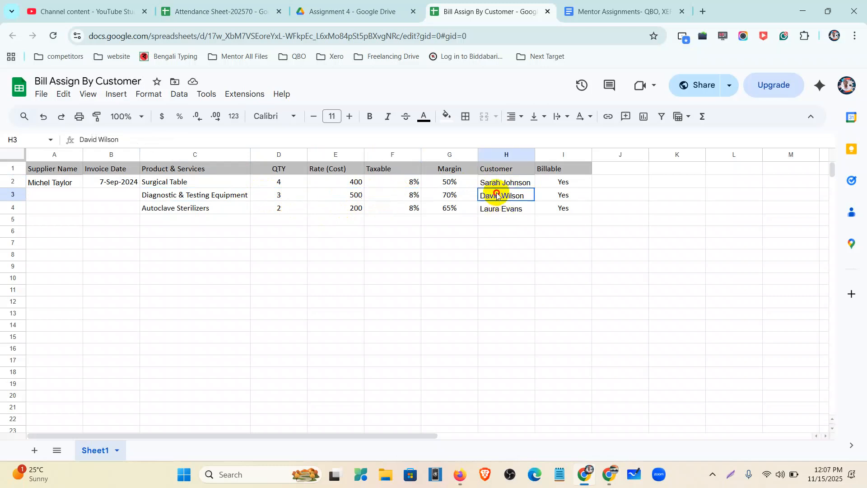
click(450, 195)
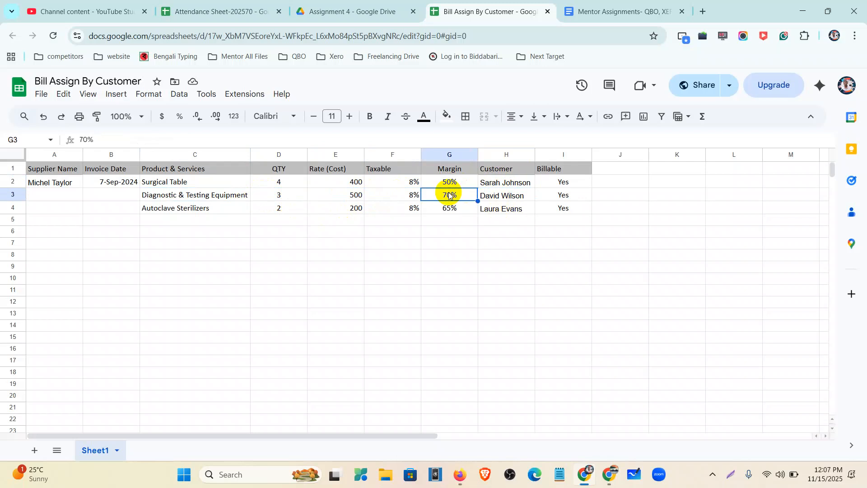
Review the Autoclave Sterilizers line (rate 200, 8% tax, 65% margin), then go back to QuickBooks
click(229, 212)
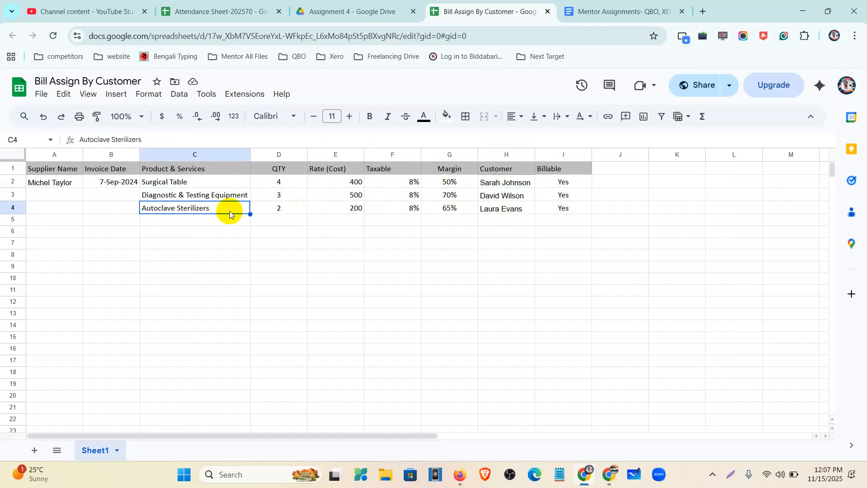
click(353, 209)
click(405, 212)
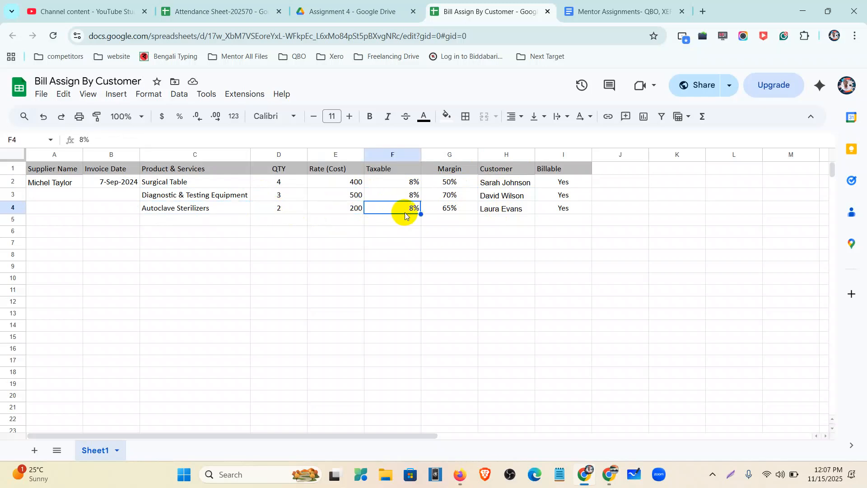
click(482, 210)
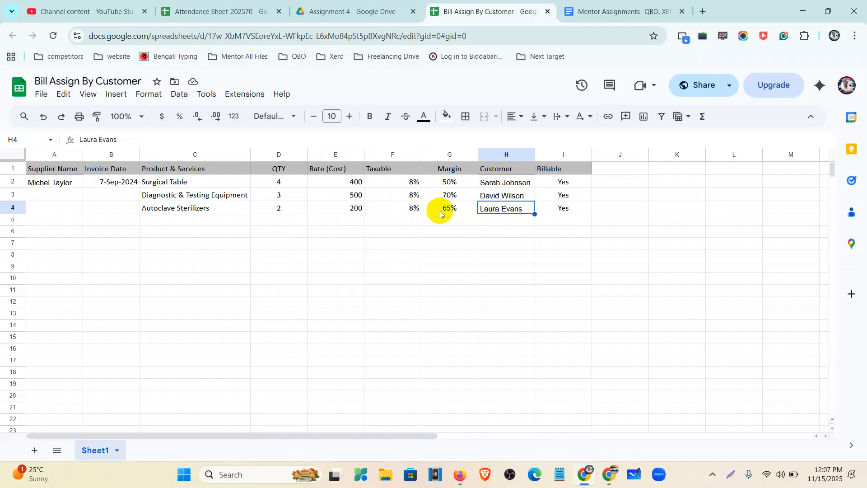
click(440, 212)
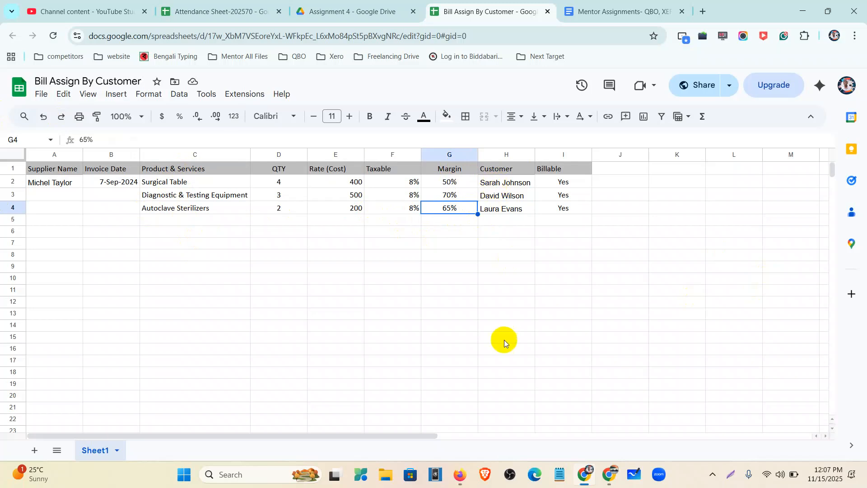
click(459, 477)
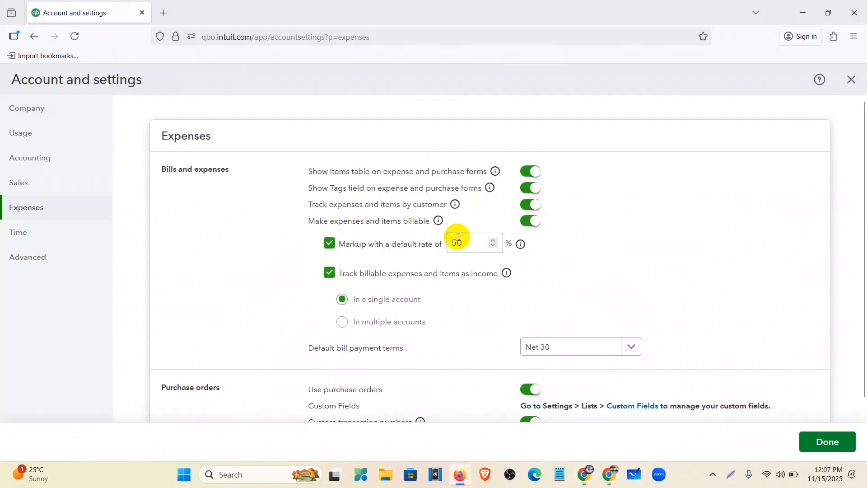
Abandon the markup edit and leave Account and settings without saving
click(462, 250)
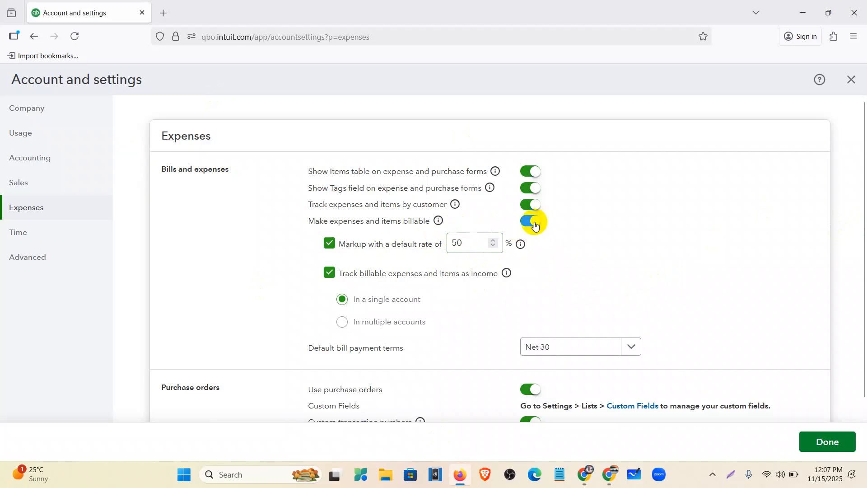
scroll(537, 243, down, 5)
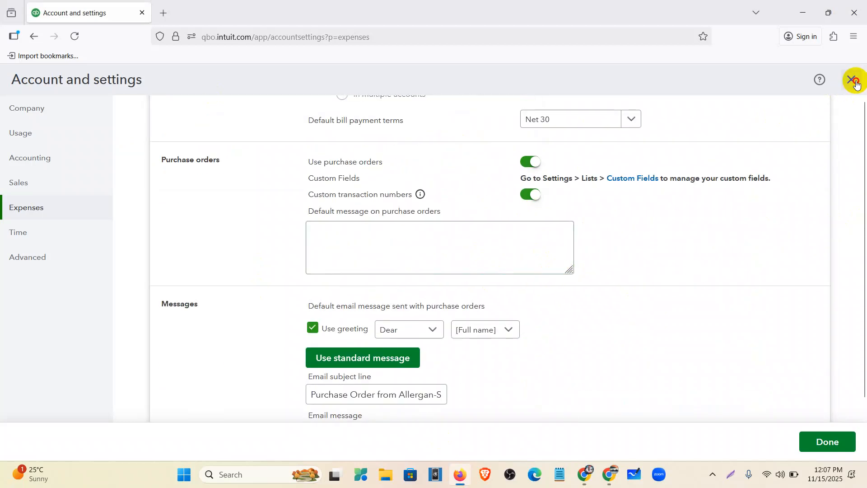
click(854, 81)
click(488, 276)
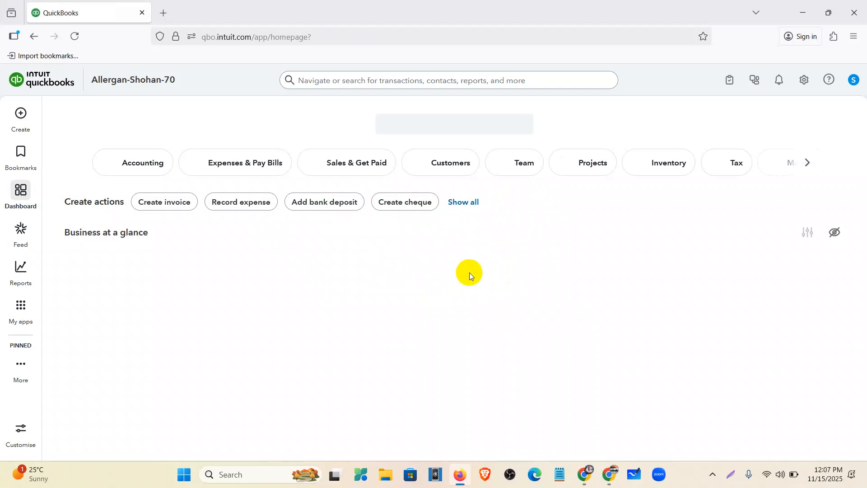
Start a new supplier bill from + Create and collapse its Category details section
click(17, 121)
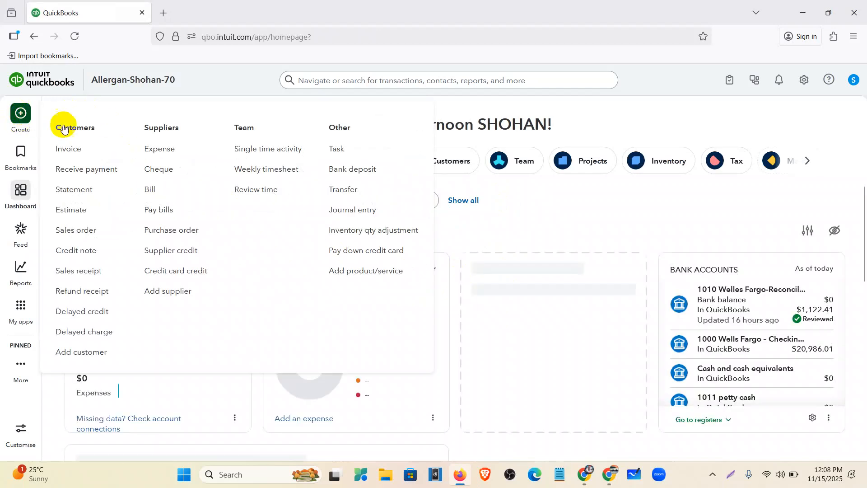
click(151, 195)
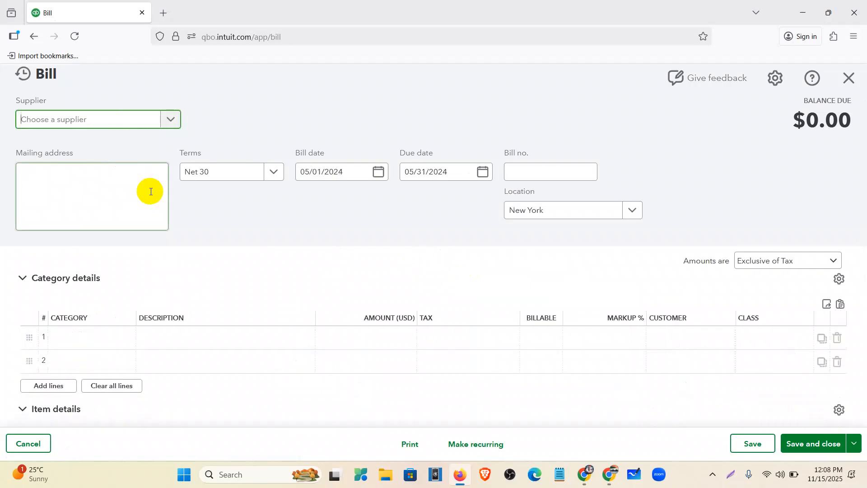
scroll(69, 280, down, 3)
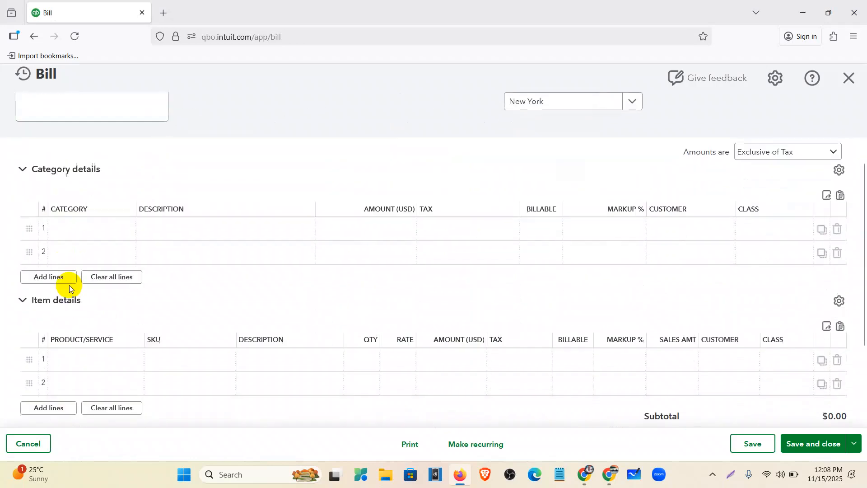
click(22, 165)
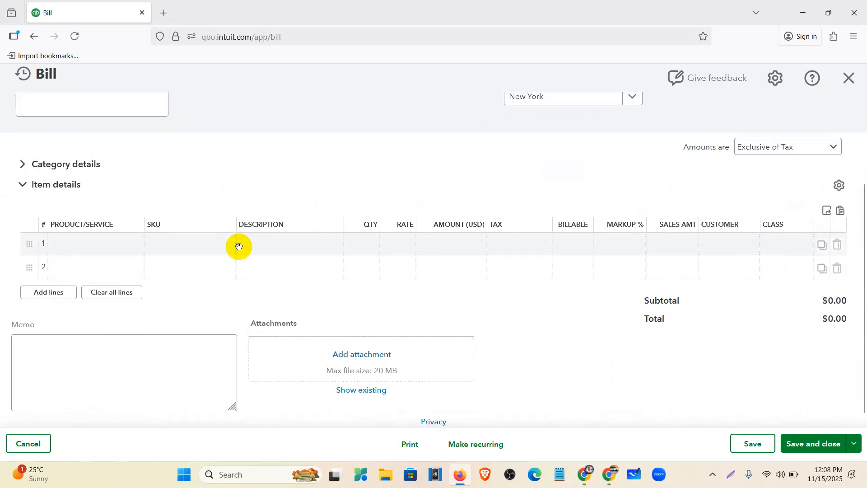
scroll(238, 246, up, 3)
scroll(217, 256, down, 1)
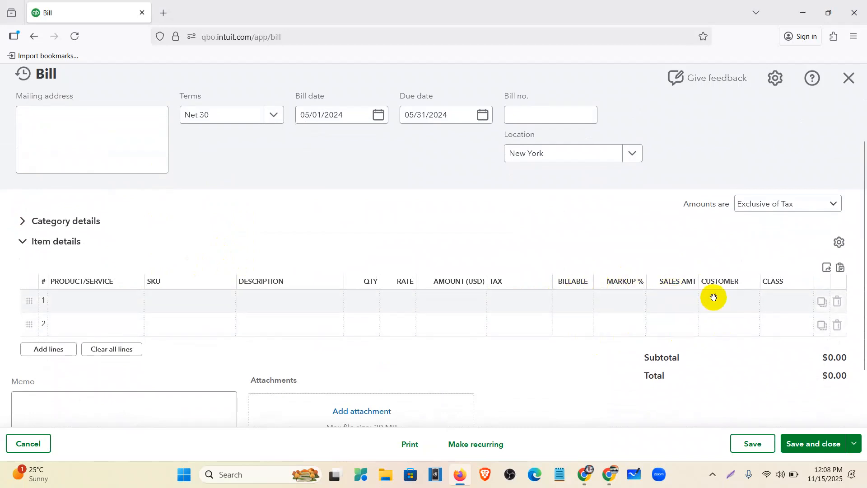
scroll(182, 86, up, 2)
Set supplier American Ai and bill date 06/01/2024 (due 07/01/2024), and clear the New York location
click(163, 117)
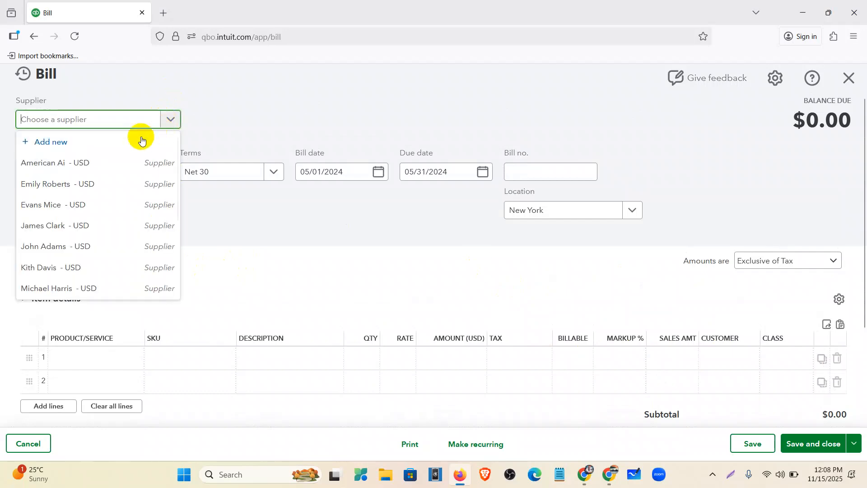
click(73, 163)
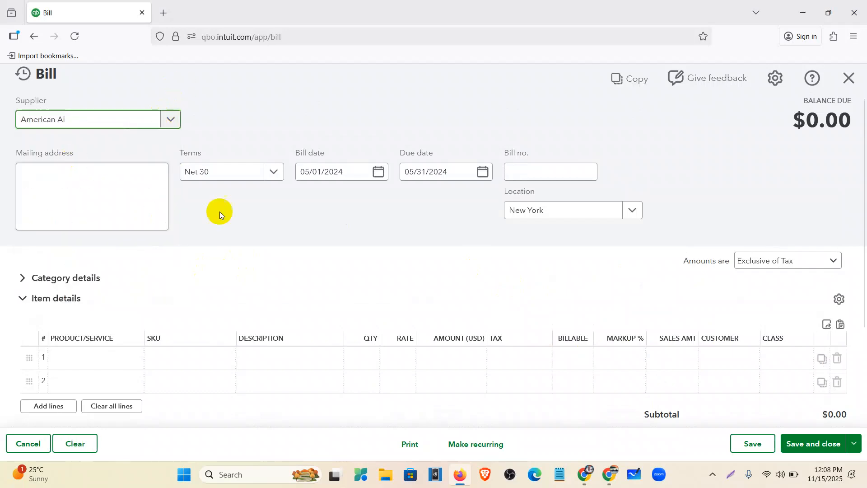
click(377, 176)
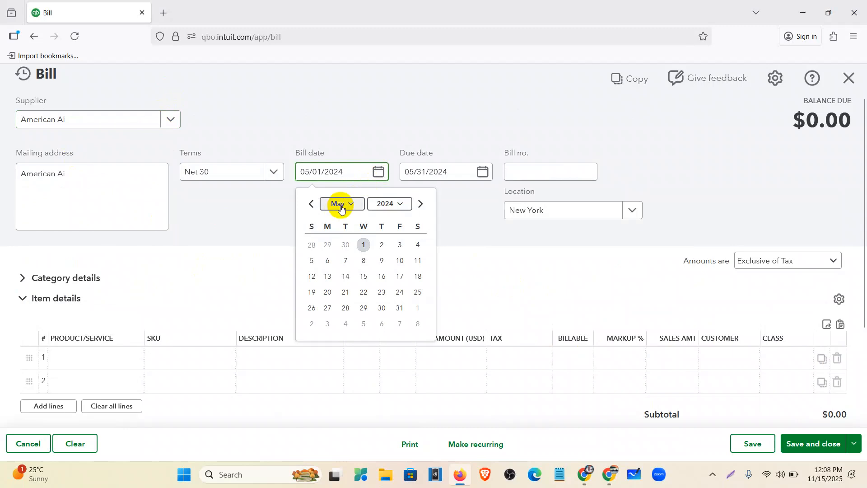
click(419, 204)
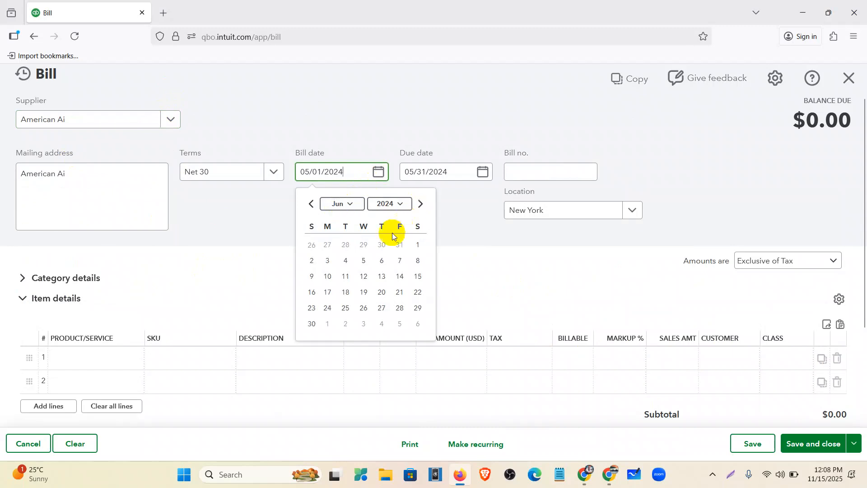
click(418, 245)
scroll(388, 199, down, 2)
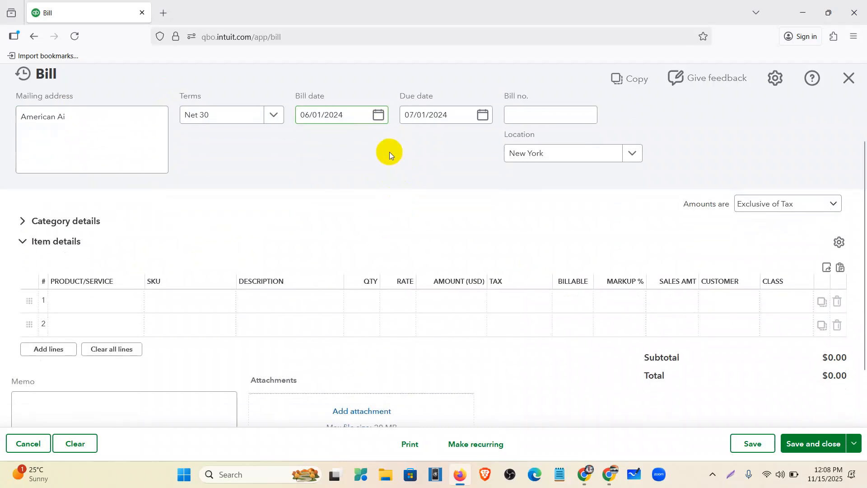
click(561, 155)
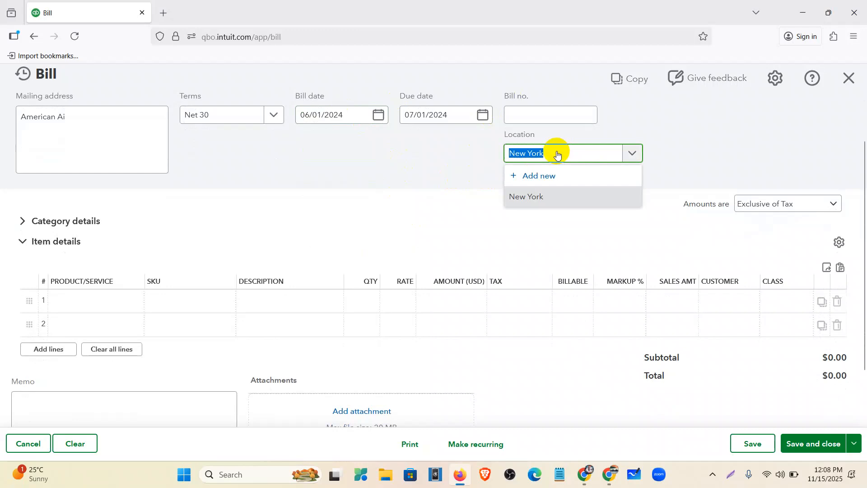
key(BackSpace)
click(426, 139)
scroll(559, 197, down, 1)
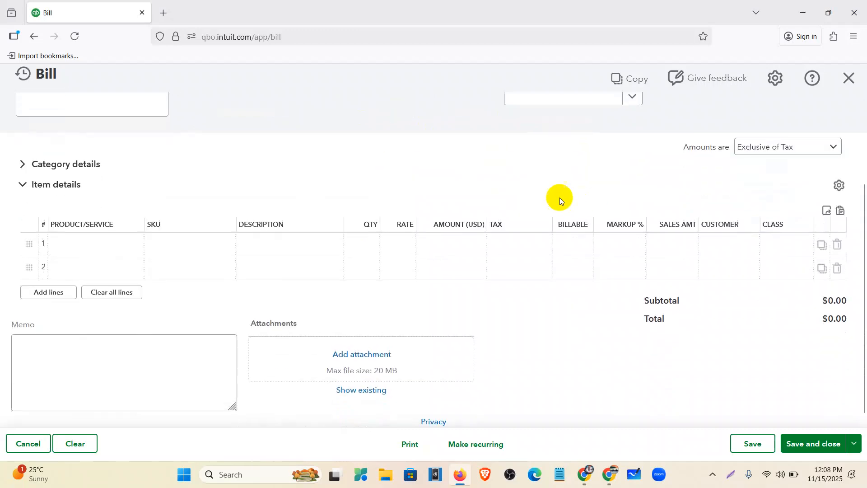
click(121, 245)
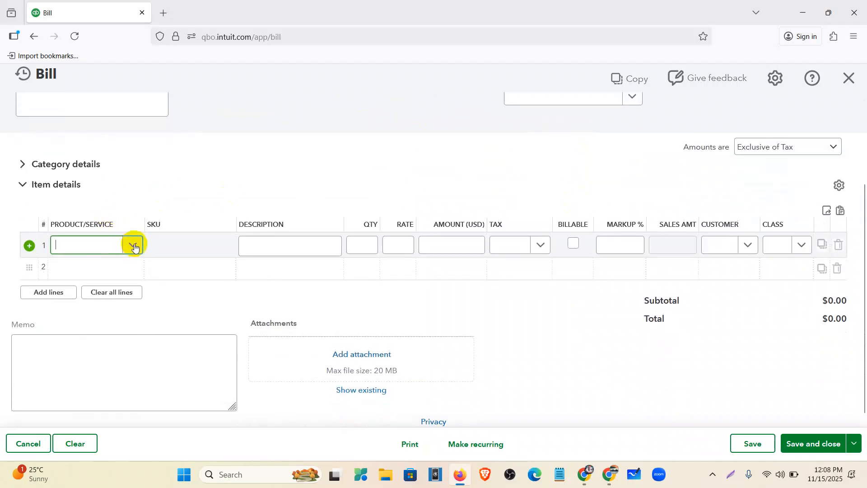
Fill line 1: Diagnostic & Testing Equipment, qty 5, Sales Tax (10%), billable at 60% markup to a customer
click(134, 247)
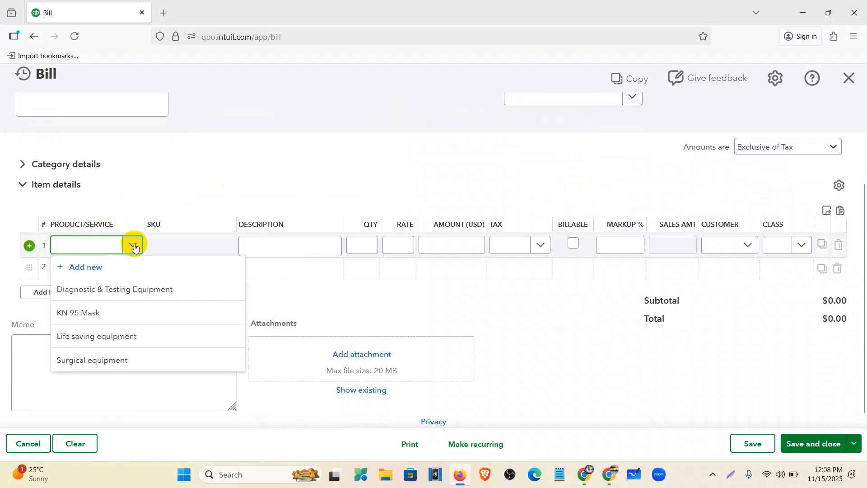
click(108, 288)
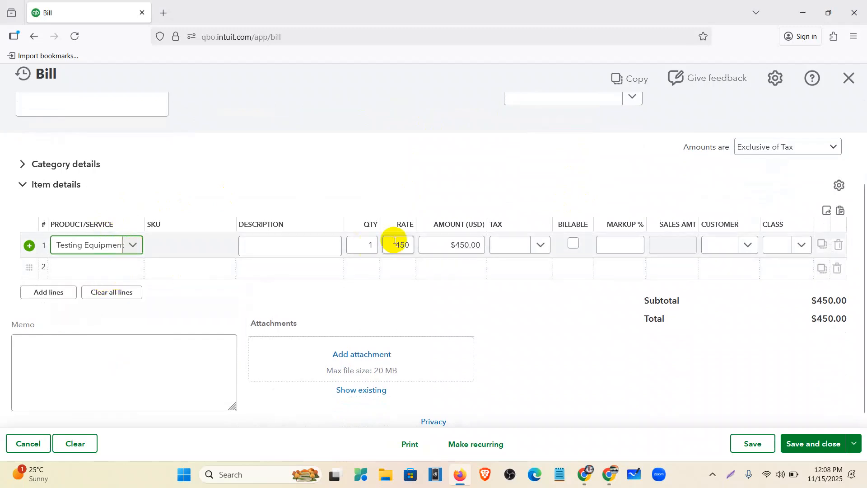
click(377, 248)
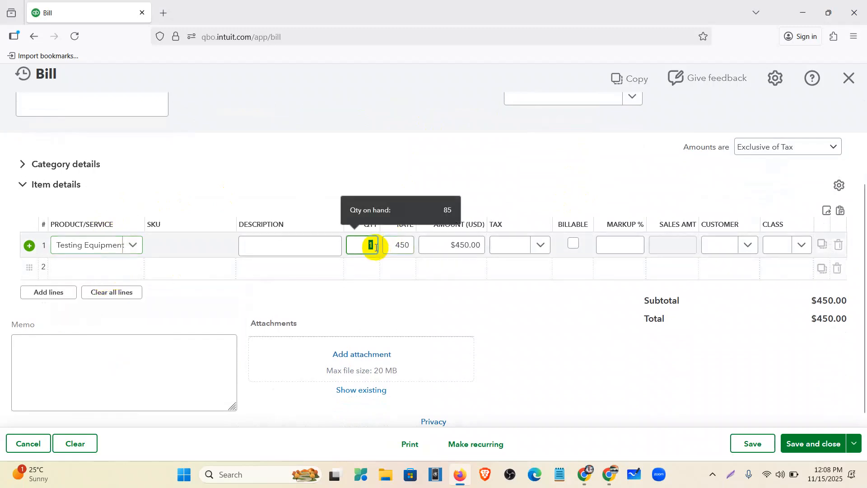
text(5)
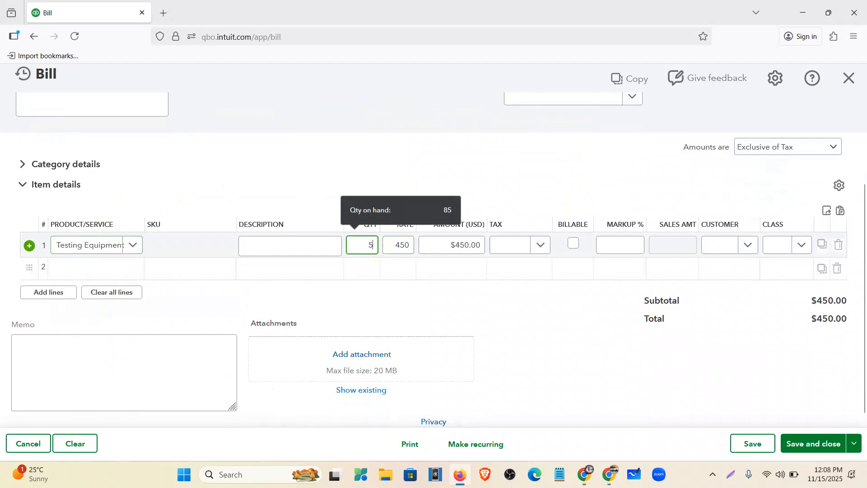
click(537, 246)
click(541, 305)
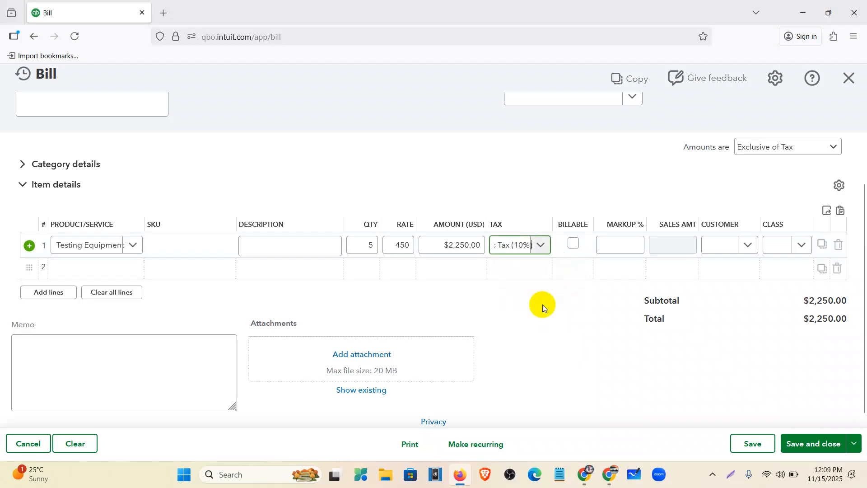
click(574, 246)
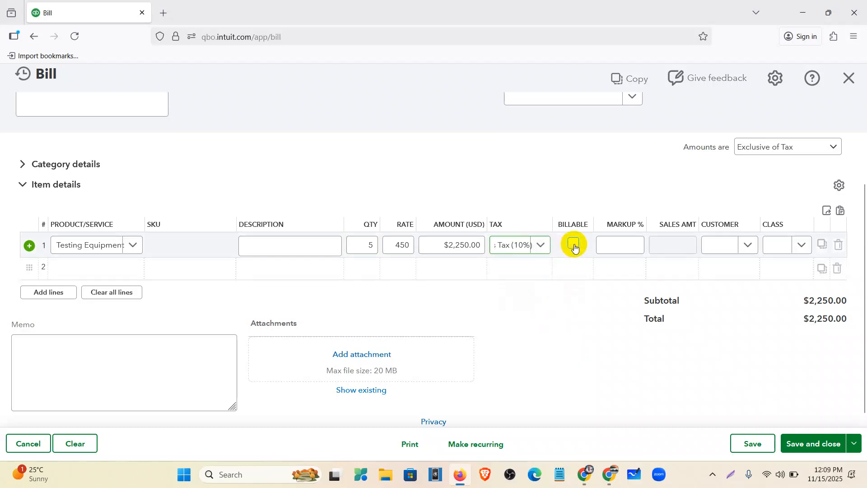
drag(600, 244, 649, 251)
key(BackSpace)
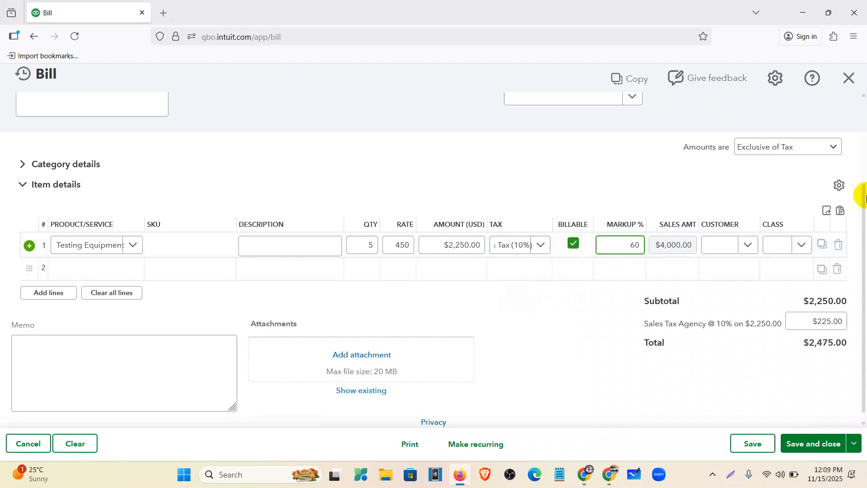
click(745, 243)
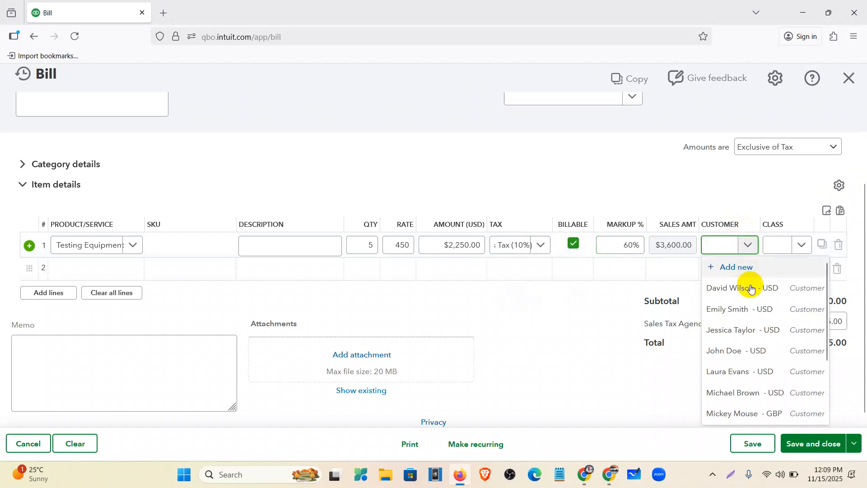
click(752, 349)
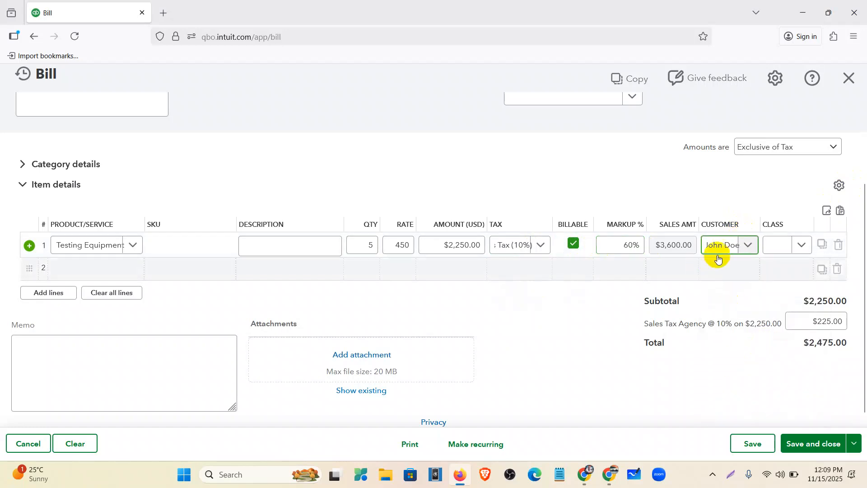
click(118, 269)
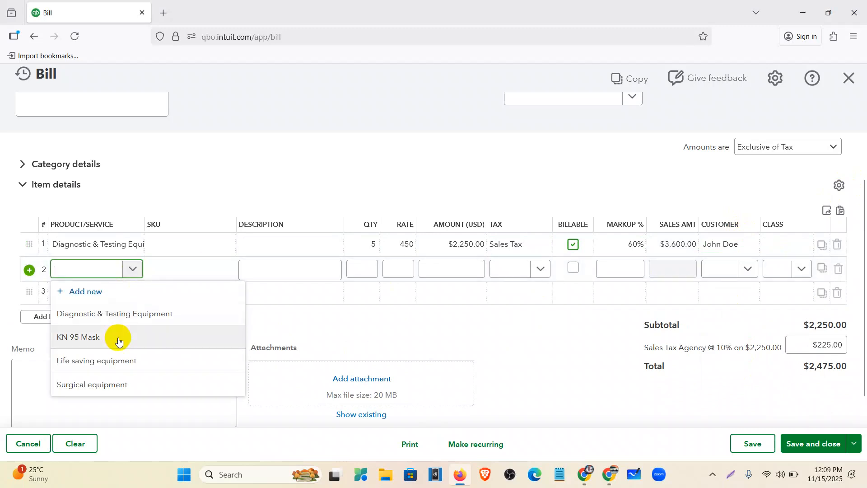
Add KN 95 Mask as line 2 with qty 10, rate 200 and 8% tax
click(68, 336)
click(369, 268)
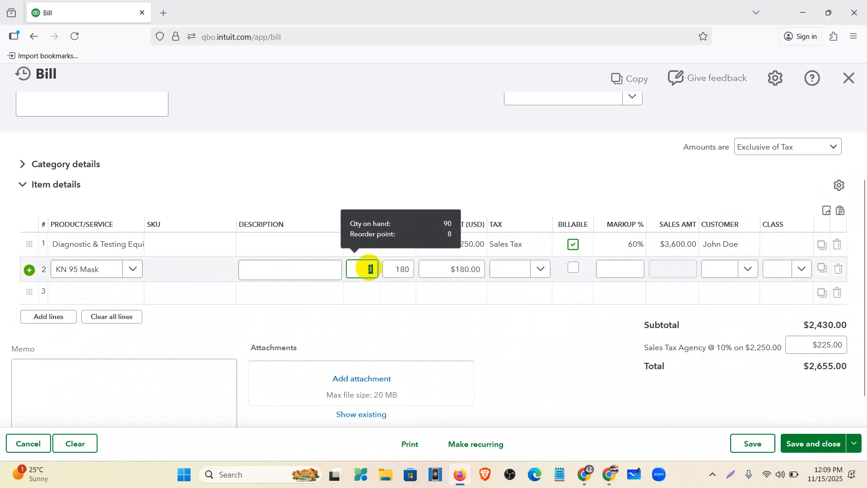
text(10)
click(405, 269)
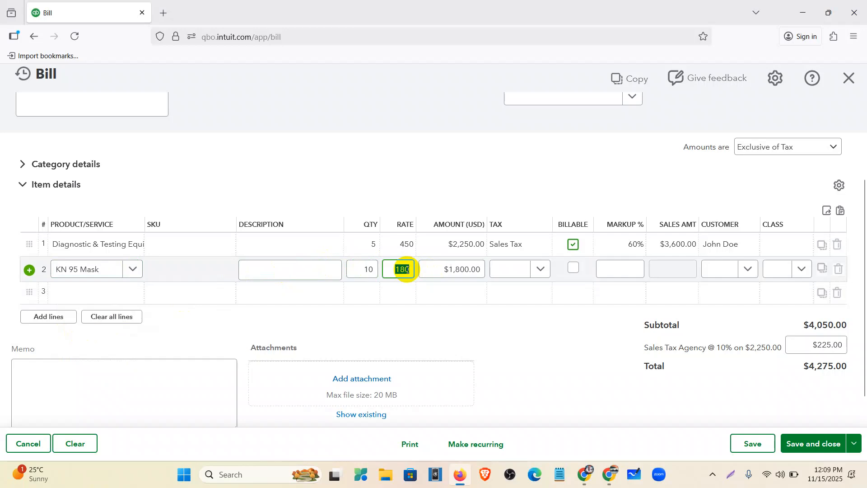
text(200)
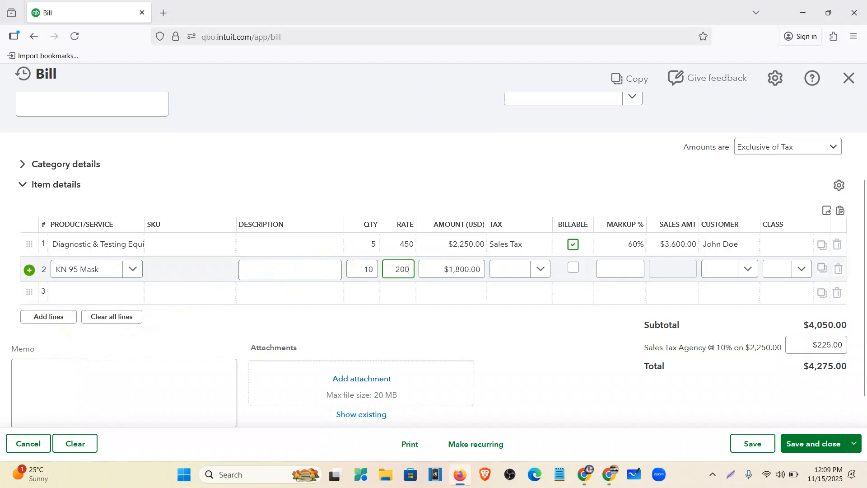
click(538, 271)
click(539, 271)
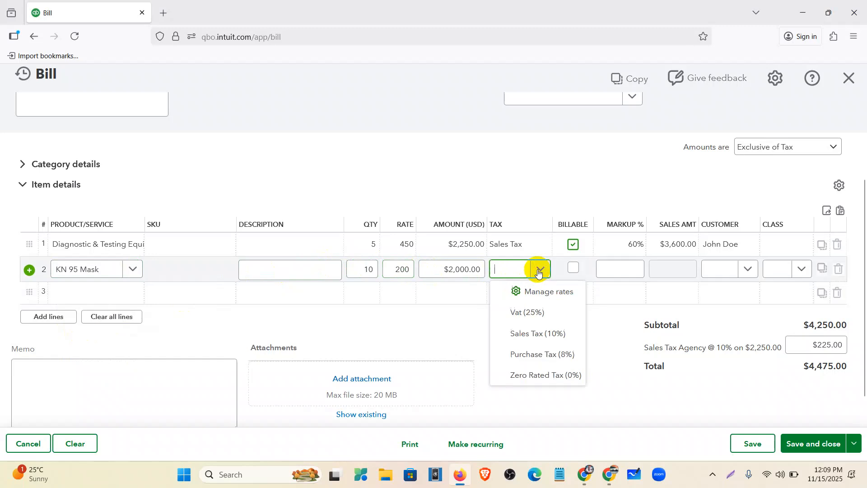
click(535, 353)
Make the mask line billable at 50% markup and assign it to a customer
click(572, 271)
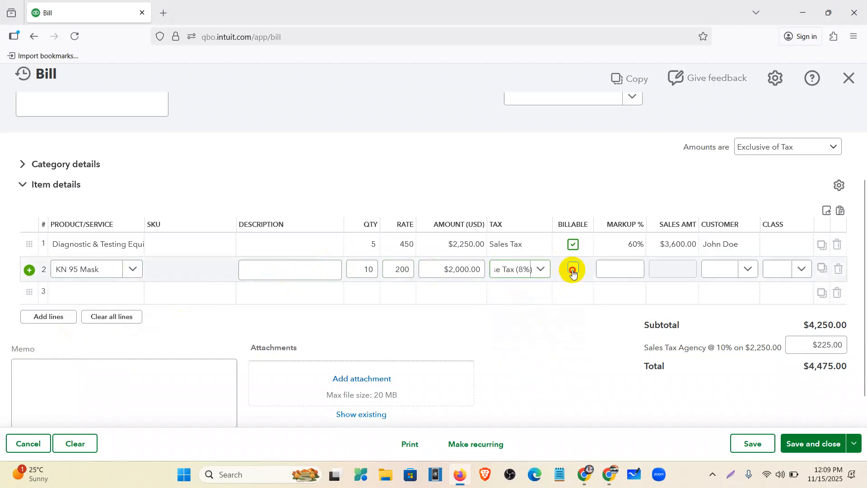
click(606, 269)
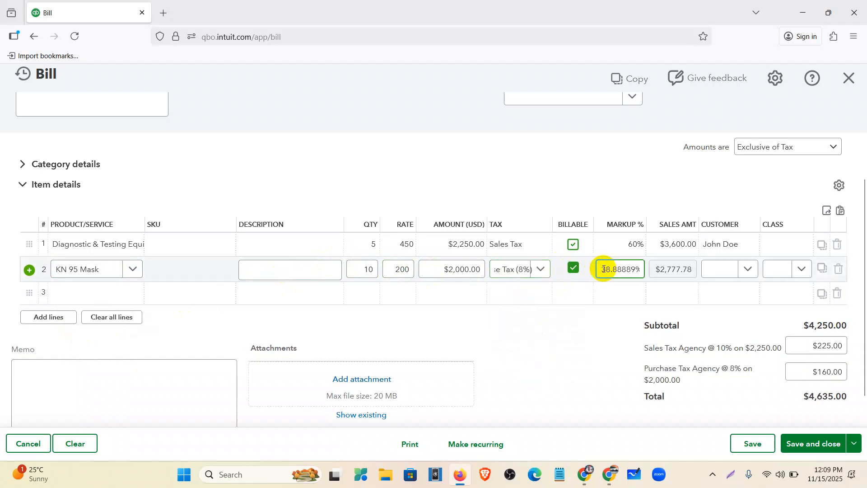
drag(603, 269, 670, 270)
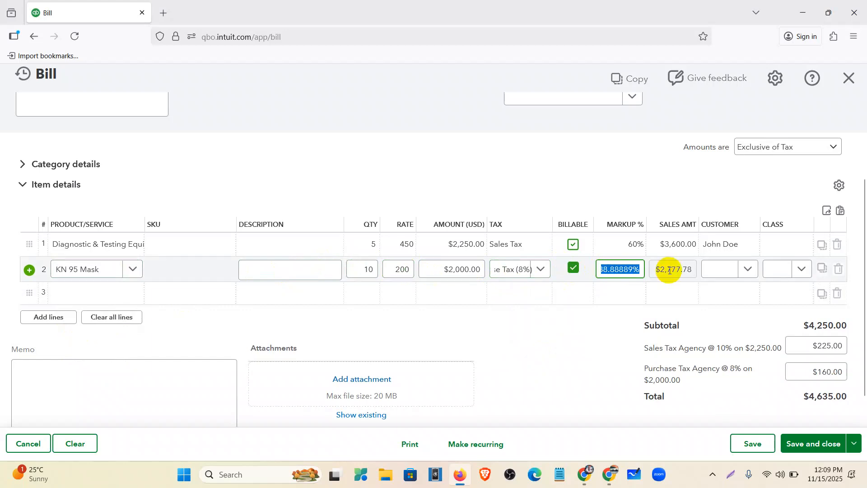
key(BackSpace)
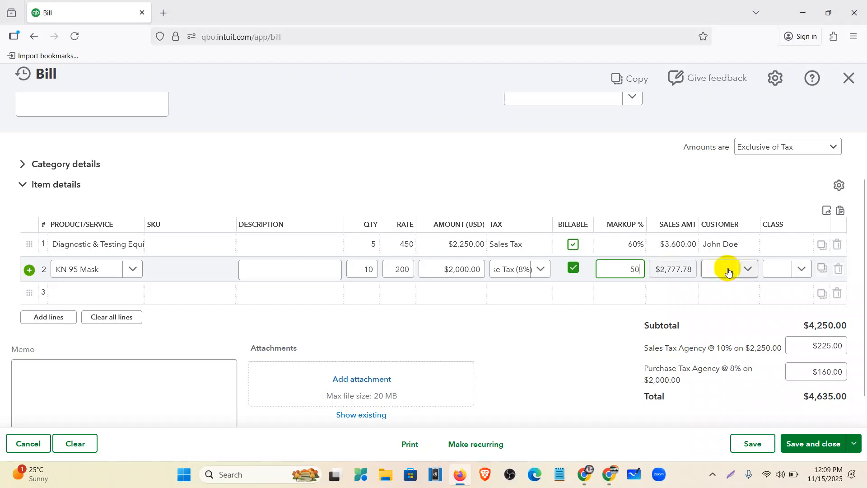
click(746, 270)
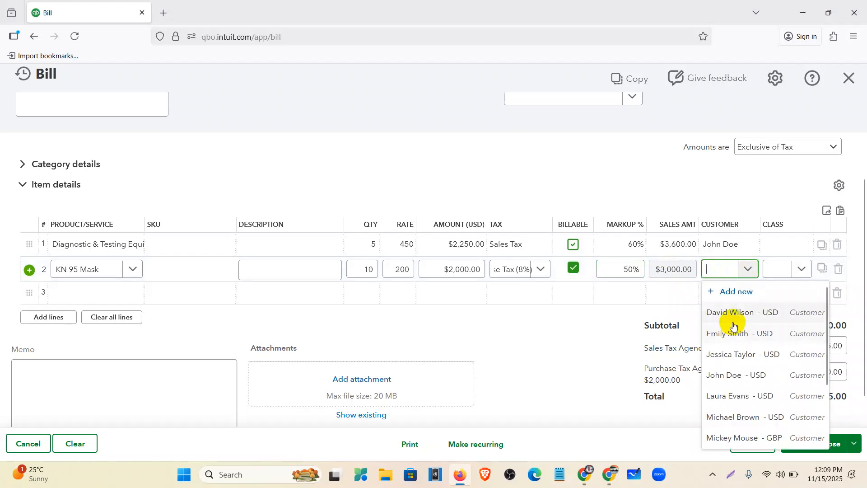
click(730, 313)
click(495, 351)
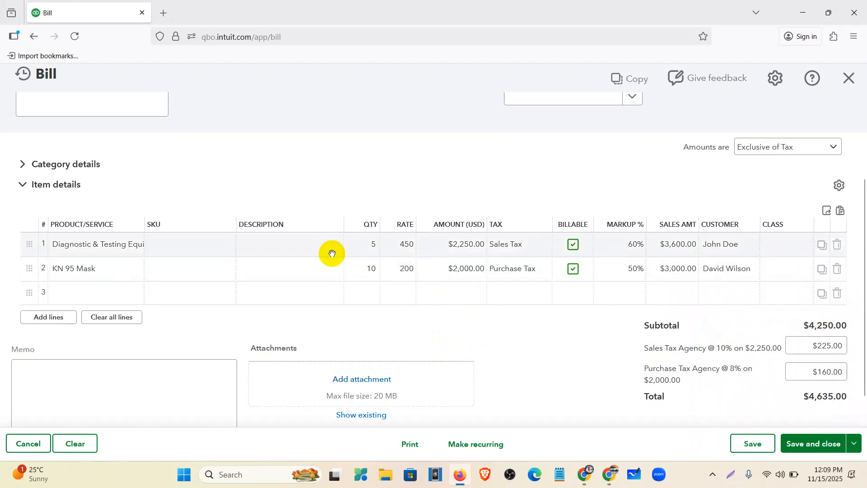
scroll(277, 247, up, 3)
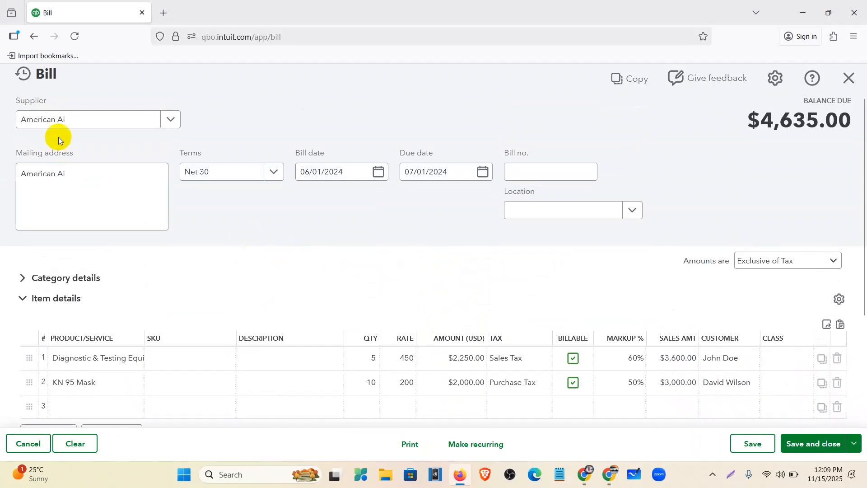
scroll(201, 226, down, 1)
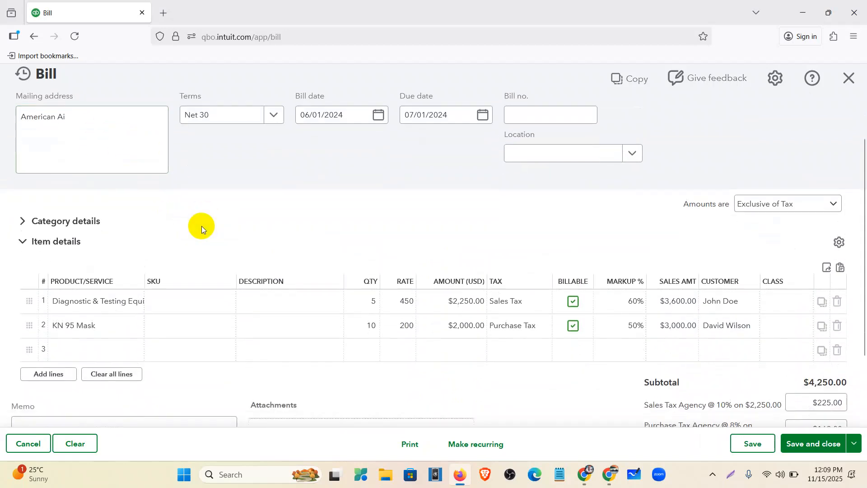
click(383, 113)
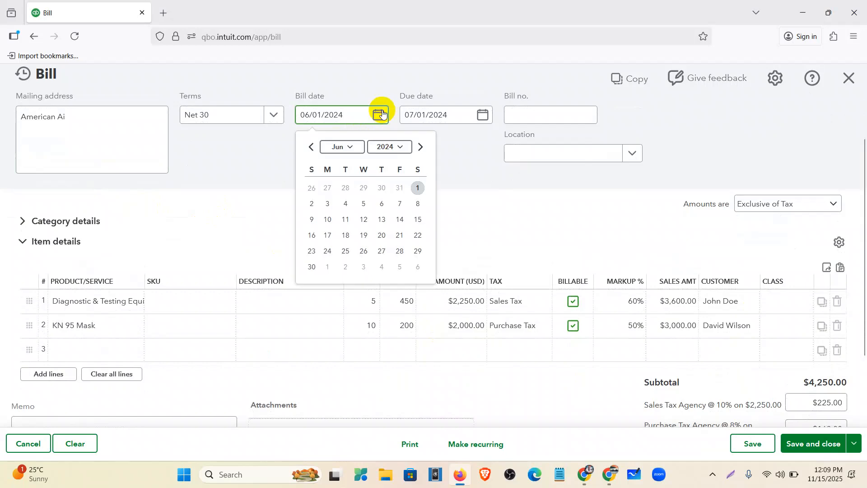
click(447, 162)
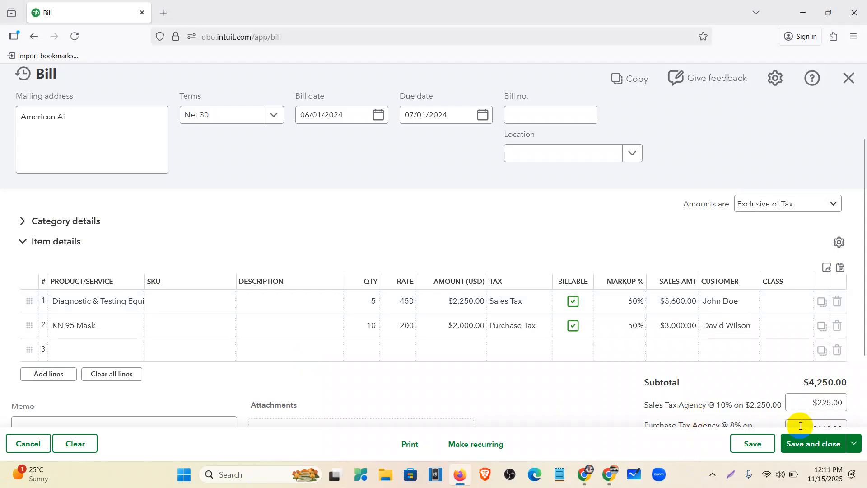
Save the $4,635.00 American Ai bill and open the Expense transactions list
click(808, 449)
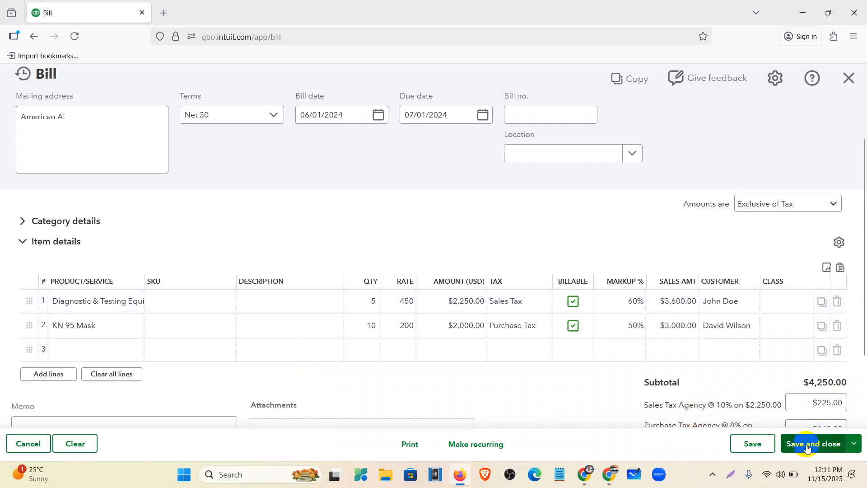
click(808, 447)
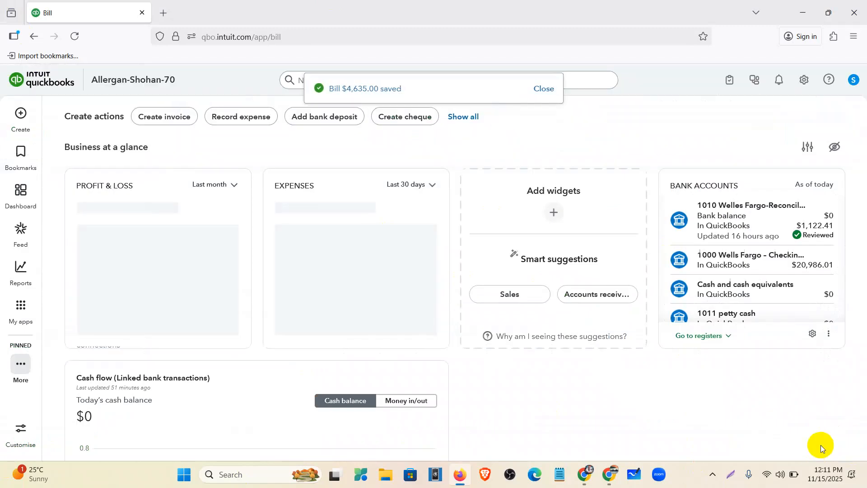
click(21, 307)
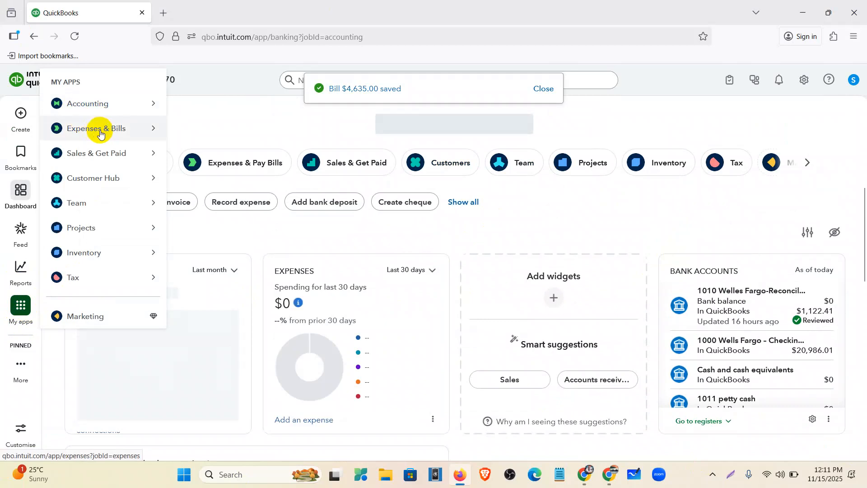
mouse_move(101, 134)
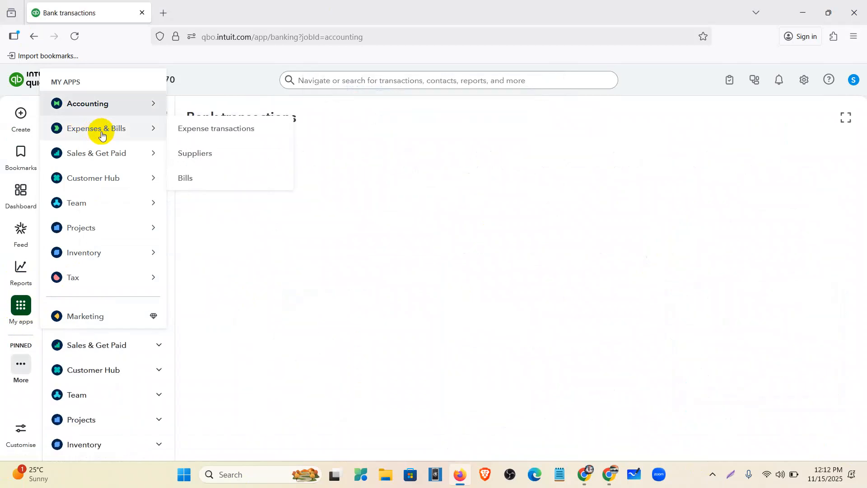
click(194, 130)
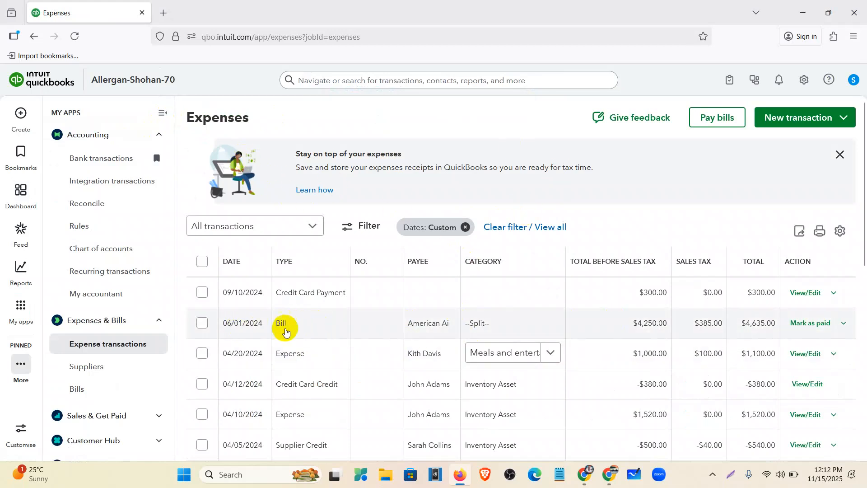
Duplicate the browser tab, open the American Ai bill for review, then return to the expenses list tab
click(843, 323)
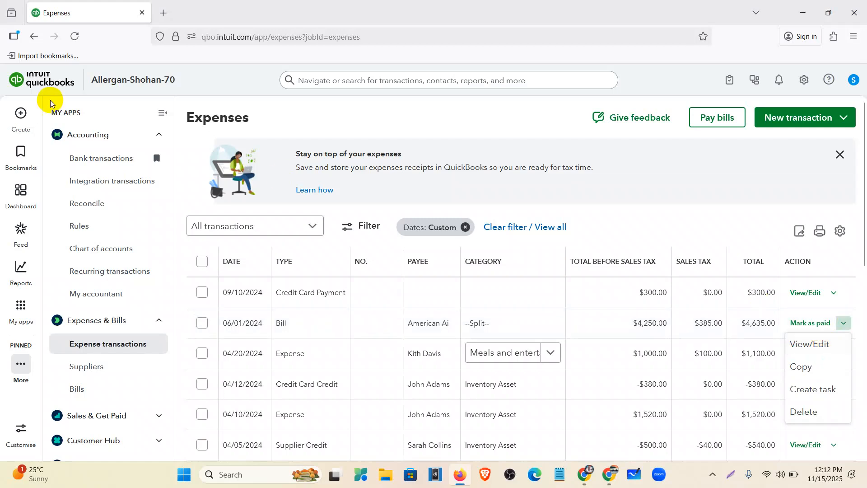
right_click(99, 7)
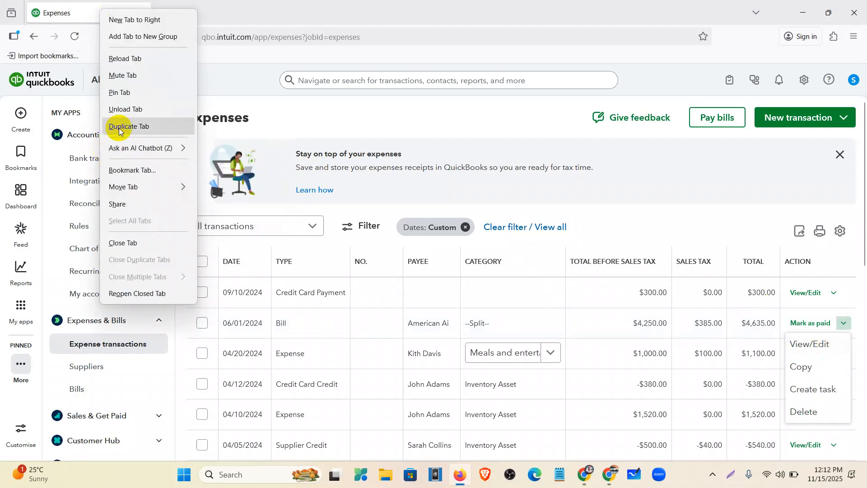
click(118, 124)
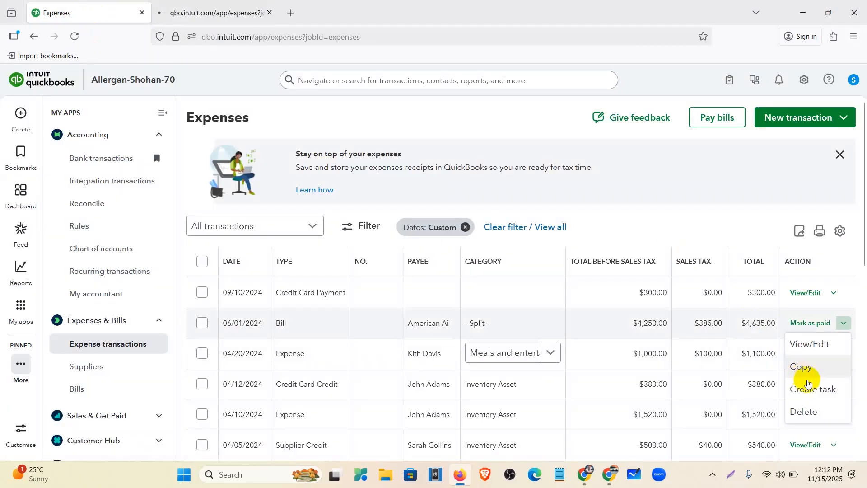
click(798, 345)
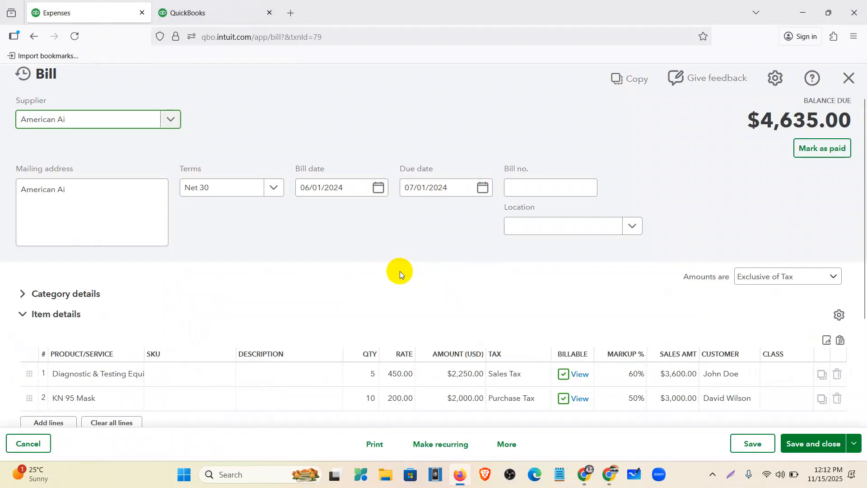
click(212, 12)
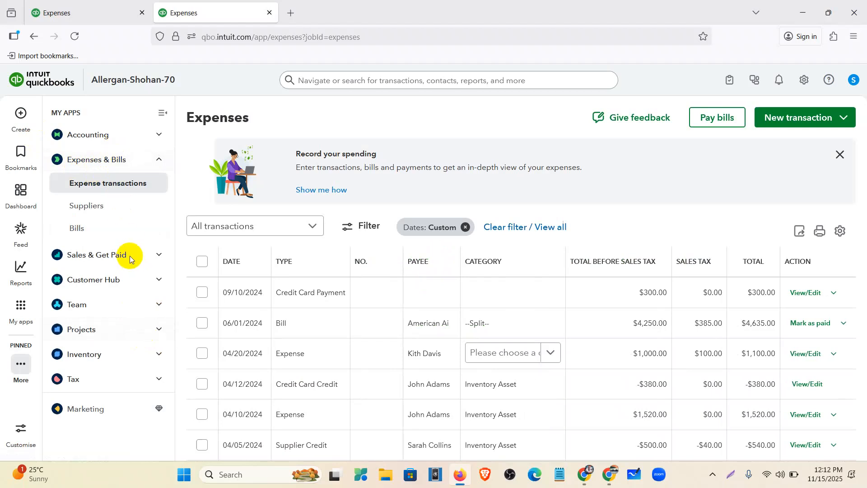
Open the Sales transactions list, collapse the side panel, and filter dates to All
click(160, 257)
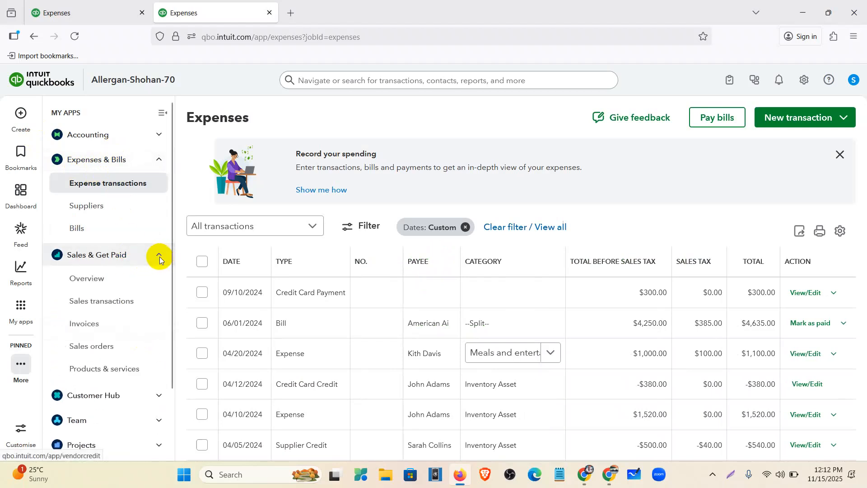
click(112, 305)
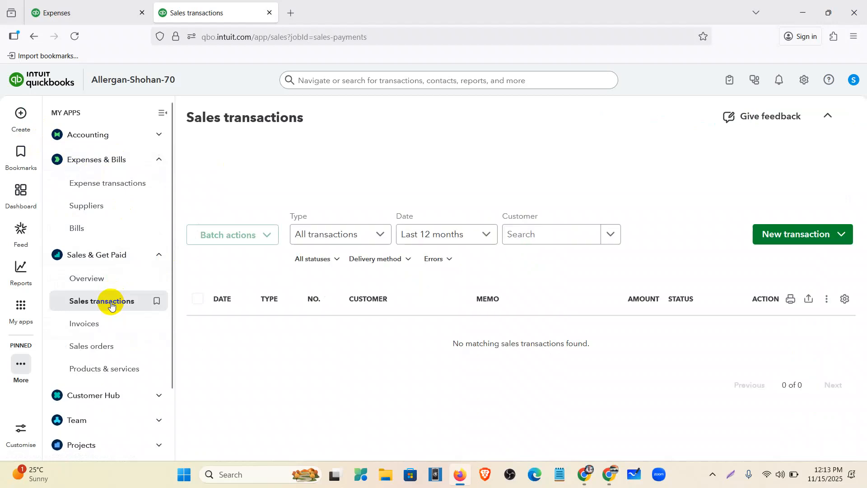
click(162, 112)
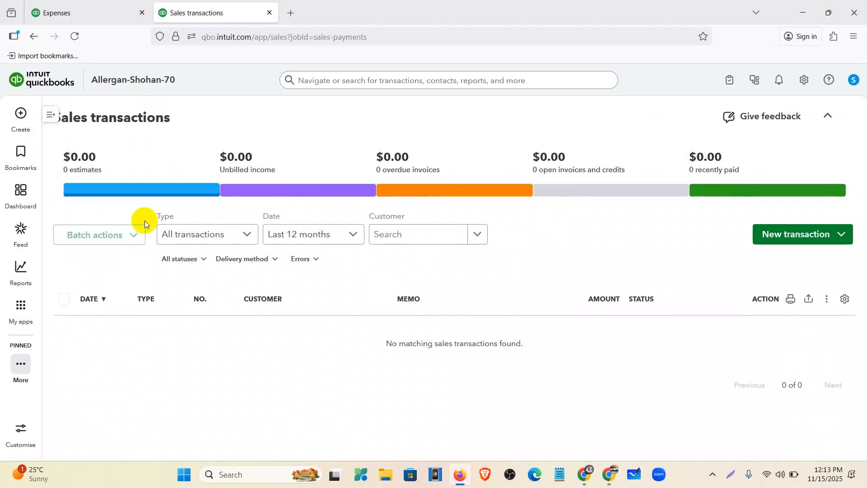
click(303, 228)
scroll(294, 289, up, 5)
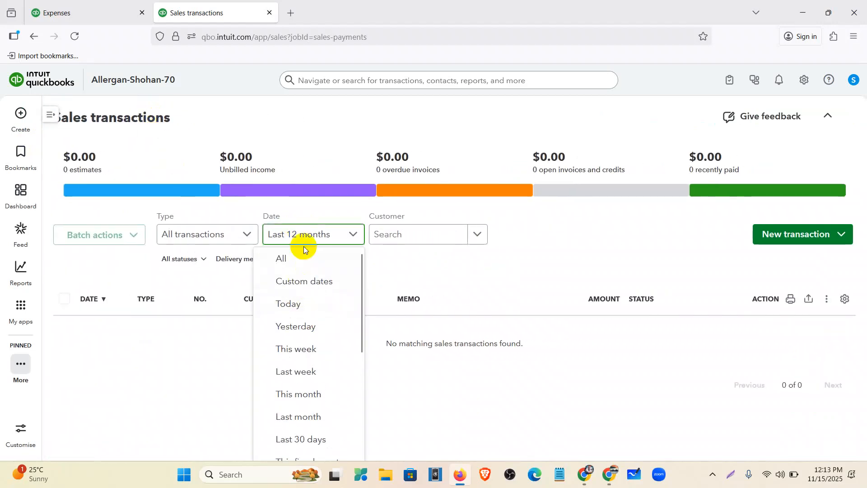
click(302, 266)
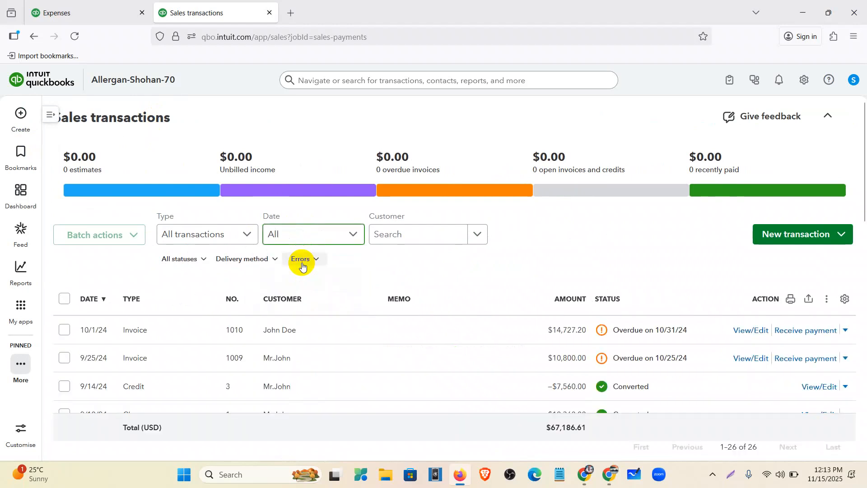
scroll(302, 266, down, 4)
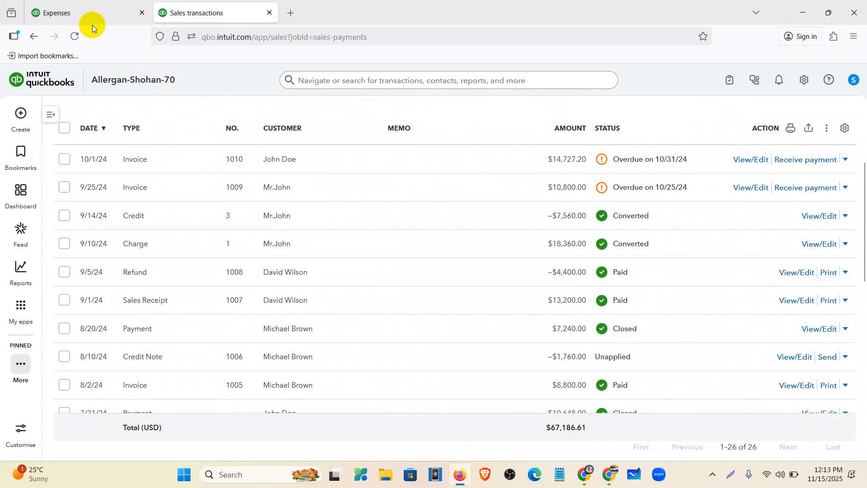
Glance at the open bill, then return to the sales transactions list and scroll through it
click(83, 5)
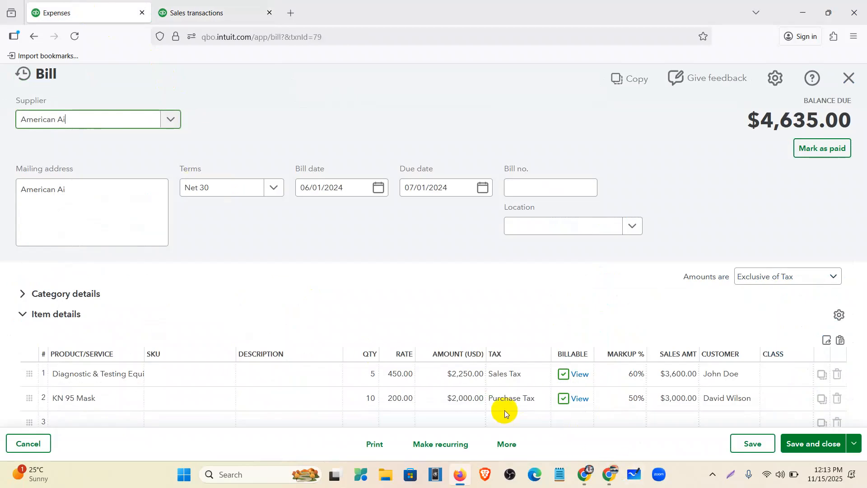
click(208, 14)
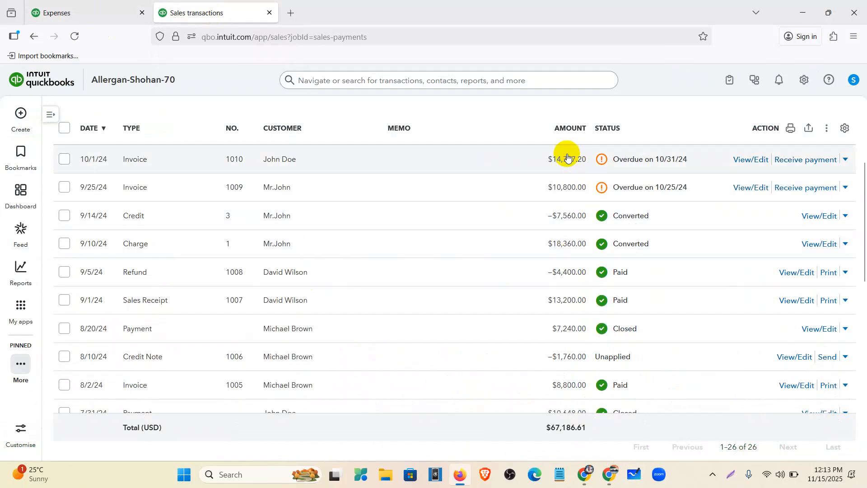
scroll(287, 239, down, 2)
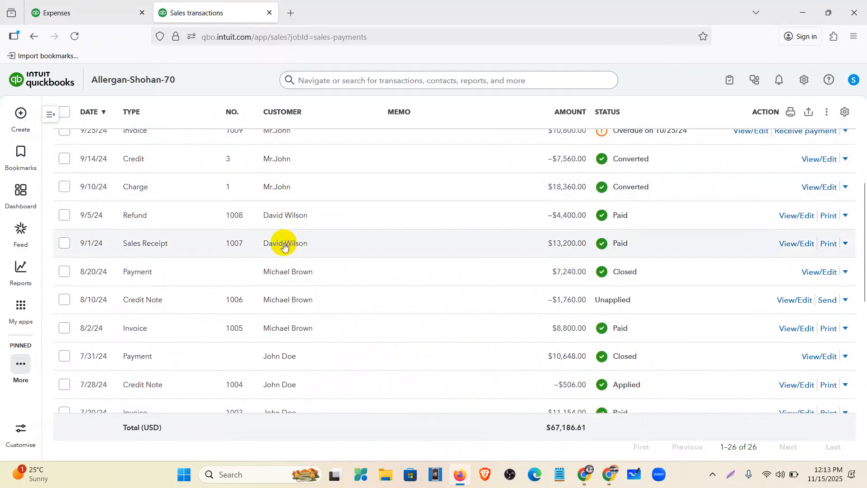
scroll(284, 245, down, 6)
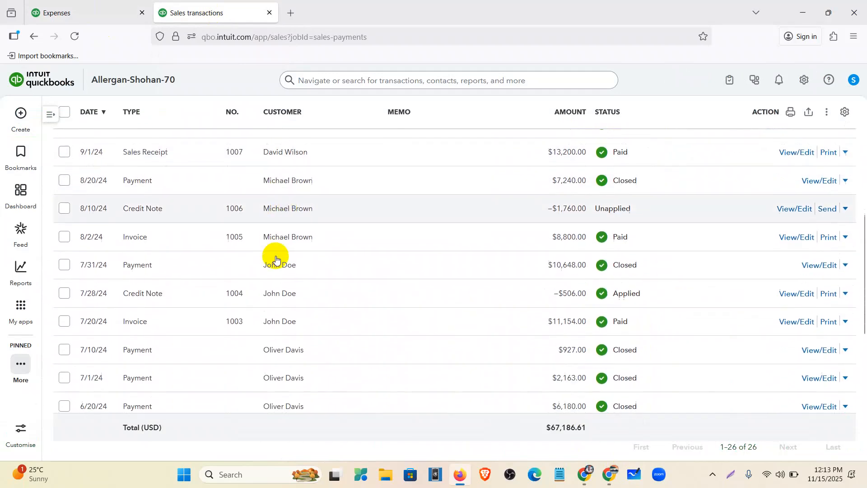
scroll(275, 259, down, 4)
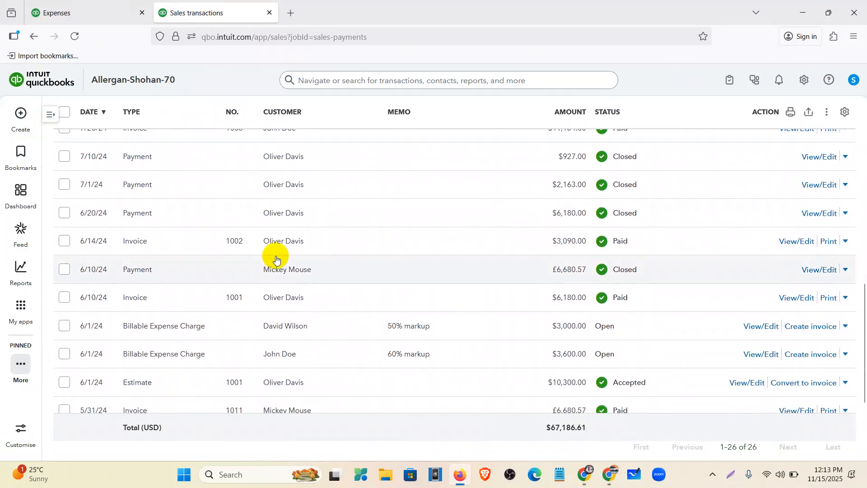
scroll(285, 333, down, 2)
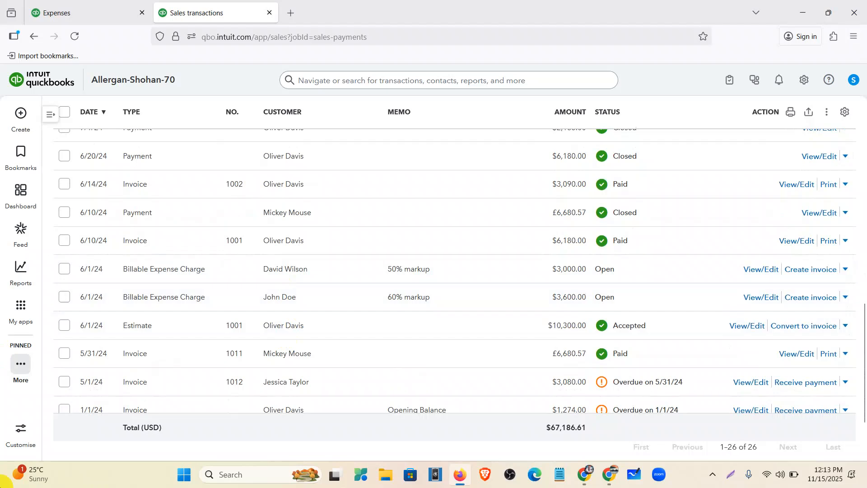
click(729, 473)
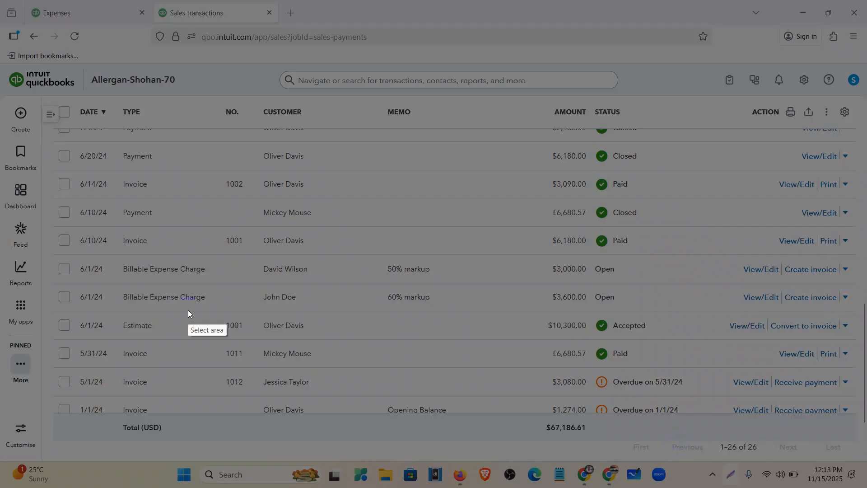
drag(1, 1, 863, 486)
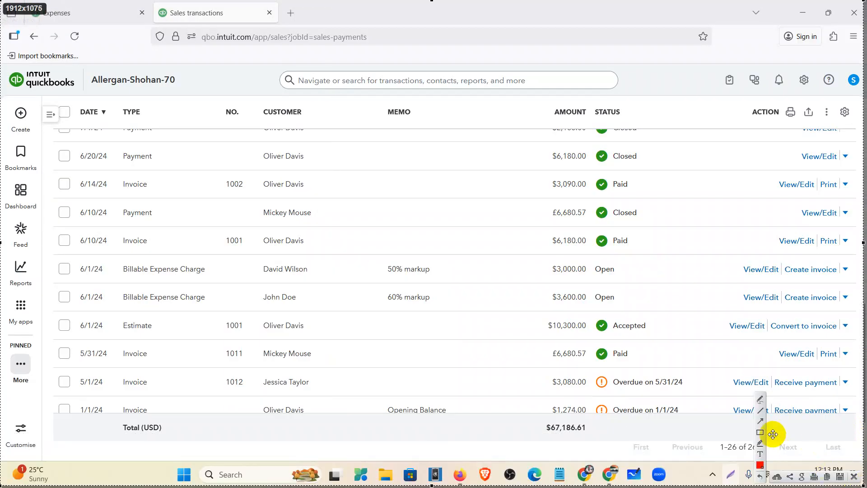
click(760, 432)
mouse_move(48, 255)
mouse_down()
mouse_move(469, 297)
mouse_move(861, 313)
mouse_up()
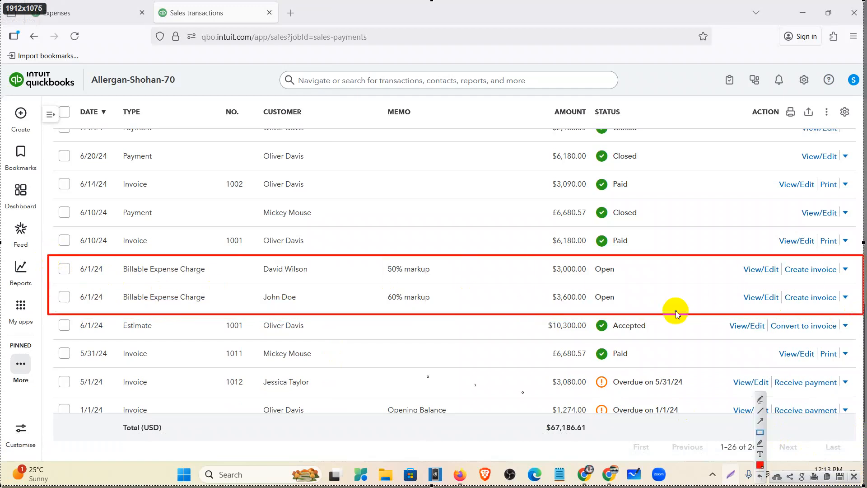
mouse_move(116, 261)
mouse_down()
mouse_move(180, 283)
mouse_move(222, 285)
mouse_move(209, 280)
mouse_up()
drag(547, 263, 595, 279)
drag(386, 264, 438, 281)
drag(257, 262, 315, 277)
drag(117, 289, 216, 308)
drag(259, 287, 301, 307)
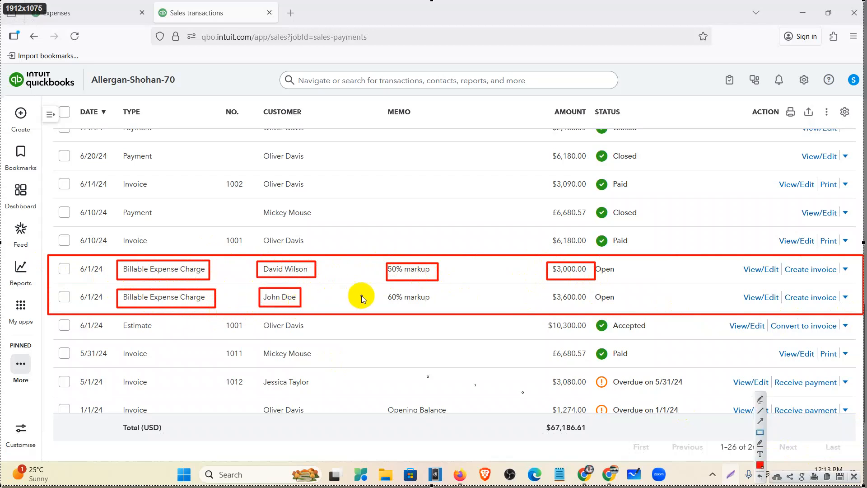
drag(384, 288, 436, 307)
drag(546, 288, 590, 305)
mouse_move(596, 260)
mouse_down()
mouse_move(606, 291)
mouse_move(630, 308)
mouse_up()
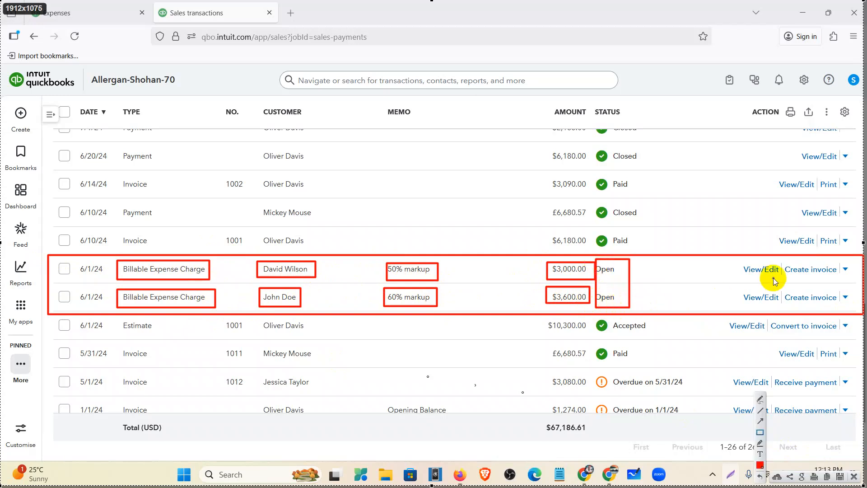
drag(785, 263, 839, 302)
drag(840, 306, 840, 305)
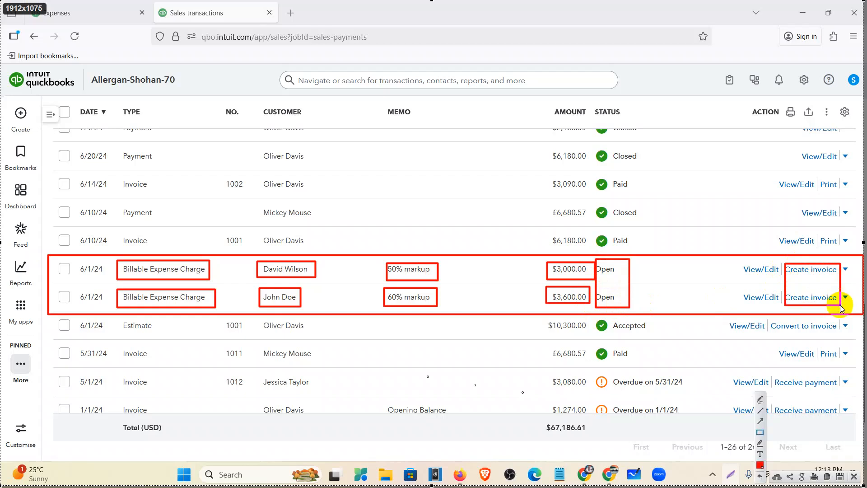
click(854, 477)
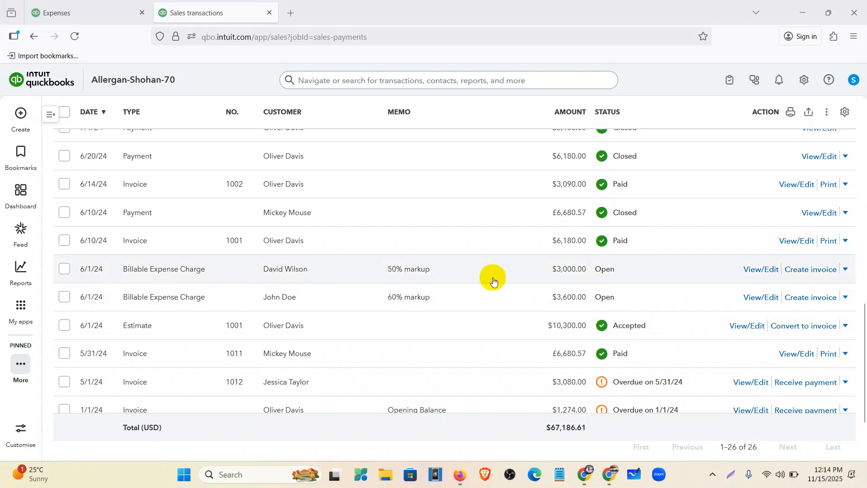
Create an invoice from the $3,000 50% markup charge and review its totals
click(806, 270)
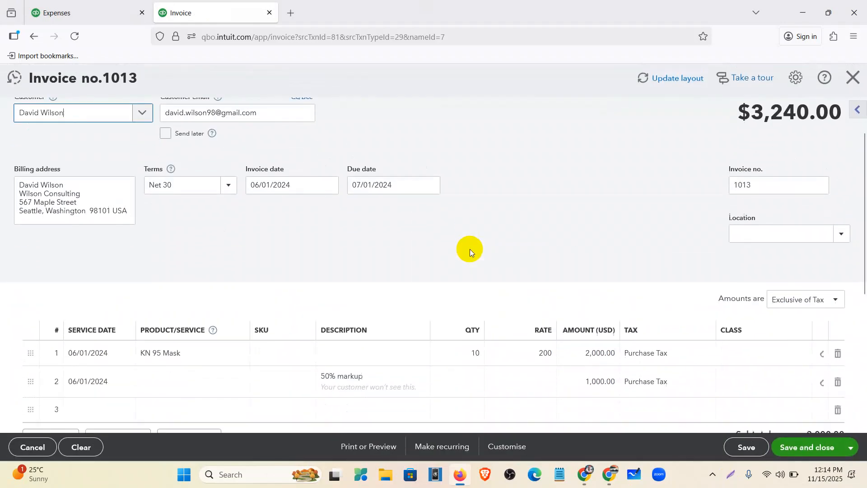
scroll(470, 251, down, 3)
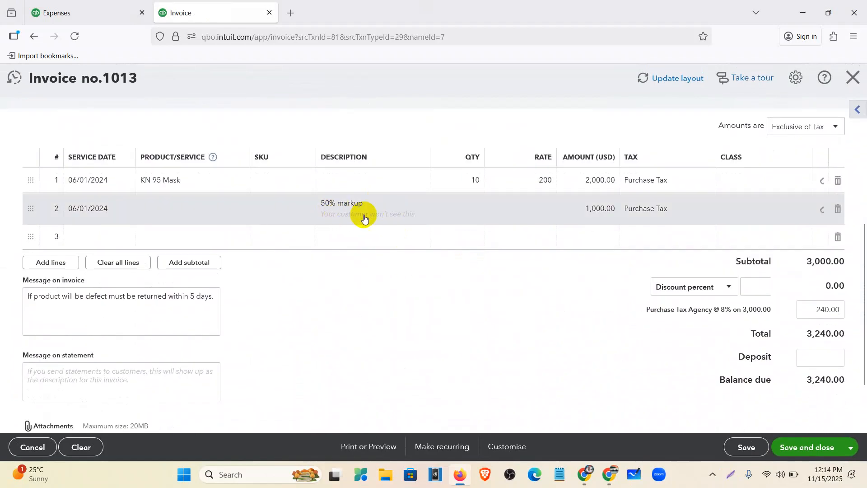
key(ctrl+plus)
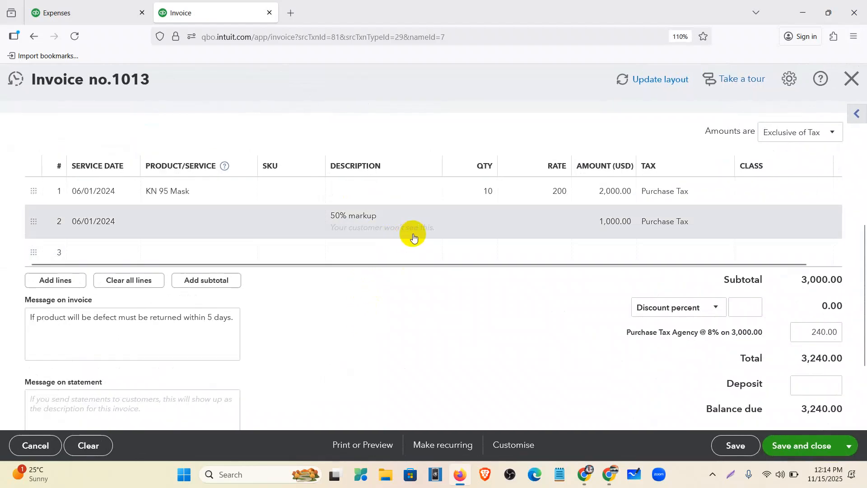
key(ctrl+minus)
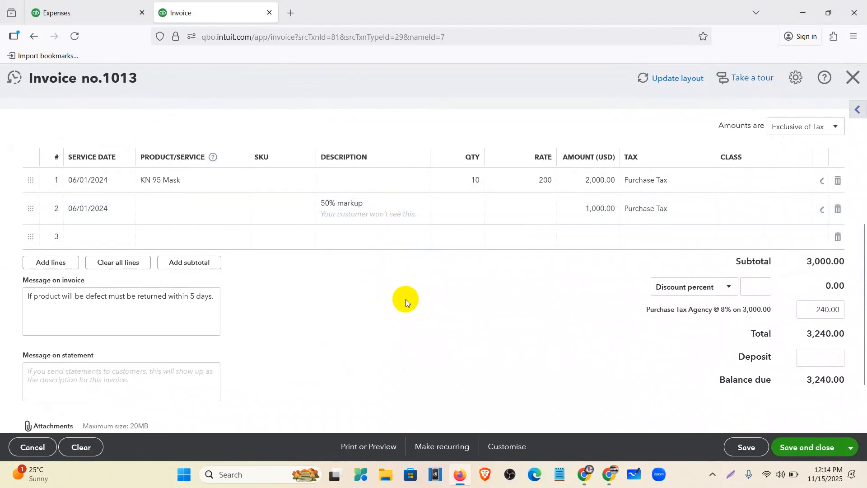
scroll(405, 299, up, 1)
scroll(407, 303, up, 4)
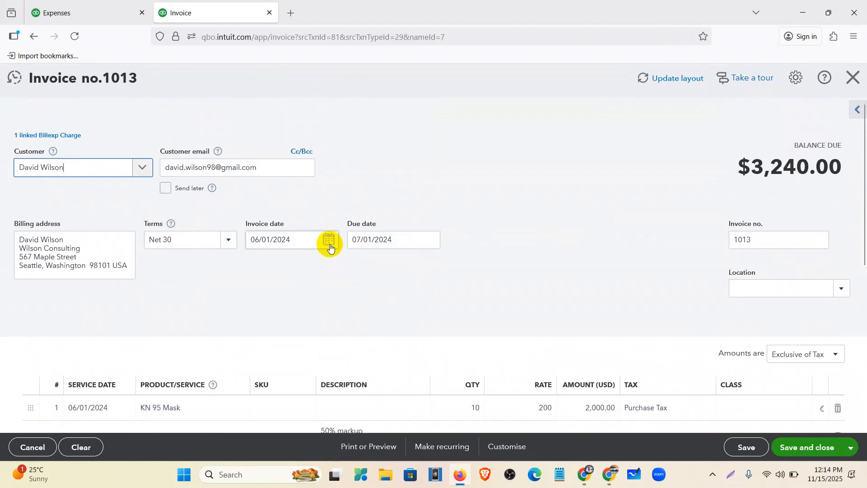
Set the invoice date to June 10, 2024 and save invoice 1013
click(328, 248)
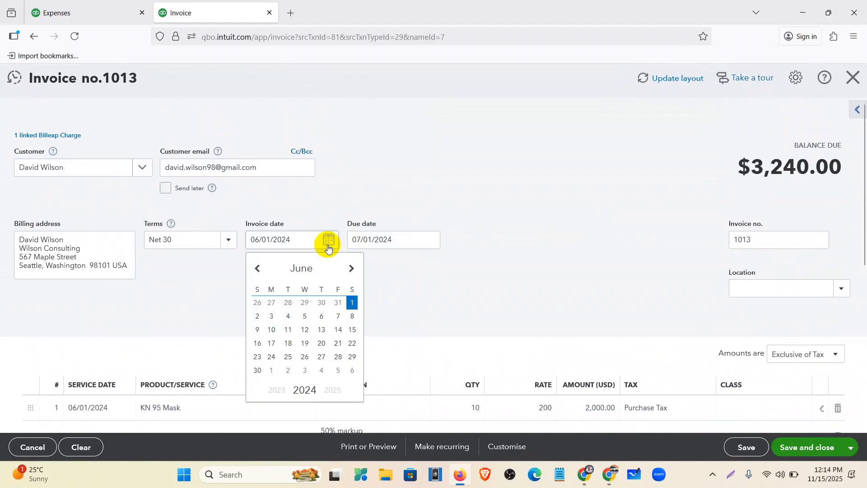
click(272, 329)
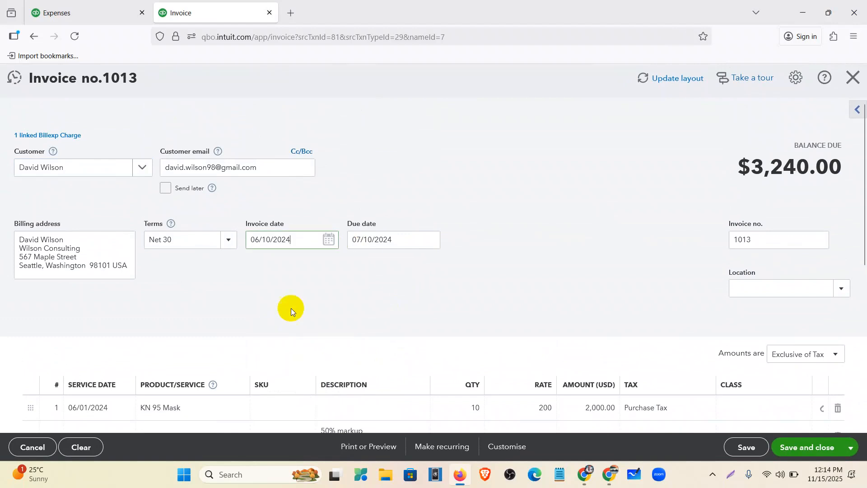
click(356, 306)
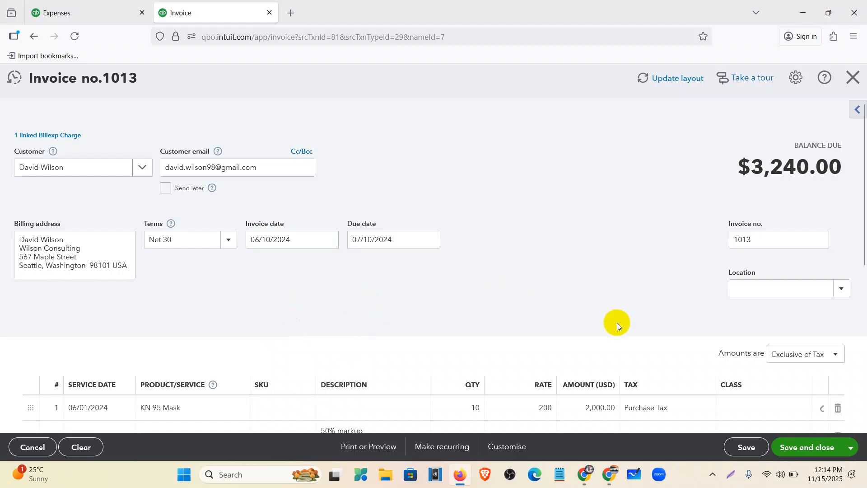
scroll(587, 321, down, 3)
scroll(490, 398, down, 3)
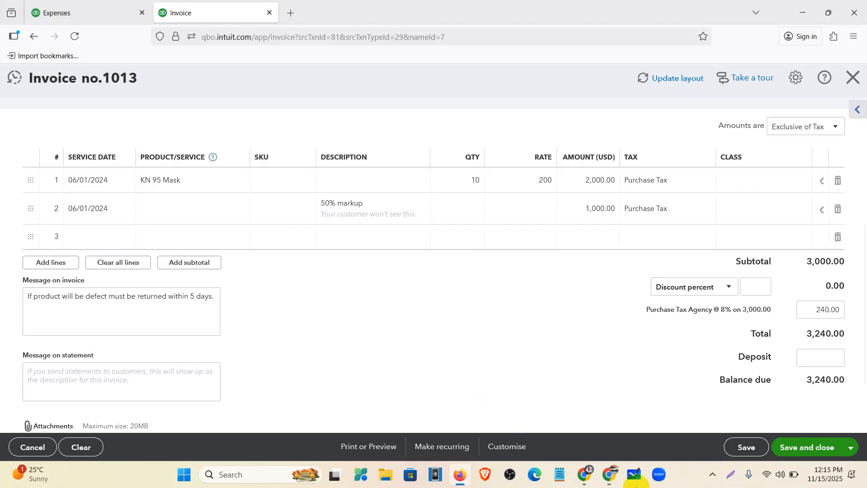
click(800, 448)
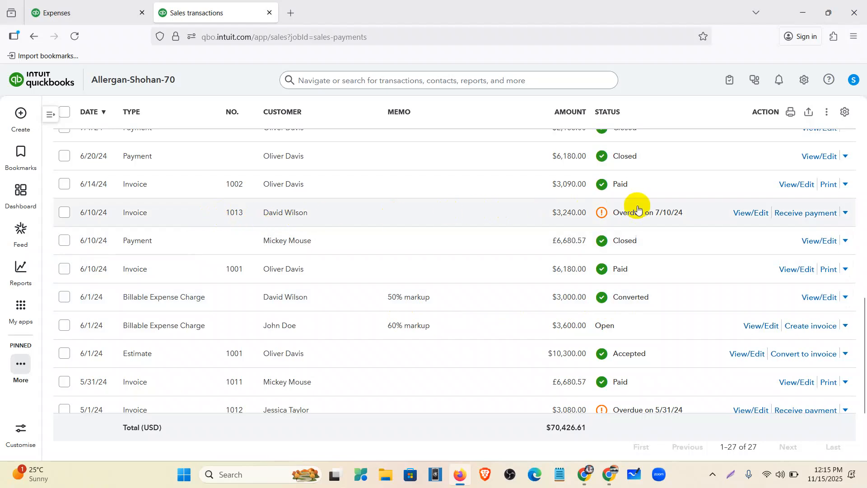
Reopen invoice 1013 ($3,240.00 due) and keep My Template as its layout
click(753, 219)
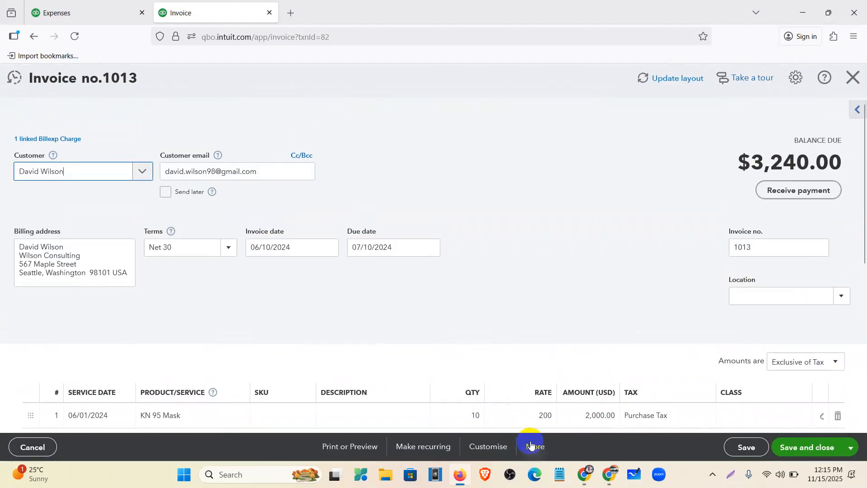
click(531, 446)
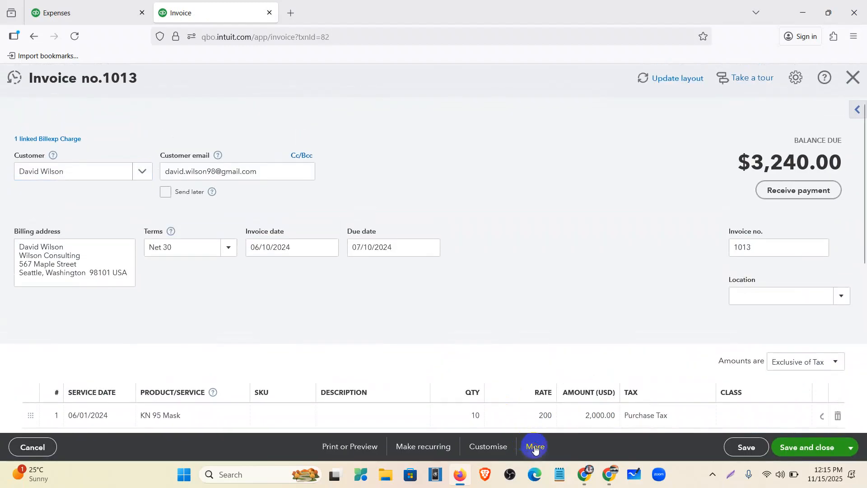
click(487, 457)
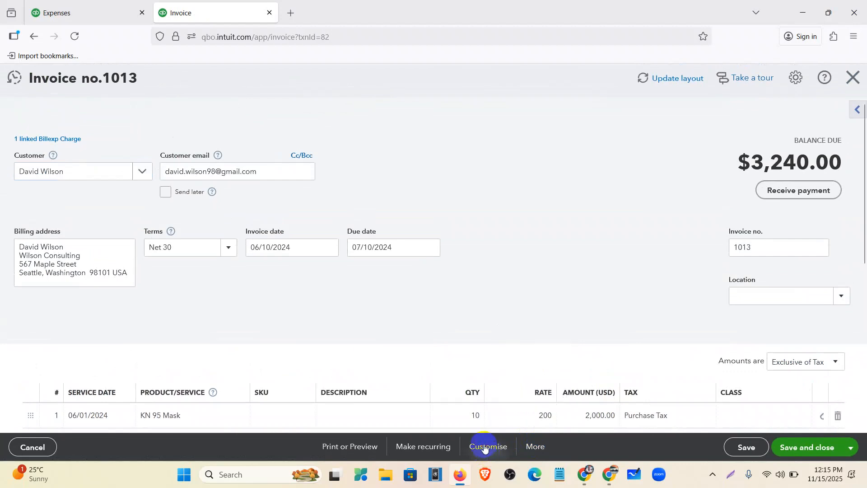
click(397, 340)
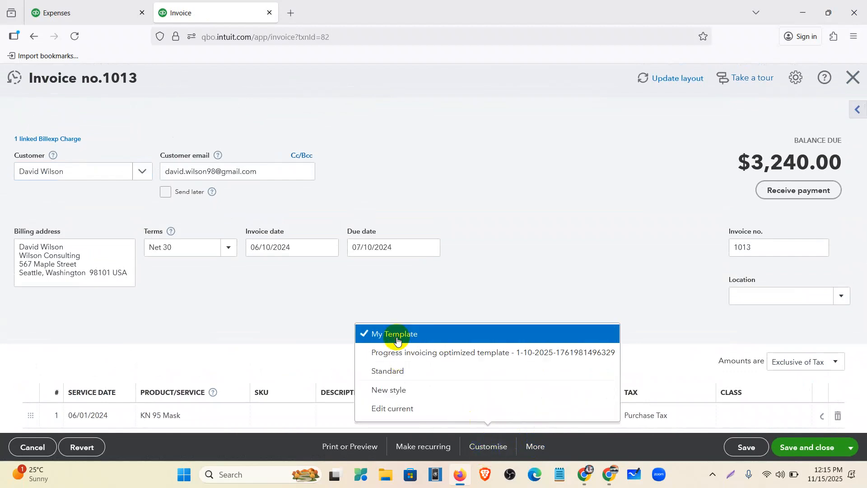
Print-preview invoice 1013, then close the preview and the invoice
click(359, 445)
click(346, 390)
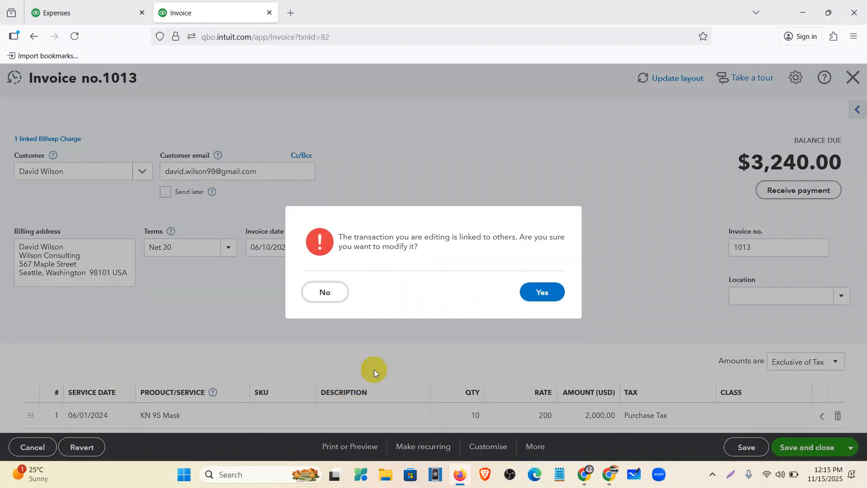
click(549, 293)
scroll(733, 260, down, 5)
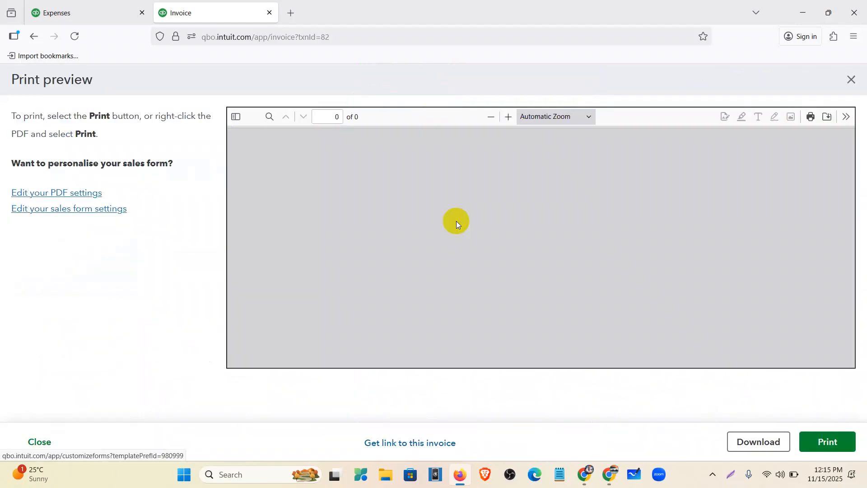
scroll(531, 210, down, 5)
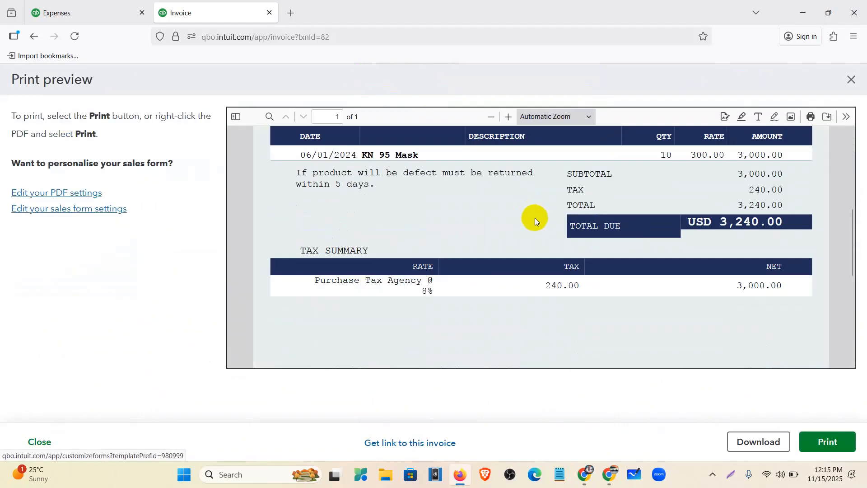
scroll(534, 217, up, 3)
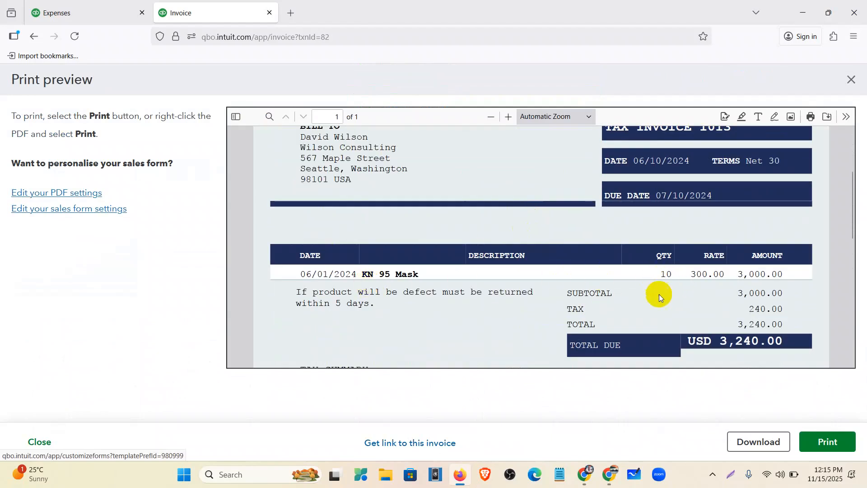
scroll(667, 296, up, 3)
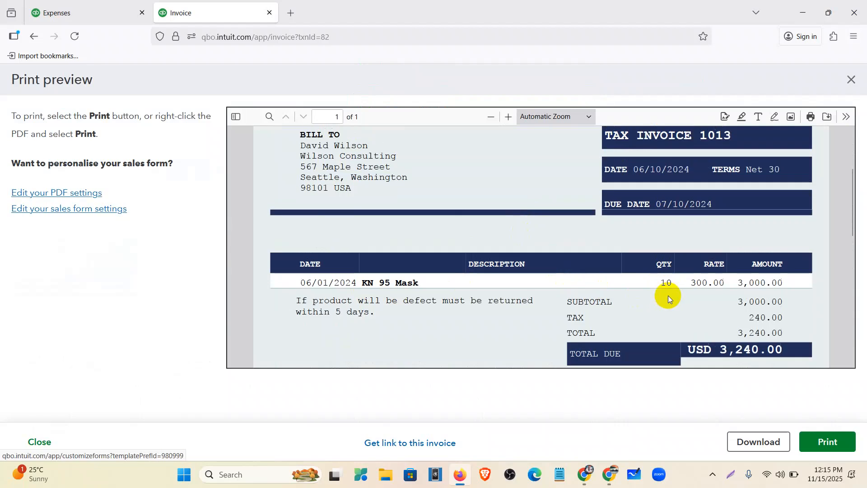
scroll(667, 295, down, 3)
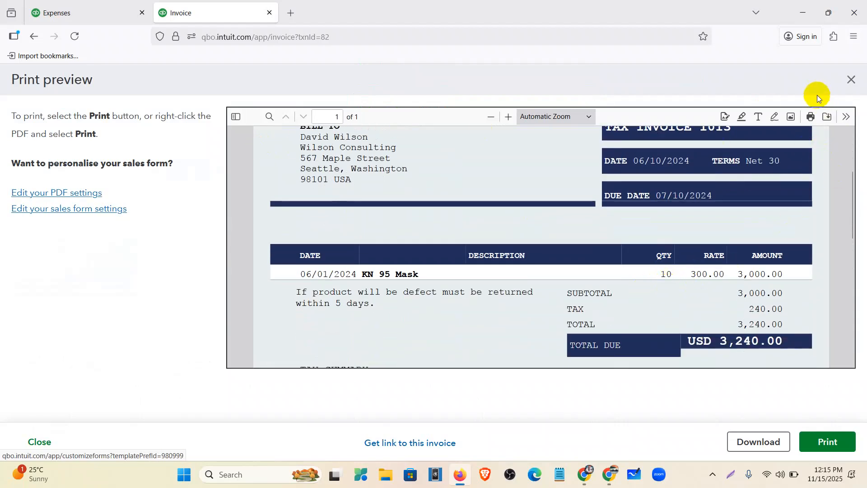
click(852, 81)
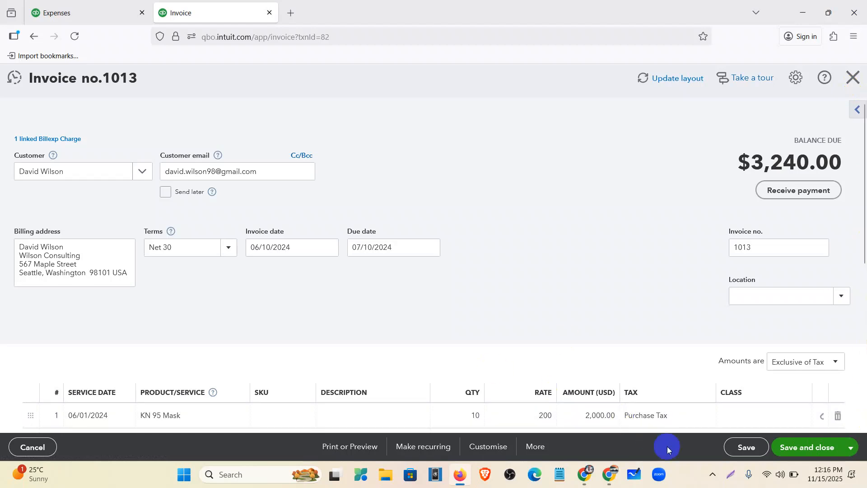
scroll(571, 262, down, 5)
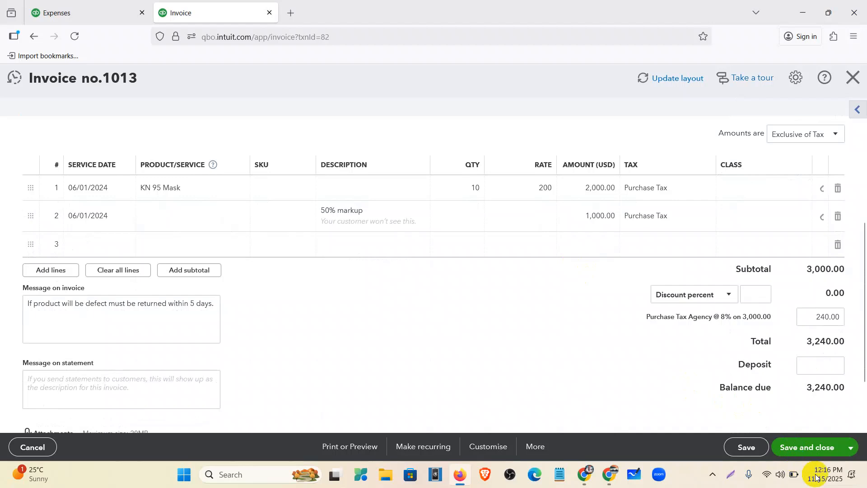
click(852, 78)
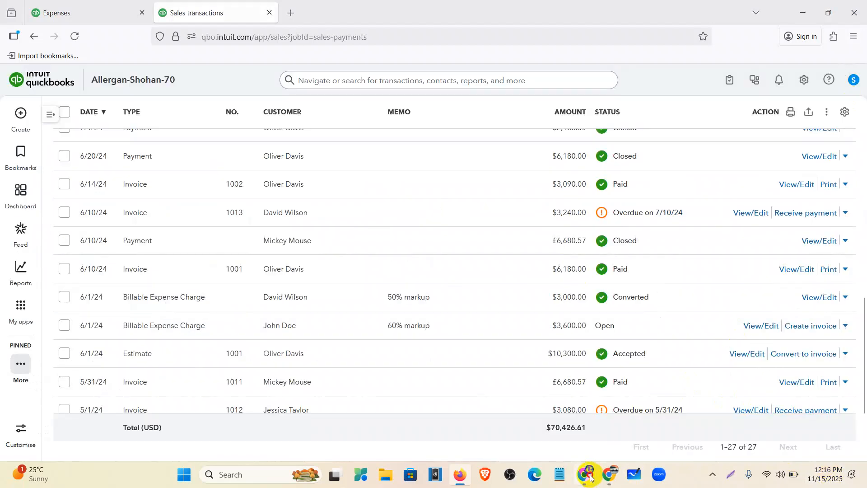
Check the Import Invoice assignment, open the Import Invoice sheet from Assignment 4, then return to QuickBooks
click(595, 484)
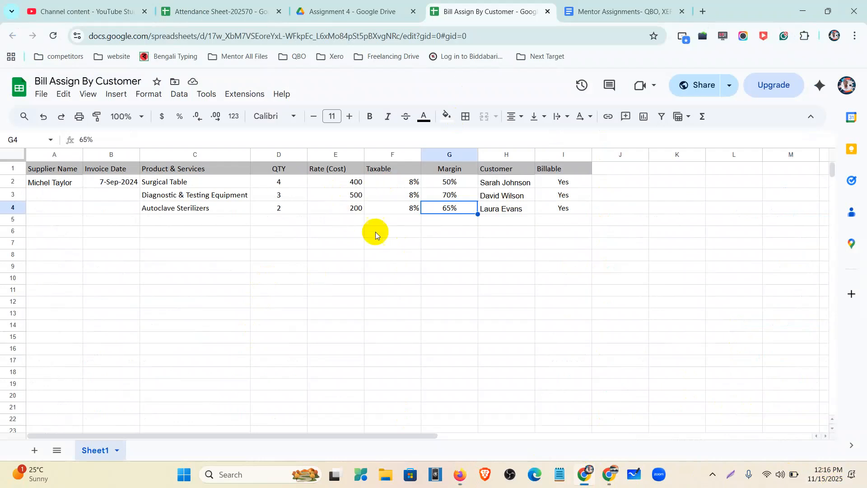
click(585, 12)
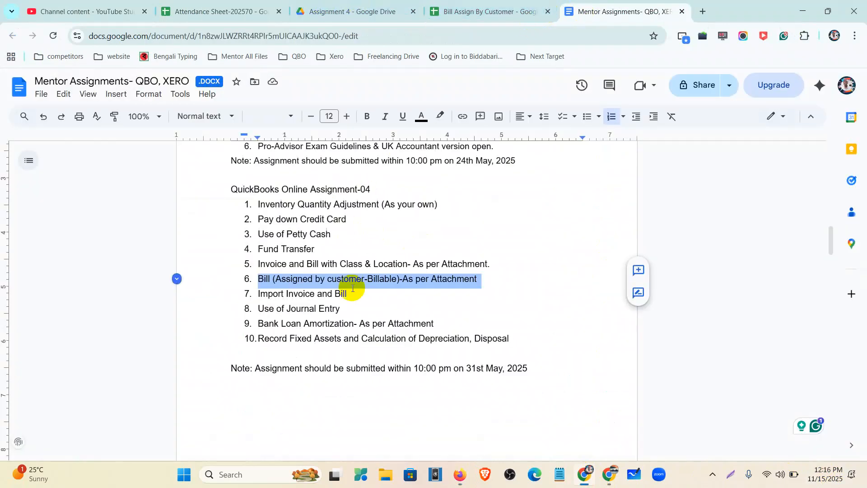
drag(348, 294, 256, 295)
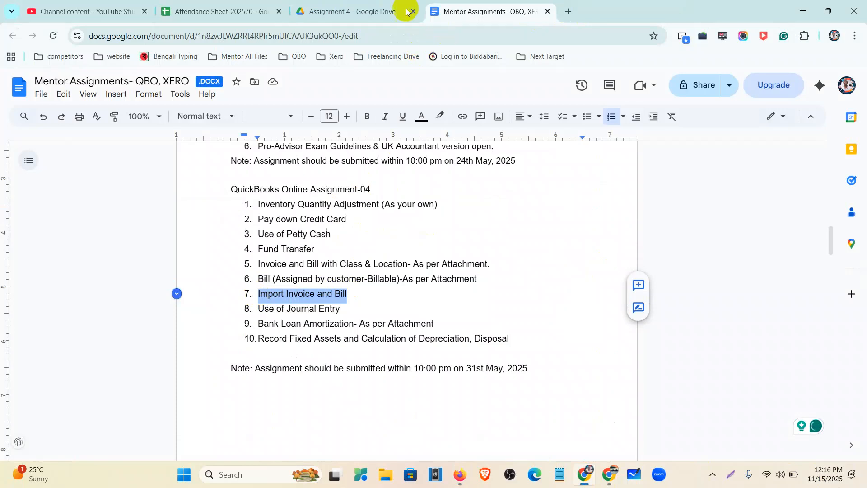
click(352, 13)
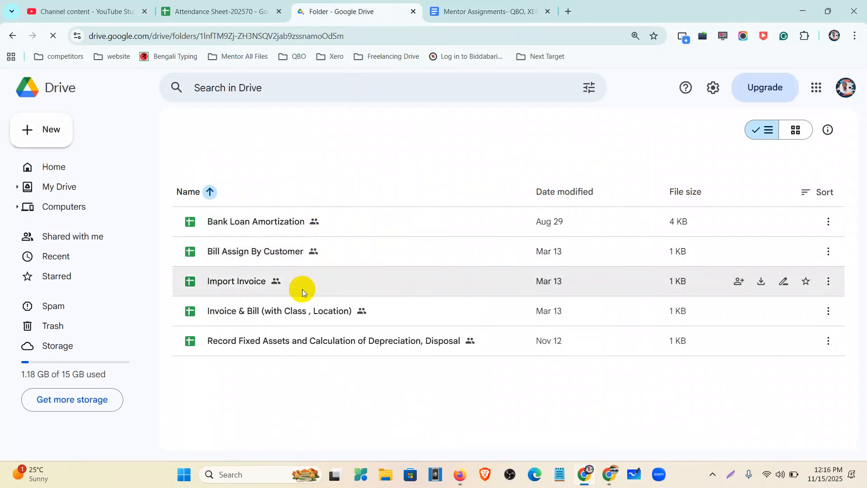
click(300, 285)
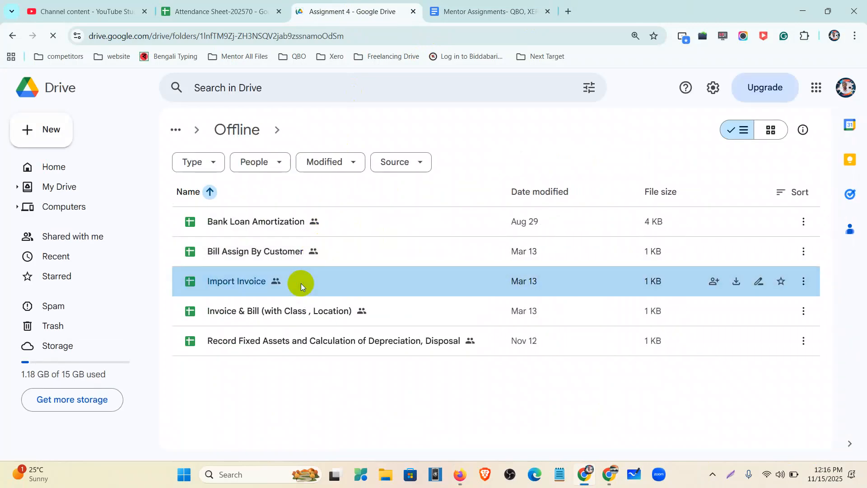
double_click(232, 283)
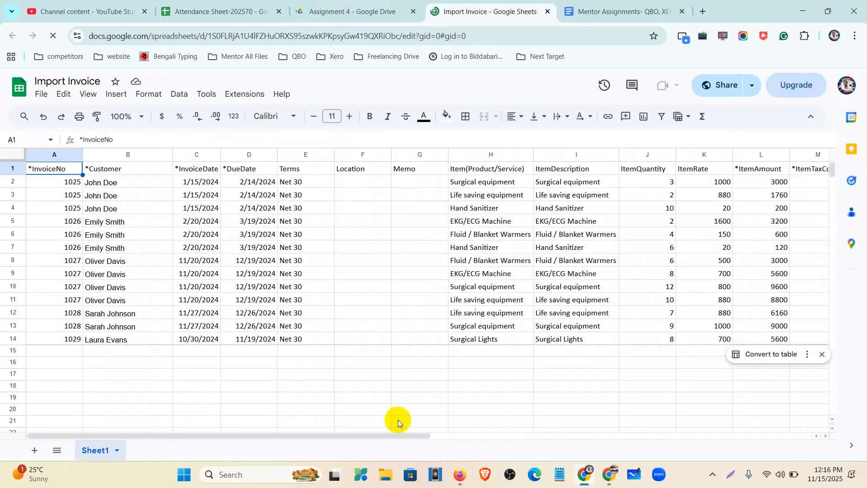
click(458, 481)
From the dashboard, go to Tools > Import data and start an Invoices import
scroll(285, 215, up, 10)
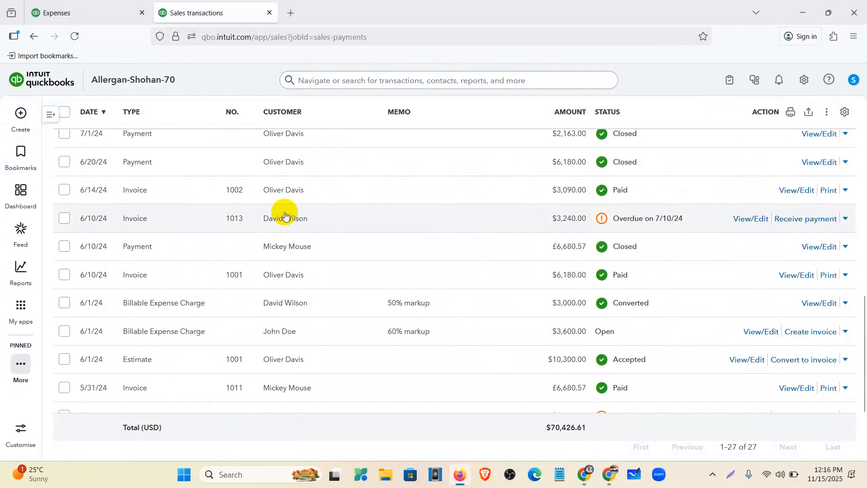
click(28, 196)
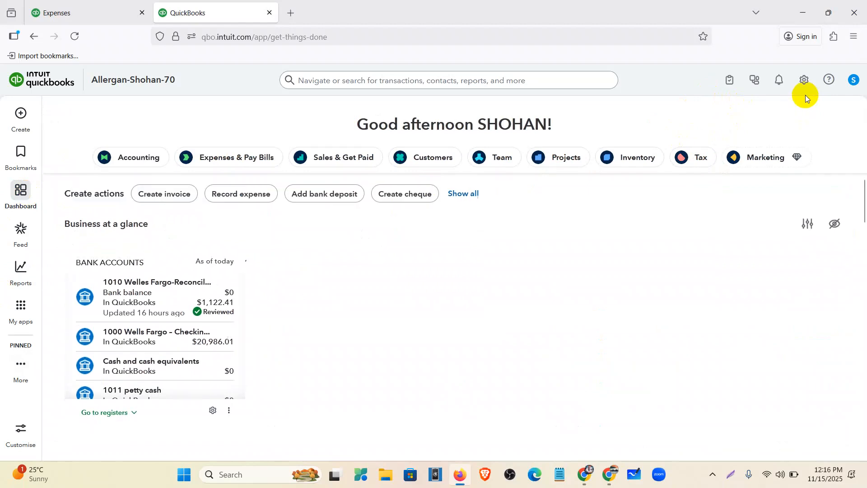
click(805, 81)
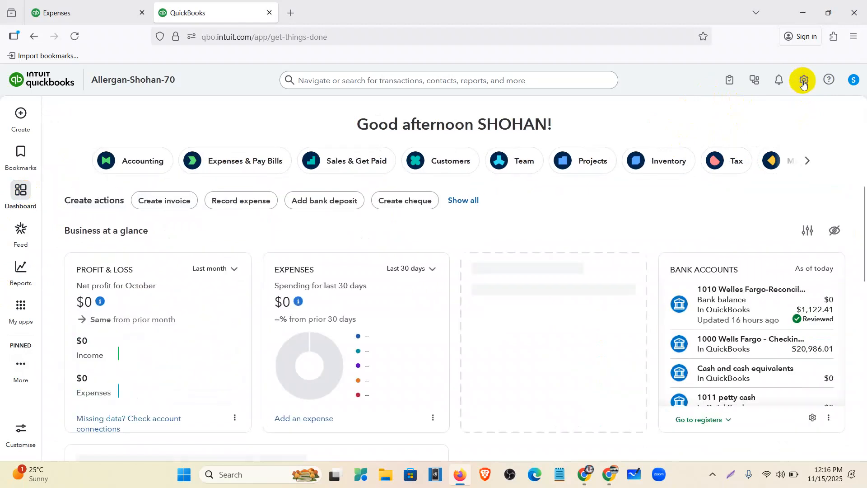
click(801, 89)
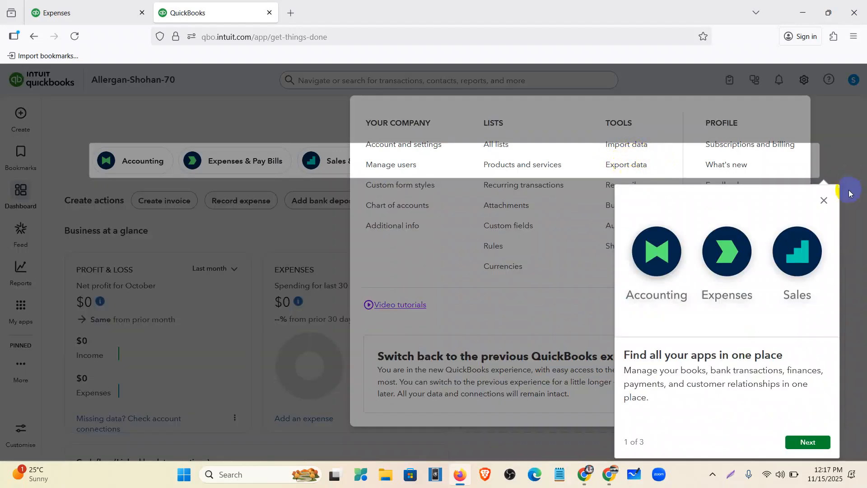
click(824, 200)
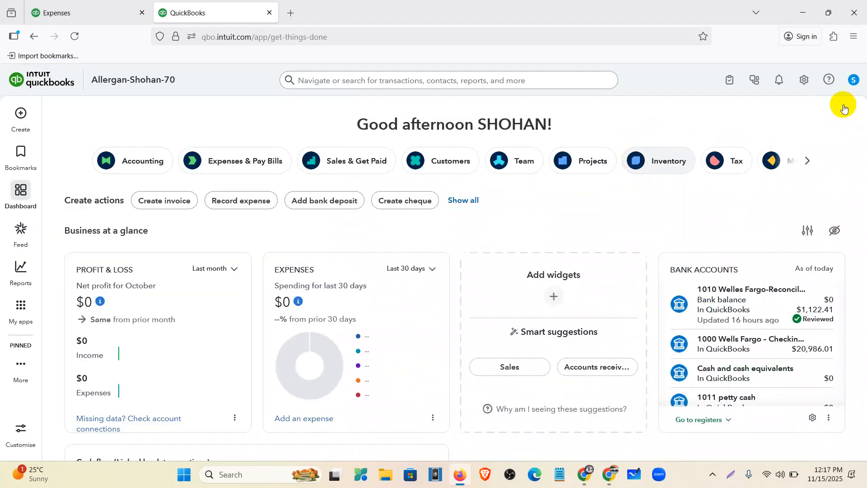
click(804, 80)
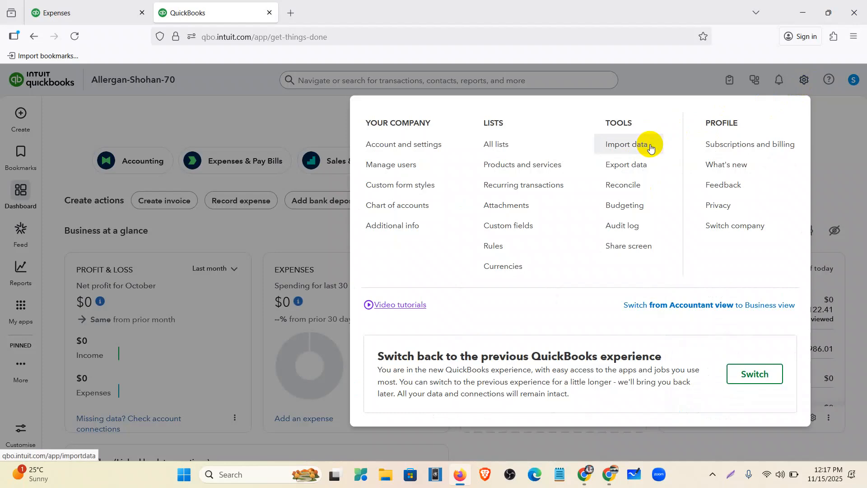
click(650, 147)
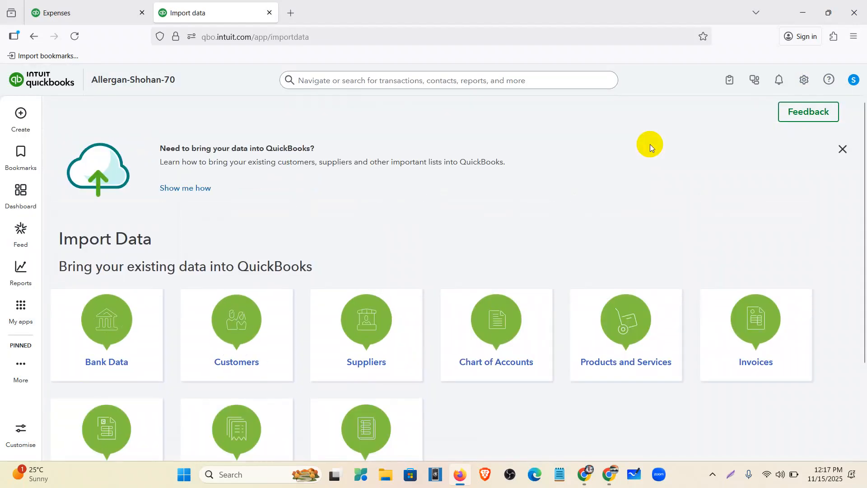
scroll(415, 198, down, 3)
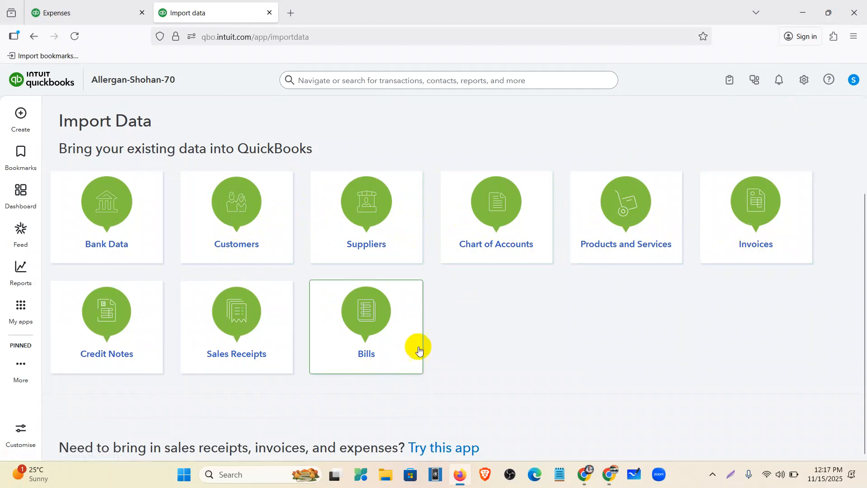
click(354, 342)
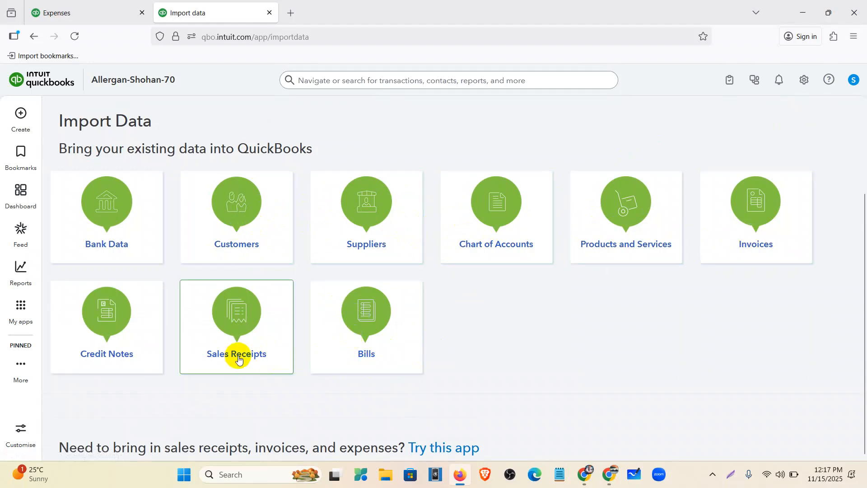
click(749, 235)
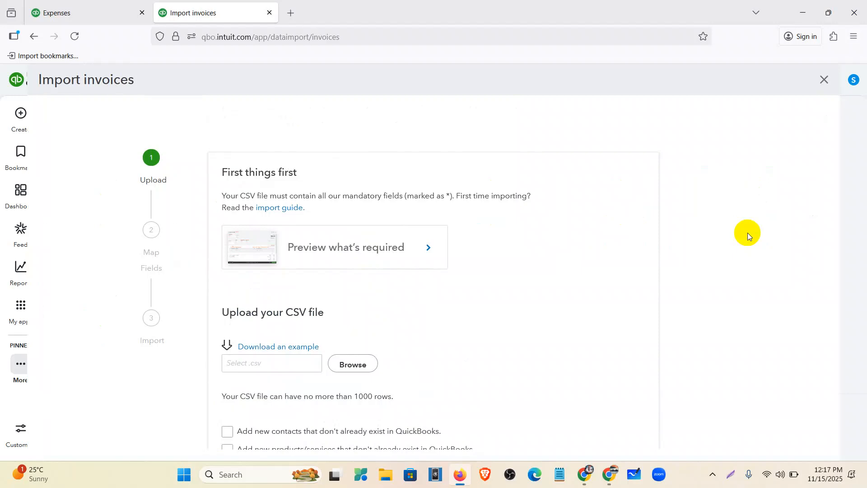
Download the example sample_invoice_import_tax_mc.csv and open it in Excel
scroll(185, 287, down, 2)
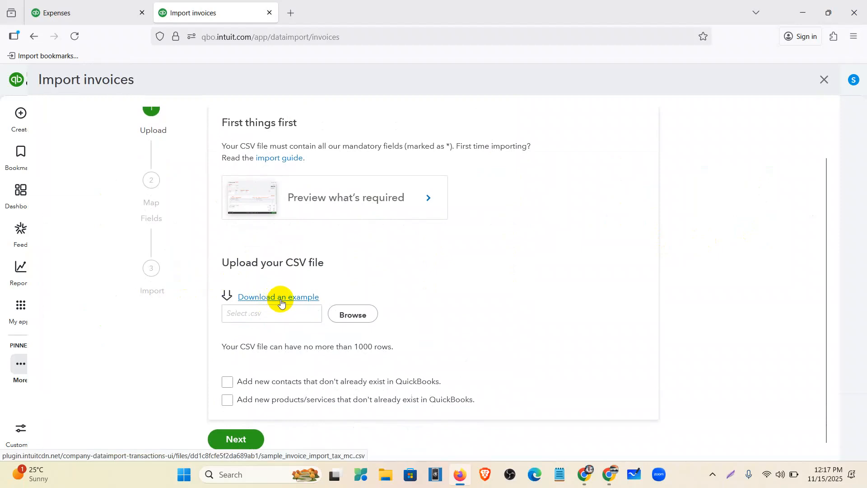
click(281, 298)
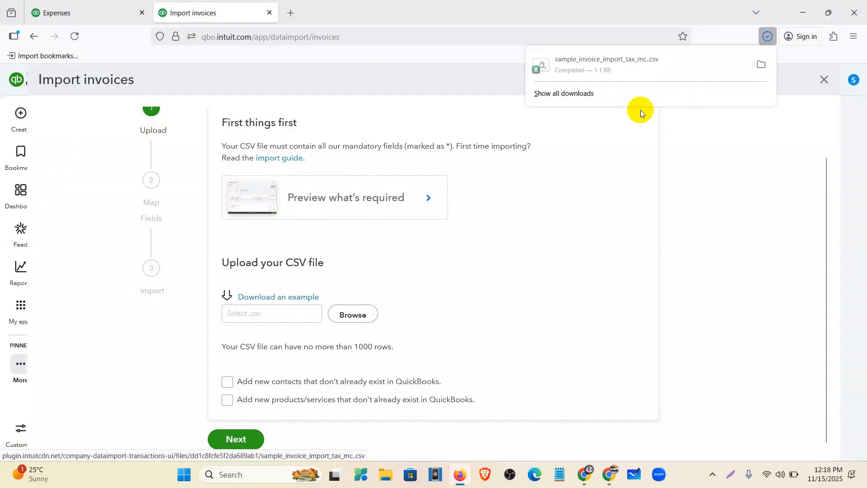
click(582, 70)
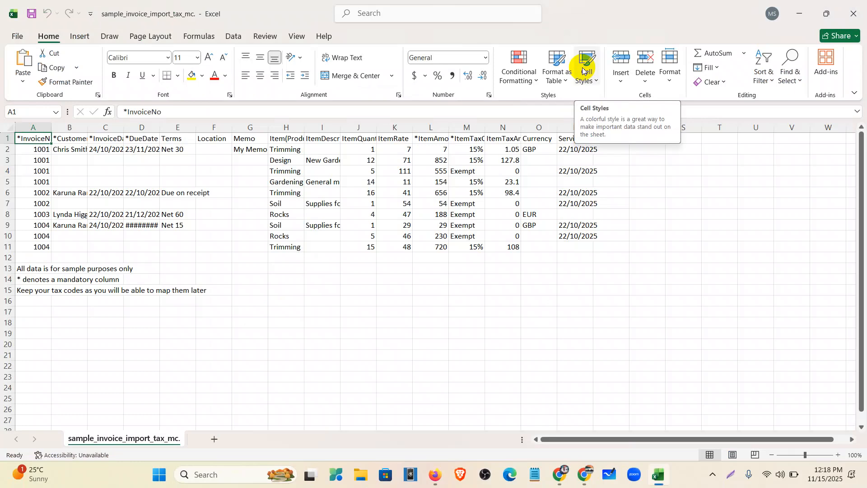
Widen columns A–C, H–I and L–M so the headers read in full
double_click(88, 127)
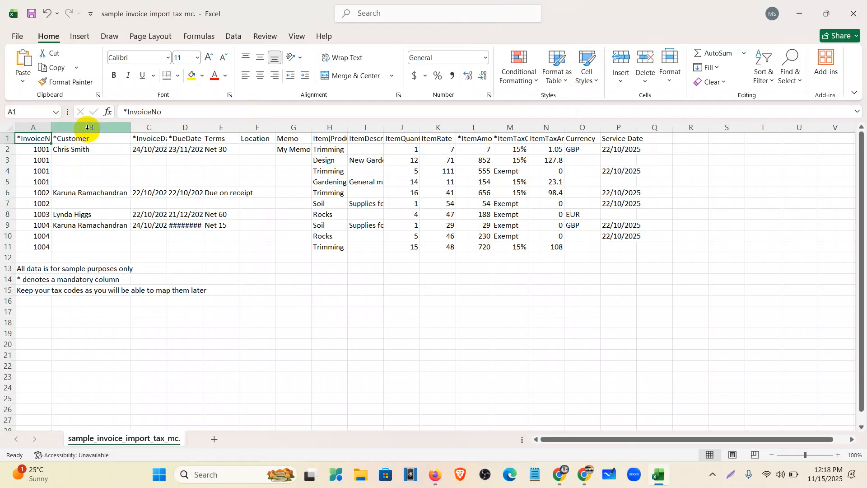
double_click(53, 126)
drag(212, 126, 61, 128)
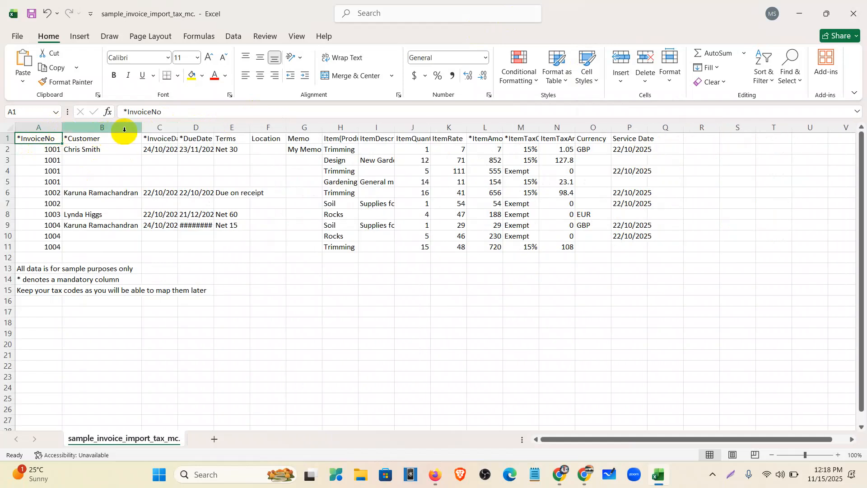
drag(178, 130, 304, 130)
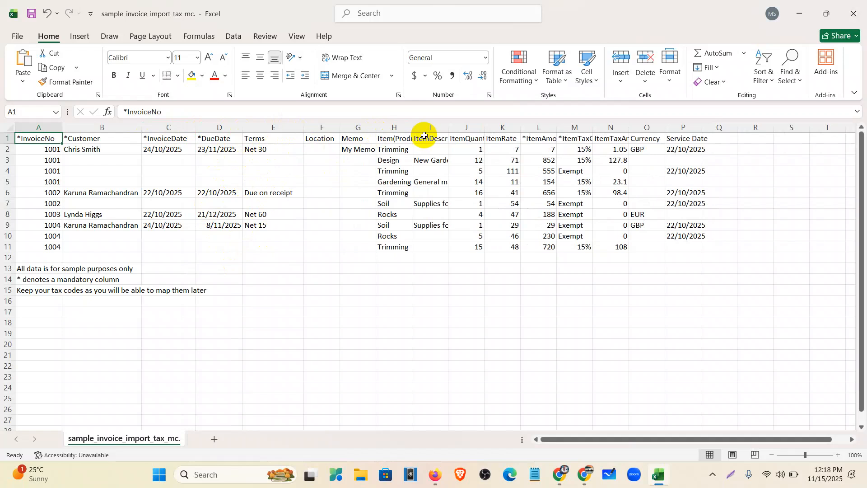
drag(412, 129, 567, 132)
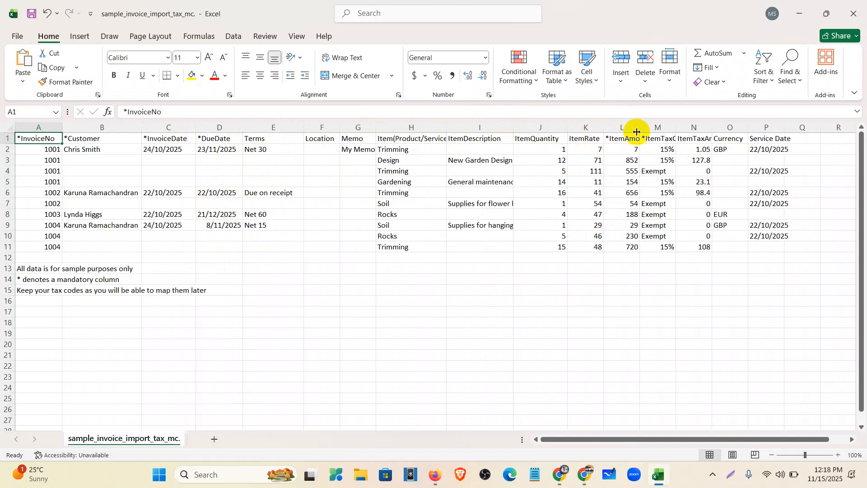
drag(638, 129, 776, 128)
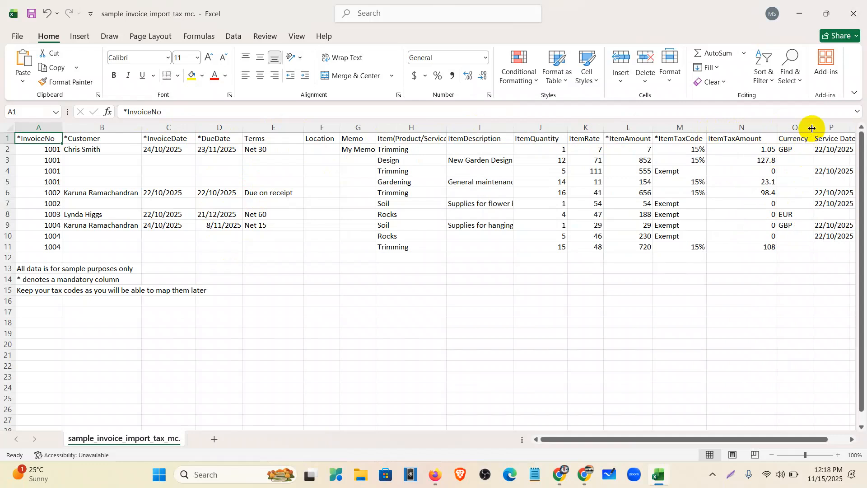
drag(768, 441, 731, 430)
Select the item names H2:H11, the column M tax codes, and customers B2:B11
drag(416, 149, 420, 242)
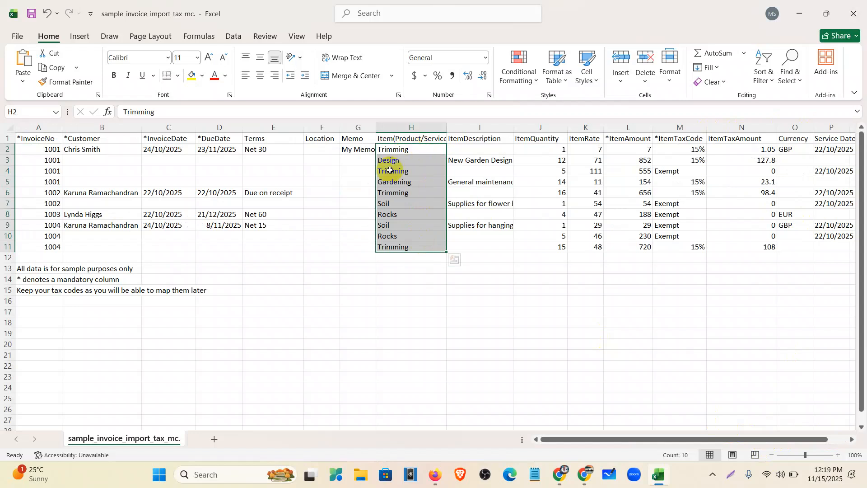
drag(688, 150, 688, 255)
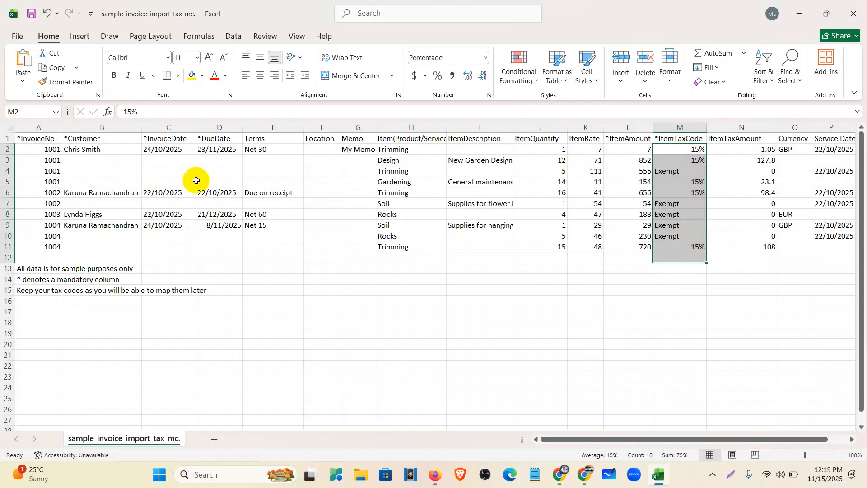
drag(400, 149, 397, 246)
drag(677, 152, 677, 252)
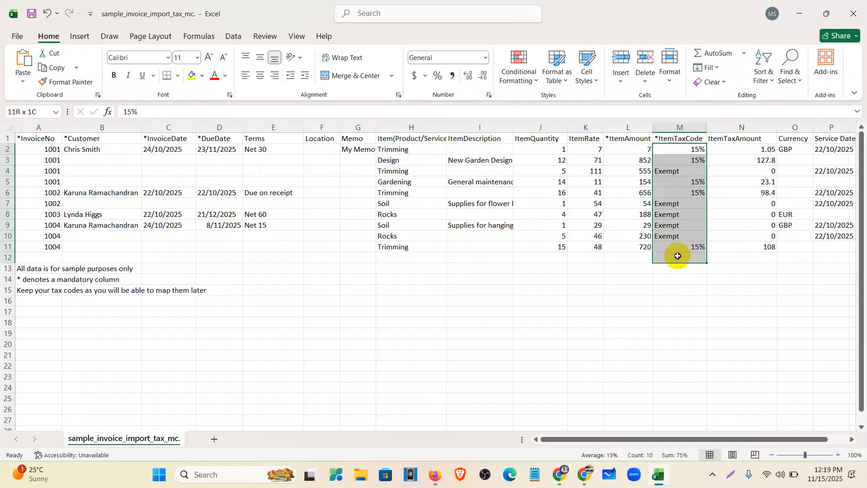
drag(120, 150, 116, 254)
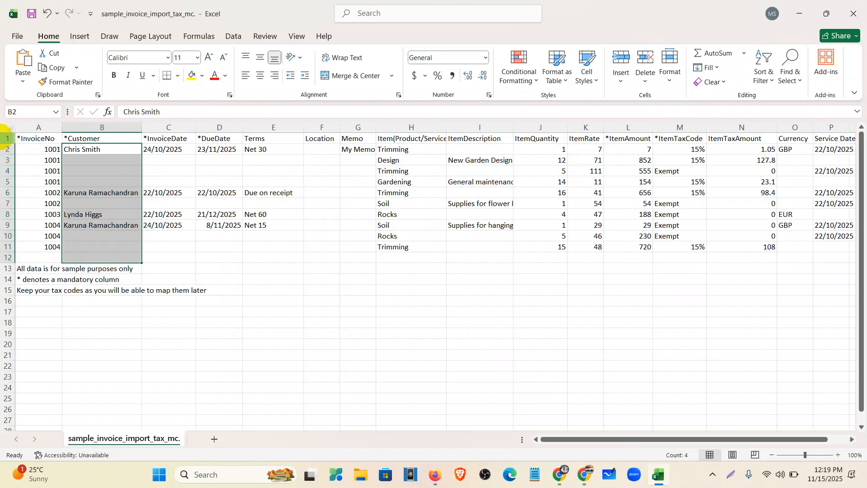
Clear the contents of the sample invoice rows in Excel
click(5, 144)
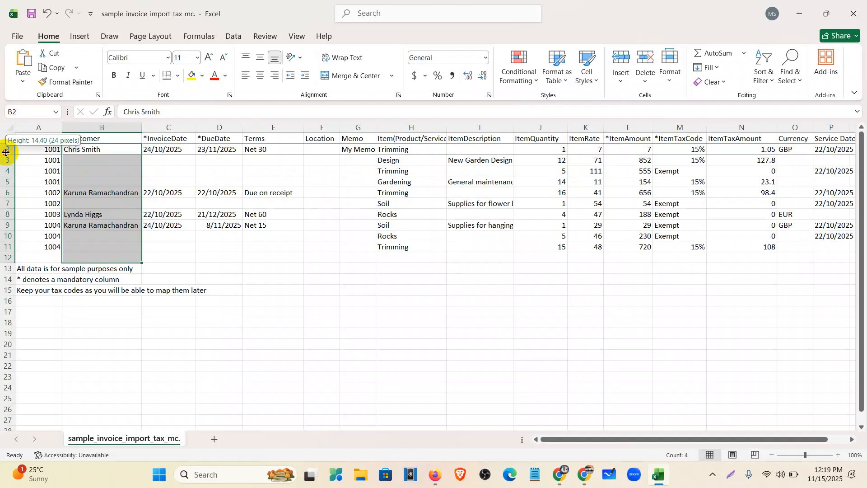
drag(4, 151, 5, 289)
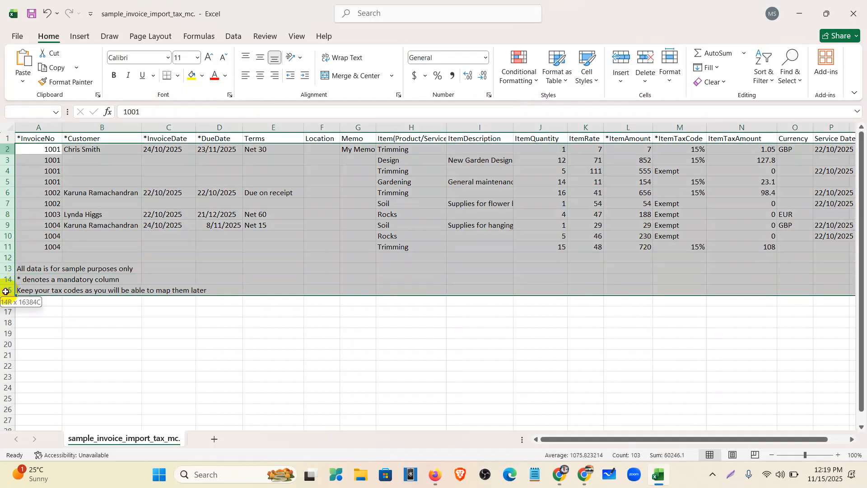
right_click(8, 217)
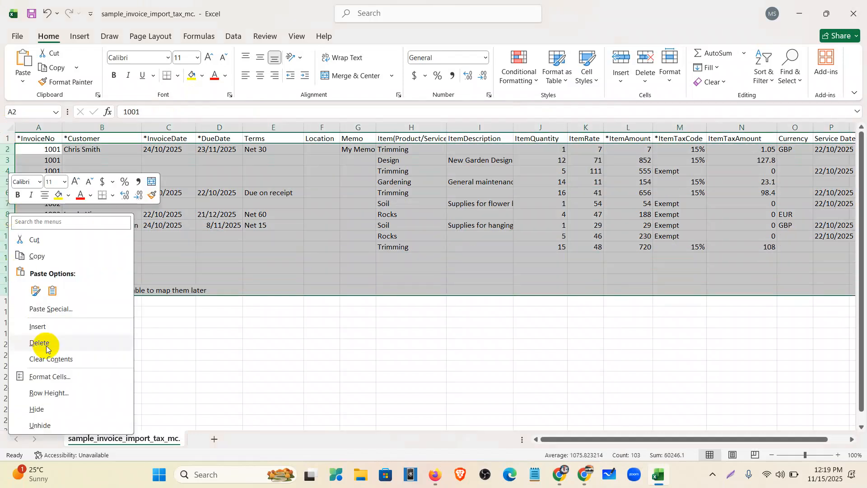
click(45, 360)
click(42, 151)
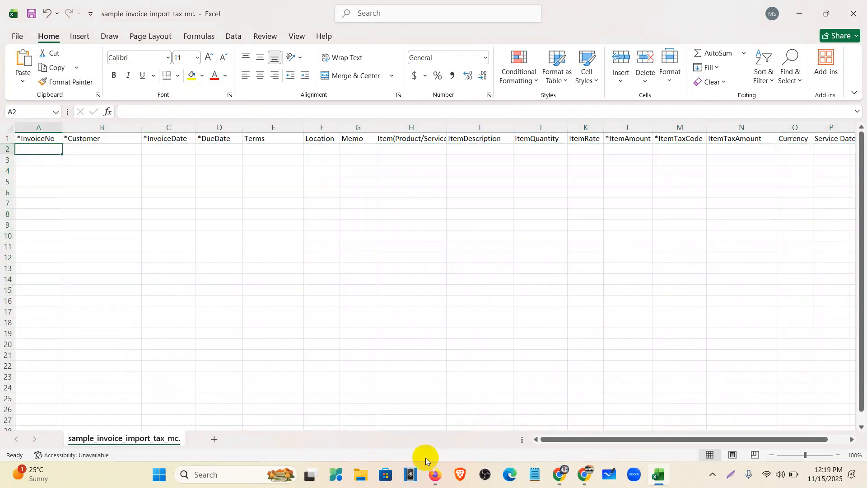
Copy rows 2–14 from the Import Invoice Google Sheet and paste them at A2
click(559, 482)
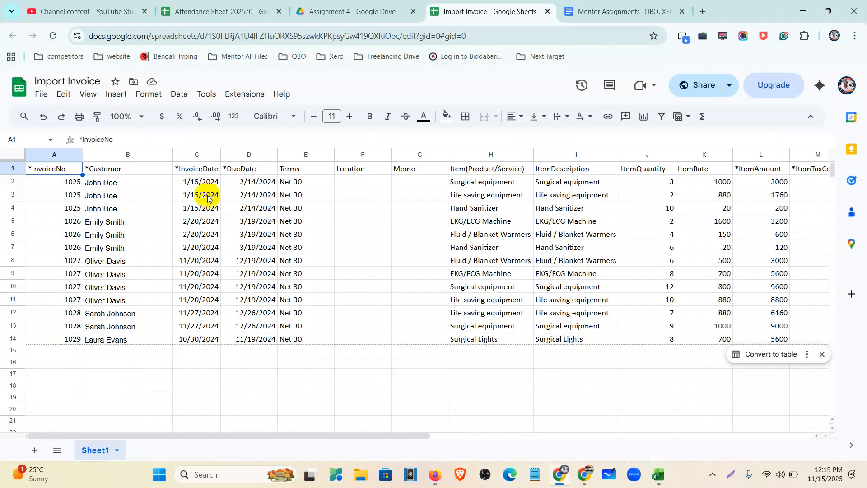
click(9, 182)
drag(16, 181, 18, 334)
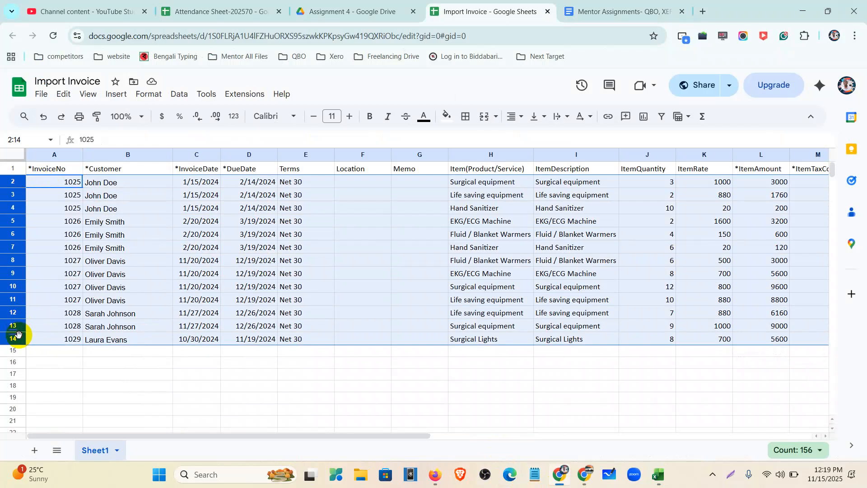
click(658, 474)
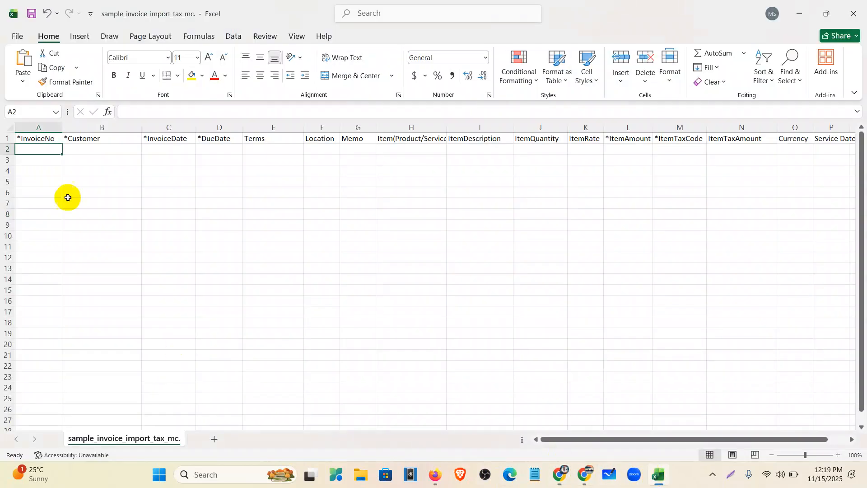
key(ctrl+v)
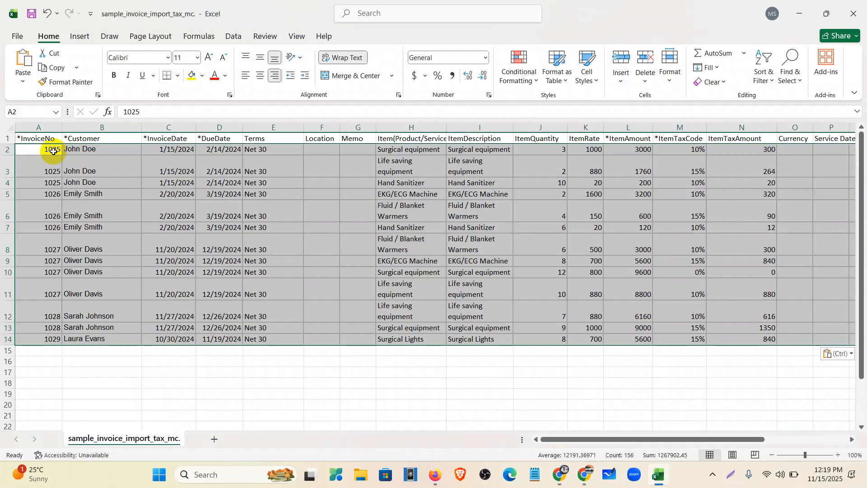
Check the ItemAmount, ItemTaxCode, DueDate, InvoiceDate and Customer column headings
click(659, 383)
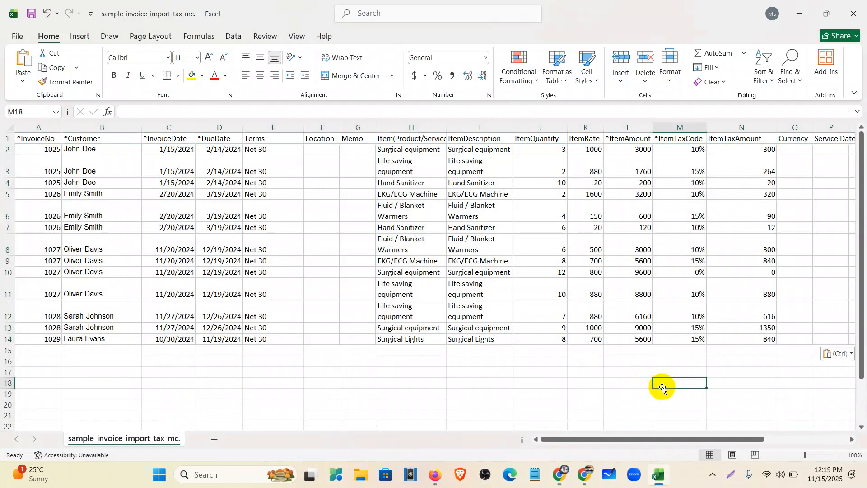
mouse_move(687, 440)
mouse_down()
mouse_move(743, 438)
mouse_move(691, 437)
mouse_move(694, 426)
mouse_up()
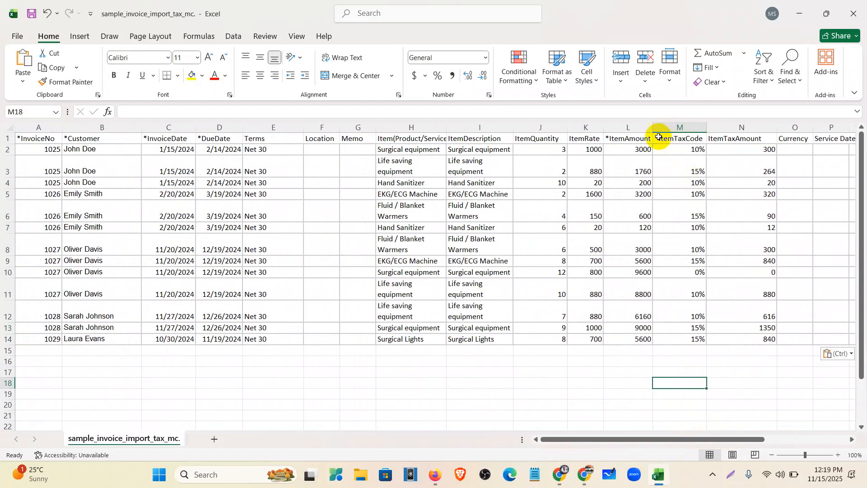
click(627, 136)
click(681, 136)
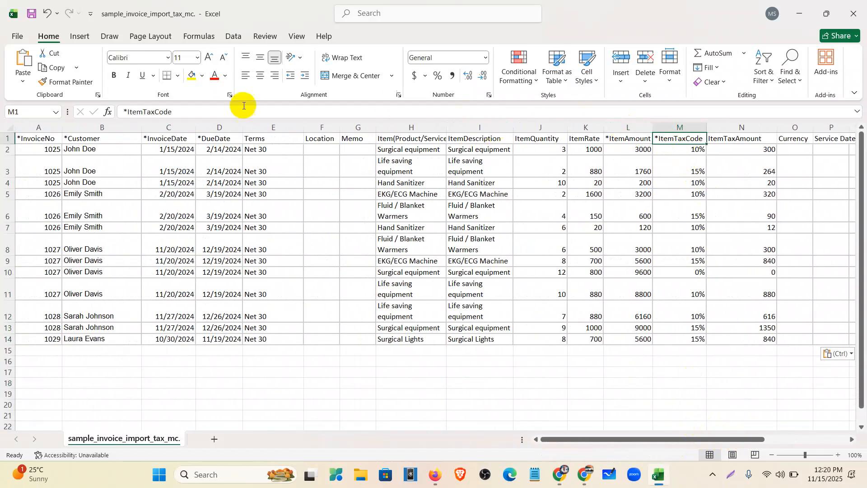
click(220, 136)
click(174, 137)
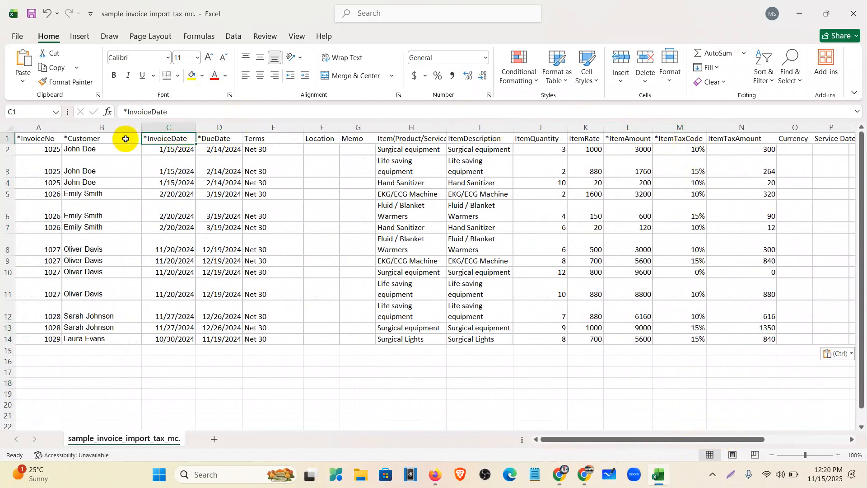
click(114, 139)
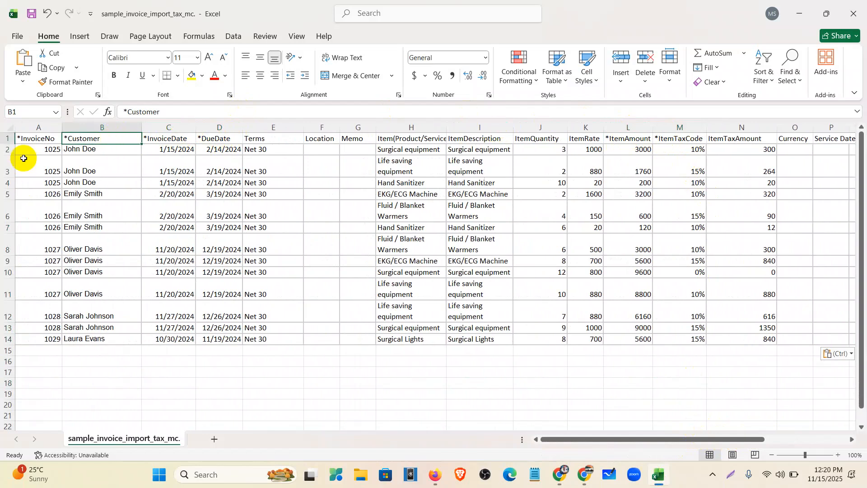
Review the rows of invoices 1025, 1026, 1027 and 1029, then close Excel
drag(7, 149, 0, 179)
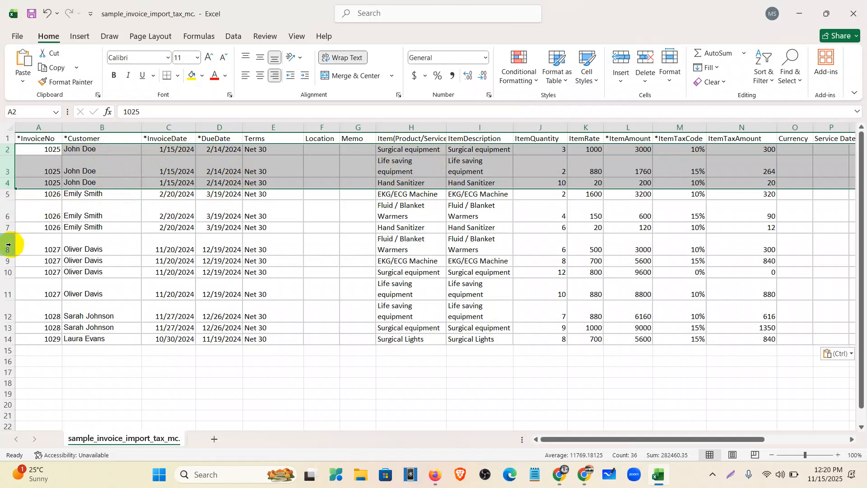
drag(7, 194, 7, 215)
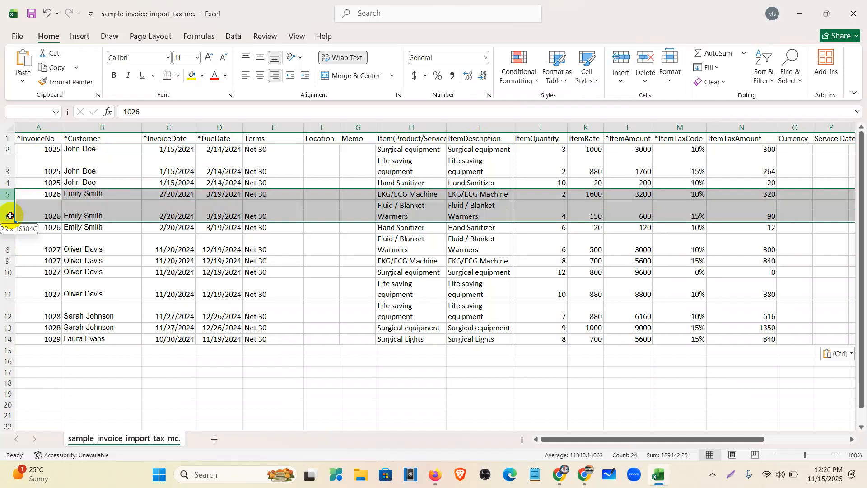
drag(8, 244, 5, 329)
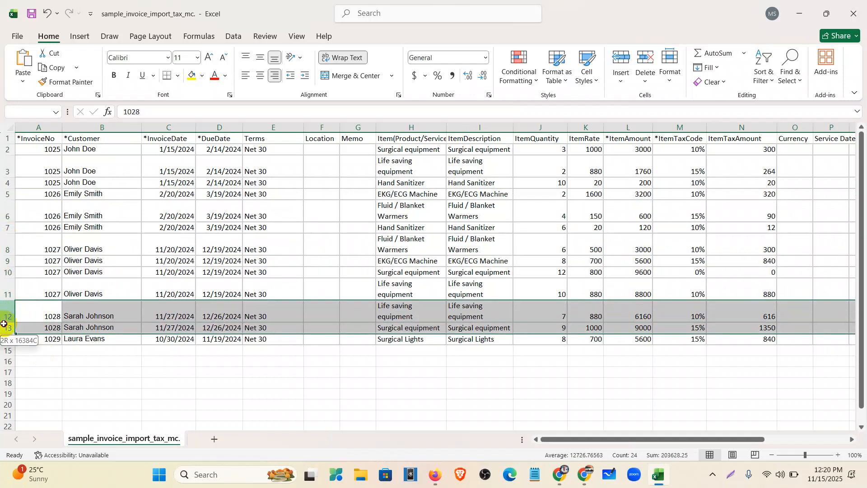
click(2, 341)
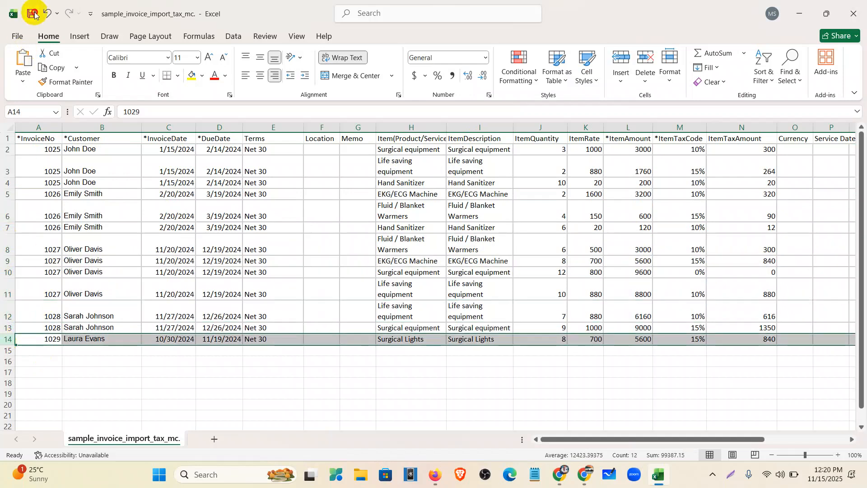
click(854, 14)
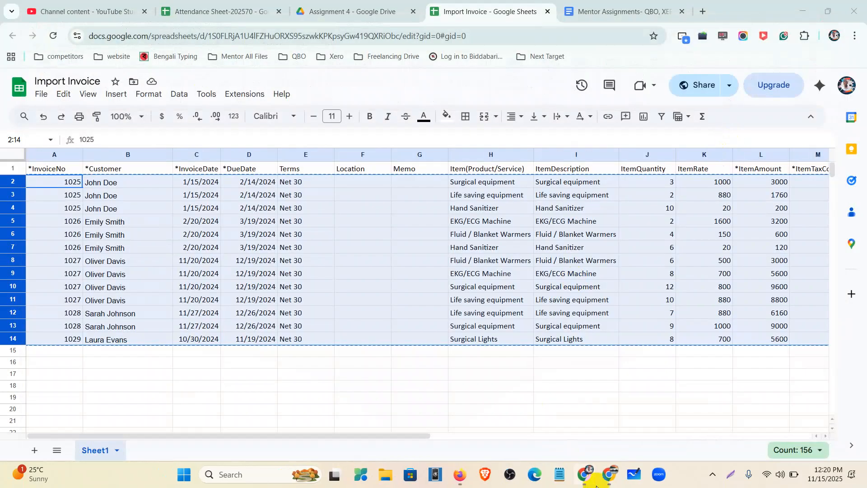
click(460, 474)
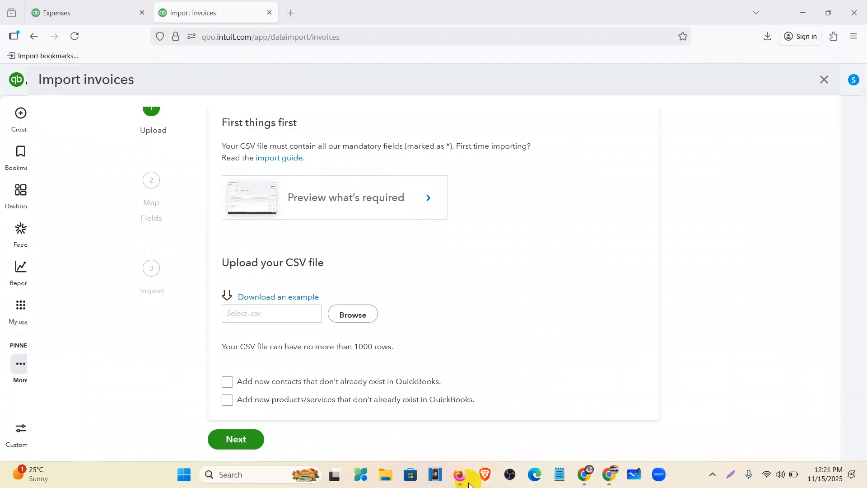
Attach the sample_invoice_import_tax CSV from the Downloads folder
click(355, 316)
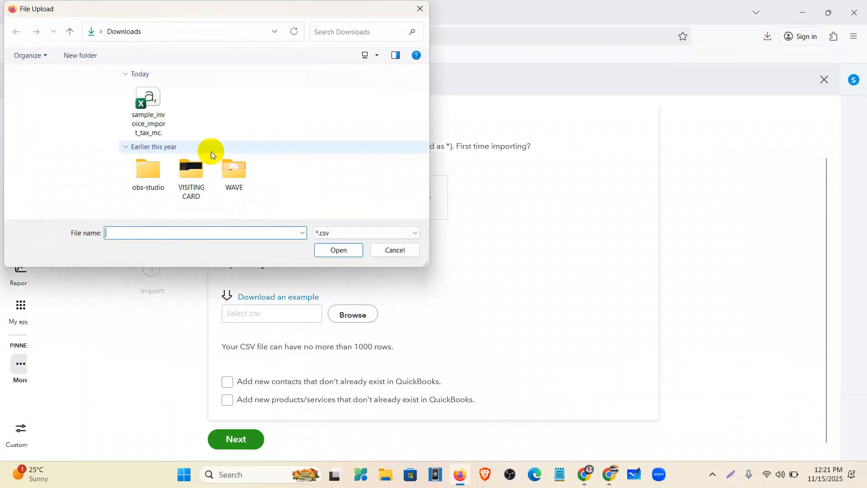
click(68, 111)
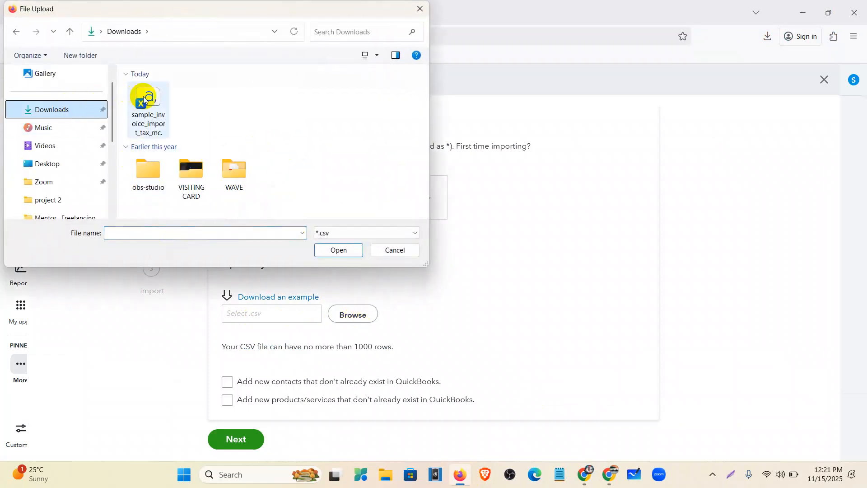
click(143, 101)
click(339, 250)
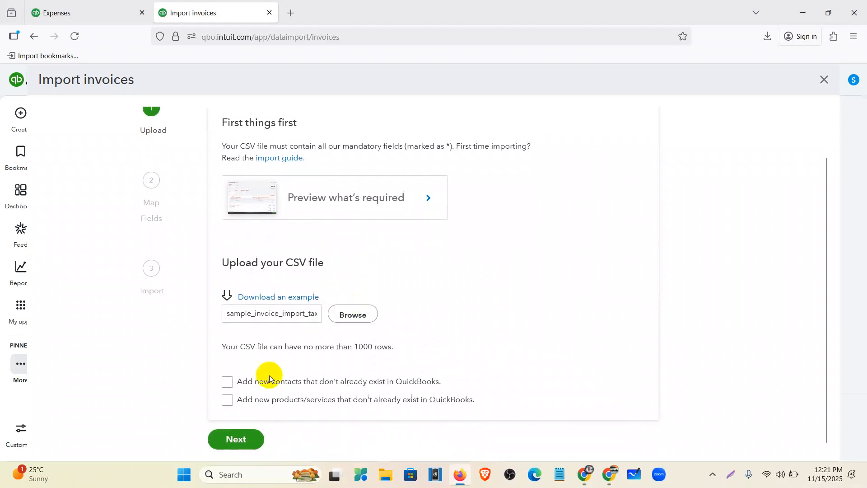
Note the 1000-row import limit and continue to field mapping
drag(220, 351, 413, 358)
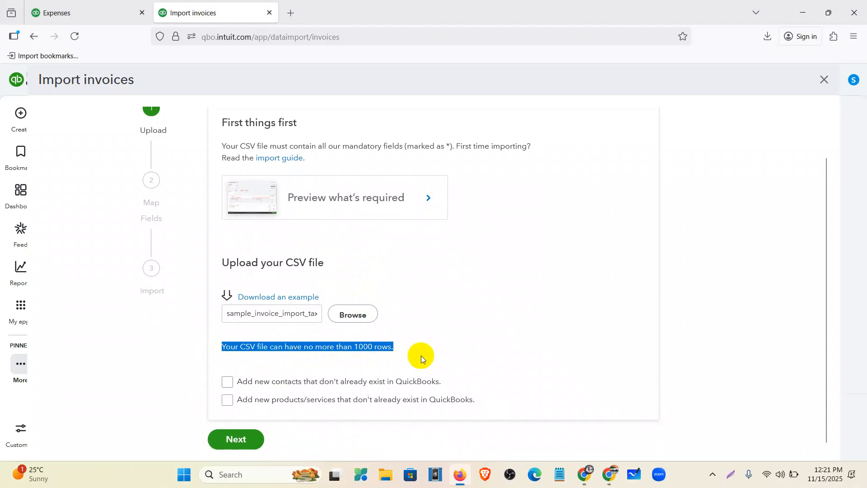
click(787, 467)
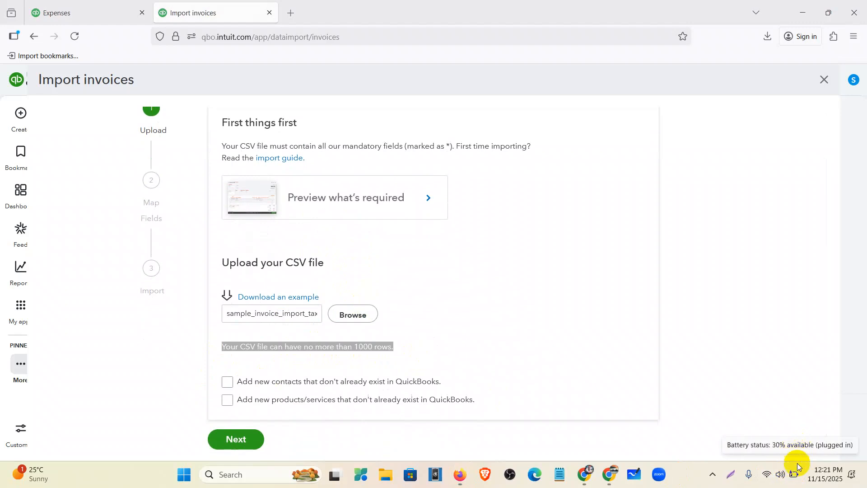
click(400, 342)
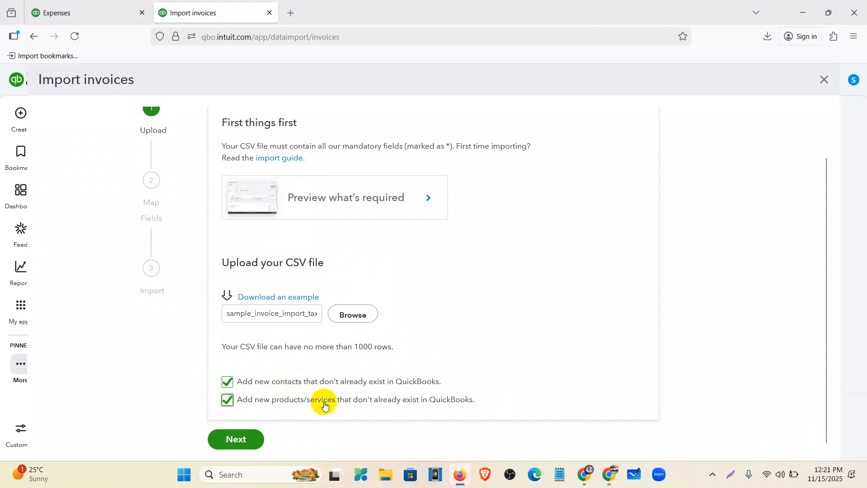
click(237, 441)
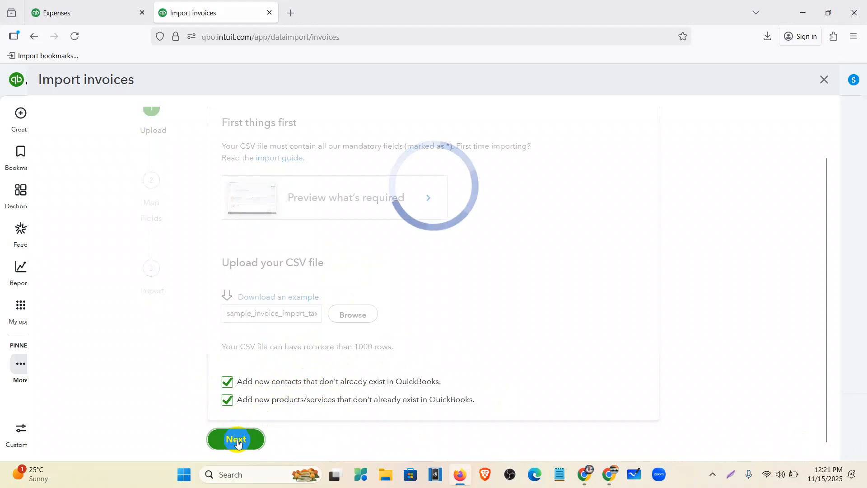
Map invoice dates as M/D/YYYY and item amounts as tax-exclusive, noting the 10% and 15% codes
scroll(367, 274, down, 3)
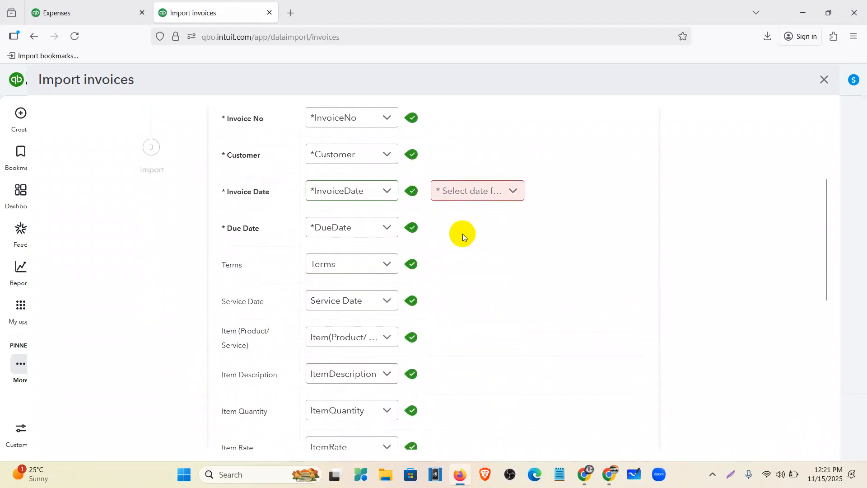
click(464, 195)
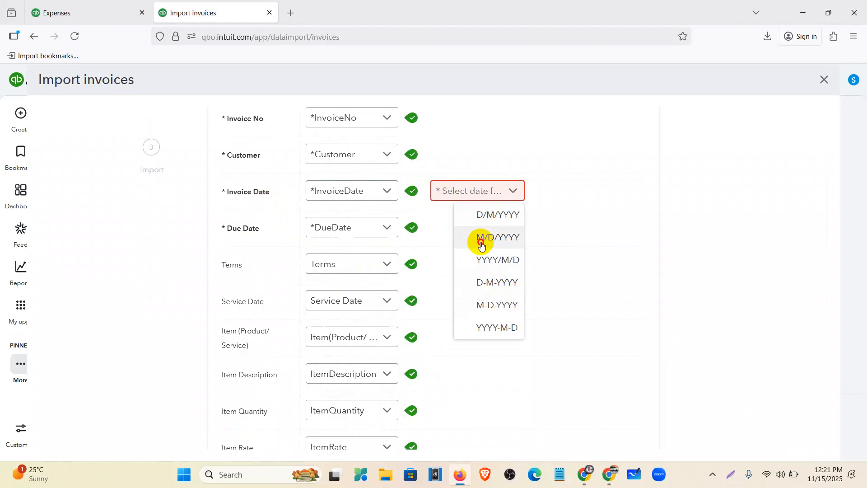
click(481, 239)
scroll(481, 258, down, 5)
click(459, 202)
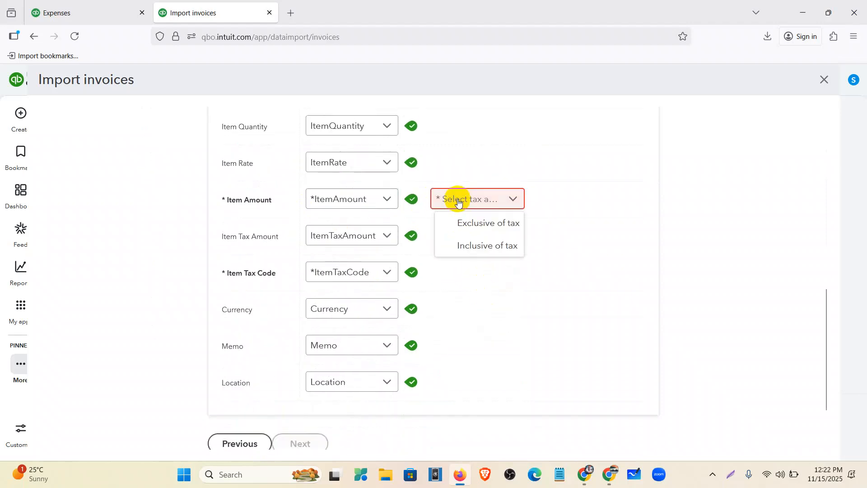
click(470, 221)
scroll(460, 234, down, 3)
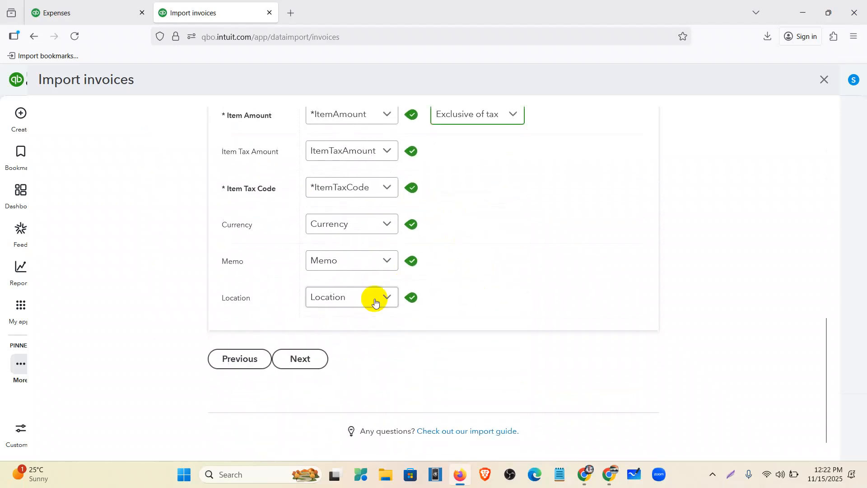
click(307, 357)
double_click(220, 251)
double_click(226, 280)
Note the 0% tax code and close the open American Ai bill
double_click(229, 307)
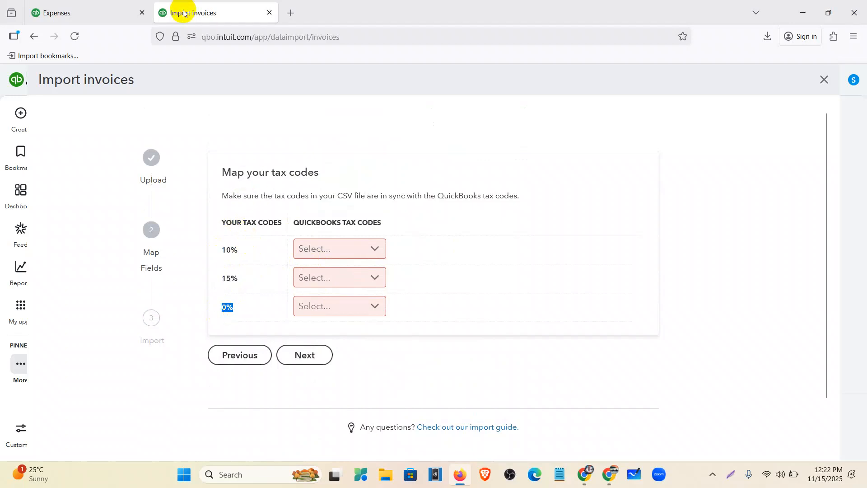
click(105, 11)
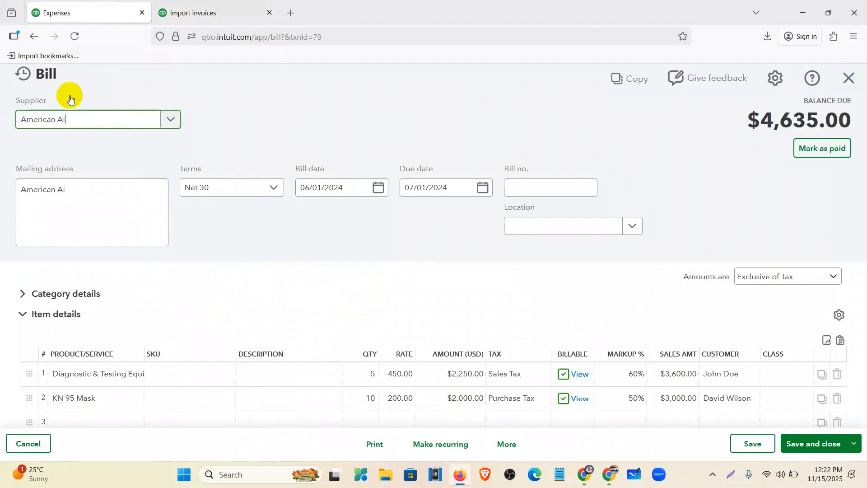
click(847, 77)
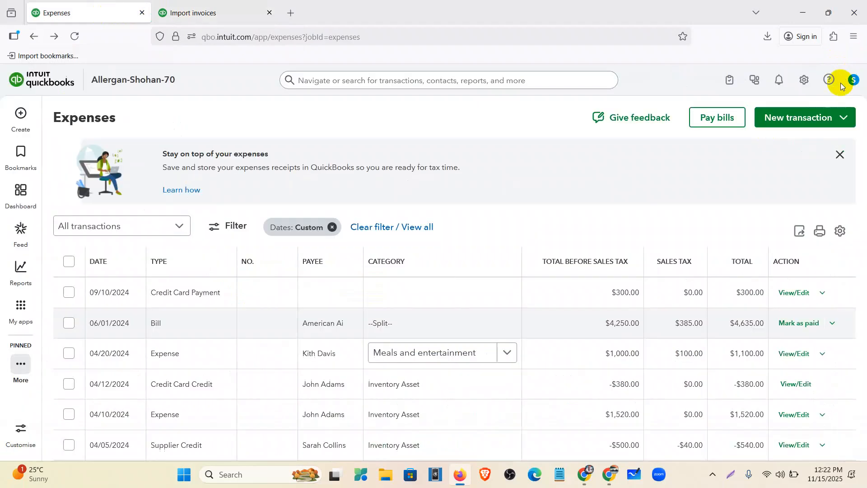
Create a new invoice and check which tax codes its line offers
click(20, 115)
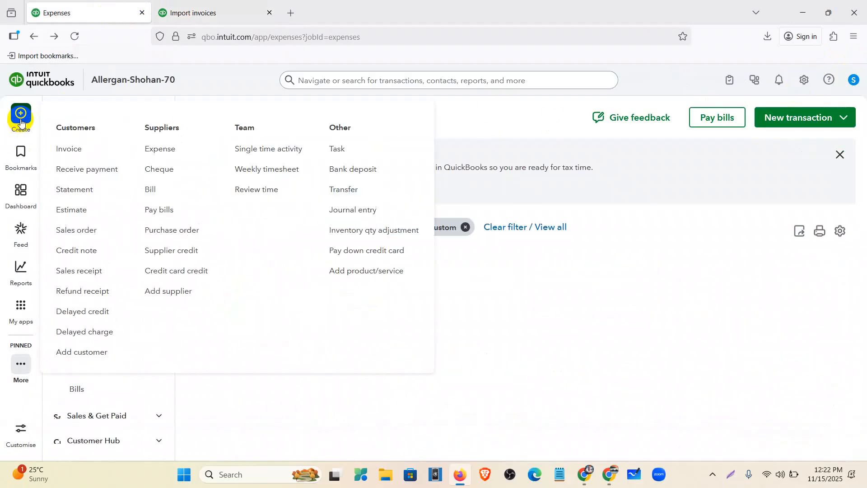
click(73, 151)
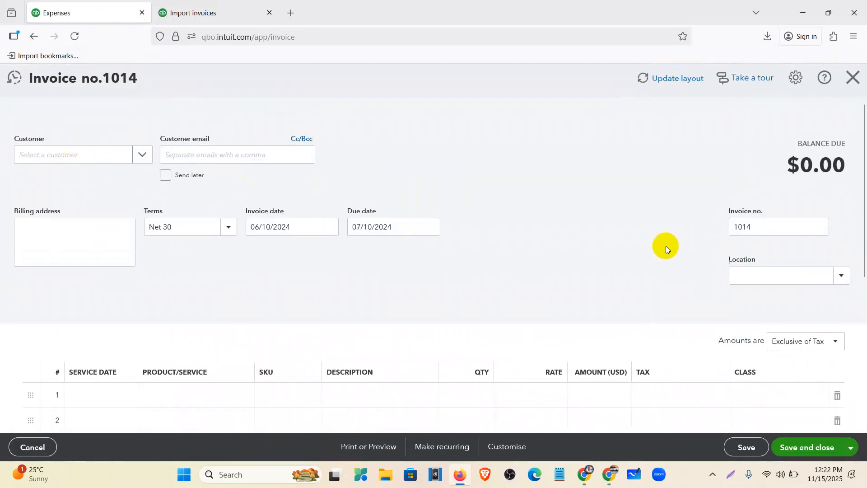
scroll(665, 246, down, 5)
click(702, 169)
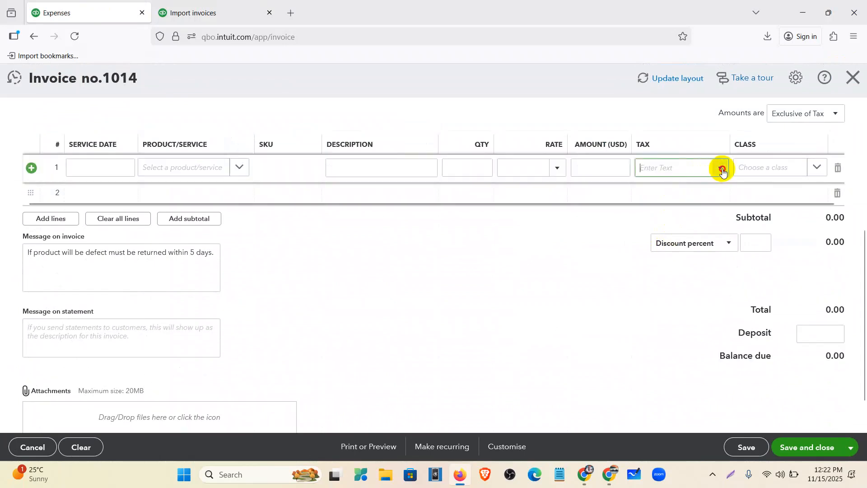
click(721, 169)
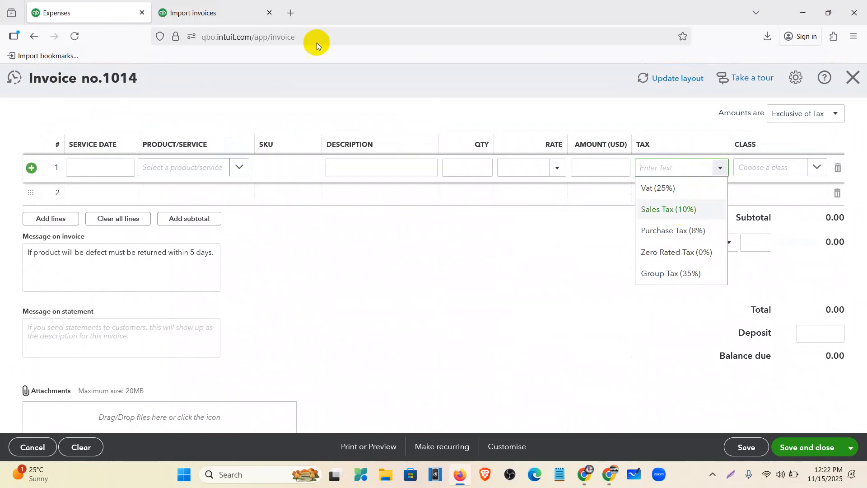
Compare against the tax-code mapping, find no 15% rate, and discard the unsaved invoice
click(209, 10)
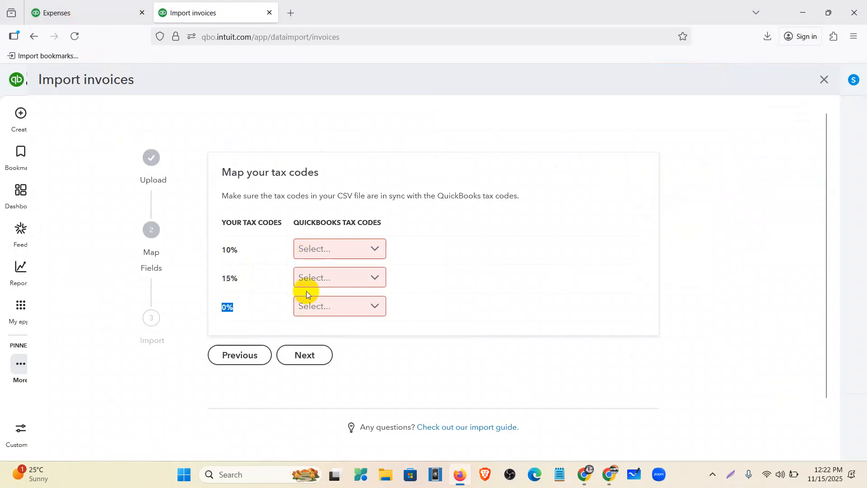
click(70, 10)
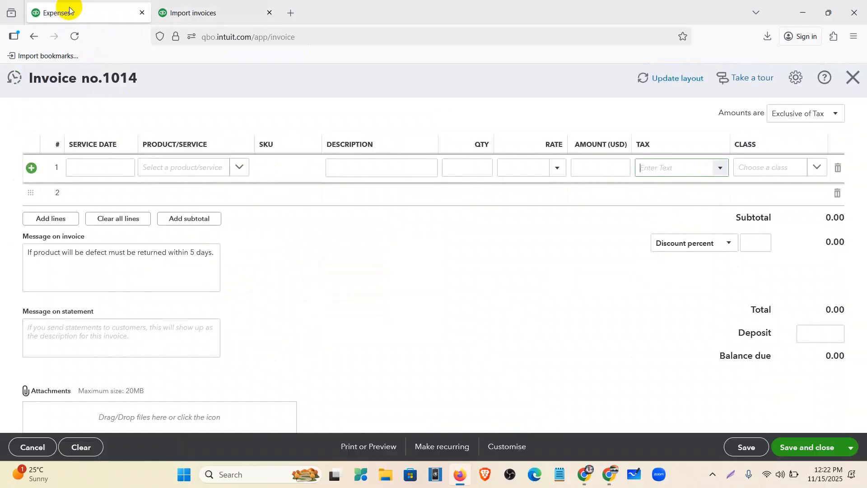
click(720, 168)
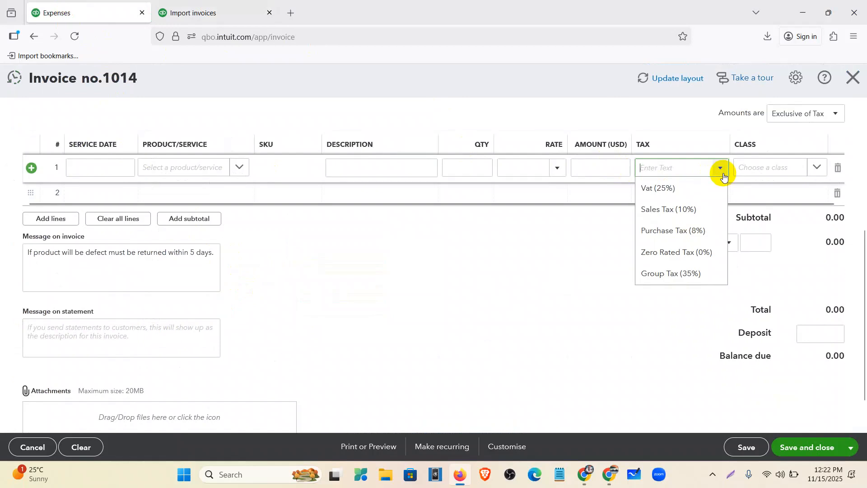
click(850, 87)
click(492, 280)
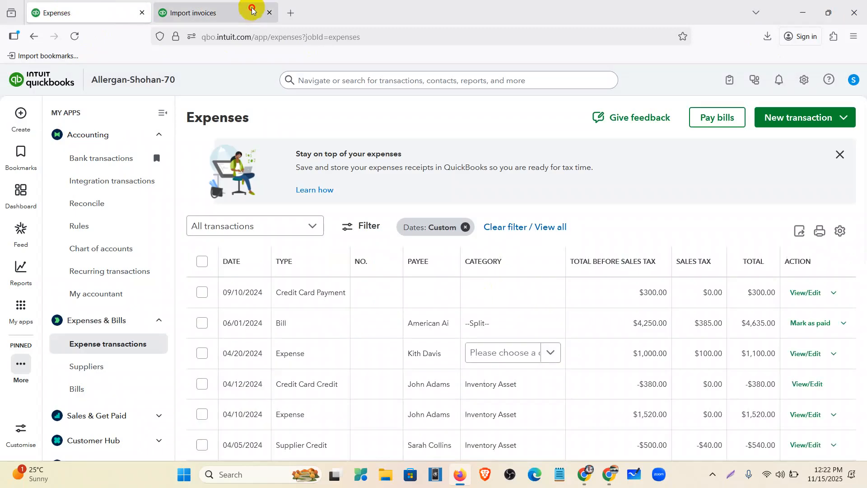
click(252, 9)
Leave the import wizard and go to the Tax overview through My apps
click(825, 79)
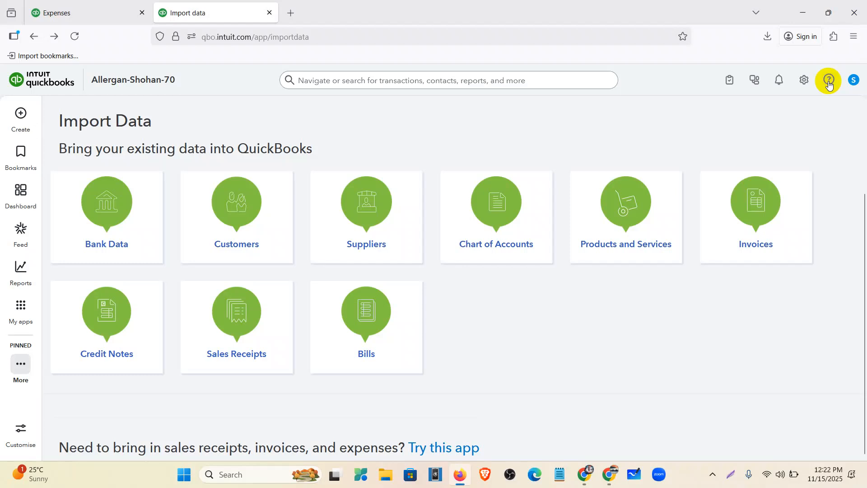
click(20, 306)
mouse_move(78, 281)
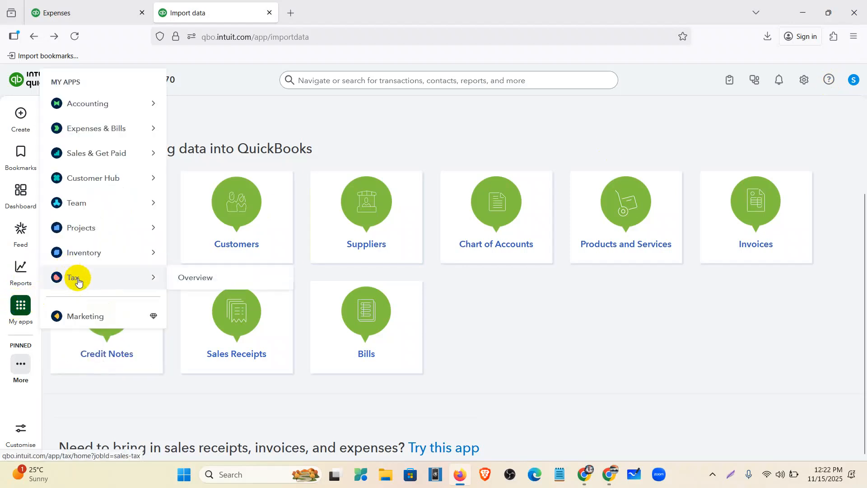
click(205, 278)
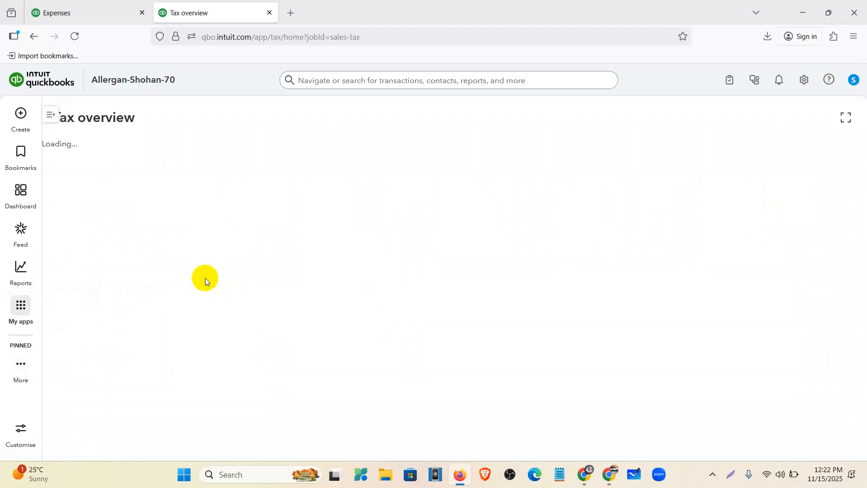
click(141, 12)
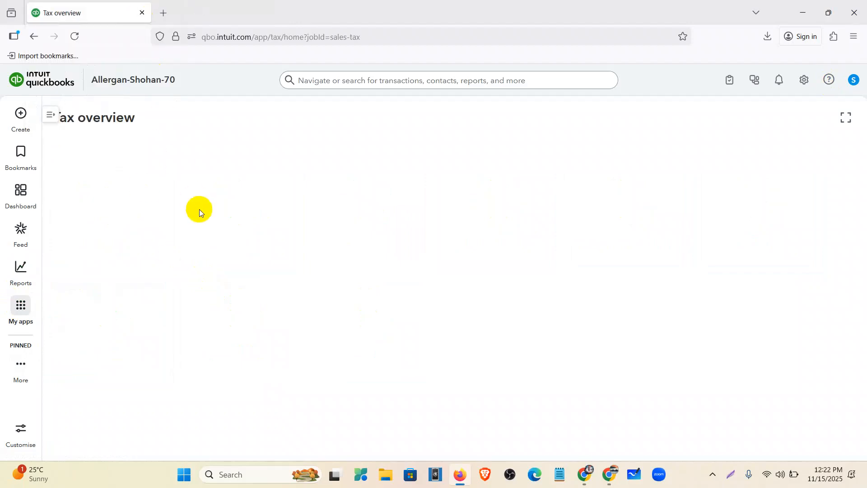
Start a custom tax named New Tax
click(808, 154)
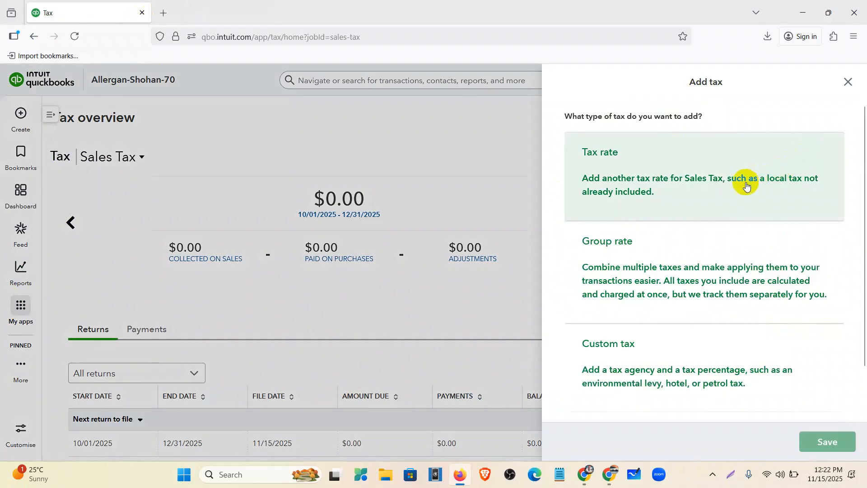
scroll(740, 203, down, 1)
click(708, 296)
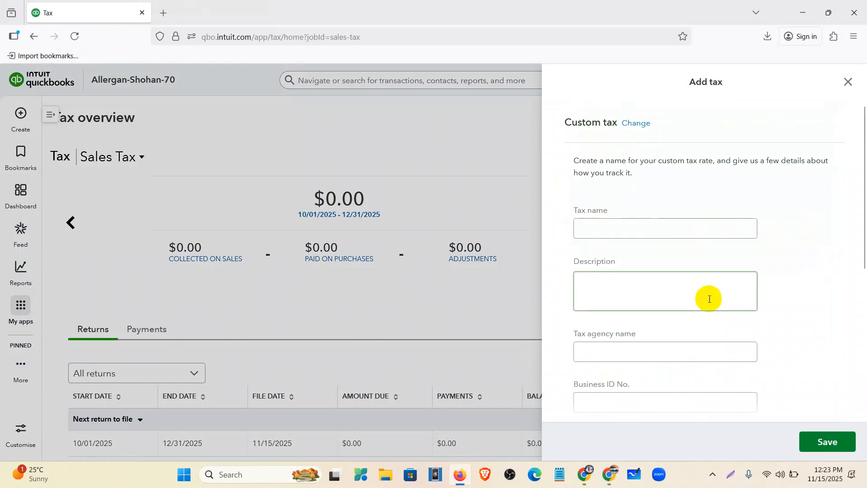
click(637, 232)
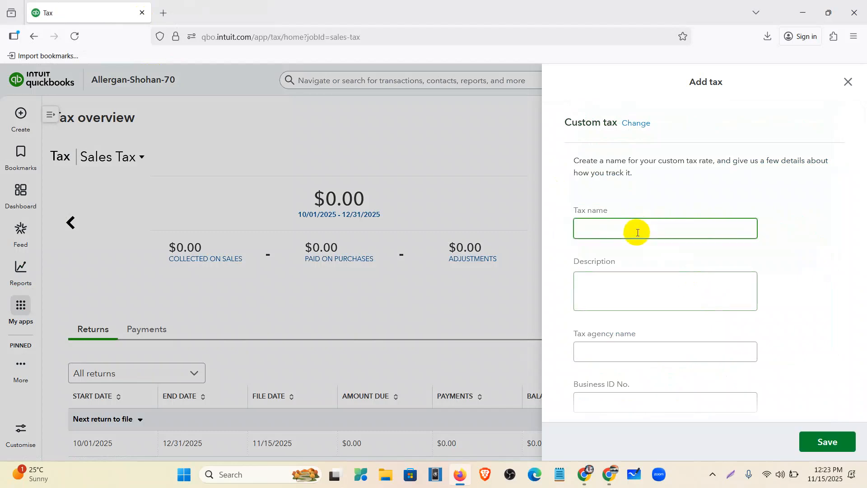
text(New Tax)
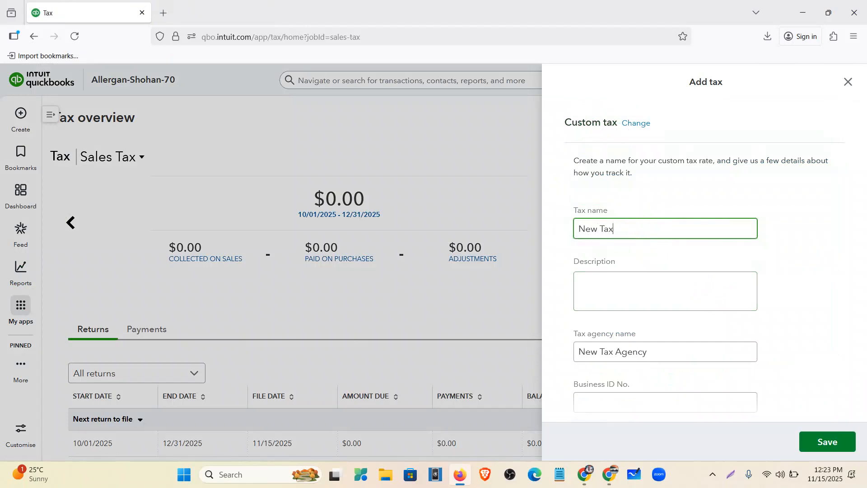
Set the tax period to start in October, filed Quarterly on a Cash basis
scroll(739, 234, down, 5)
click(606, 199)
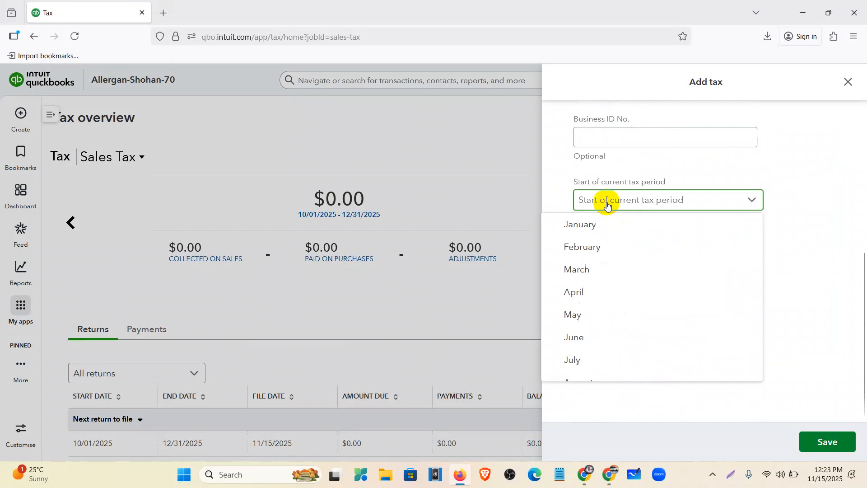
scroll(601, 292, down, 3)
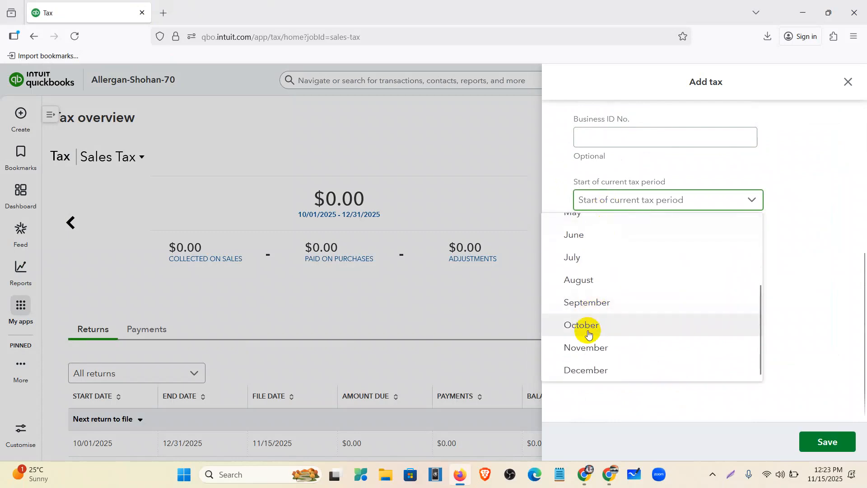
click(589, 333)
click(620, 251)
click(625, 300)
click(627, 301)
click(610, 348)
Collect 15% on sales and a reclaimable 15% on purchases, then save the tax
click(612, 336)
click(609, 370)
text(1)
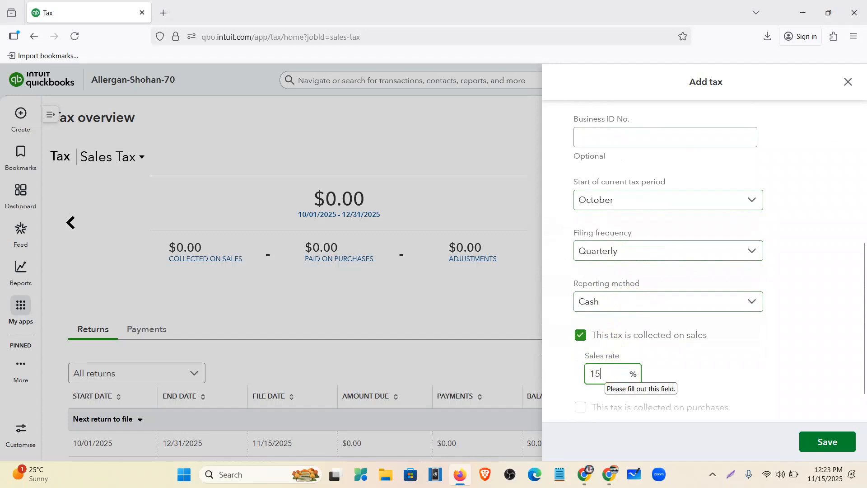
text(5)
scroll(695, 339, down, 1)
click(683, 367)
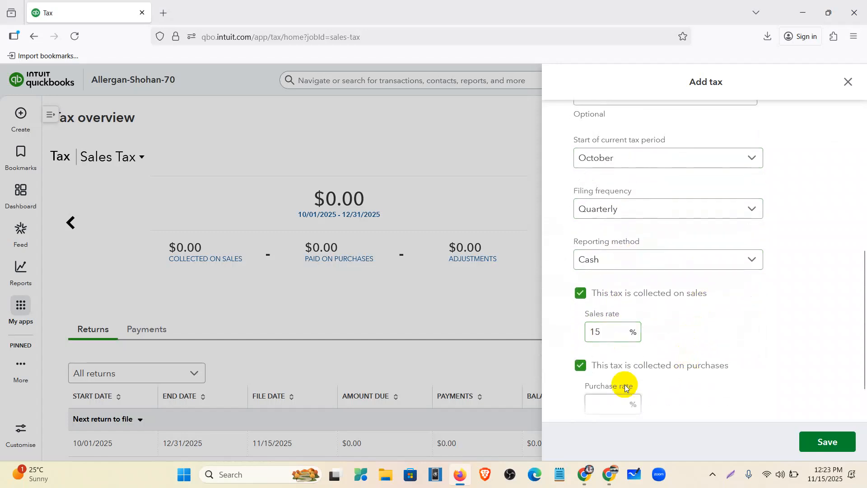
click(590, 403)
text(15)
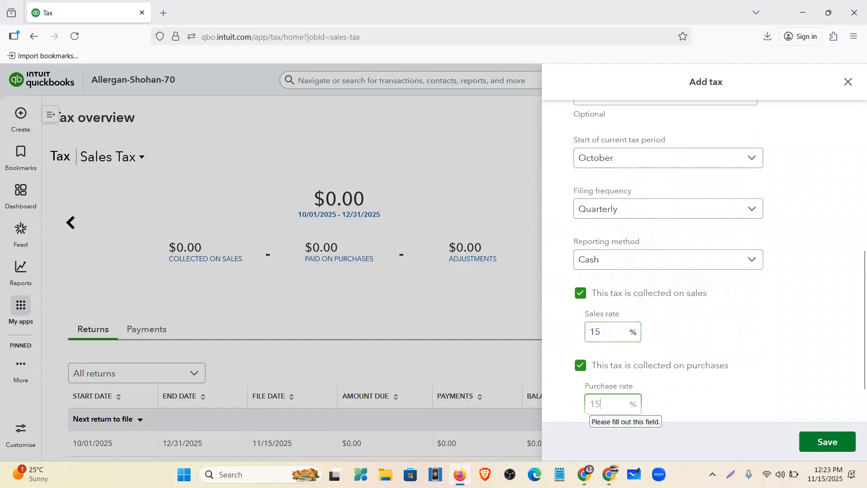
scroll(826, 224, down, 1)
click(664, 371)
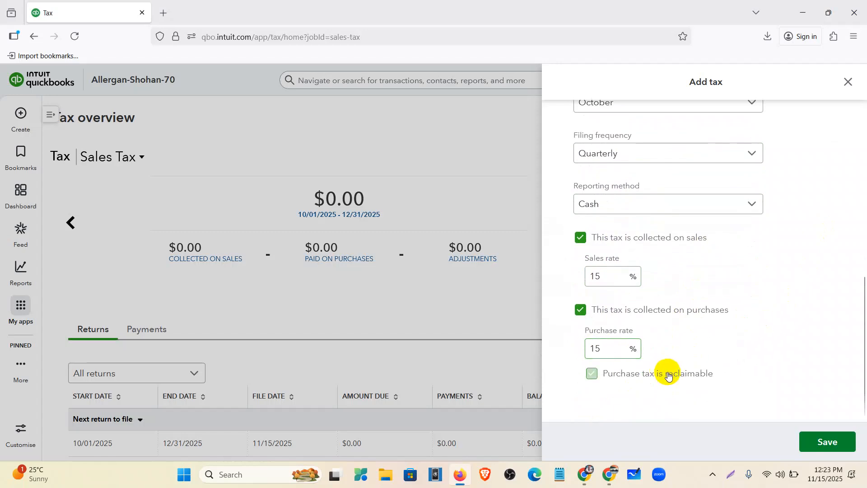
click(837, 451)
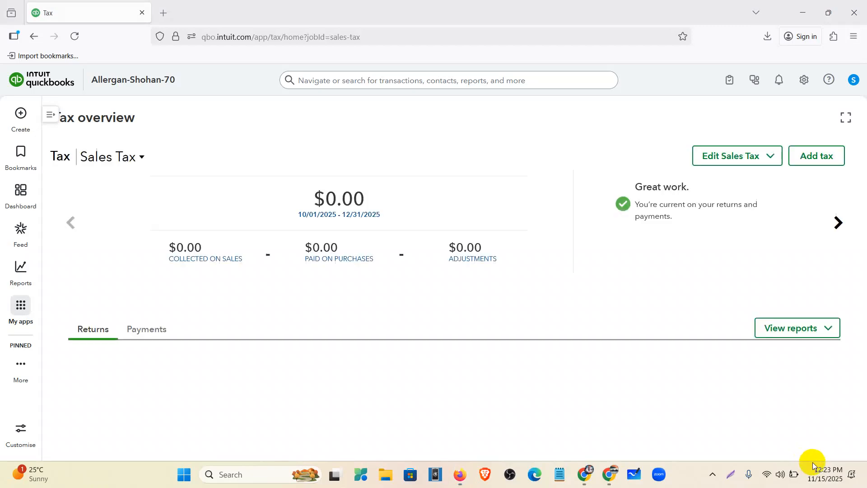
Page through the tax summaries to New Tax, reload, and open the Invoices import
click(837, 226)
click(836, 228)
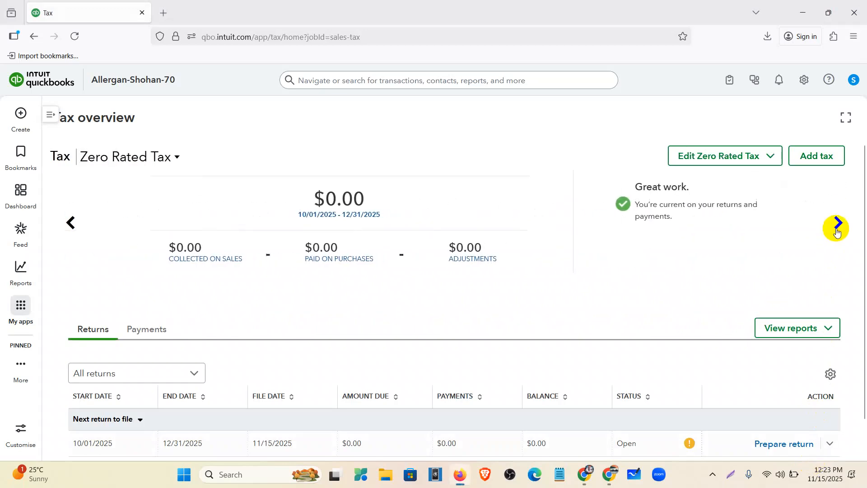
click(836, 226)
click(72, 37)
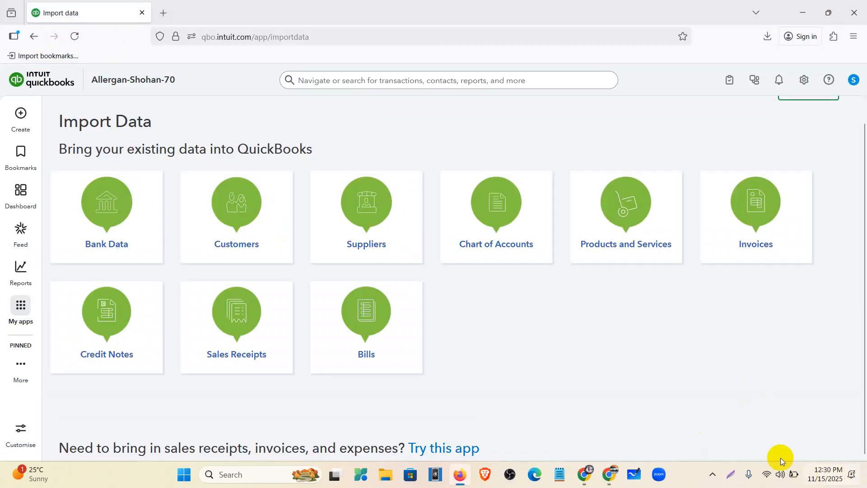
click(746, 243)
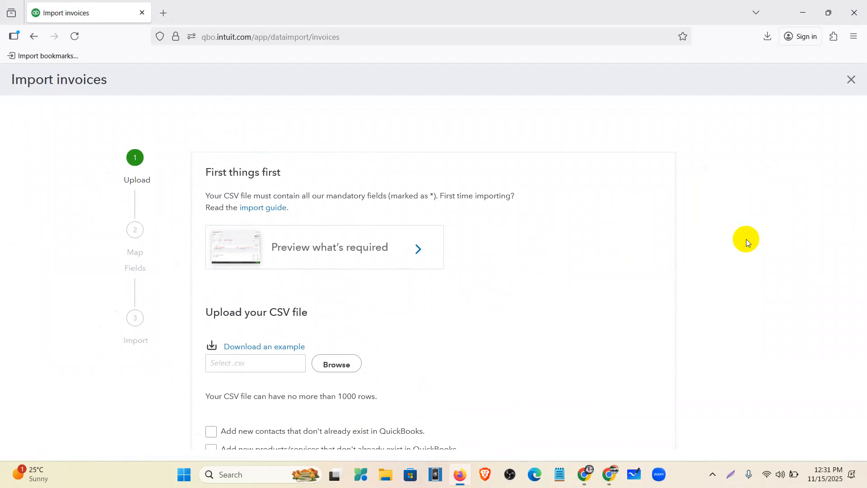
Upload the sample invoice CSV, allowing new contacts and new products/services
click(342, 367)
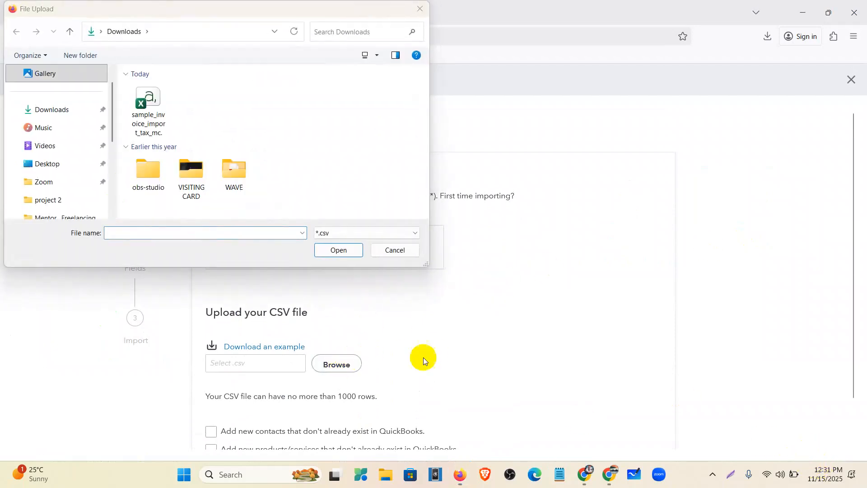
click(149, 110)
click(339, 249)
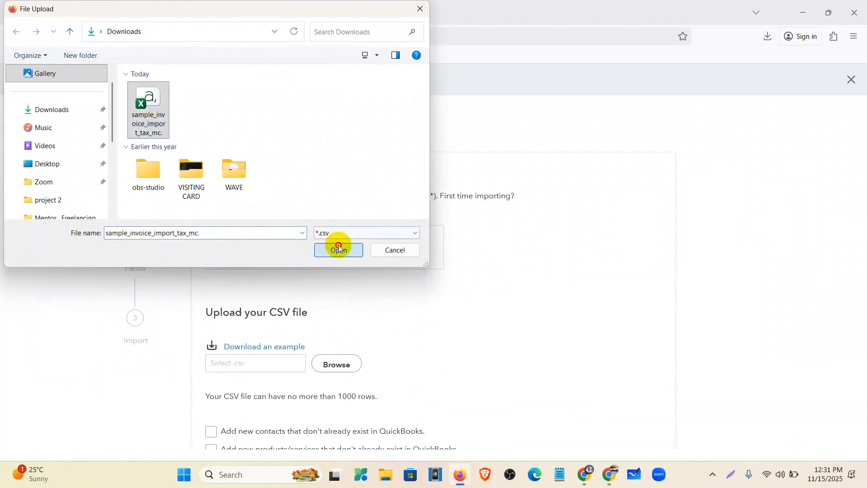
scroll(289, 303, down, 1)
click(222, 382)
click(230, 401)
click(221, 439)
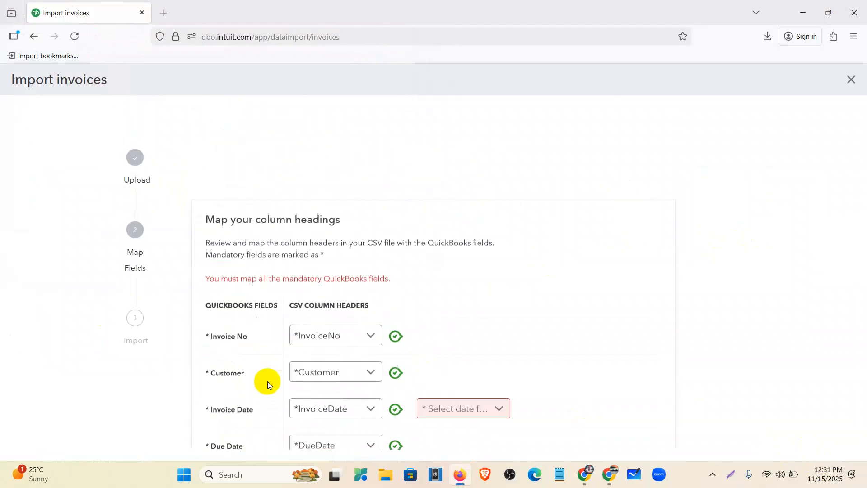
Map Invoice Date to M/D/YYYY and Item Amount to exclusive of tax
scroll(354, 275, down, 4)
click(467, 191)
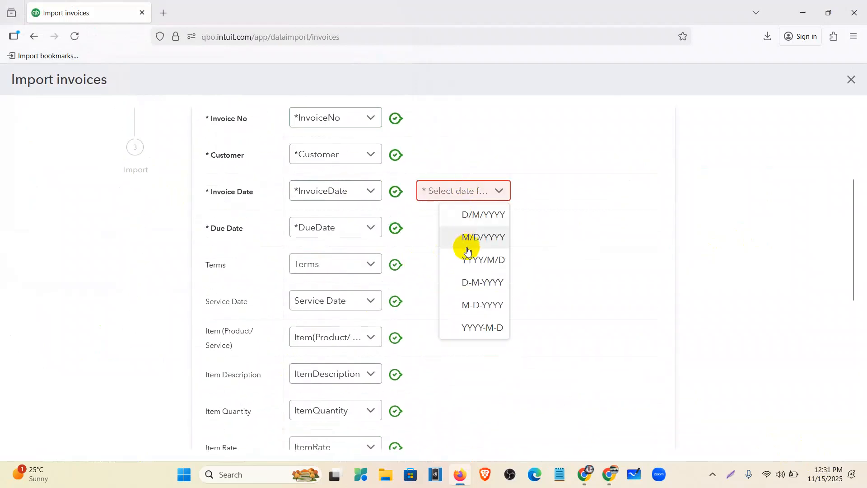
click(465, 237)
scroll(465, 257, down, 6)
click(455, 149)
click(449, 188)
scroll(279, 397, up, 10)
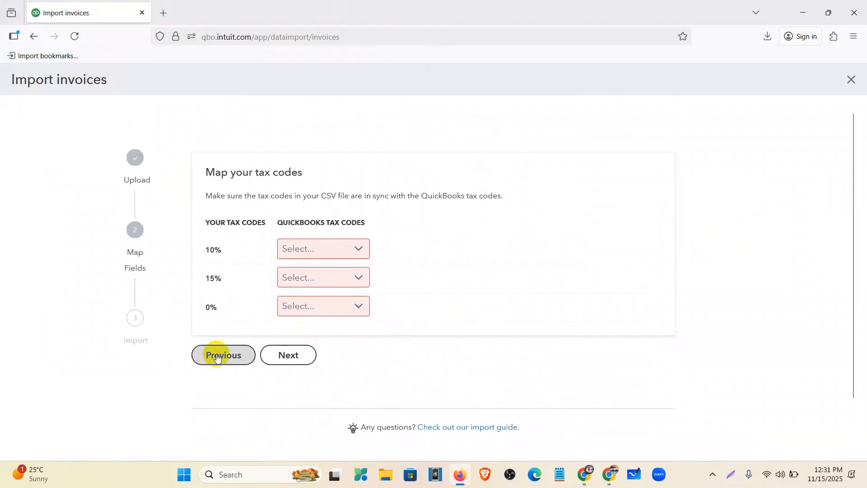
click(221, 355)
scroll(452, 303, down, 4)
scroll(476, 302, down, 5)
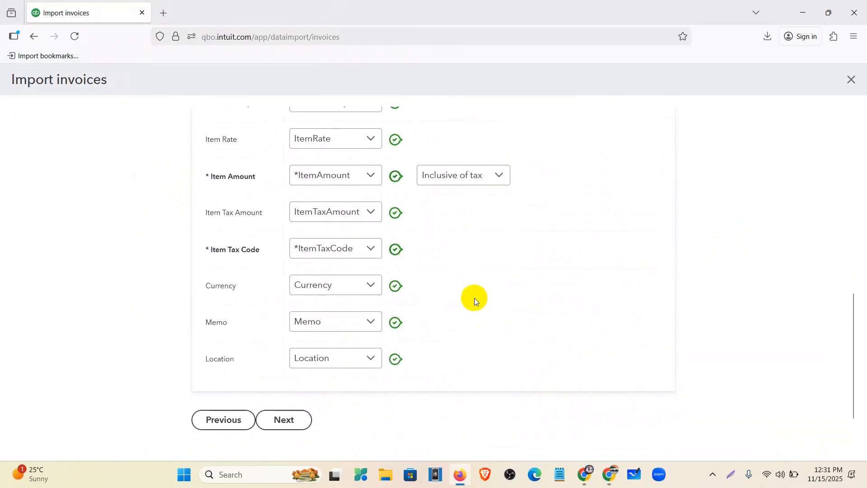
click(450, 173)
click(470, 197)
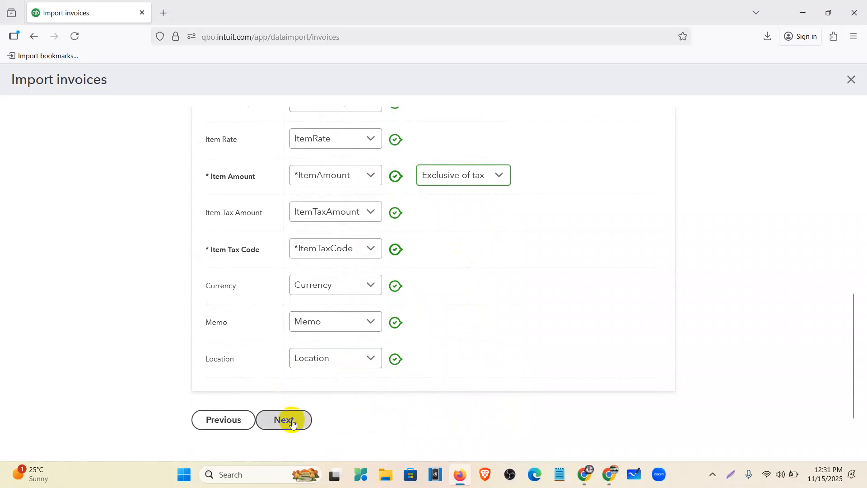
click(286, 419)
Map tax codes 10% to Sales Tax, 15% to New Tax and 0% to Zero Rated Tax
click(346, 247)
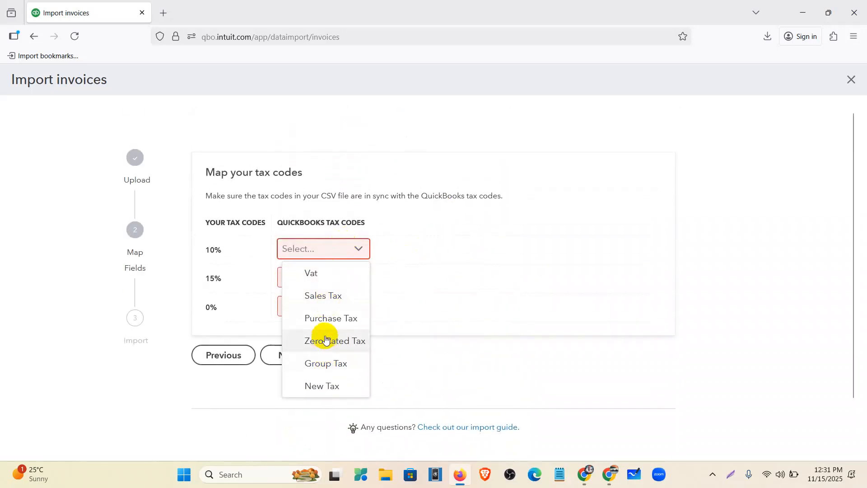
click(321, 296)
click(308, 281)
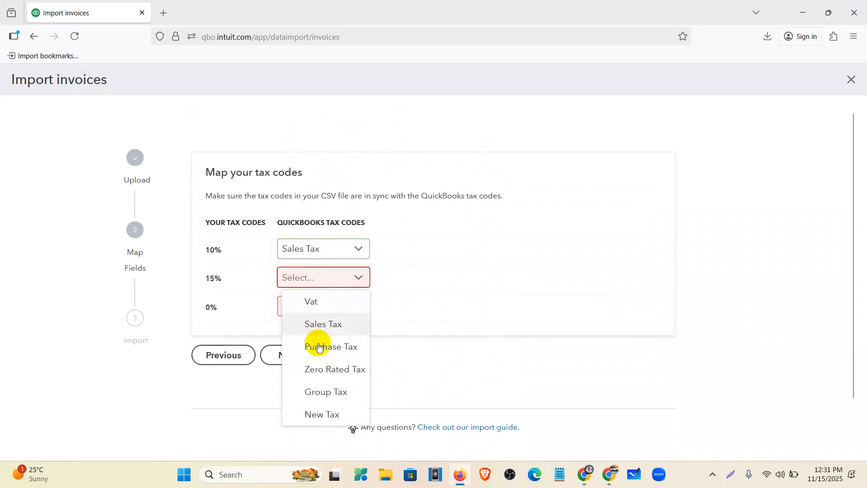
click(318, 413)
click(315, 311)
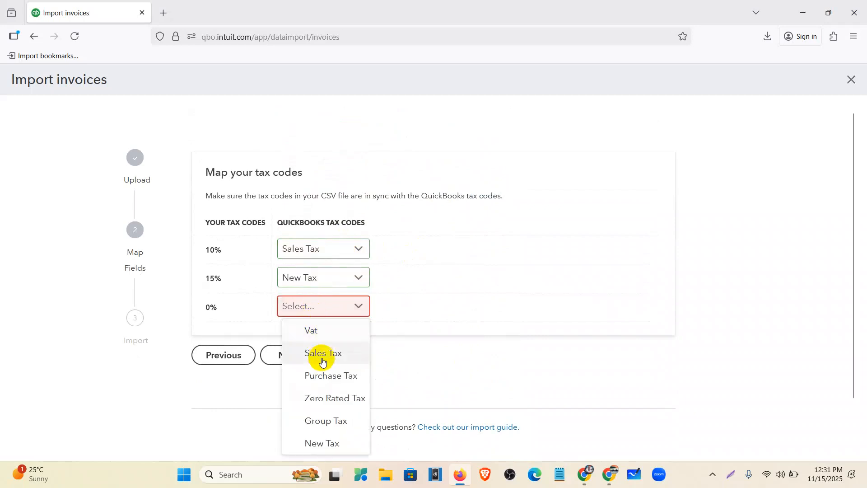
click(323, 396)
Import the 5 invoices and dismiss the 'Nicely done' message
click(284, 355)
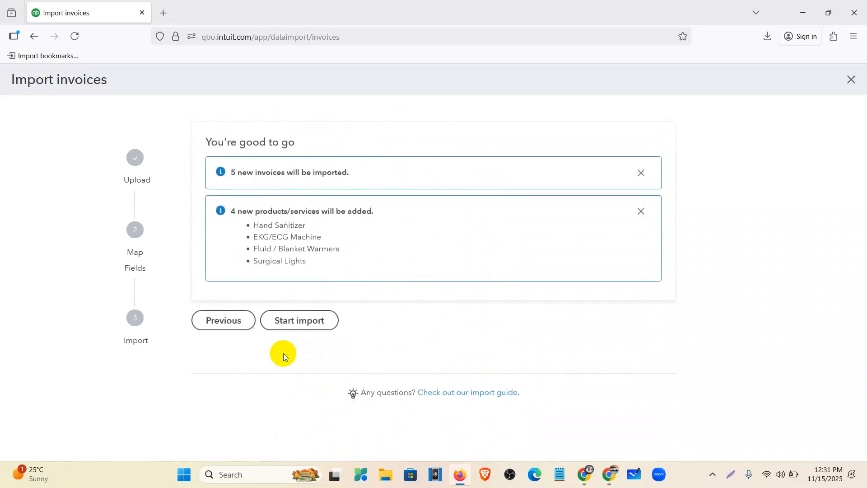
click(291, 354)
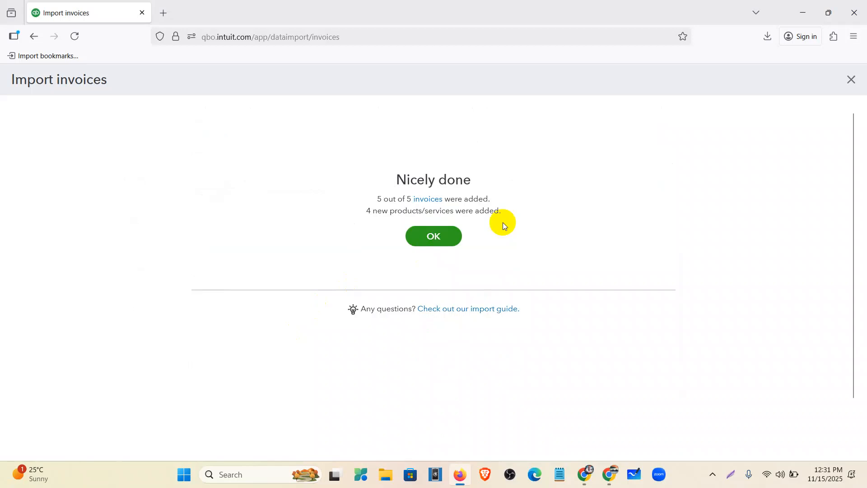
click(436, 235)
Go through My apps to Sales & Get Paid and open Sales transactions
mouse_move(1, 299)
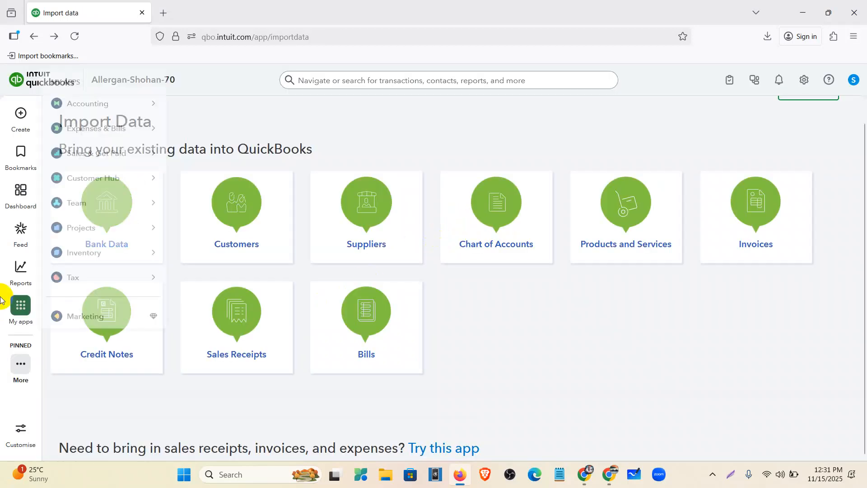
mouse_move(76, 137)
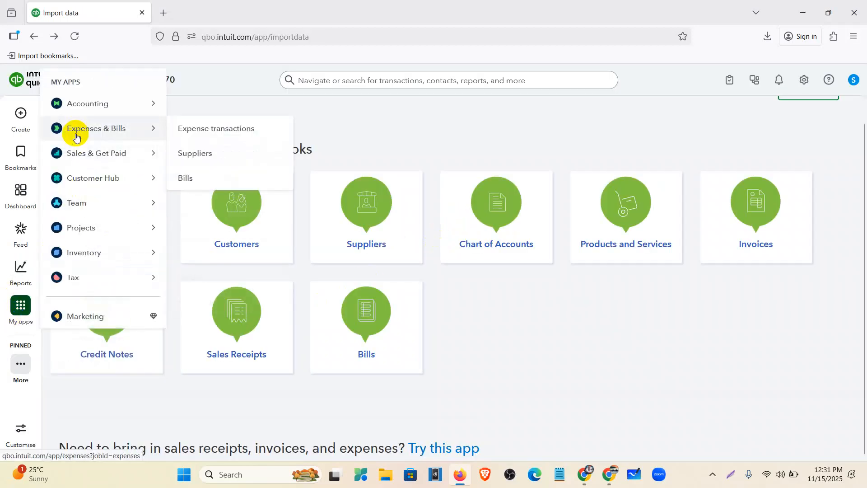
click(95, 154)
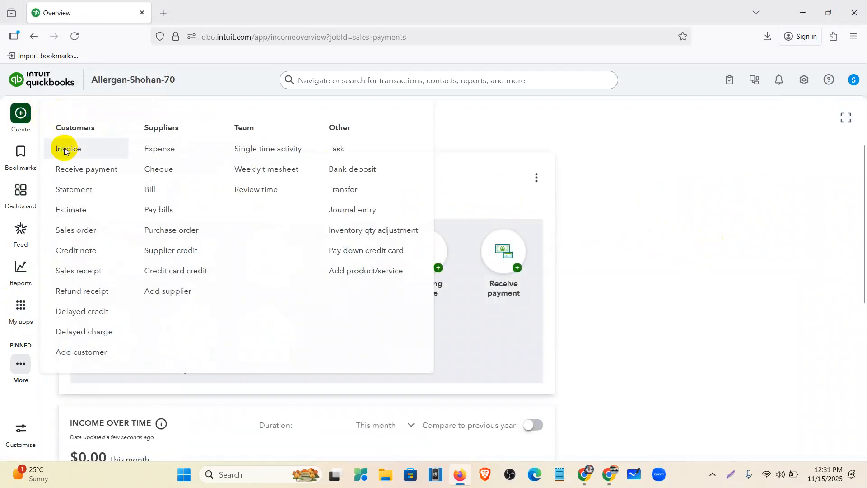
click(50, 115)
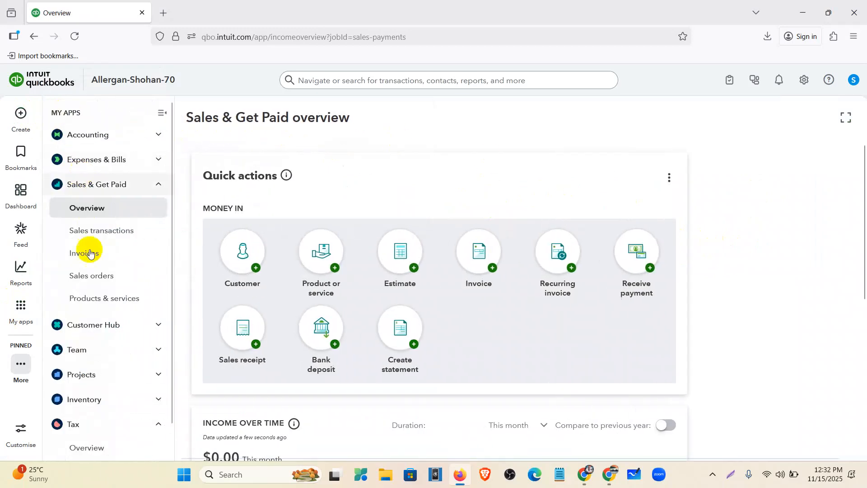
click(93, 231)
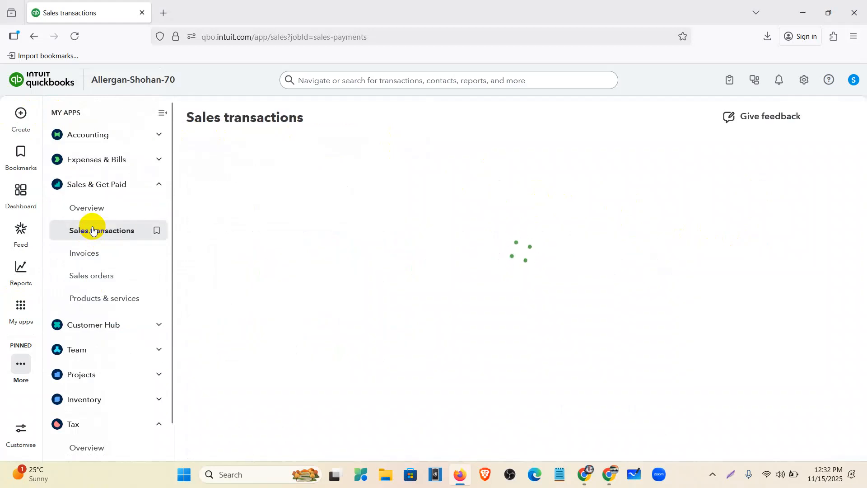
Collapse the navigation panel and scroll the list to review imported invoices 1028, 1027 and 1029
click(163, 114)
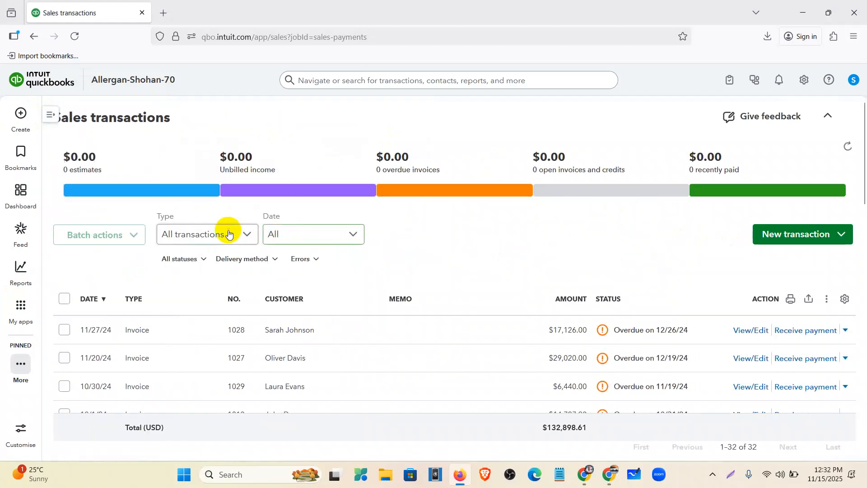
scroll(324, 252, down, 2)
scroll(343, 264, down, 1)
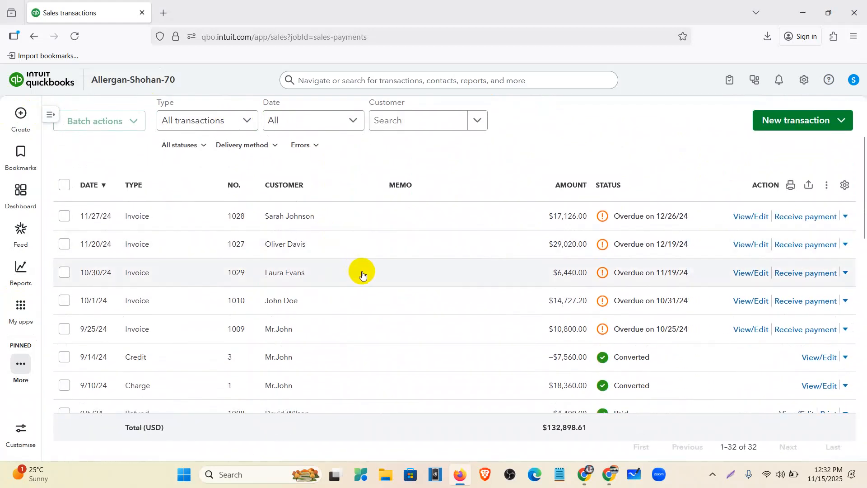
scroll(478, 371, up, 3)
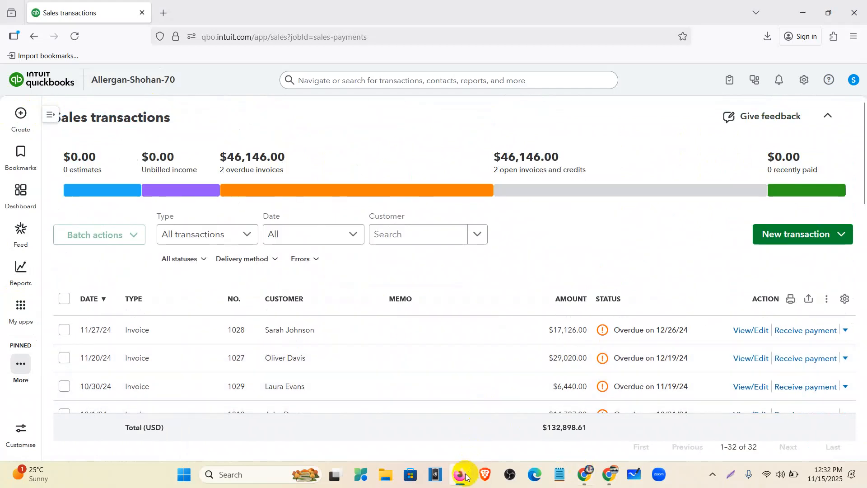
click(386, 476)
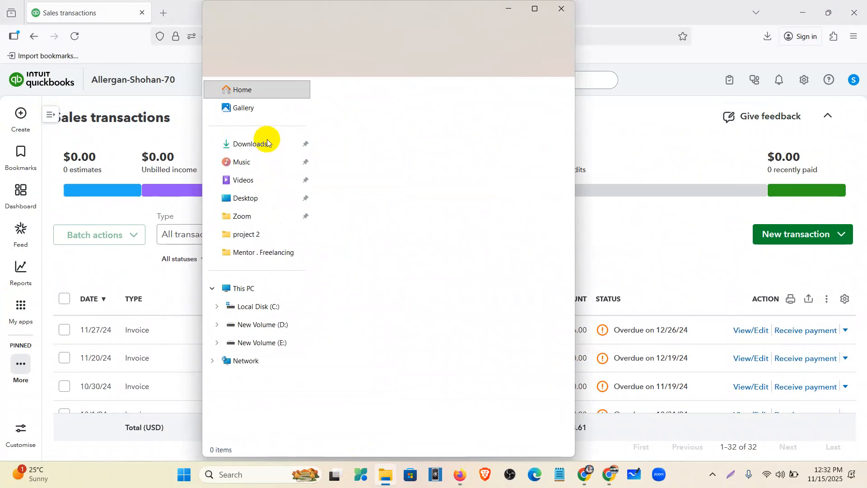
Locate sample_invoice_import_tax_mc in Downloads, then minimize File Explorer
click(265, 145)
click(377, 135)
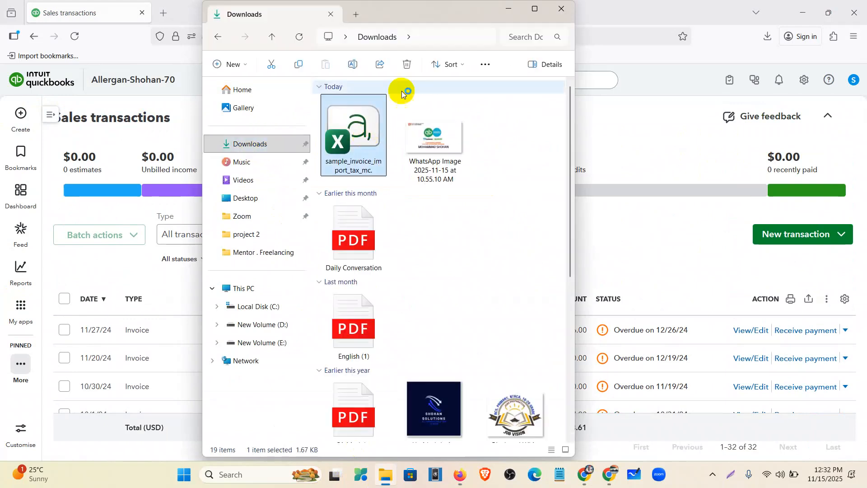
click(508, 10)
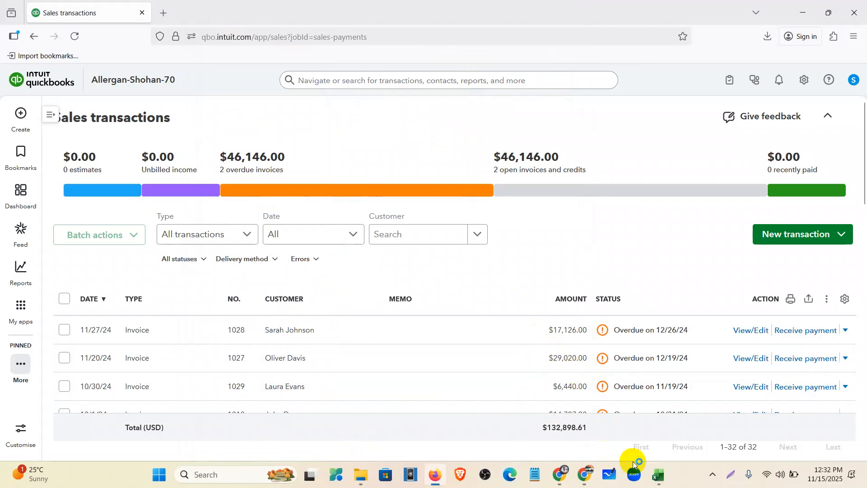
click(658, 475)
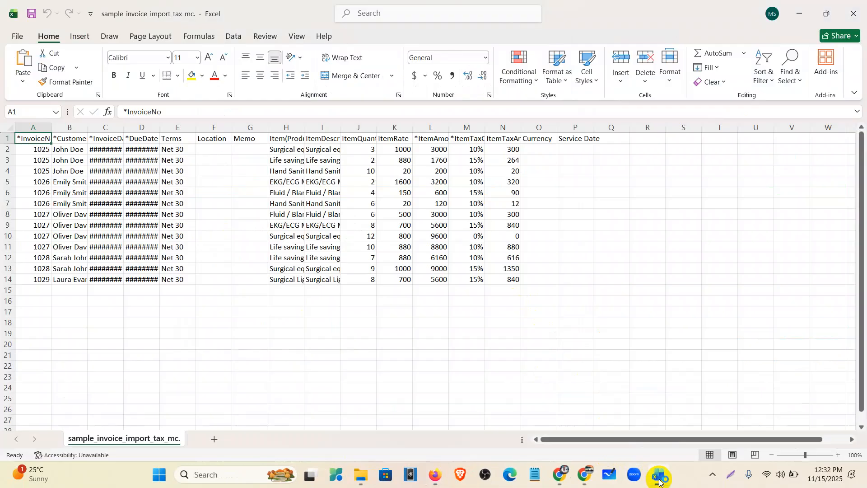
Autofit column A to show *InvoiceNo, select invoice 1025 in A2, and minimize Excel
double_click(52, 126)
click(53, 150)
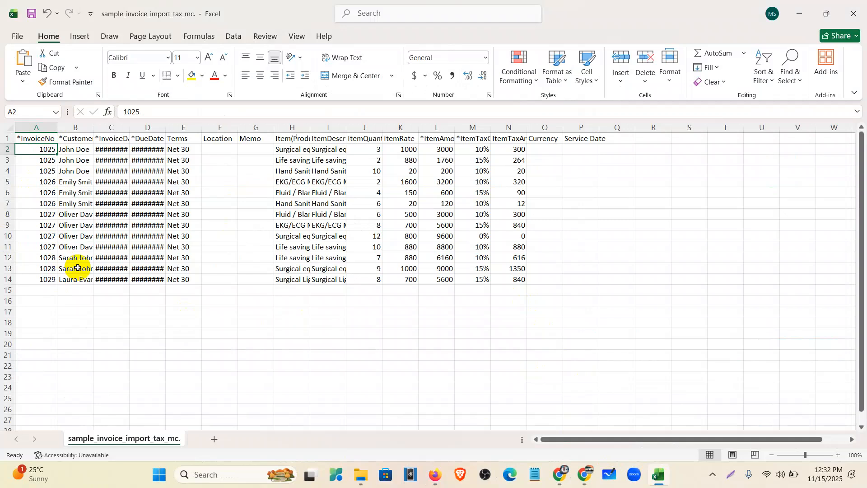
click(798, 13)
Open invoice 1026 and check its New Tax Agency 15% tax of 90.00 on 600.00
scroll(315, 270, down, 2)
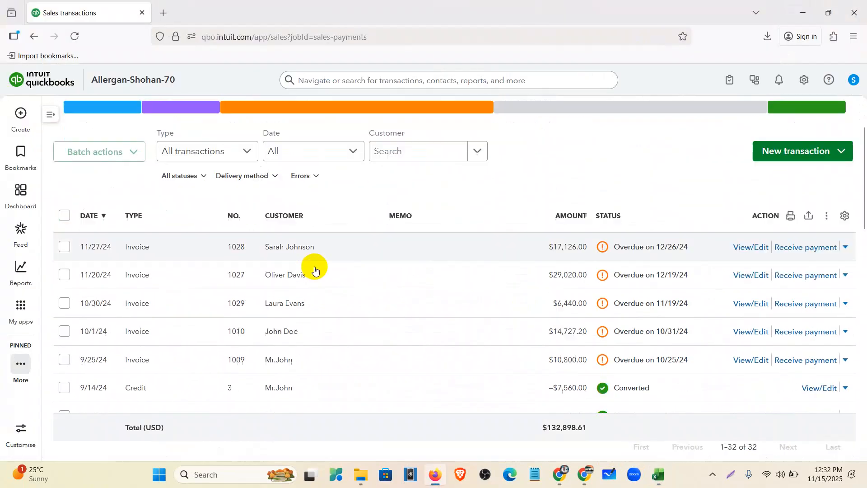
scroll(314, 270, down, 1)
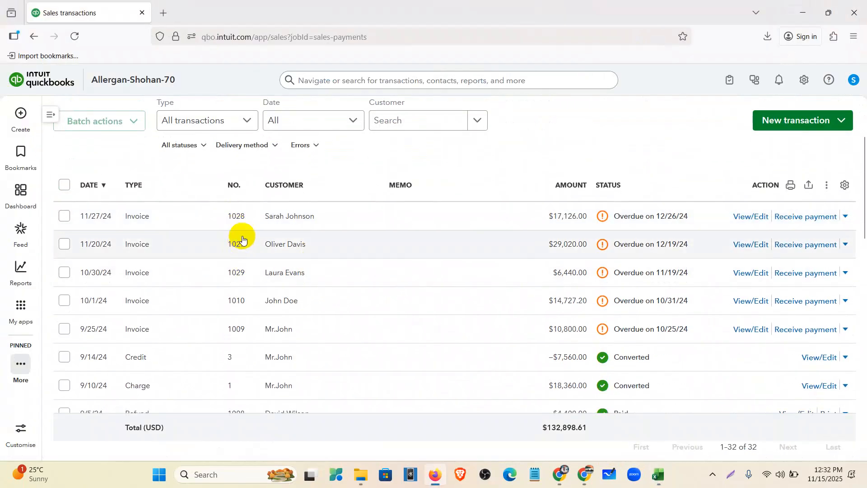
scroll(237, 270, down, 5)
scroll(250, 295, down, 10)
scroll(251, 253, down, 5)
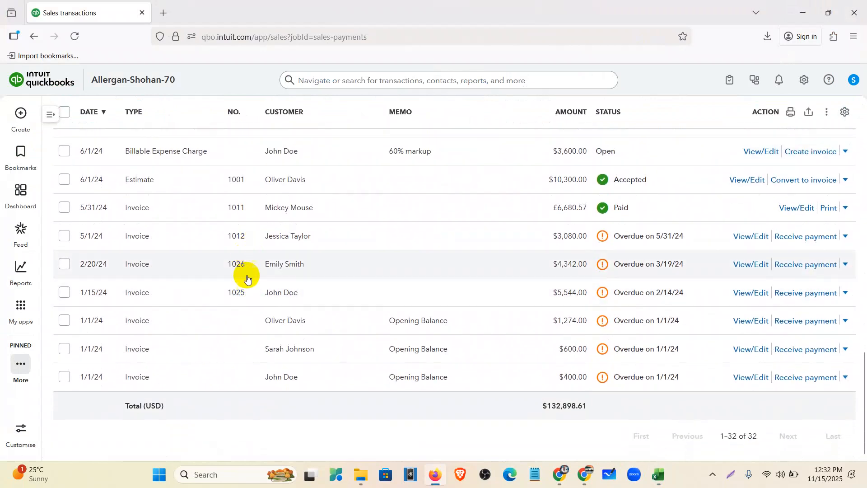
mouse_move(67, 256)
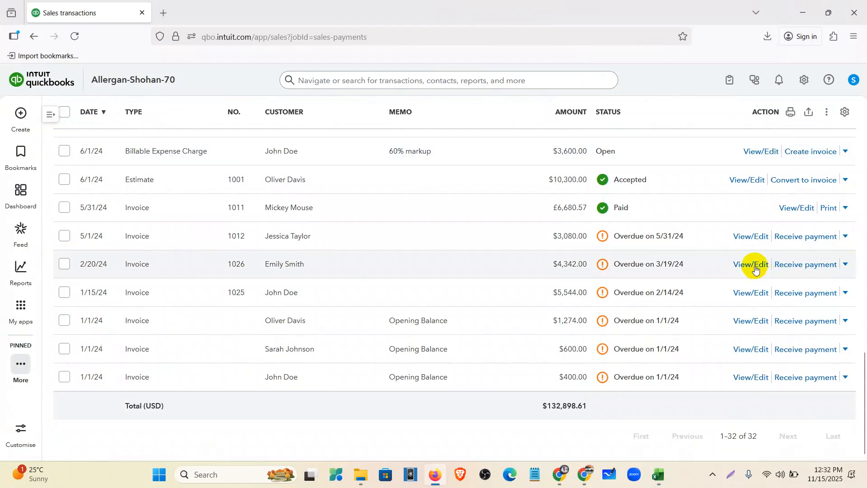
click(755, 268)
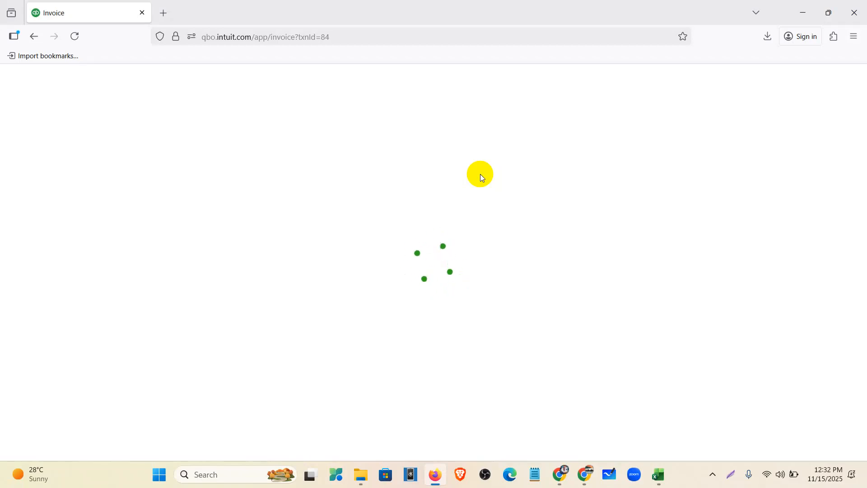
scroll(467, 200, down, 5)
scroll(467, 200, up, 4)
scroll(459, 226, down, 3)
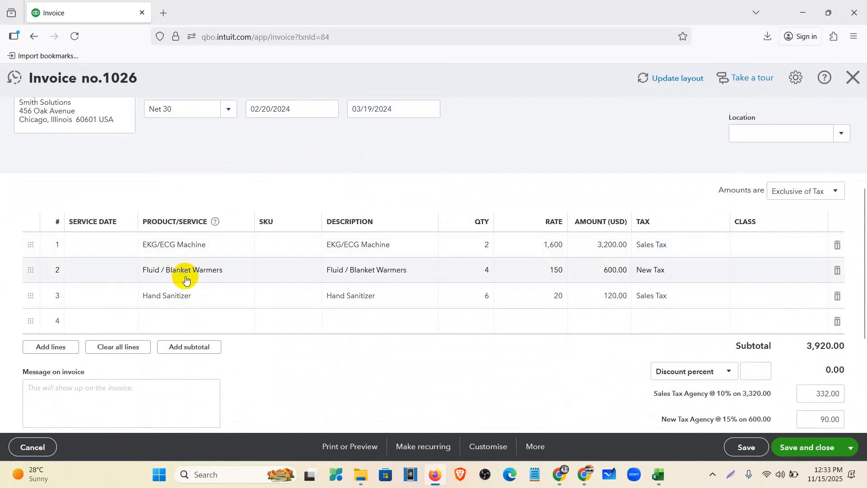
click(659, 476)
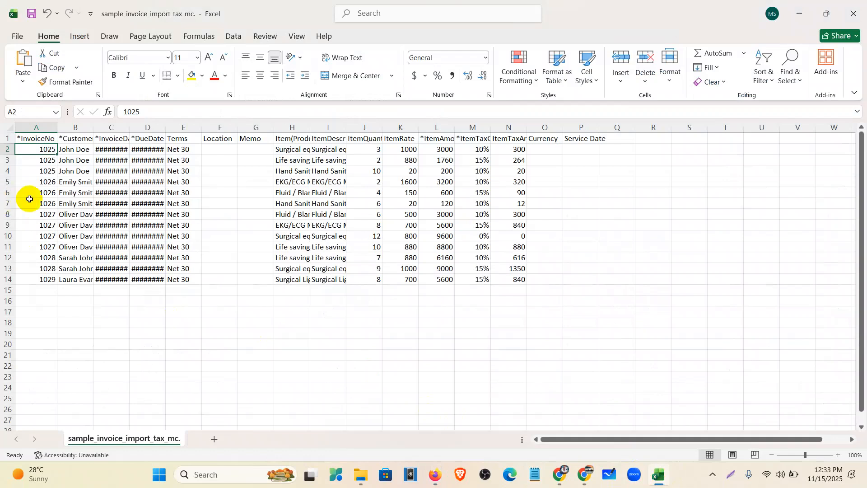
Widen the customer and due-date columns and fill invoice 1026's rows 5–7 yellow
drag(94, 126, 155, 126)
double_click(192, 126)
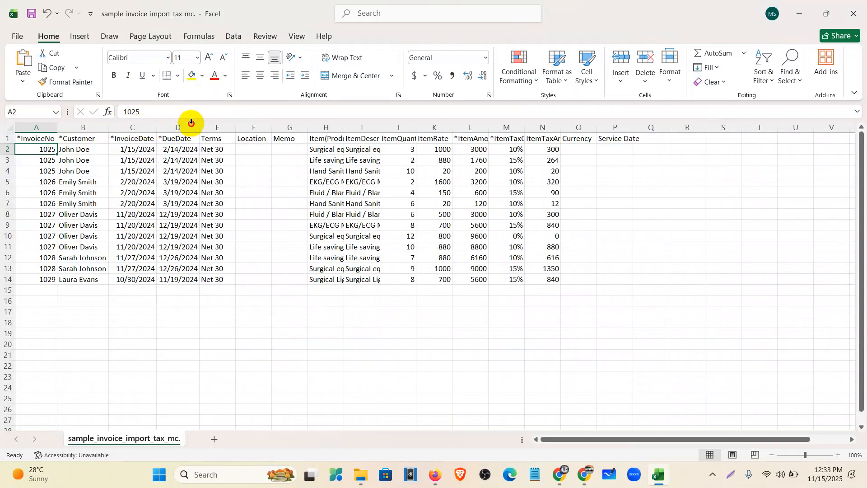
click(4, 181)
drag(4, 180, 9, 205)
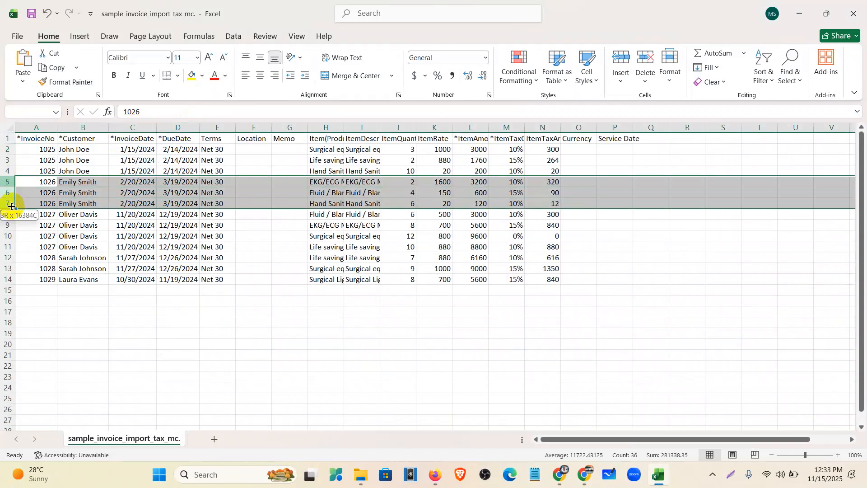
click(190, 74)
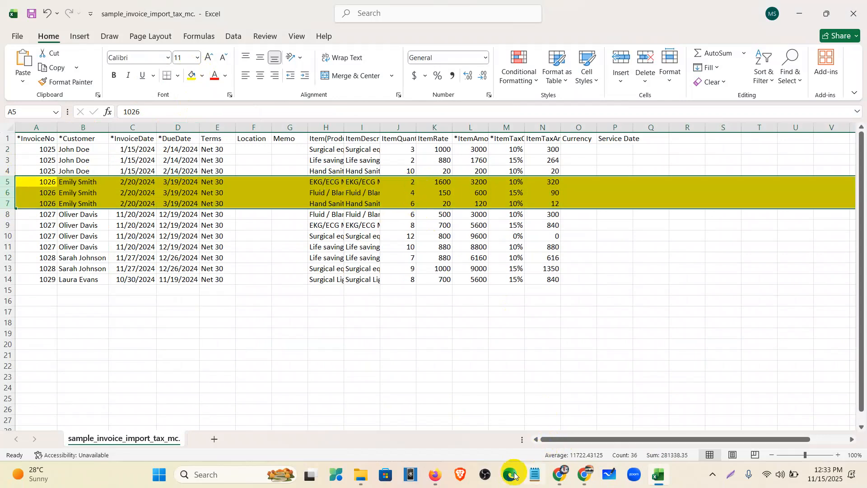
click(437, 475)
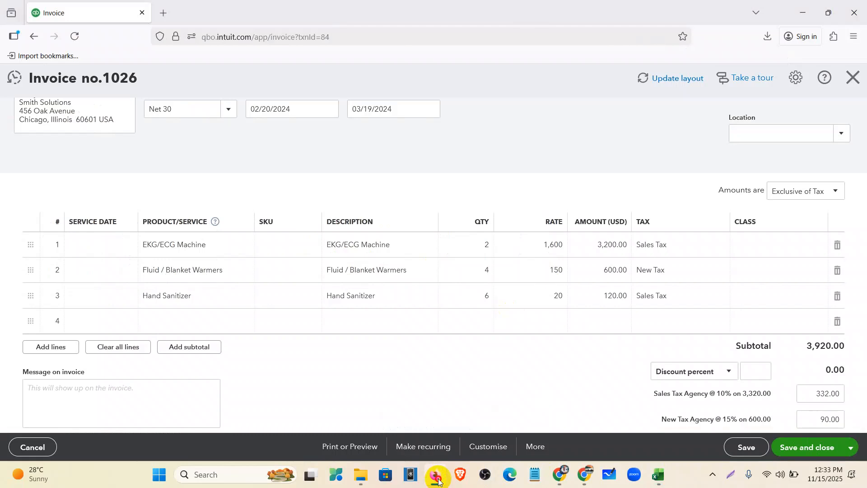
Close invoice 1026 and scroll the Sales transactions list back to the top
click(436, 475)
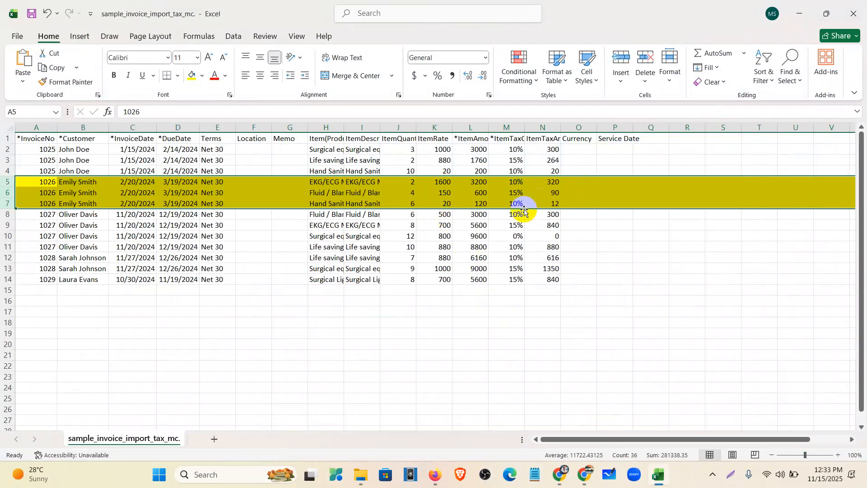
click(435, 475)
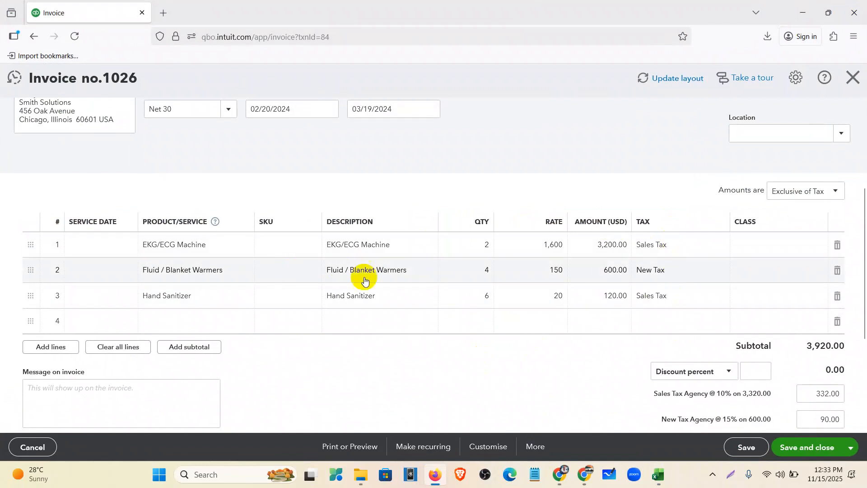
scroll(364, 281, up, 4)
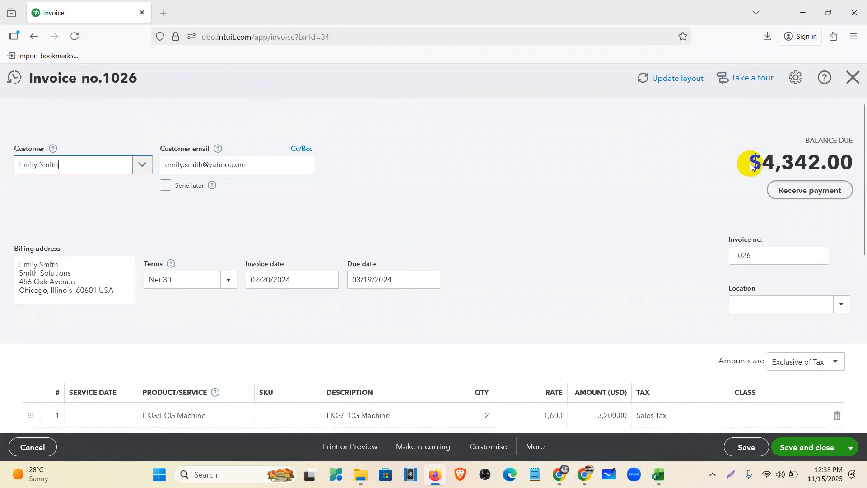
click(852, 78)
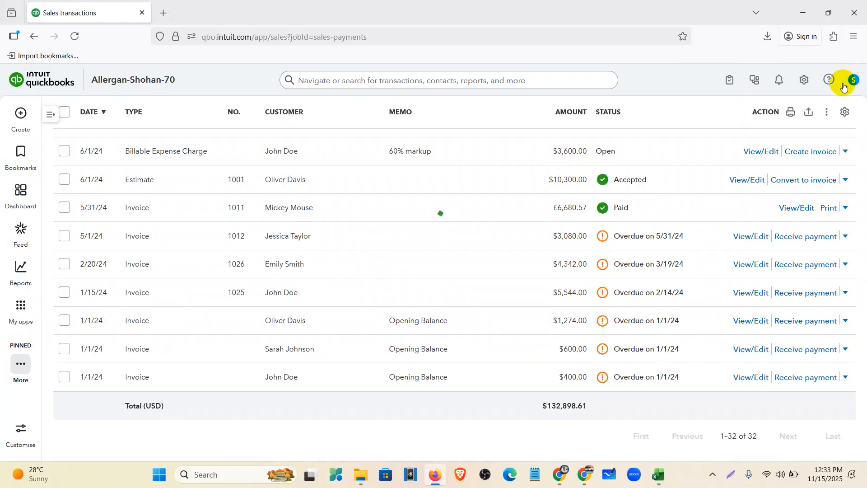
scroll(557, 318, up, 5)
scroll(557, 316, up, 10)
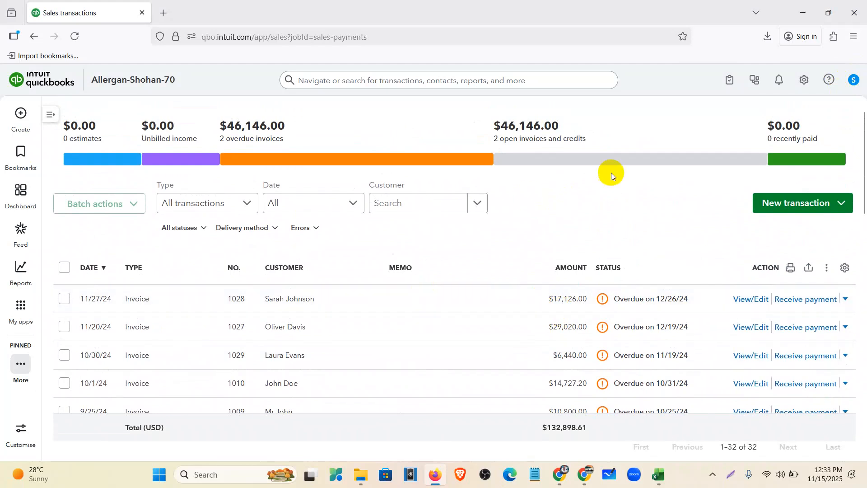
Open Import Data from the gear menu, view the Import bills upload step, then close it
click(805, 82)
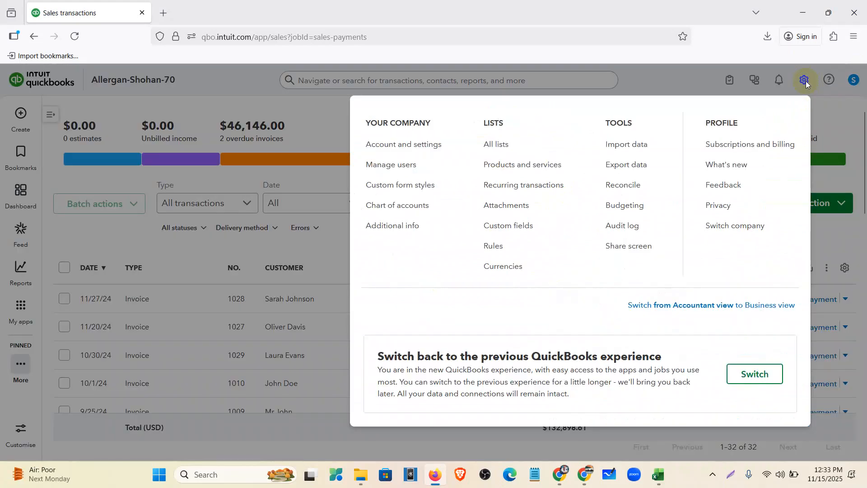
click(614, 144)
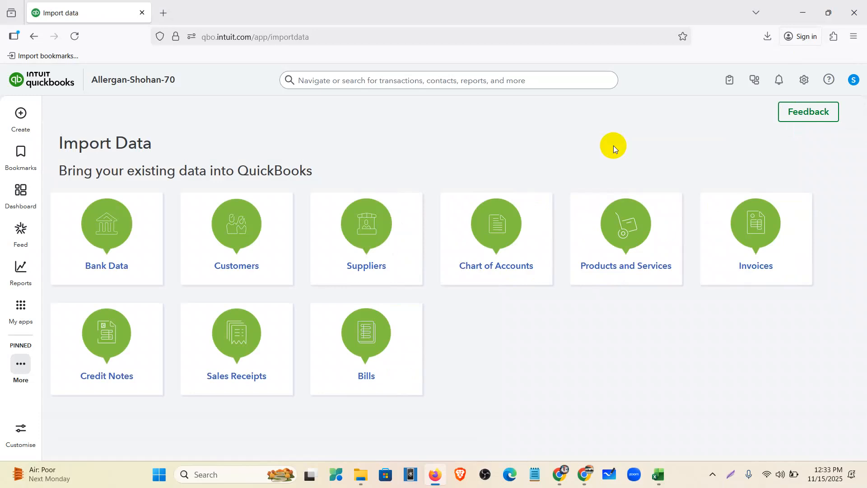
click(379, 346)
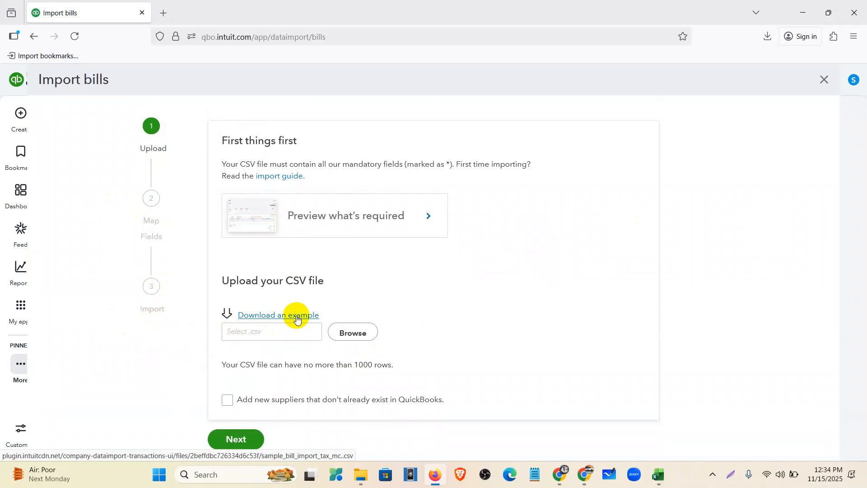
click(824, 80)
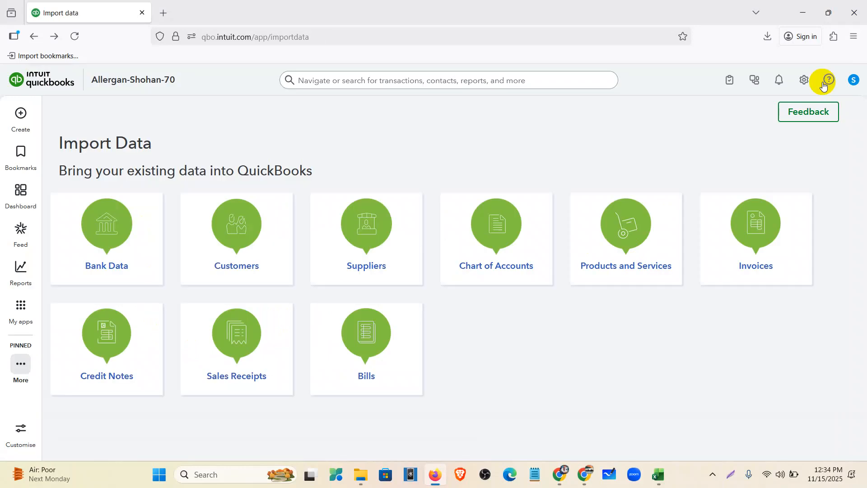
Close the Import Invoice spreadsheet tab and return to the Mentor Assignments document
click(564, 480)
click(546, 13)
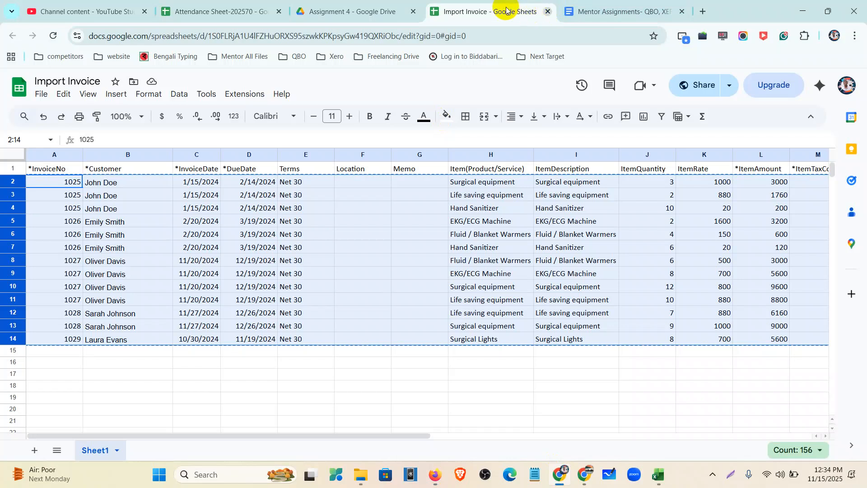
click(484, 11)
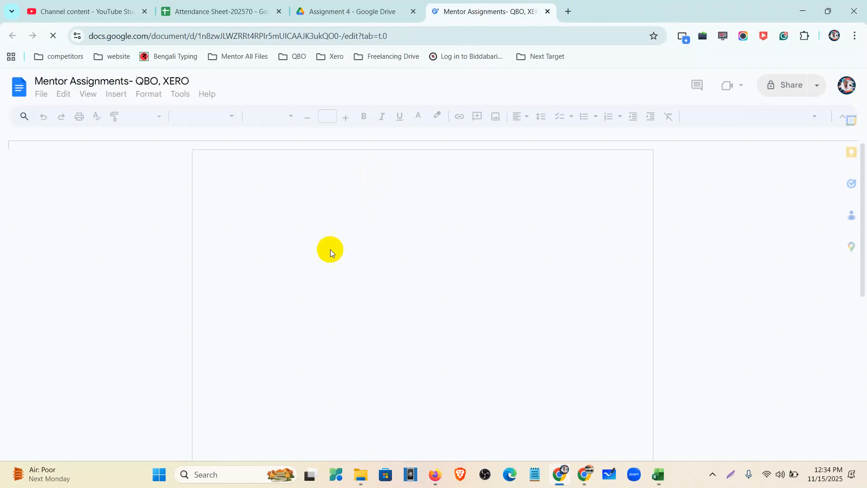
Highlight the Journal Entry and Bank Loan Amortization tasks under Assignment-04, then go to Drive
scroll(330, 249, down, 15)
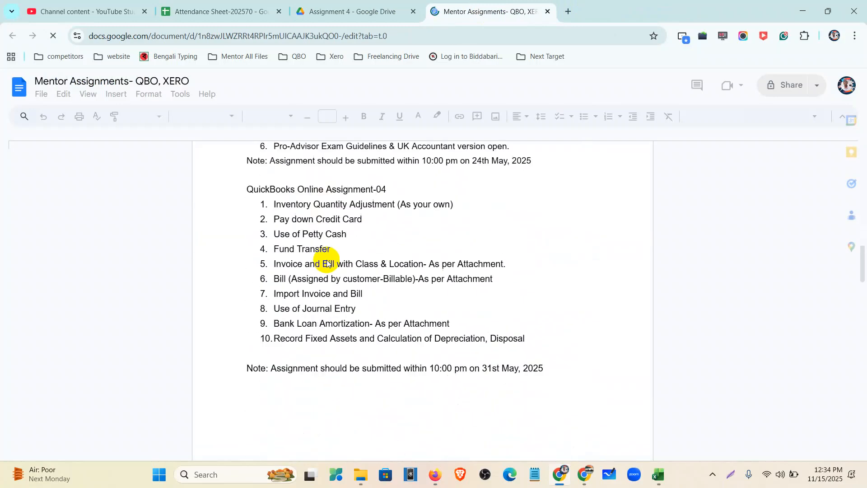
scroll(276, 276, down, 2)
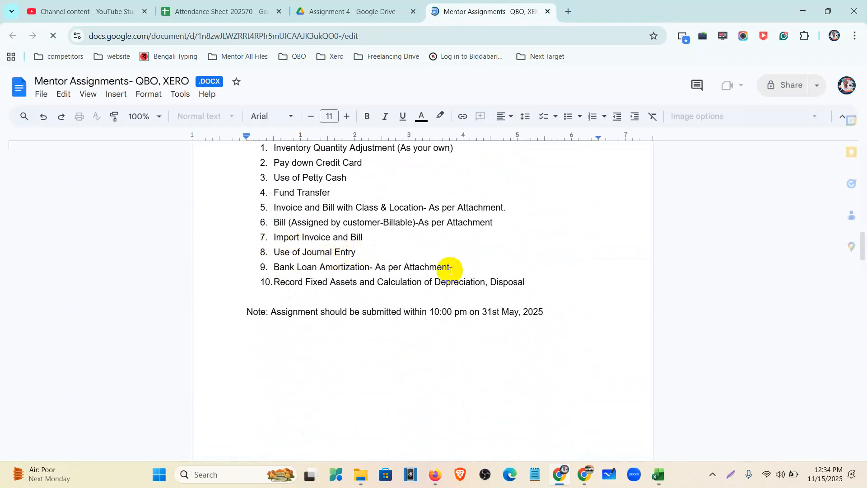
drag(461, 269, 267, 249)
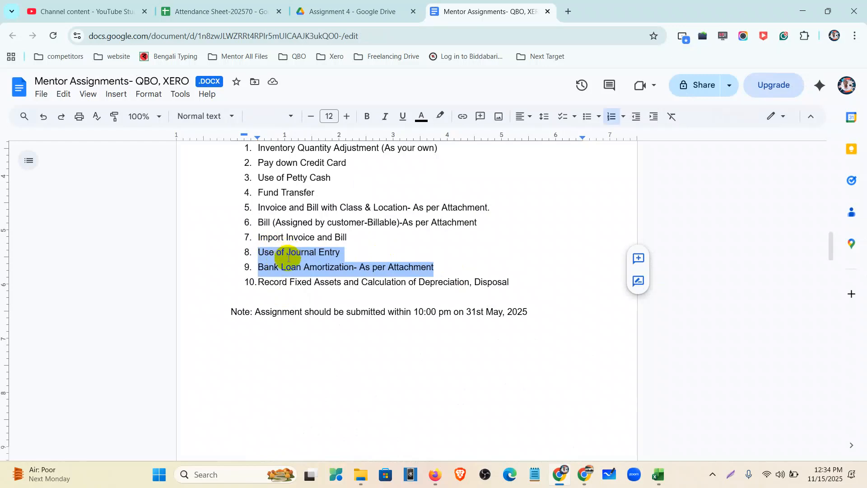
click(326, 9)
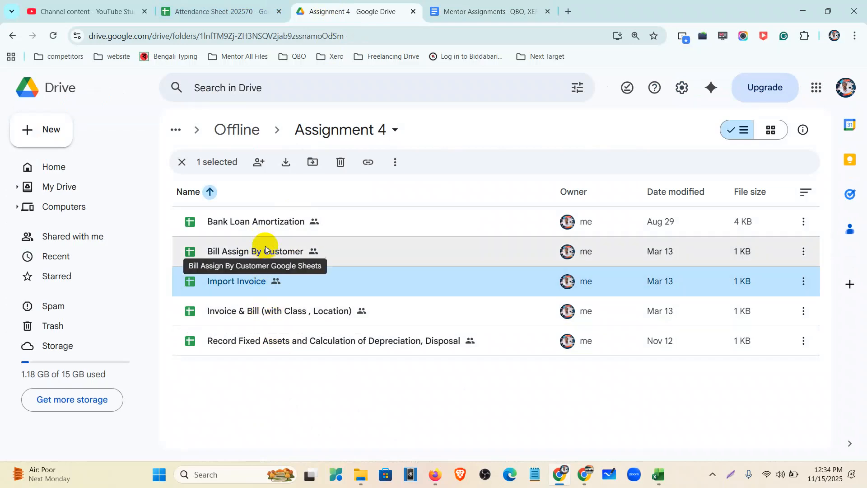
Open Bank Loan Amortization and review its 700,000 loan's 60-payment schedule
click(264, 223)
double_click(265, 223)
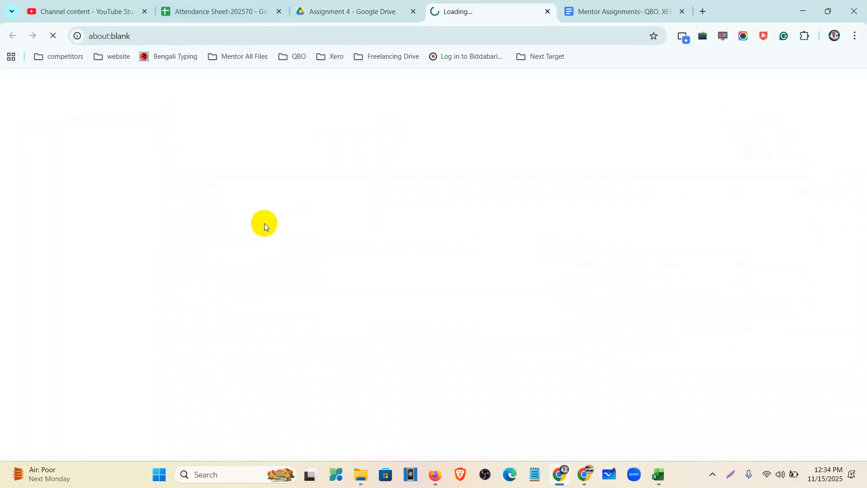
click(523, 250)
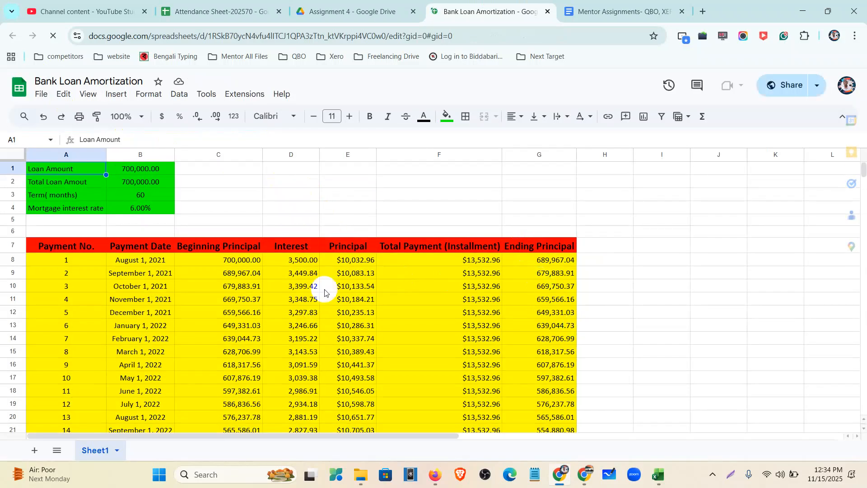
scroll(231, 331, down, 5)
scroll(230, 331, down, 10)
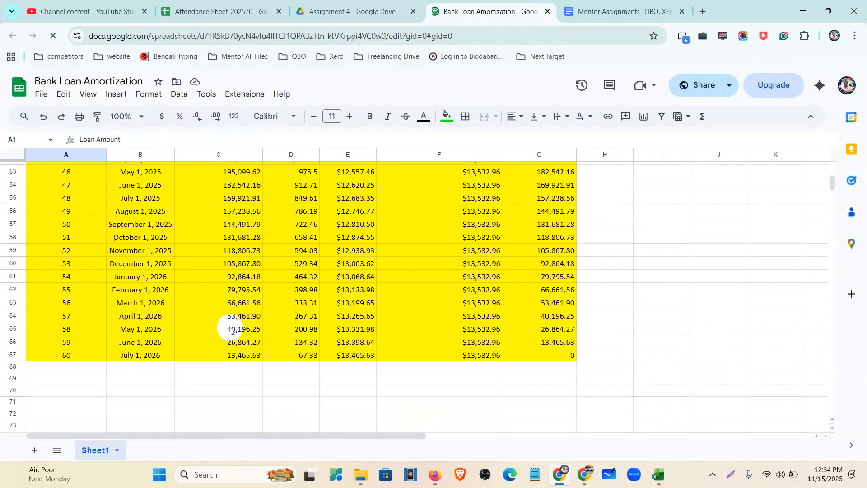
scroll(230, 331, up, 7)
scroll(230, 331, up, 10)
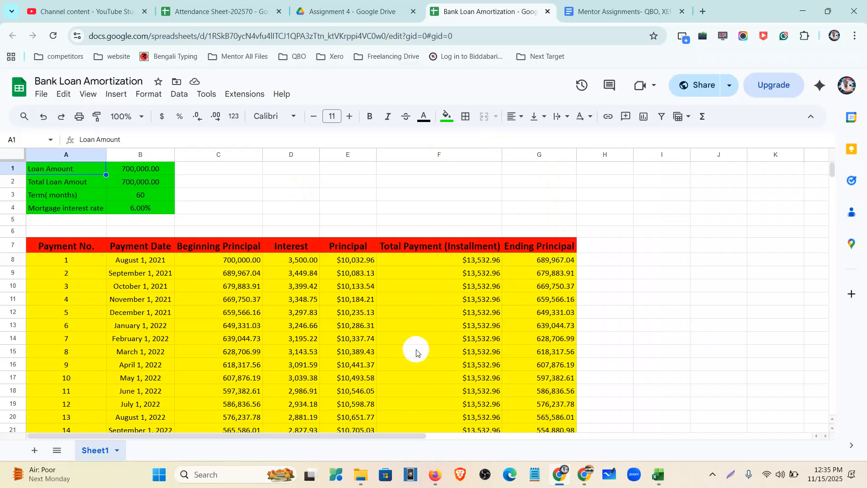
scroll(415, 349, down, 15)
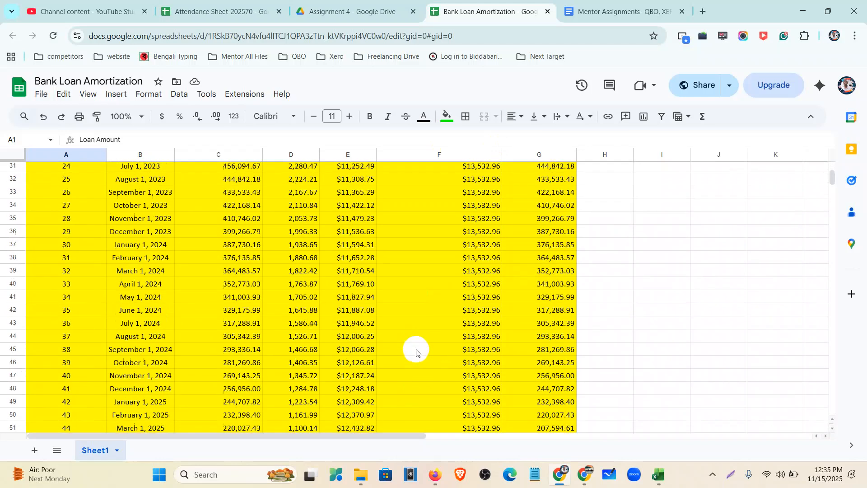
scroll(416, 349, up, 15)
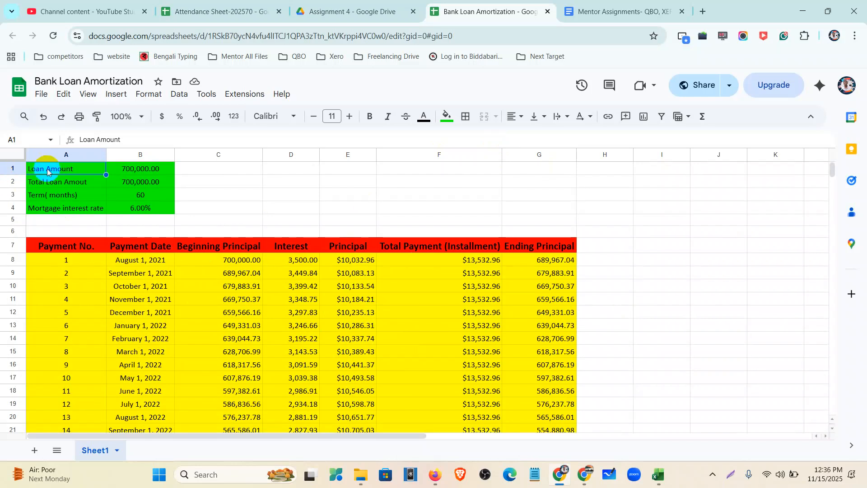
click(123, 172)
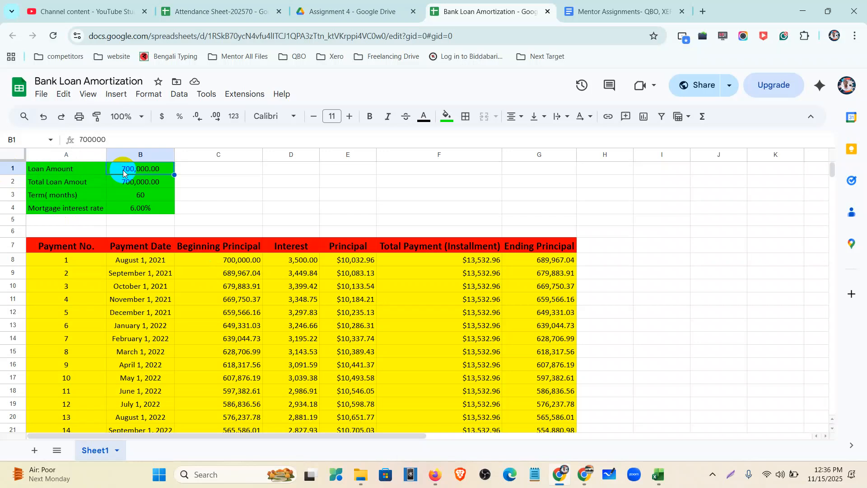
click(139, 200)
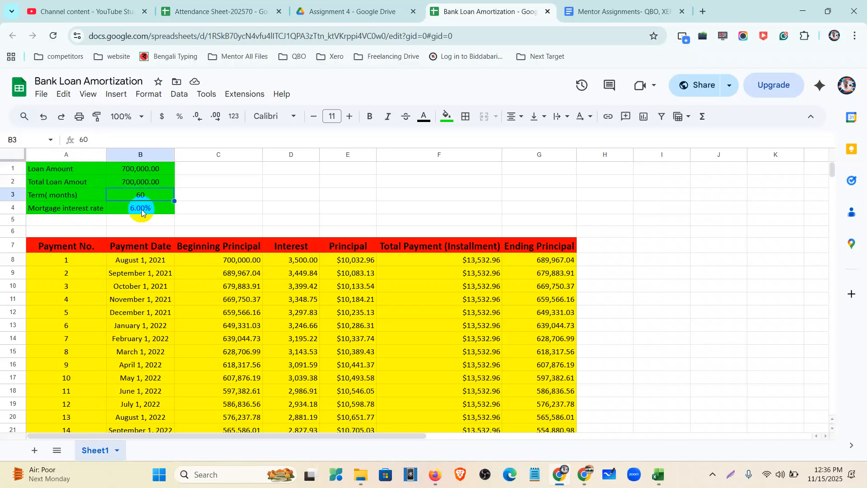
click(142, 211)
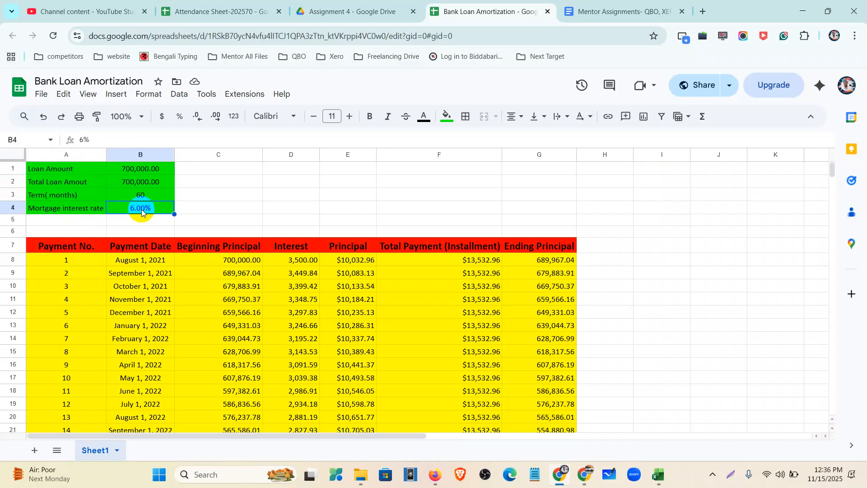
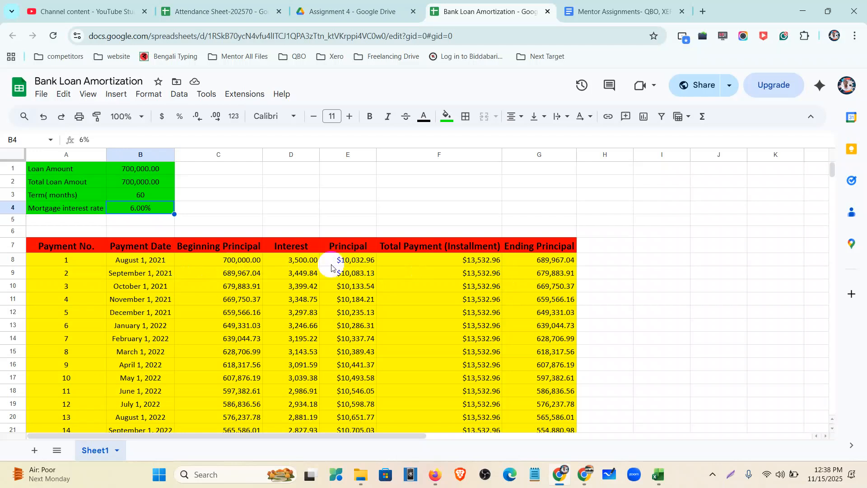
Review the first month's figures: 700,000.00 principal, 3,500.00 interest, $13,532.96 installment, 689,967.04 ending principal
click(313, 263)
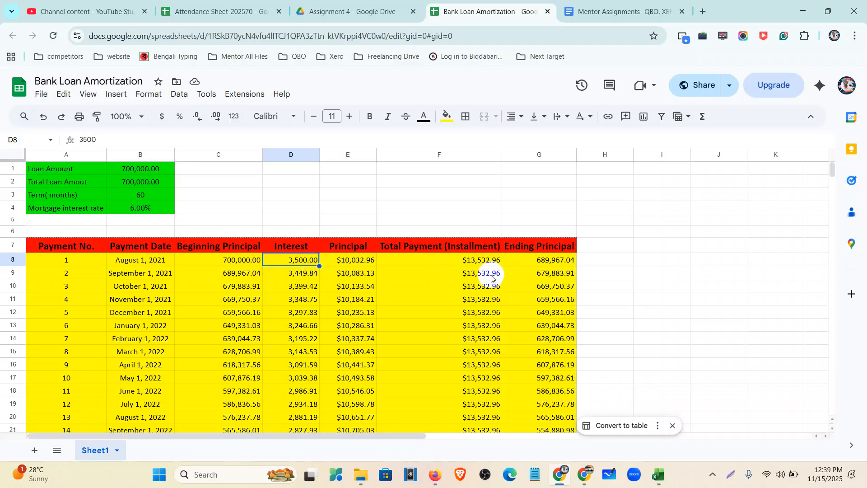
click(113, 264)
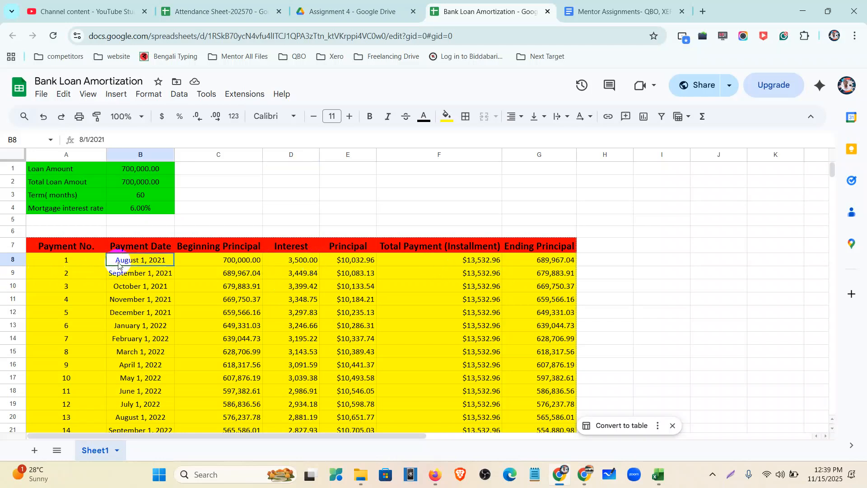
click(558, 261)
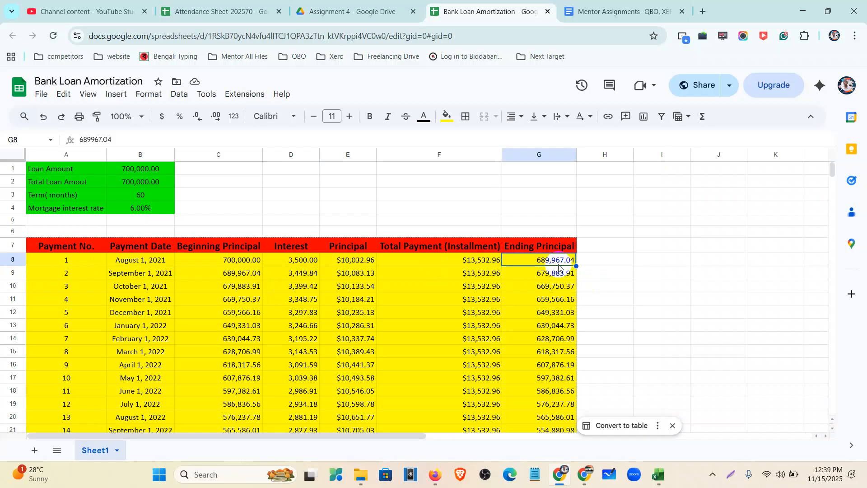
click(235, 264)
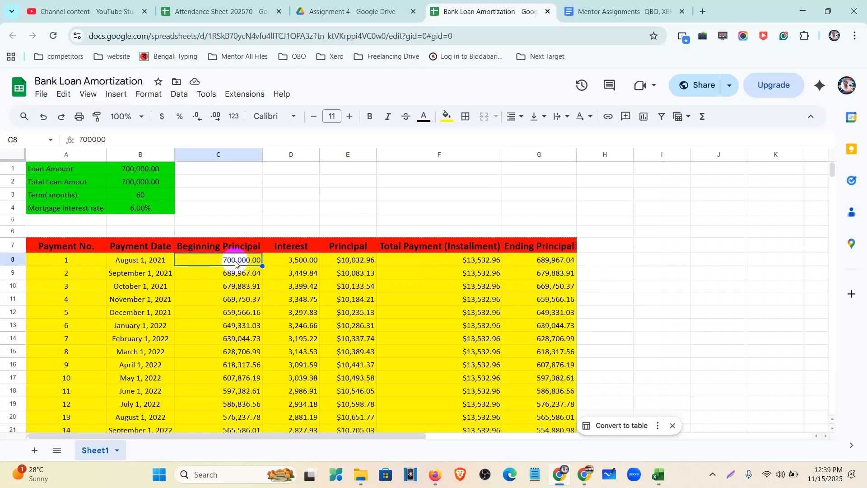
click(294, 263)
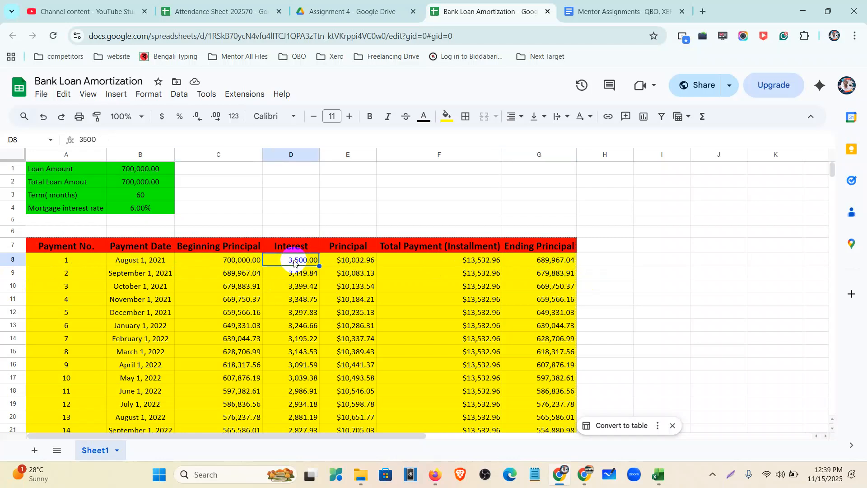
click(342, 264)
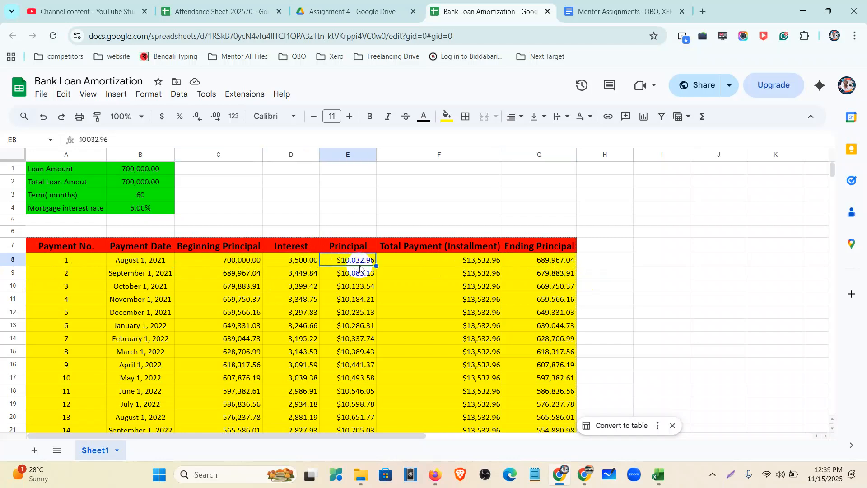
click(440, 261)
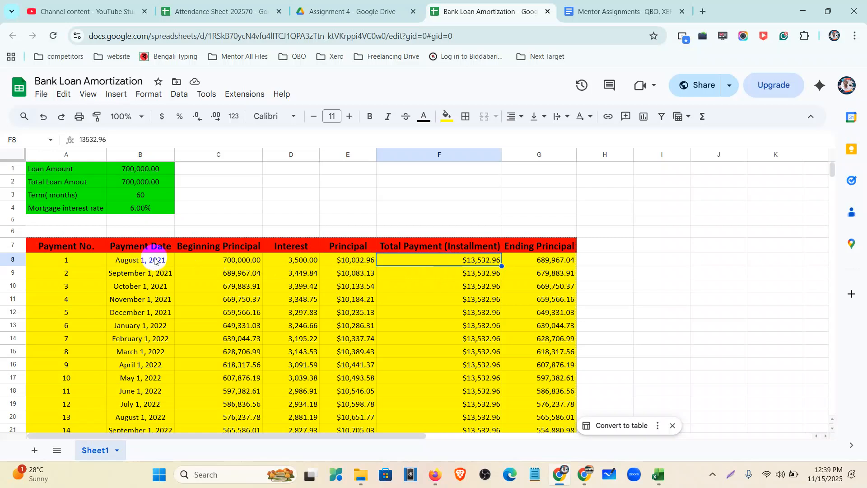
click(543, 262)
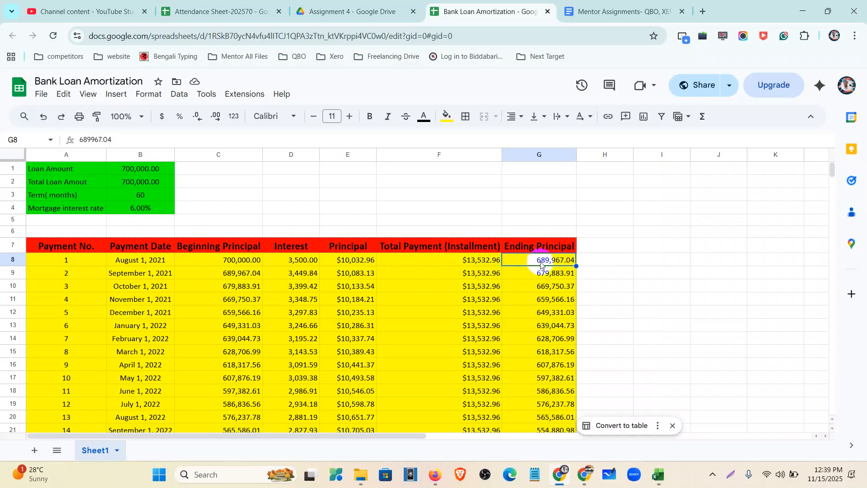
click(139, 168)
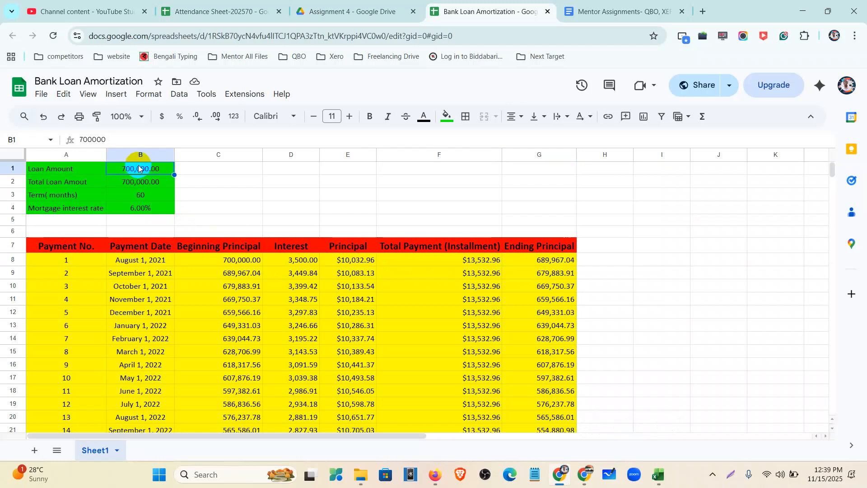
click(436, 474)
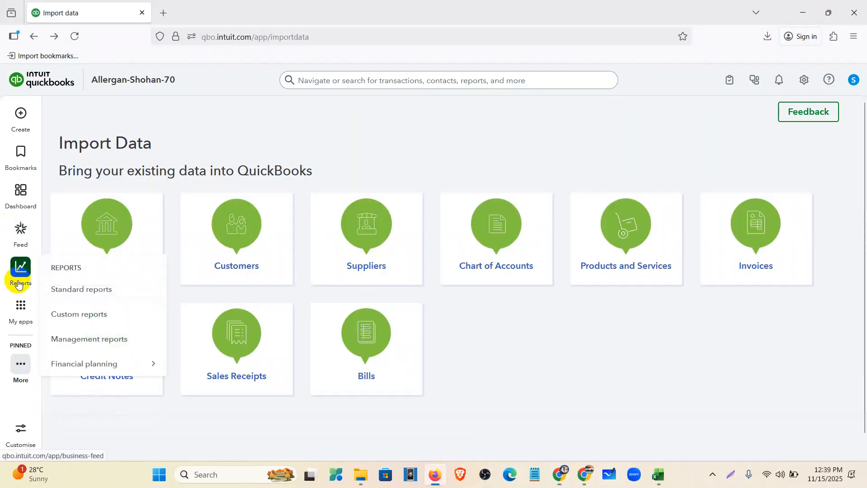
From the chart of accounts, start a new account named Bank Loan with number 2050
mouse_move(21, 311)
mouse_move(160, 101)
click(214, 209)
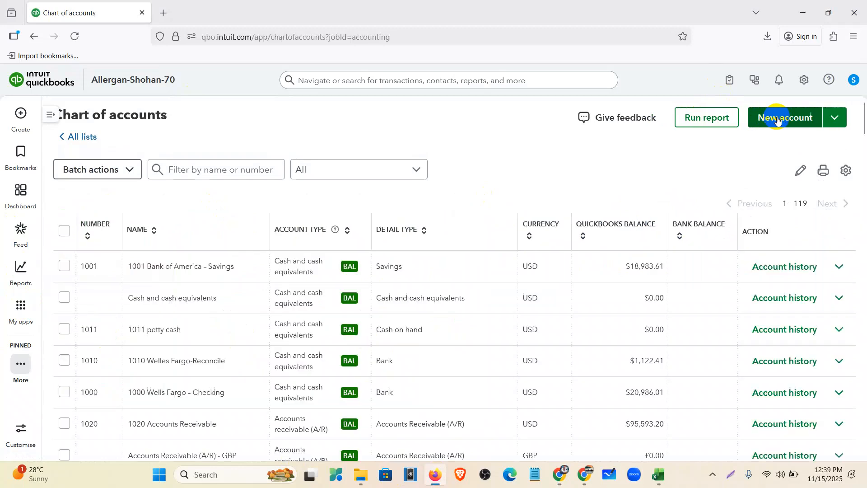
click(778, 118)
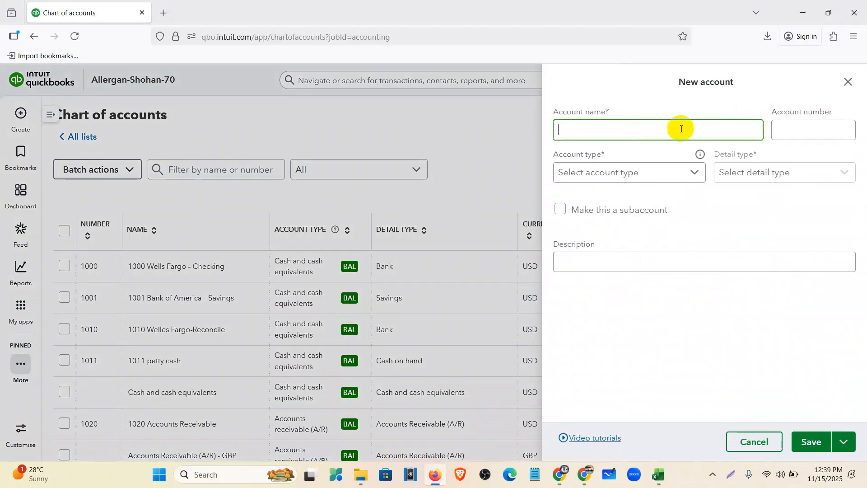
text(Bank Loan)
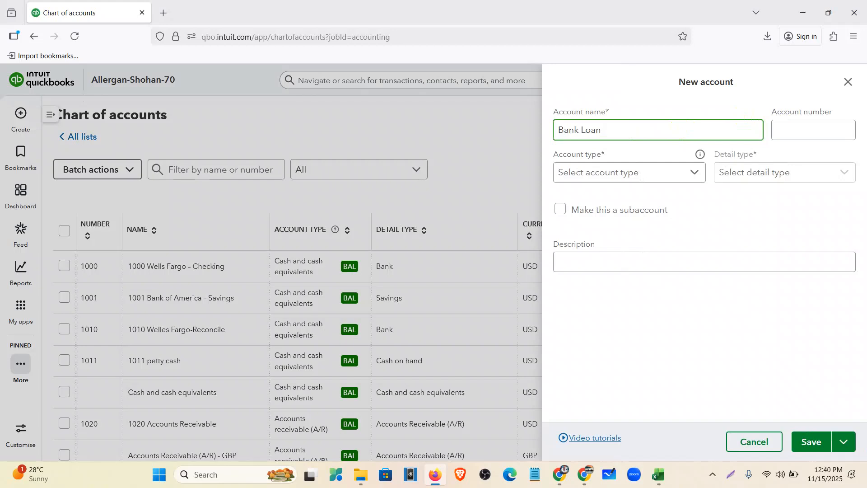
click(810, 127)
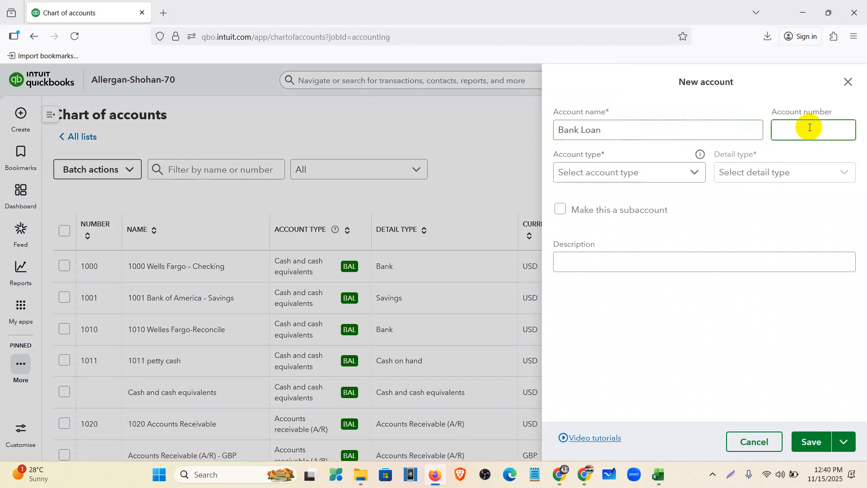
text(2050)
Set its type to Non-current liabilities, detail Long-term debt, with a 700,000.00 unpaid balance
click(650, 171)
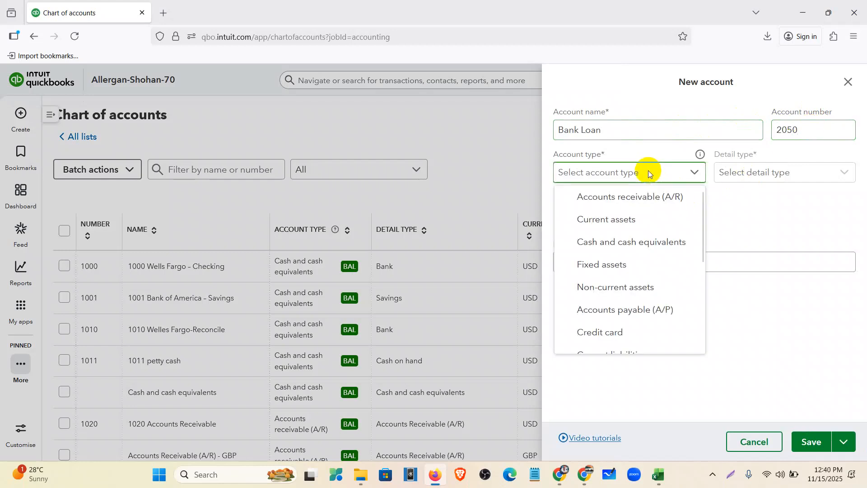
scroll(640, 226, down, 2)
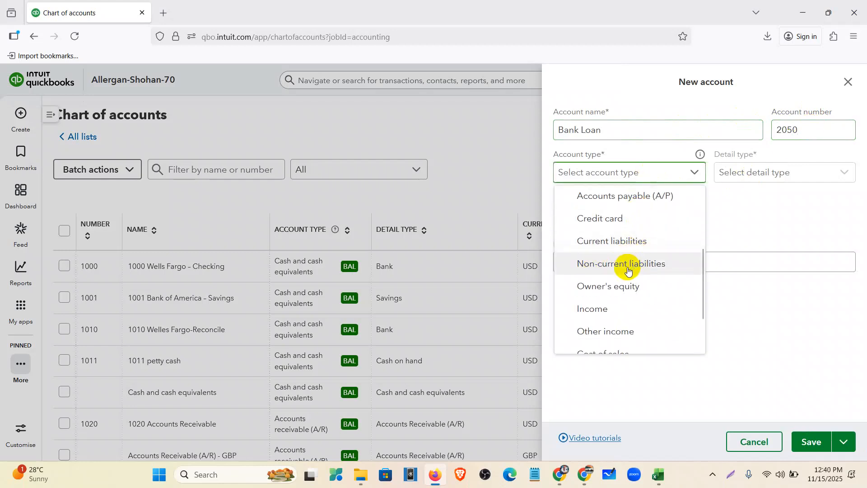
click(633, 269)
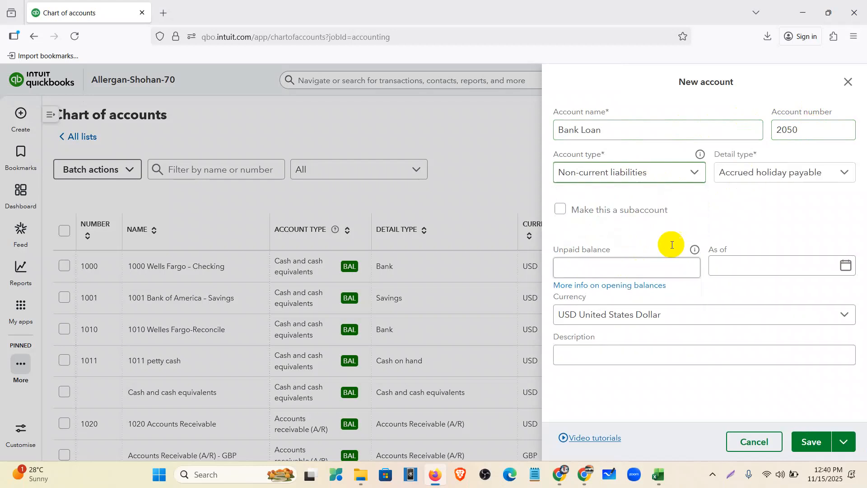
click(760, 181)
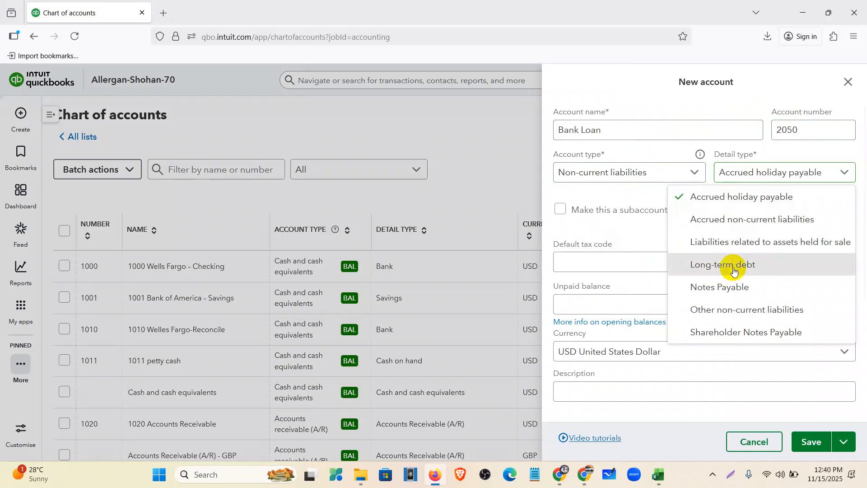
click(734, 269)
click(591, 305)
text(700,000.00)
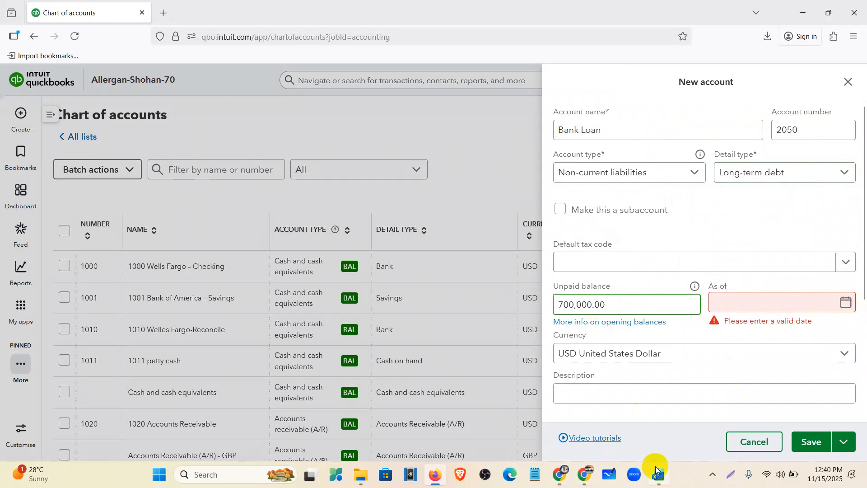
Check the August 1, 2021 first payment date in the spreadsheet, then return to the Bank Loan form
click(557, 477)
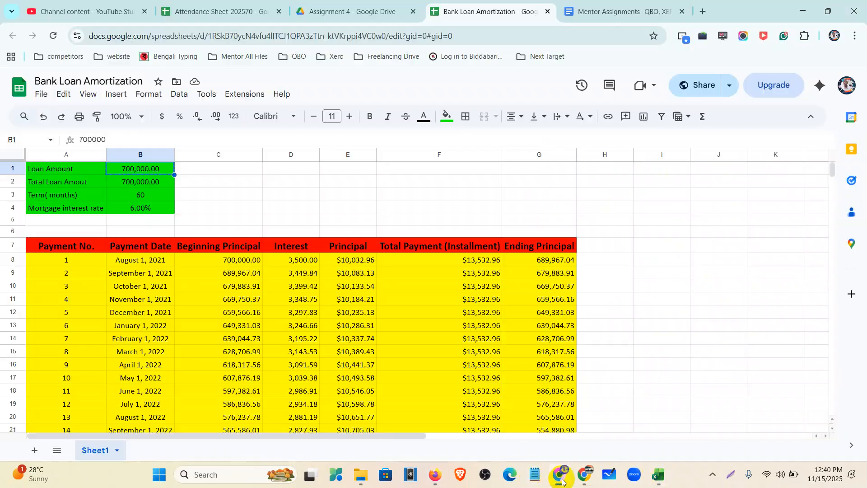
click(146, 260)
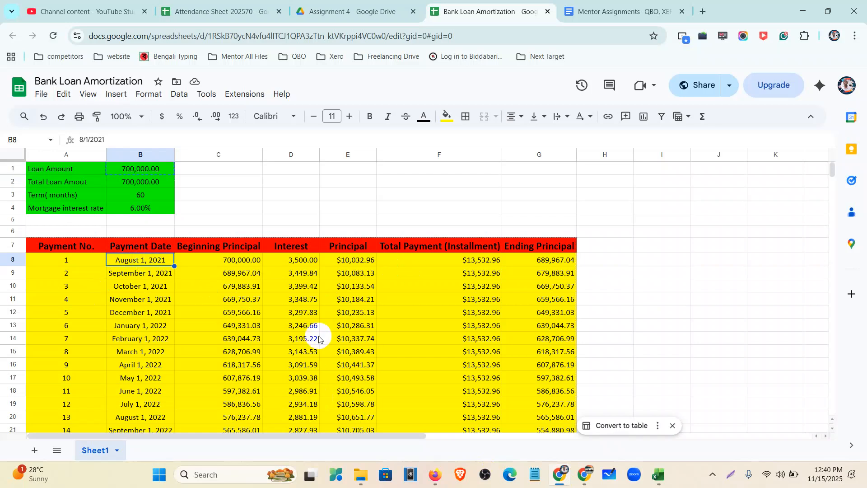
click(435, 473)
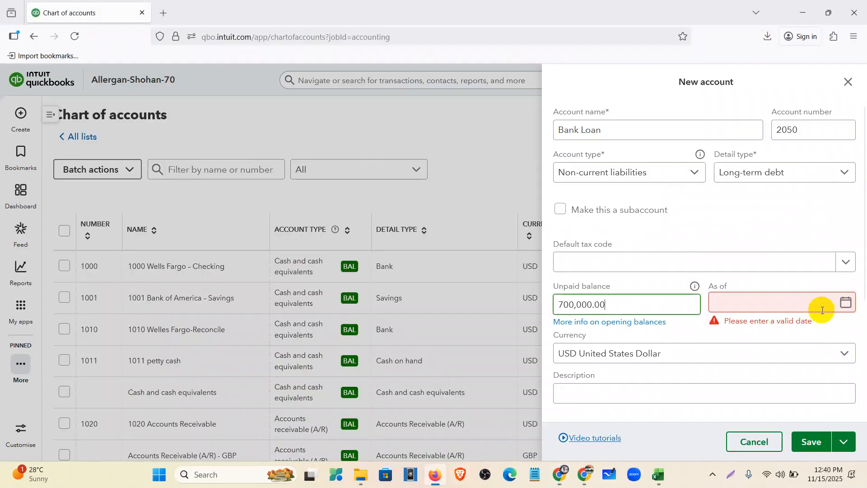
click(432, 479)
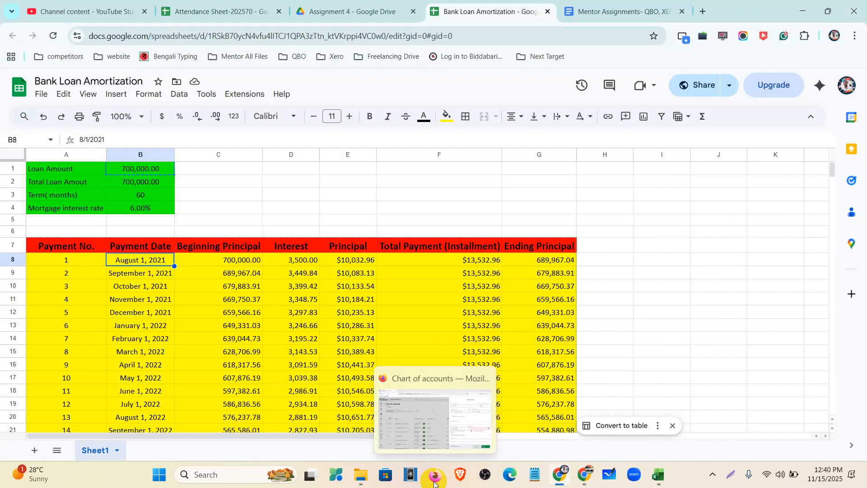
click(432, 478)
Date the Bank Loan's opening balance July 1, fix the year, and save the account
click(846, 302)
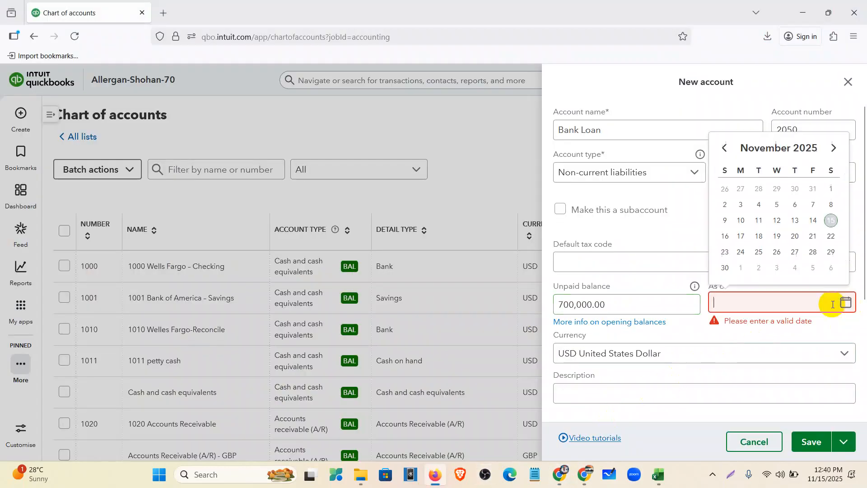
click(727, 148)
click(727, 147)
click(727, 148)
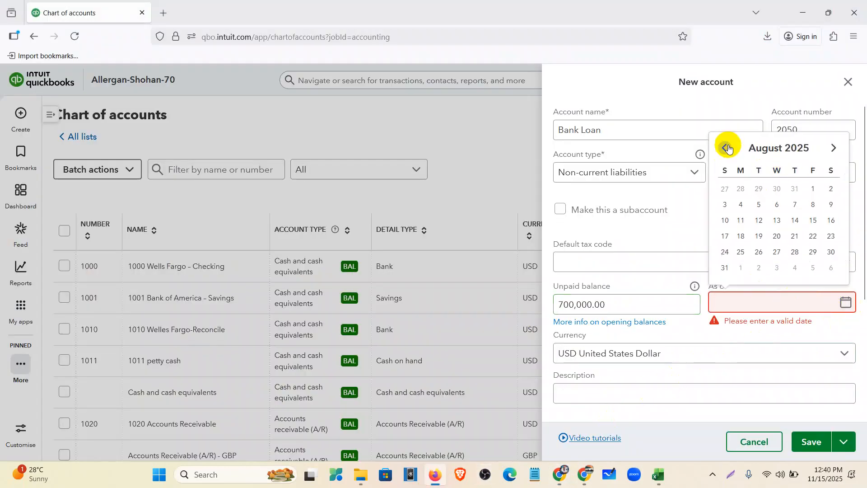
click(727, 148)
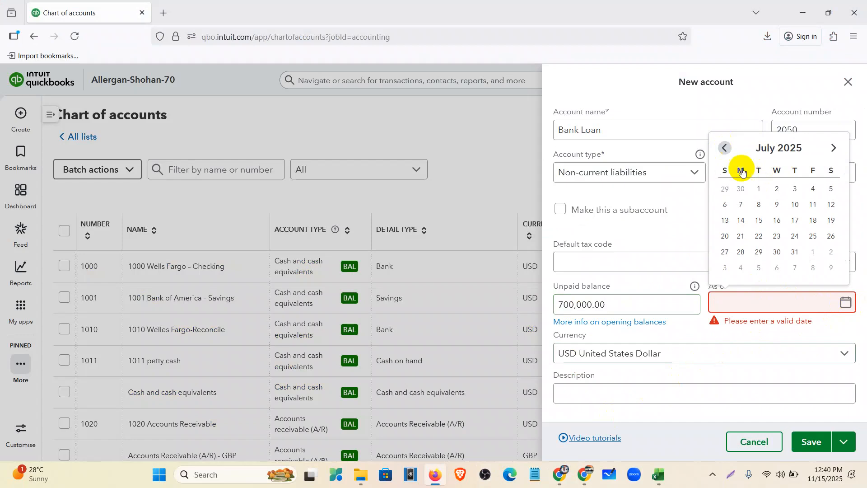
click(759, 188)
key(BackSpace)
text(1/2021)
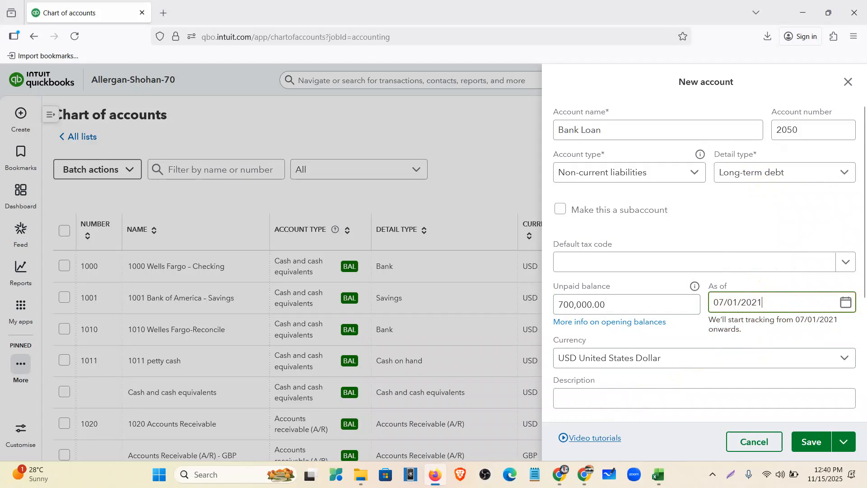
scroll(762, 231, down, 4)
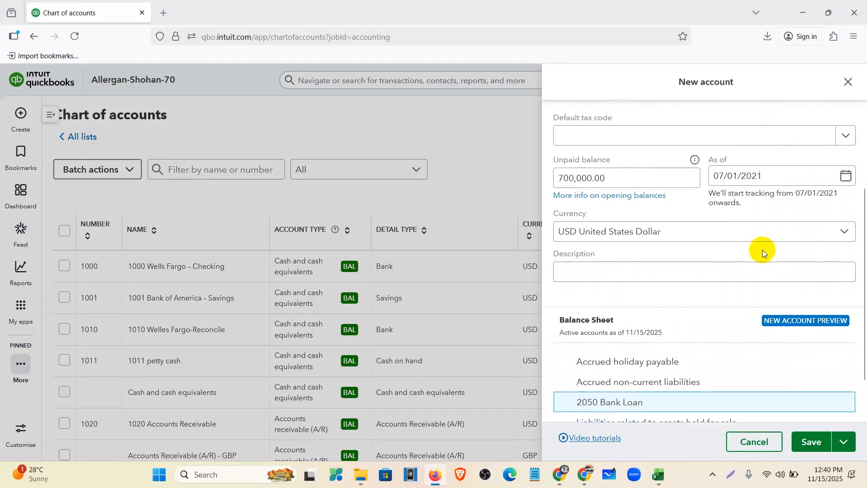
click(813, 438)
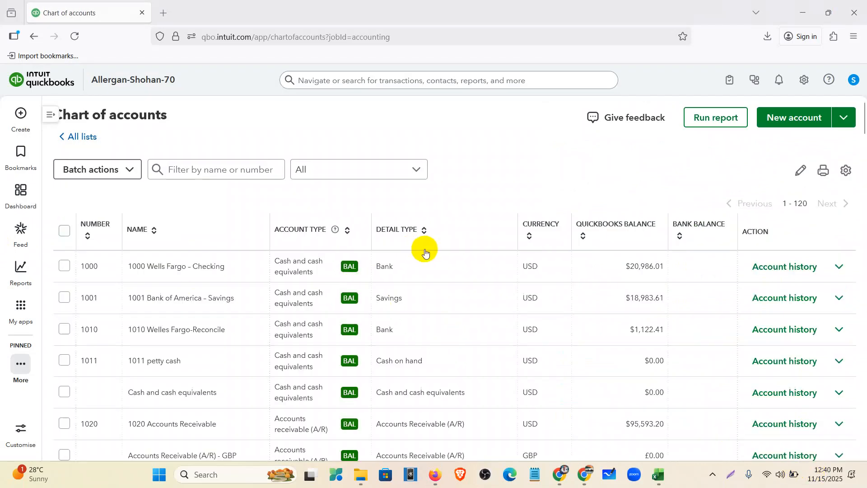
Scroll the chart of accounts to find 2050 Bank Loan among the liabilities, then back to the top
scroll(213, 315, down, 15)
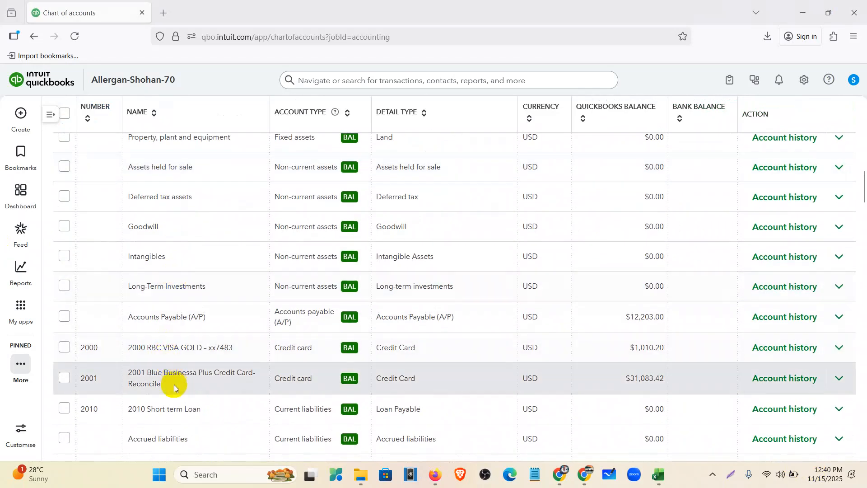
scroll(180, 359, down, 2)
scroll(184, 246, down, 10)
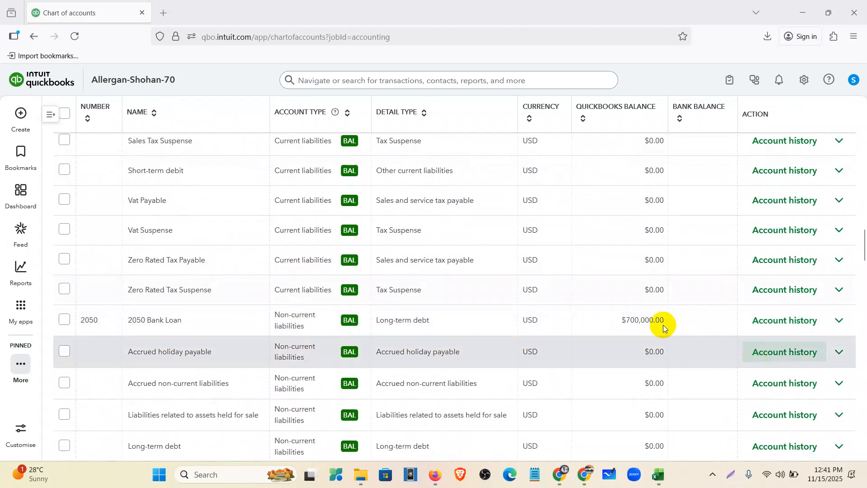
scroll(666, 324, up, 15)
scroll(666, 324, up, 5)
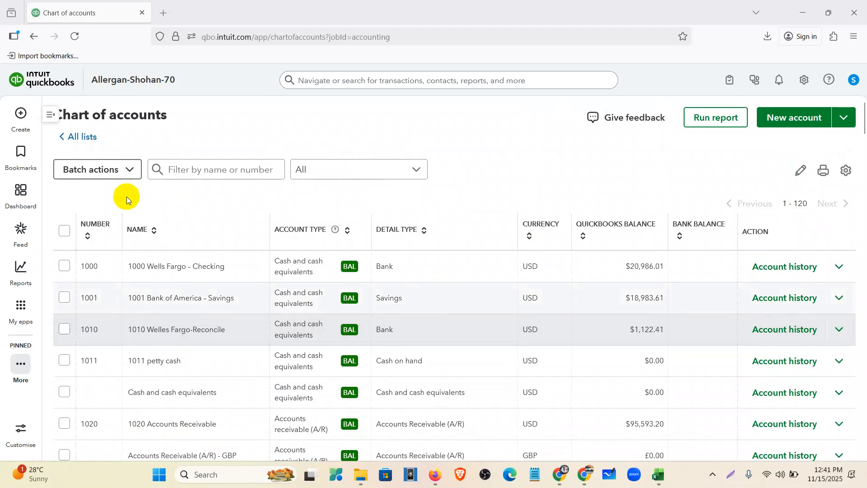
Filter the chart of accounts by 'interest', then clear the filter
click(204, 169)
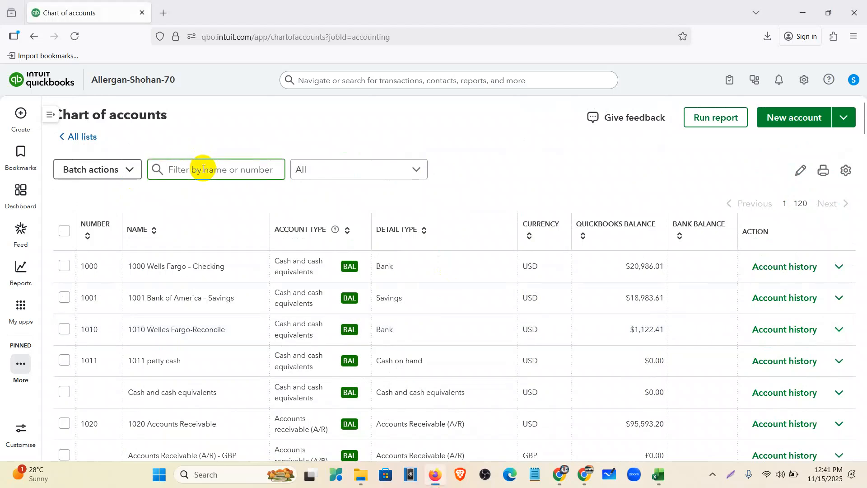
text(interesr)
key(BackSpace)
text(t)
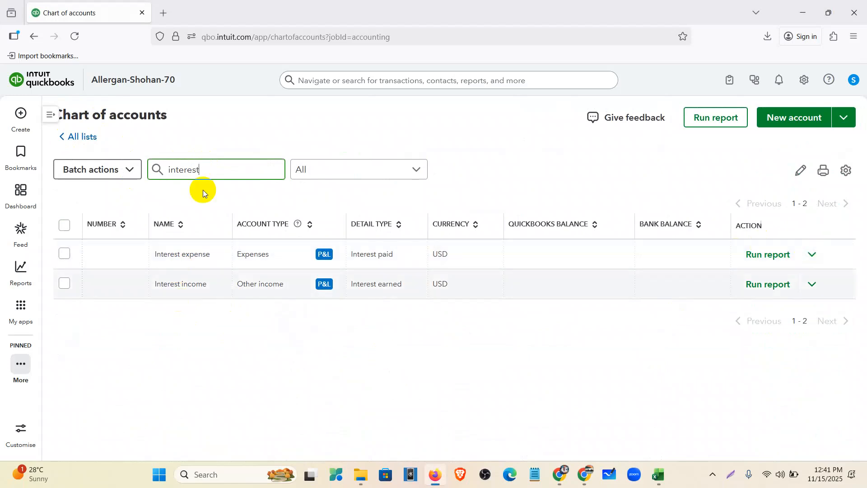
key(BackSpace)
key(BackSpace)
key(BackSpace)
key(BackSpace)
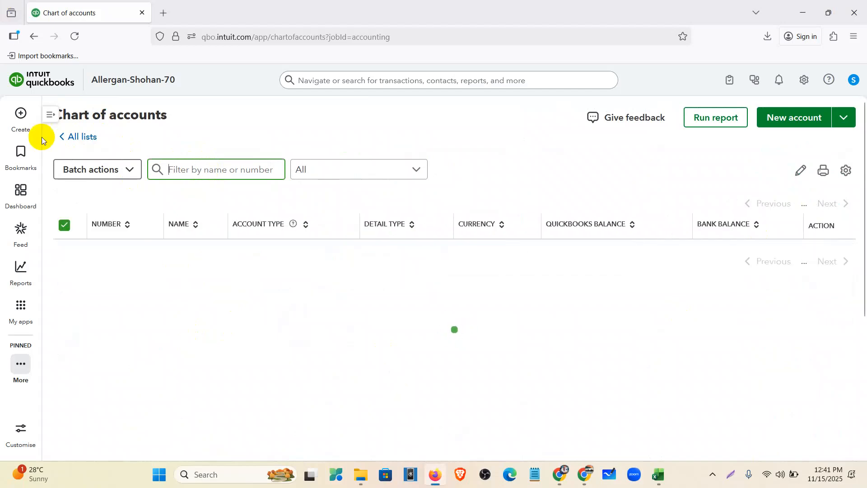
Open a new invoice no.1030 and close it without saving
click(20, 111)
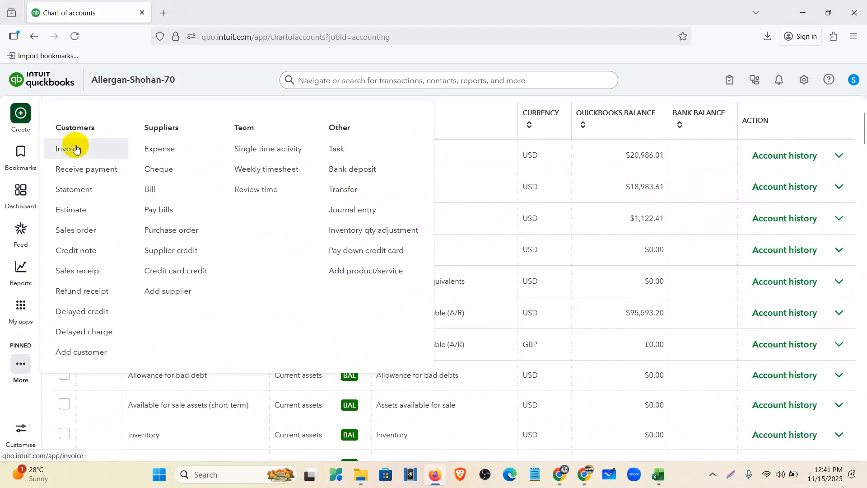
click(76, 149)
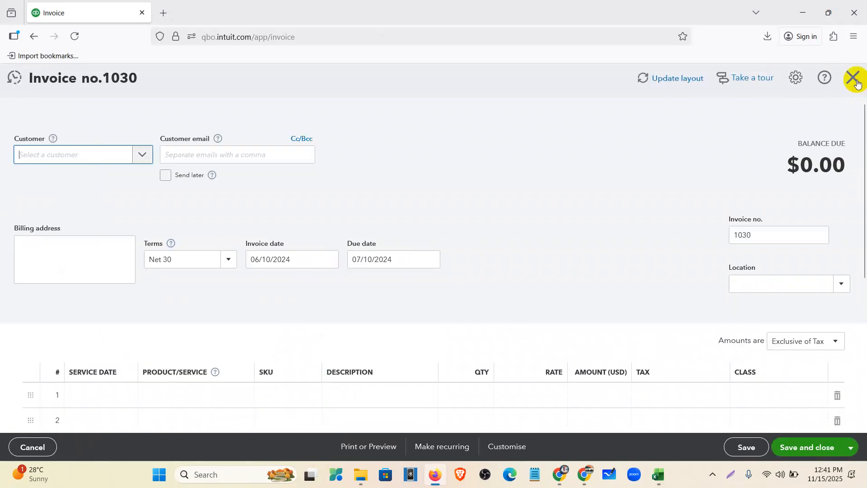
click(853, 79)
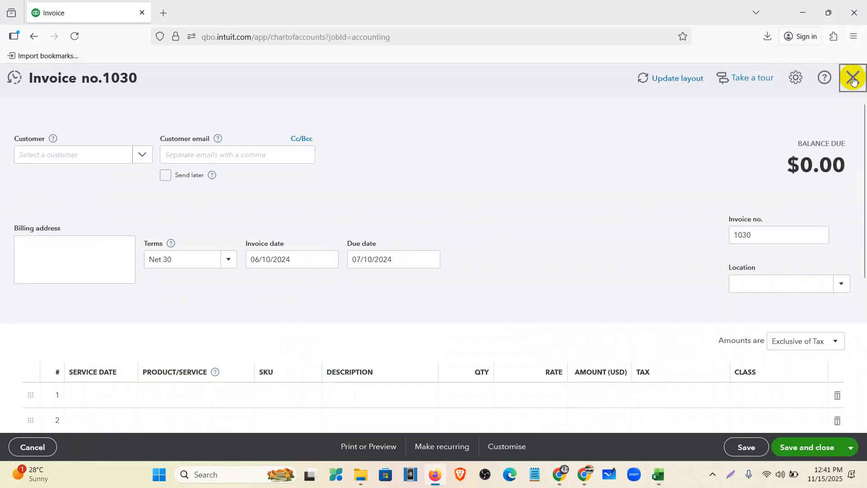
click(20, 113)
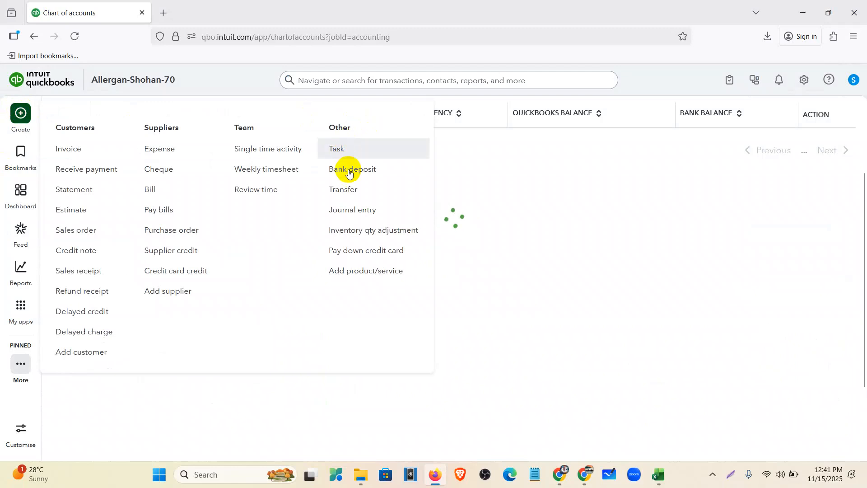
Start journal entry #1 dated 07/31/2021
click(353, 209)
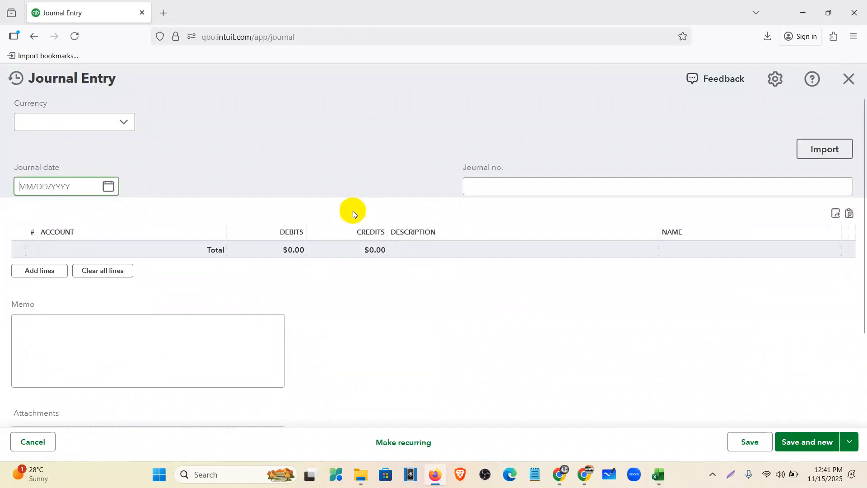
click(109, 186)
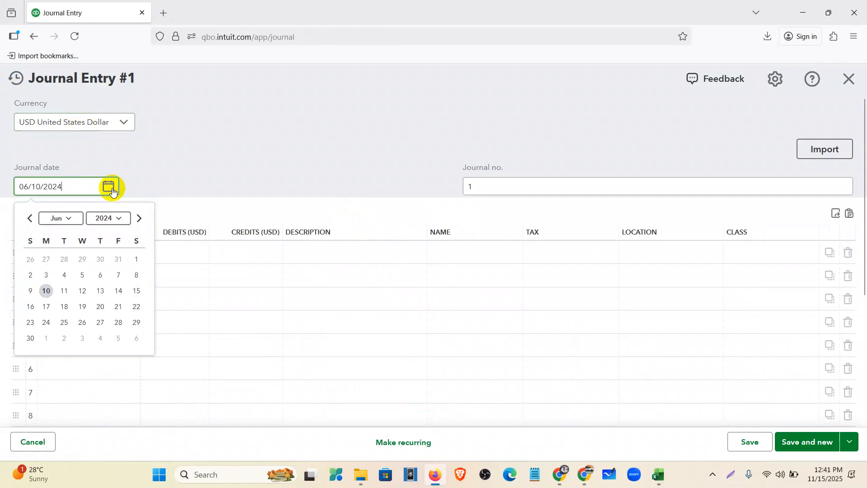
click(74, 220)
click(68, 293)
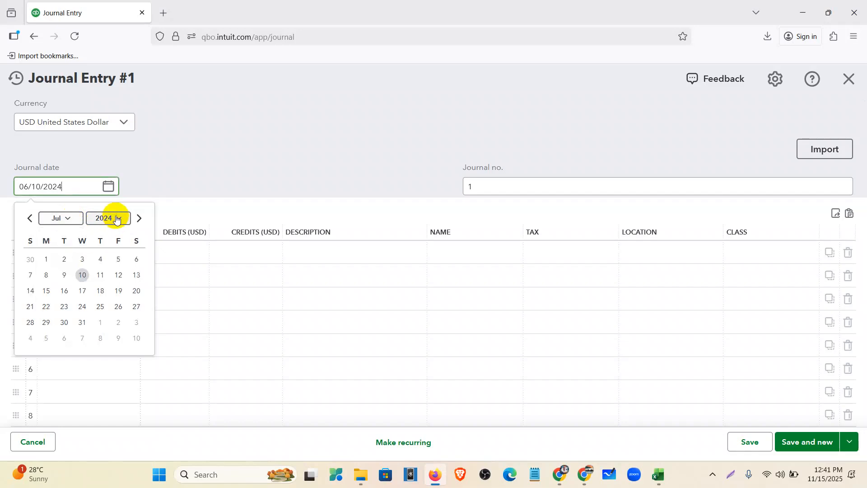
click(110, 218)
scroll(112, 282, up, 2)
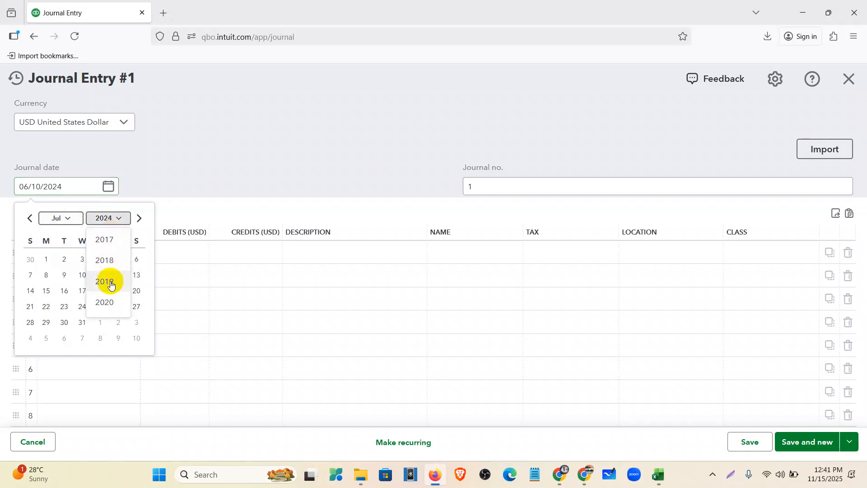
scroll(112, 293, down, 2)
scroll(111, 260, up, 1)
scroll(111, 254, up, 2)
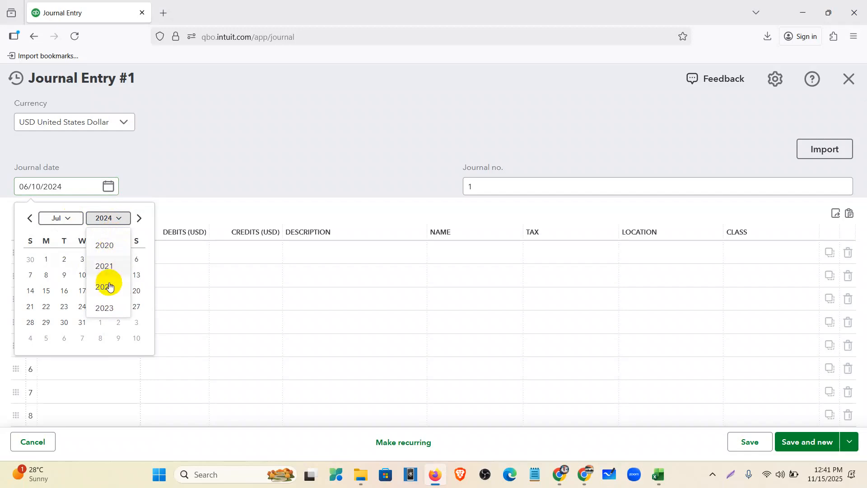
click(108, 268)
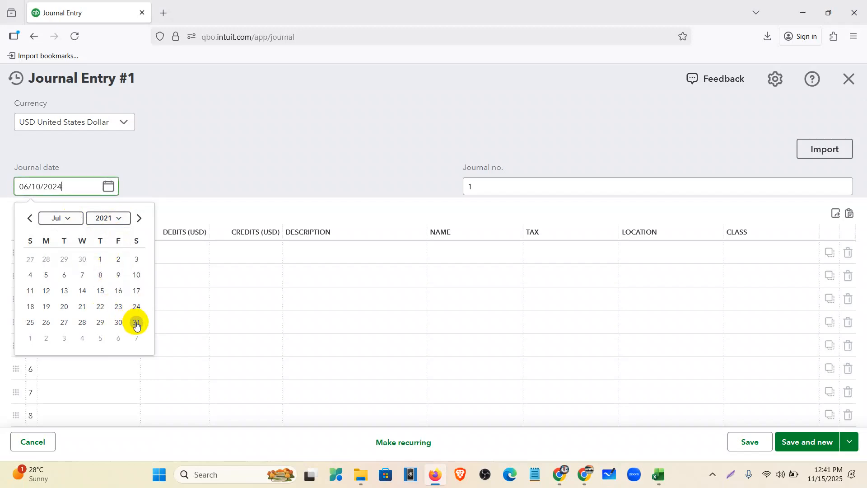
click(136, 323)
Put Interest expense on line 1 and 2050 Bank Loan on line 2
click(92, 255)
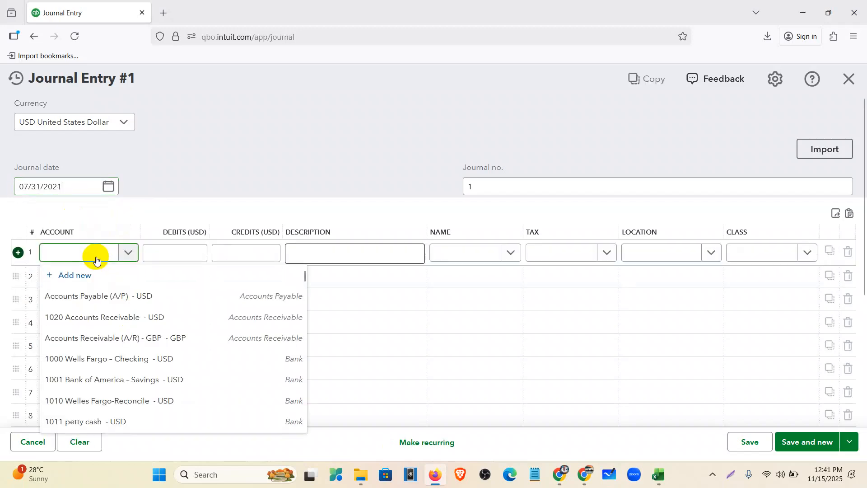
text(inte)
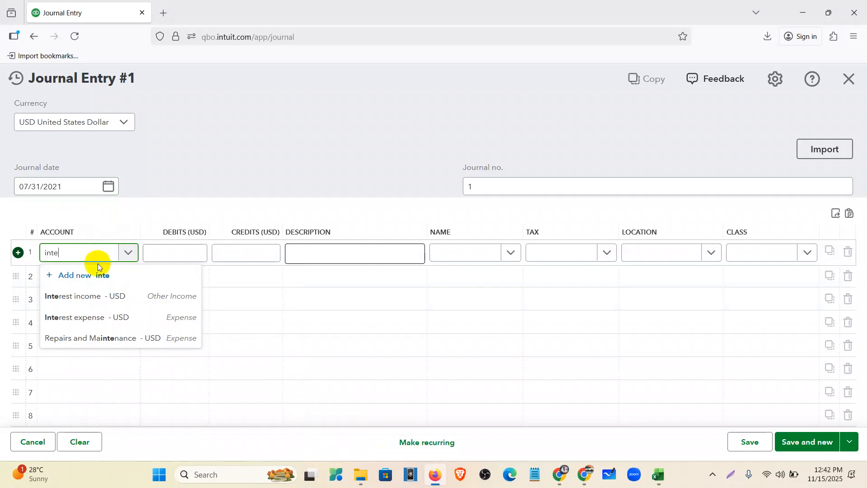
click(95, 317)
click(83, 280)
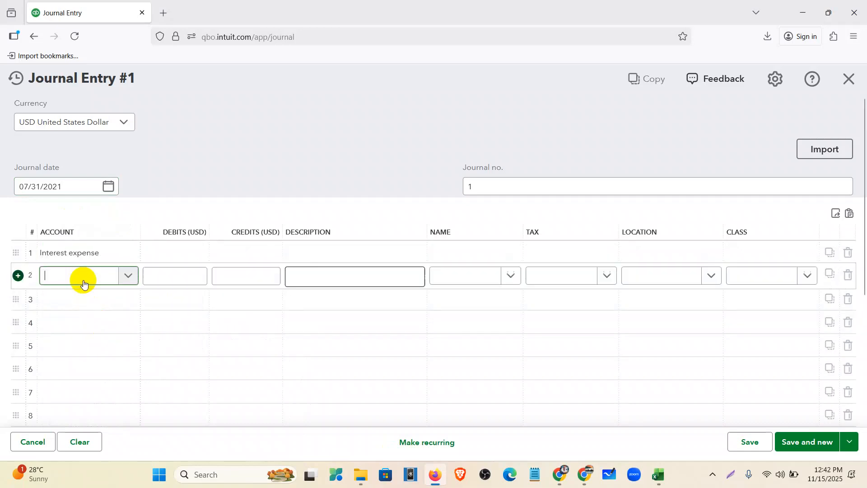
text(bank laon)
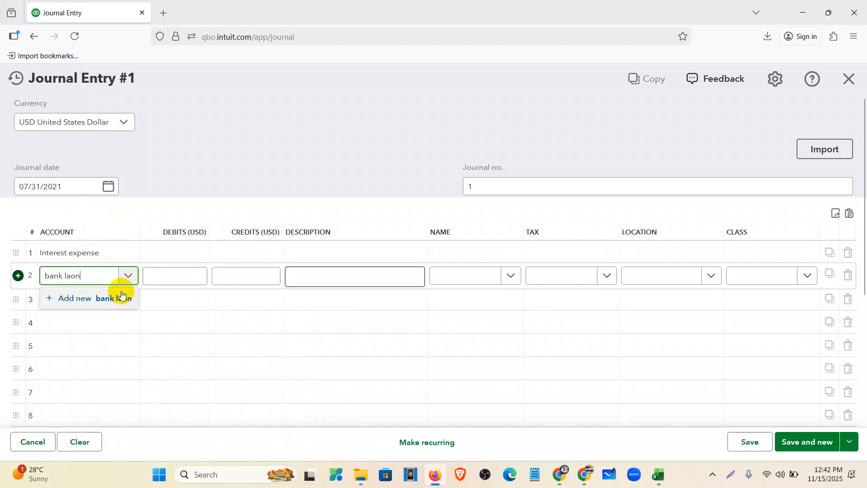
key(BackSpace)
key(BackSpace)
key(BackSpace)
text(o)
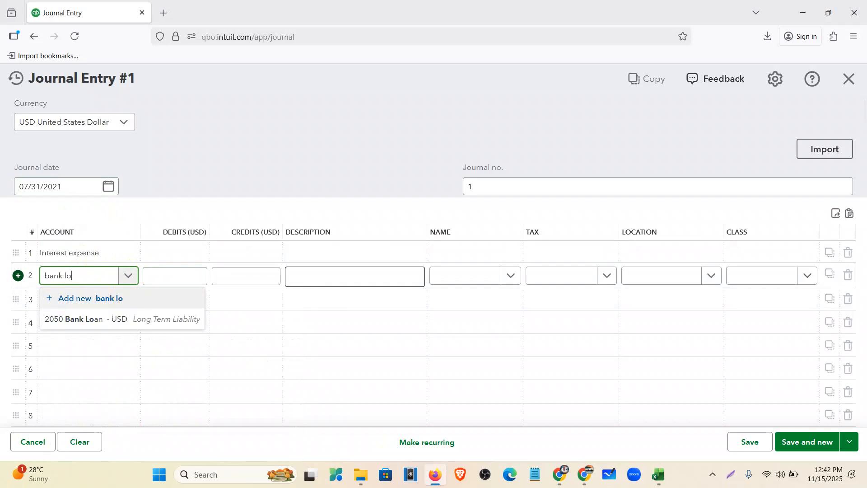
click(127, 318)
Debit and credit 3,500.00, the first month's interest copied from the schedule, then Save and new
click(168, 256)
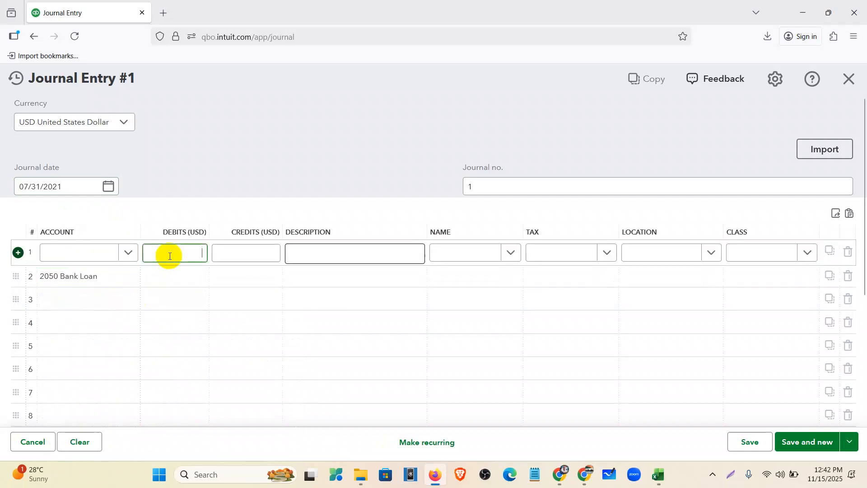
click(565, 483)
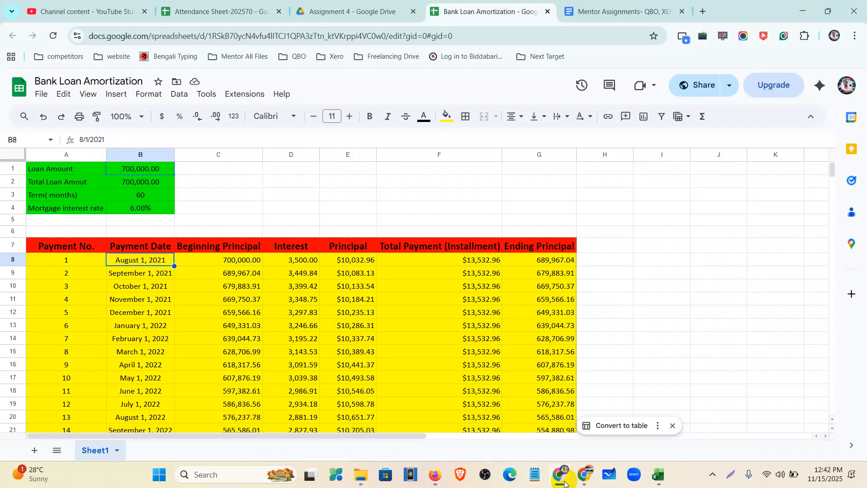
click(312, 262)
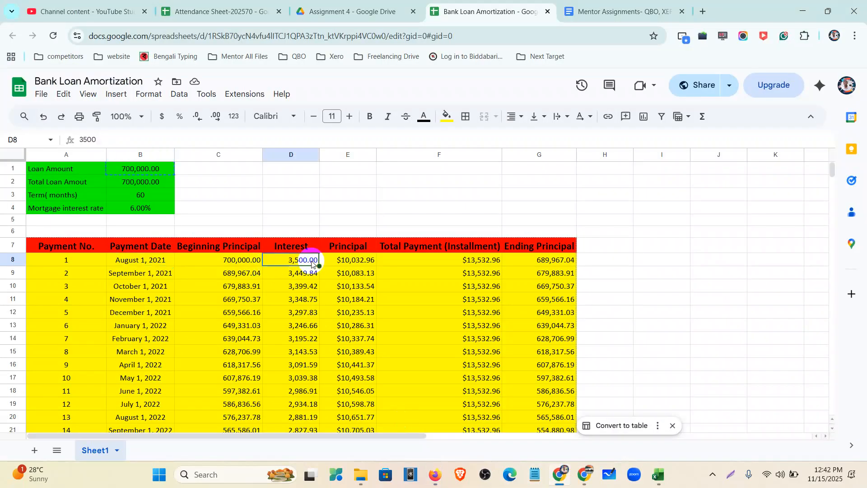
click(434, 474)
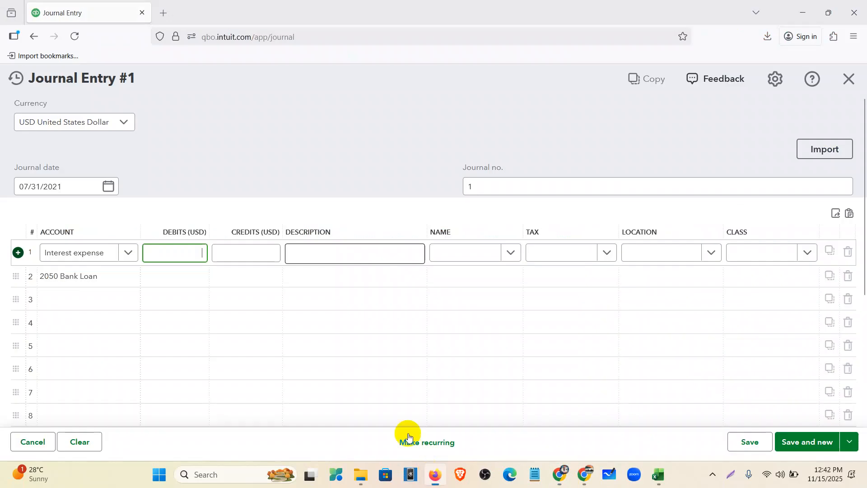
text(3,500.00)
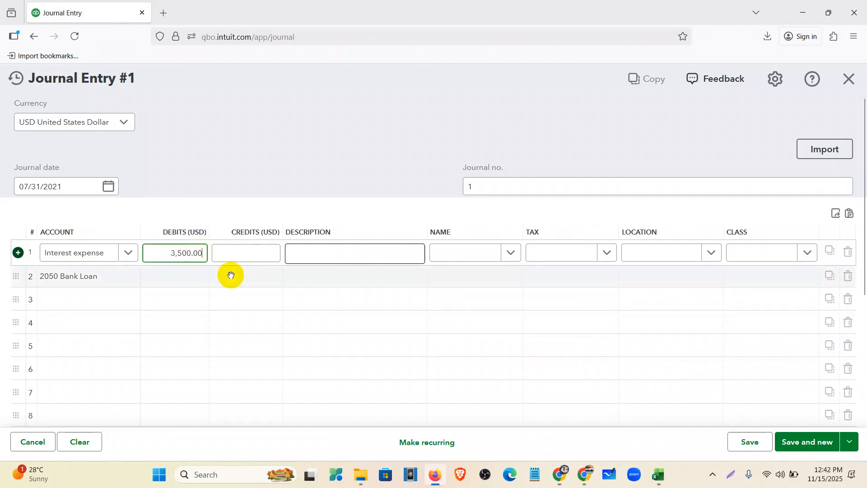
click(234, 276)
text(3,500.00)
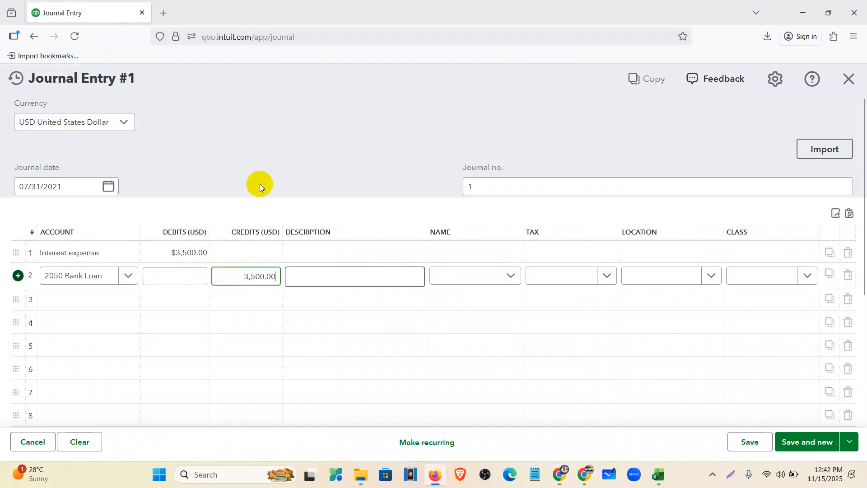
click(265, 177)
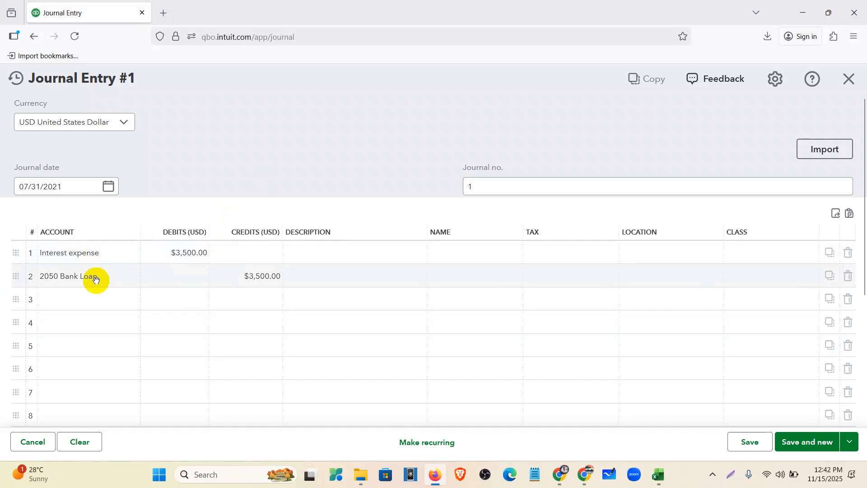
scroll(646, 383, down, 4)
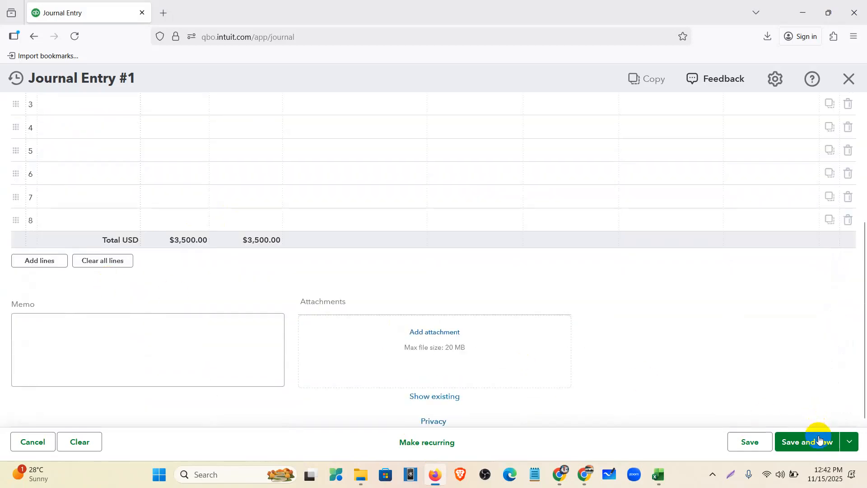
mouse_move(815, 441)
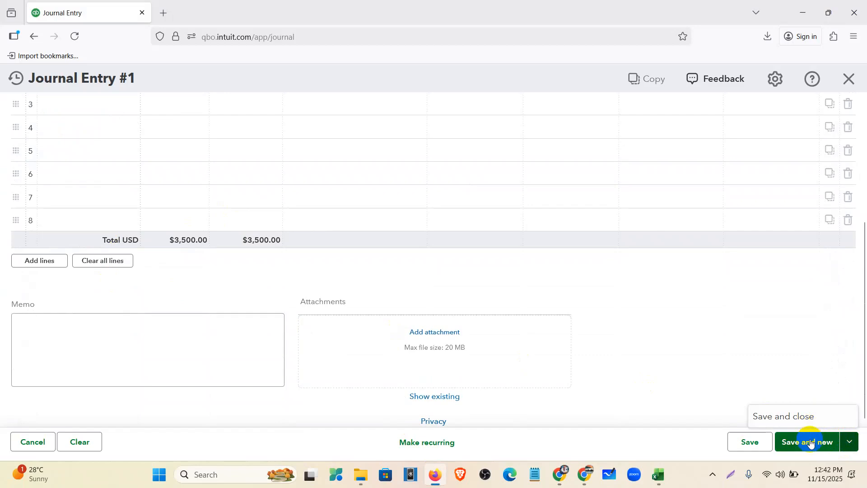
click(811, 442)
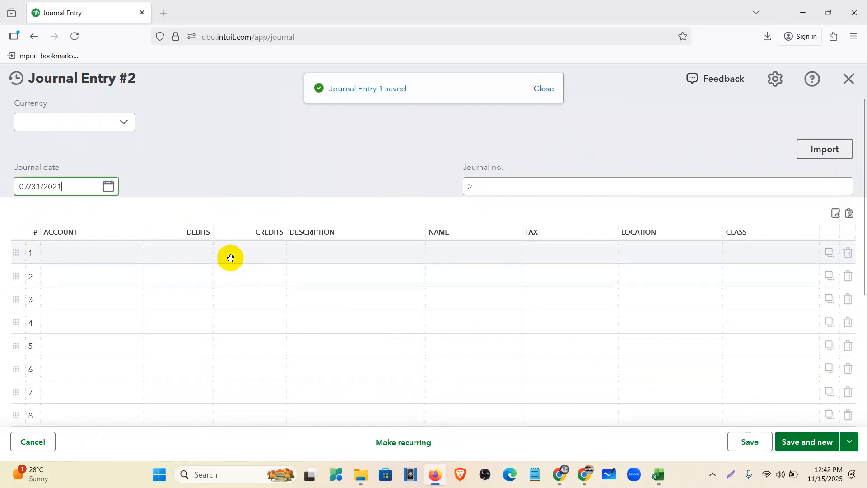
Date entry #2 08/01/2021 with 2050 Bank Loan on line 1 and 1000 Wells Fargo - Checking on line 2
click(103, 190)
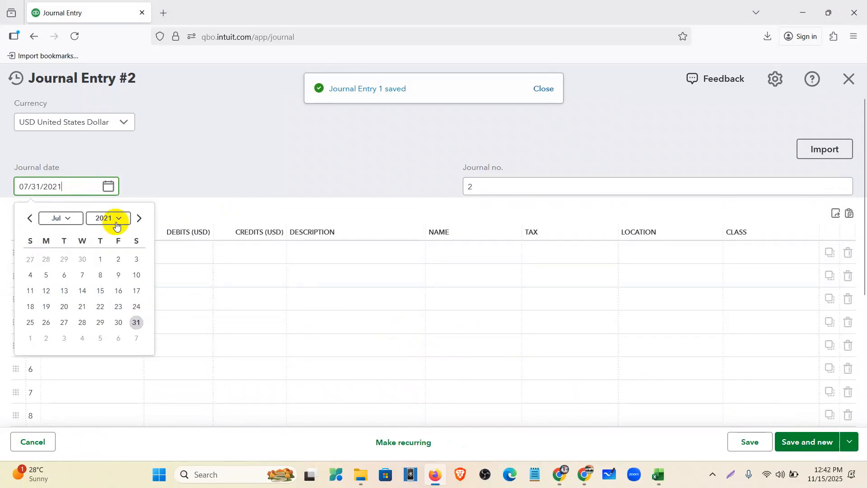
click(139, 218)
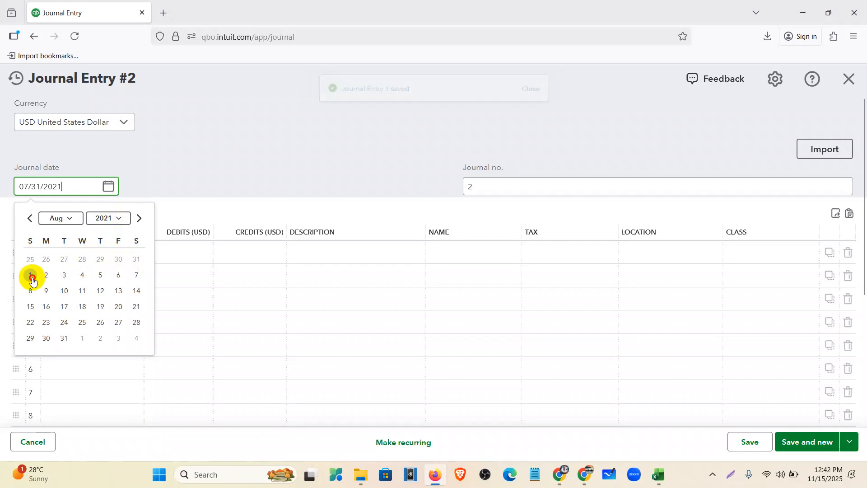
click(30, 275)
click(59, 257)
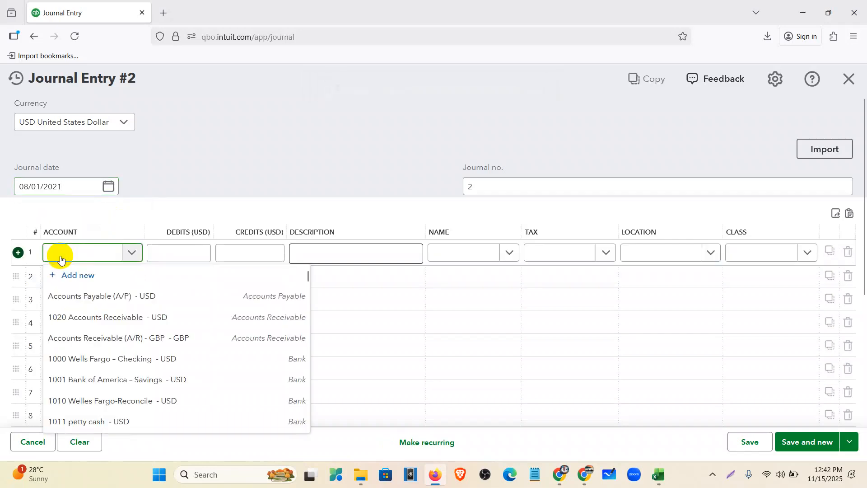
text(bank)
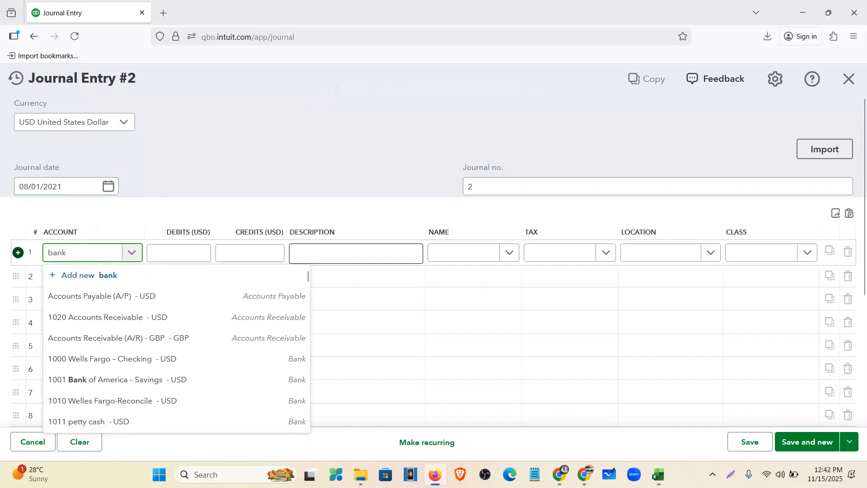
click(95, 297)
click(75, 281)
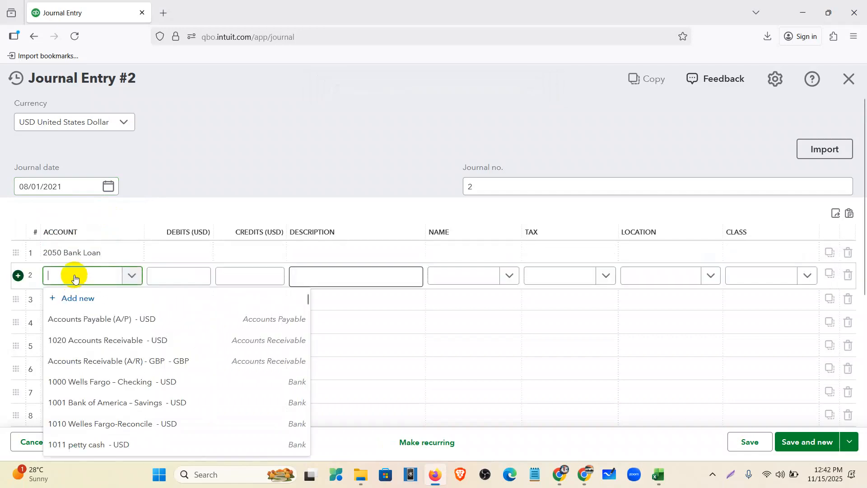
text(well)
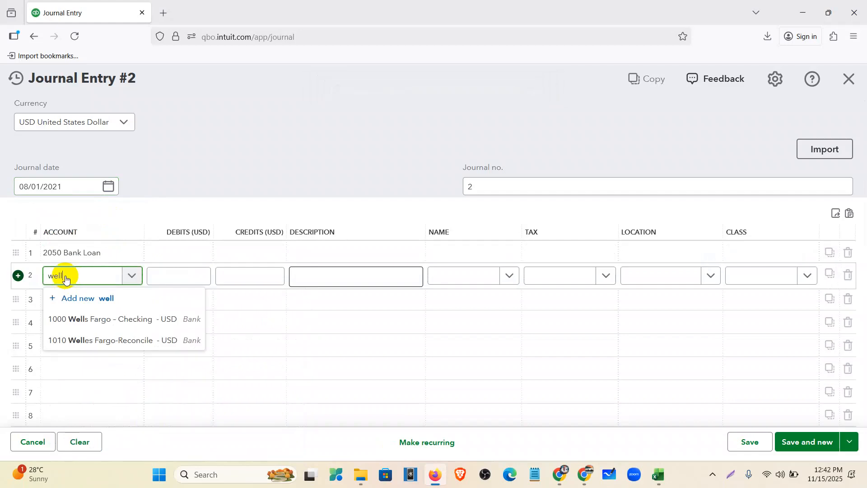
click(111, 319)
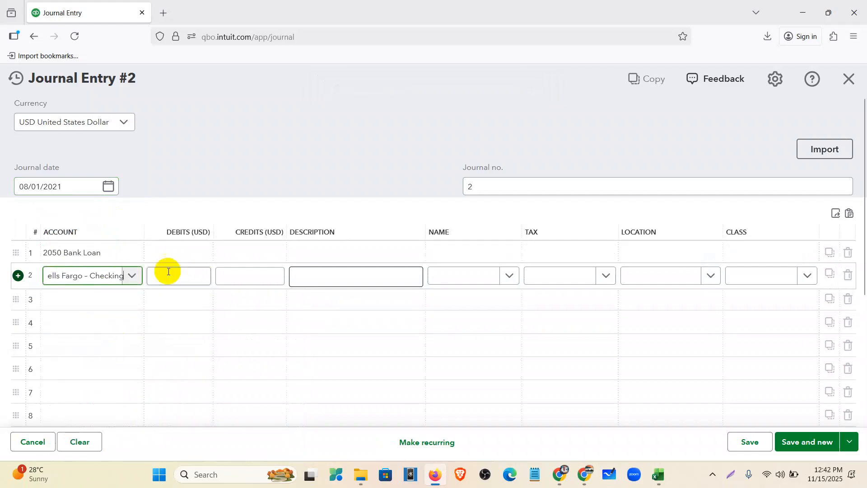
Enter the $13,532.96 installment from the schedule as the debit and credit, then Save and close
click(178, 251)
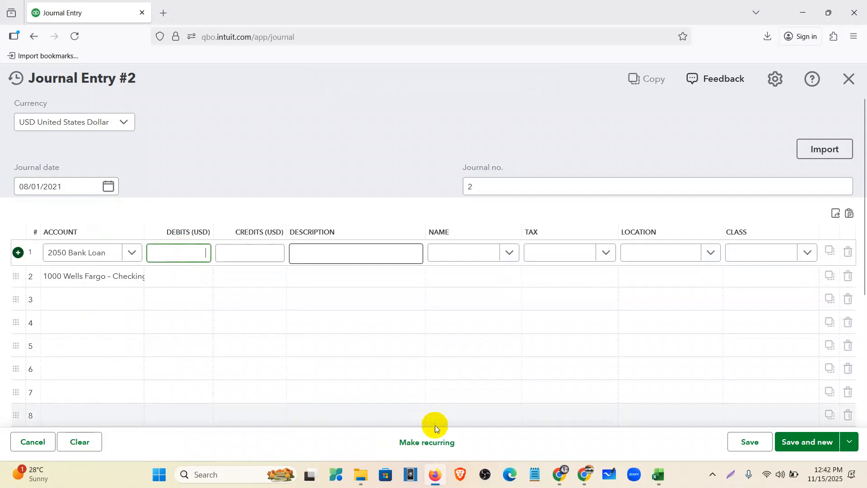
click(434, 474)
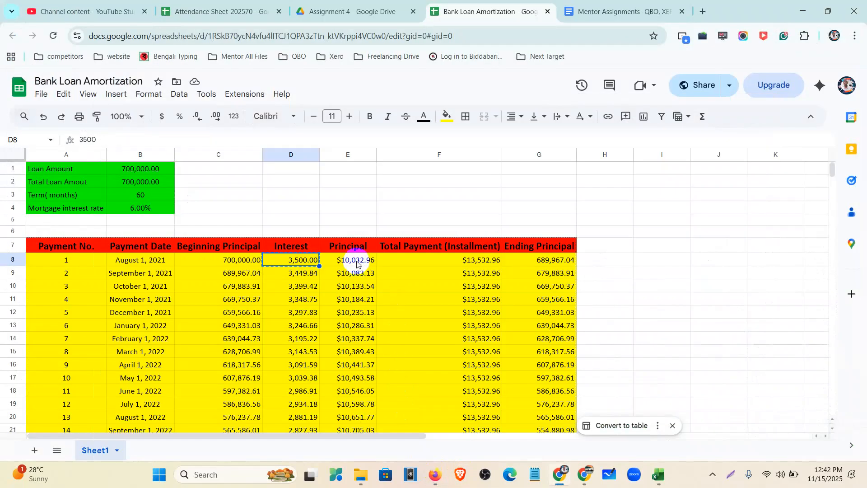
click(449, 264)
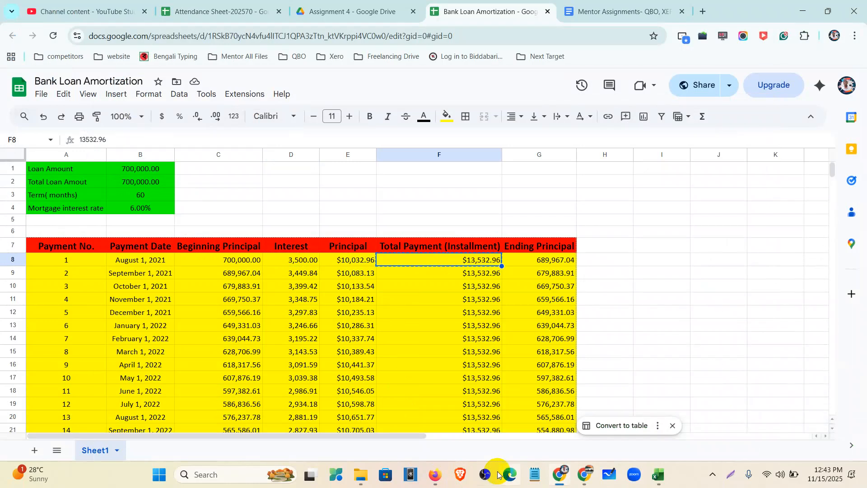
click(434, 474)
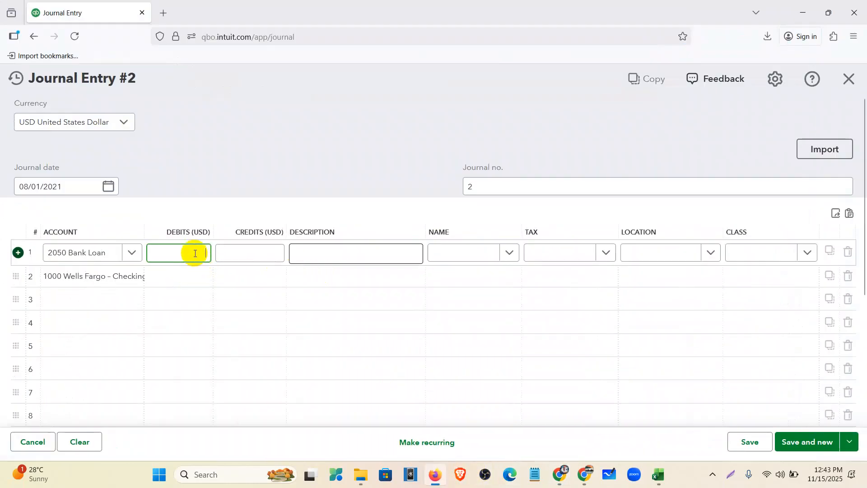
click(246, 278)
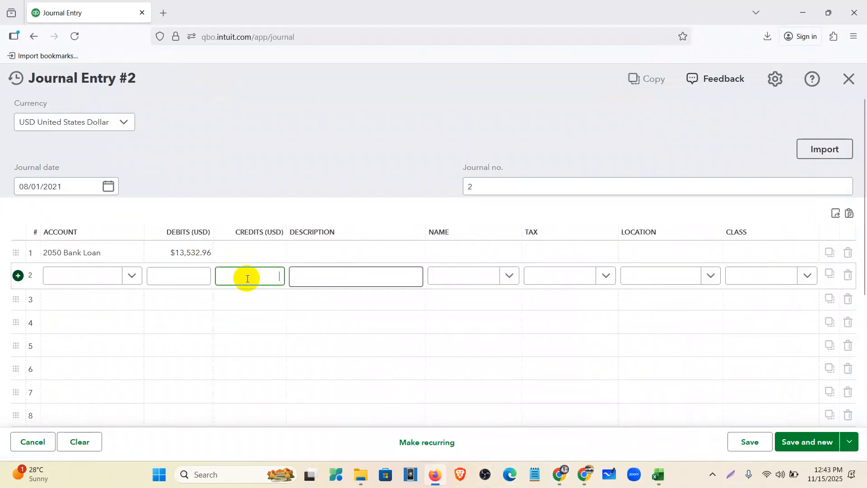
text($13,532.96)
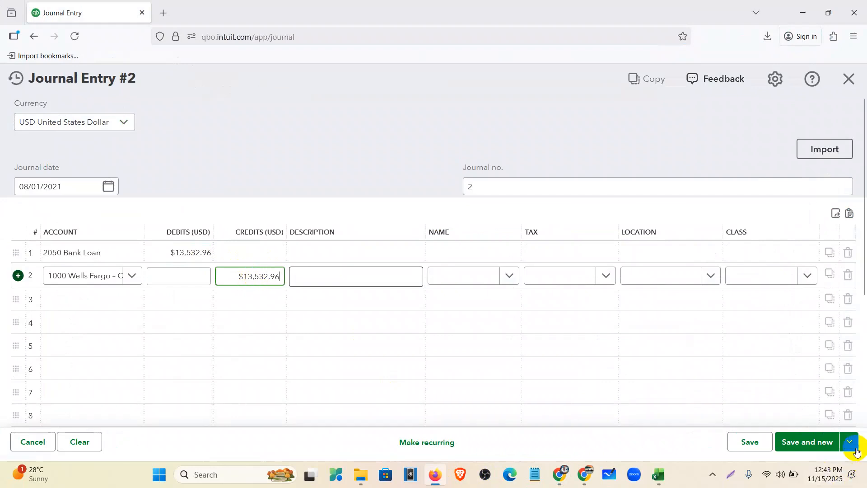
click(849, 442)
click(808, 415)
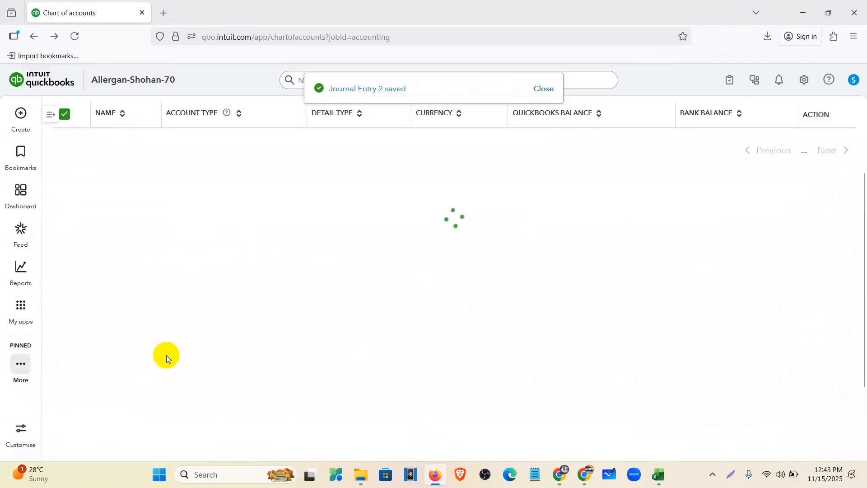
Reopen the chart of accounts and scroll to 2050 Bank Loan to confirm its $689,967.04 balance
mouse_move(23, 289)
click(23, 304)
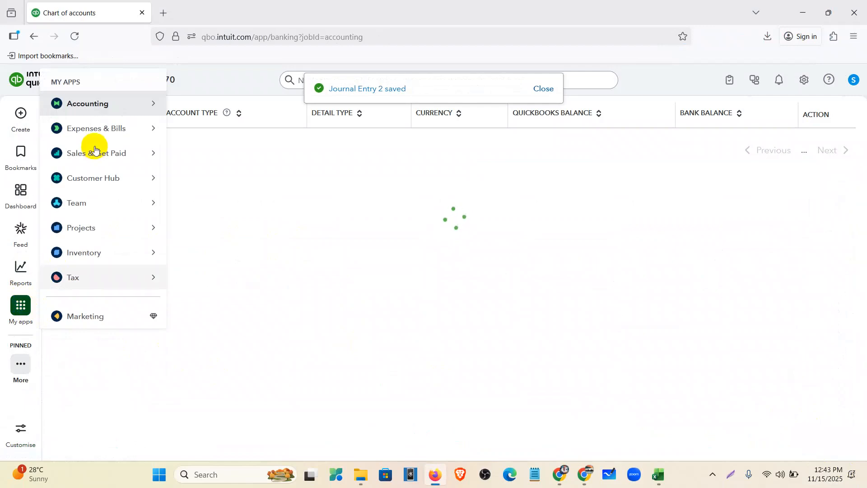
mouse_move(112, 109)
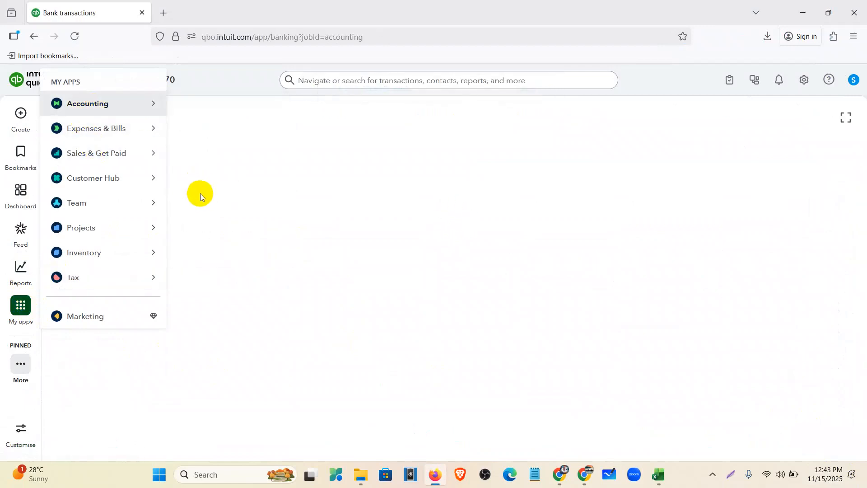
click(217, 202)
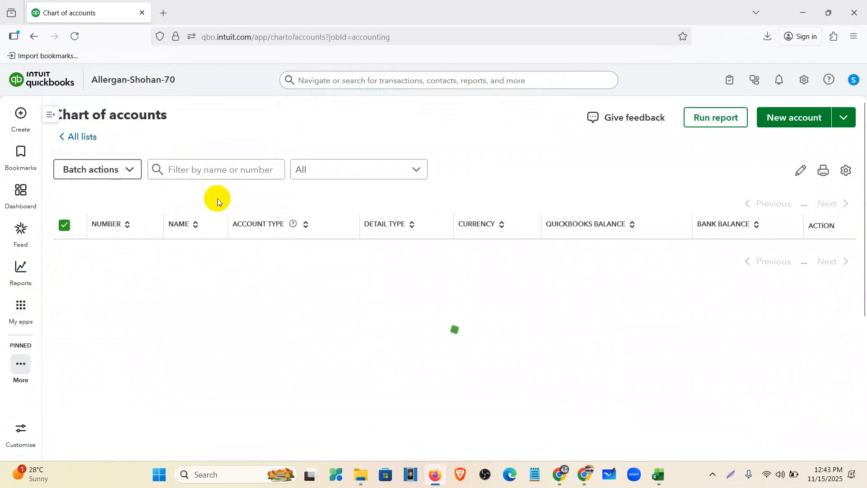
scroll(283, 327, down, 3)
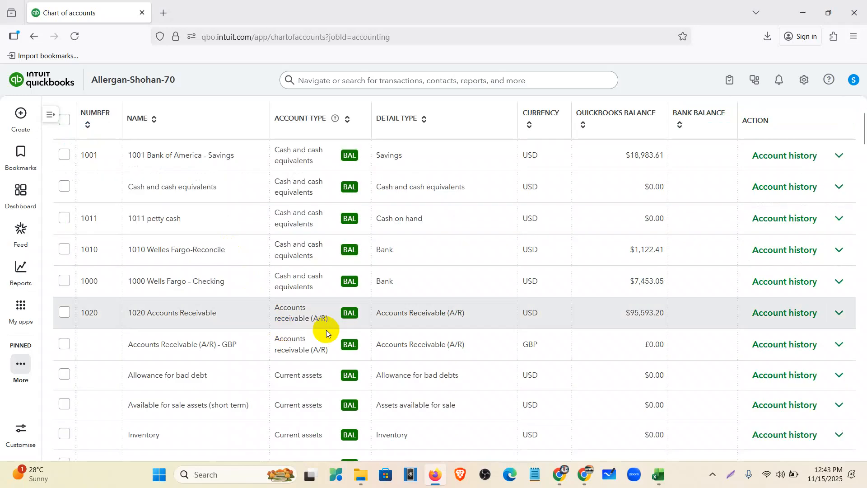
scroll(256, 297, down, 10)
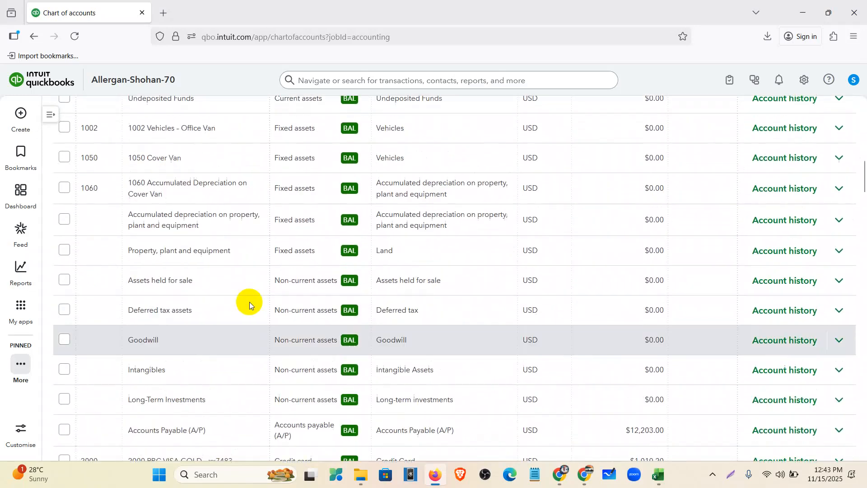
scroll(145, 221, down, 10)
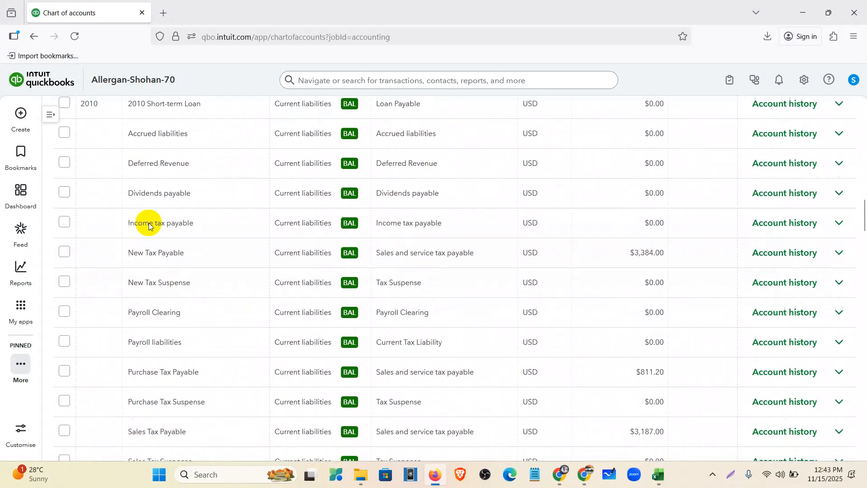
scroll(152, 254, down, 1)
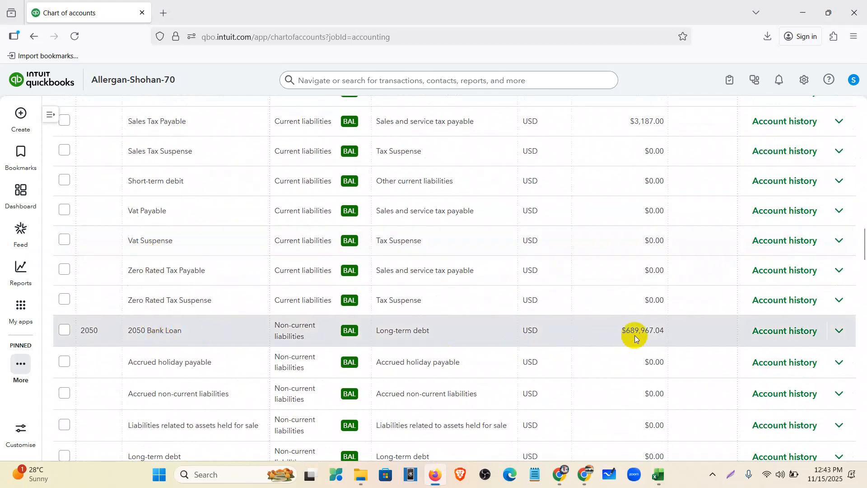
key(ctrl+plus)
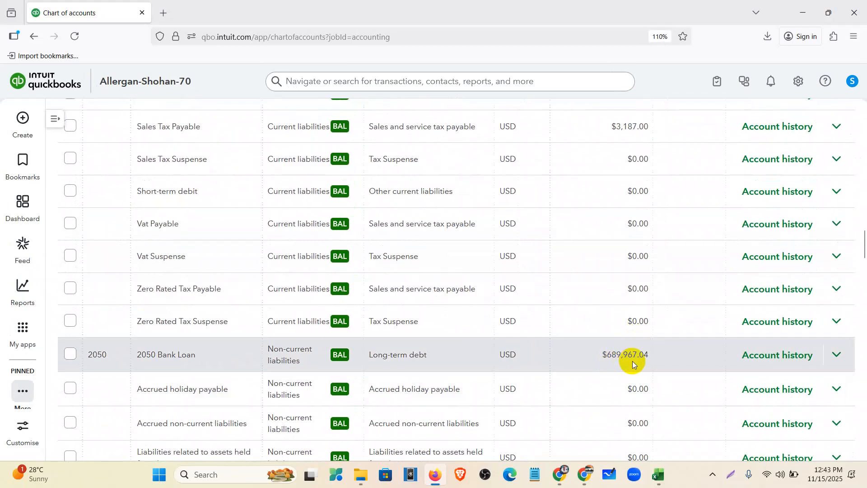
click(560, 474)
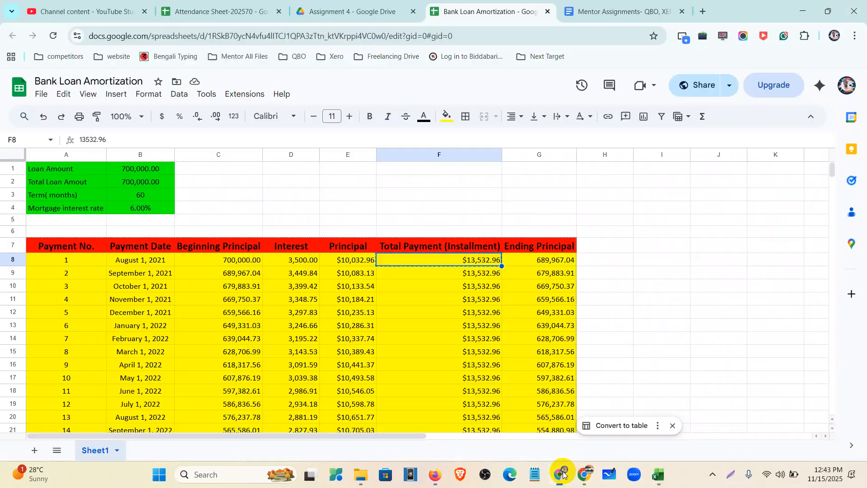
key(ctrl+plus)
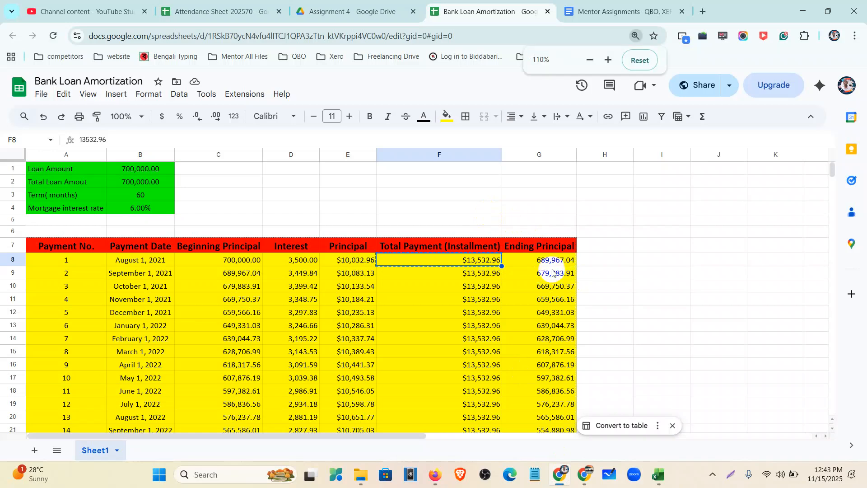
click(547, 265)
click(605, 280)
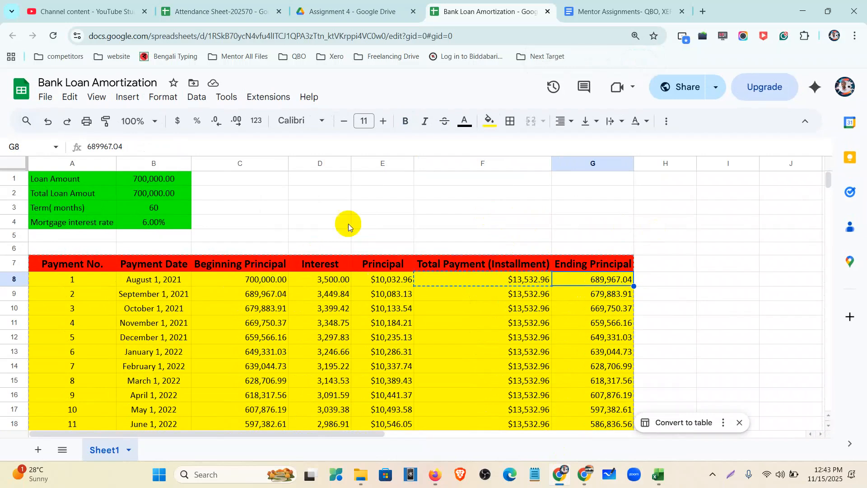
scroll(349, 221, down, 2)
key(ctrl+minus)
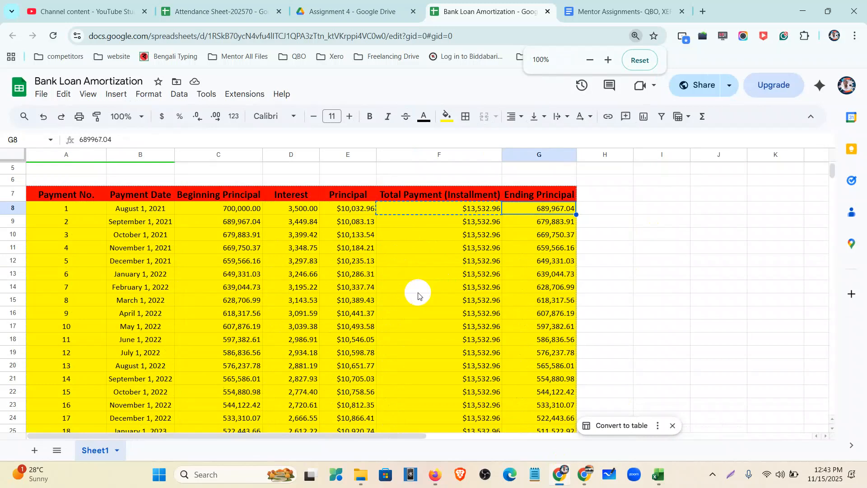
scroll(417, 291, up, 2)
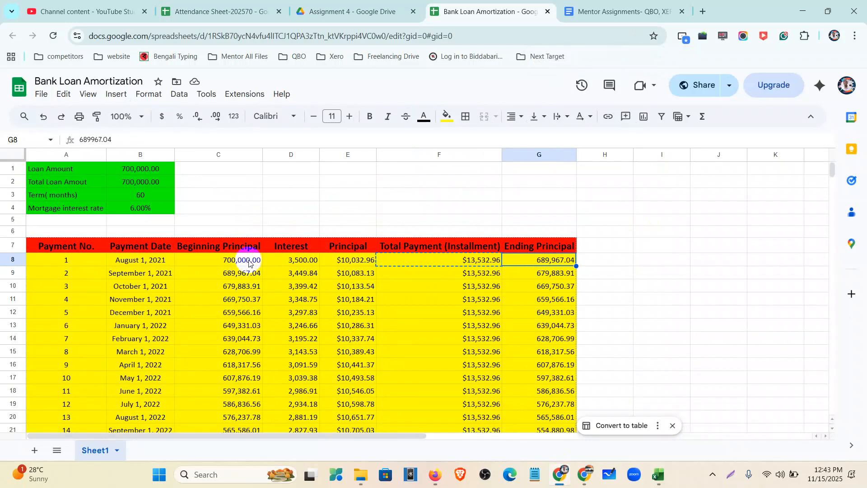
click(312, 259)
click(283, 152)
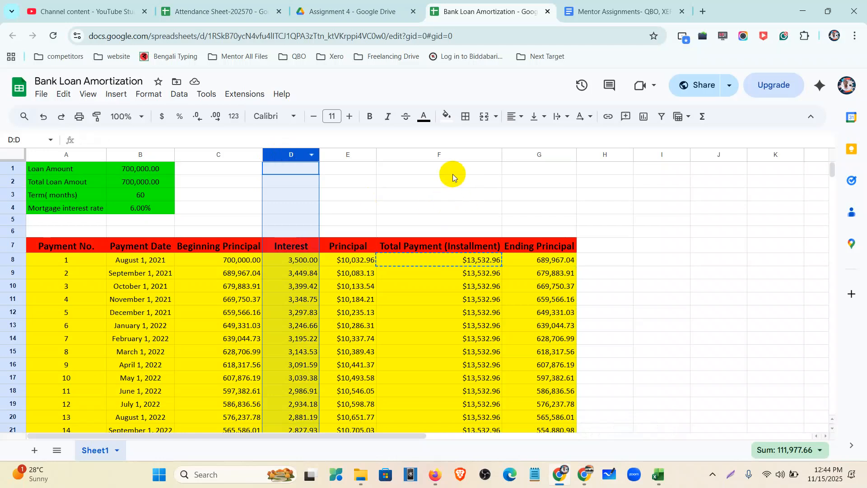
click(443, 160)
click(439, 155)
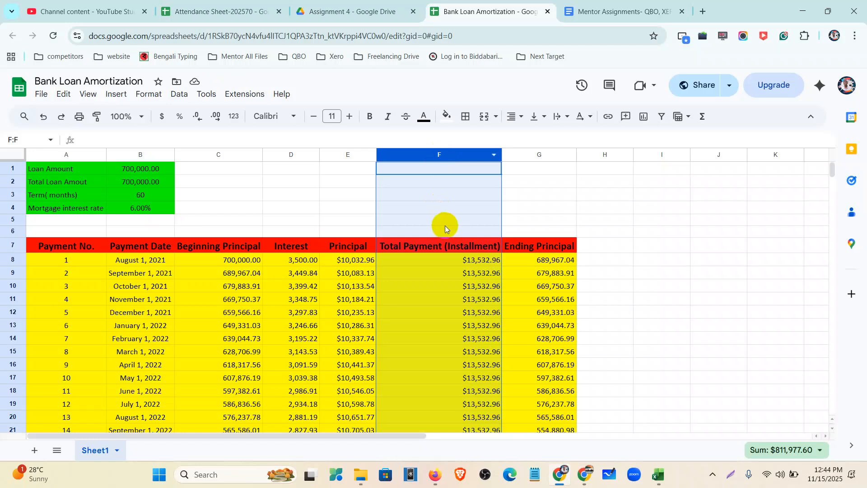
click(542, 261)
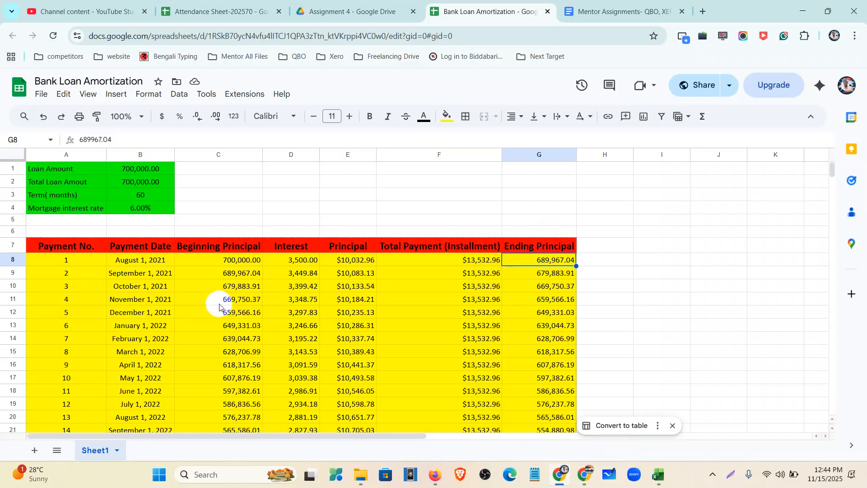
scroll(219, 307, down, 2)
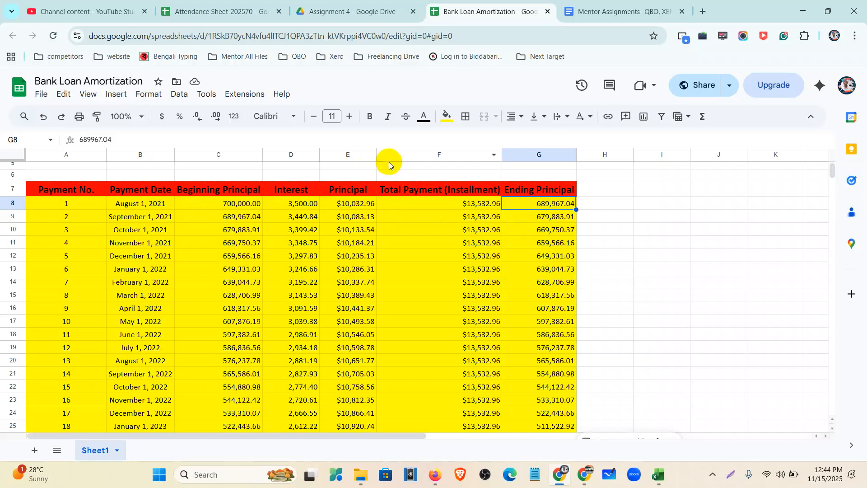
scroll(338, 255, up, 2)
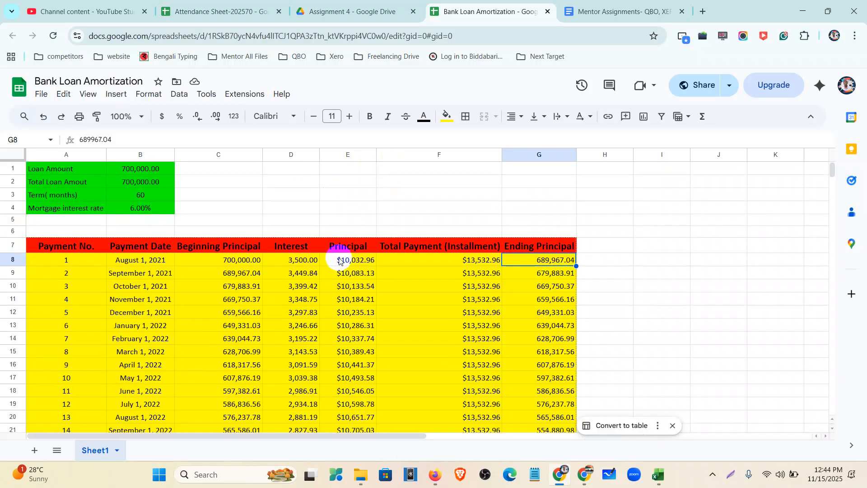
scroll(244, 305, down, 7)
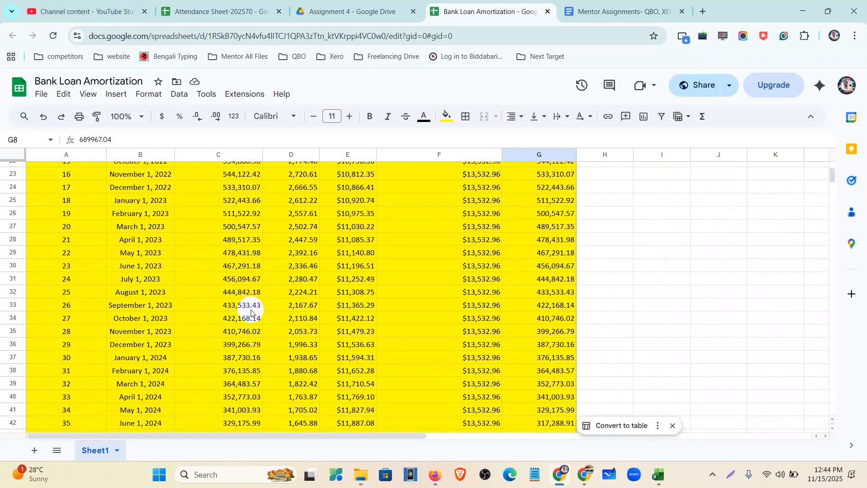
scroll(233, 311, down, 4)
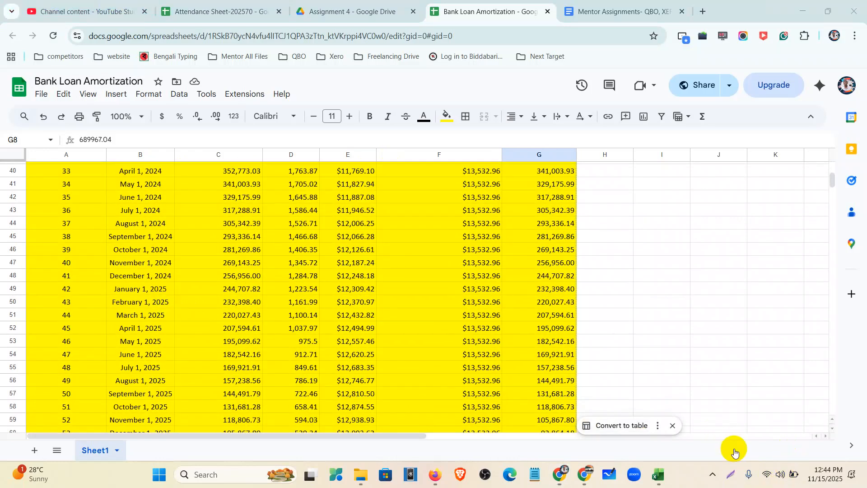
scroll(415, 322, down, 3)
scroll(415, 322, down, 3)
click(581, 274)
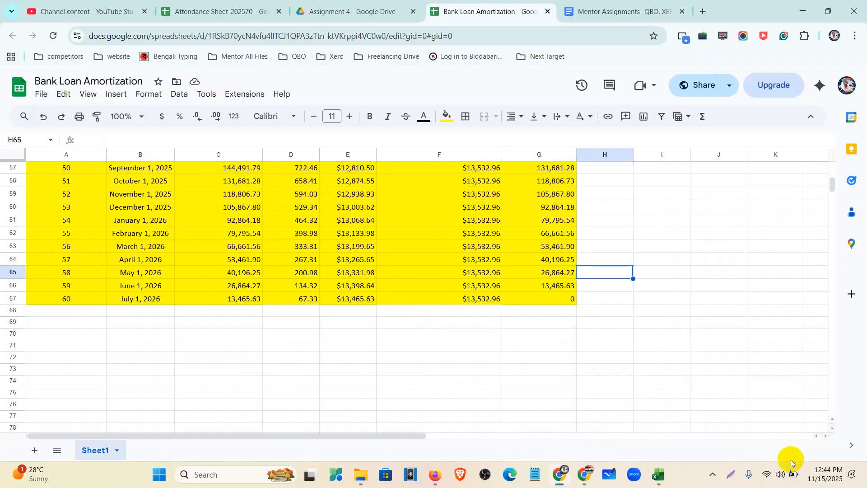
click(825, 478)
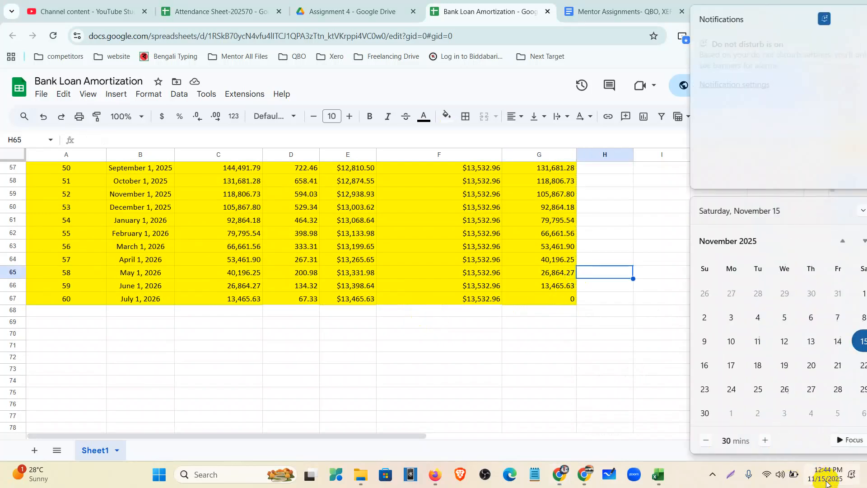
click(825, 480)
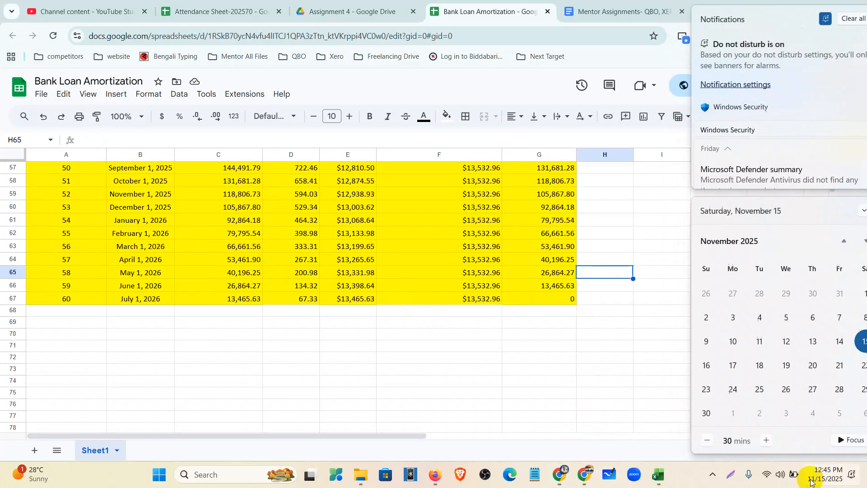
scroll(164, 307, up, 3)
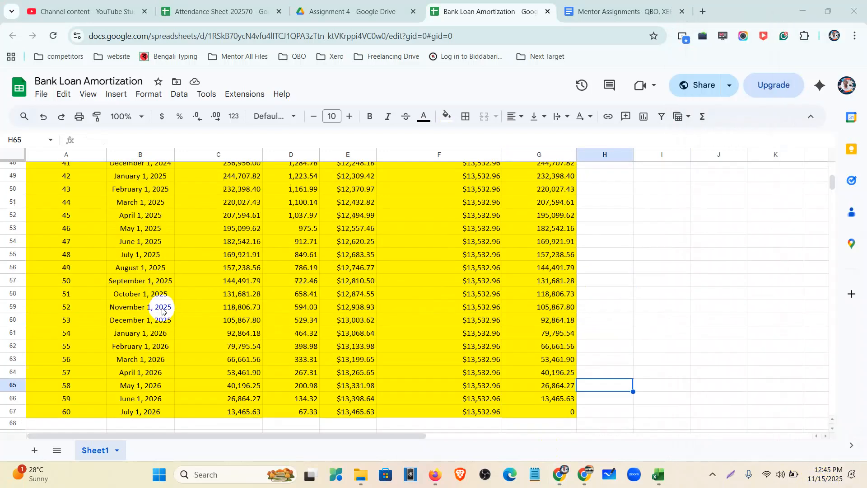
click(5, 307)
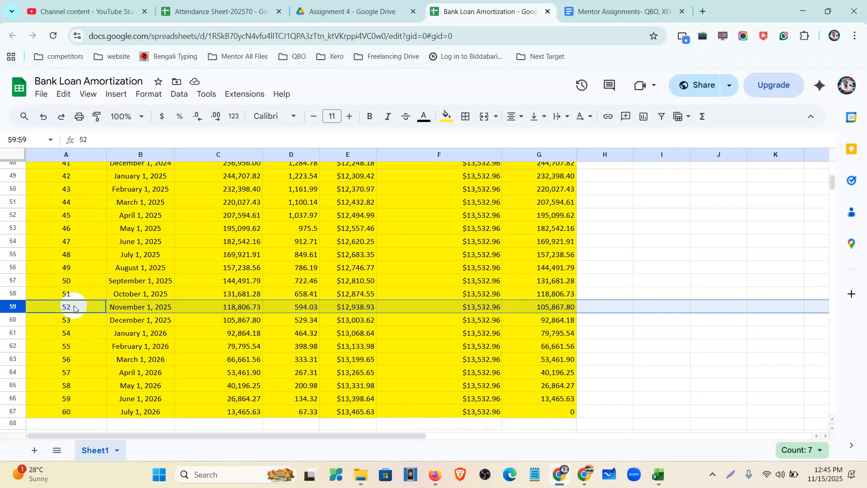
click(631, 335)
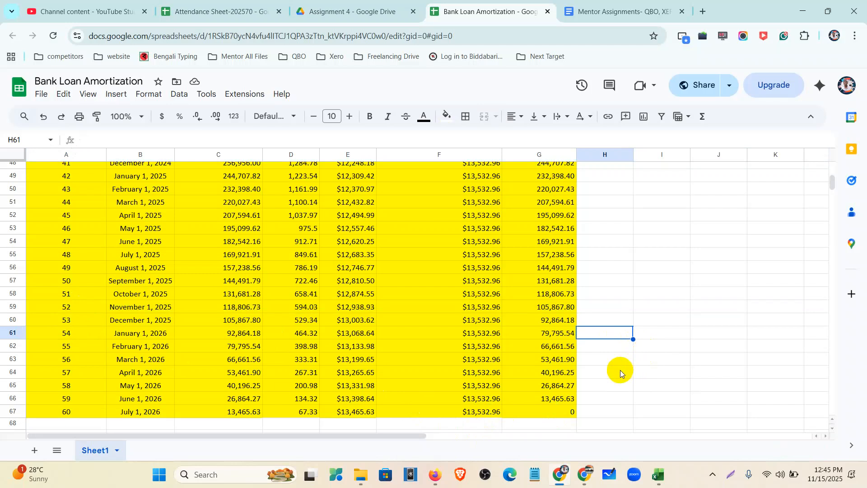
scroll(492, 328, up, 15)
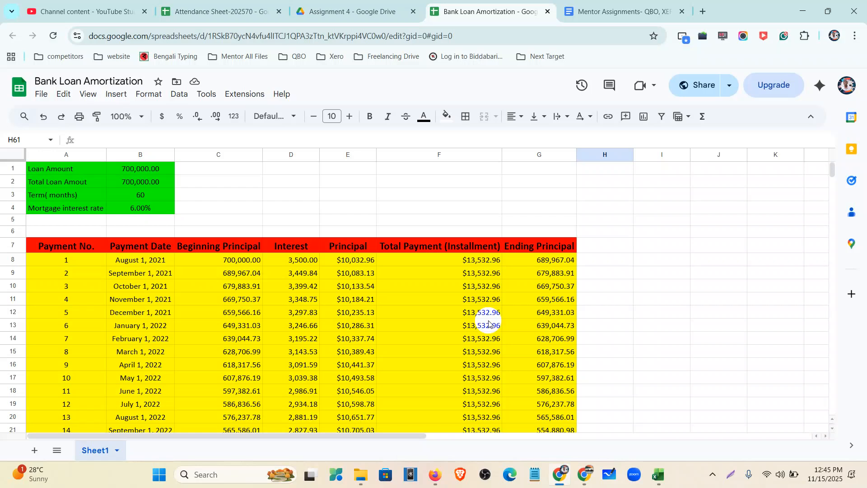
Check the installment amounts in F8, F9 and F10, then return to the QuickBooks chart of accounts
click(492, 261)
click(492, 274)
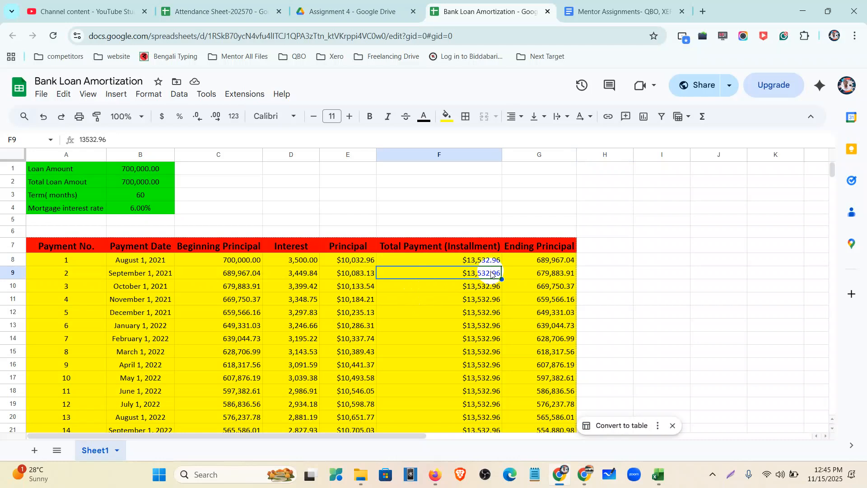
click(490, 287)
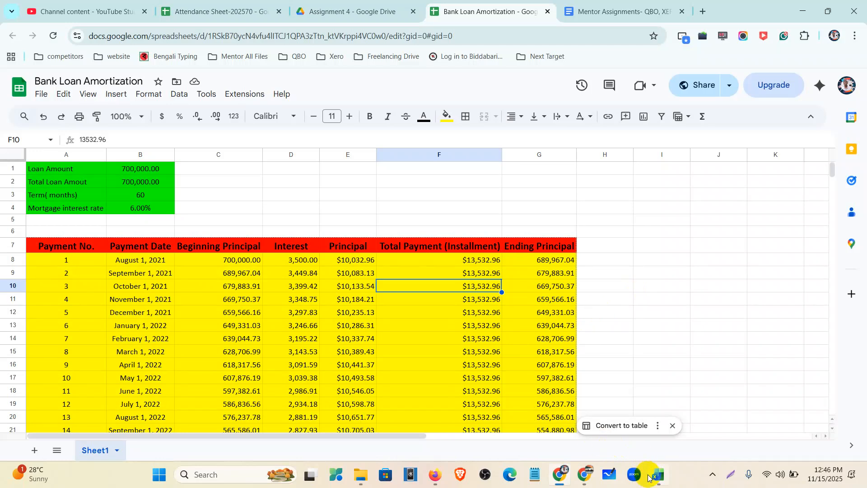
click(435, 474)
scroll(359, 359, up, 10)
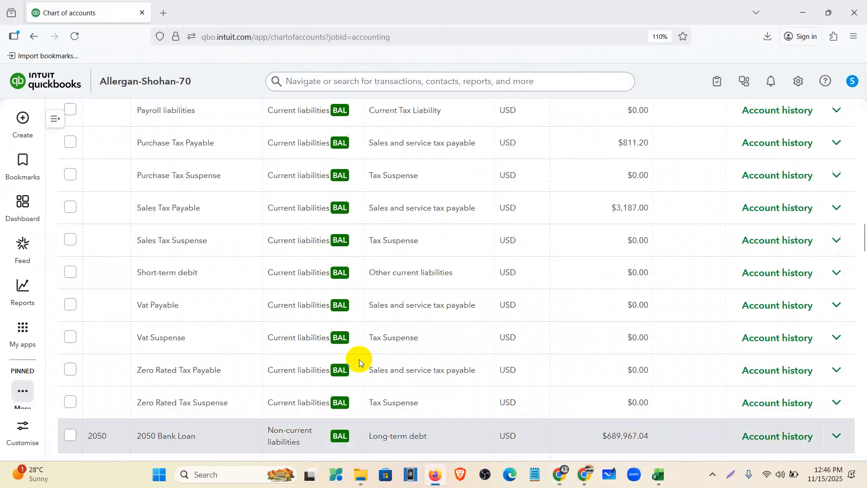
scroll(359, 359, up, 15)
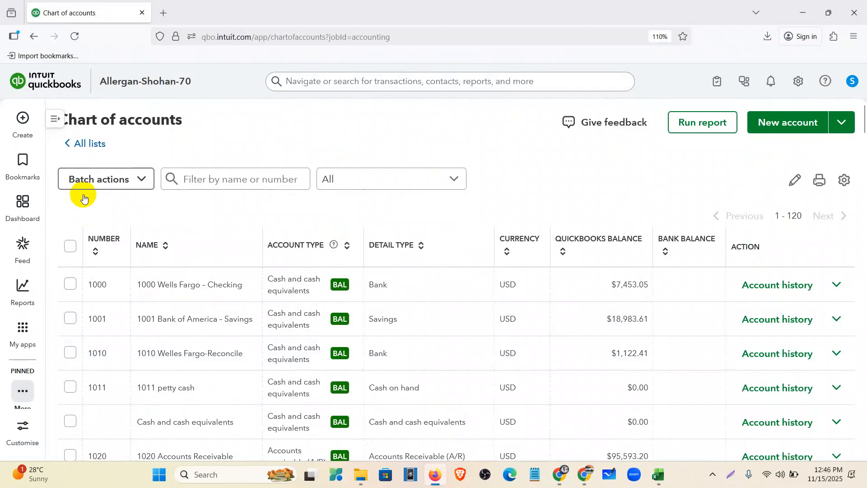
click(28, 113)
click(401, 224)
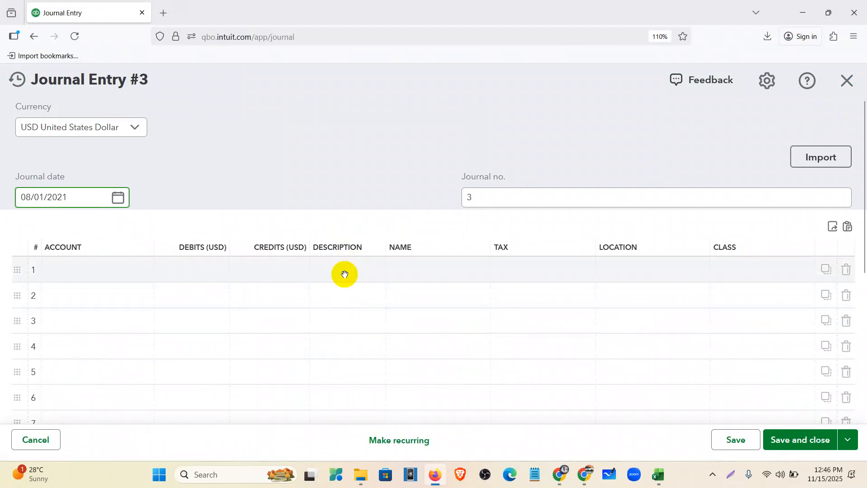
click(838, 93)
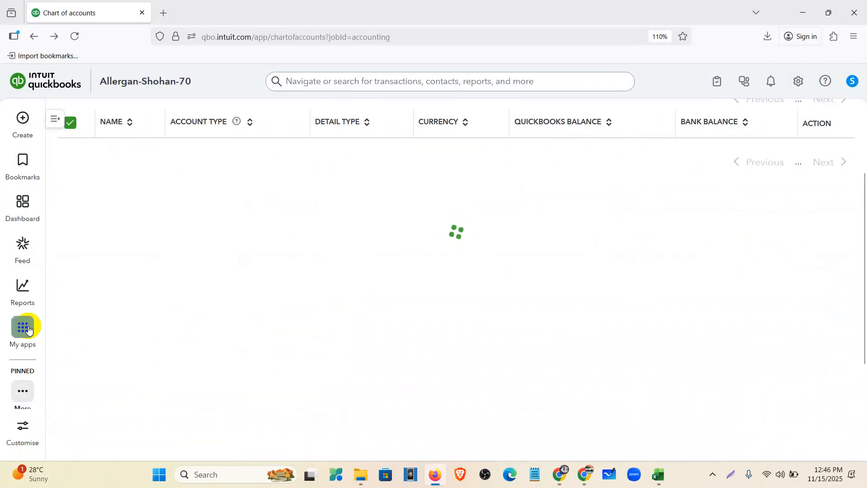
mouse_move(23, 288)
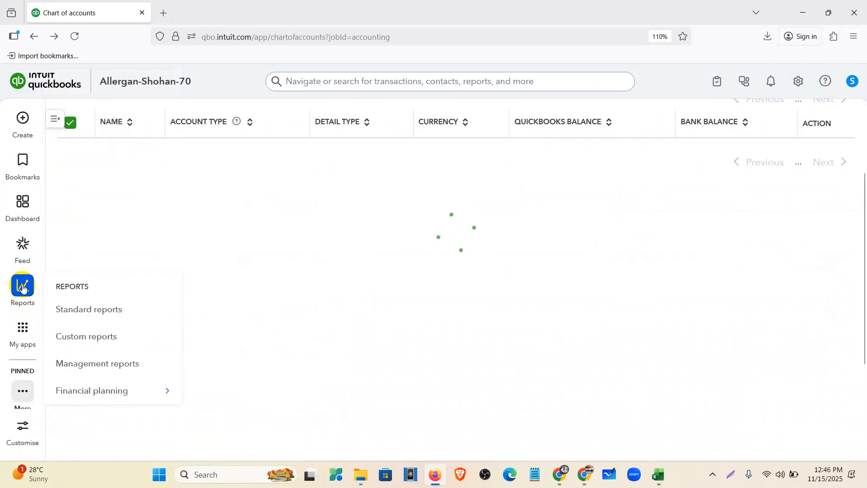
Find the Journal report by searching 'journa' in Reports and open it
click(72, 315)
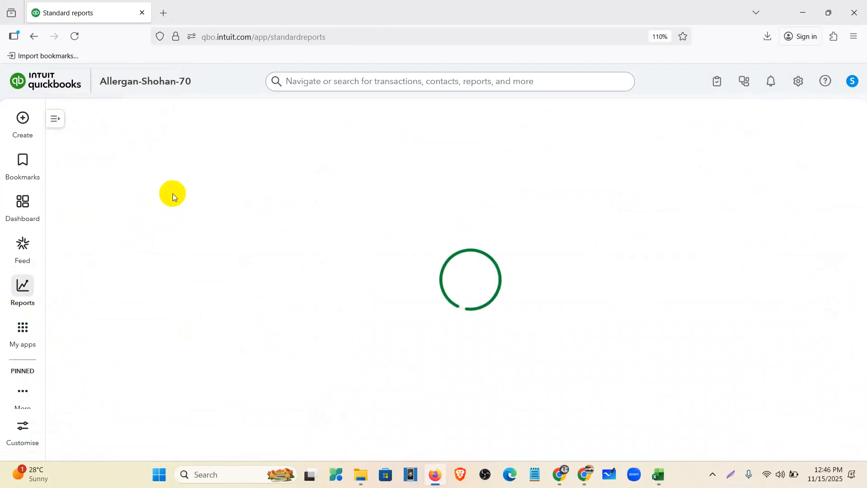
click(163, 126)
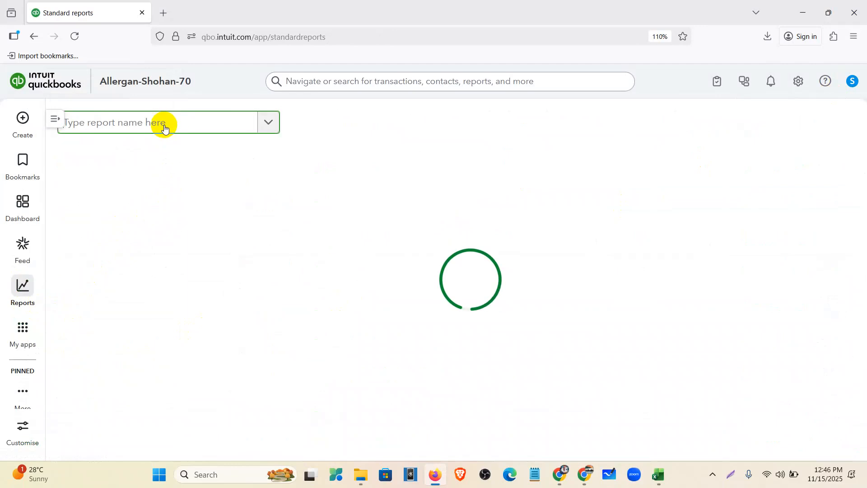
text(jo)
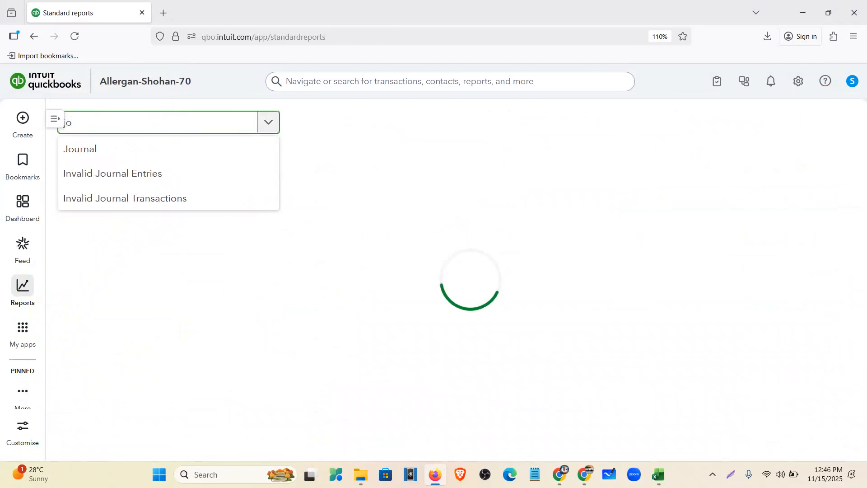
text(urna)
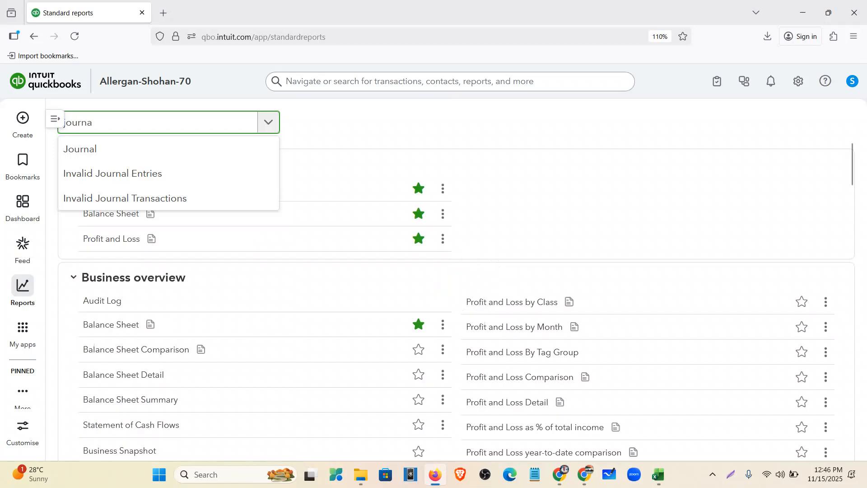
click(120, 156)
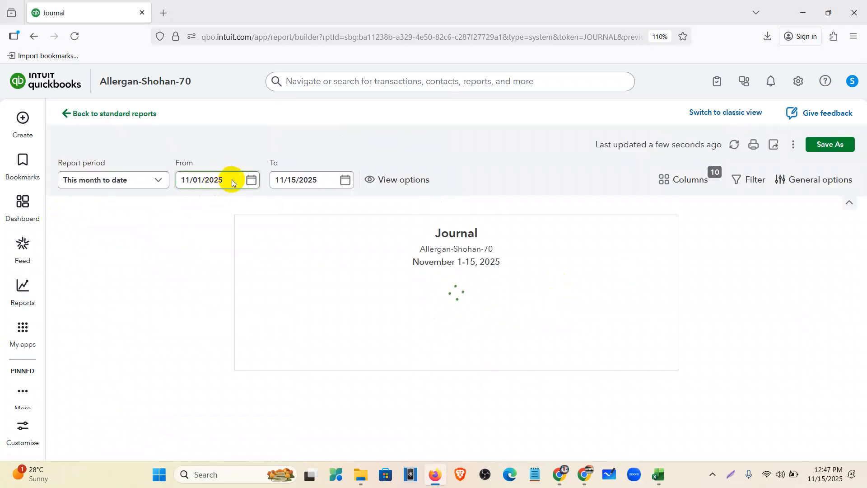
Set the Journal's start date to 07/01/2021
click(251, 181)
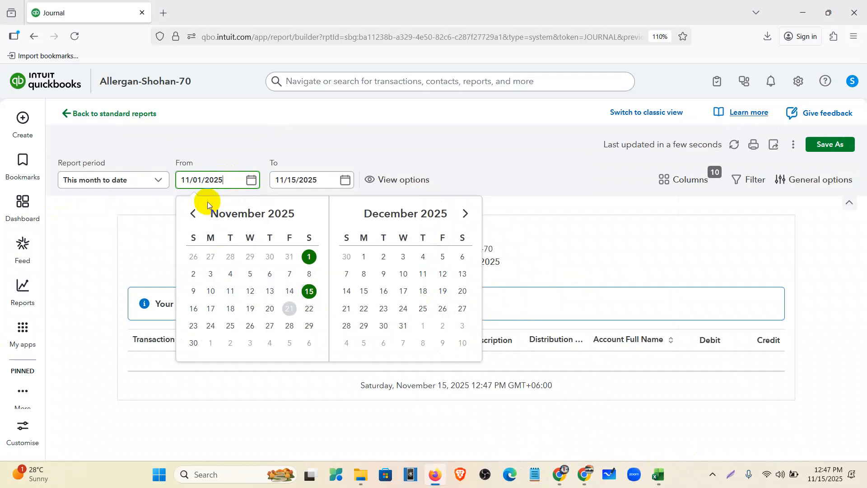
click(194, 215)
click(194, 215)
click(194, 215)
click(194, 215)
click(195, 217)
click(194, 217)
click(195, 216)
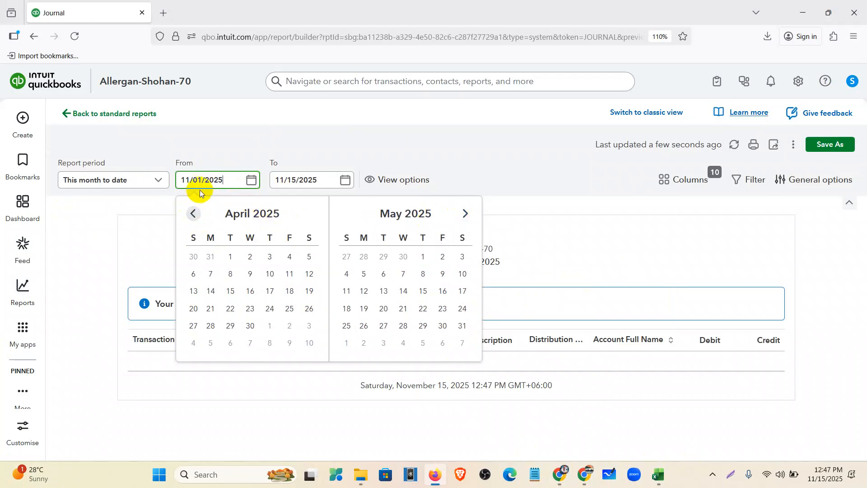
click(450, 176)
click(251, 180)
click(252, 181)
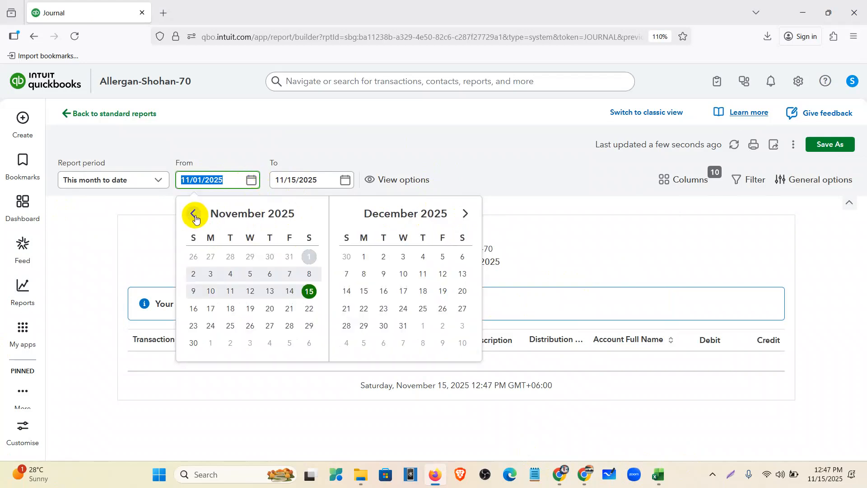
click(194, 214)
click(194, 214)
click(194, 215)
click(195, 216)
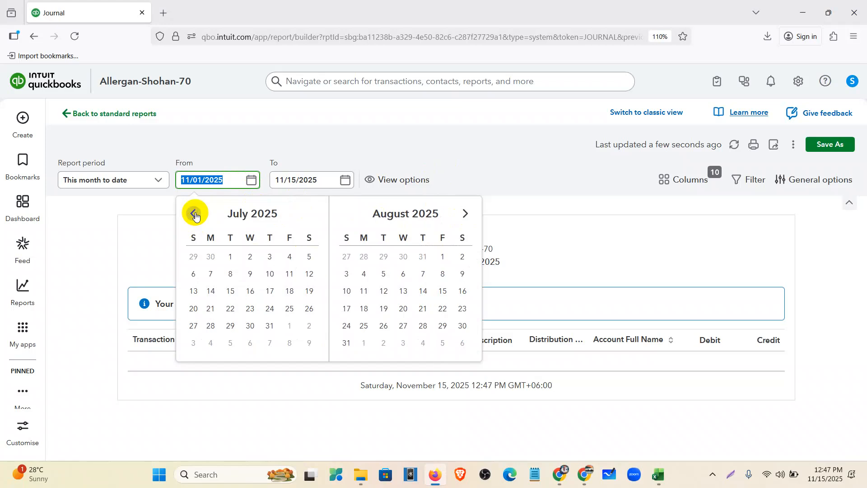
click(228, 256)
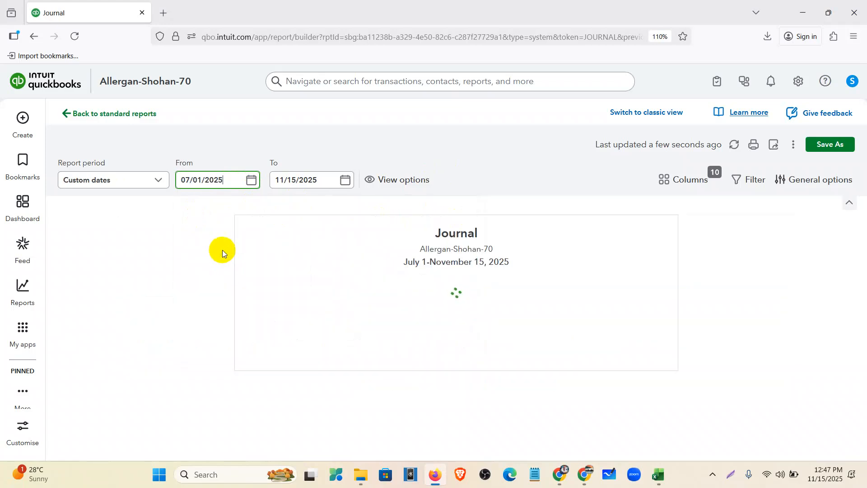
key(BackSpace)
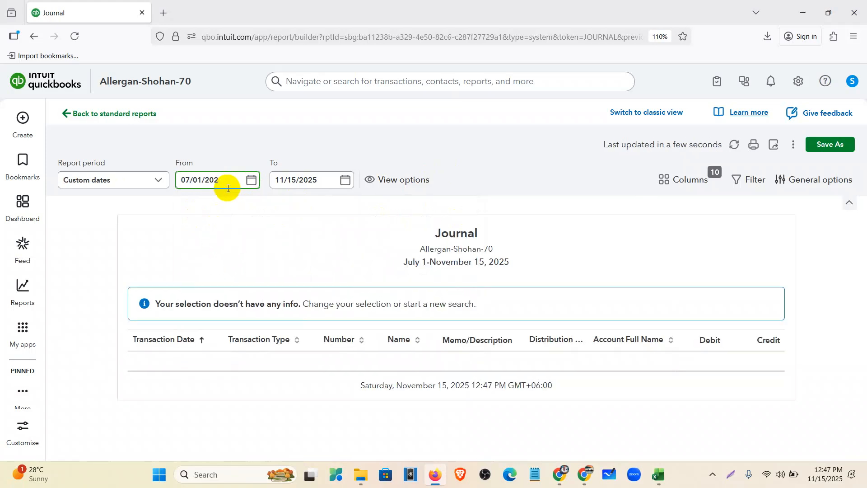
text(1)
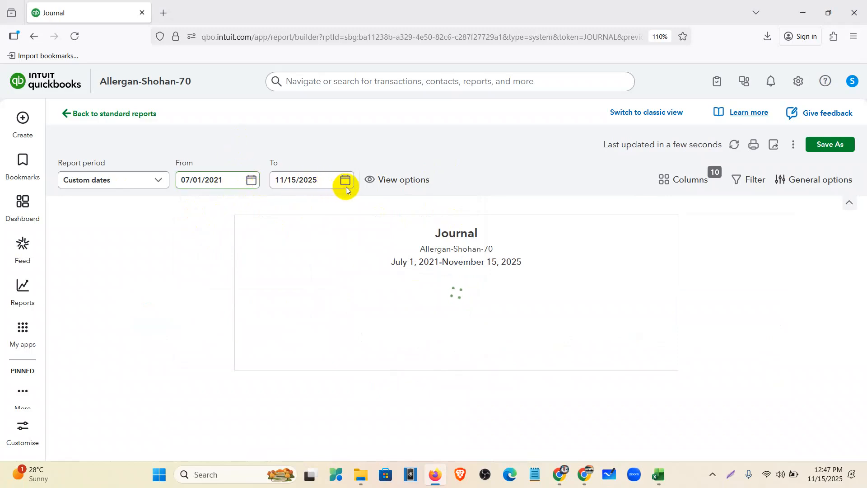
Set the Journal's end date to 08/31/2021
click(345, 180)
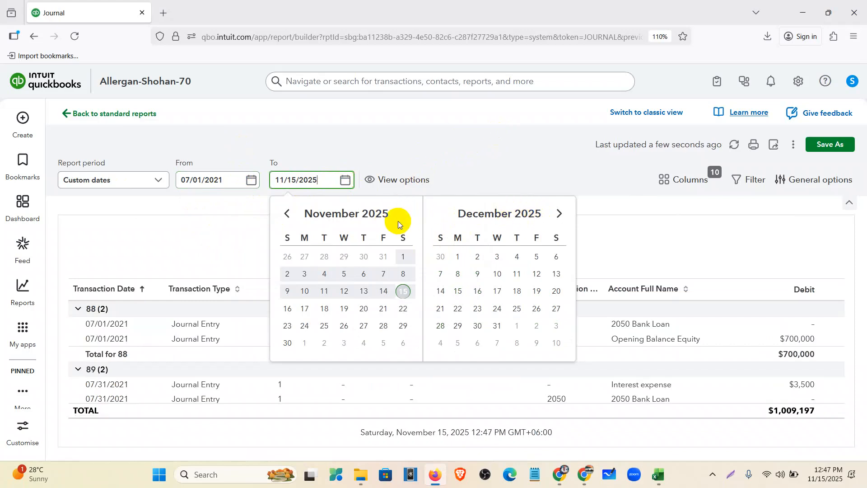
click(559, 215)
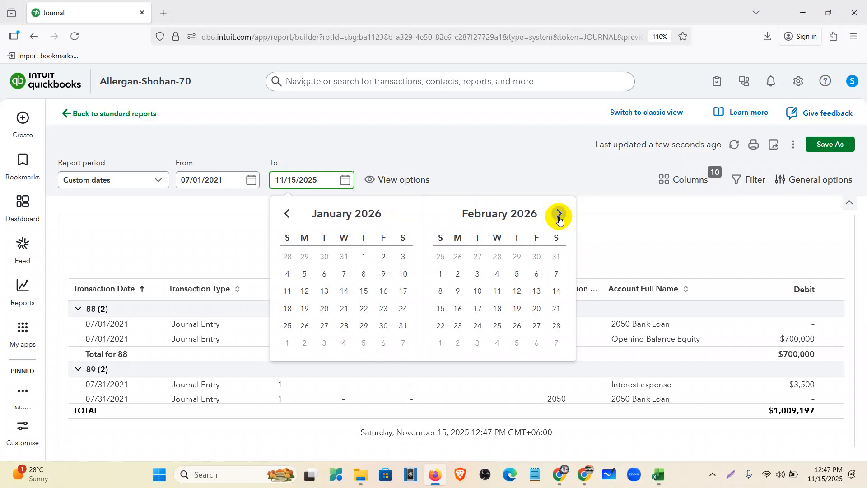
click(286, 213)
click(286, 213)
click(286, 213)
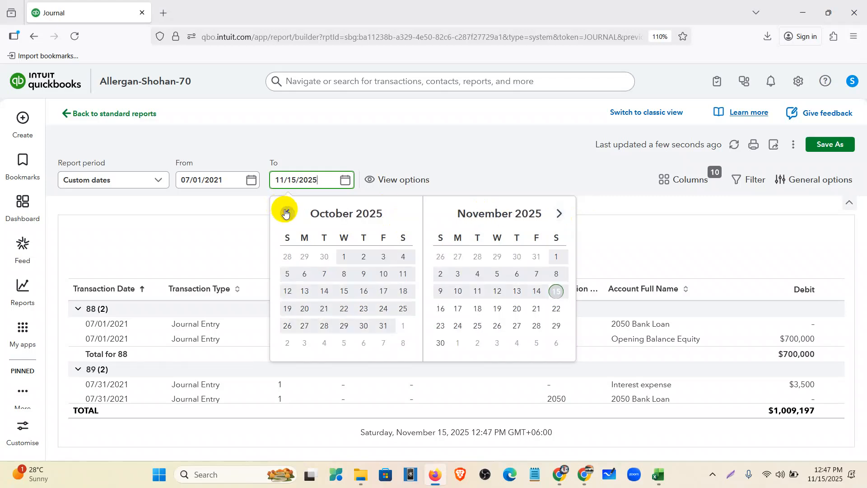
click(285, 214)
click(286, 213)
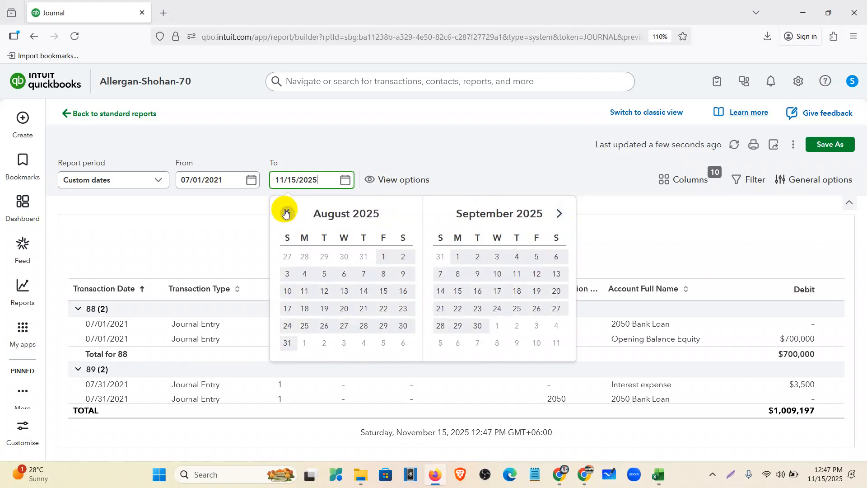
click(289, 343)
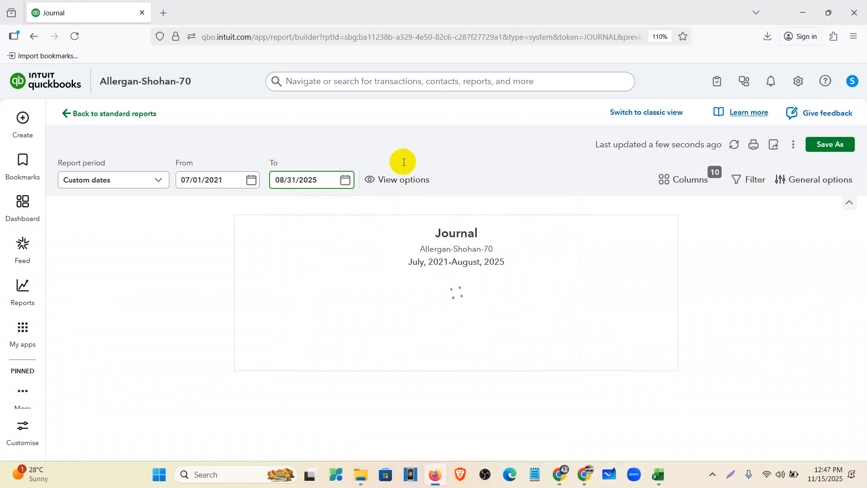
click(322, 181)
key(BackSpace)
text(1)
key(Return)
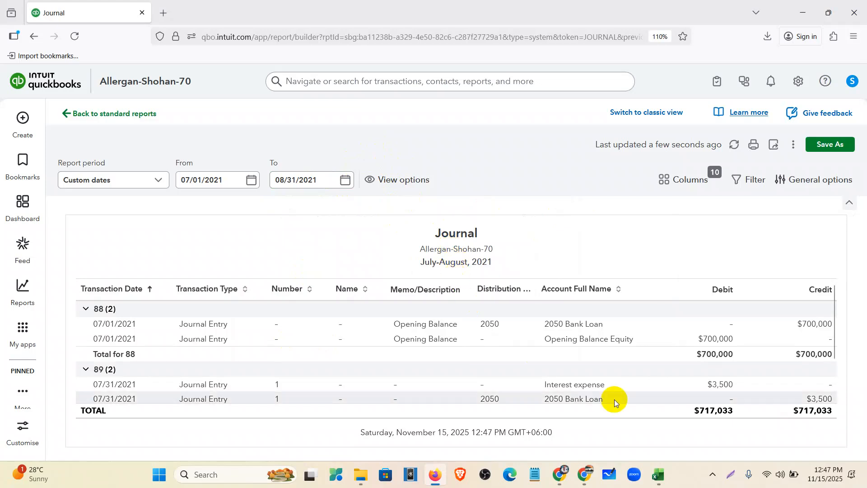
Scroll through the July–August 2021 Journal entries
scroll(591, 397, down, 3)
scroll(597, 395, down, 3)
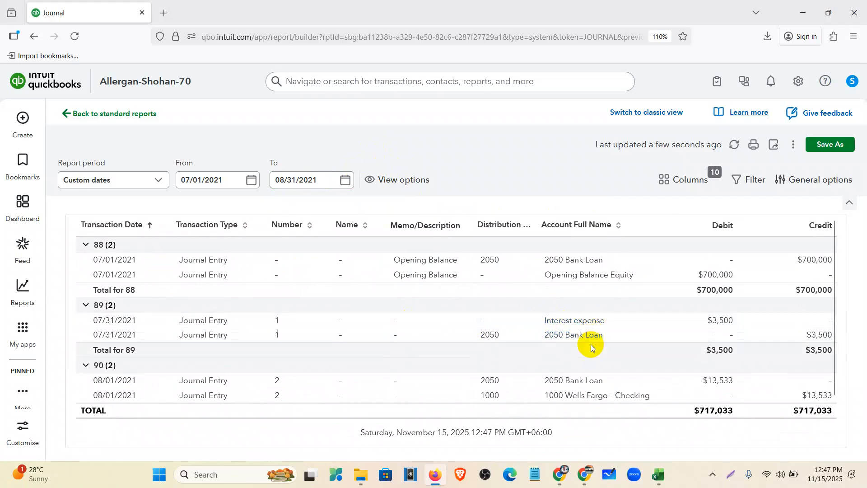
scroll(592, 348, down, 2)
scroll(597, 374, down, 2)
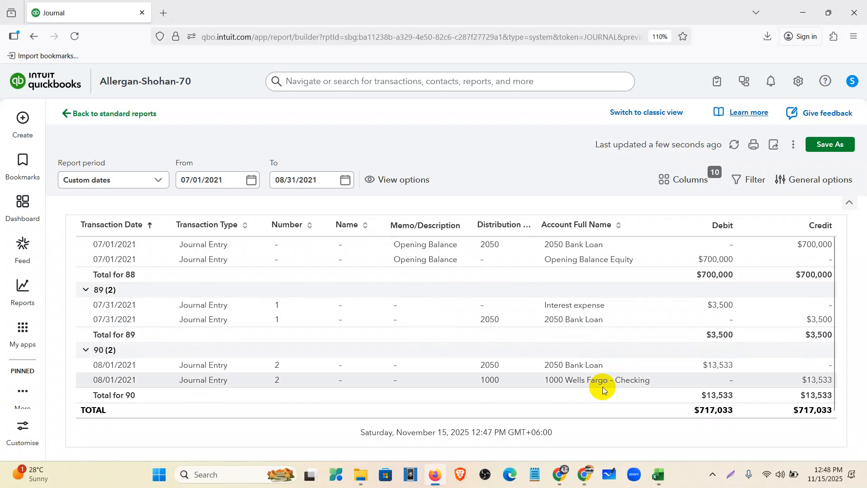
scroll(600, 384, up, 3)
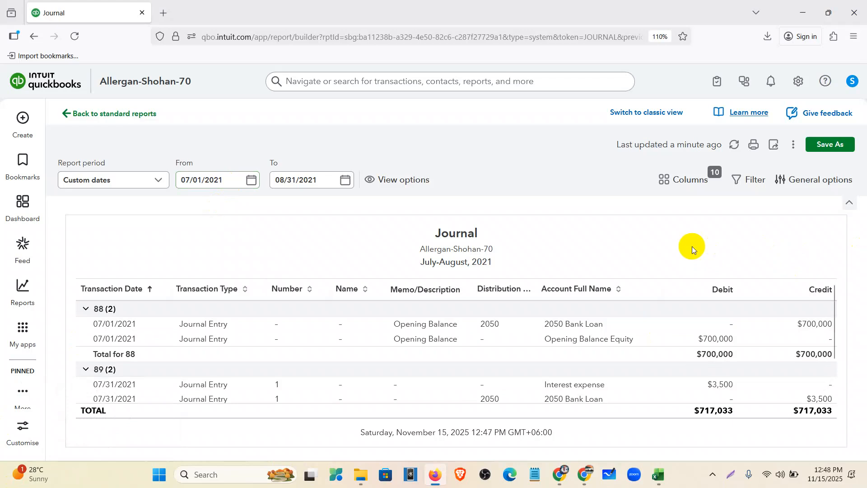
scroll(717, 336, down, 3)
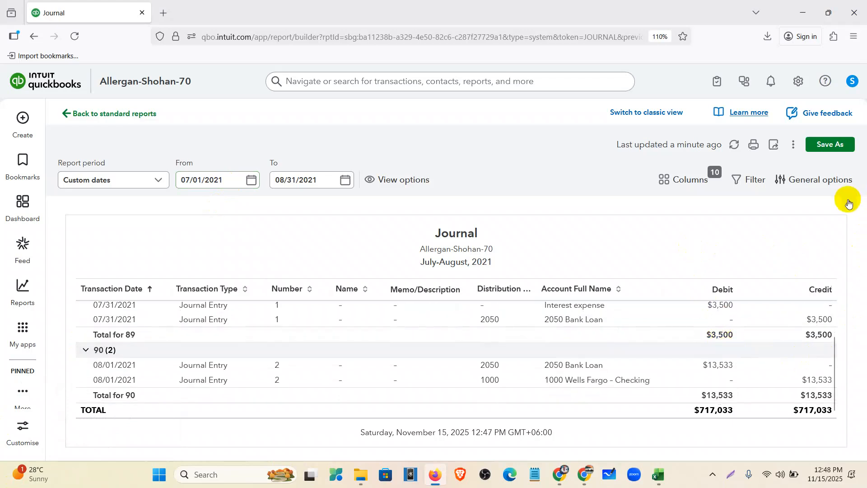
Hide and restore the report period settings, then bring up the Bank Loan Amortization spreadsheet
click(848, 201)
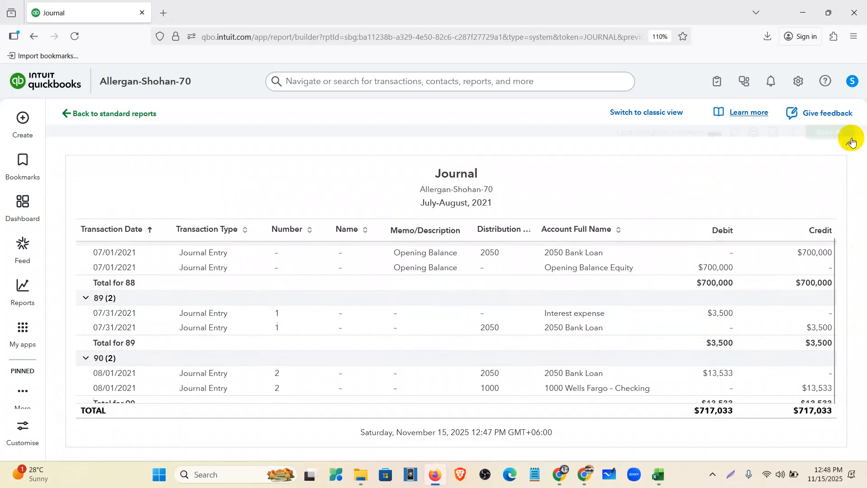
click(852, 141)
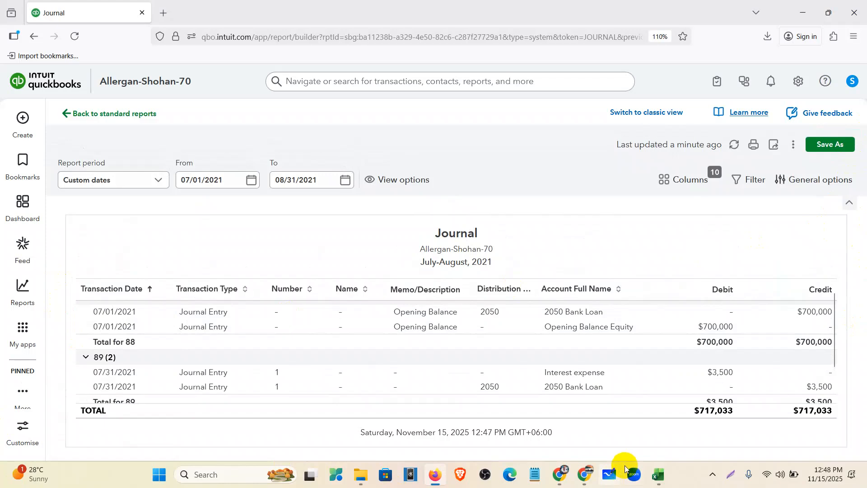
click(560, 475)
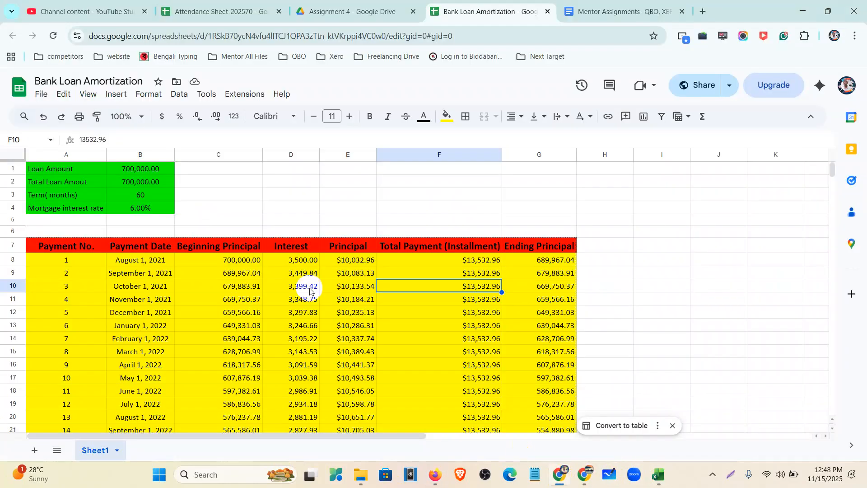
scroll(310, 290, down, 20)
scroll(367, 345, up, 20)
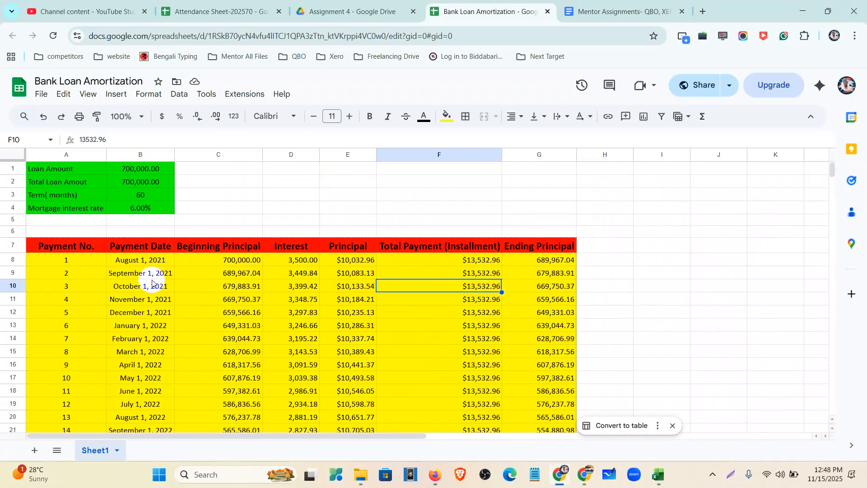
scroll(154, 284, down, 4)
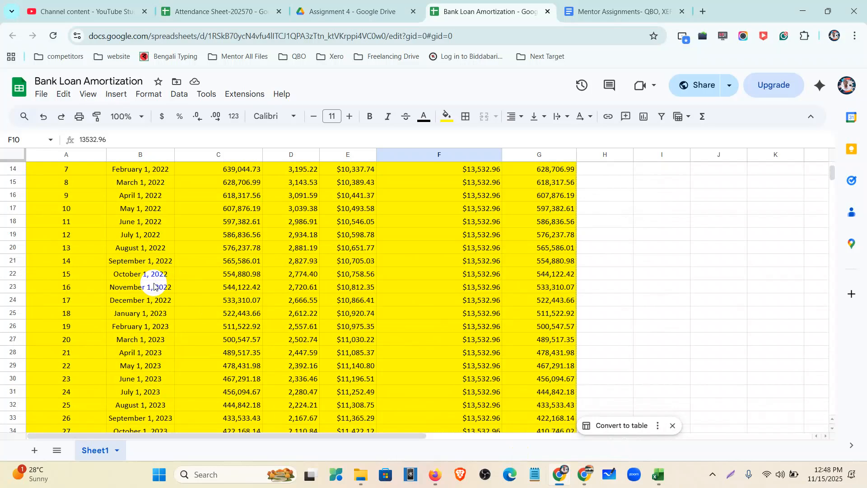
scroll(153, 285, up, 4)
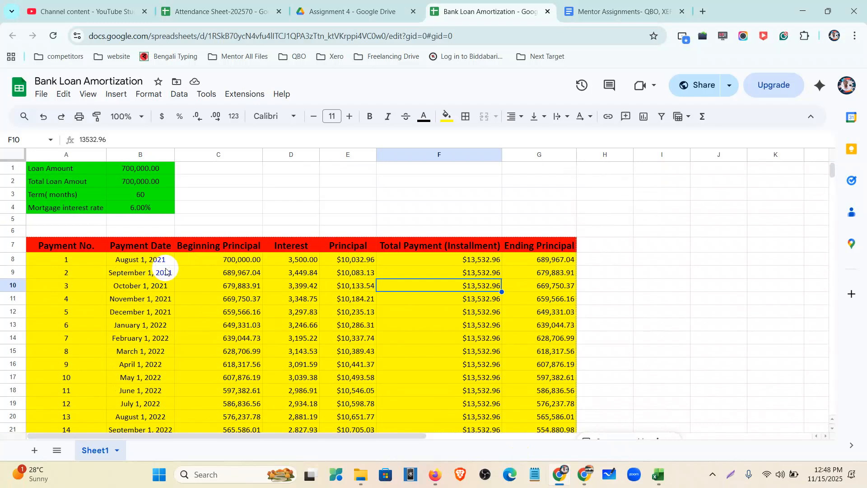
click(303, 260)
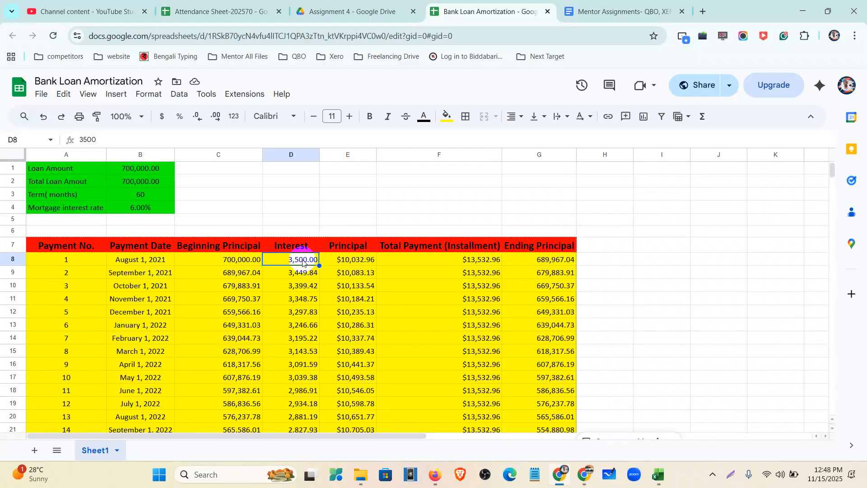
click(499, 259)
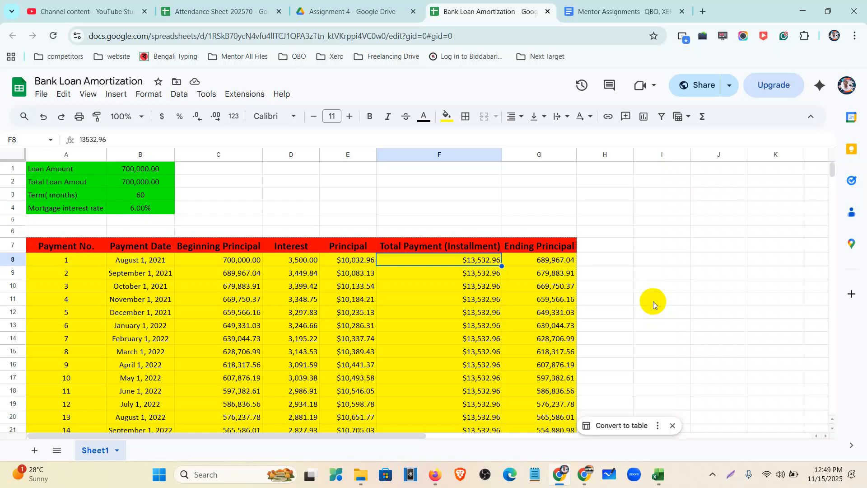
Select a few empty cells in the amortization sheet, then go to the Mentor Assignments- QBO, XERO doc
click(670, 299)
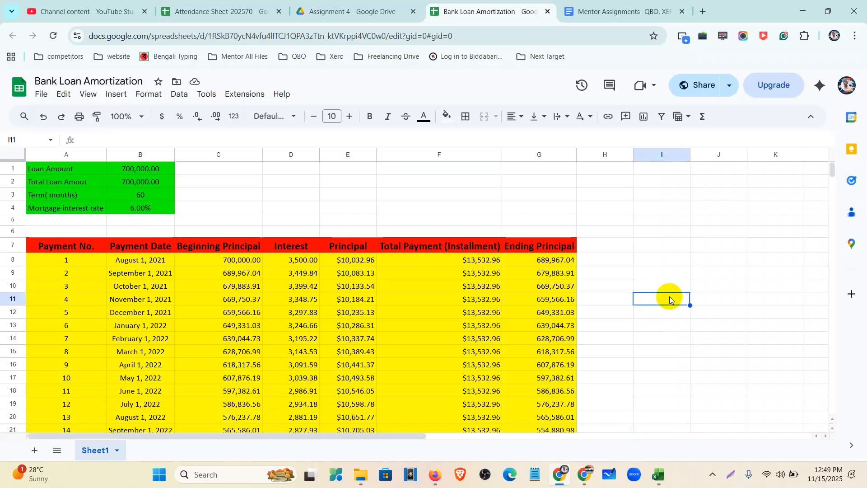
click(680, 328)
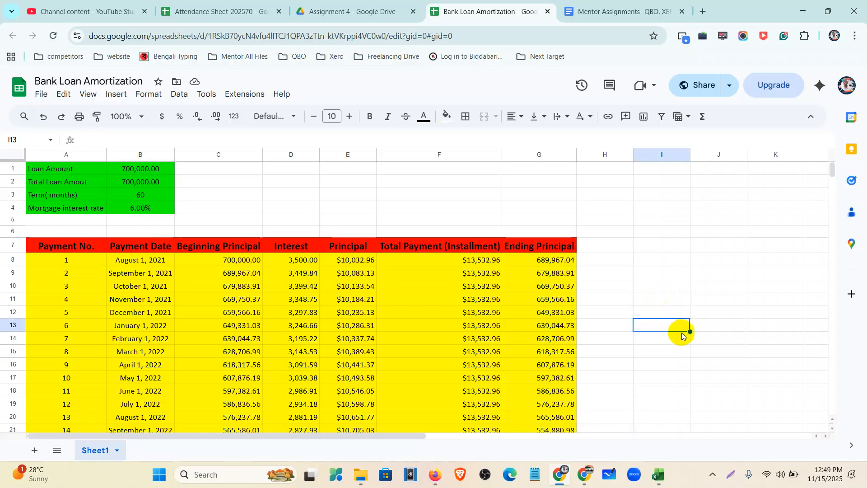
click(734, 340)
click(733, 366)
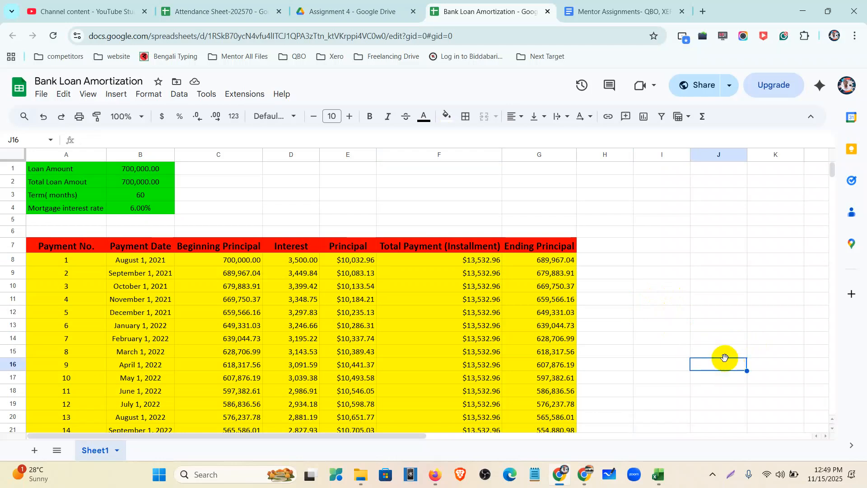
click(659, 307)
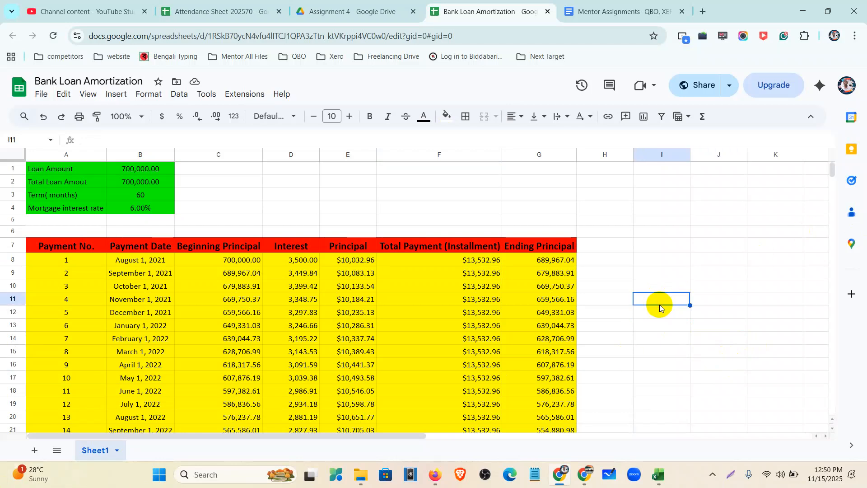
click(661, 316)
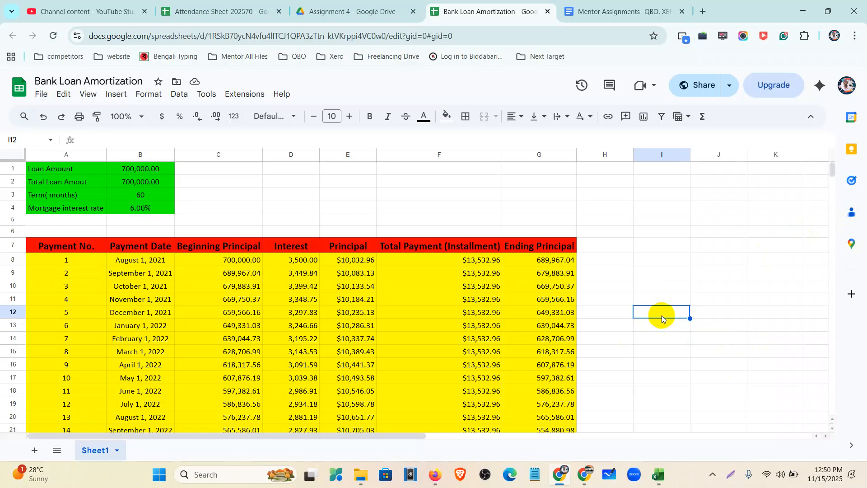
click(622, 258)
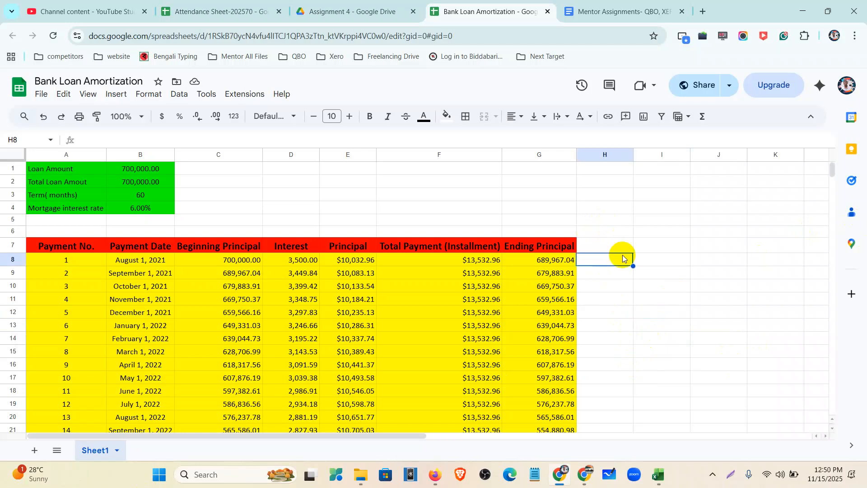
click(592, 12)
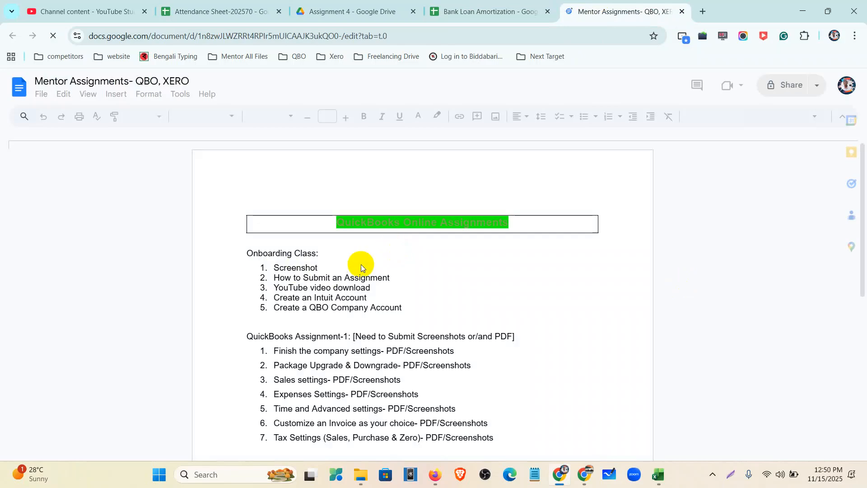
Scroll the Mentor Assignments doc and highlight the Assignment-04 heading and its task list
scroll(362, 264, down, 12)
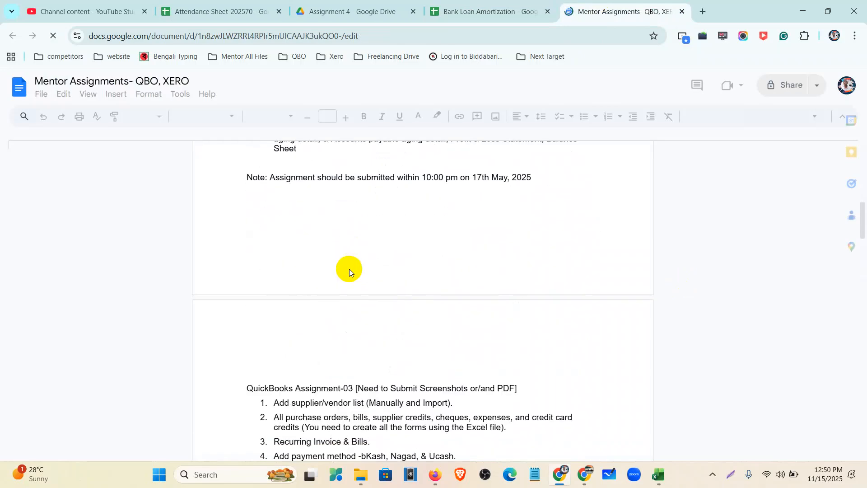
scroll(351, 264, down, 3)
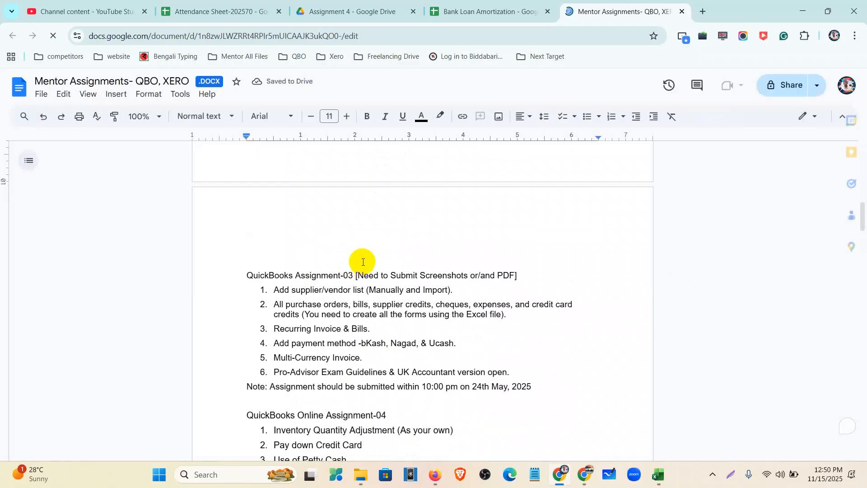
scroll(343, 266, down, 2)
scroll(248, 273, down, 4)
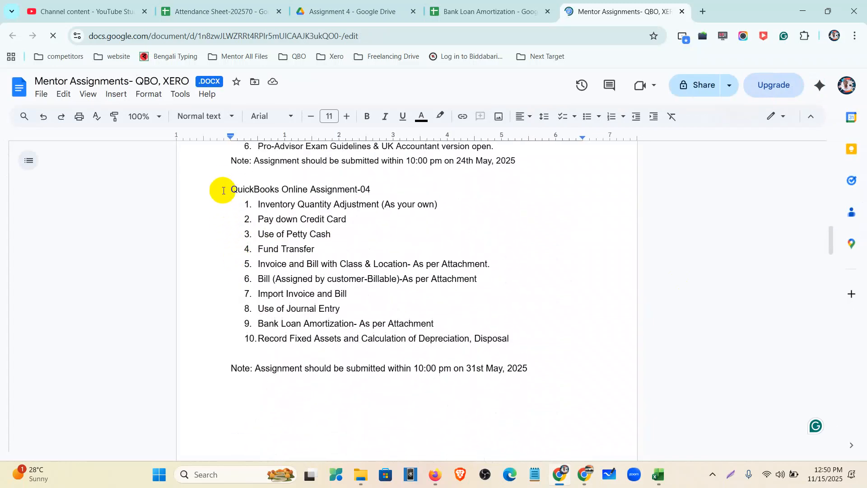
drag(230, 189, 439, 328)
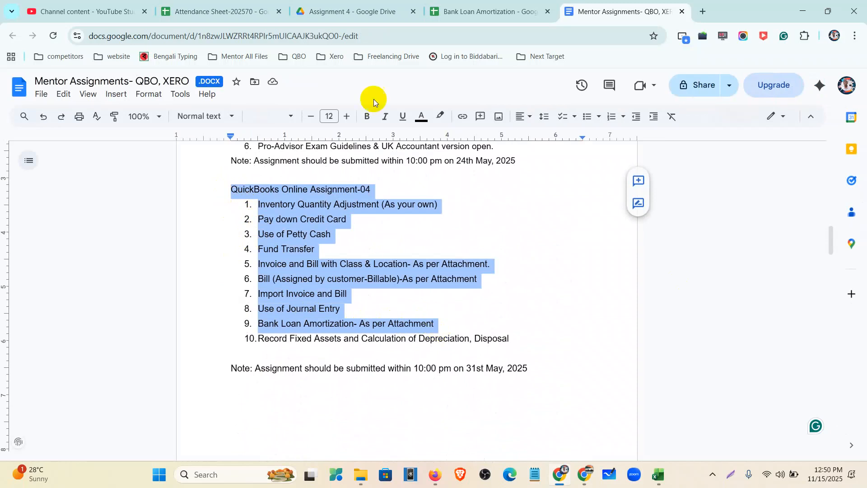
click(474, 10)
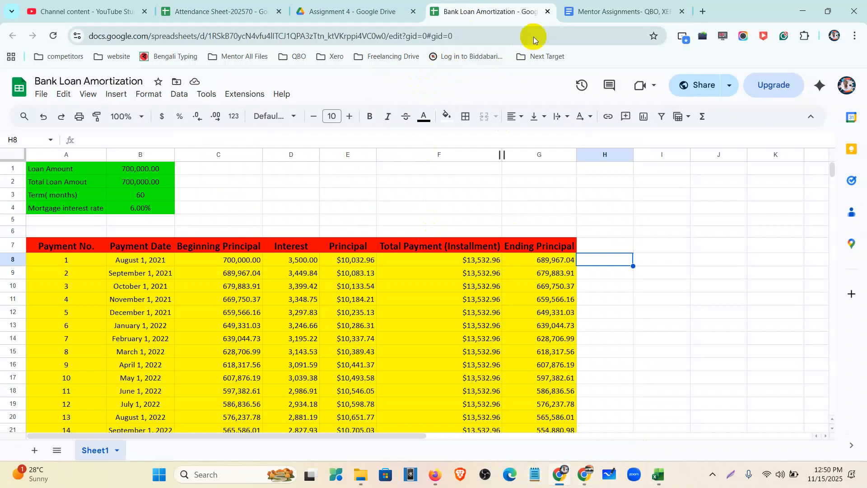
click(603, 10)
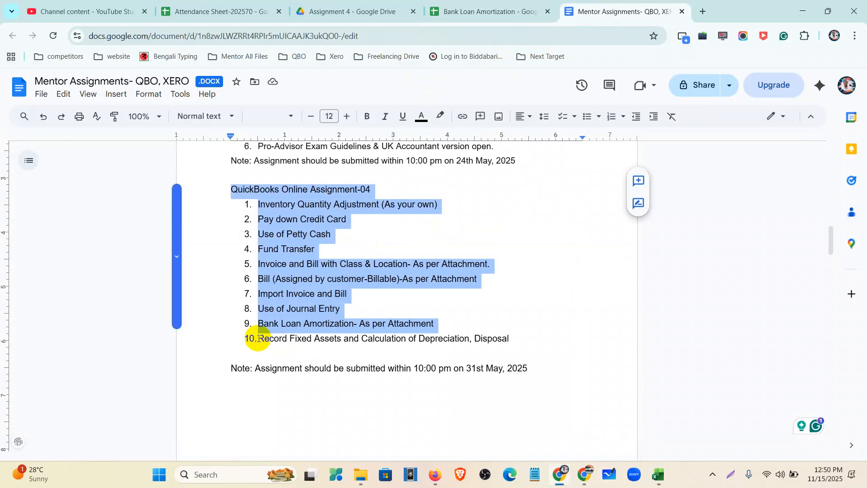
Highlight item 10 on fixed assets, depreciation and disposal, then go to the Assignment 4 Drive folder
click(258, 338)
drag(258, 338, 511, 337)
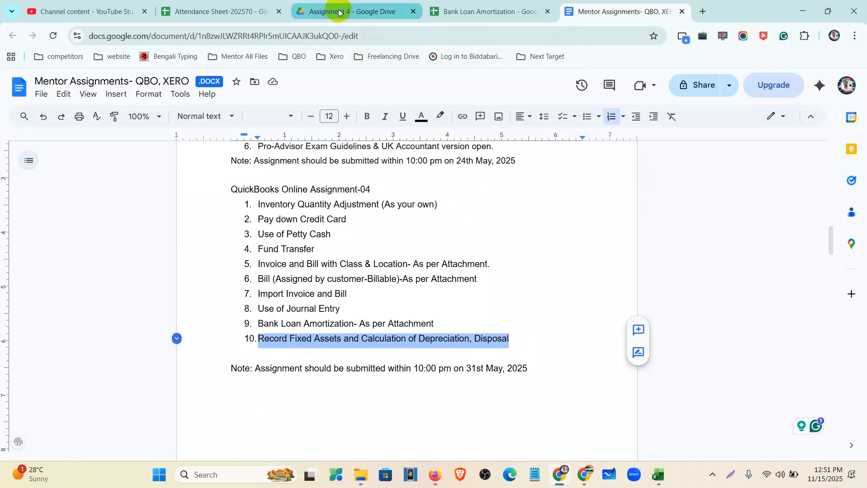
mouse_move(340, 13)
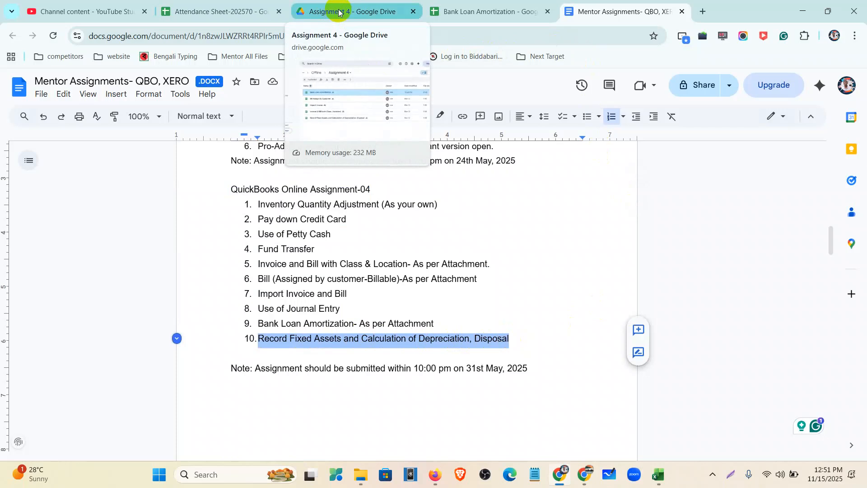
click(339, 13)
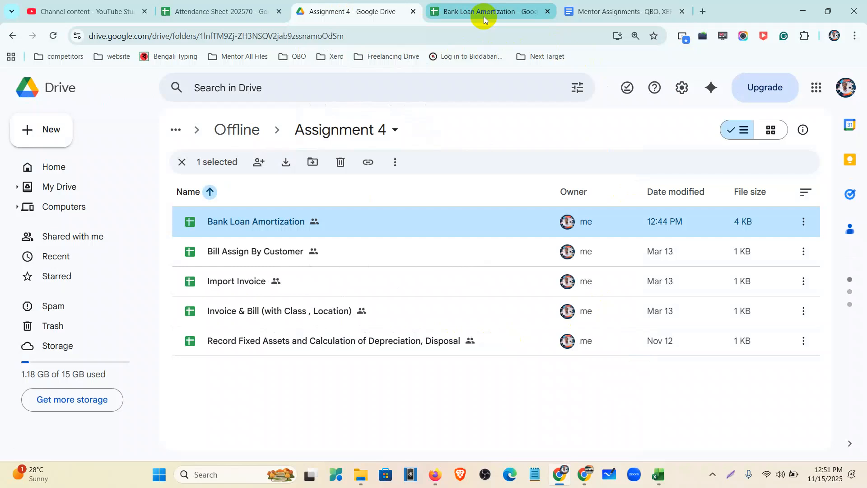
Close Bank Loan Amortization and open Record Fixed Assets and Calculation of Depreciation, Disposal from Drive
click(547, 13)
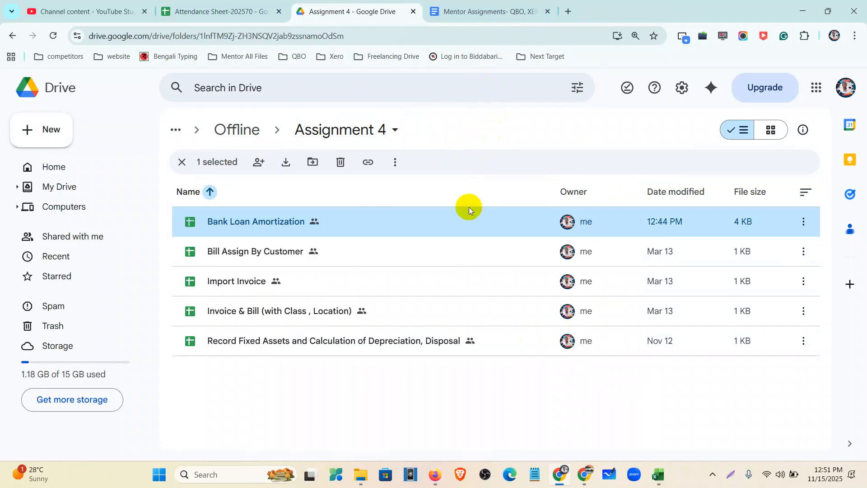
double_click(413, 348)
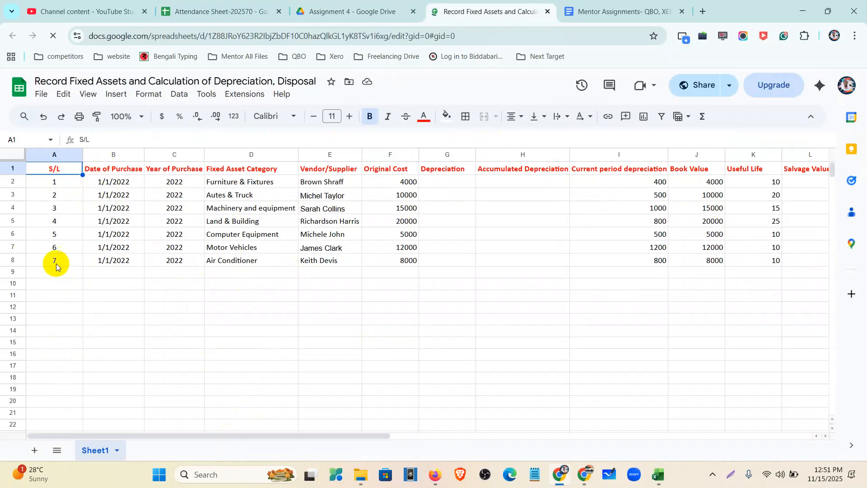
click(54, 154)
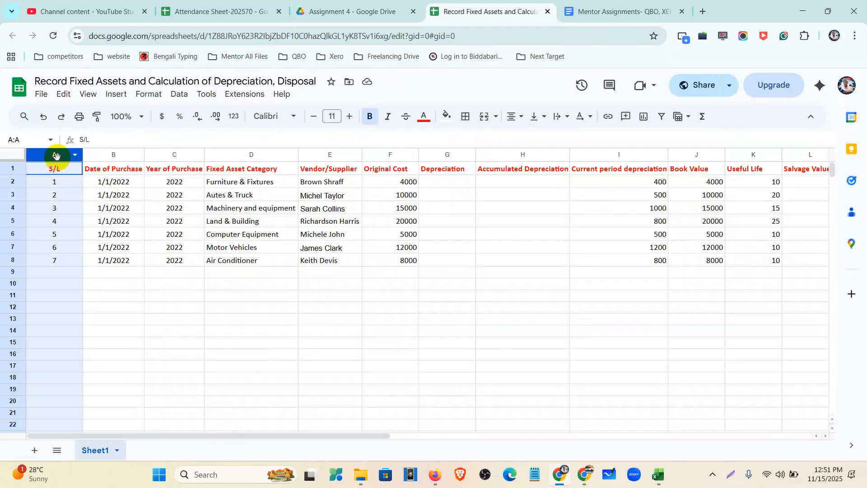
click(117, 156)
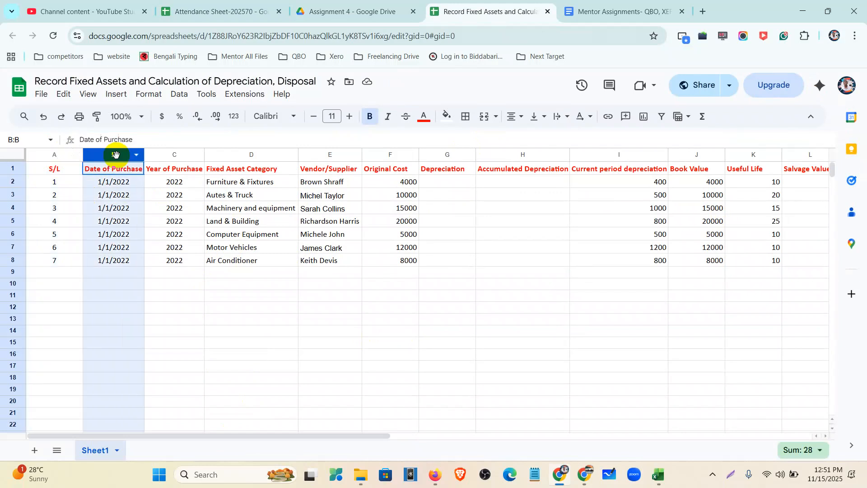
click(179, 151)
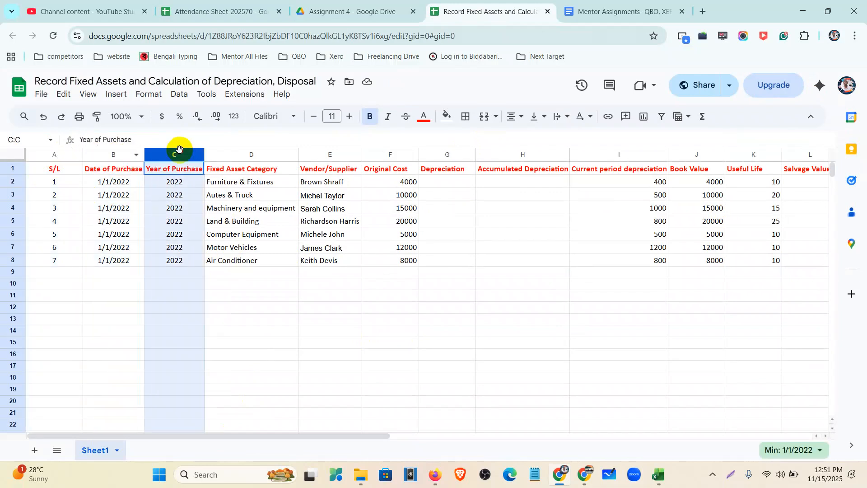
click(232, 152)
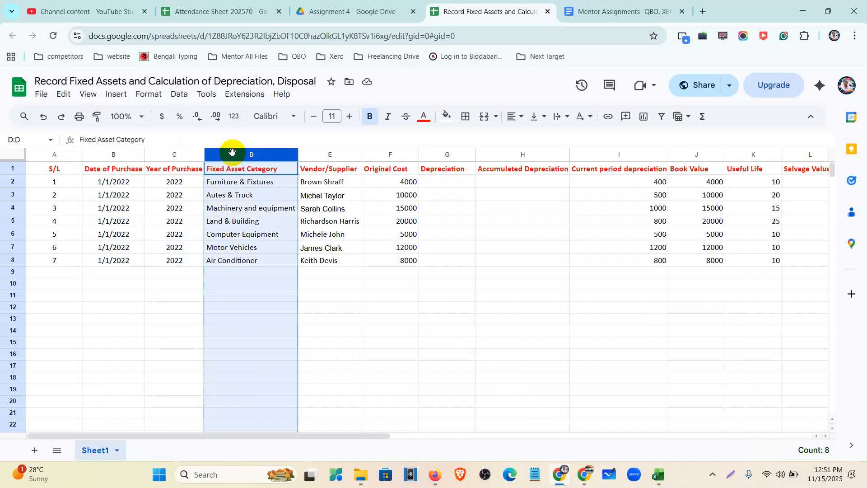
click(320, 154)
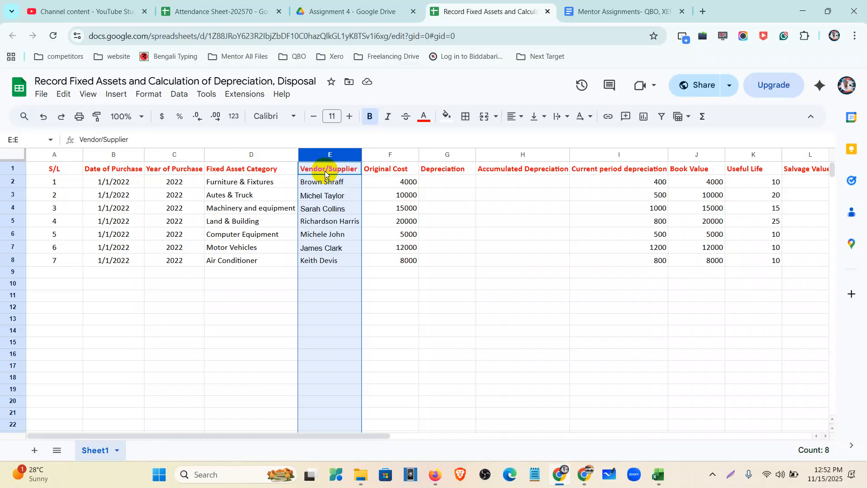
click(387, 154)
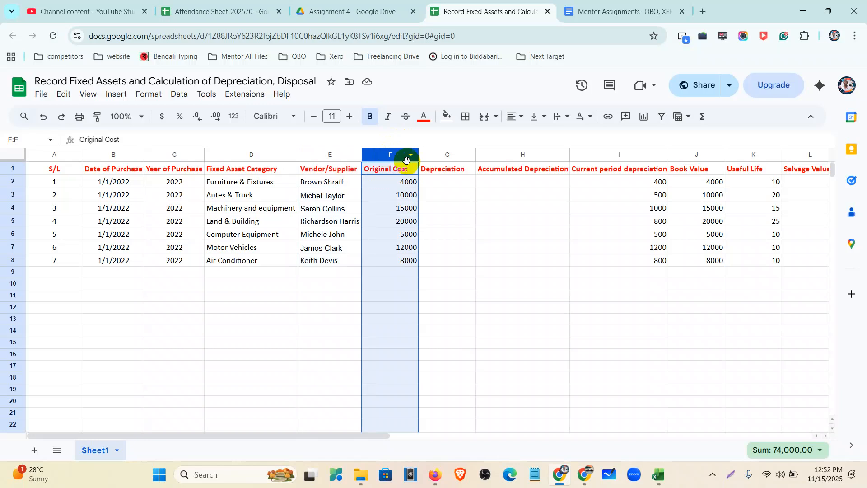
click(441, 154)
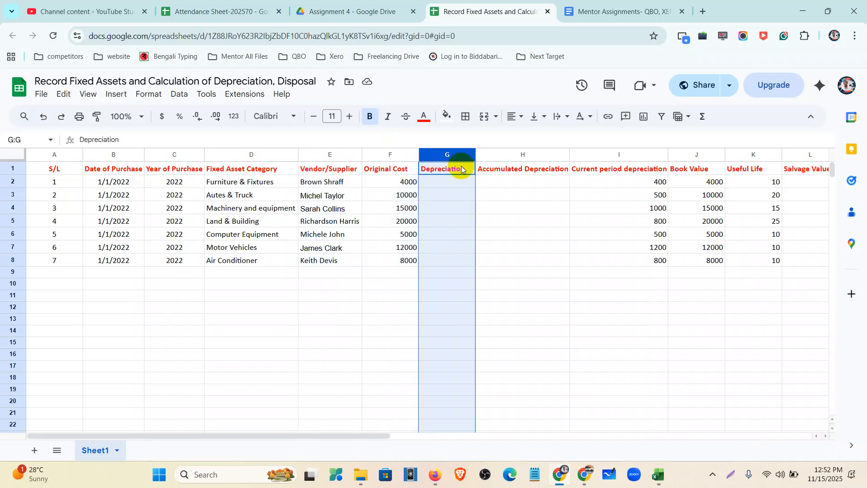
click(511, 153)
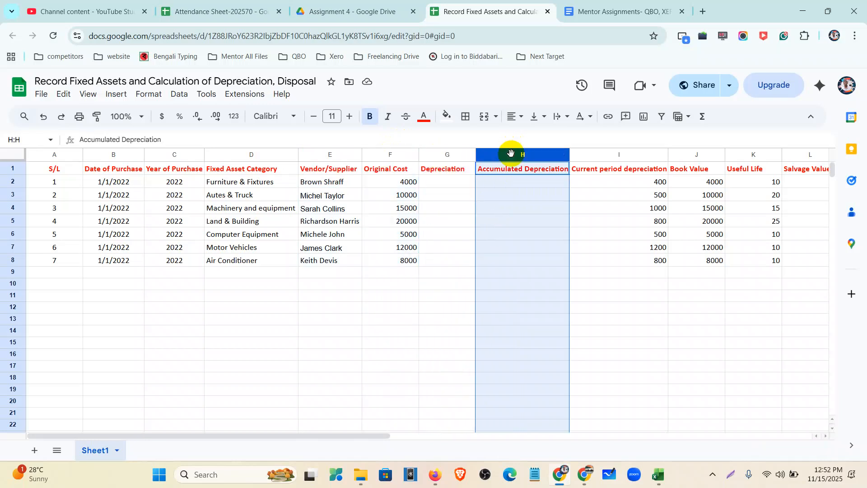
click(611, 156)
drag(391, 429, 509, 427)
click(425, 159)
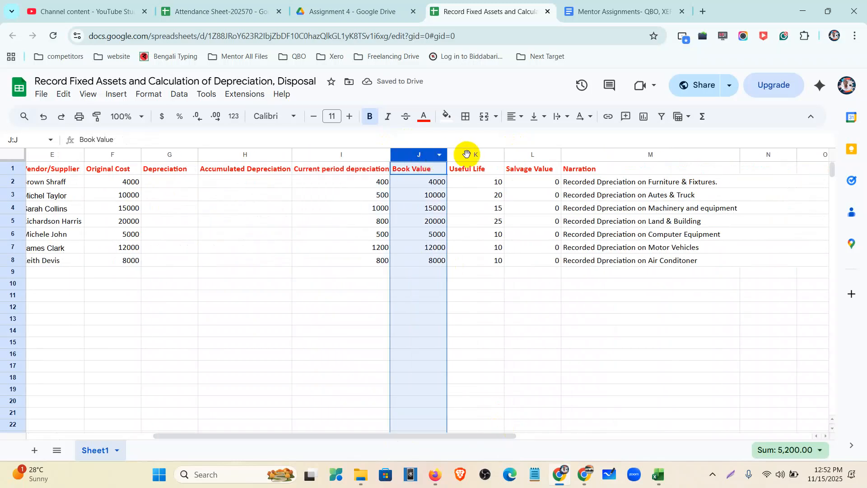
click(475, 154)
click(537, 154)
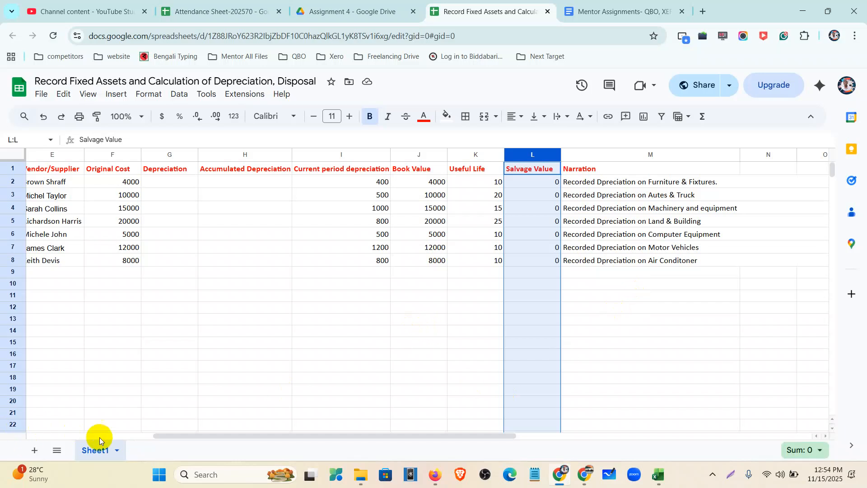
drag(155, 436, 9, 412)
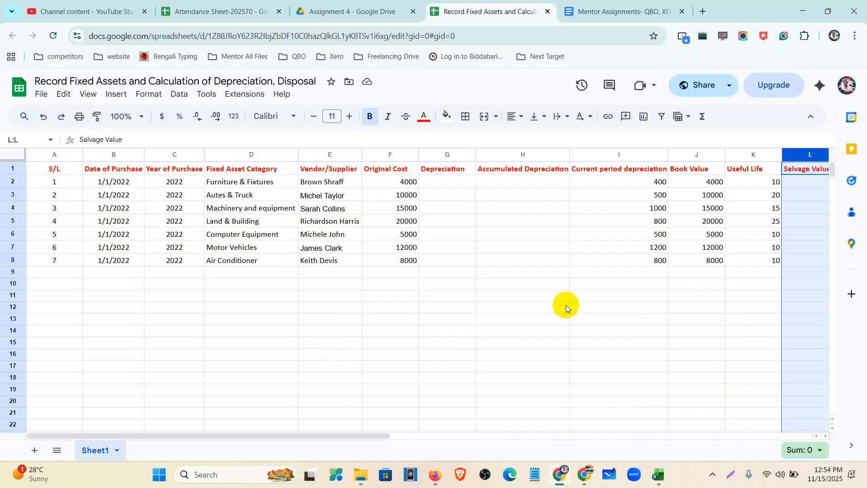
click(526, 324)
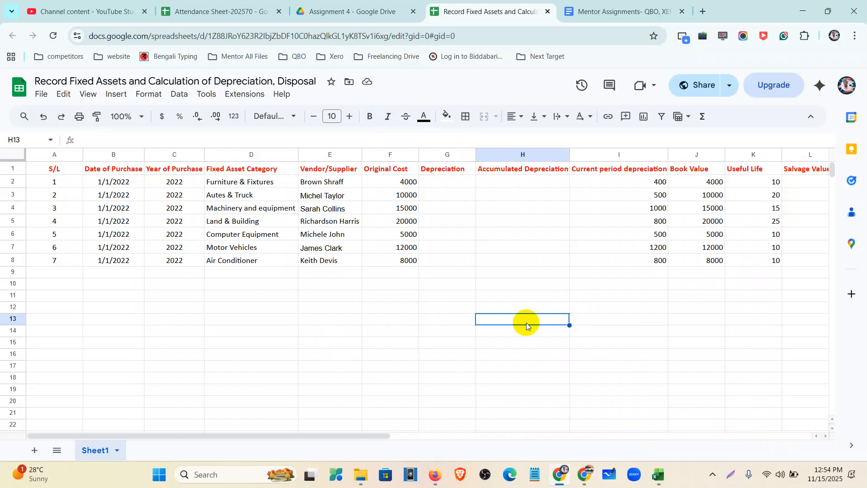
Close the sample invoice import workbook in Excel without saving its changes
click(658, 472)
click(853, 14)
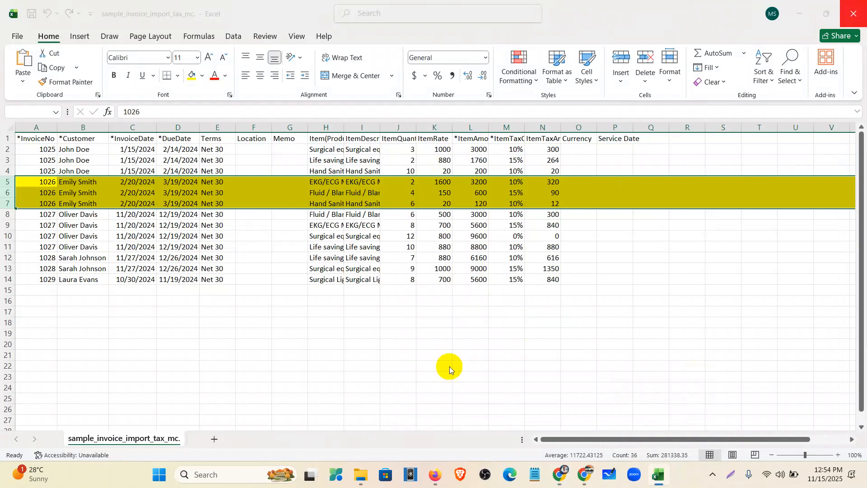
click(485, 321)
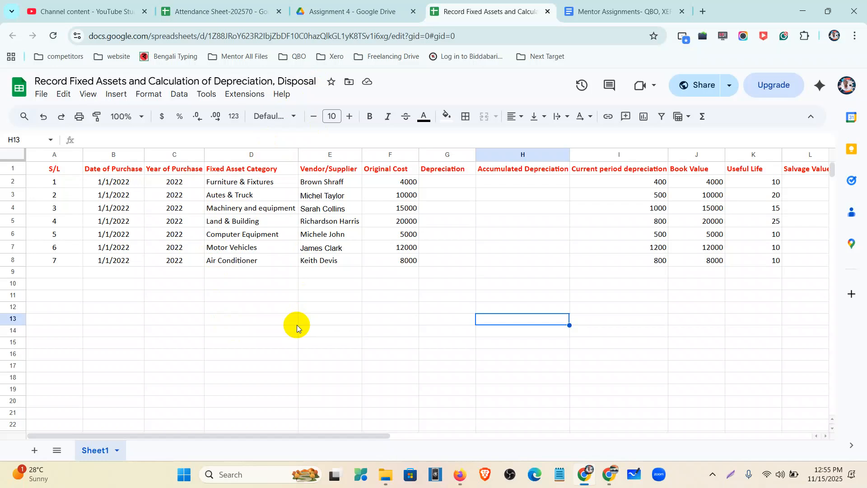
Copy the Air Conditioner name from cell D8 and switch to the QuickBooks home page
click(254, 260)
key(ctrl+c)
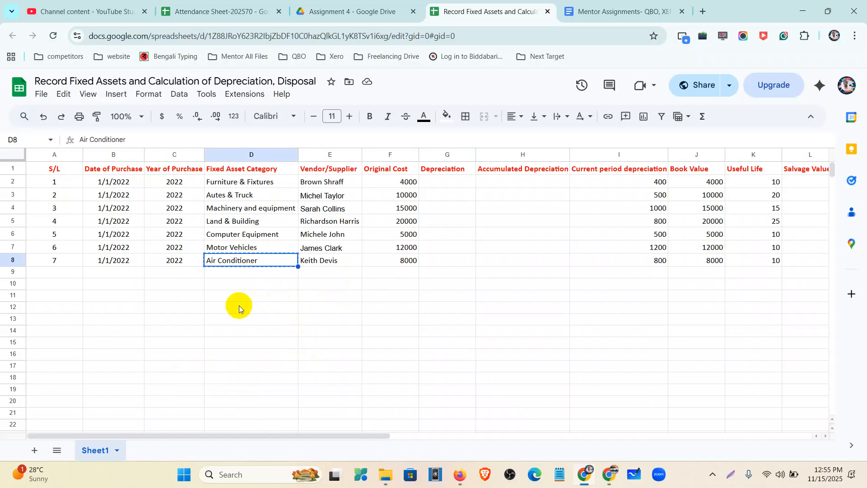
click(456, 475)
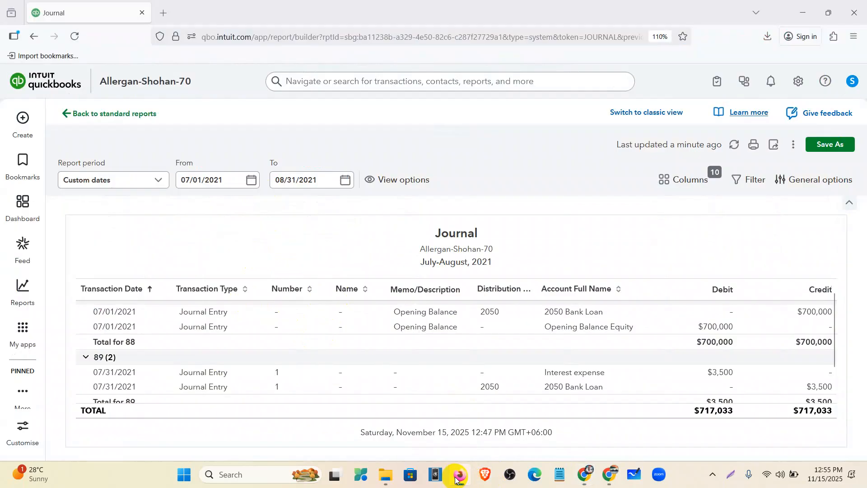
click(25, 205)
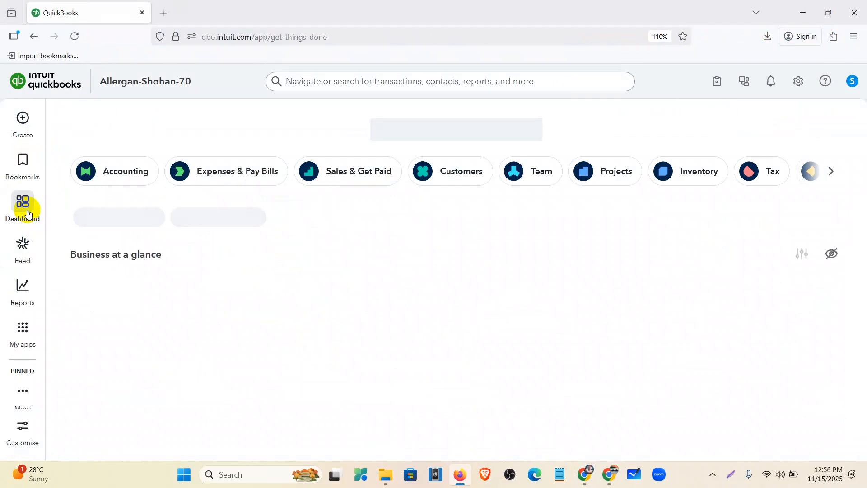
Open the Chart of accounts via My apps > Accounting and start a new account
click(21, 329)
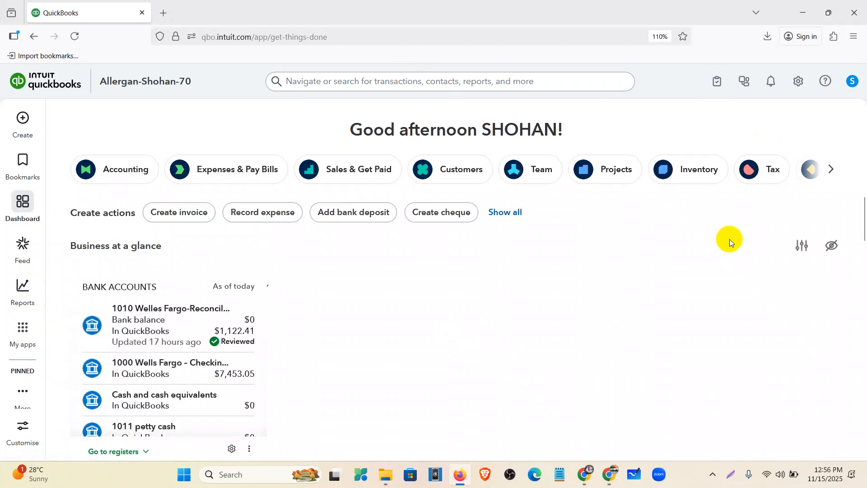
mouse_move(23, 330)
mouse_move(106, 351)
click(232, 306)
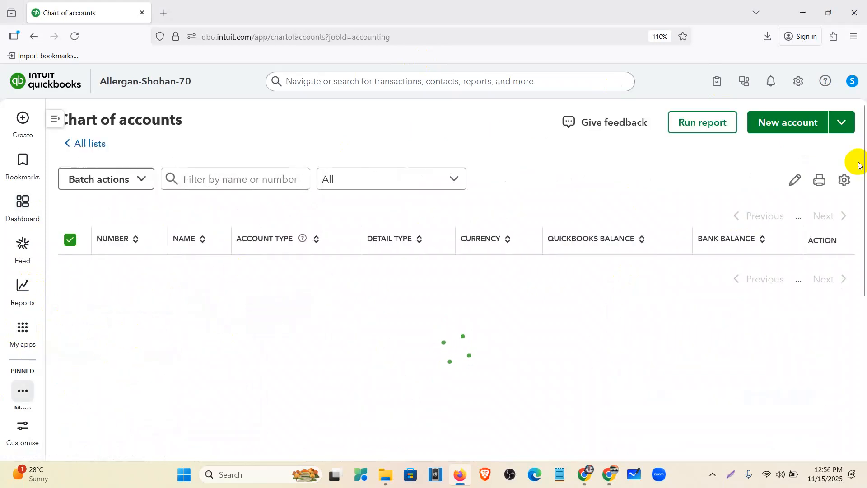
click(826, 131)
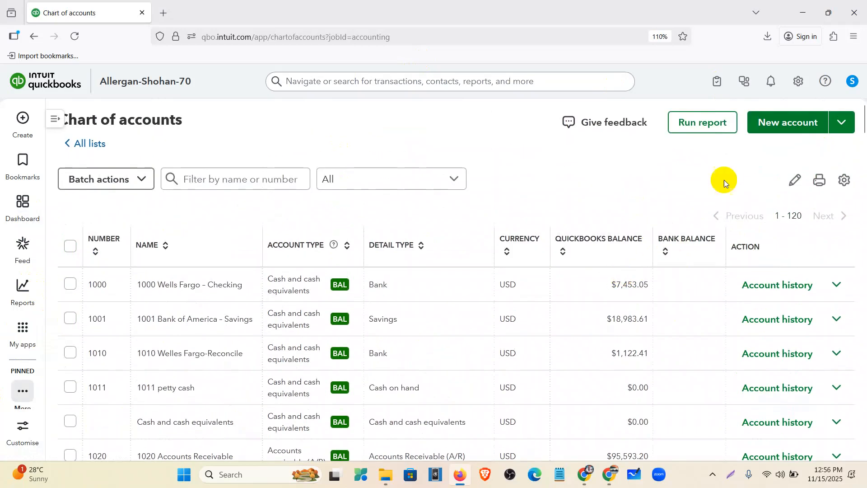
click(766, 132)
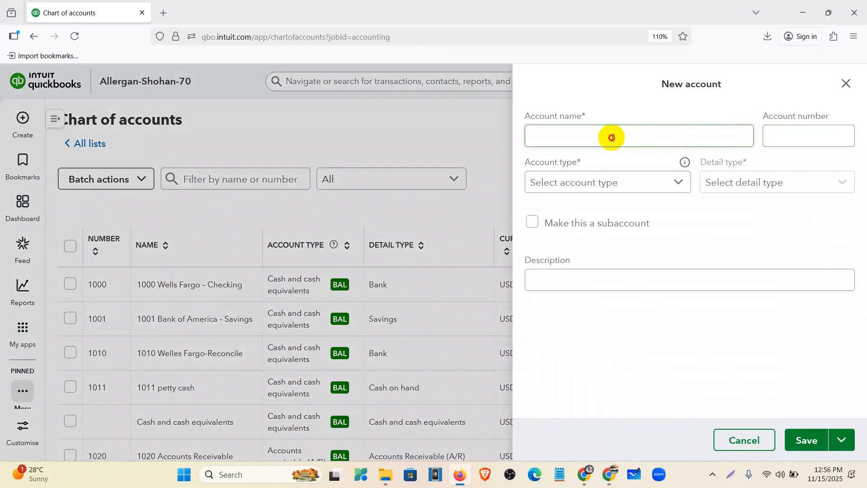
Name the account Air Conditioner, number 1070, type Fixed assets, detail Furniture and Fixtures
click(612, 137)
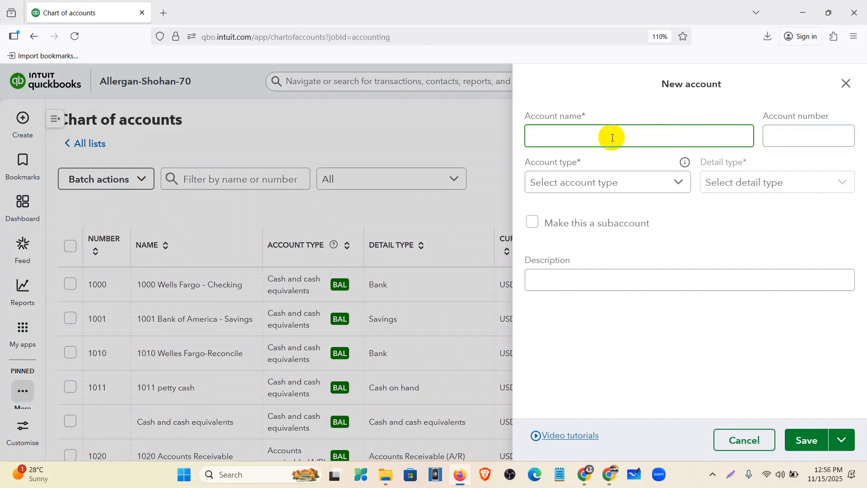
text(Air Conditioner)
click(783, 138)
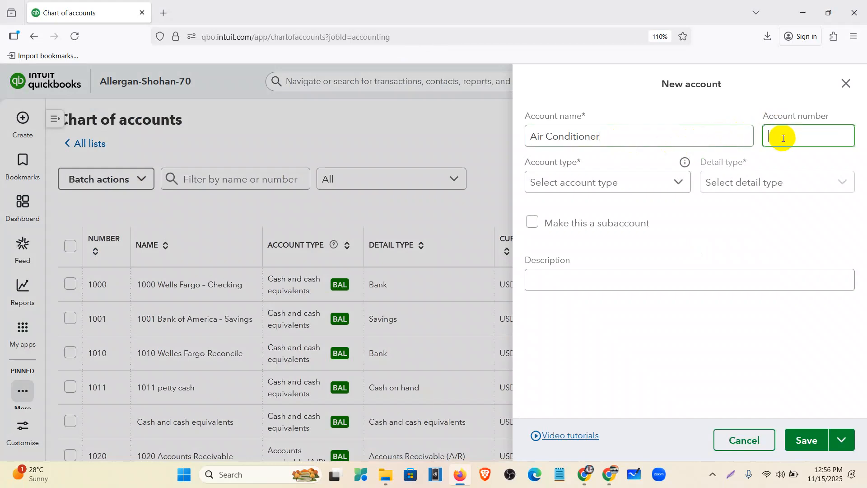
text(2)
key(BackSpace)
text(1070)
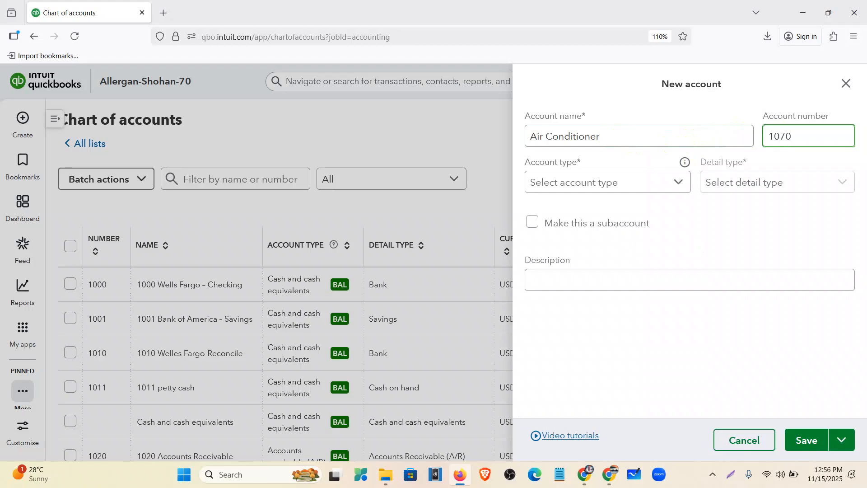
click(619, 178)
scroll(605, 239, down, 2)
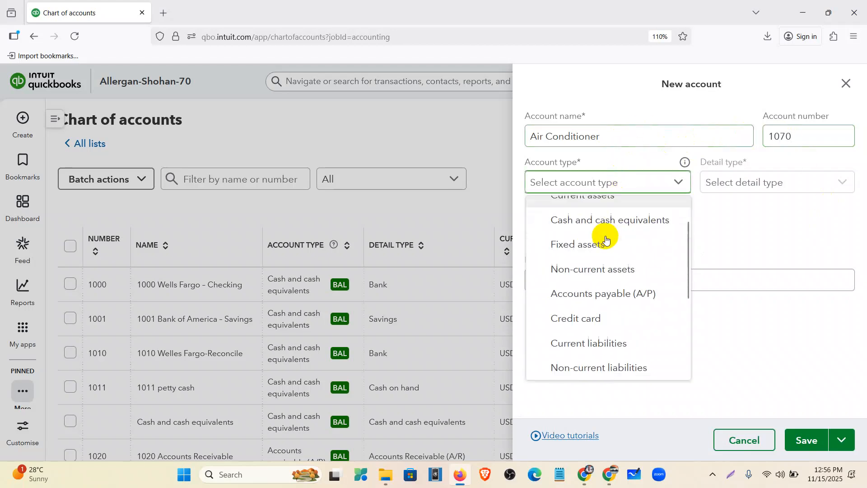
click(601, 222)
click(797, 184)
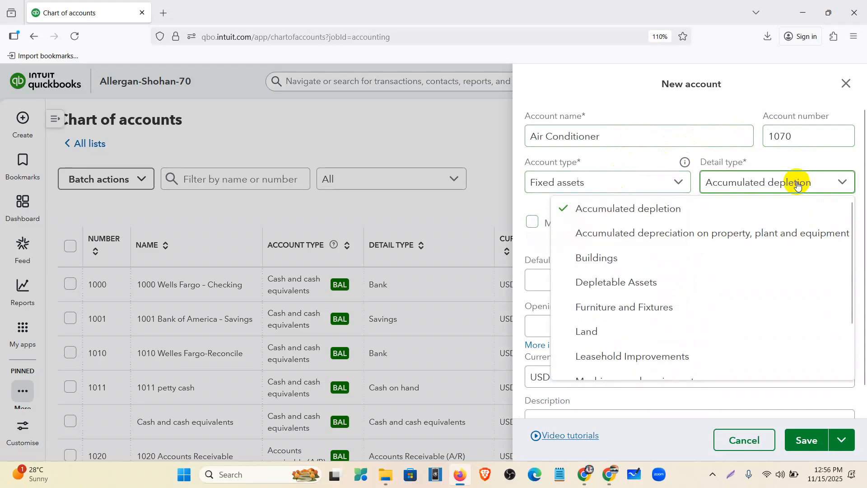
click(642, 307)
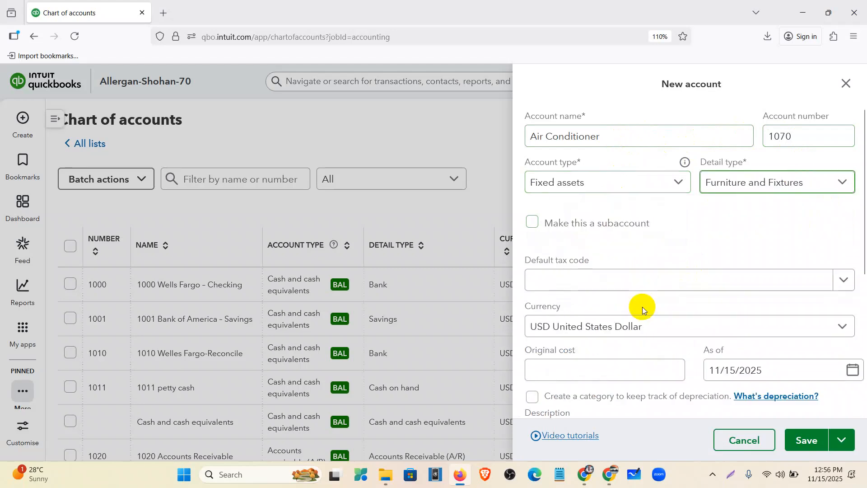
Enter original cost 8000 as of 01/01/2022 and save the account
click(581, 367)
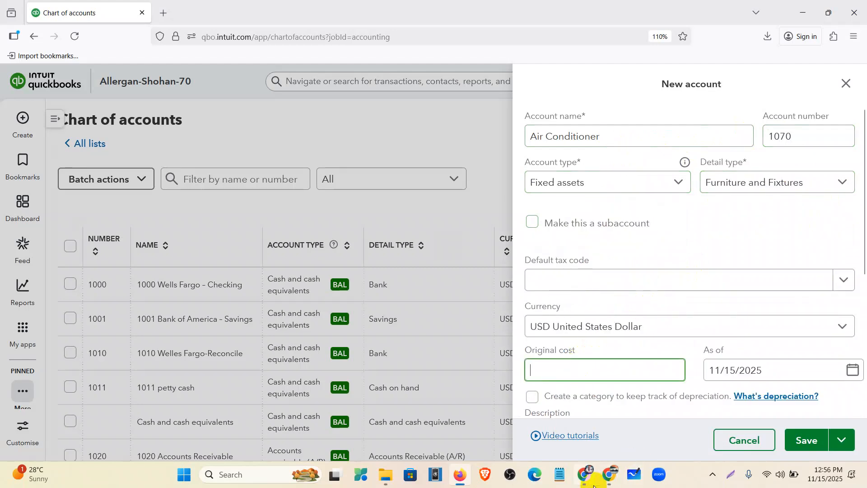
click(594, 486)
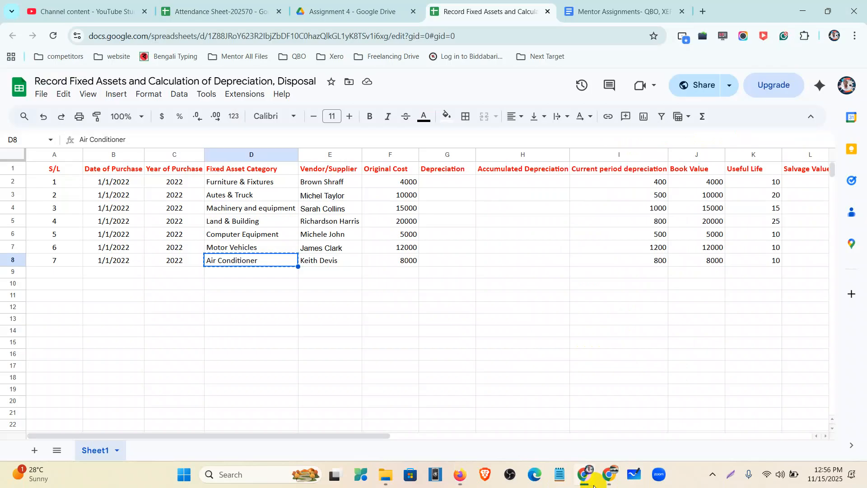
click(595, 486)
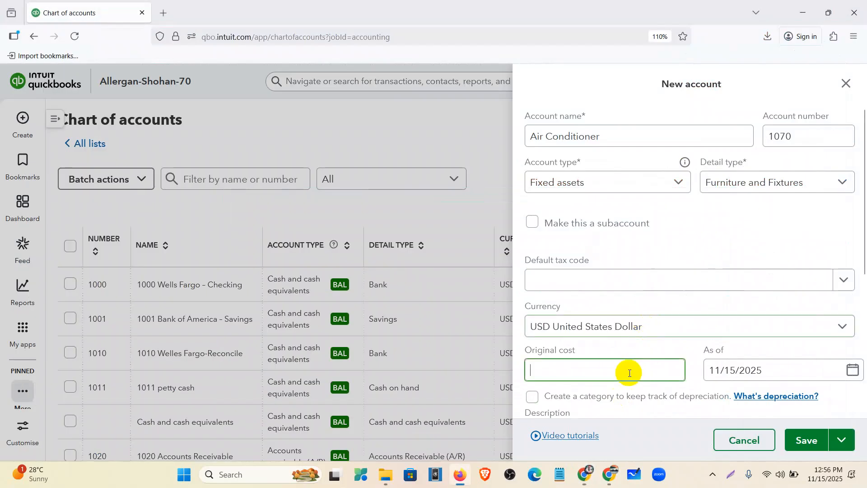
text(8000)
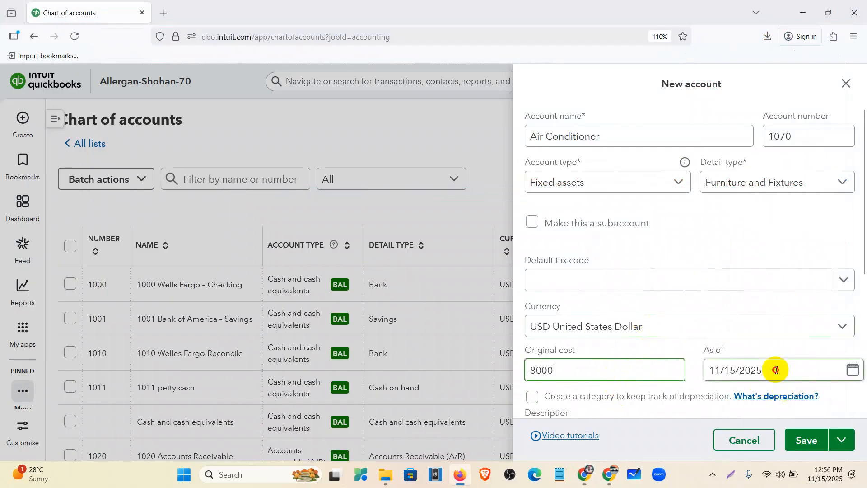
click(774, 369)
text(01012022)
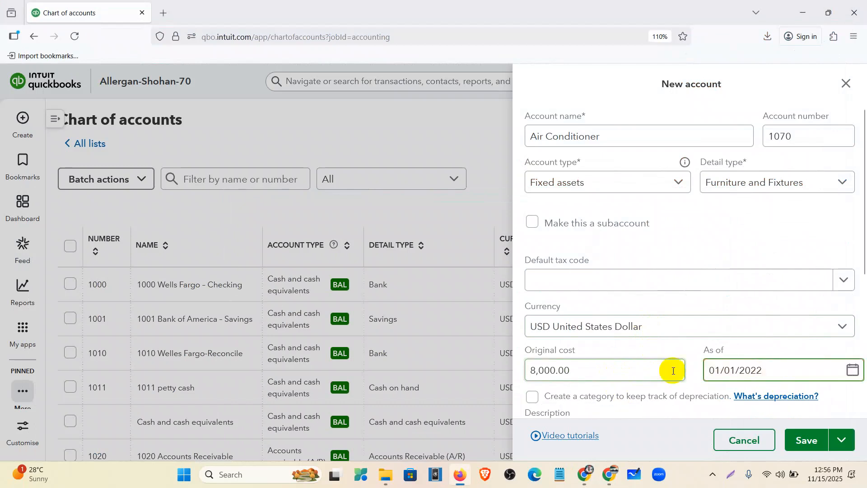
click(799, 445)
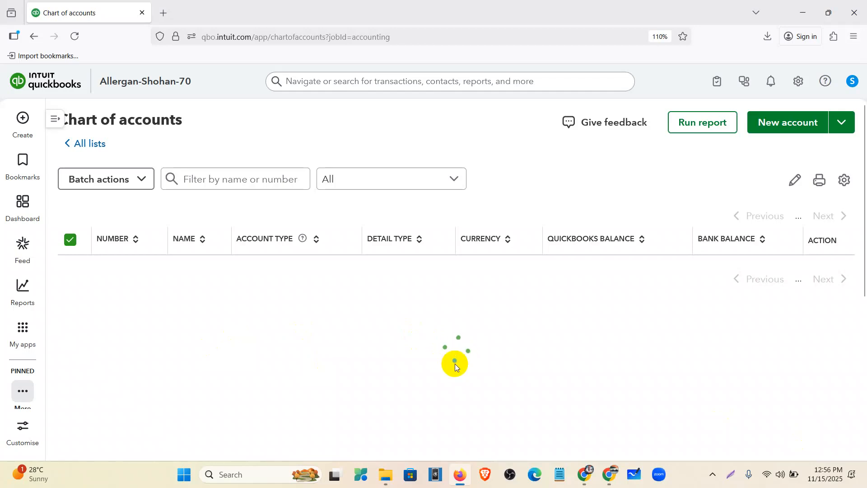
Start new account 1072 named Accumulated Depreciation-Air Conditioner, pasting in the asset name
scroll(175, 329, down, 10)
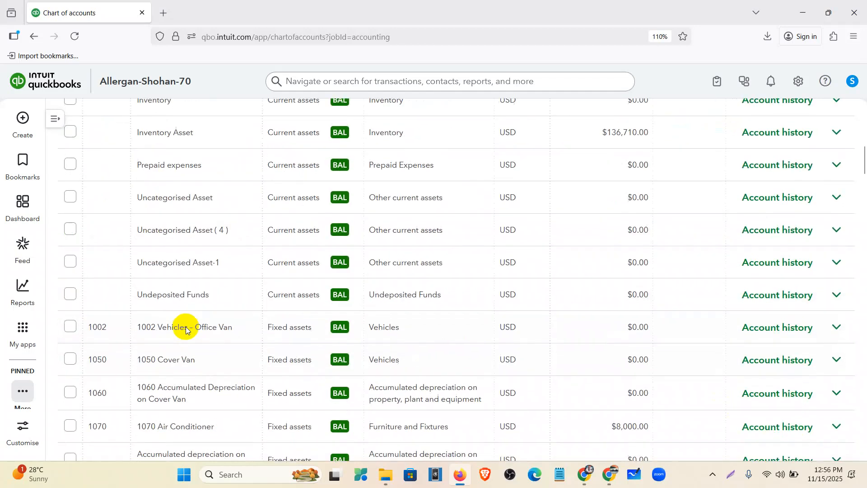
scroll(189, 332, down, 8)
scroll(189, 332, up, 4)
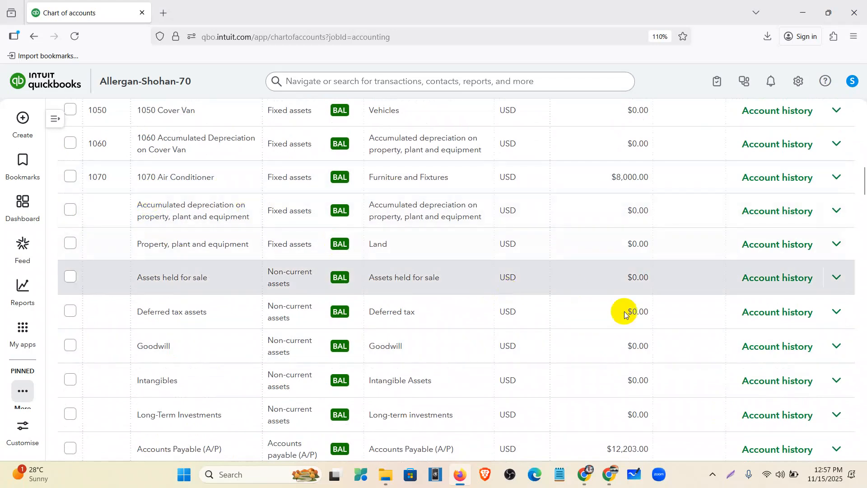
scroll(711, 300, up, 14)
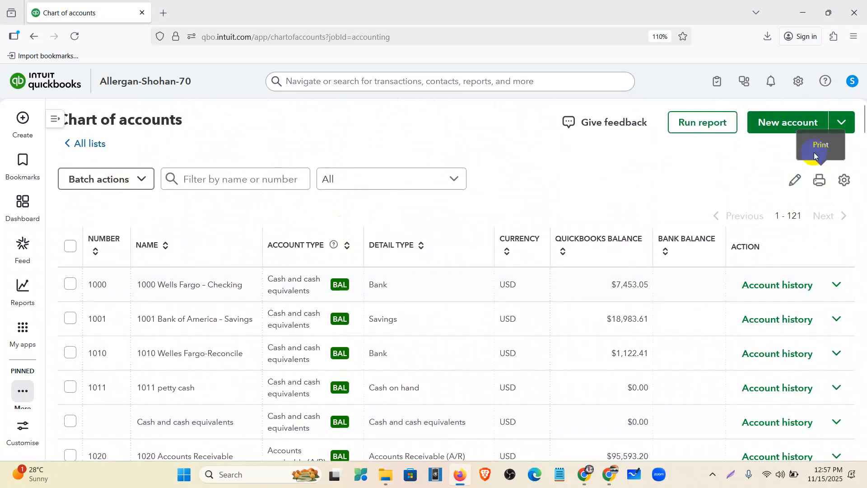
click(789, 128)
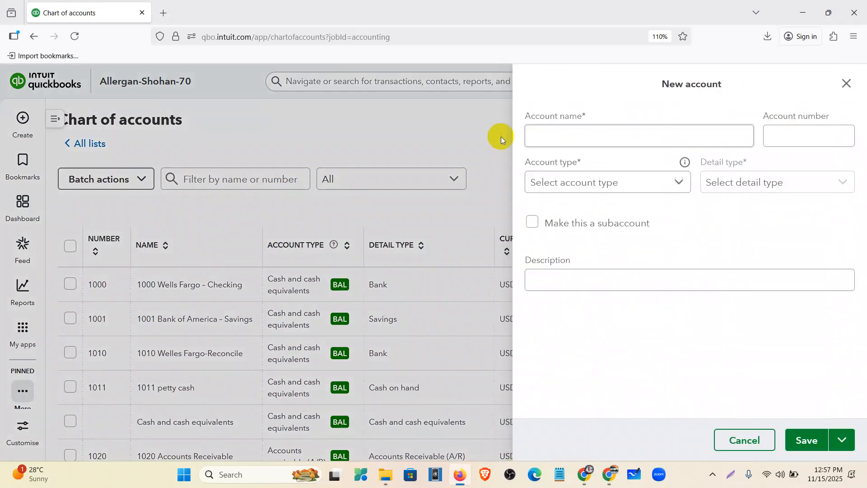
click(546, 138)
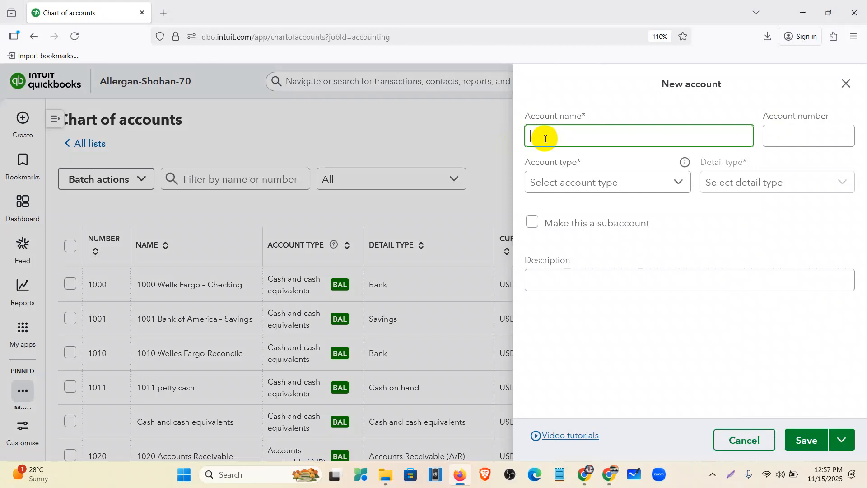
text(Accu)
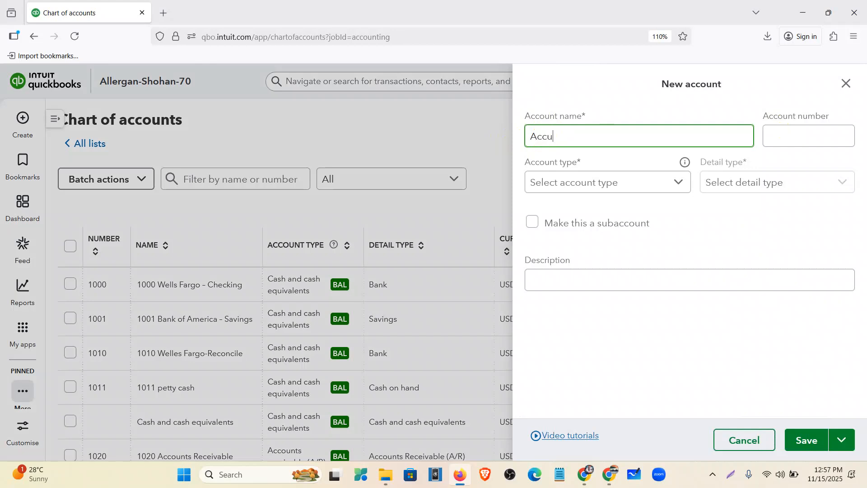
text(mulated Depreciation-)
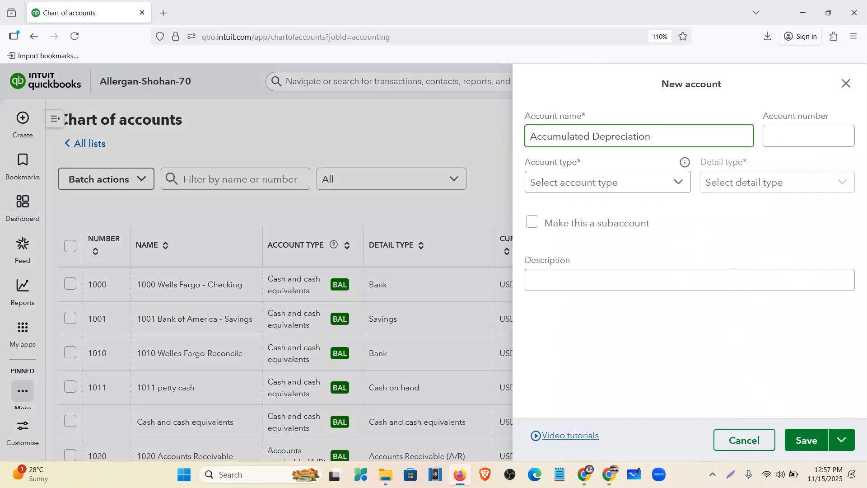
text(Air Conditioner)
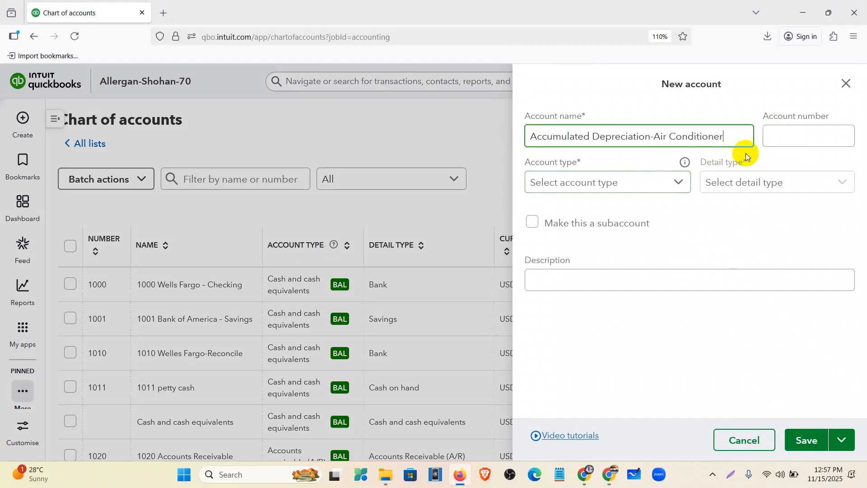
click(769, 140)
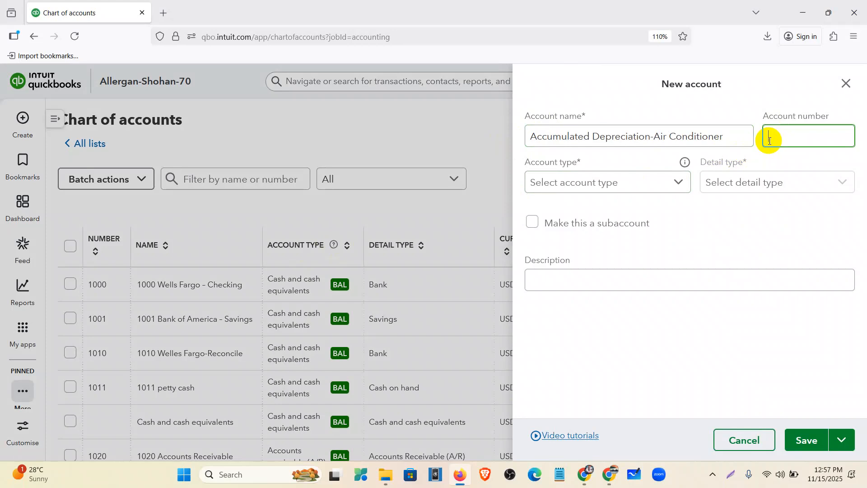
text(1072)
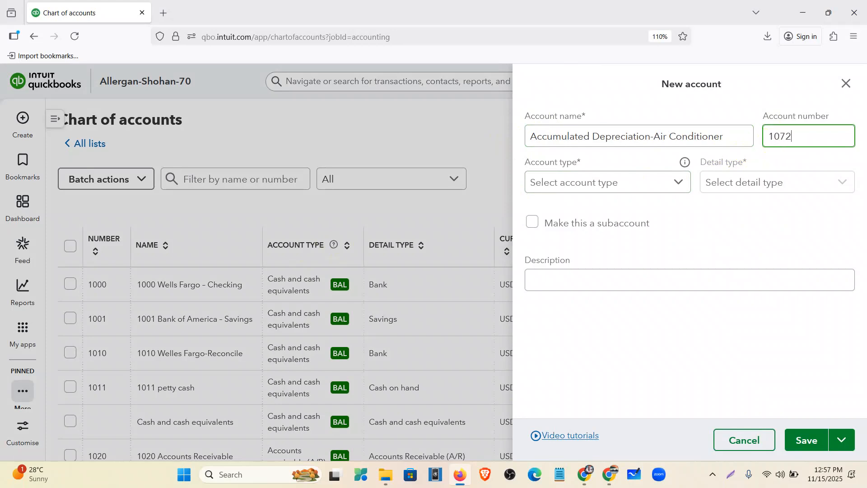
click(612, 190)
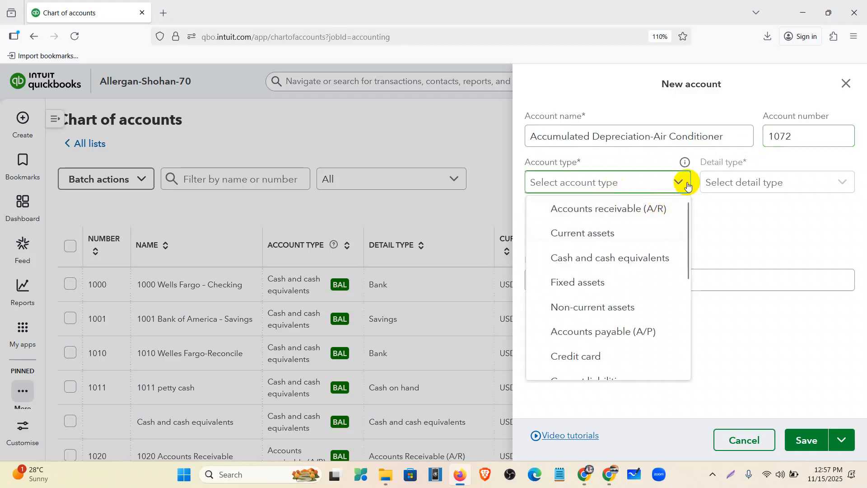
mouse_move(687, 165)
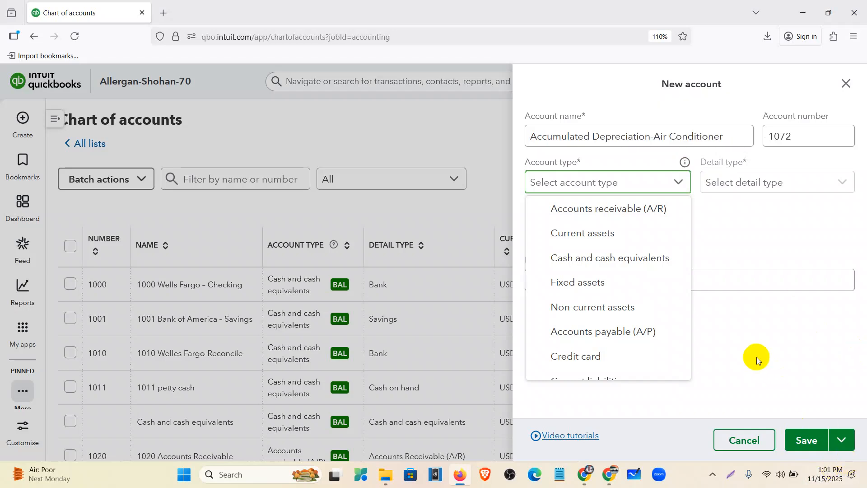
In the depreciation notes, highlight the Depreciation Exp/Accumulated Depreciation lines and start a line below A = L + OE
click(564, 476)
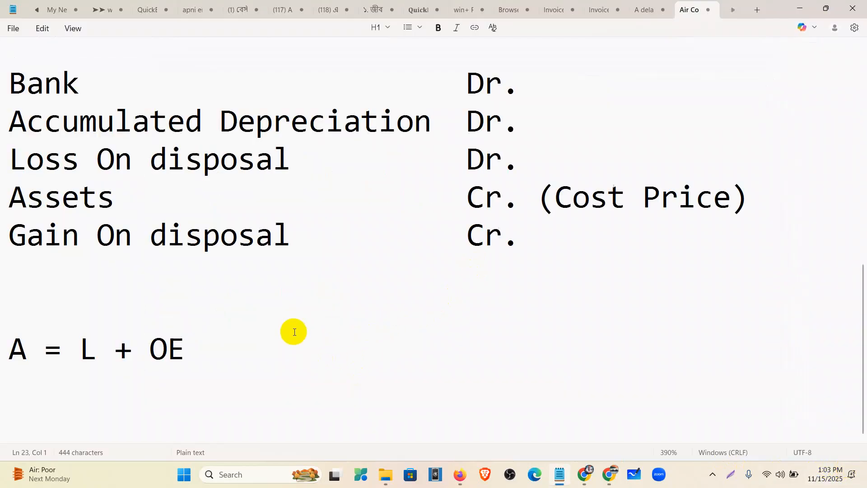
scroll(293, 331, up, 2)
scroll(294, 332, down, 1)
scroll(294, 240, up, 2)
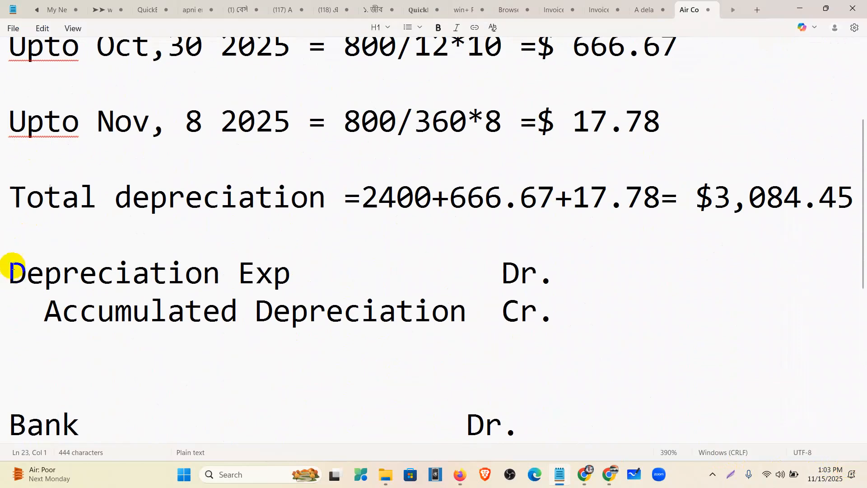
drag(14, 272, 536, 331)
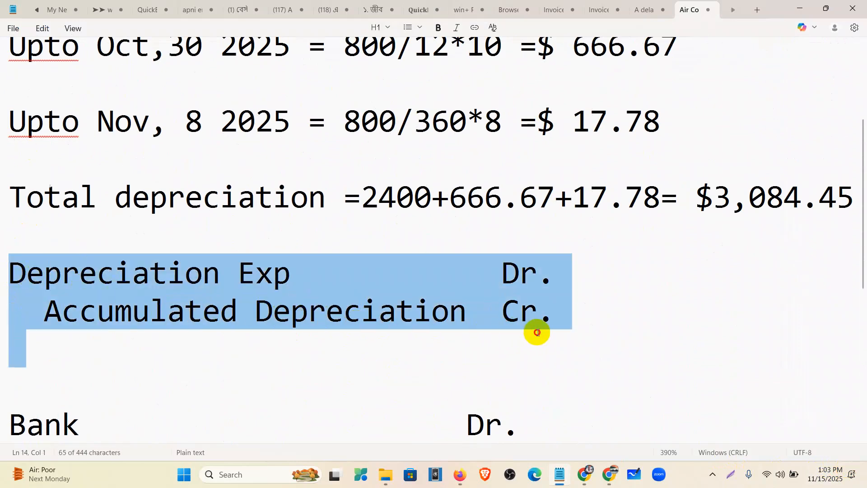
scroll(396, 252, down, 3)
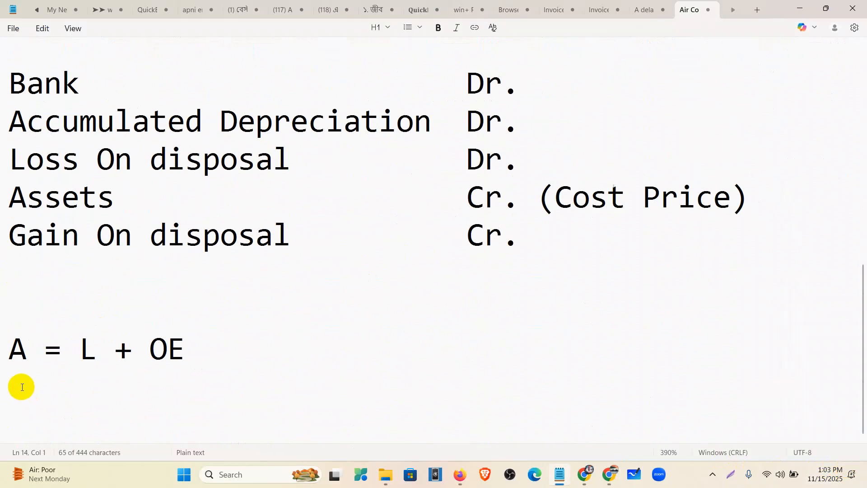
ctrl+scroll(233, 372, up, 6)
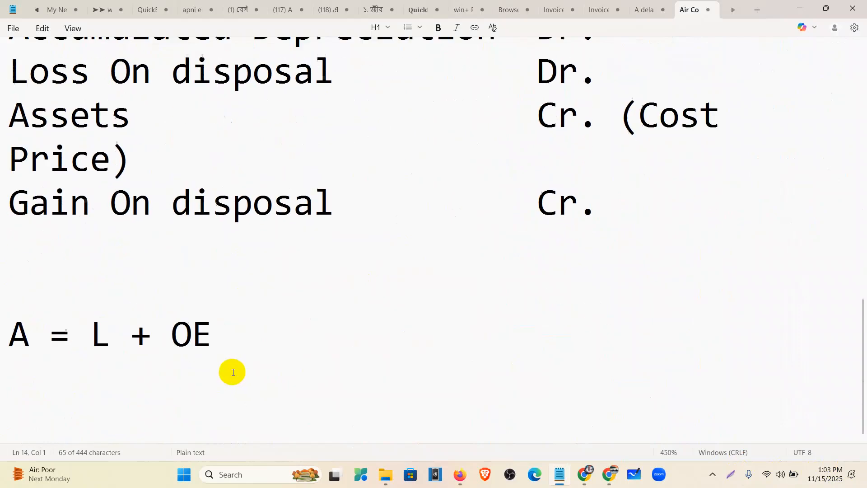
click(20, 368)
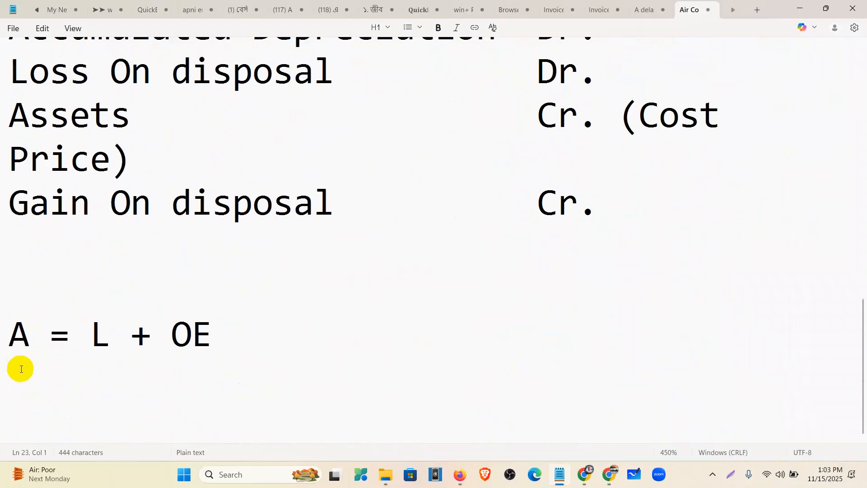
Enter +8000 on a new line under A, followed by an equals sign
text(+)
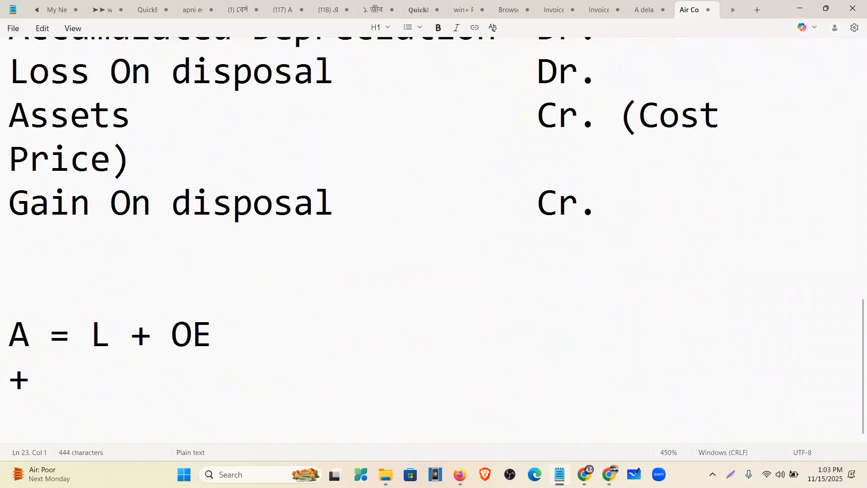
text(8000)
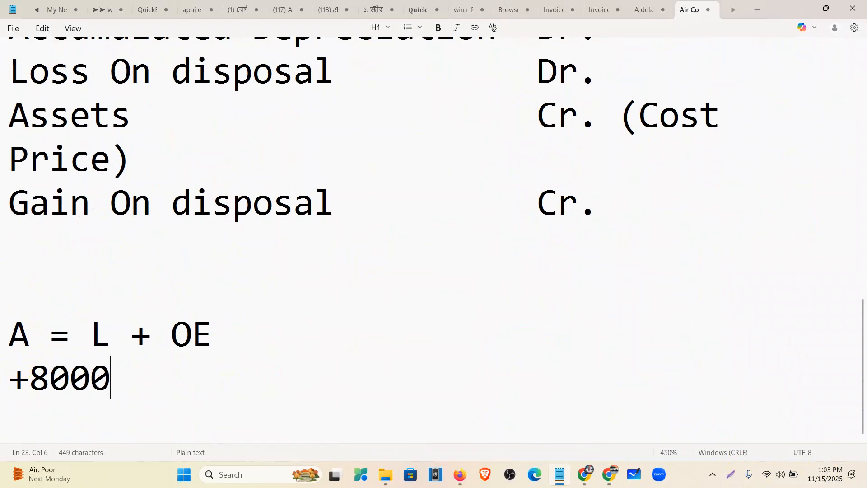
click(44, 351)
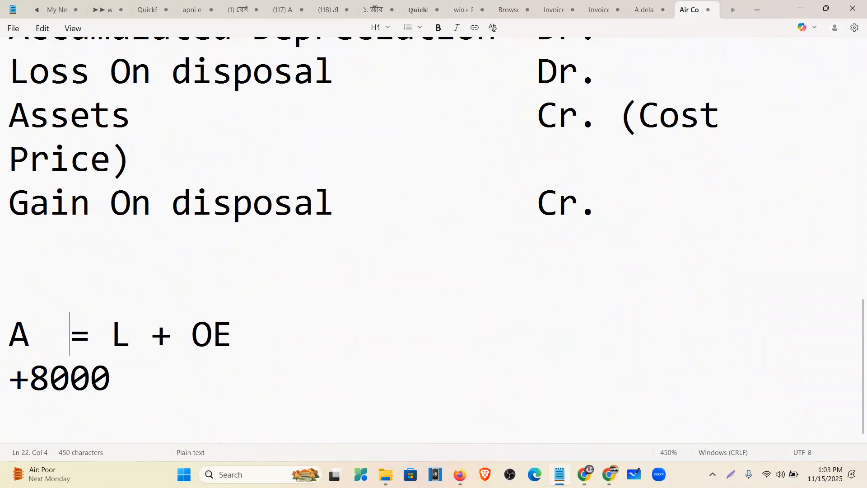
click(219, 371)
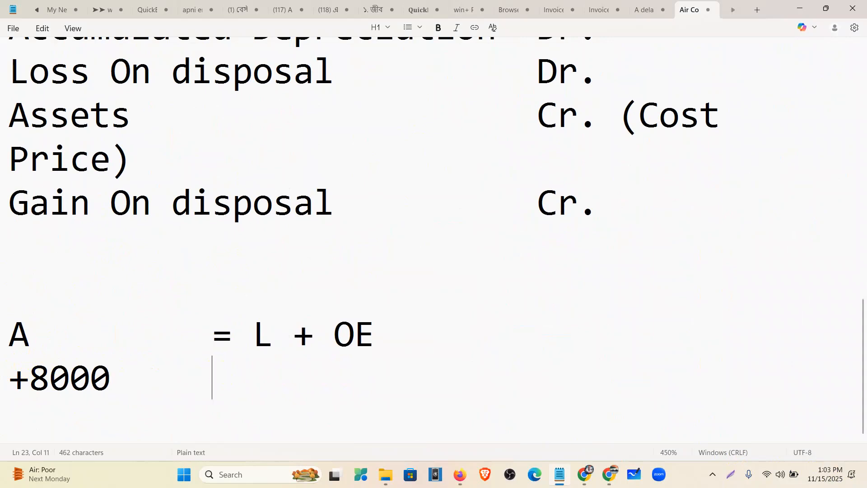
text(=)
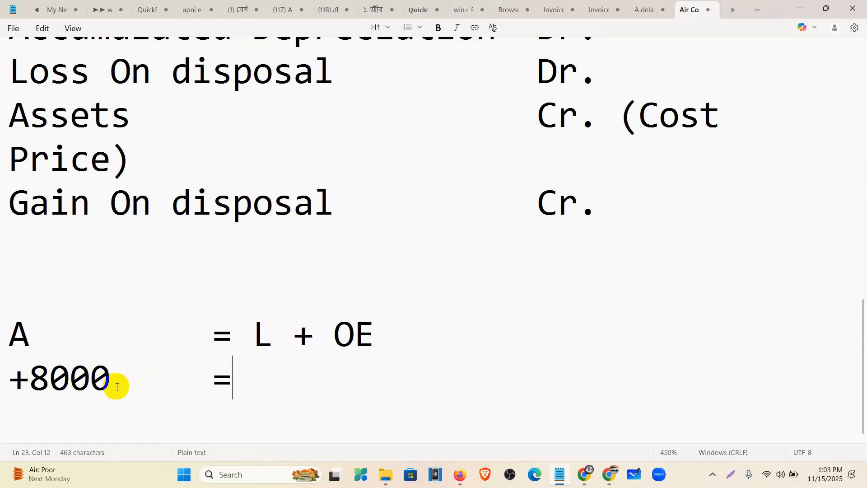
Delete +8000 from under A and retype it after the equals sign beneath L + OE
click(17, 397)
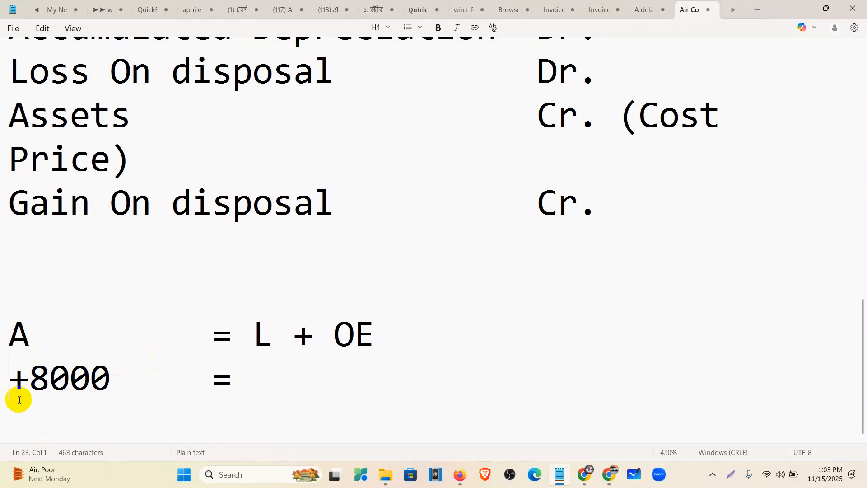
click(105, 382)
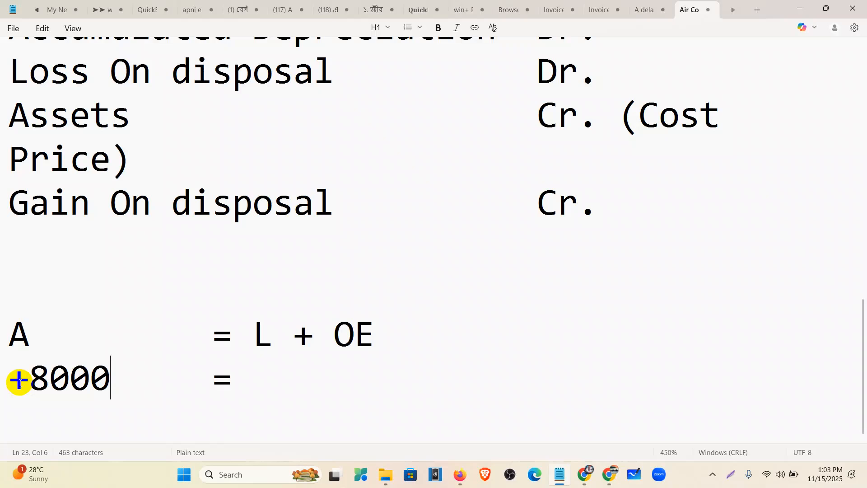
drag(120, 382, 7, 381)
key(BackSpace)
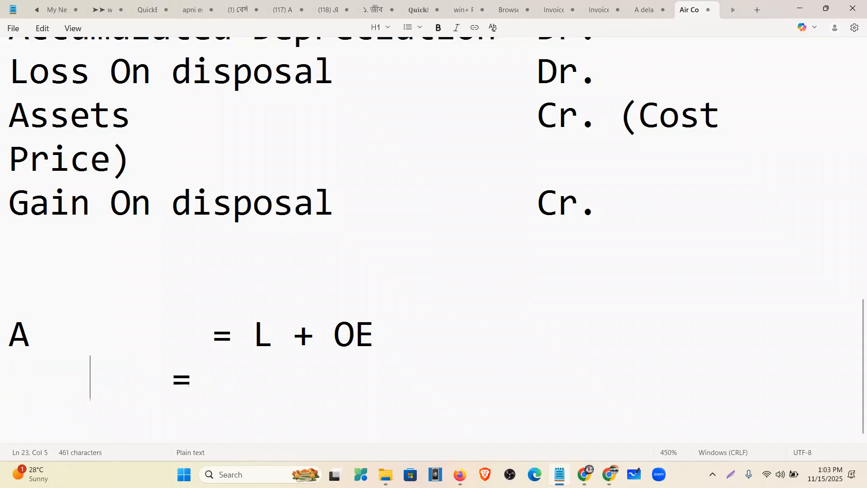
click(340, 369)
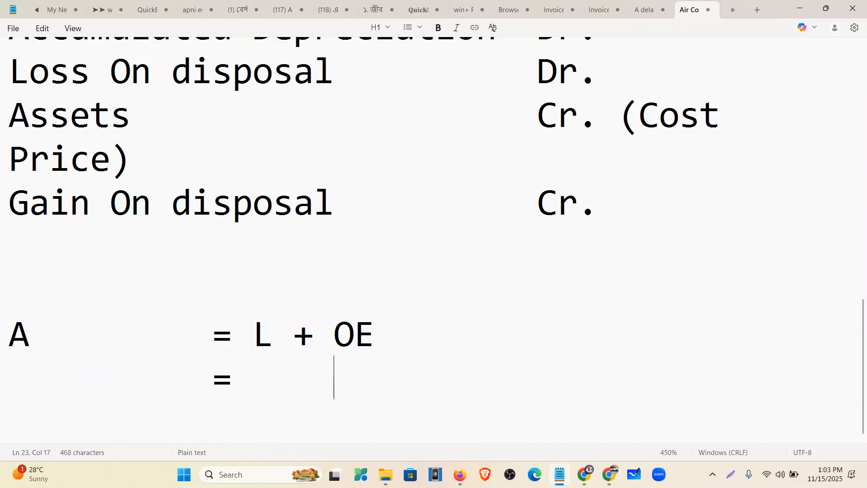
text(+8000)
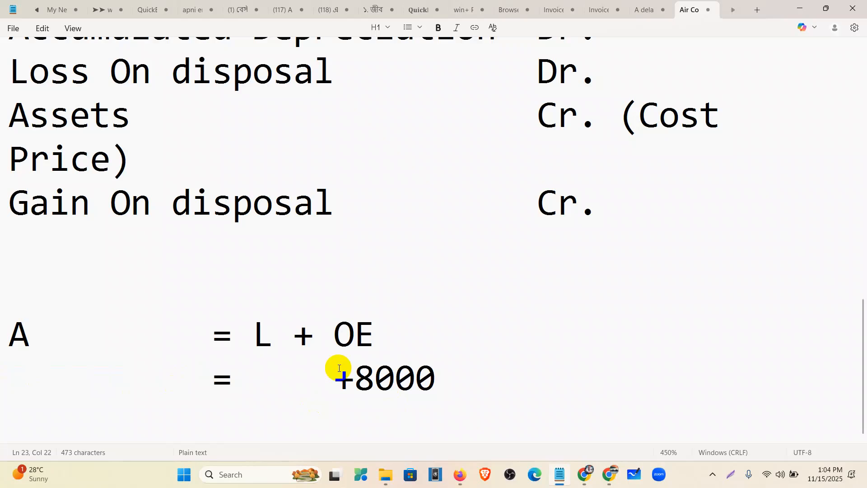
Check the Accumulated Depreciation credit line, then return to just after the second line's equals sign
click(10, 378)
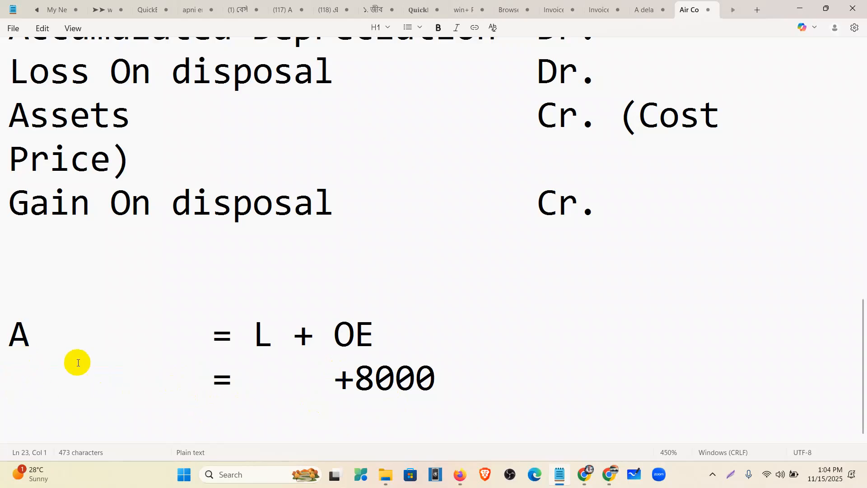
scroll(261, 182, up, 4)
scroll(262, 184, down, 1)
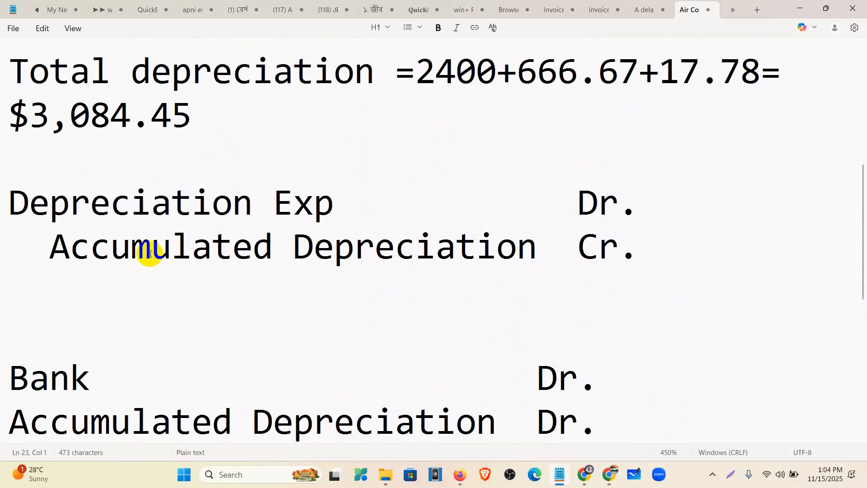
drag(51, 248, 633, 252)
scroll(455, 279, down, 3)
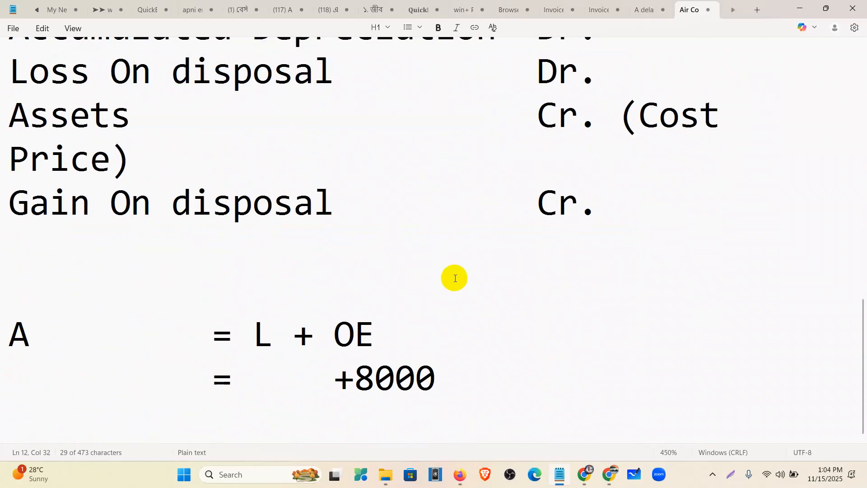
click(18, 383)
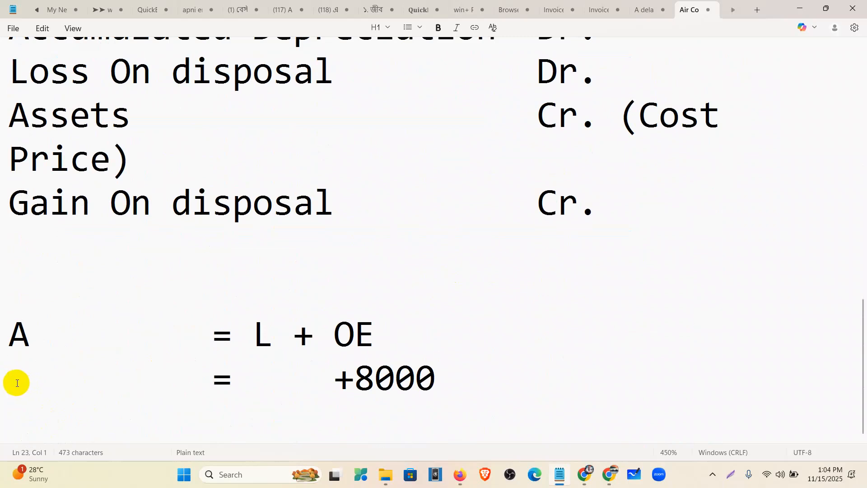
click(246, 378)
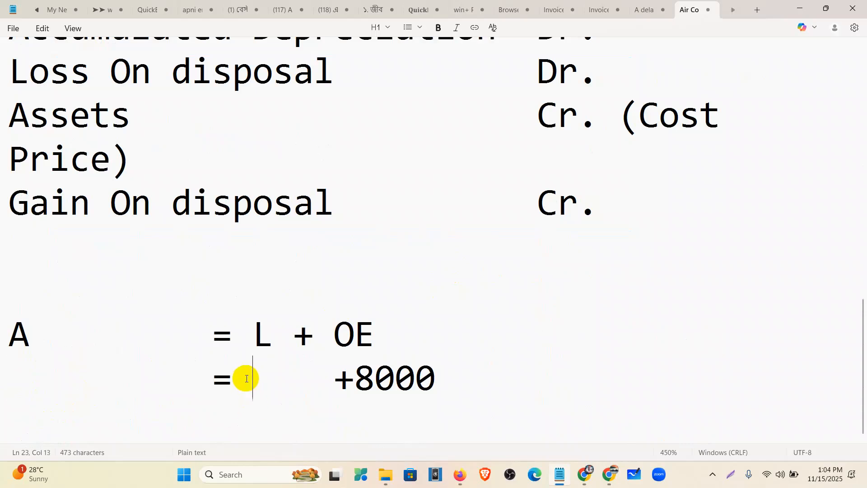
Complete the second equation line so it reads '= +8000 +(-8000)'
text(8000    )
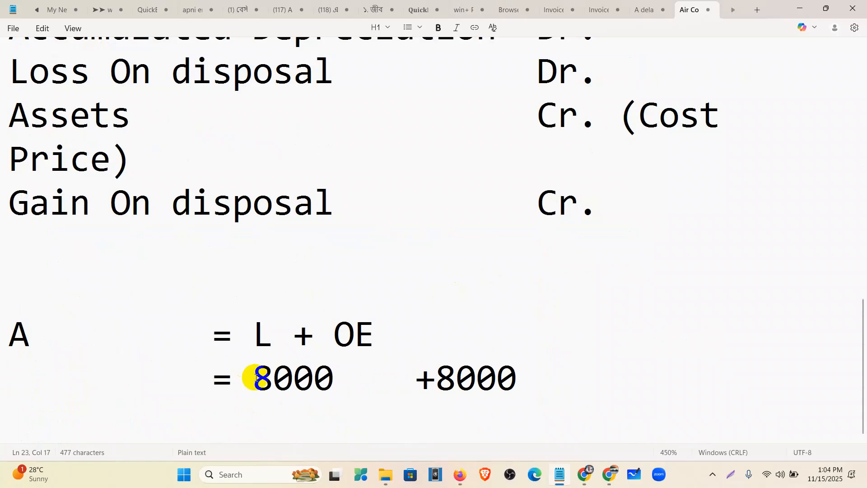
text(+)
click(462, 378)
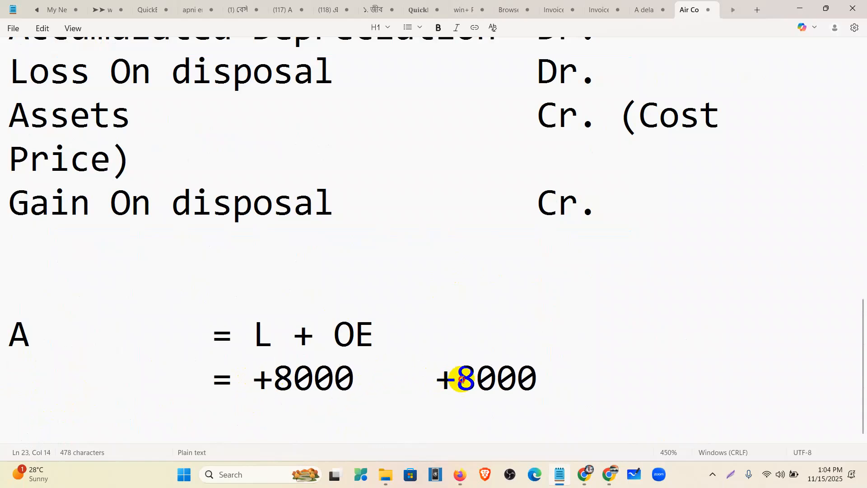
text(()
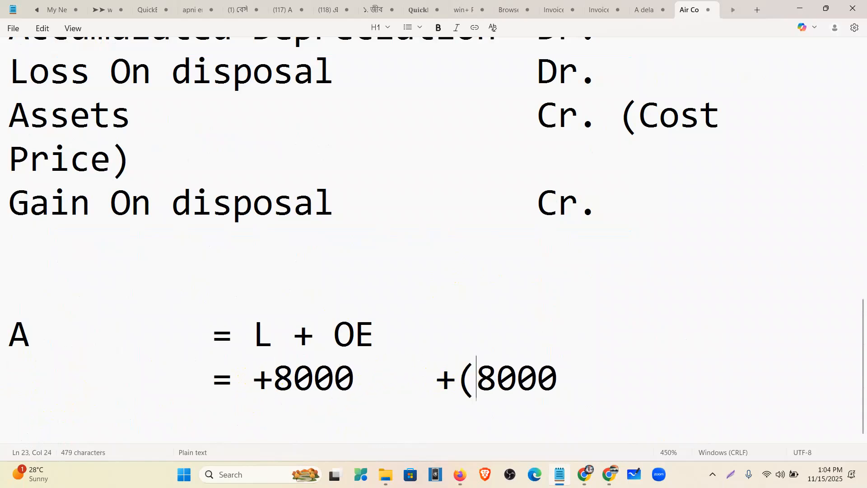
text(-)
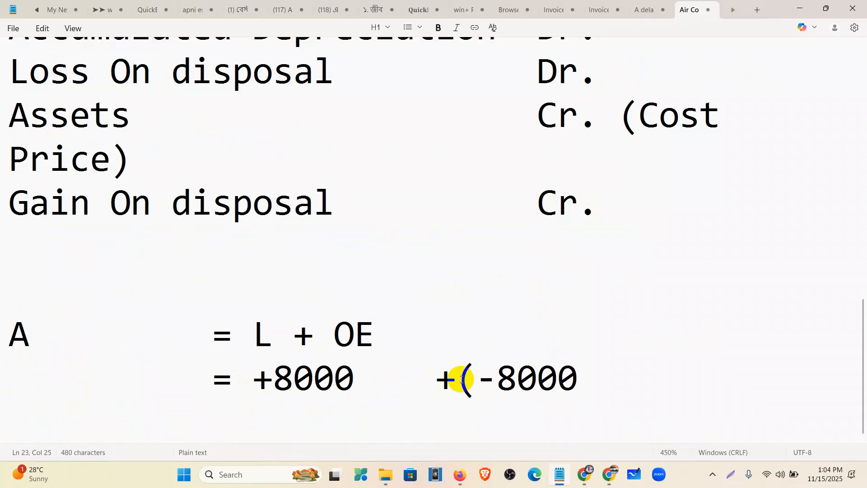
key(Right)
key(Right)
key(Right)
key(Right)
text())
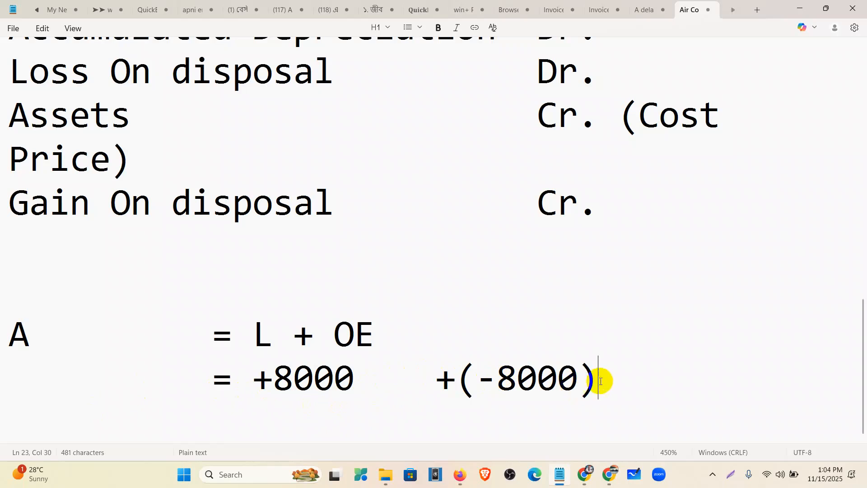
Add spaces before '+ OE' so it sits above the (-8000) value
drag(602, 381, 1, 334)
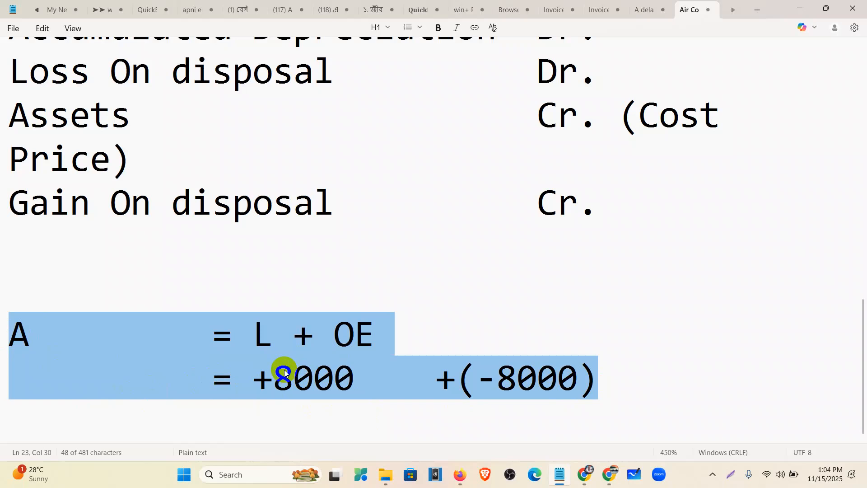
click(260, 382)
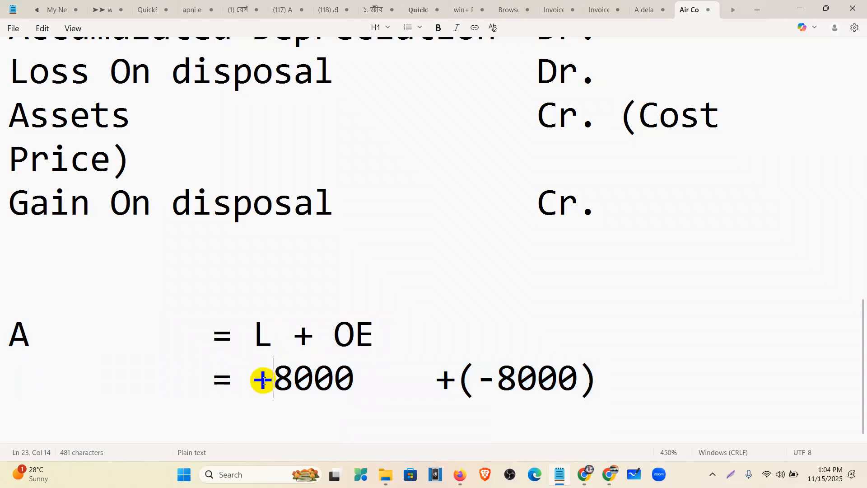
click(295, 334)
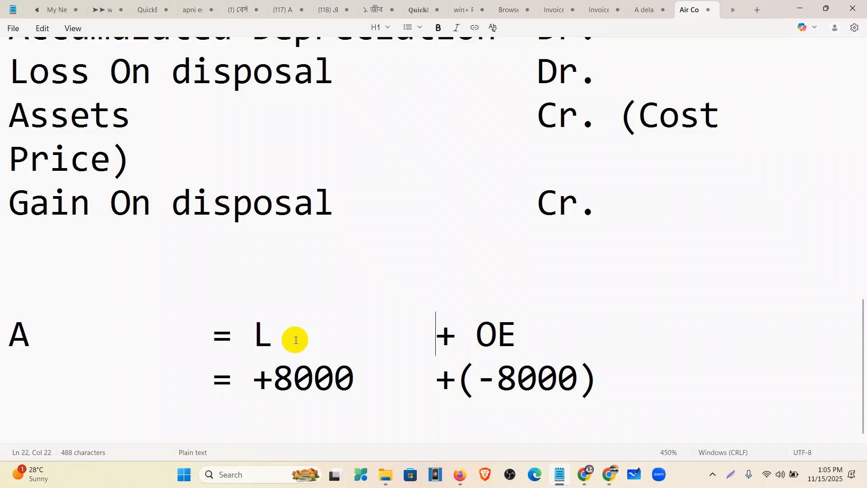
drag(359, 385, 252, 394)
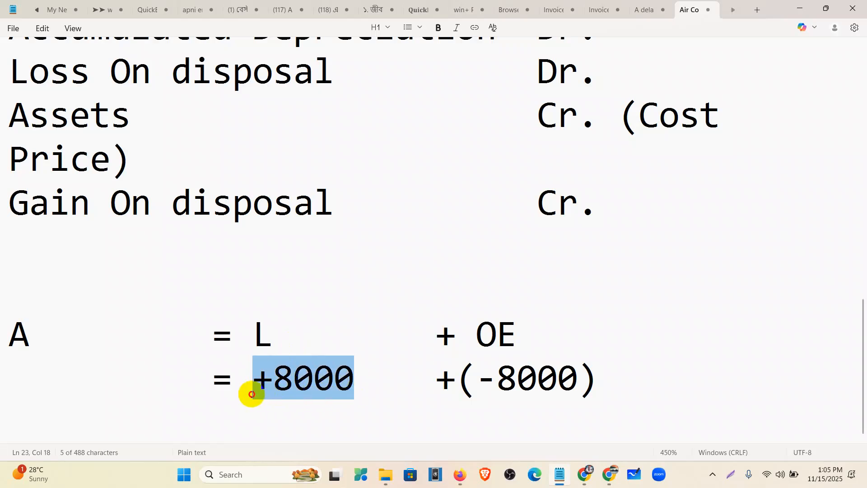
click(68, 383)
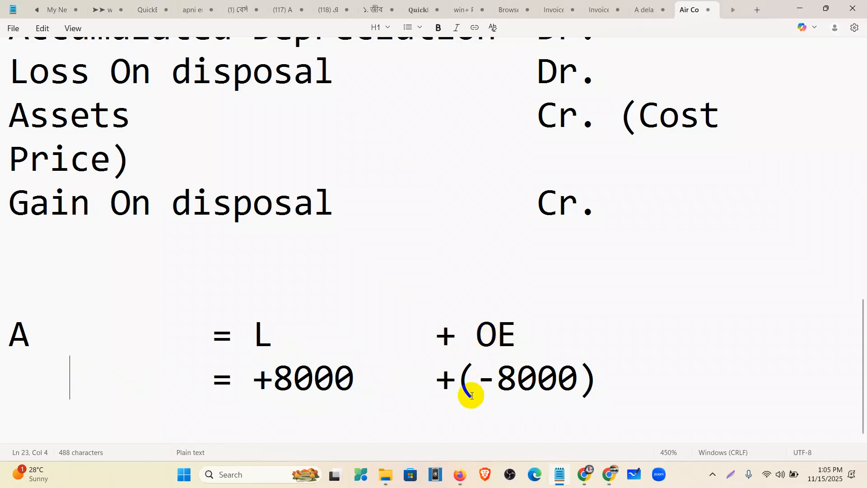
click(260, 379)
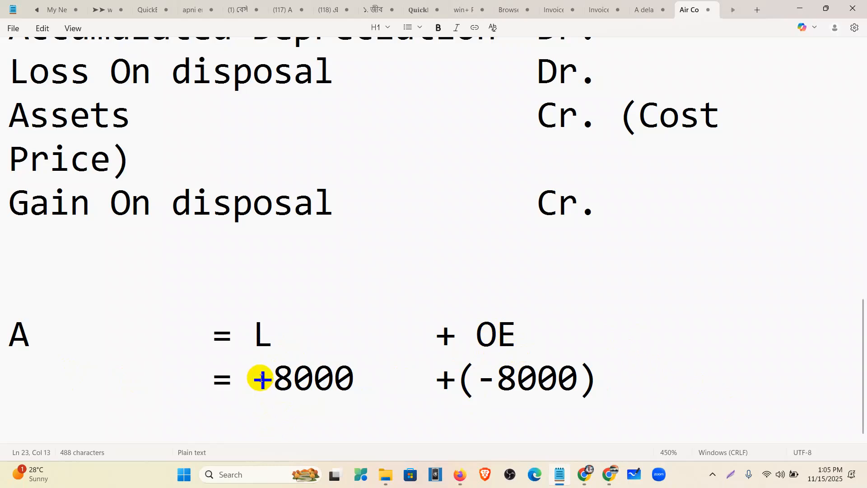
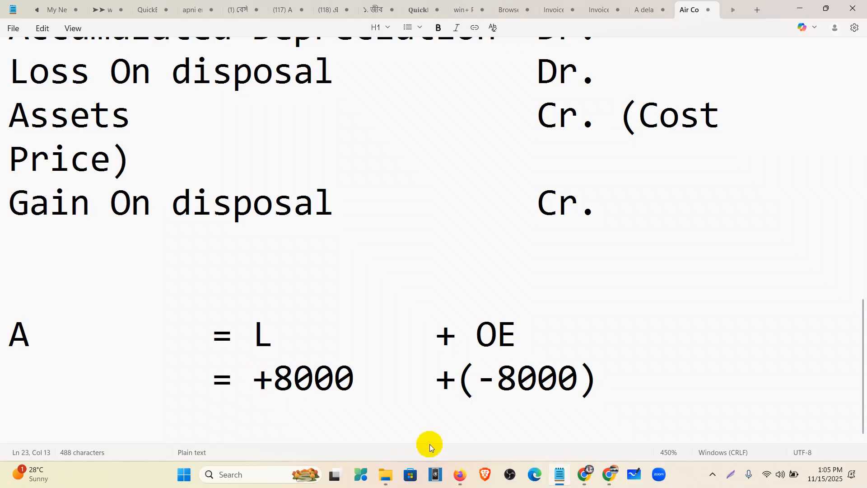
Review the '= +8000 +(-8000)' figures and the bottom equation line in the notes
click(612, 383)
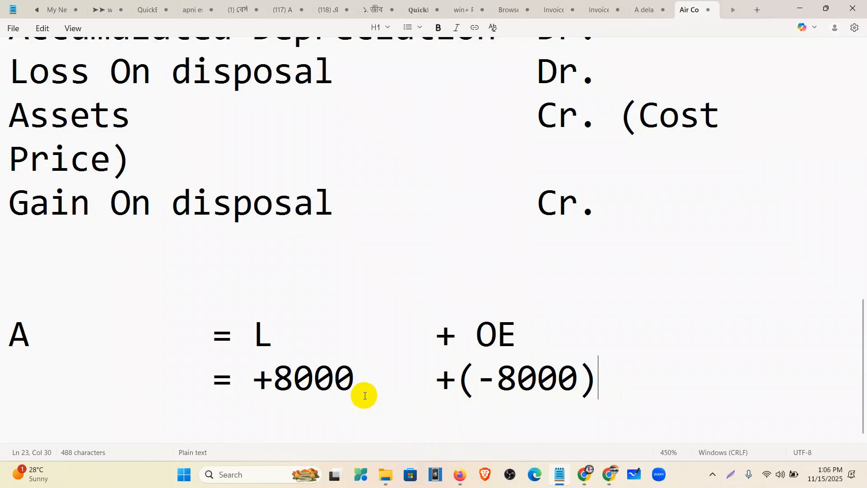
drag(254, 384, 597, 386)
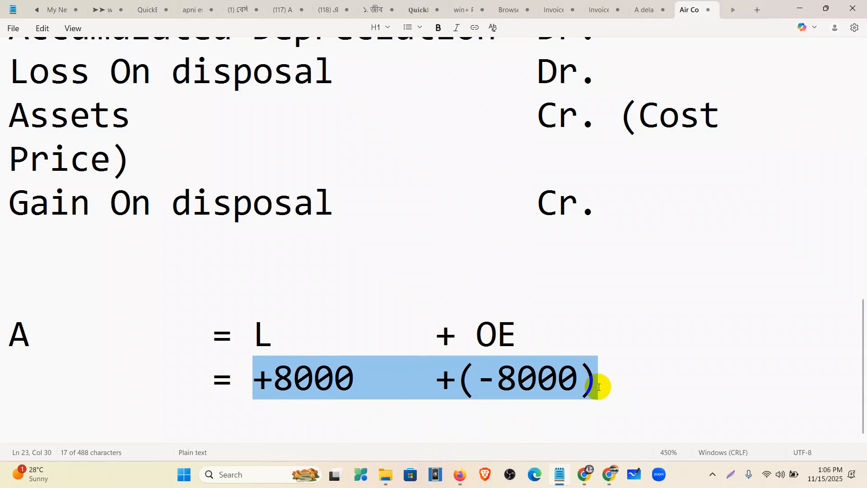
click(608, 393)
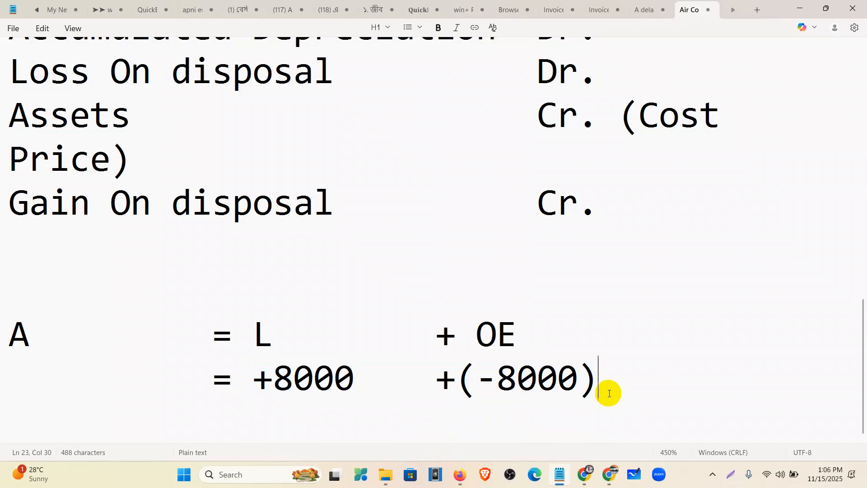
drag(594, 403, 213, 357)
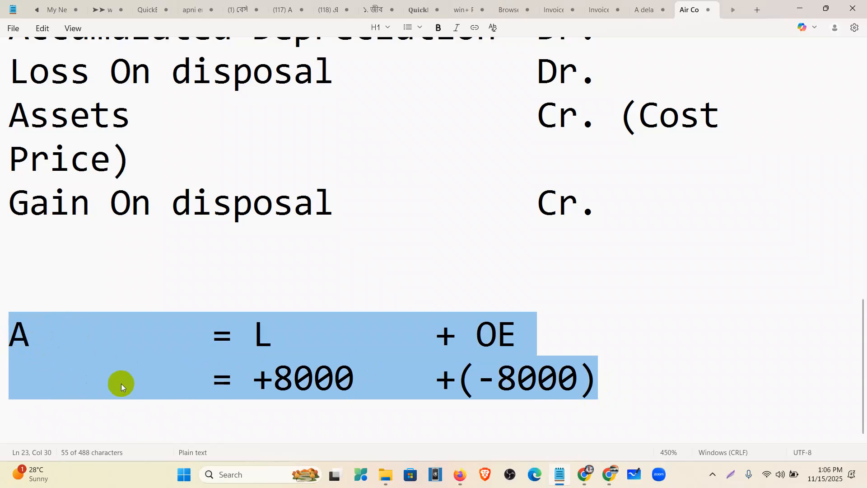
click(268, 349)
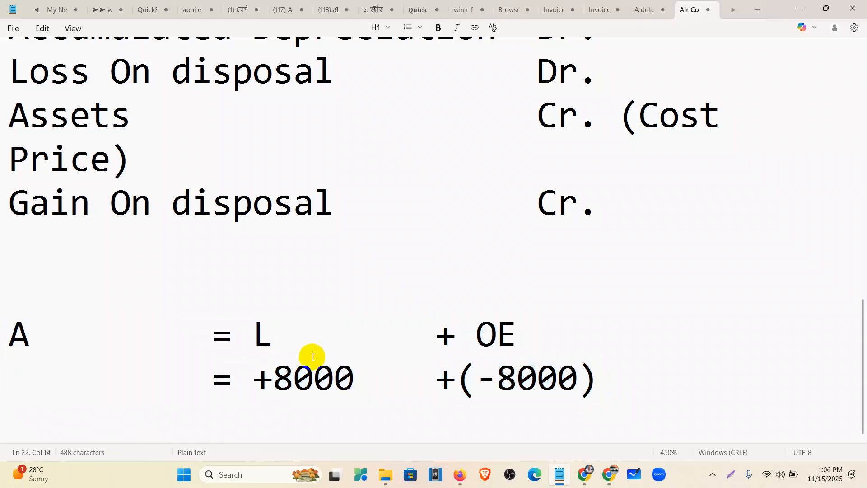
Delete the A = L + OE equation lines and scroll back to the top of the note
scroll(312, 356, up, 5)
ctrl+scroll(313, 357, down, 8)
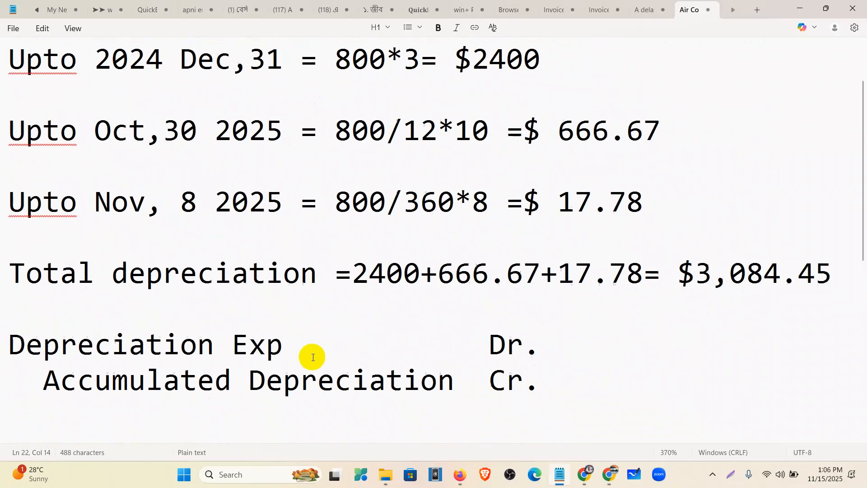
scroll(312, 357, down, 3)
ctrl+scroll(315, 296, down, 2)
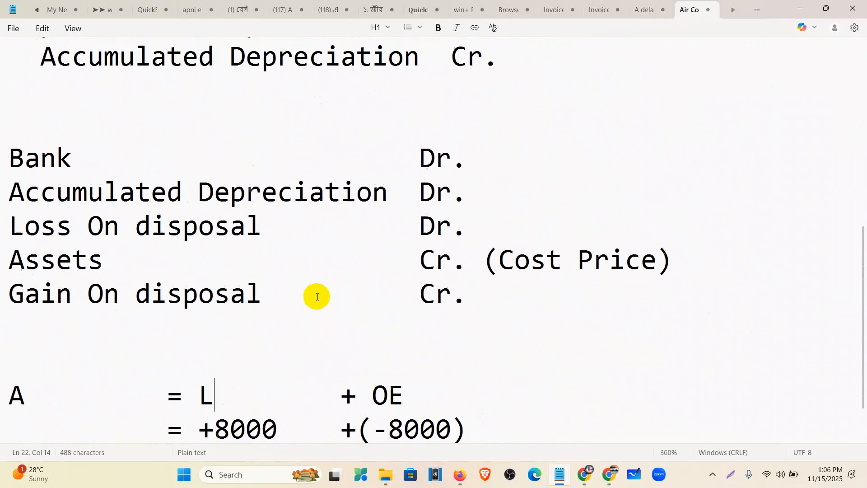
scroll(465, 419, down, 1)
drag(460, 422, 1, 353)
key(BackSpace)
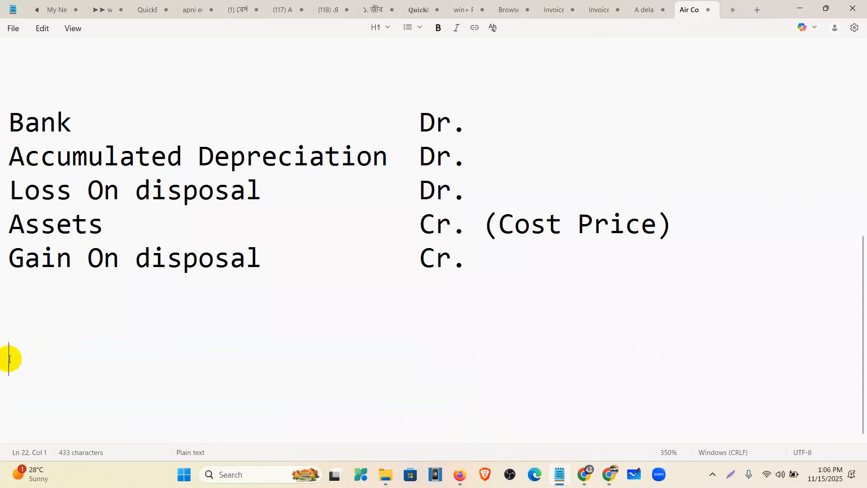
scroll(18, 357, up, 3)
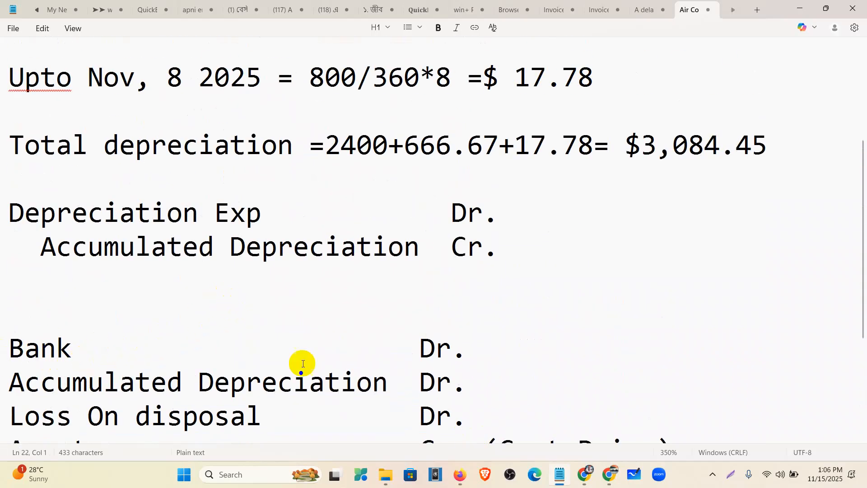
scroll(350, 300, up, 4)
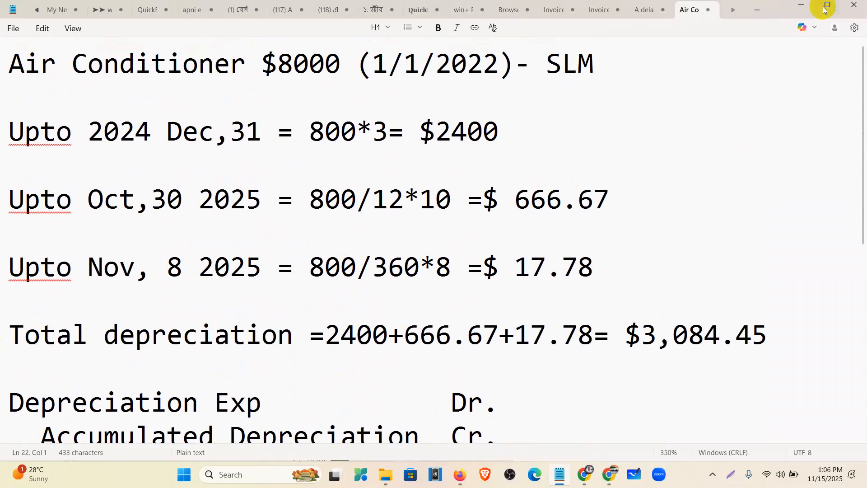
click(818, 9)
Set the account type to Fixed assets with detail type Accumulated depreciation on property, plant and equipment
scroll(563, 234, down, 3)
scroll(563, 235, down, 15)
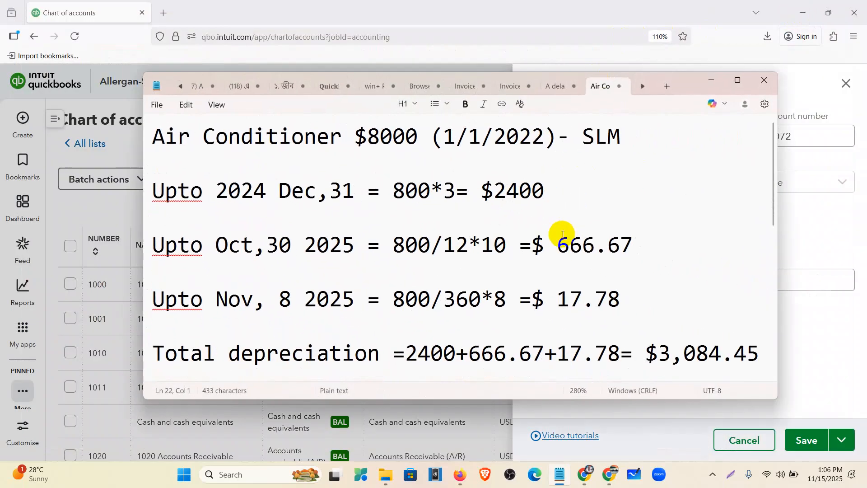
click(710, 80)
click(577, 182)
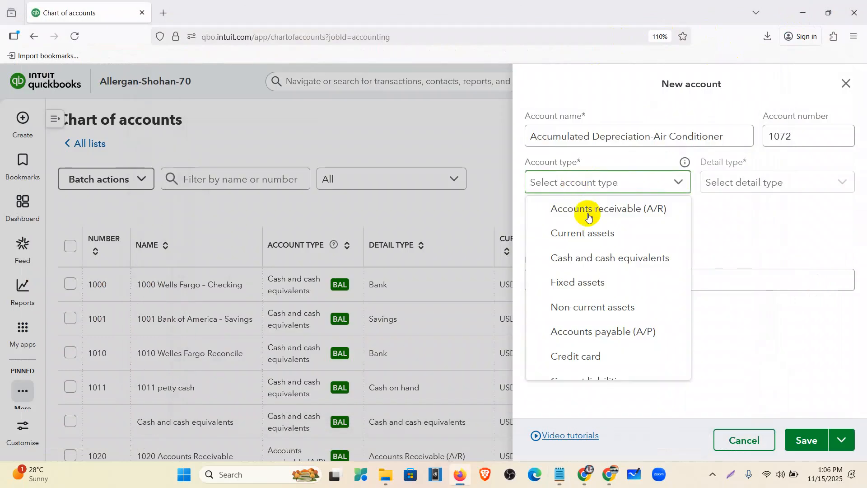
click(595, 281)
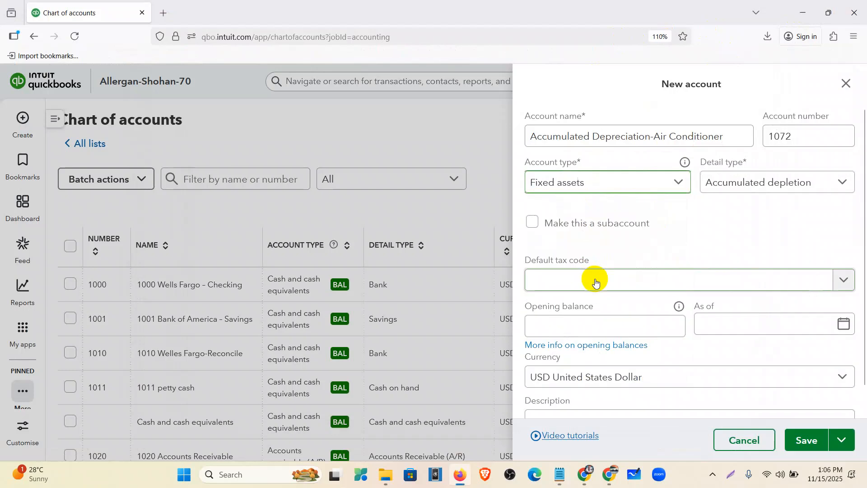
click(720, 183)
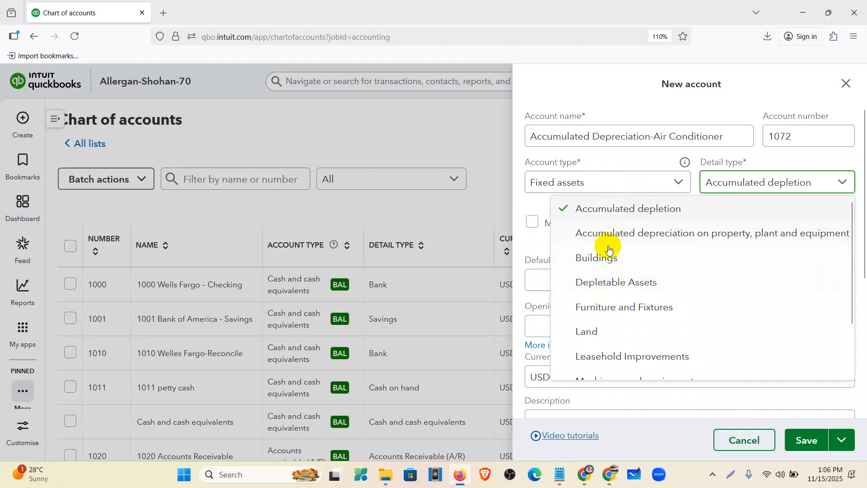
click(640, 234)
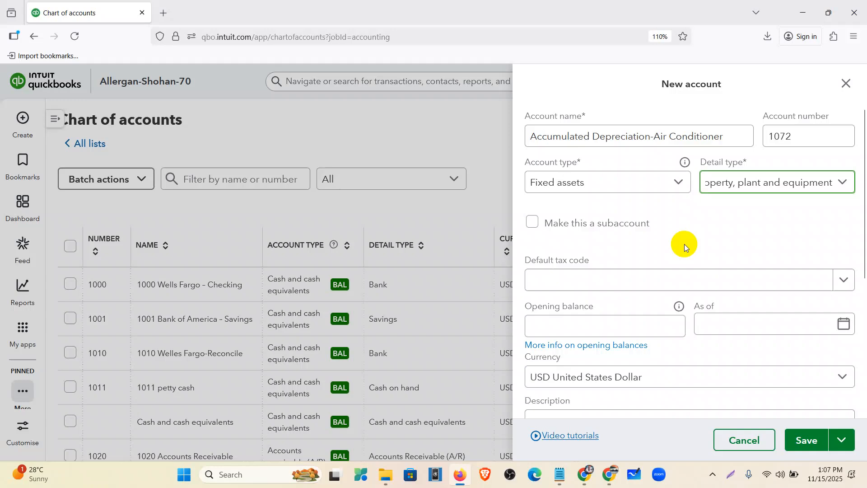
Enter a 0 opening balance as of 01/01/2022 and save, which triggers a parent-account error
scroll(625, 308, down, 2)
scroll(625, 307, down, 2)
click(605, 201)
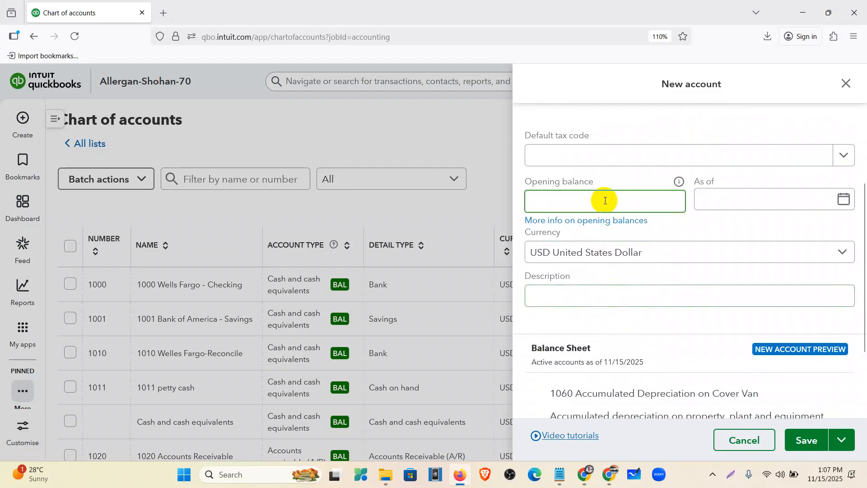
text(0)
click(721, 203)
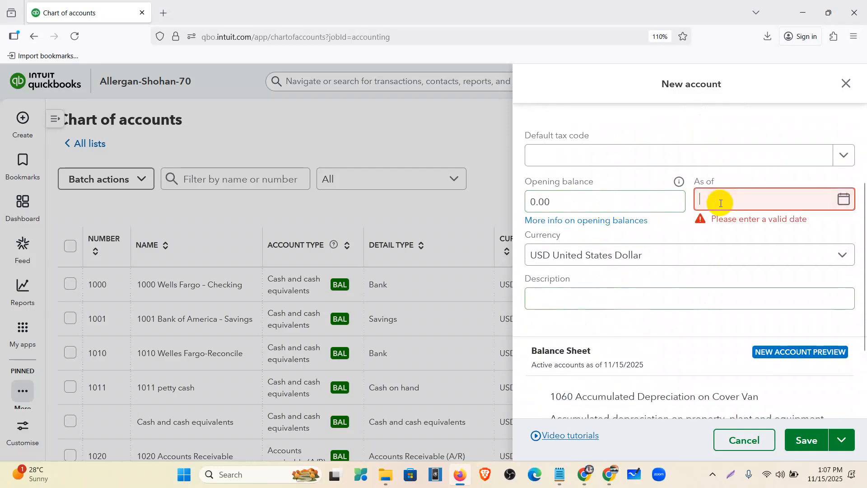
text(01012022)
click(800, 440)
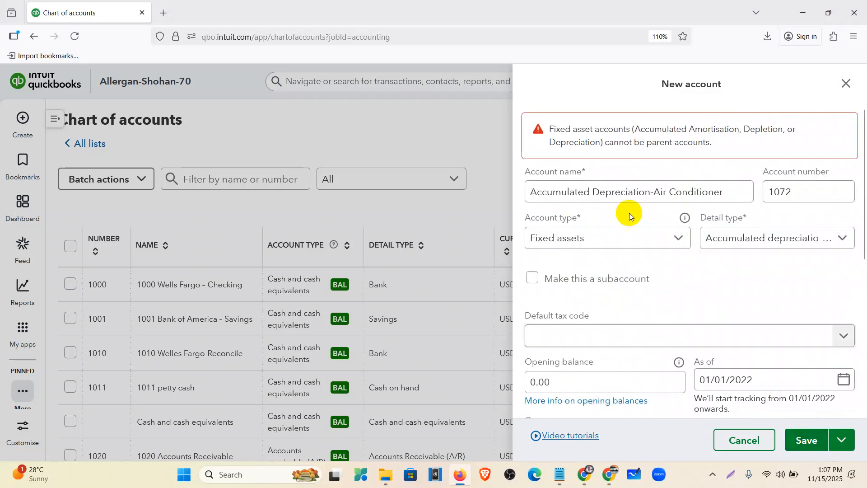
After reviewing the error, make the account a subaccount of 1070 Air Conditioner and save it
drag(528, 193, 732, 190)
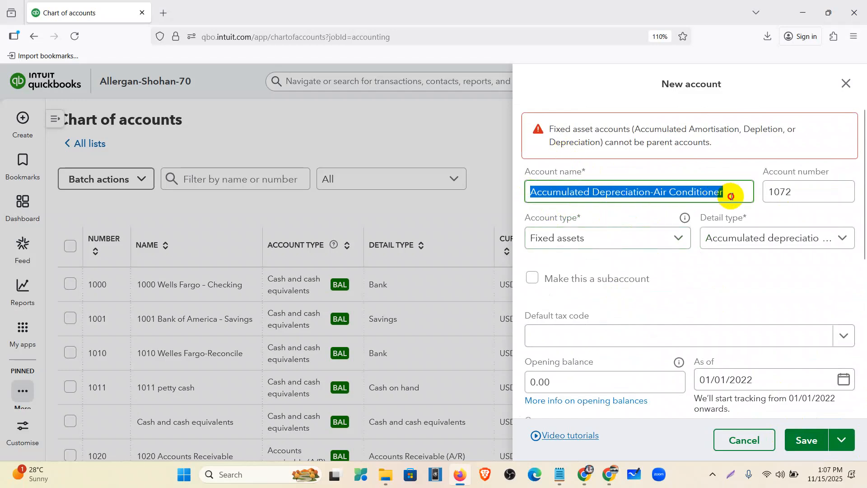
drag(726, 143, 549, 128)
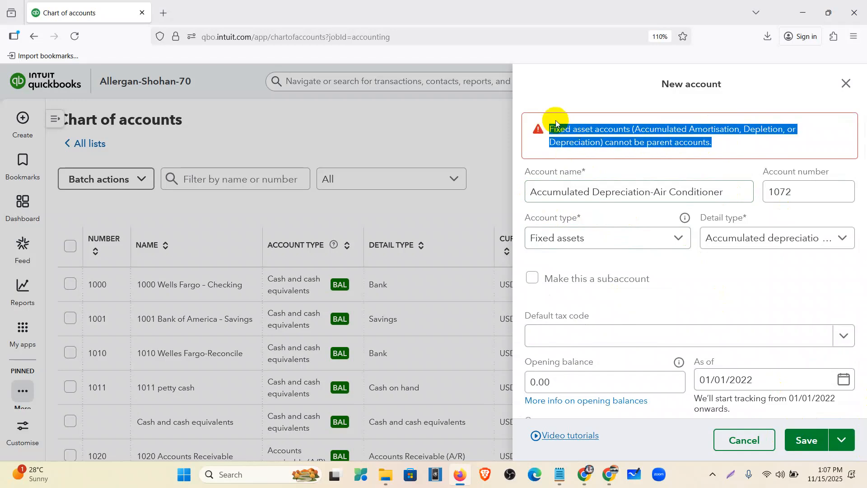
click(605, 147)
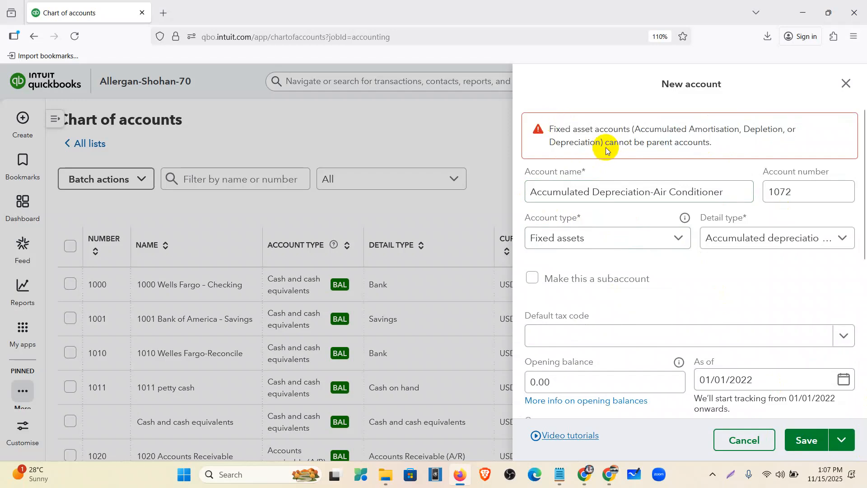
click(579, 282)
scroll(567, 309, down, 3)
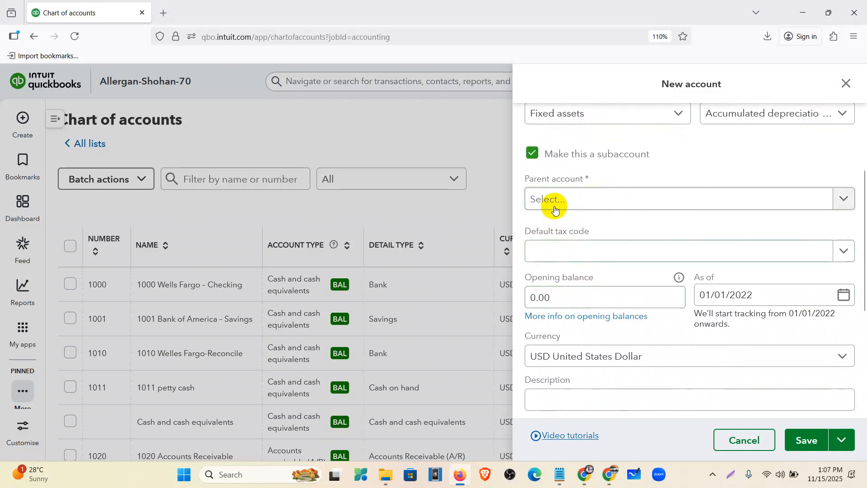
click(554, 207)
text(Air Conditioner)
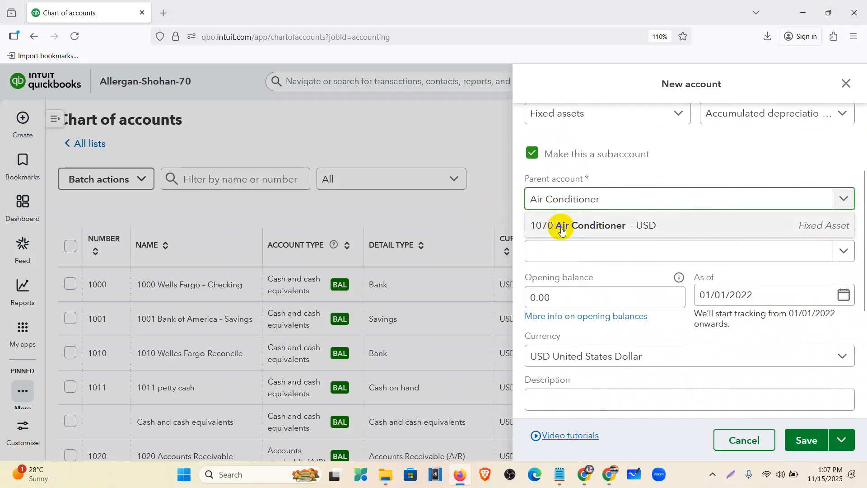
click(562, 226)
click(808, 439)
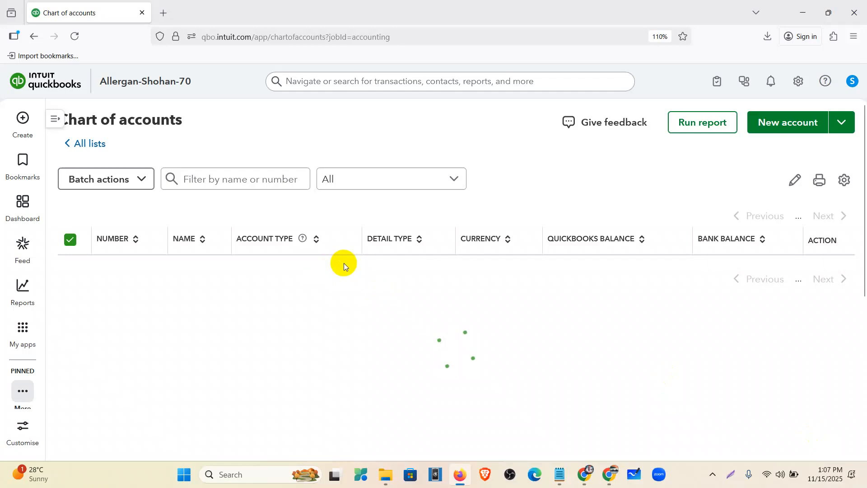
scroll(323, 256, down, 2)
scroll(282, 290, down, 20)
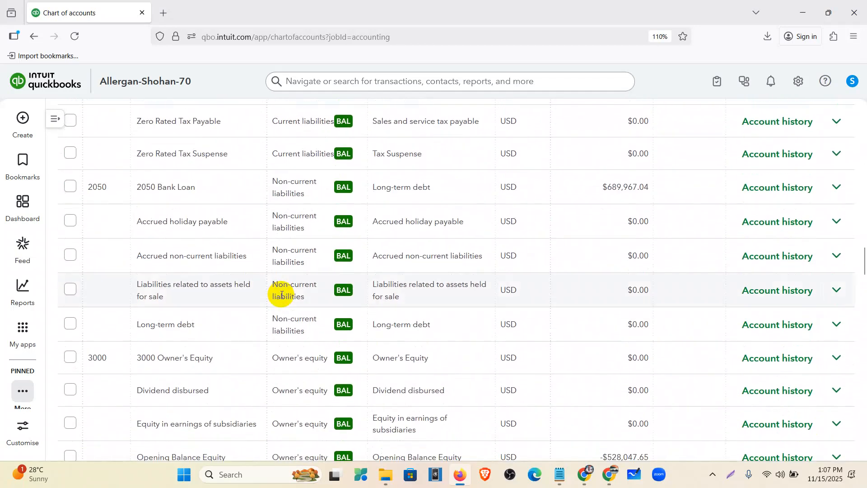
scroll(281, 295, up, 12)
scroll(281, 296, up, 10)
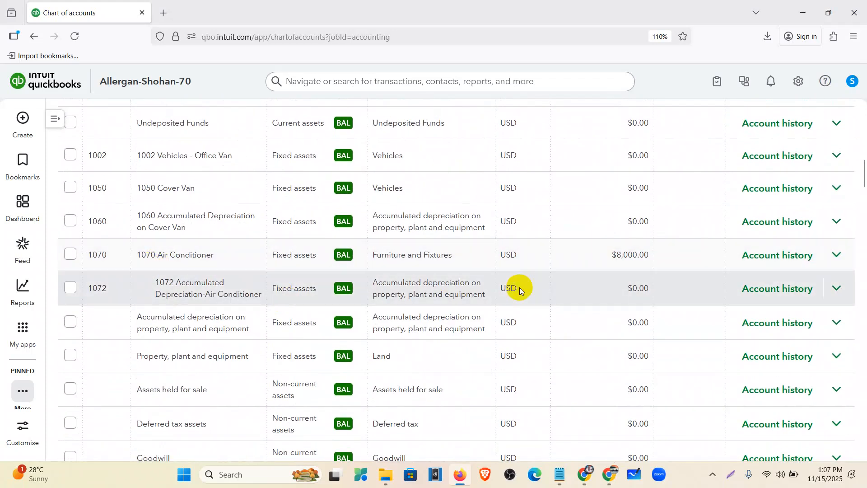
click(839, 296)
click(797, 315)
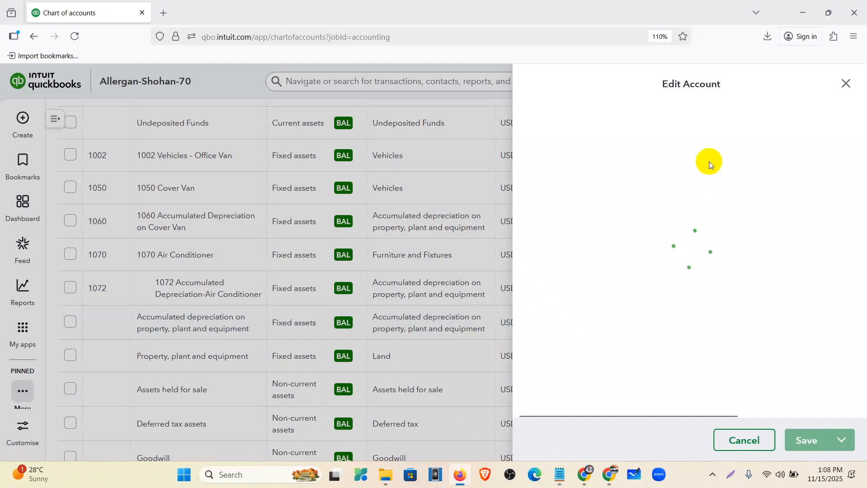
click(796, 137)
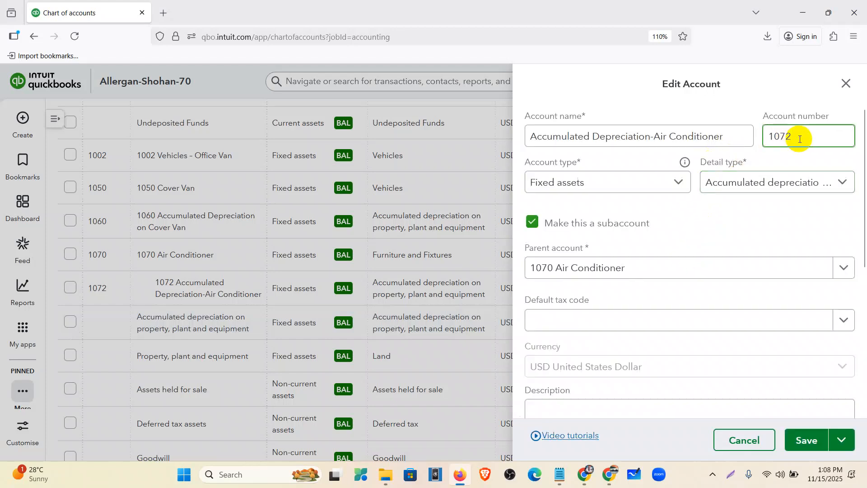
key(BackSpace)
text(1)
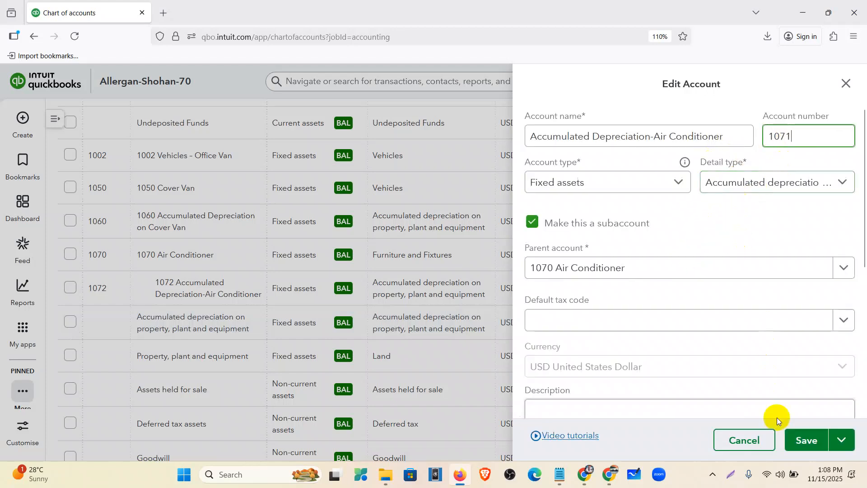
click(799, 438)
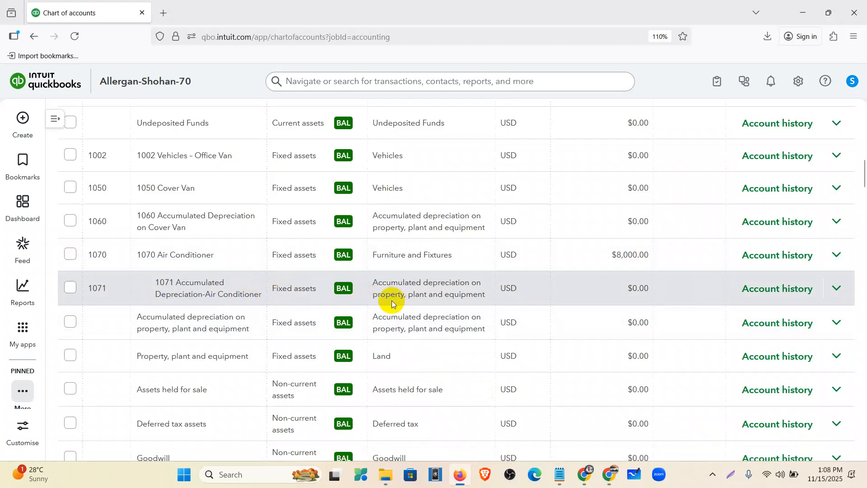
scroll(392, 300, up, 1)
scroll(391, 300, up, 4)
scroll(362, 285, up, 10)
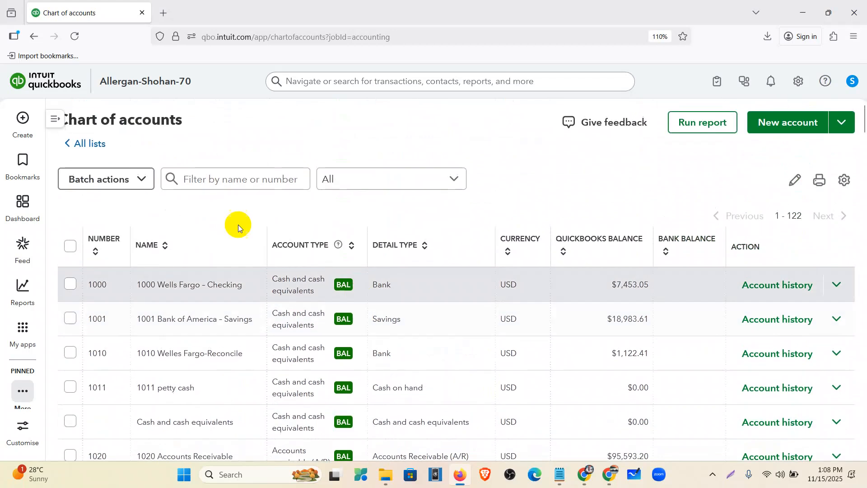
click(194, 177)
text(de)
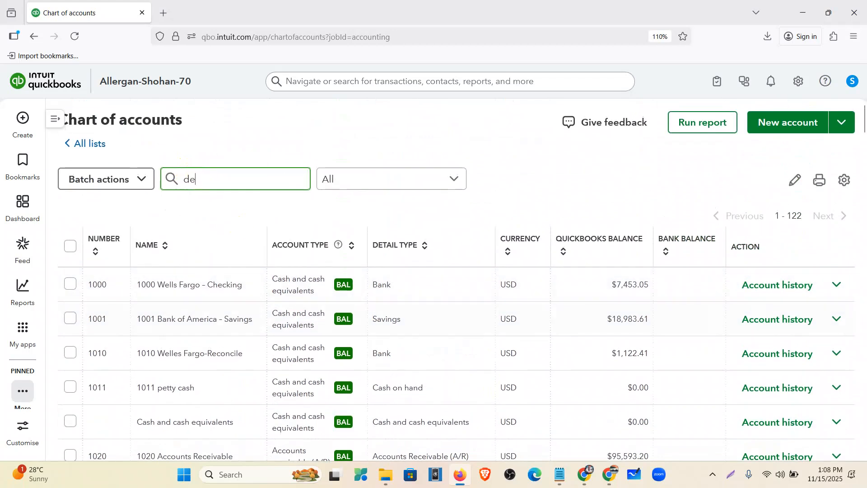
text(preciation)
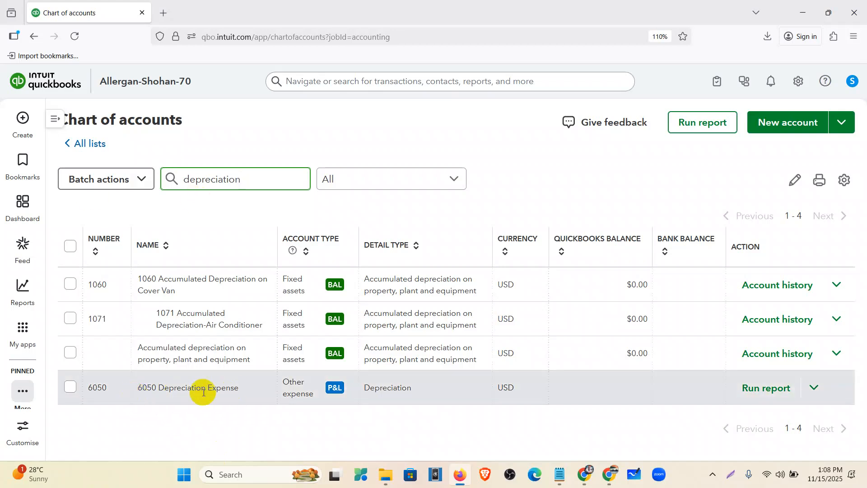
triple_click(271, 177)
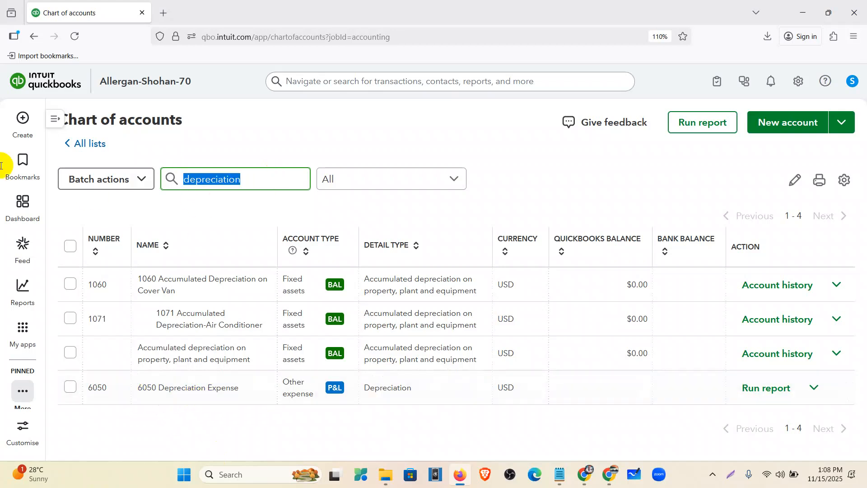
key(BackSpace)
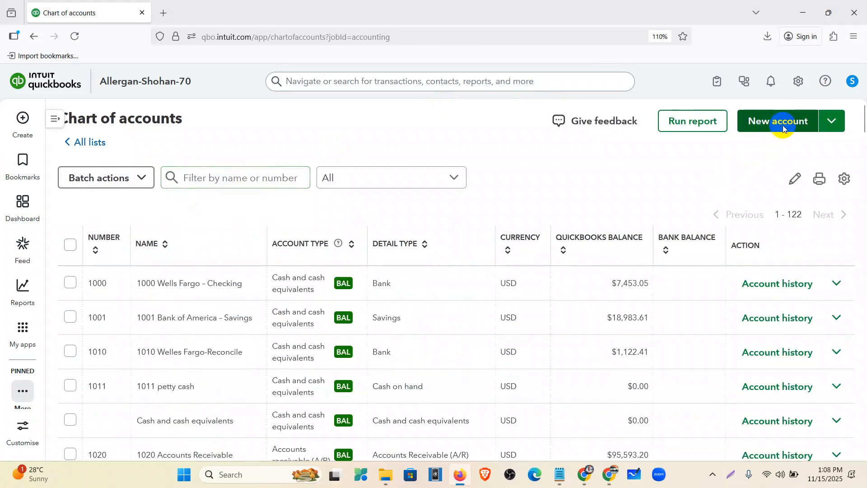
Start a new account named 'Loss or gain on disposal' with account number 6000
click(783, 126)
click(624, 142)
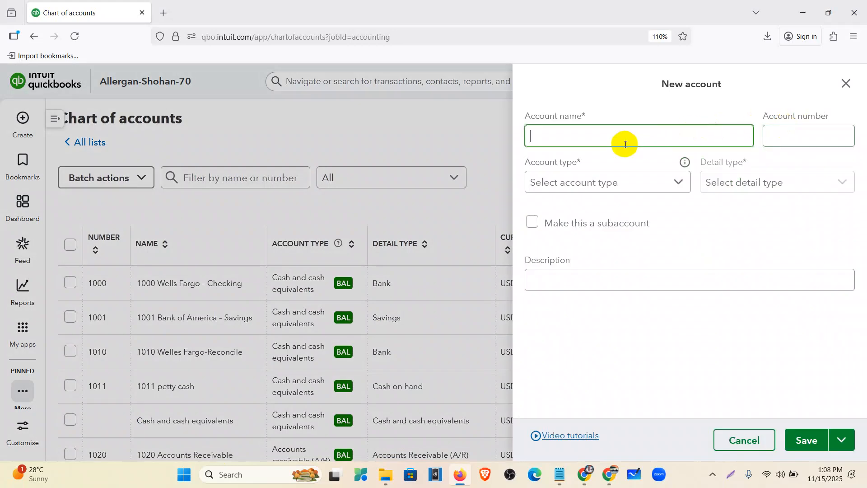
text(Loa)
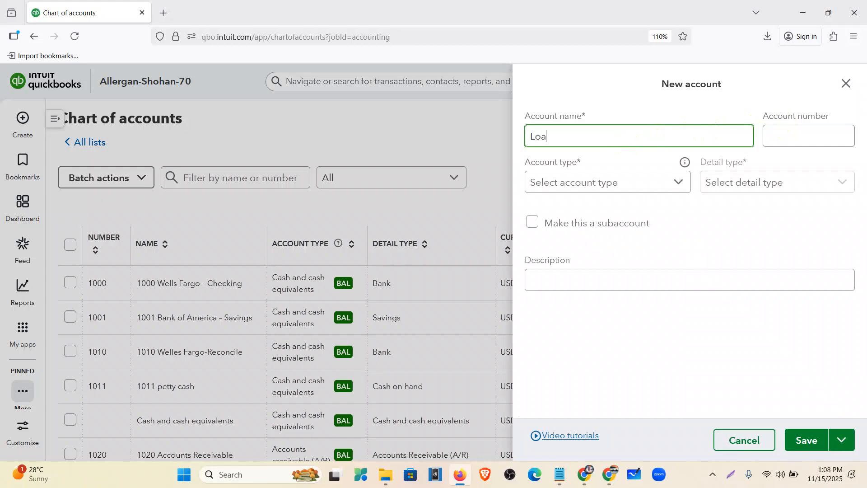
key(BackSpace)
text(ss or gain on disposal)
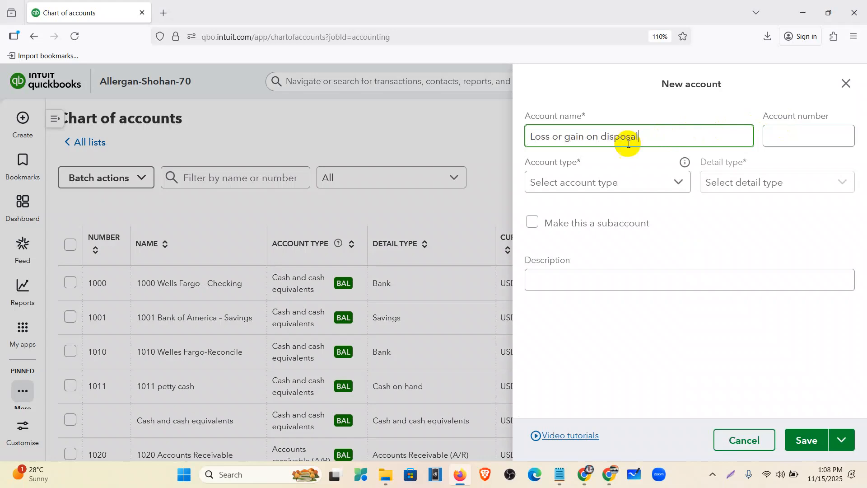
click(786, 135)
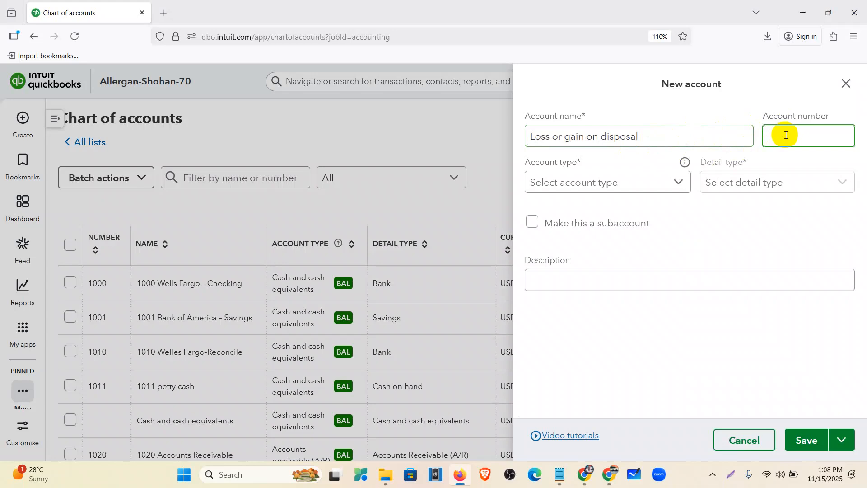
text(6000)
Extend the name to 'Loss or gain on disposal of fixed assets' and choose type Other income, detail Loss on disposal of assets
click(676, 181)
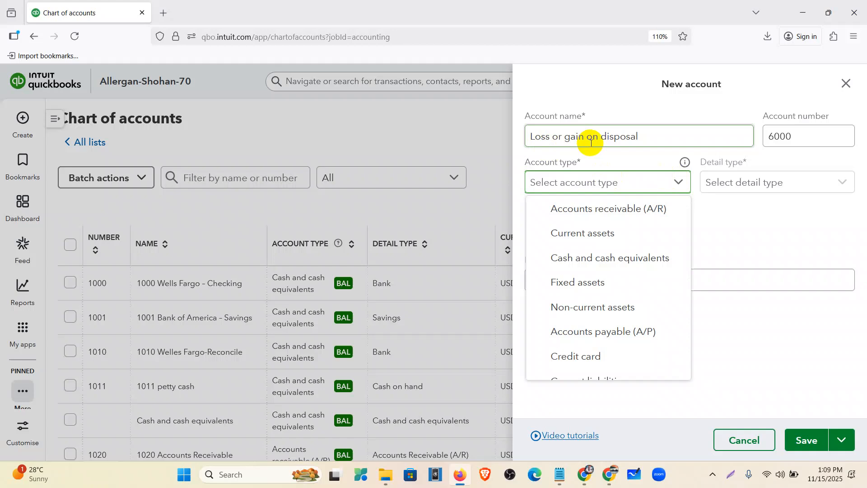
click(653, 137)
text(of)
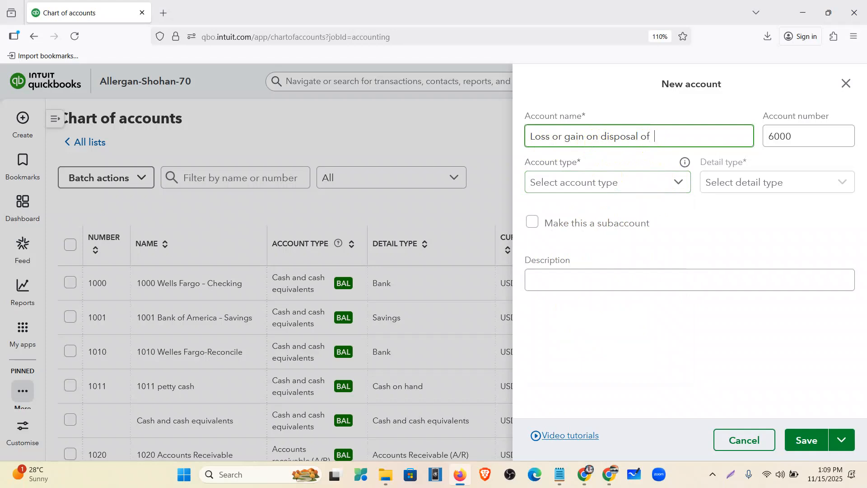
text(  fixed assets)
click(800, 136)
click(681, 182)
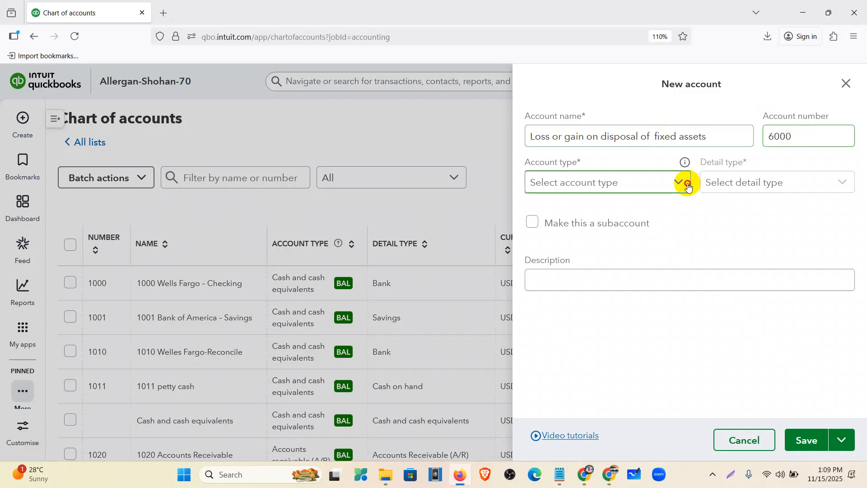
scroll(642, 225, down, 3)
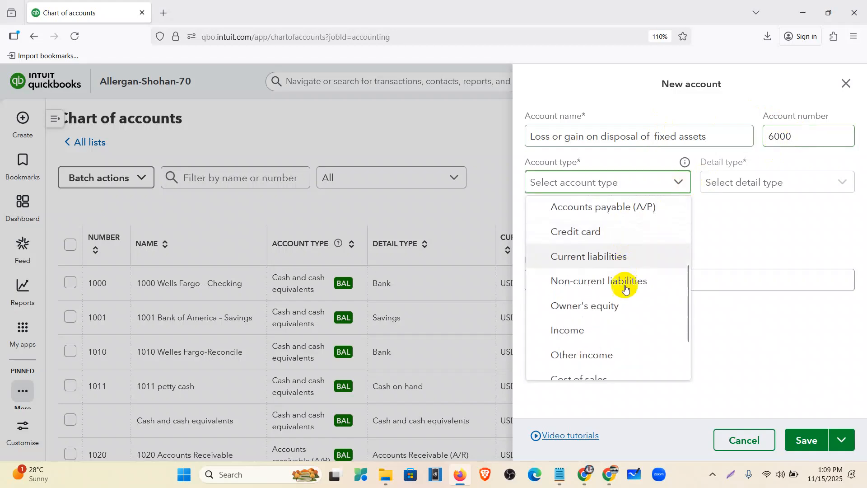
scroll(625, 286, down, 2)
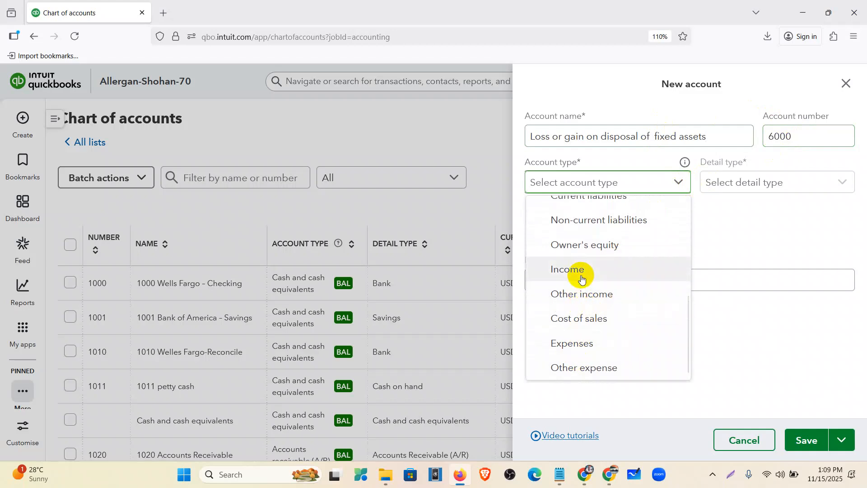
click(583, 295)
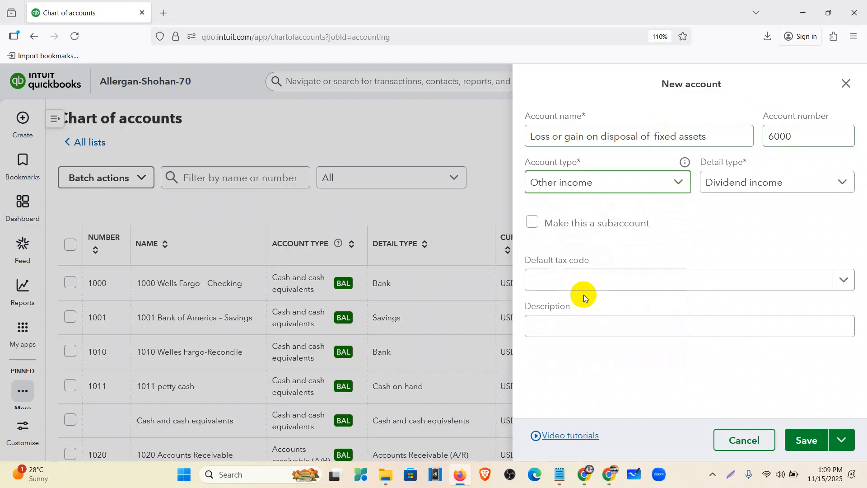
click(722, 184)
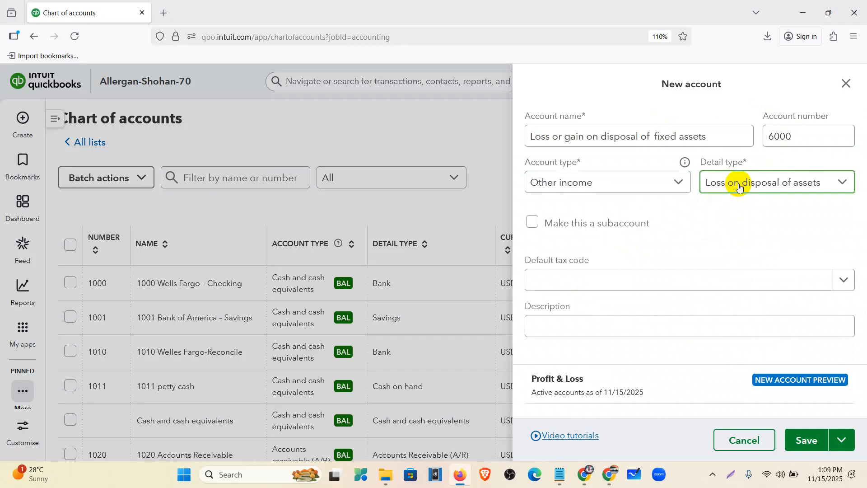
Resolve the duplicate account number by changing it to 6050, then 6070, and save the account
click(805, 440)
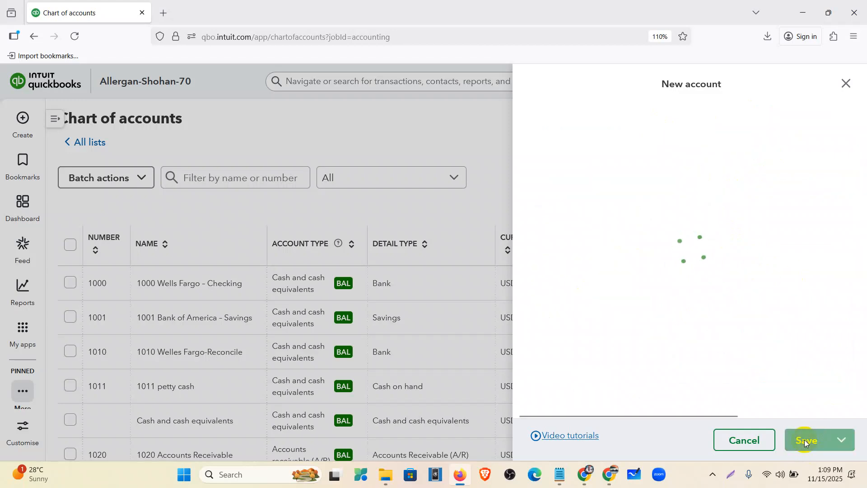
click(812, 178)
key(BackSpace)
key(BackSpace)
text(50)
click(808, 441)
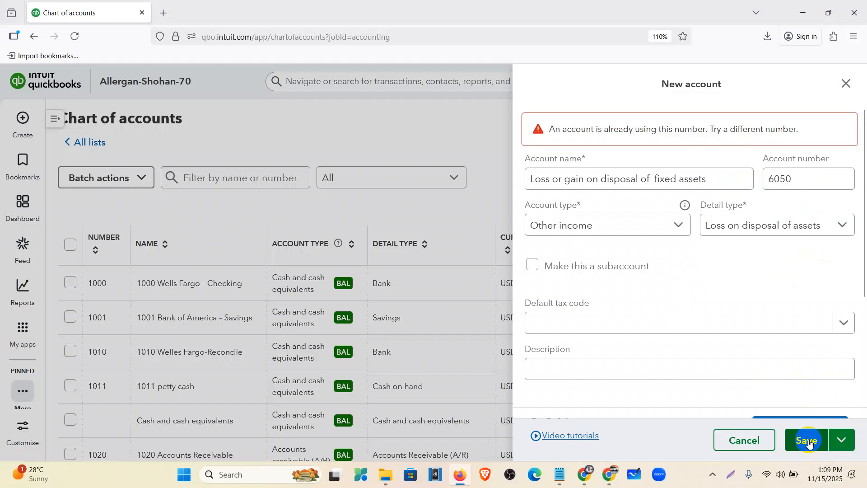
click(795, 179)
key(BackSpace)
key(BackSpace)
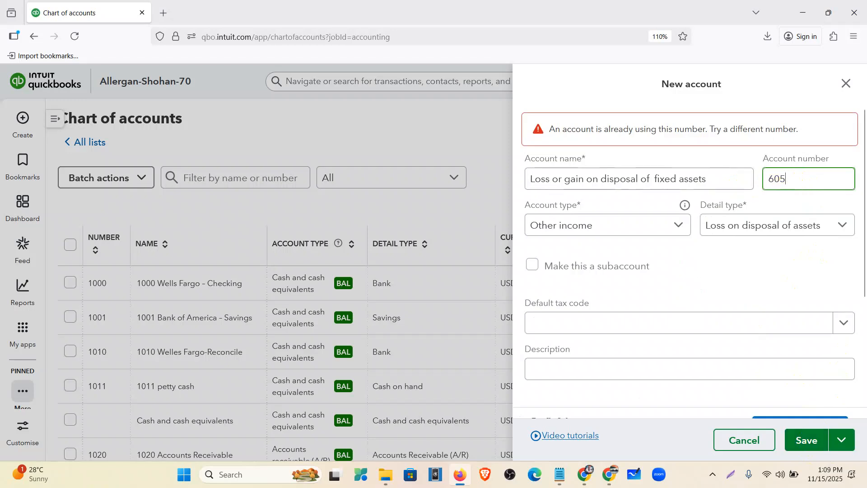
text(70)
click(800, 441)
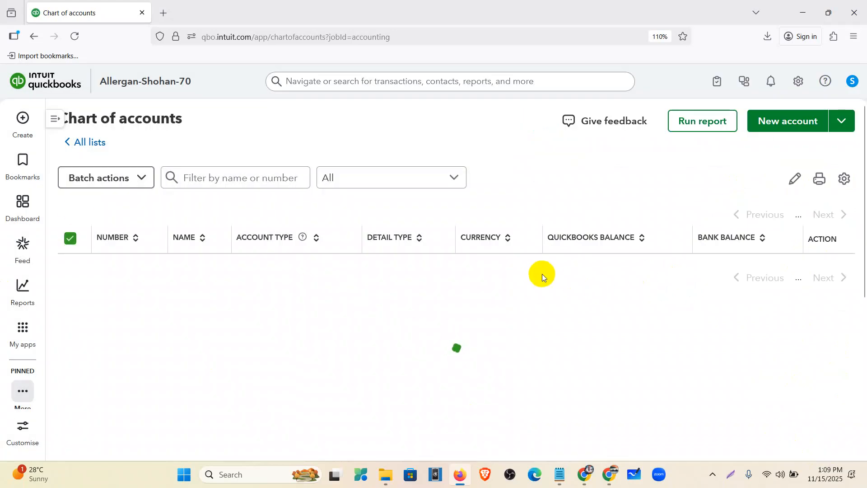
scroll(473, 314, down, 20)
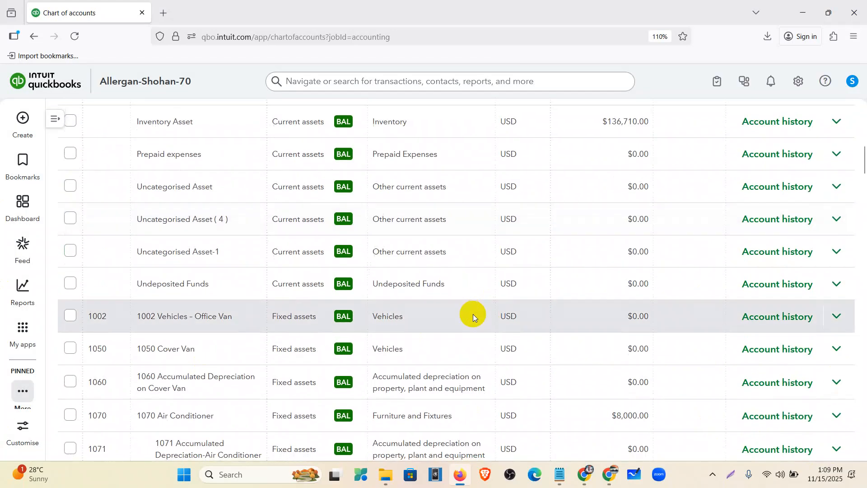
scroll(474, 314, down, 20)
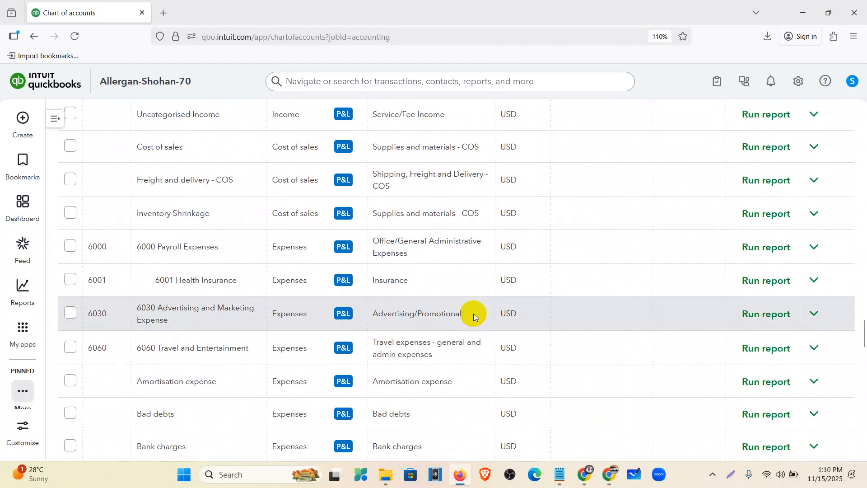
scroll(474, 313, down, 12)
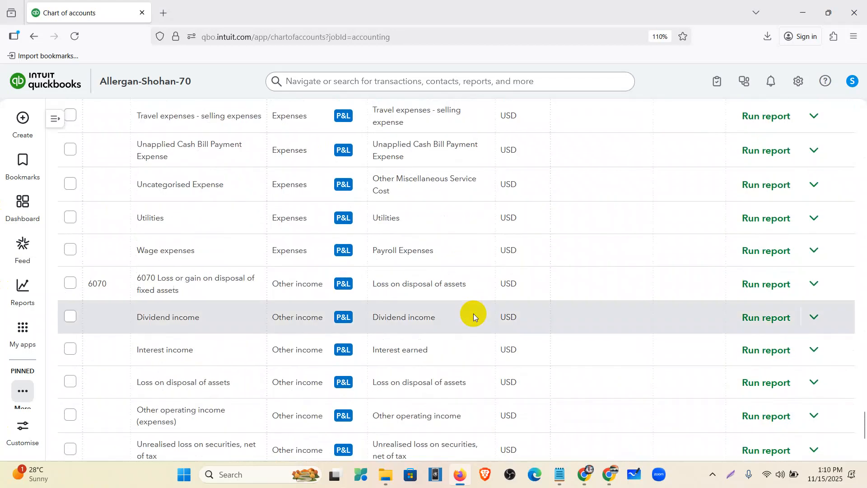
scroll(241, 291, up, 20)
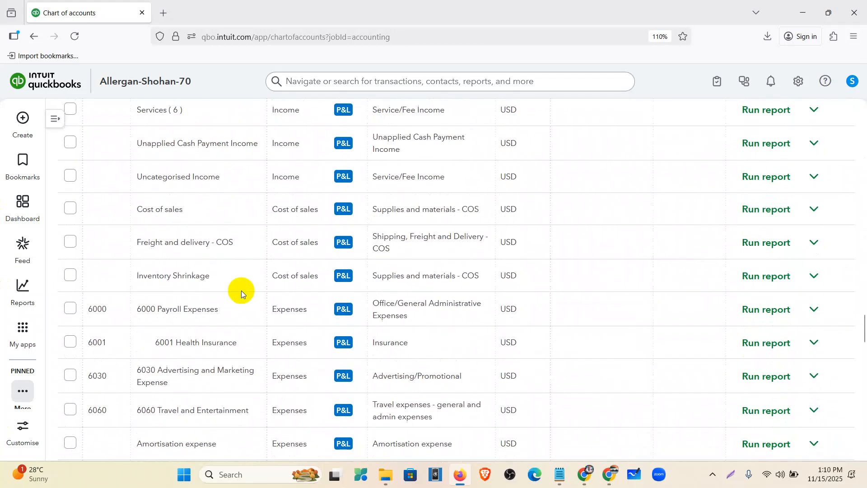
scroll(241, 291, up, 10)
click(25, 118)
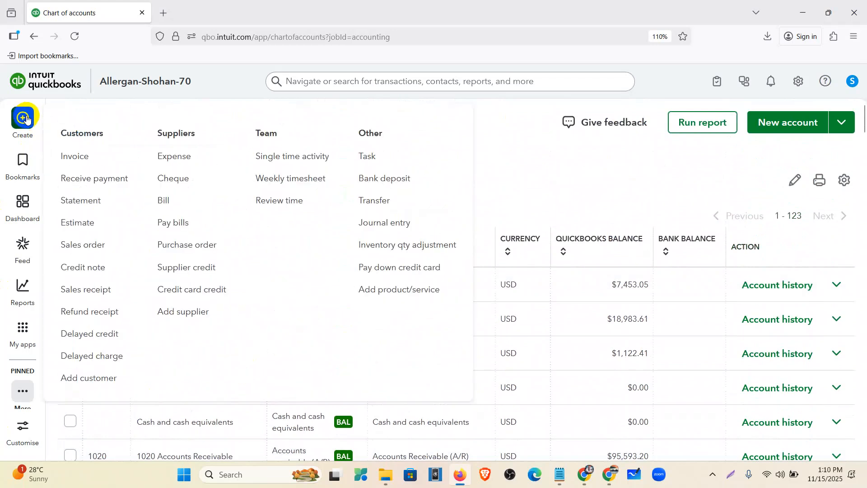
click(393, 224)
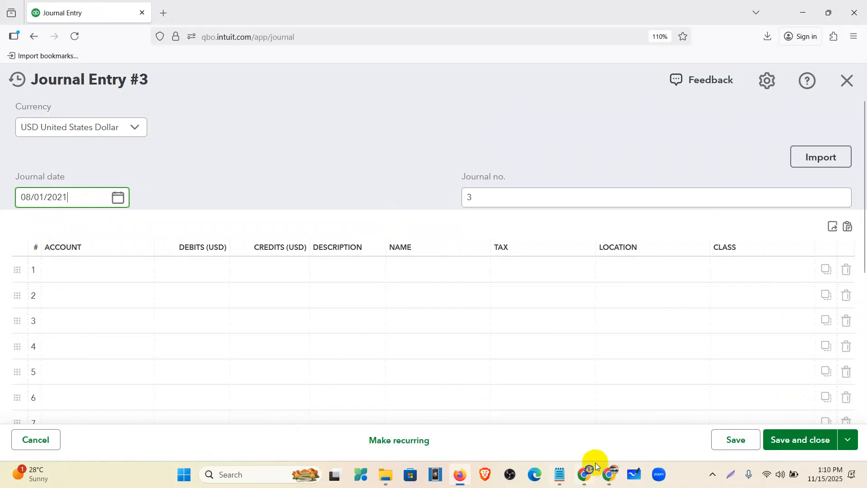
click(560, 474)
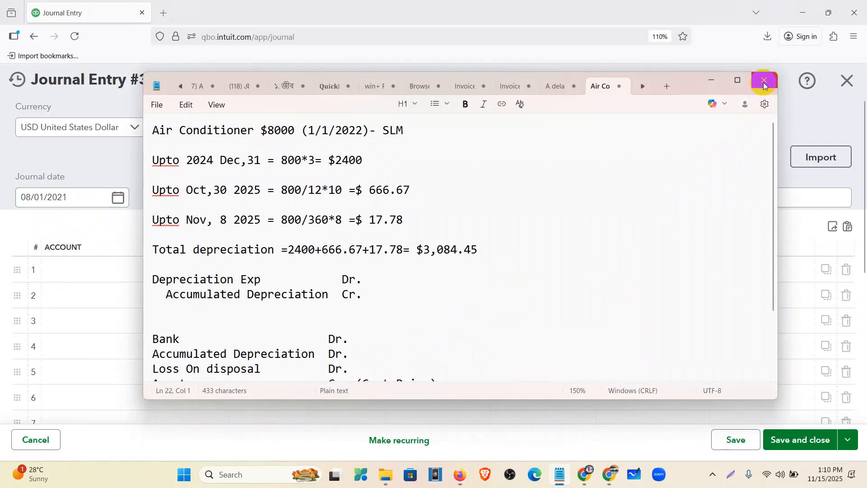
click(711, 80)
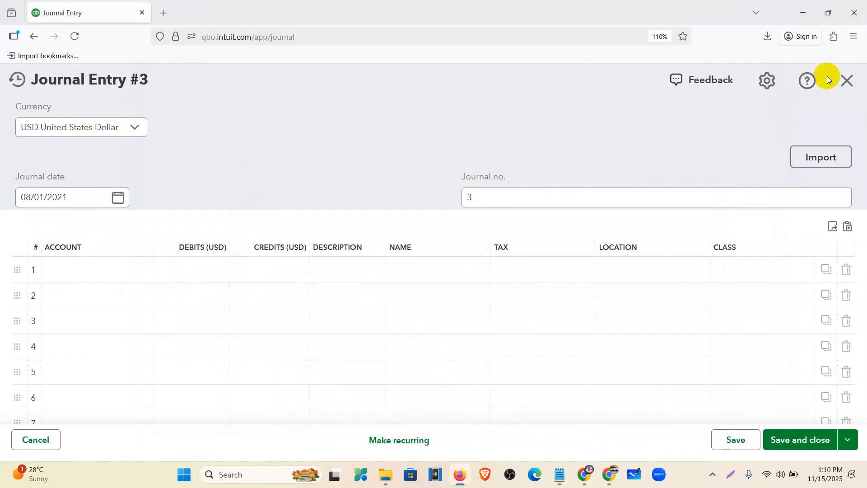
click(847, 80)
click(224, 170)
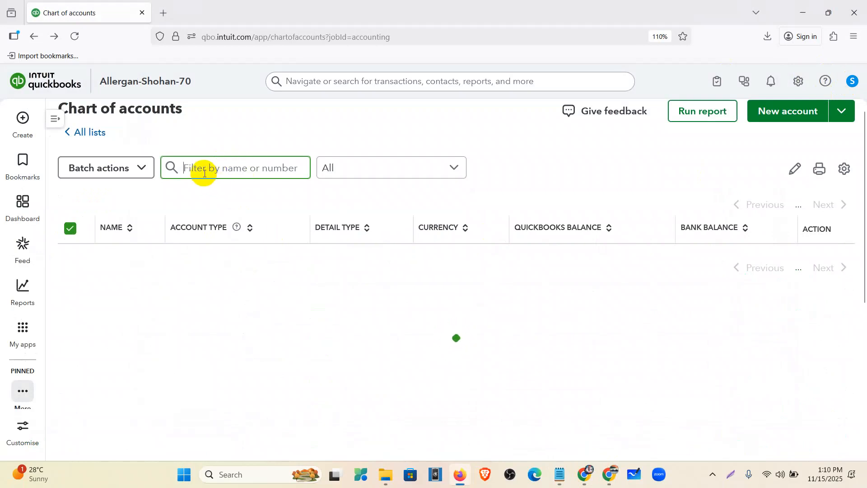
Filter the chart of accounts from 'depre' to 'petty' to check the petty cash balance
text(depre)
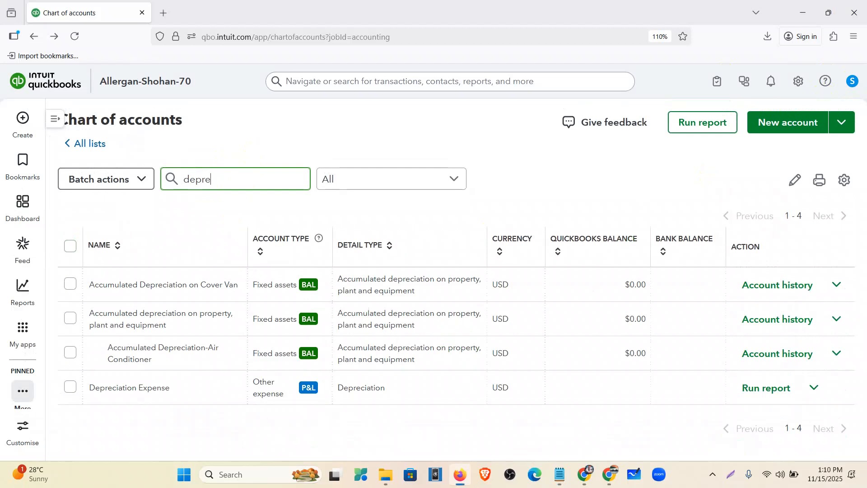
key(BackSpace)
key(BackSpace)
key(BackSpace)
key(BackSpace)
key(BackSpace)
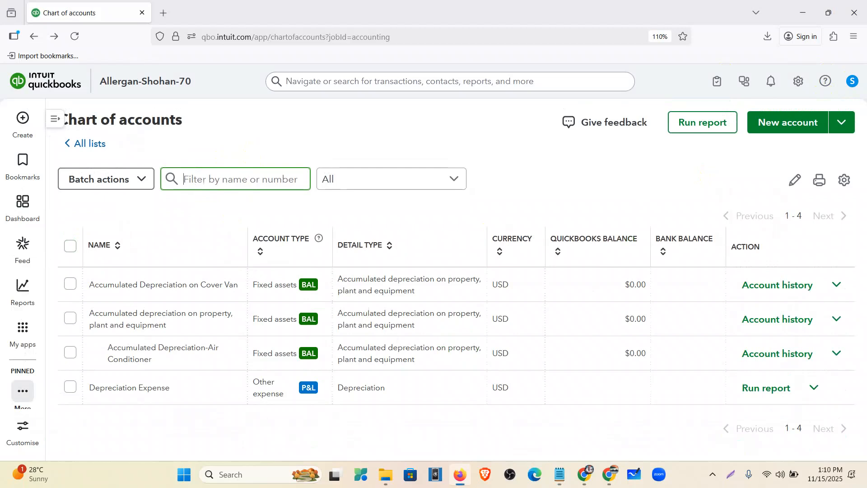
text(p)
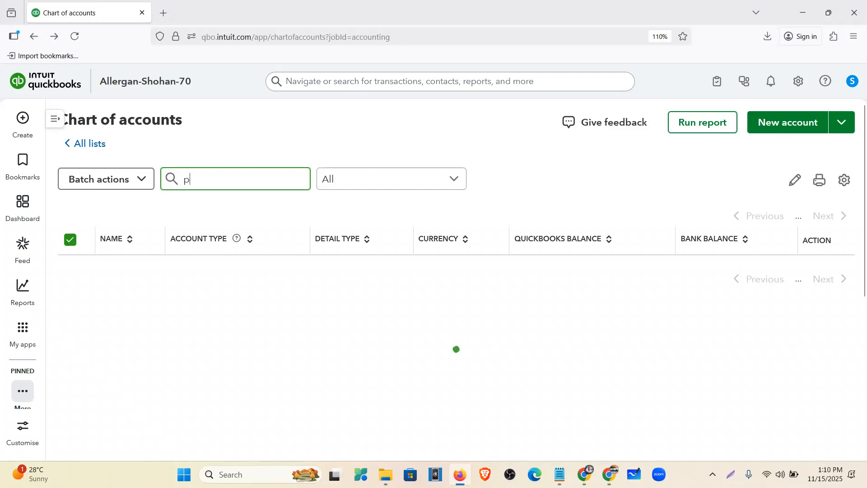
text(etty)
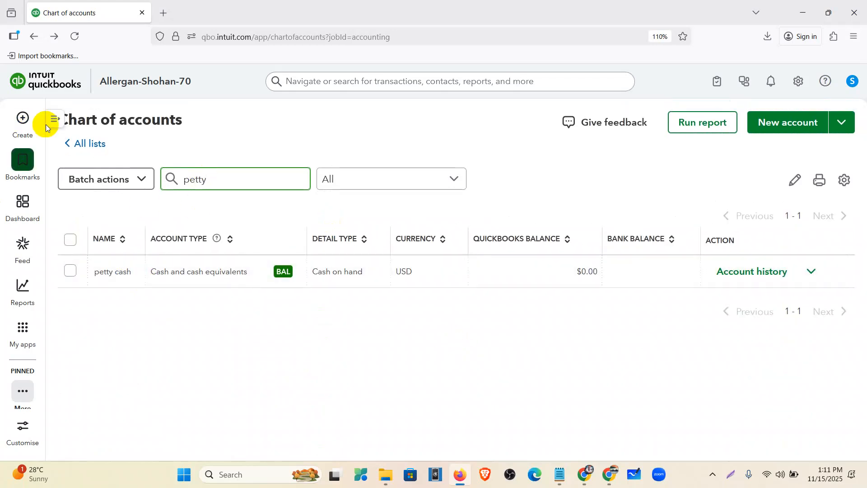
Start a new journal entry from the + Create menu
click(22, 118)
click(386, 223)
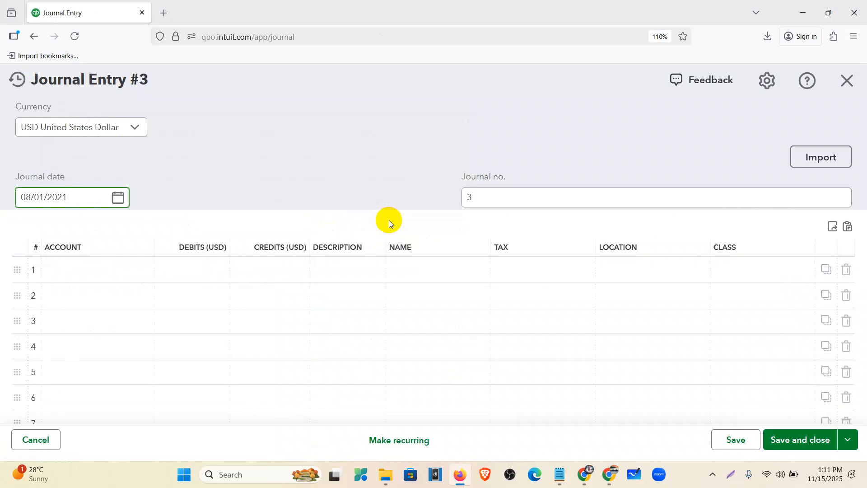
click(586, 476)
Review the Air Conditioner row: 8000 cost, salvage value, book value, 10-year life, 800 depreciation
click(585, 477)
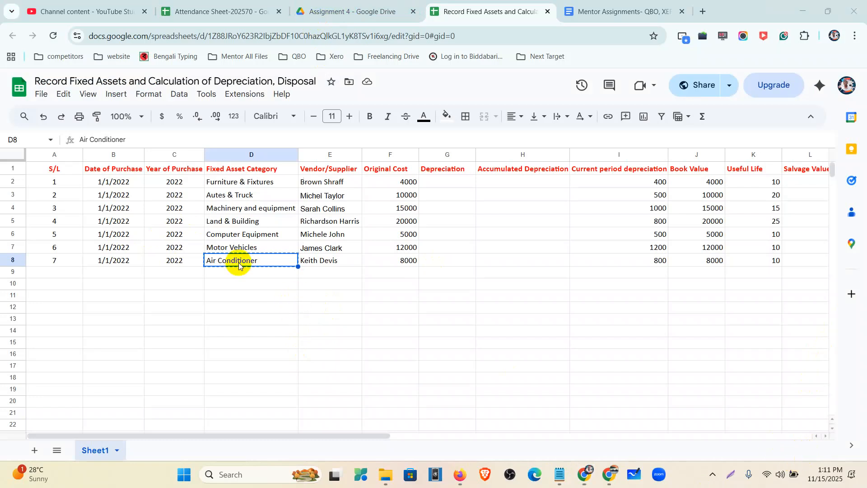
drag(372, 435, 506, 445)
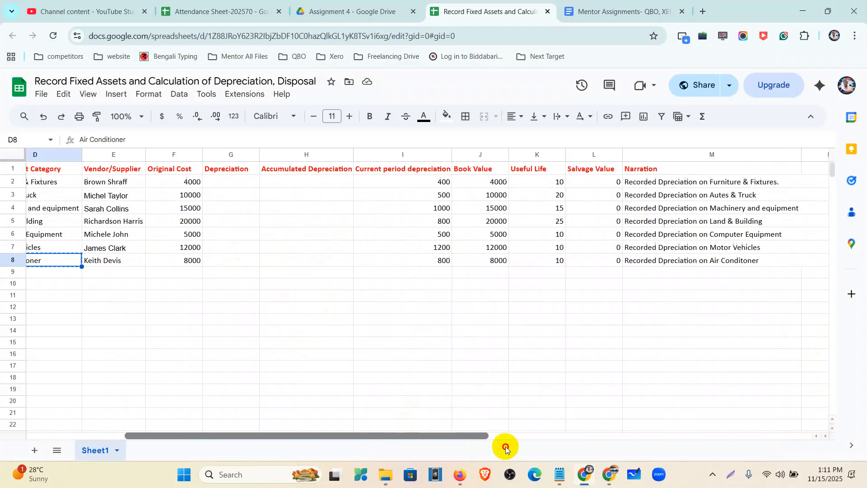
click(109, 262)
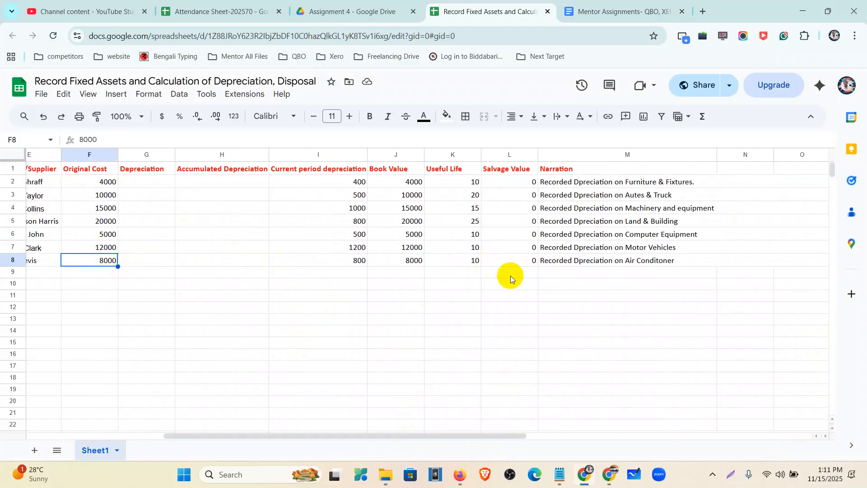
click(511, 260)
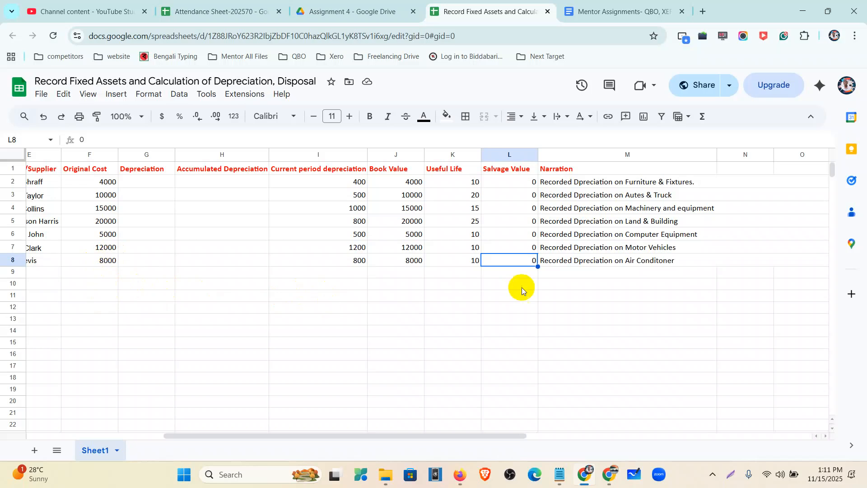
click(101, 265)
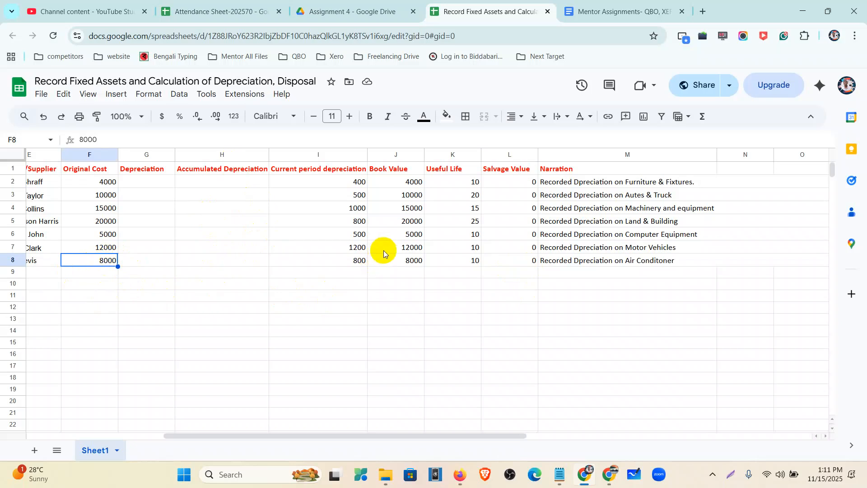
click(418, 264)
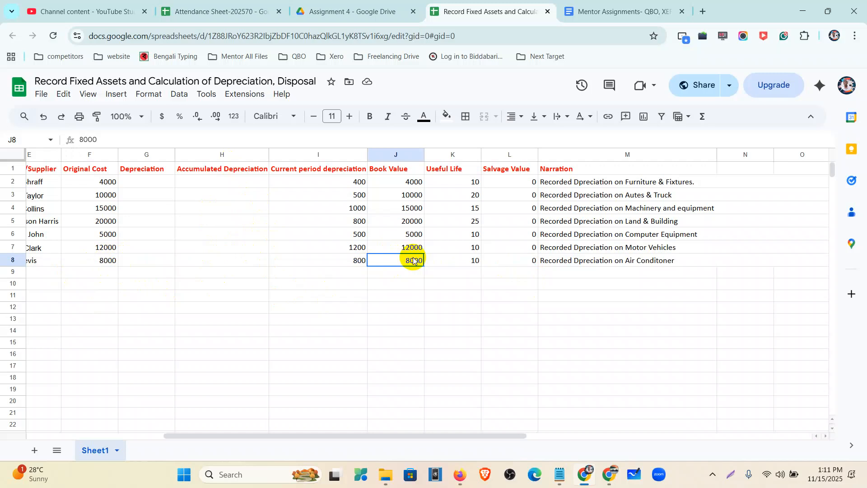
click(460, 262)
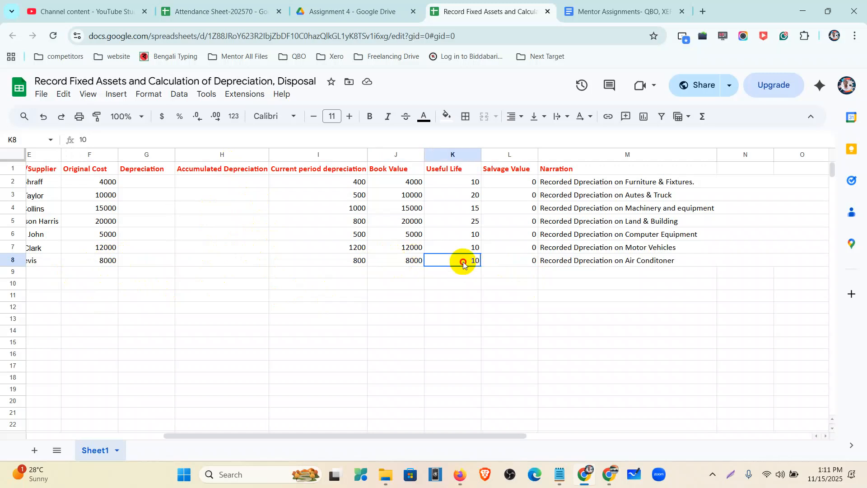
click(357, 265)
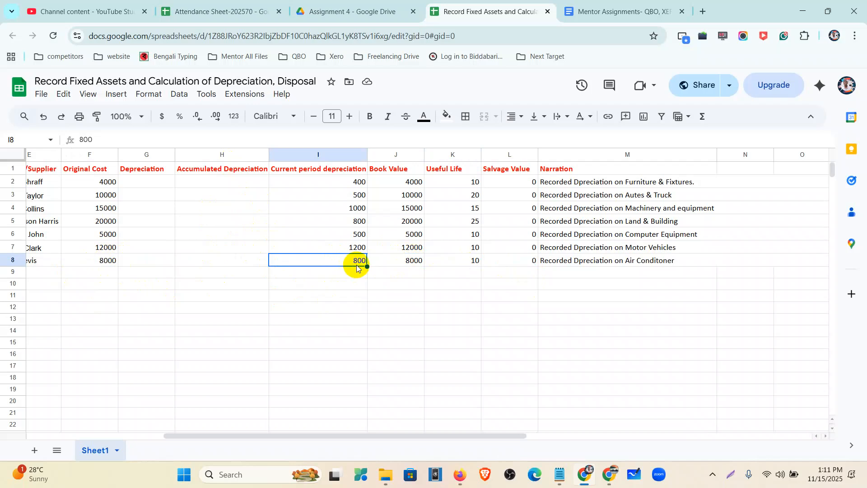
click(559, 474)
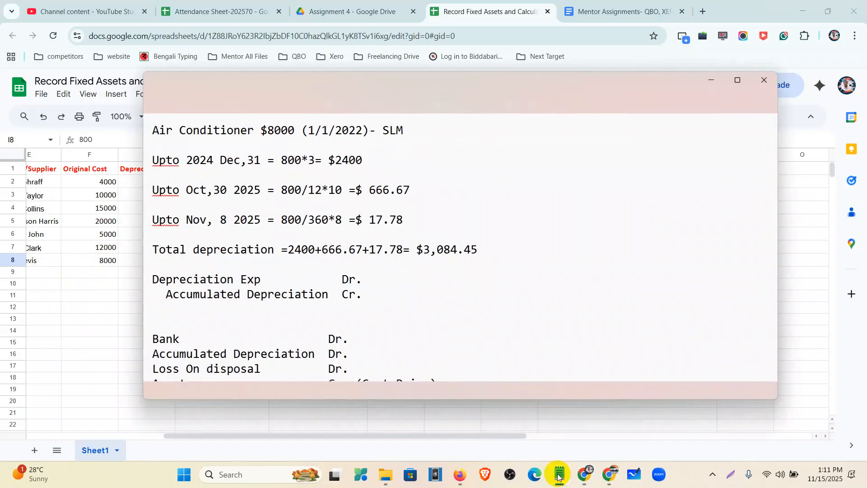
Maximize the notes and review the 800 yearly depreciation, Oct,30 2025 period and 666.67 amount
click(736, 80)
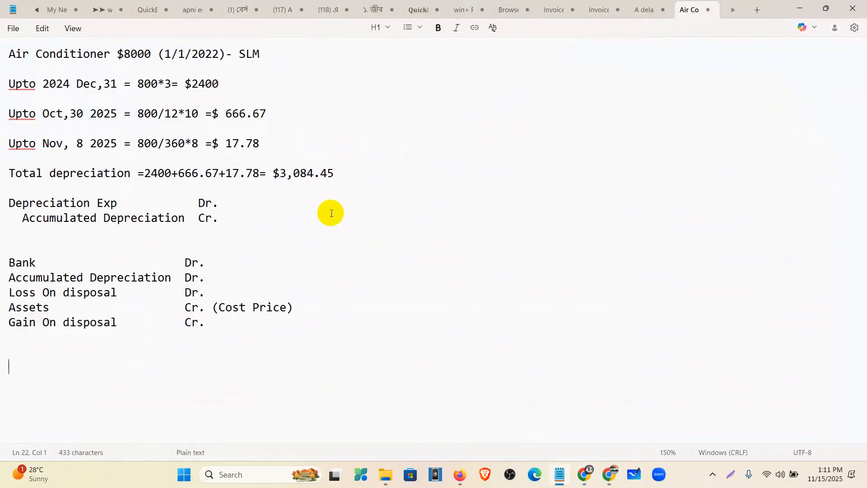
ctrl+scroll(402, 299, up, 8)
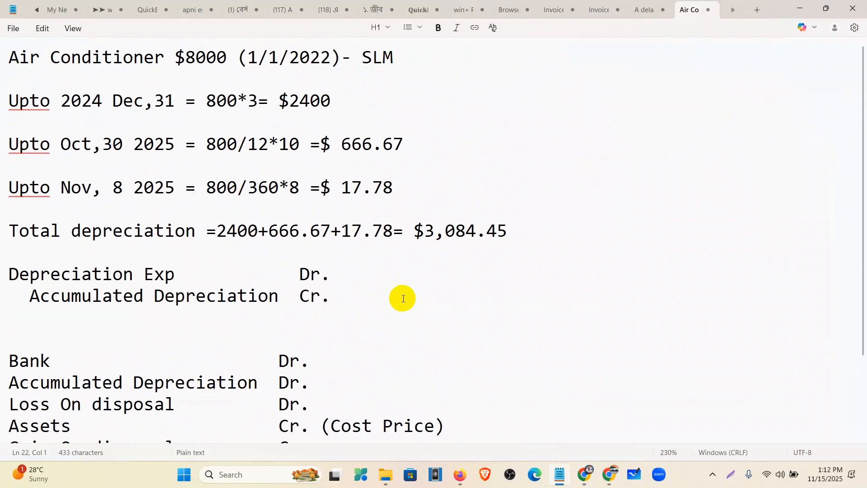
triple_click(6, 54)
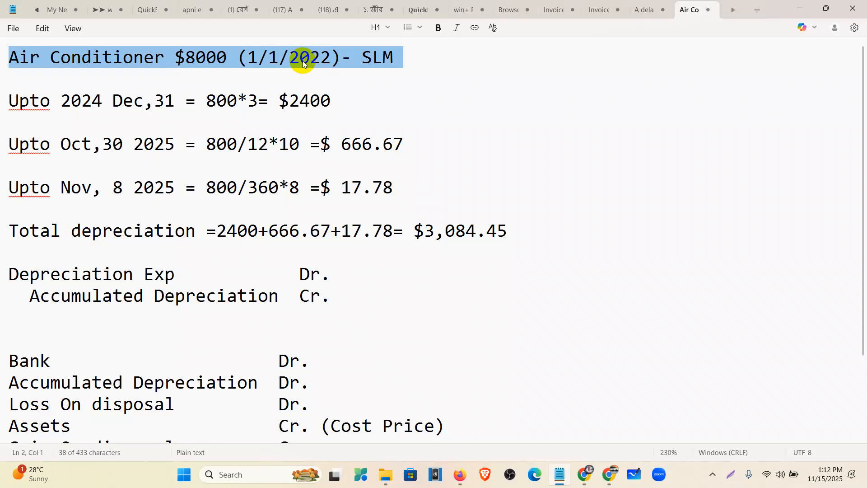
drag(207, 100, 331, 98)
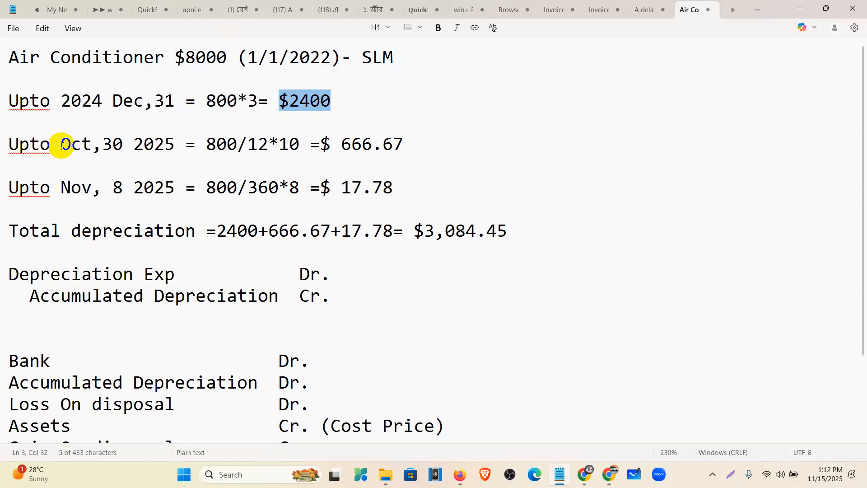
click(172, 145)
drag(173, 145, 62, 144)
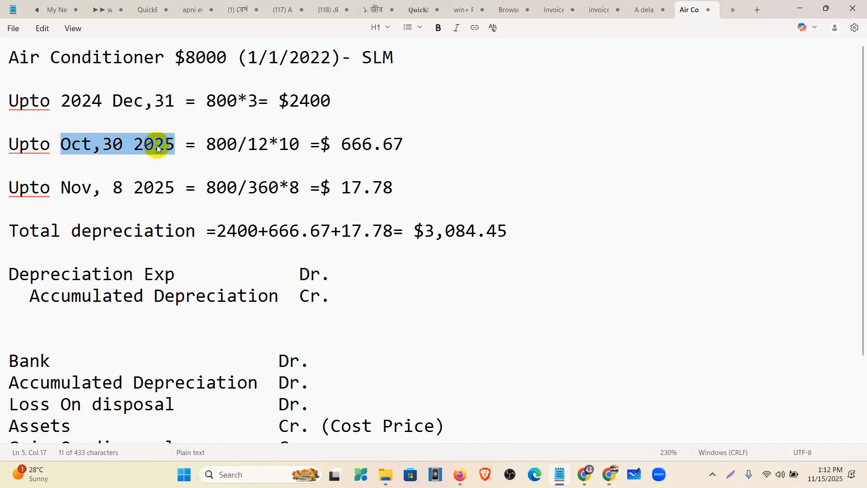
mouse_move(206, 144)
mouse_down()
mouse_move(269, 152)
mouse_move(294, 144)
mouse_move(263, 145)
mouse_move(272, 146)
mouse_up()
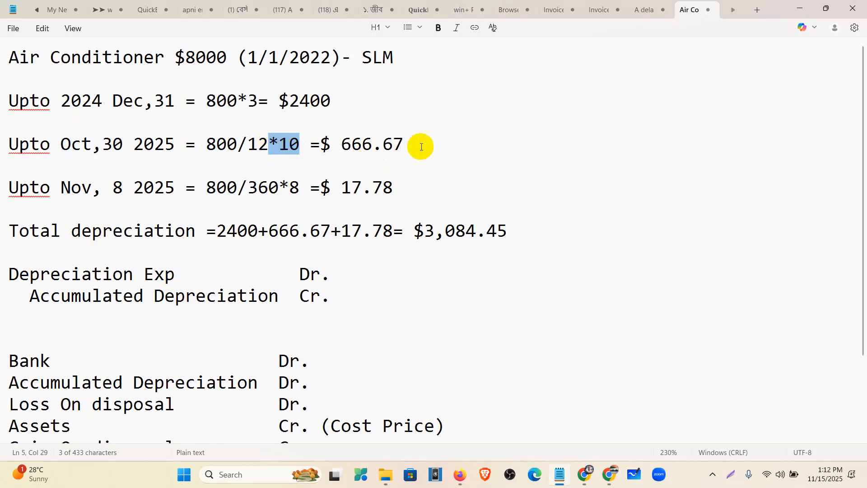
drag(420, 145, 342, 139)
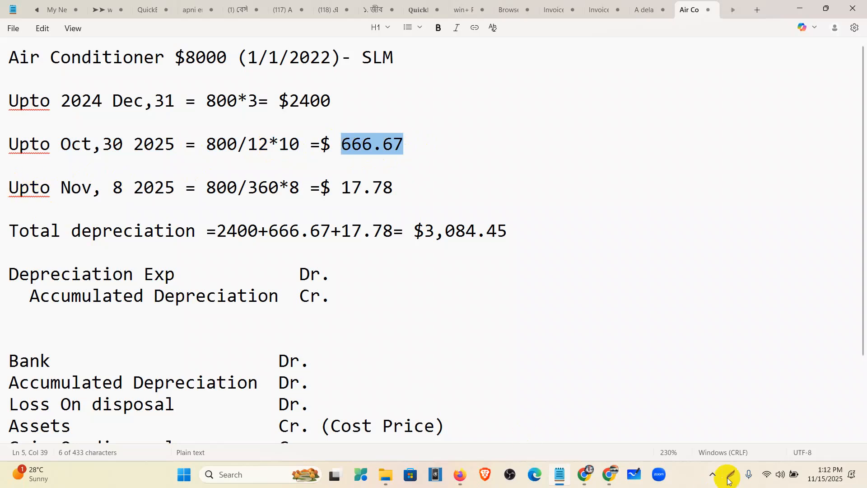
click(823, 479)
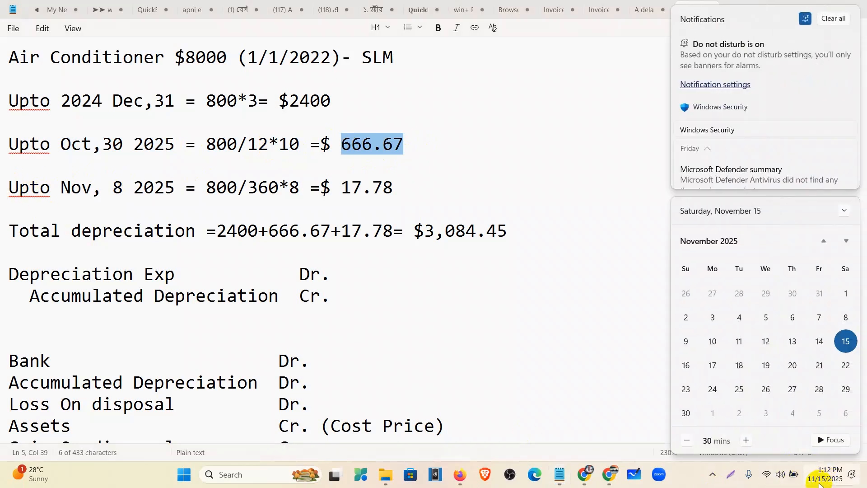
Change the Nov date to Nov, 14 2025 and remove the 8-day multiplier from 800/360*8
click(120, 186)
key(BackSpace)
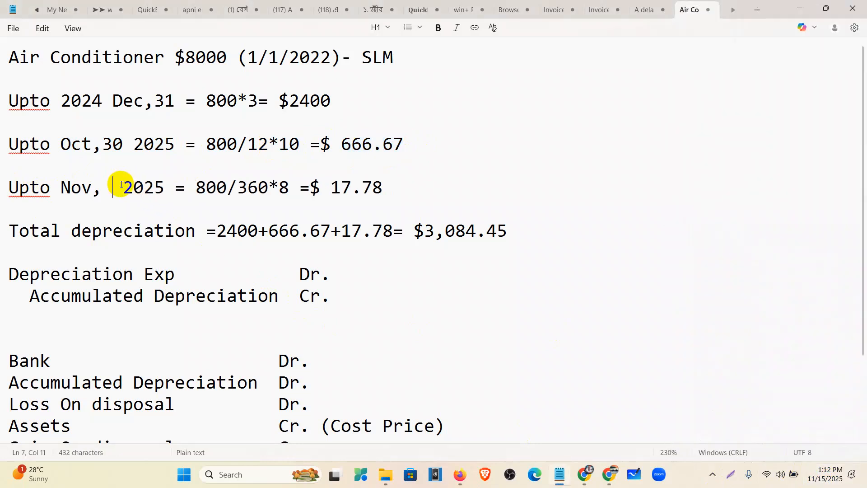
text(14)
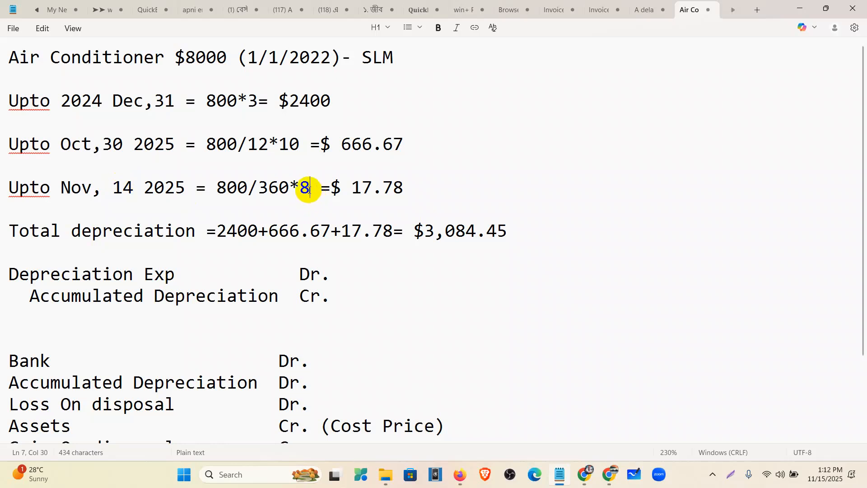
key(BackSpace)
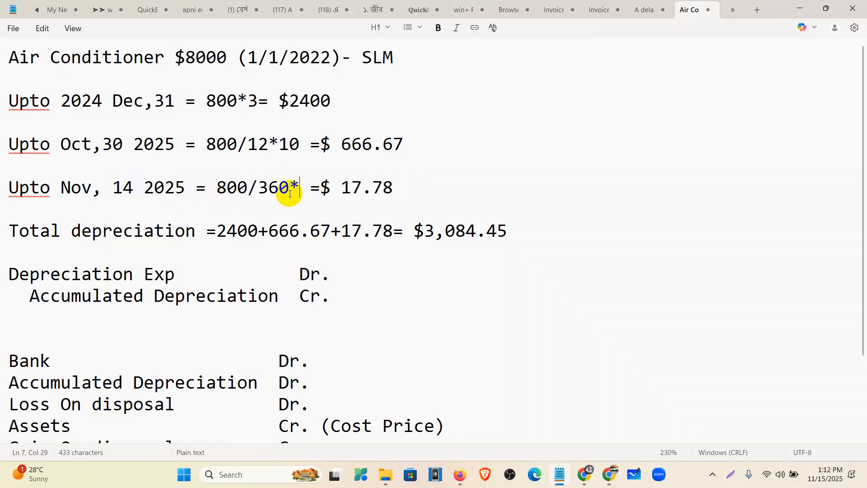
Complete the formula as 800/360*14 and delete the outdated 17.78 result
text(14)
drag(362, 187, 412, 192)
key(BackSpace)
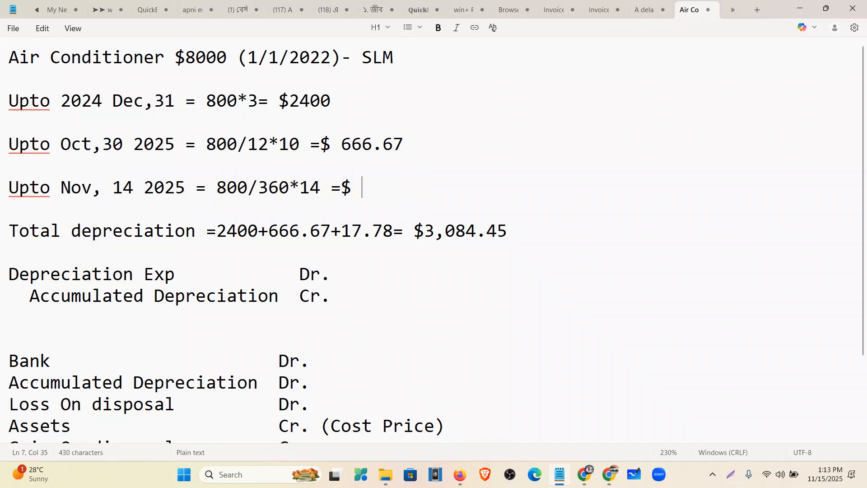
Launch Windows Calculator and place it beside the notes
click(264, 476)
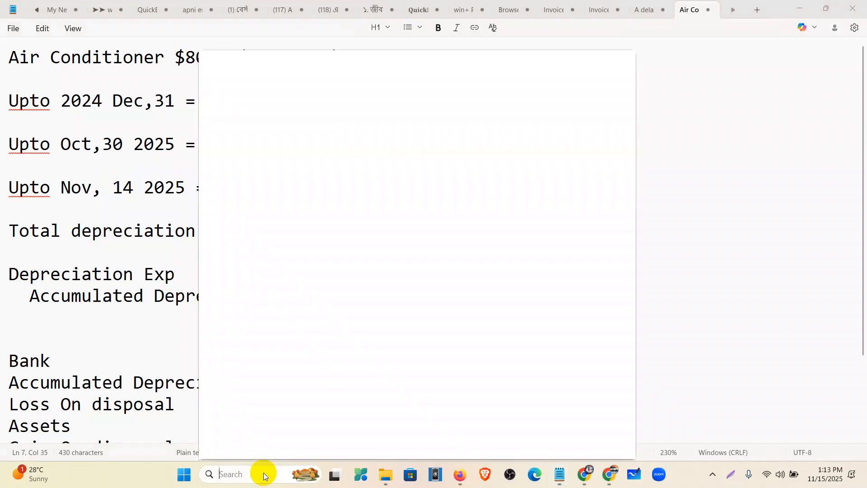
text(c)
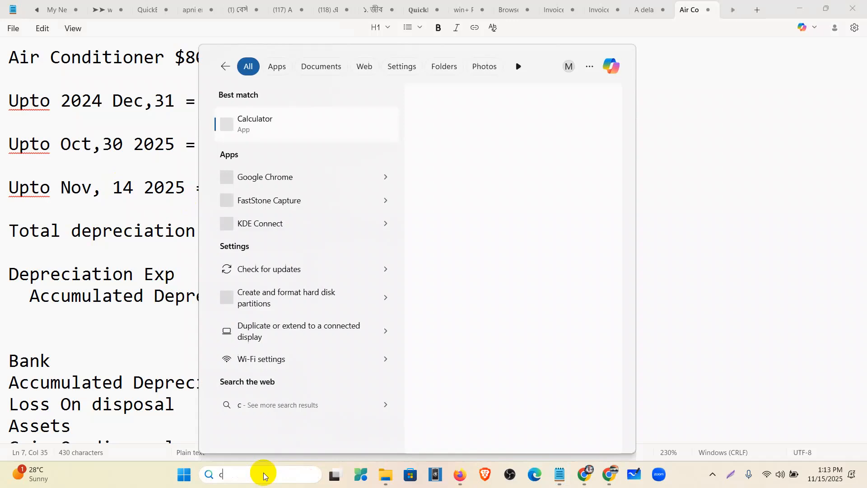
text(al)
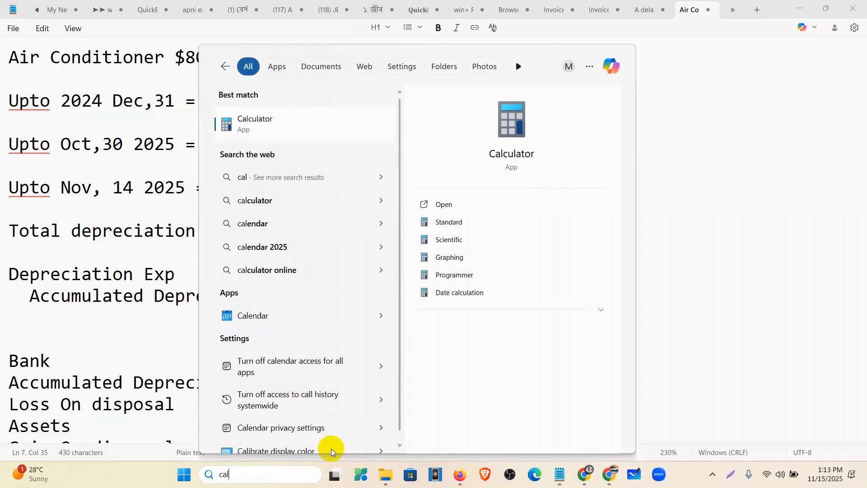
click(459, 200)
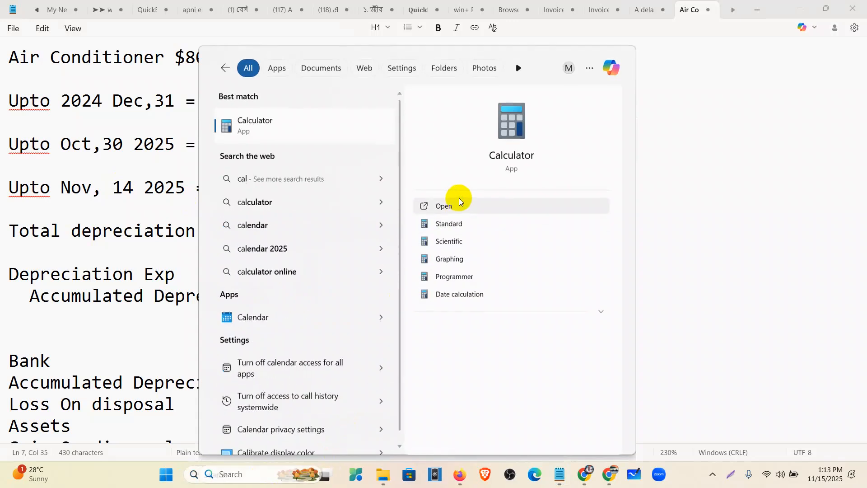
drag(130, 80, 595, 71)
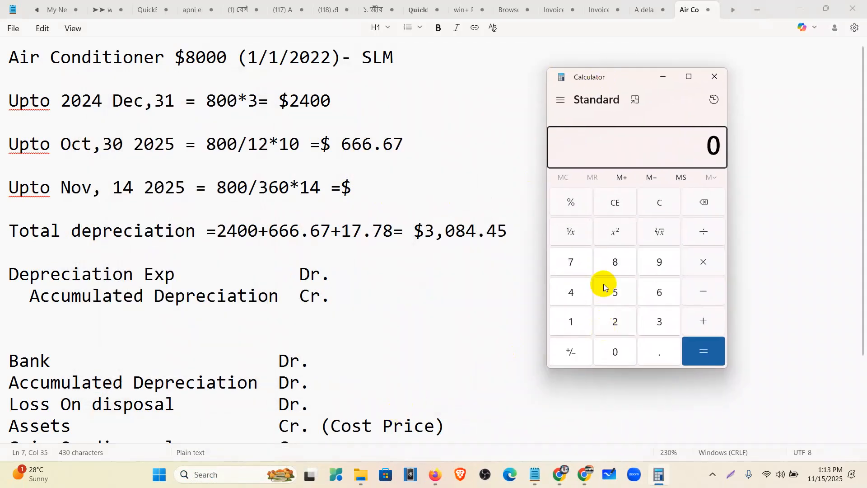
Compute 800 ÷ 360 × 14 in Calculator, giving 31.11
click(614, 262)
click(615, 353)
click(617, 354)
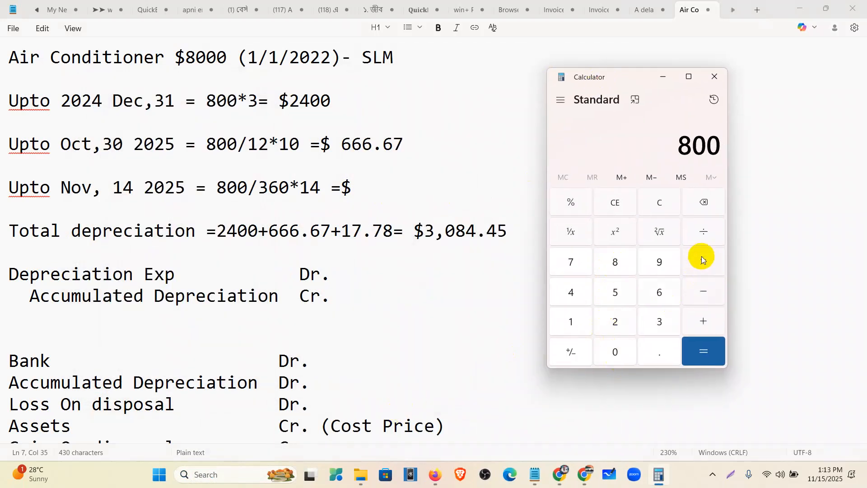
click(701, 231)
click(665, 325)
click(662, 299)
click(618, 349)
click(702, 349)
click(703, 264)
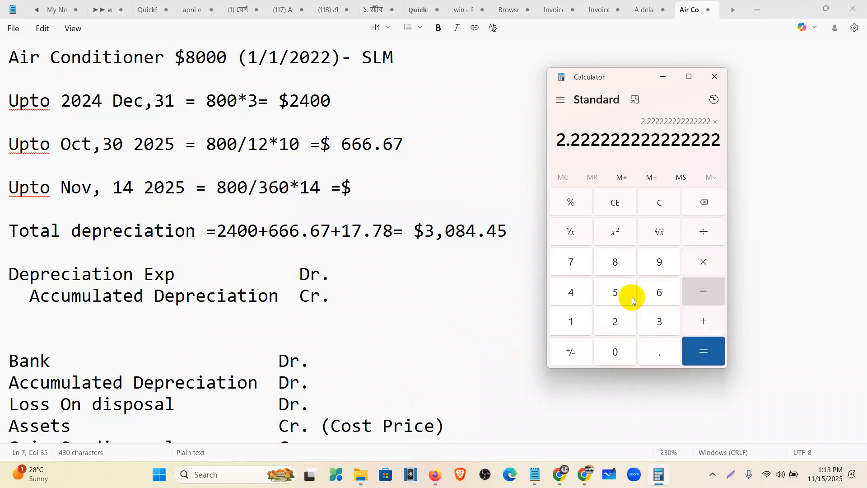
click(571, 320)
click(571, 292)
click(695, 347)
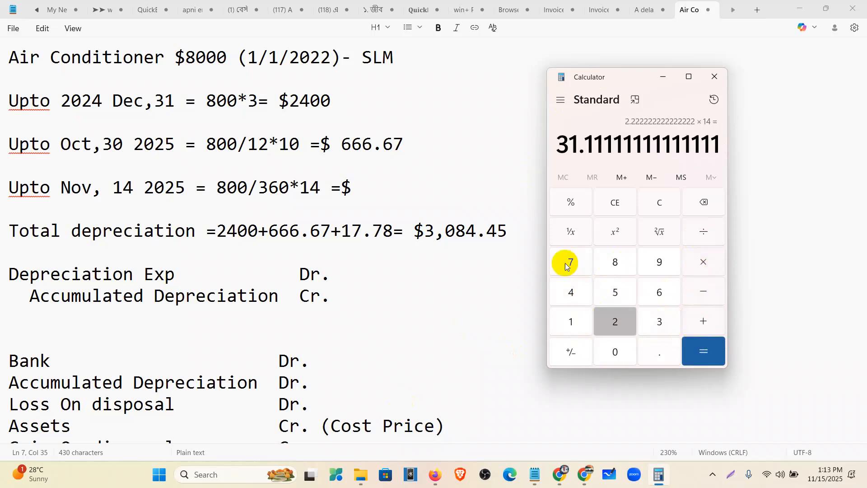
click(358, 186)
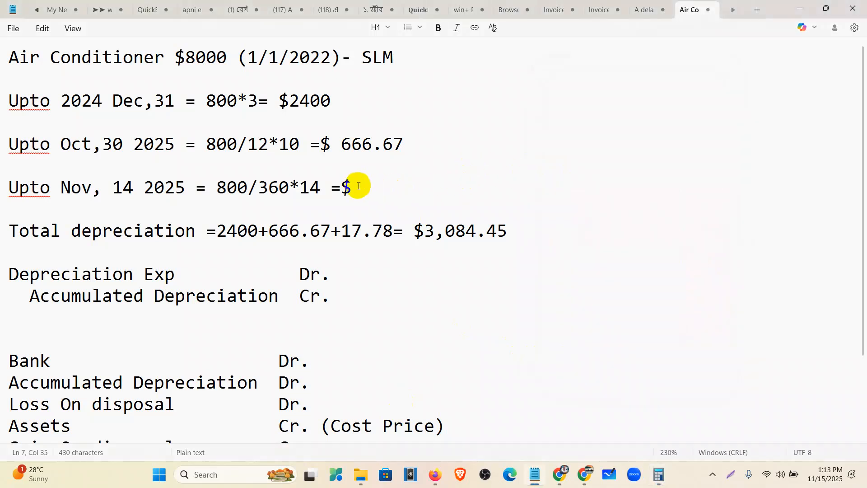
Put 31.11 on the Nov line and in the total, removing the old 3,084.45 total
text(31.11)
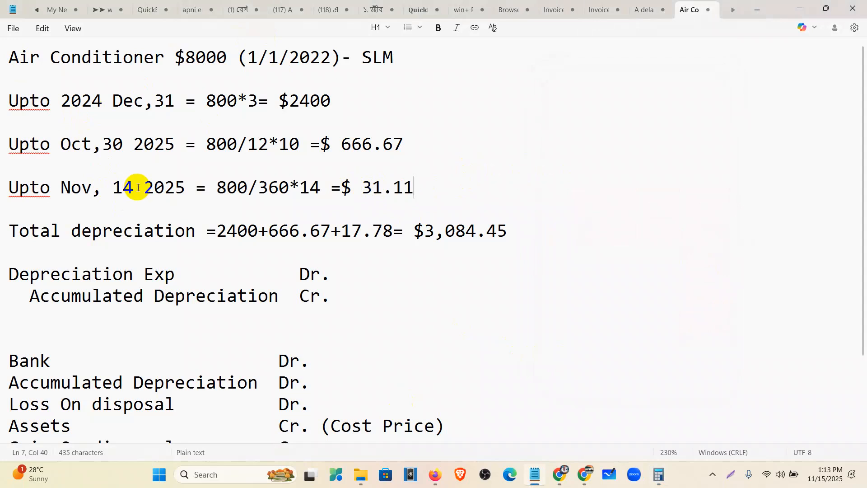
drag(426, 187, 8, 99)
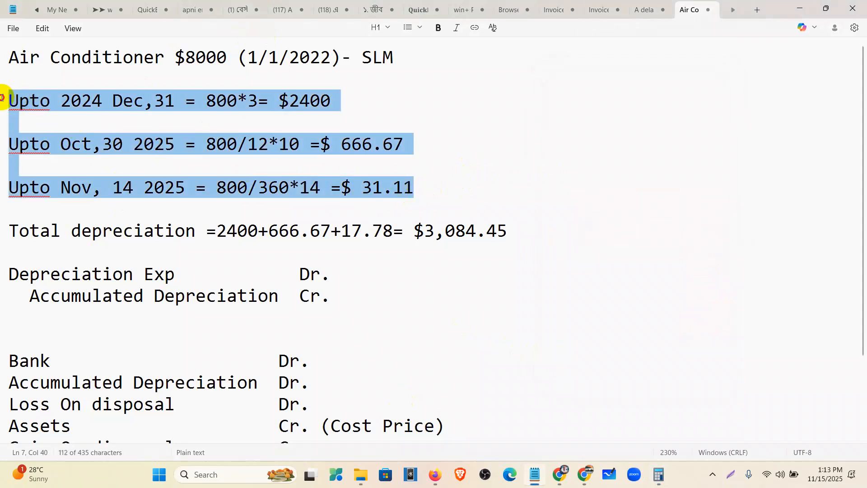
click(256, 235)
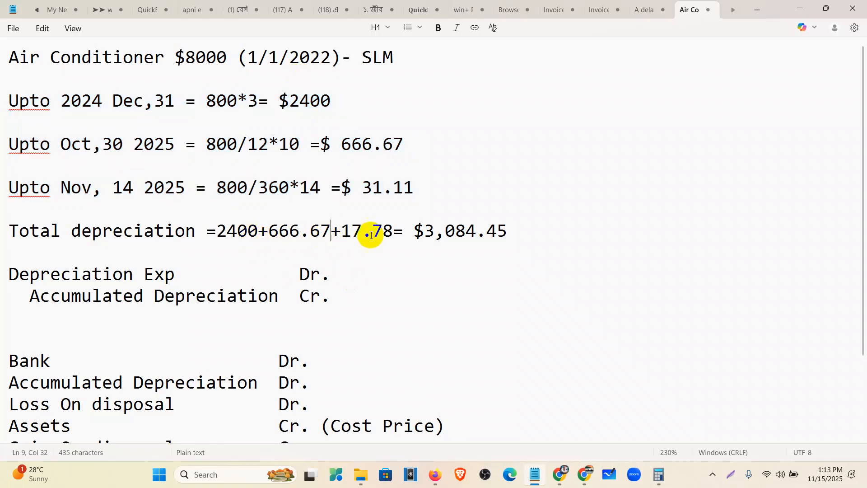
drag(390, 231, 342, 236)
text(31.11)
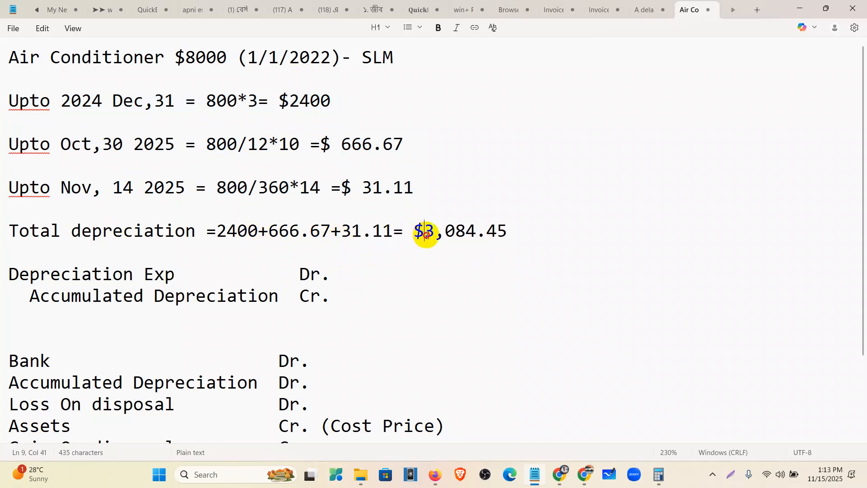
drag(425, 233, 513, 232)
key(Delete)
key(Delete)
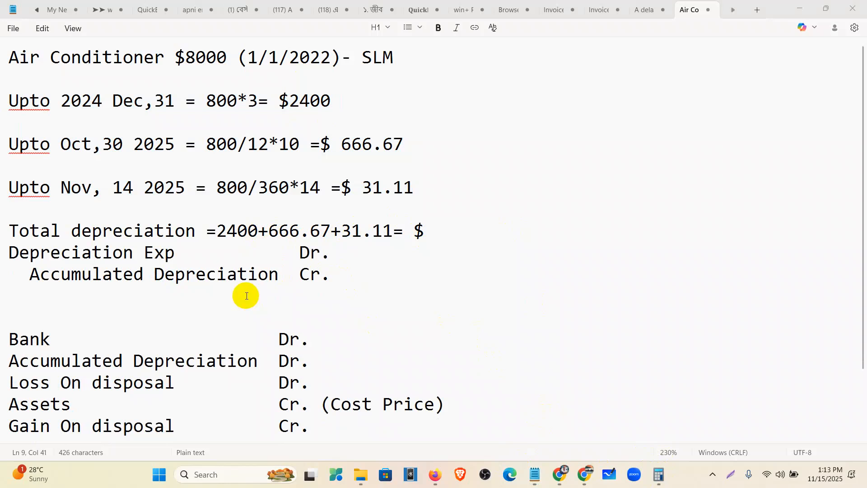
click(430, 236)
key(Return)
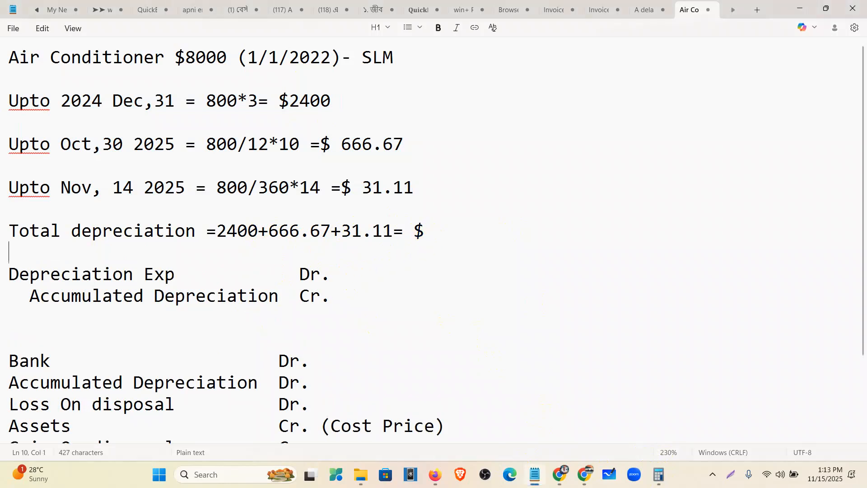
Clear Calculator and add 2400 plus 666.67
click(659, 473)
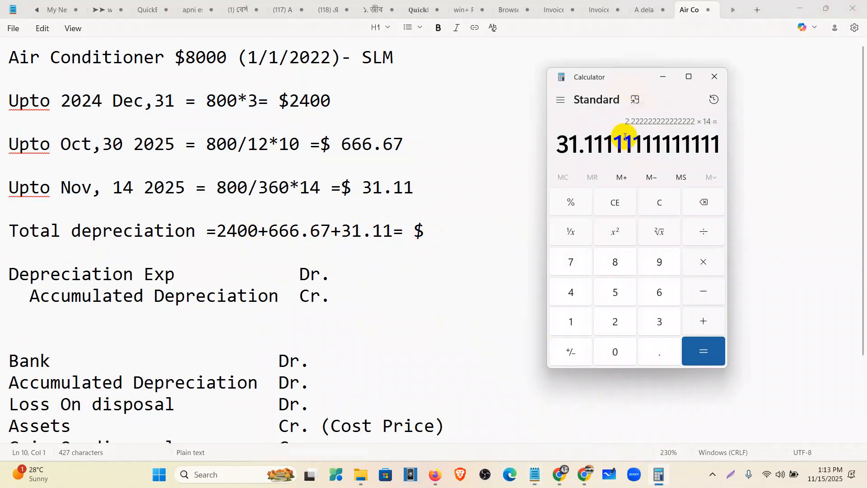
click(618, 204)
click(619, 320)
click(569, 289)
click(613, 344)
click(613, 348)
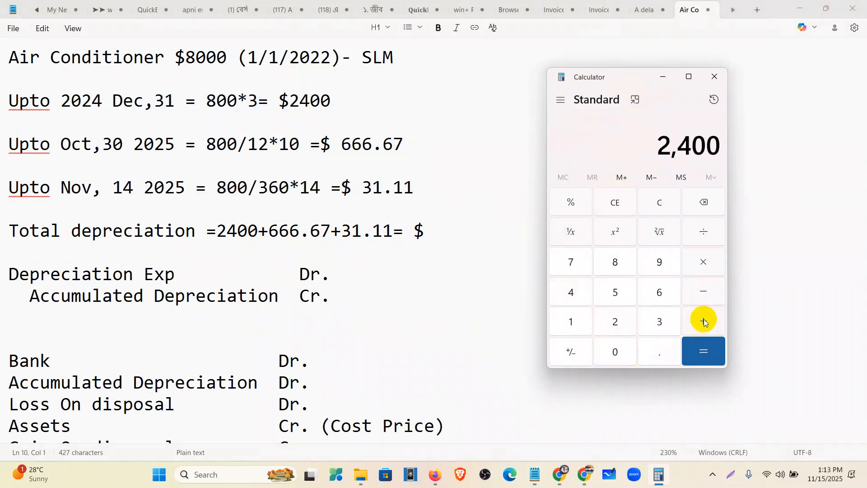
click(655, 295)
click(657, 294)
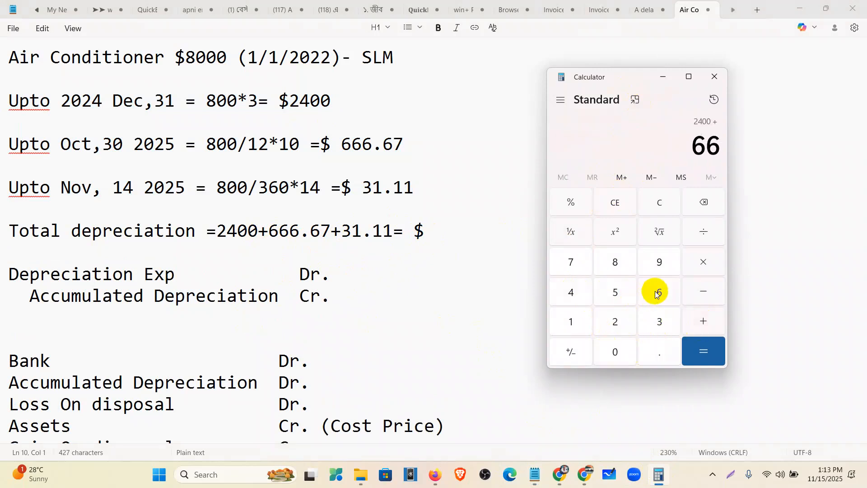
click(657, 294)
click(655, 349)
click(657, 294)
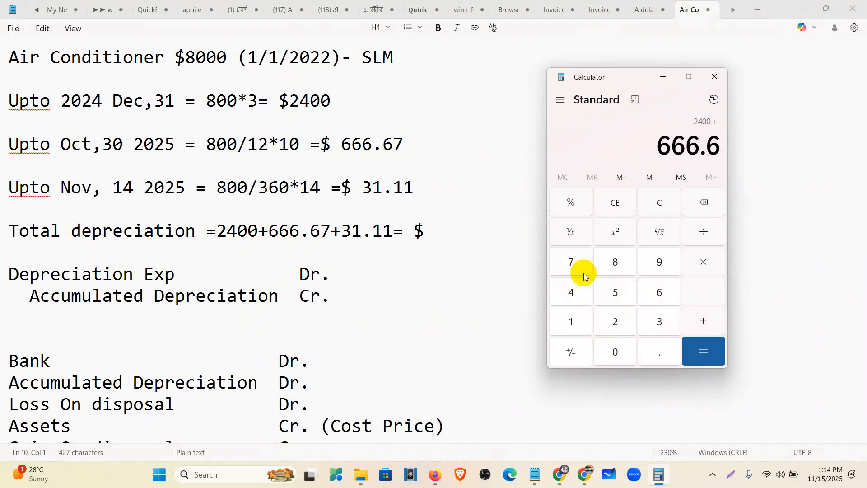
click(578, 265)
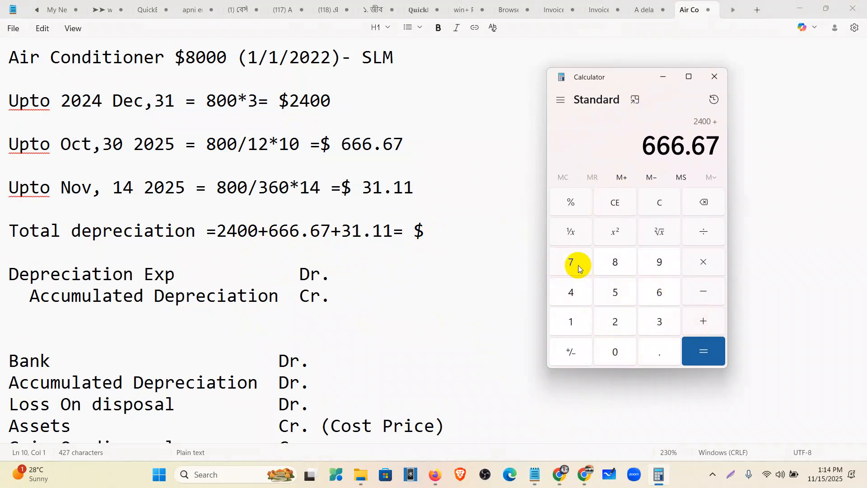
click(705, 316)
Add 31.11 for a 3,097.78 total, copy it, and return to the Notepad notes
click(657, 317)
click(574, 322)
click(656, 350)
click(578, 322)
click(577, 323)
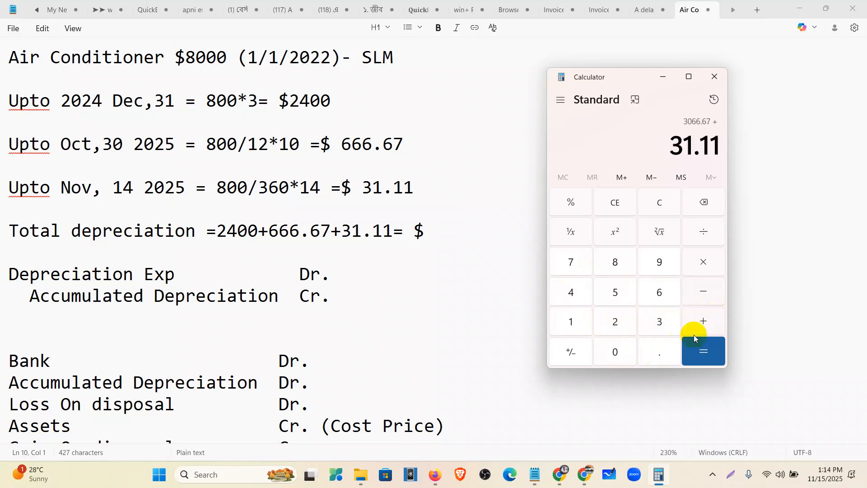
click(695, 343)
drag(621, 144, 727, 150)
key(ctrl+c)
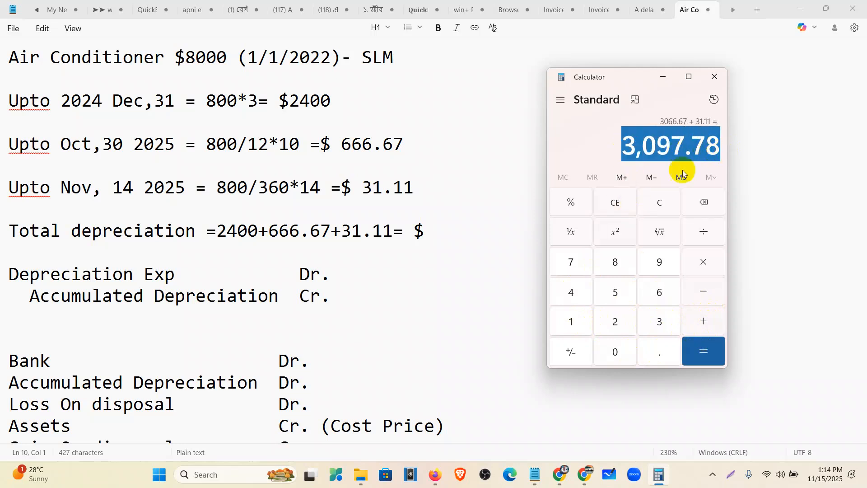
click(435, 232)
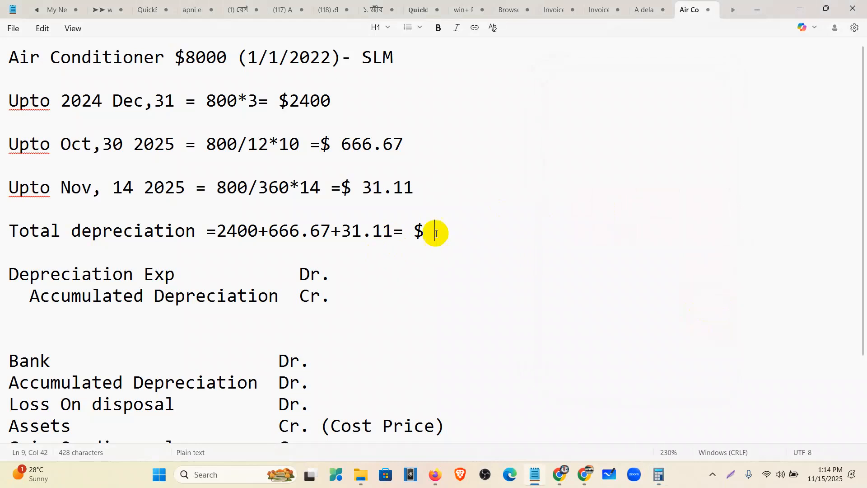
Paste 3,097.78 onto the Total line and change the 2024 figure to $2400.00
key(ctrl+v)
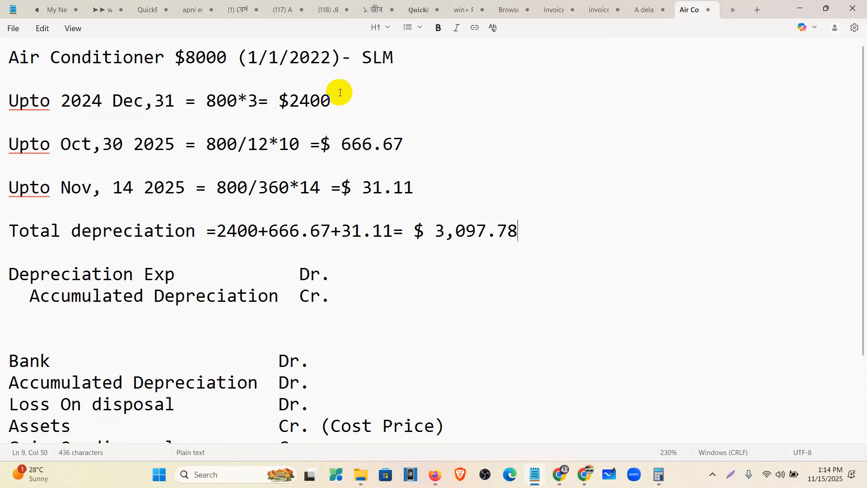
click(331, 100)
text(.00)
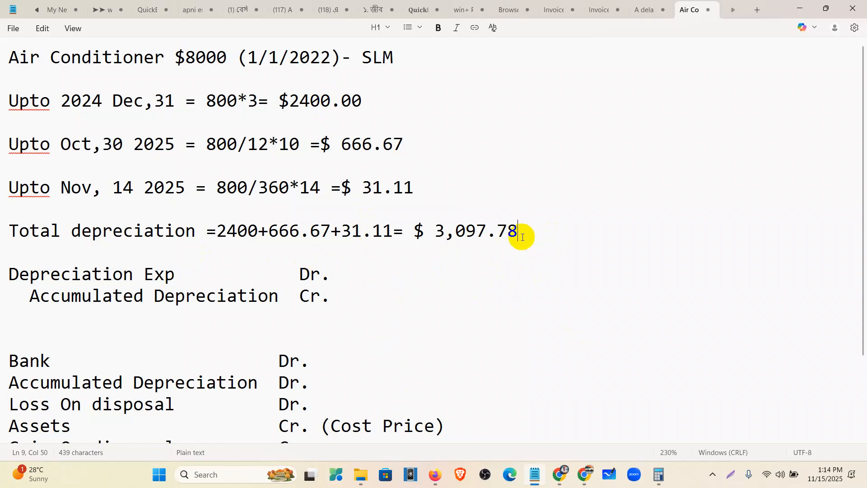
Rename the credit line to Accumulated Depreciation-Assets and realign the Dr. column
drag(9, 272, 346, 300)
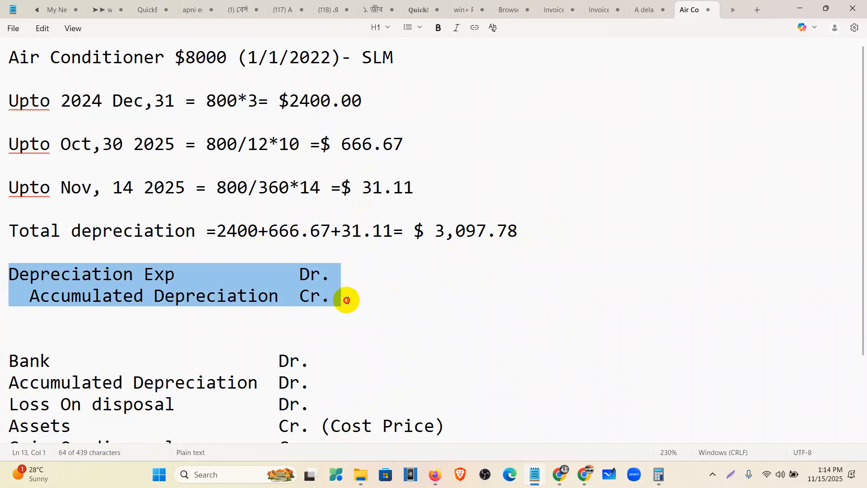
click(280, 297)
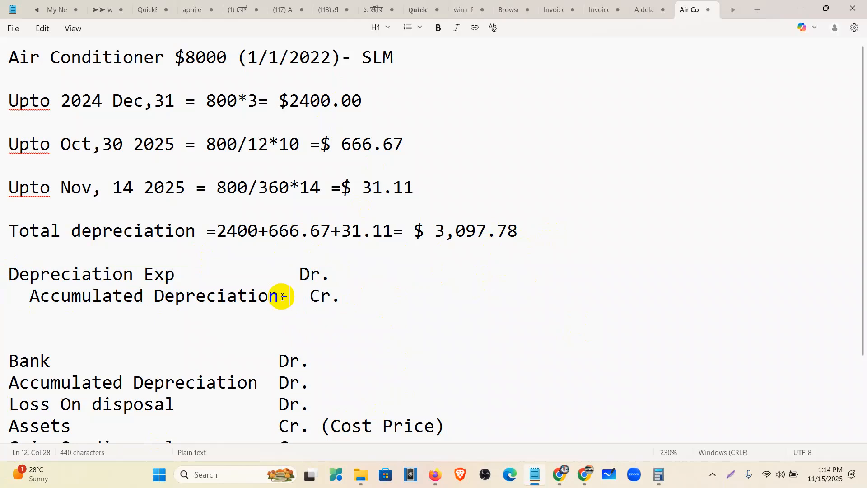
text(A)
text(ssets)
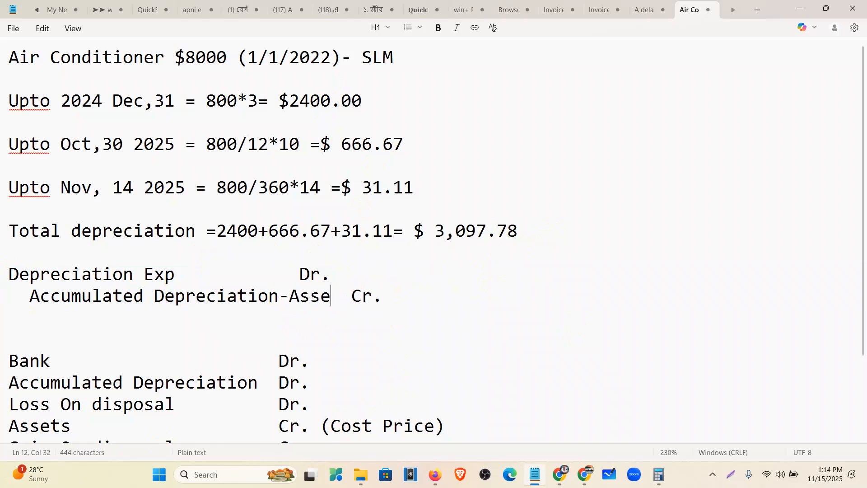
click(298, 274)
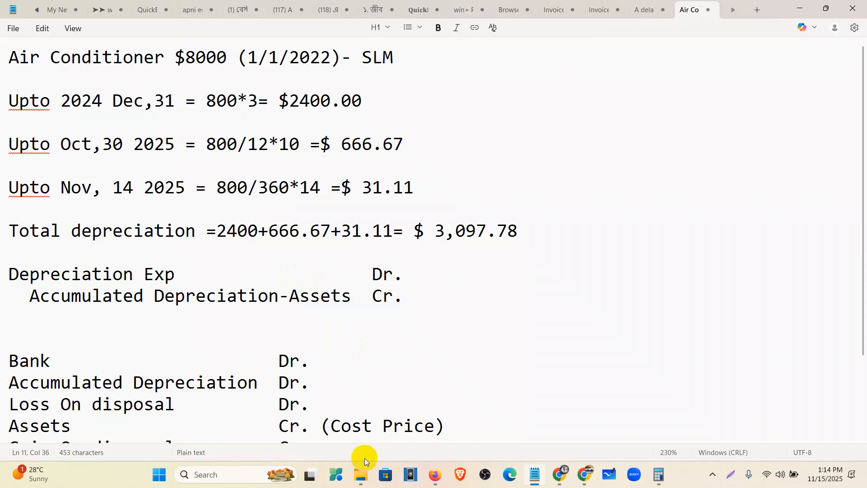
Date Journal Entry #3 as 11/14/2025
click(434, 475)
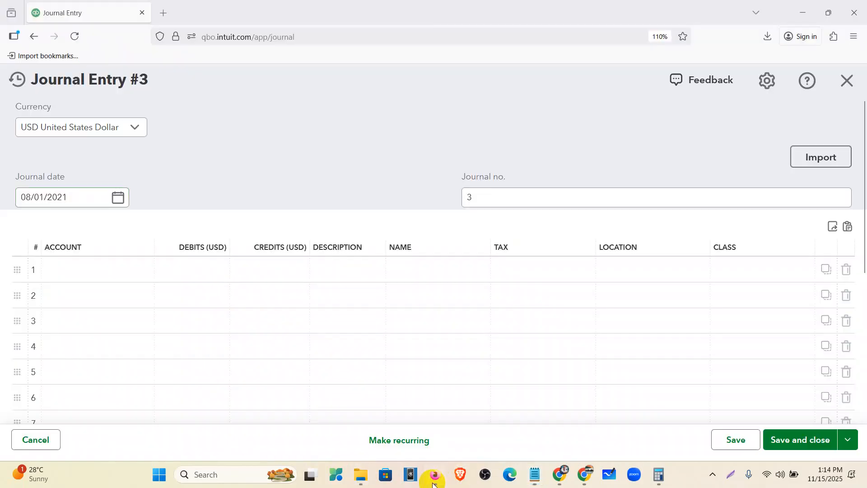
click(118, 199)
click(151, 233)
click(151, 233)
click(151, 233)
click(151, 233)
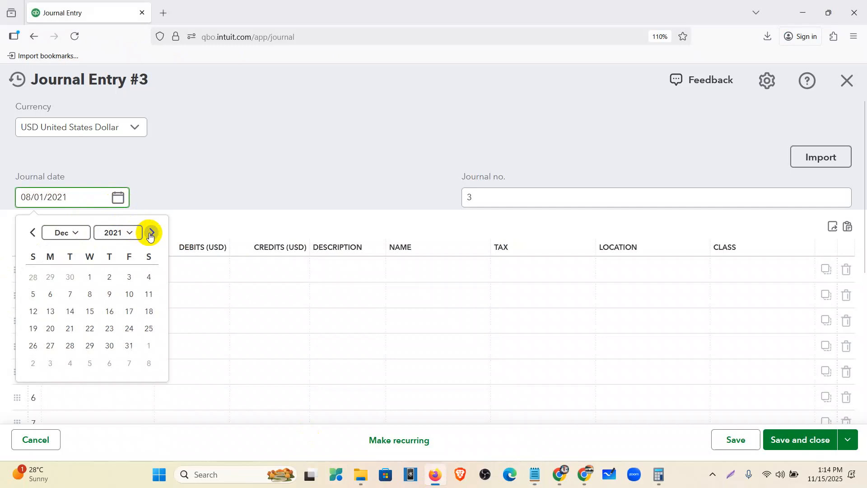
click(32, 233)
click(131, 239)
scroll(124, 300, down, 3)
click(124, 321)
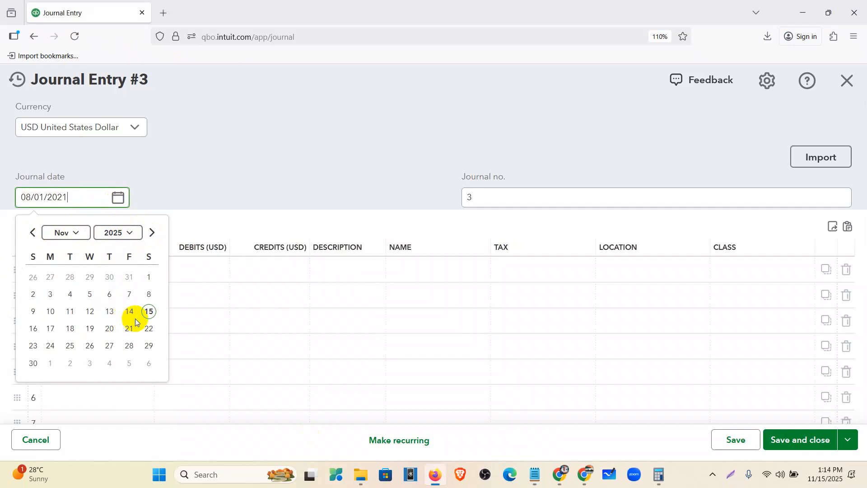
click(129, 312)
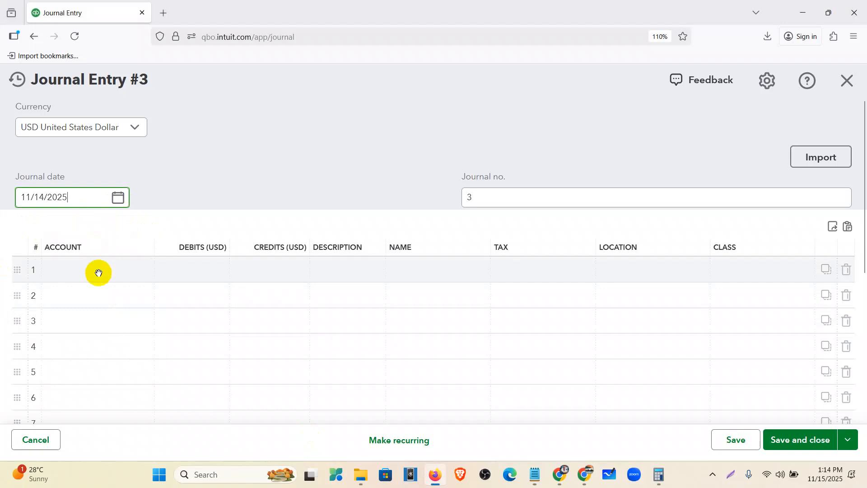
Debit 6050 Depreciation Expense $3,097.78, credit 1071 Accumulated Depreciation-Air Conditioner, and save
click(99, 273)
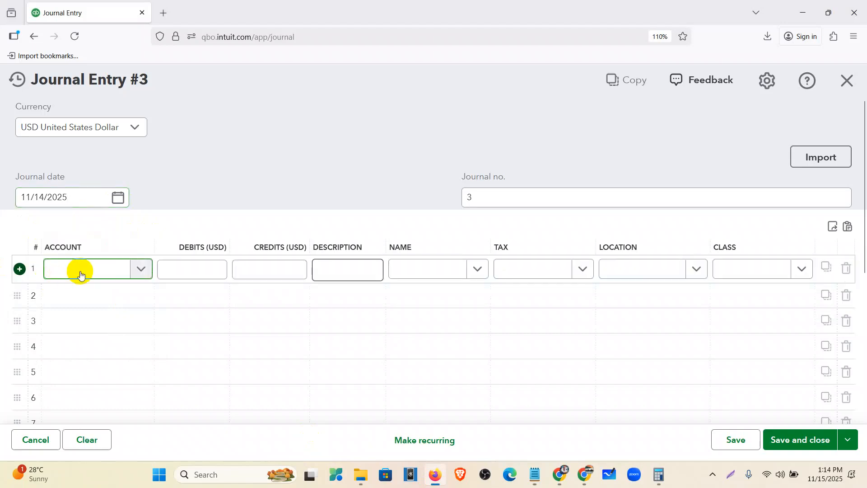
text(depre)
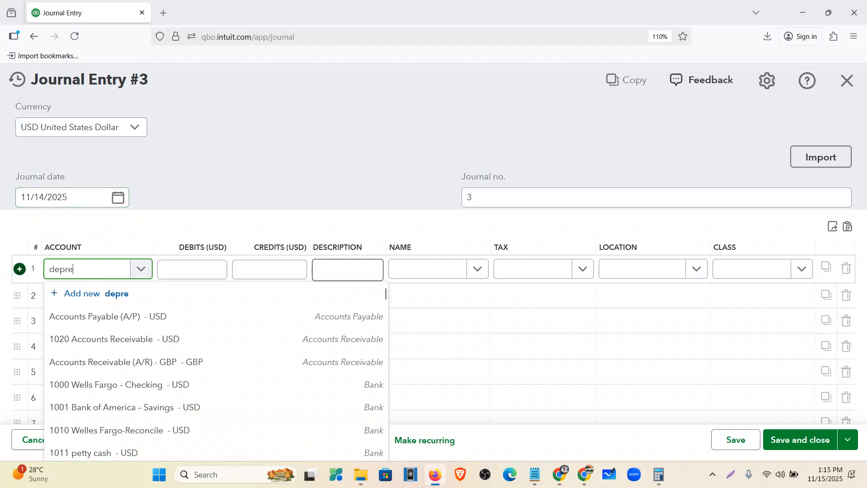
click(120, 314)
click(199, 271)
text(3,997.76)
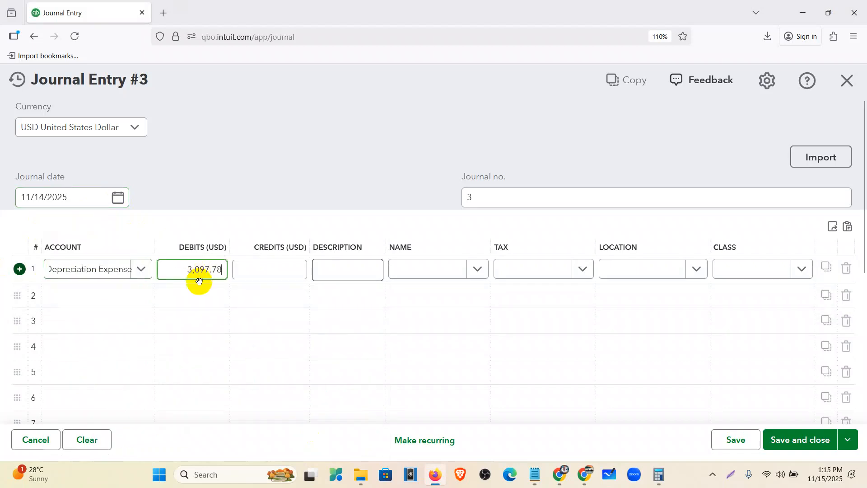
click(130, 296)
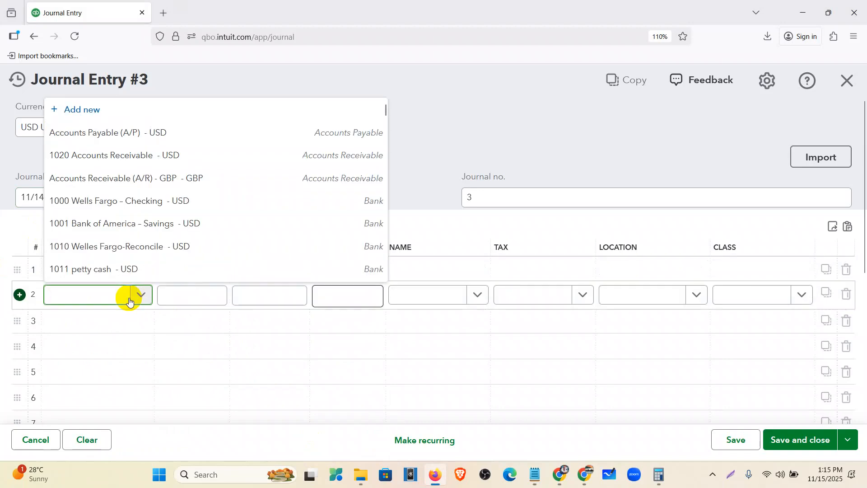
text(accumula)
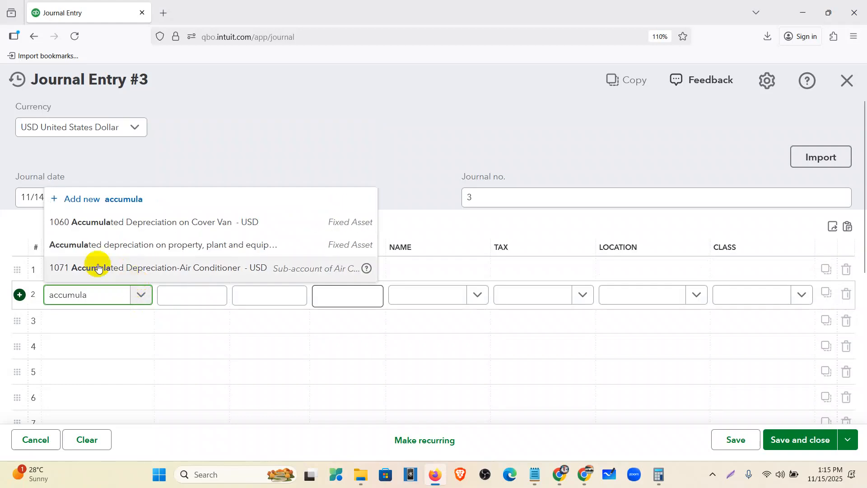
click(176, 269)
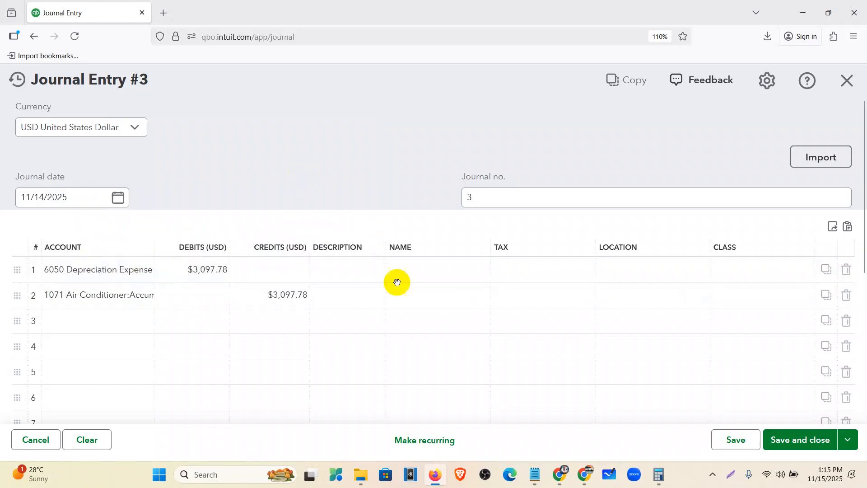
click(800, 440)
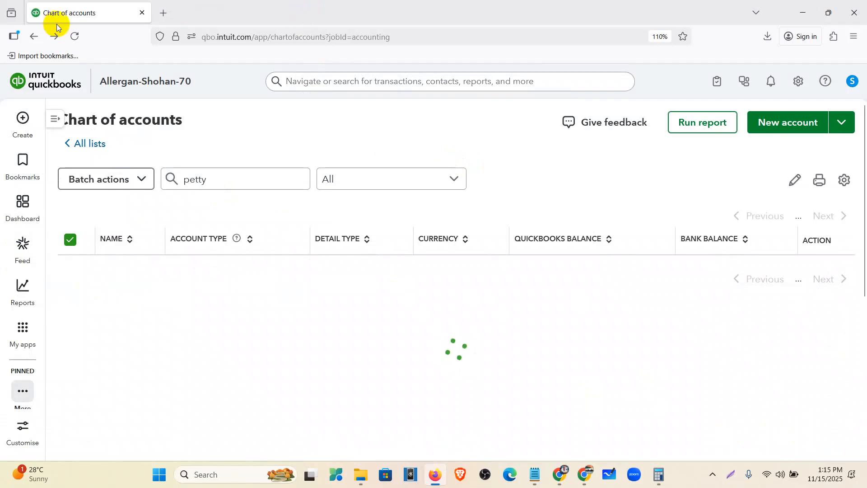
Reload the Chart of accounts, replace the 'petty' filter with 'air', and collapse the sidebar
click(76, 36)
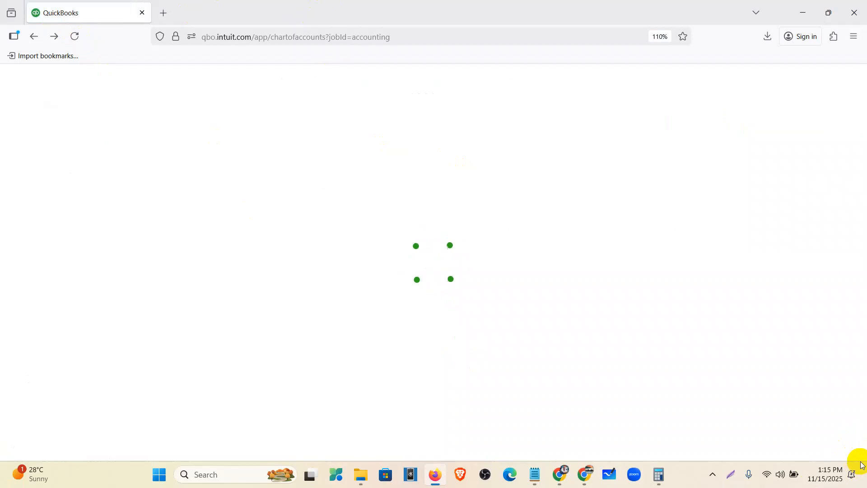
drag(358, 176, 278, 176)
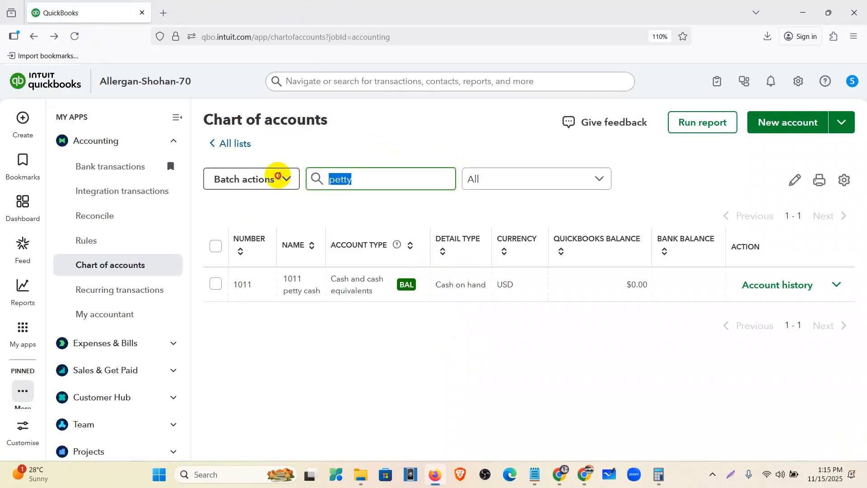
key(BackSpace)
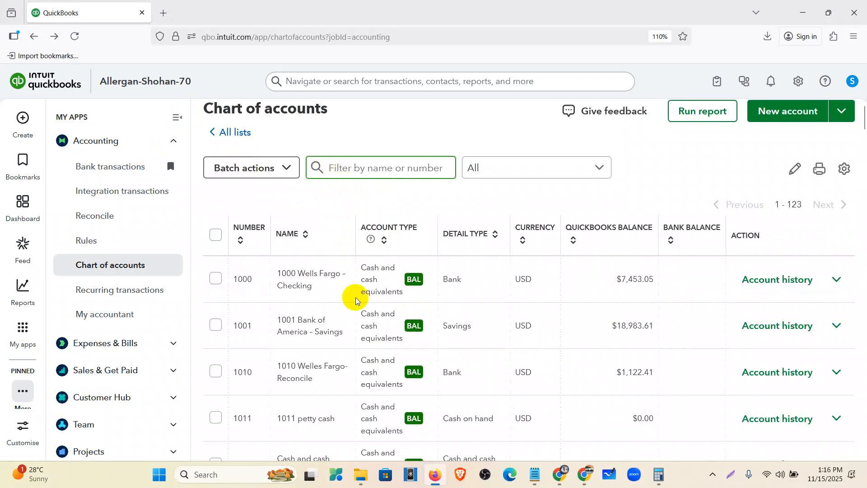
text(air)
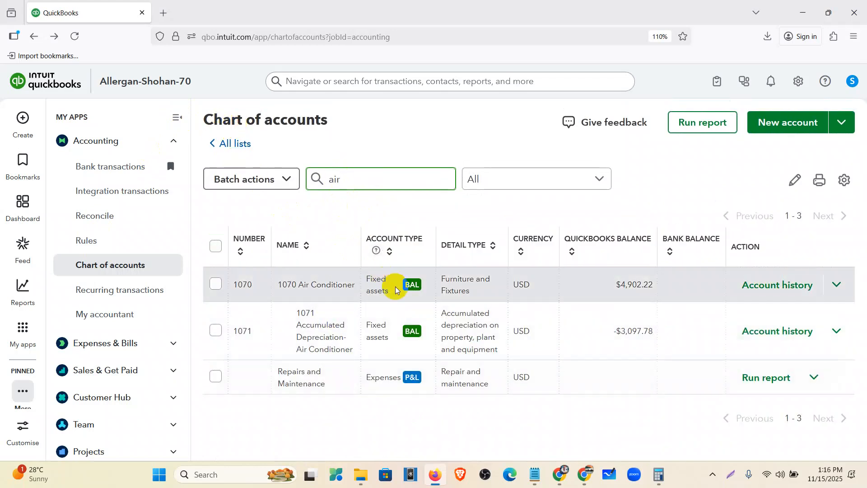
click(176, 117)
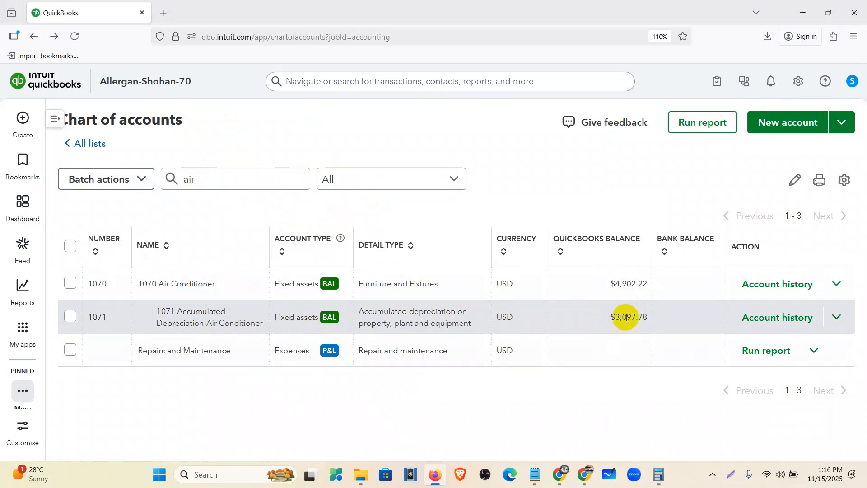
click(534, 475)
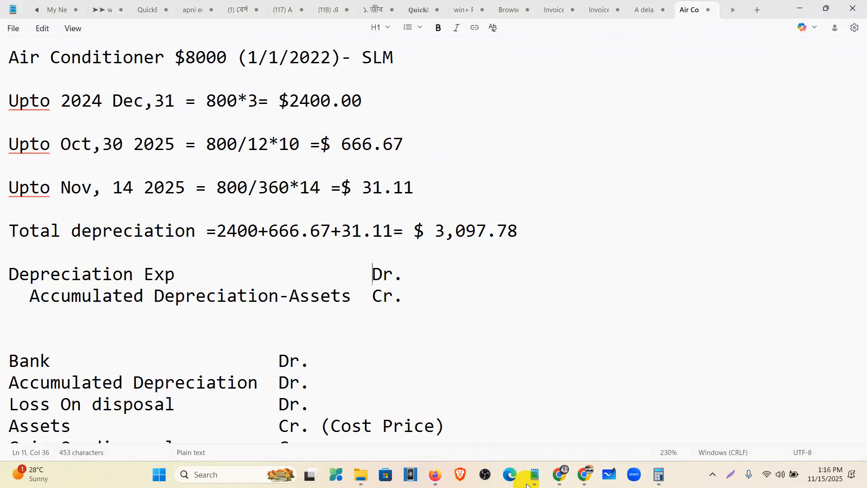
scroll(309, 339, down, 2)
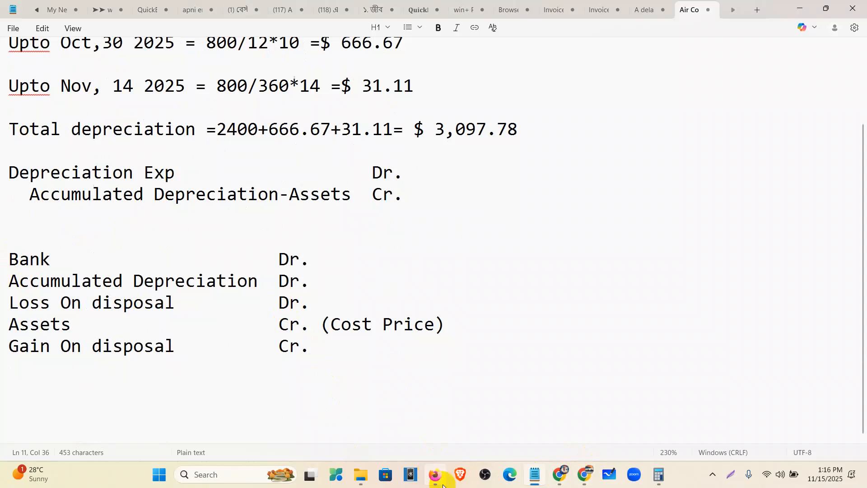
click(436, 475)
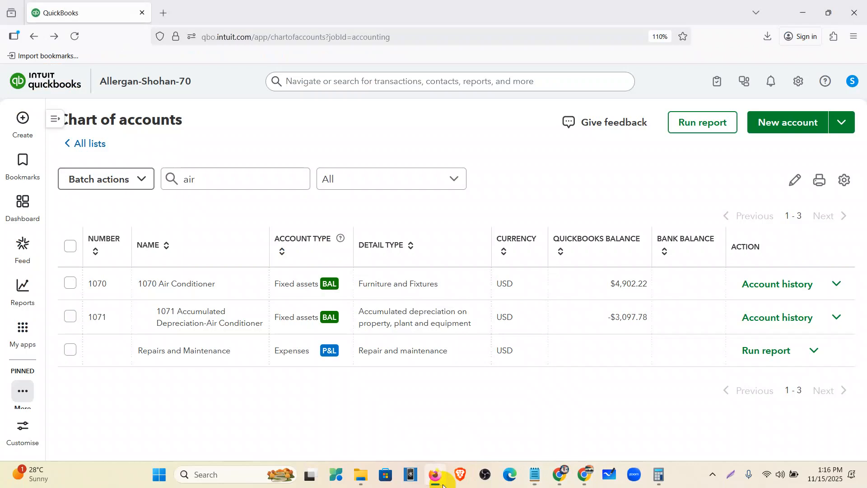
click(438, 477)
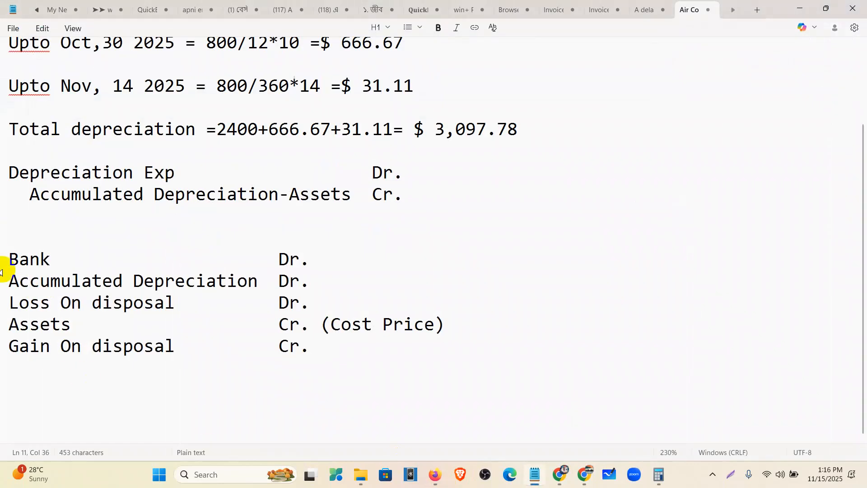
drag(10, 259, 305, 263)
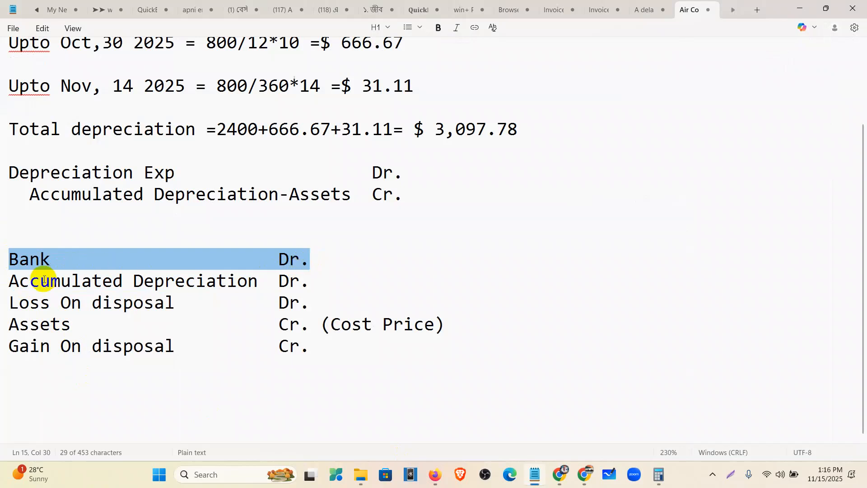
drag(6, 281, 311, 290)
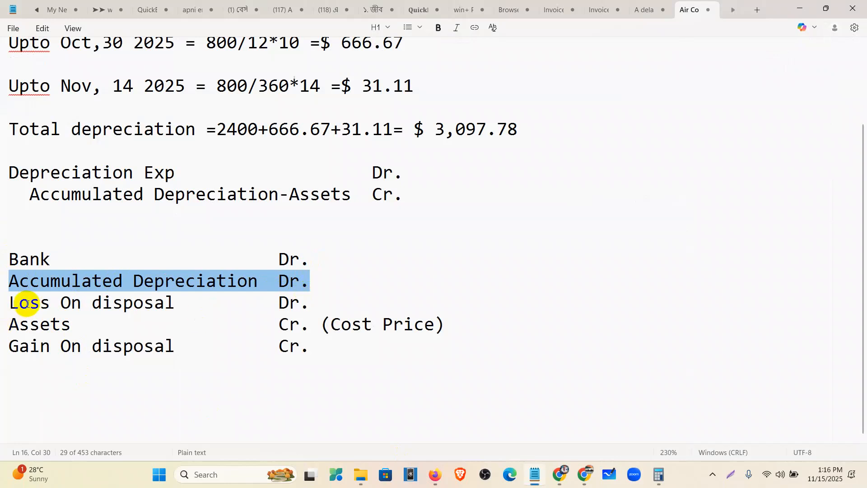
drag(8, 302, 306, 304)
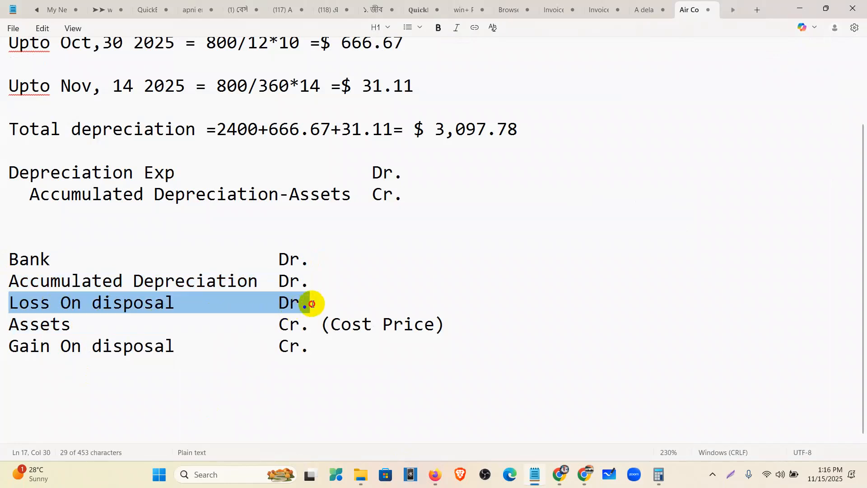
drag(9, 345, 294, 360)
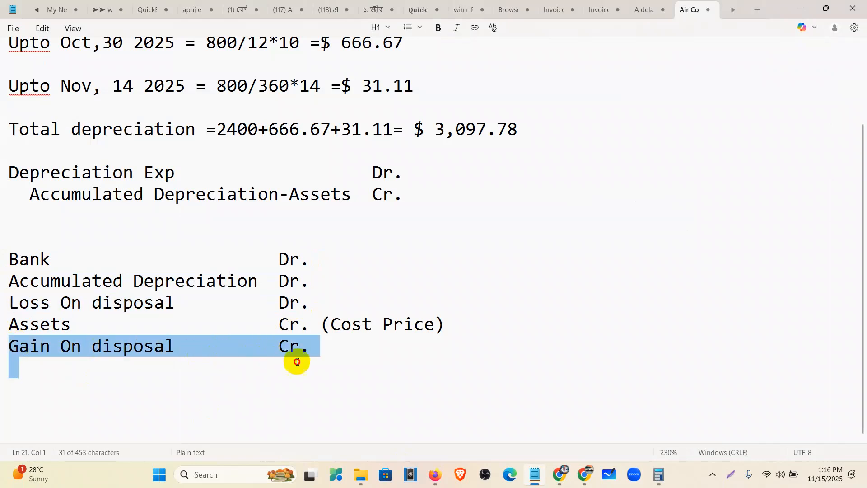
drag(9, 323, 457, 327)
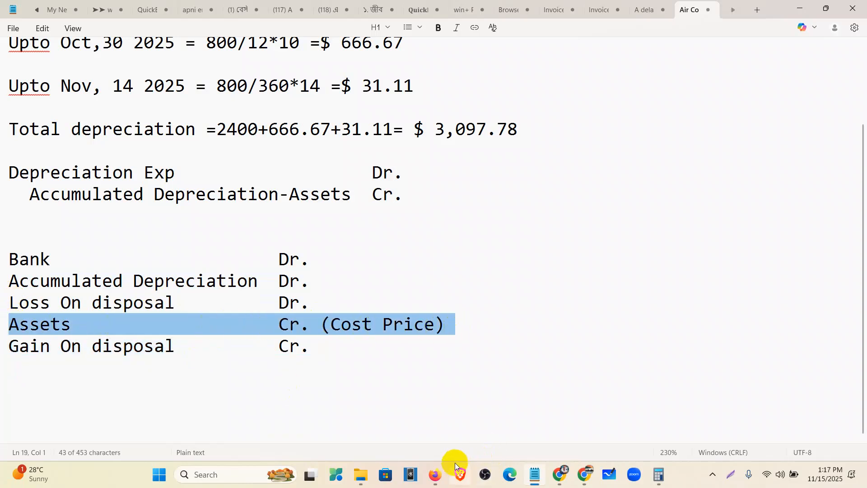
click(436, 475)
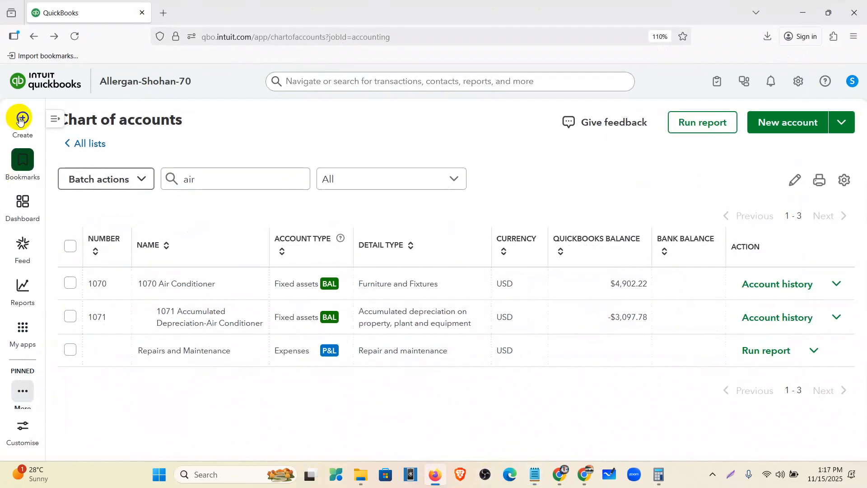
Start a new journal entry dated 11/15/2025
click(20, 118)
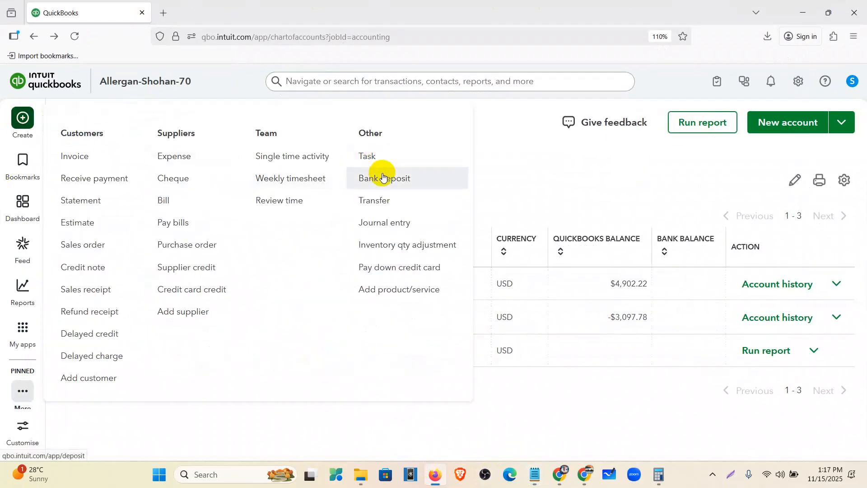
click(384, 231)
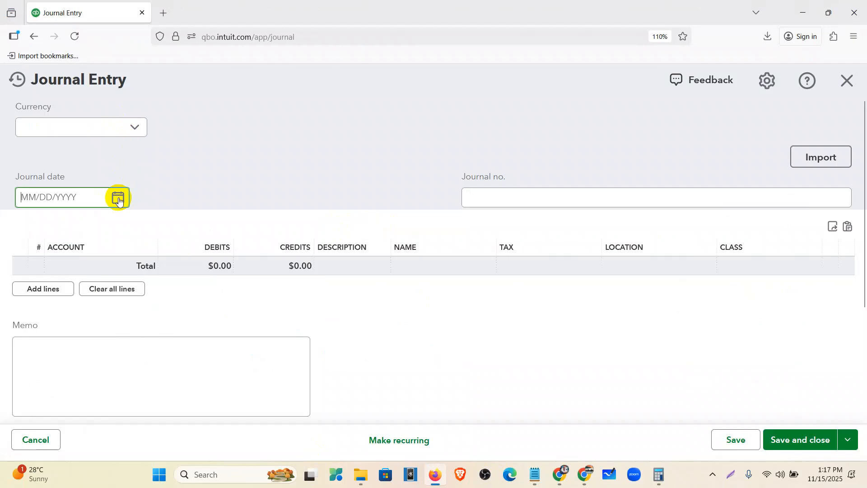
click(119, 199)
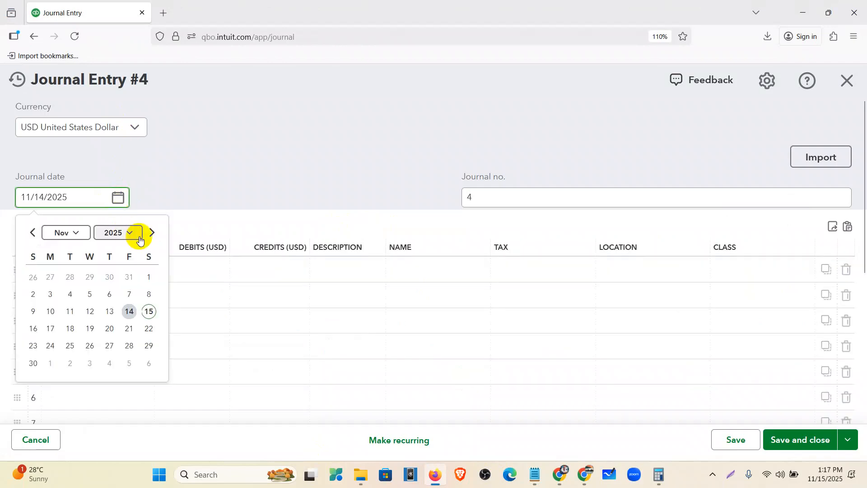
click(153, 313)
click(94, 279)
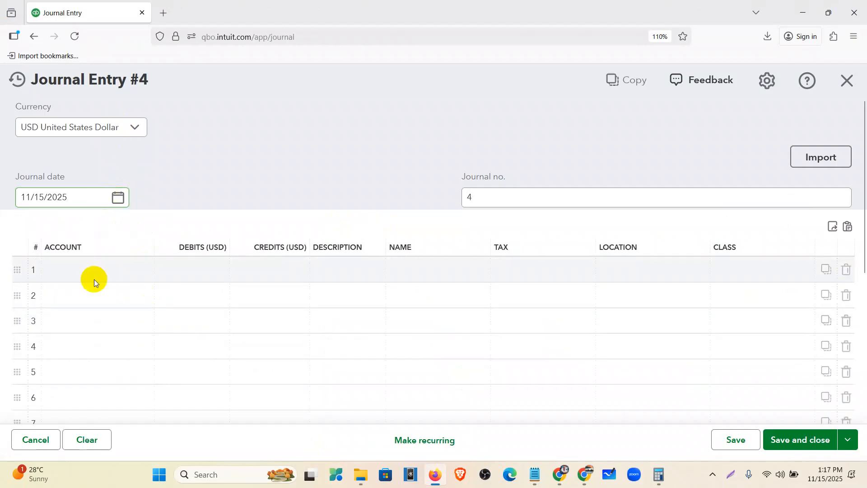
Debit 1000 Wells Fargo - Checking $4,000.00 on line 1
click(90, 273)
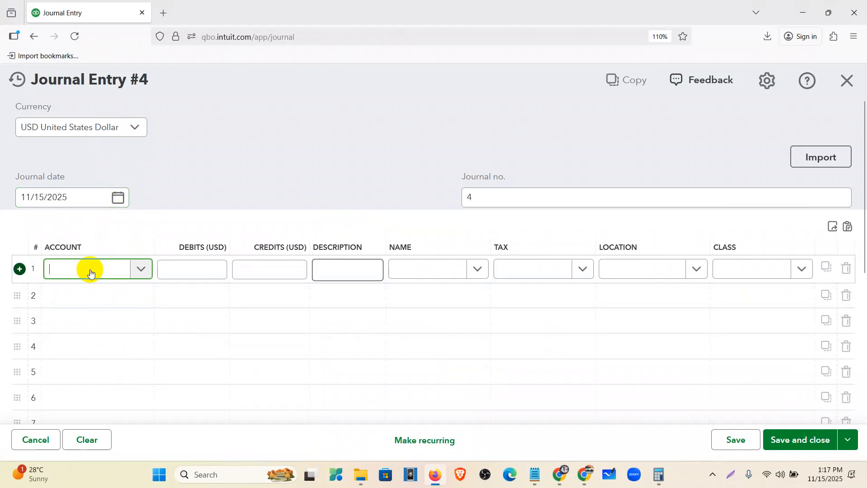
text(w)
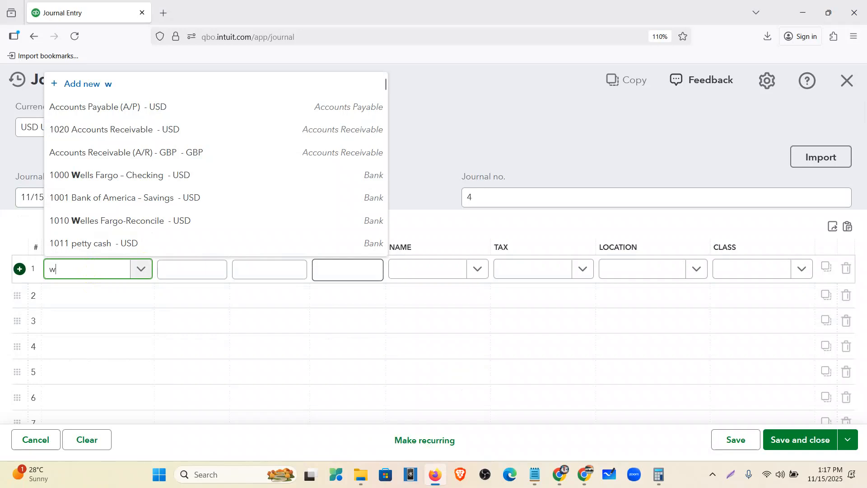
text(e)
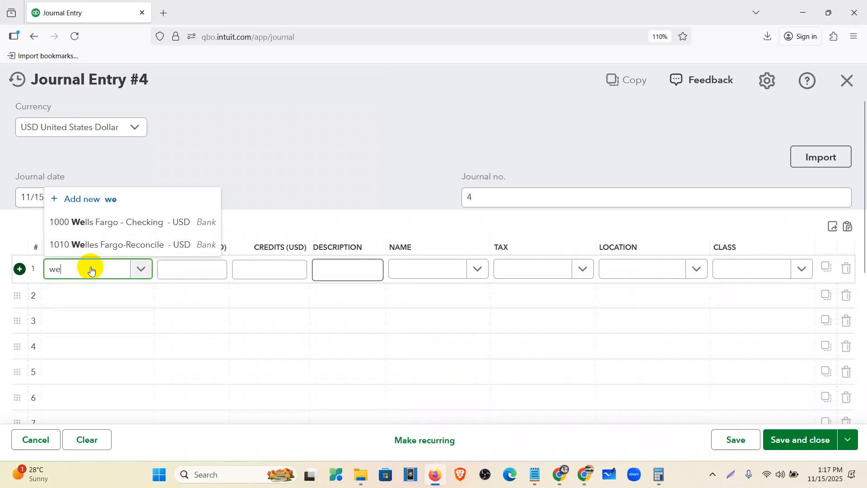
click(104, 222)
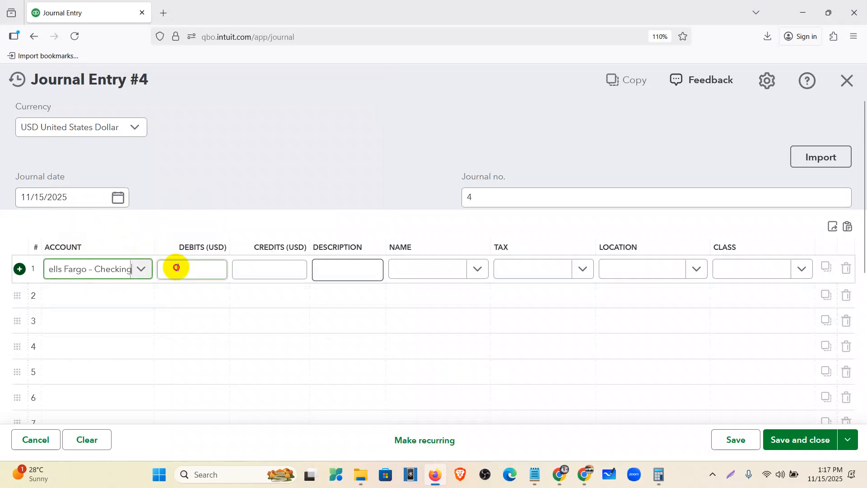
click(178, 267)
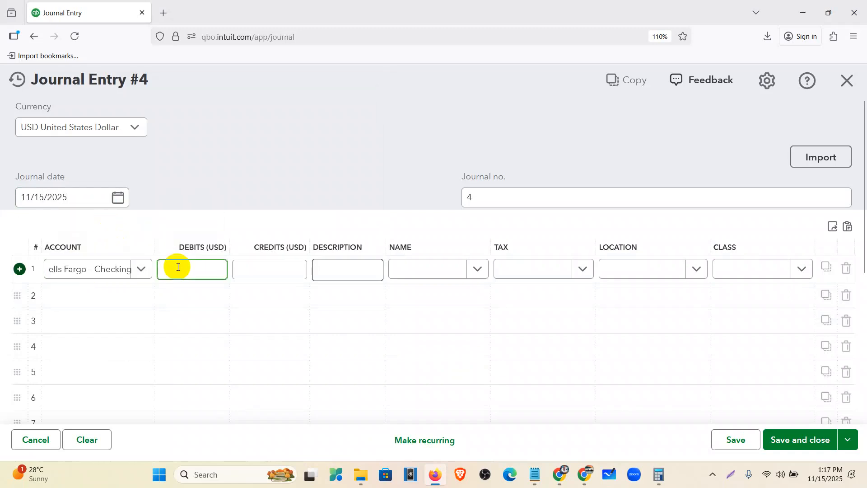
text(4000)
click(118, 297)
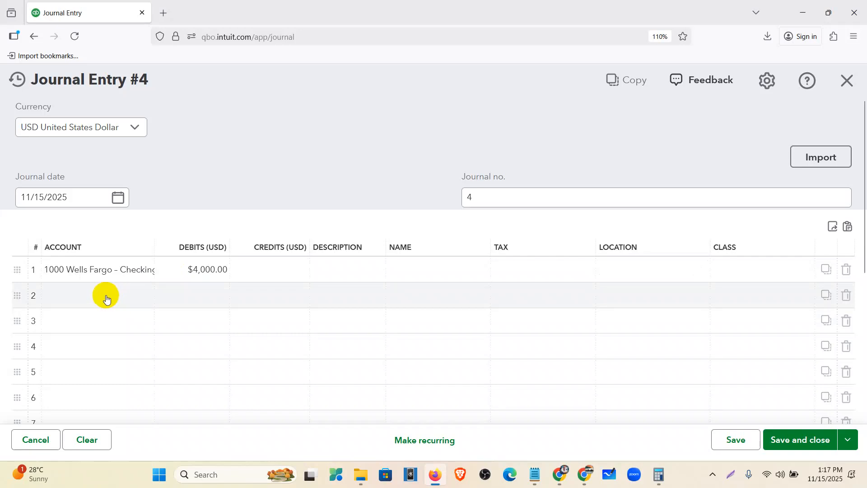
Set line 2 to debit Accumulated Depreciation-Air Conditioner $3,097.78, copied from the notes
click(104, 301)
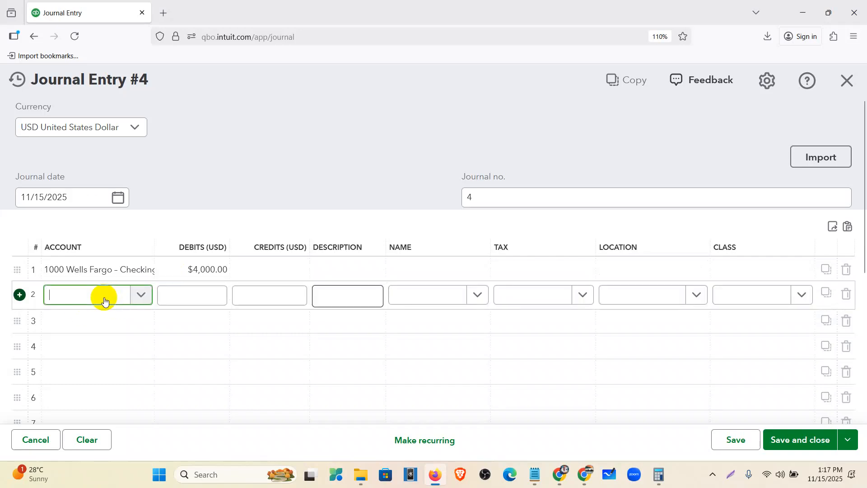
text(accu)
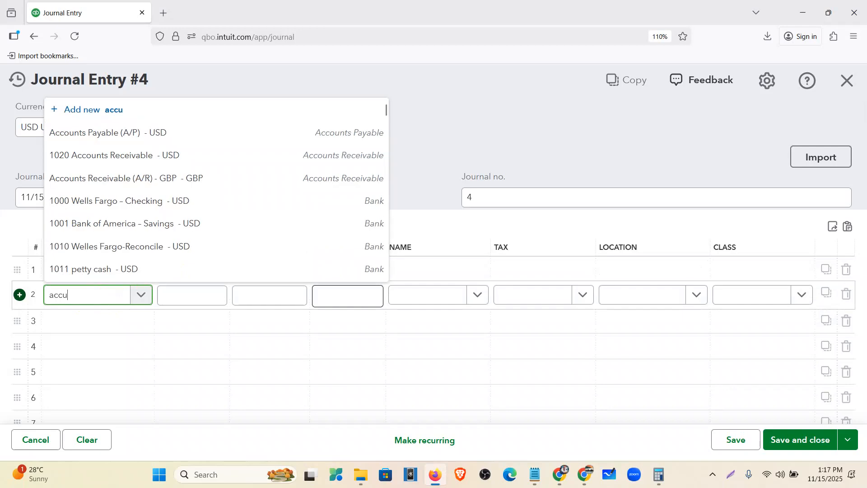
text(mu)
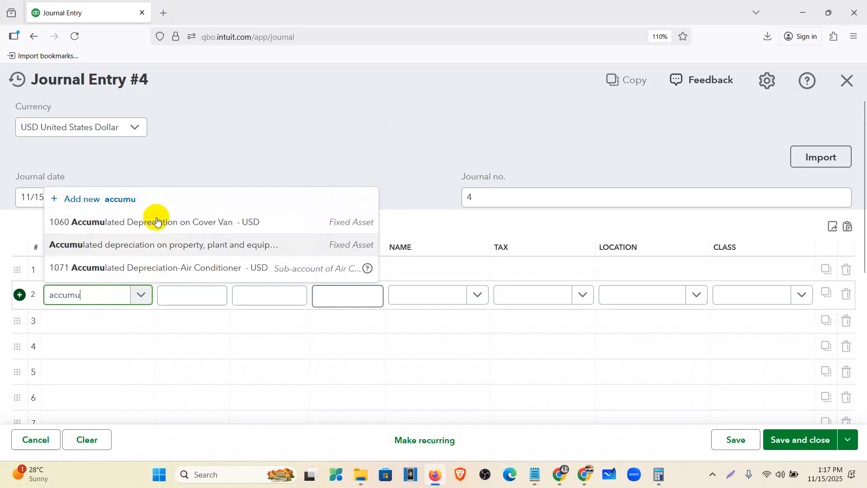
click(180, 267)
click(255, 300)
drag(254, 299, 309, 293)
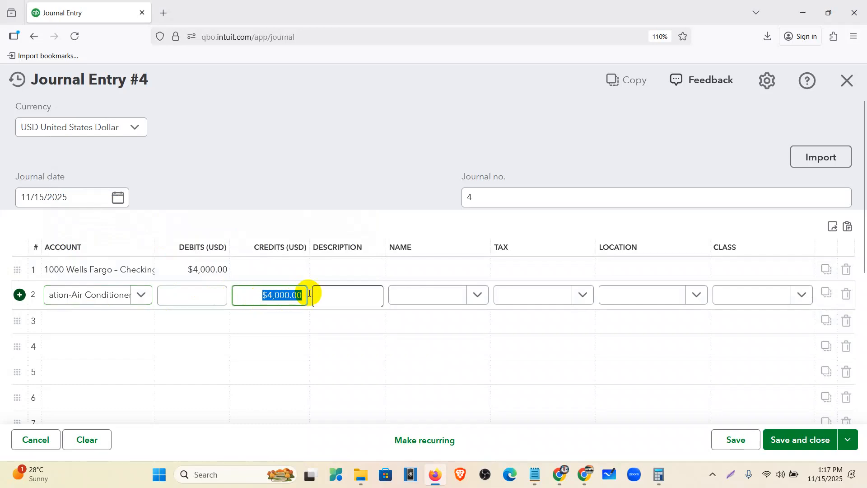
key(BackSpace)
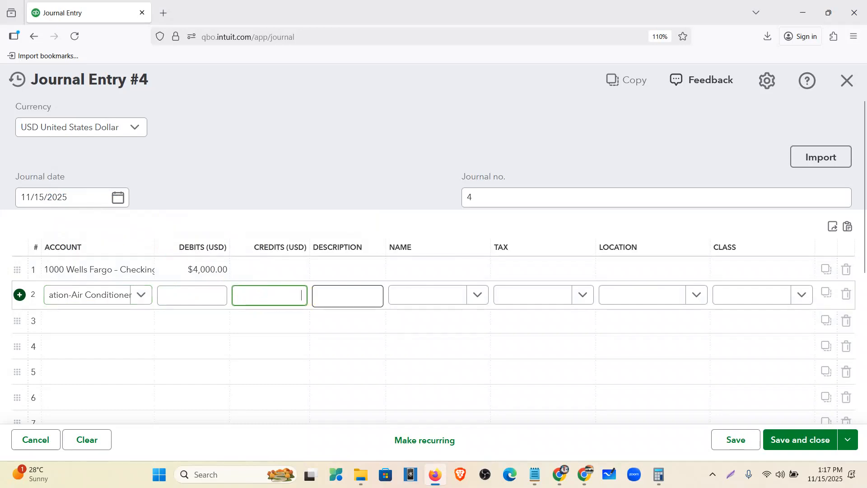
click(542, 478)
drag(521, 129, 432, 125)
key(ctrl+c)
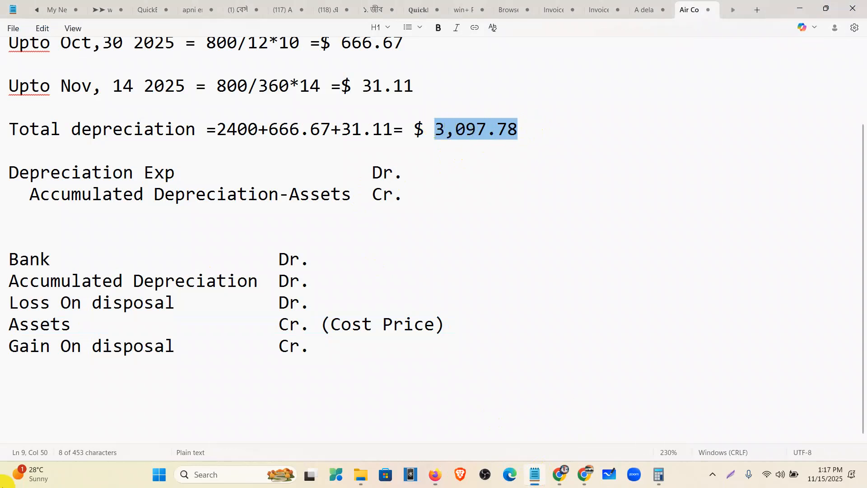
click(434, 474)
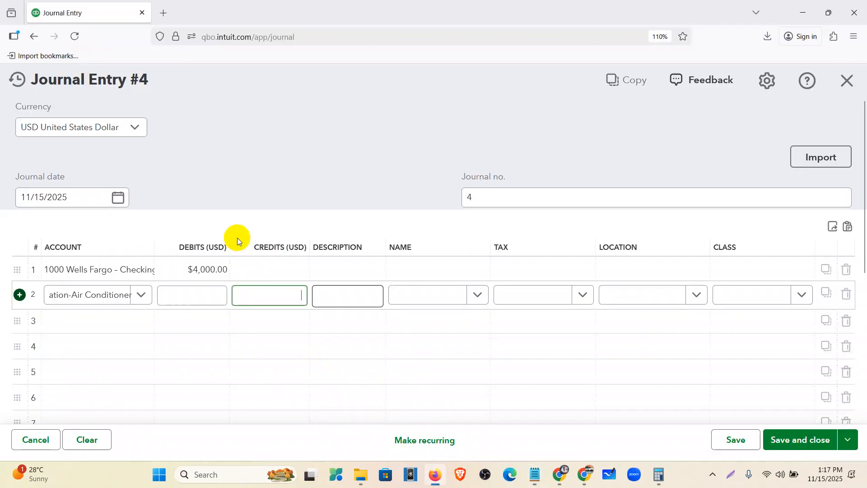
click(211, 295)
key(ctrl+v)
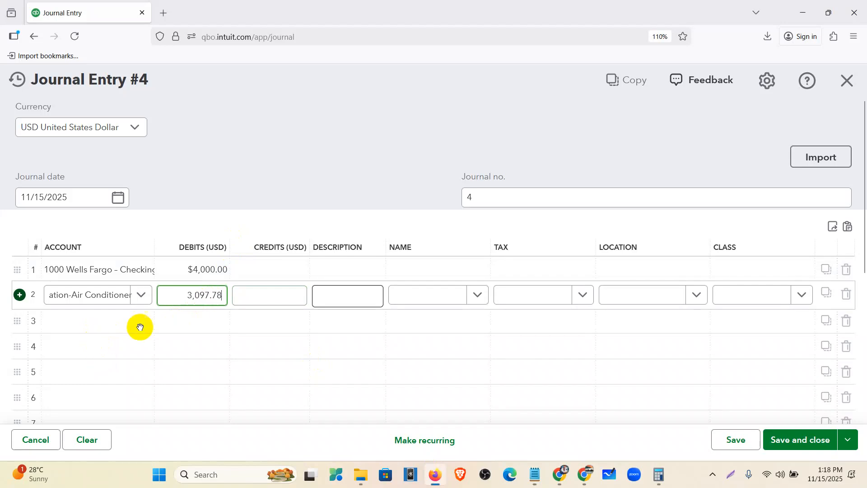
Set line 4 to credit 1070 Air Conditioner $8,000.00
click(92, 341)
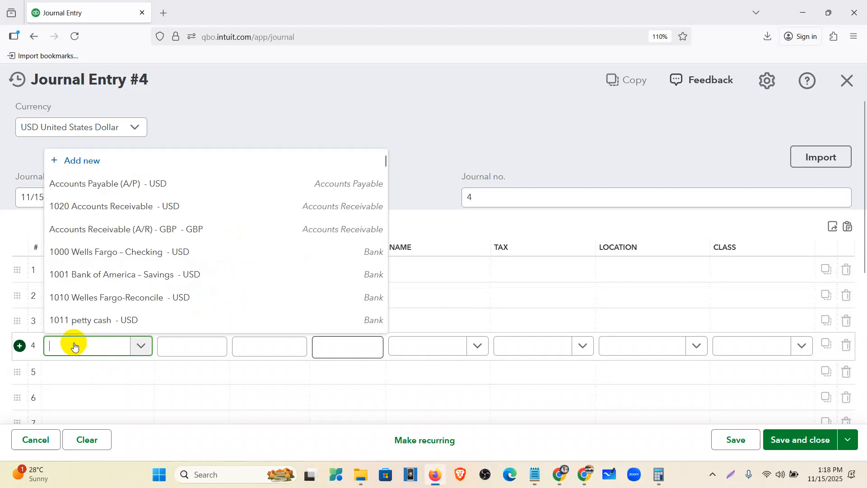
text(a)
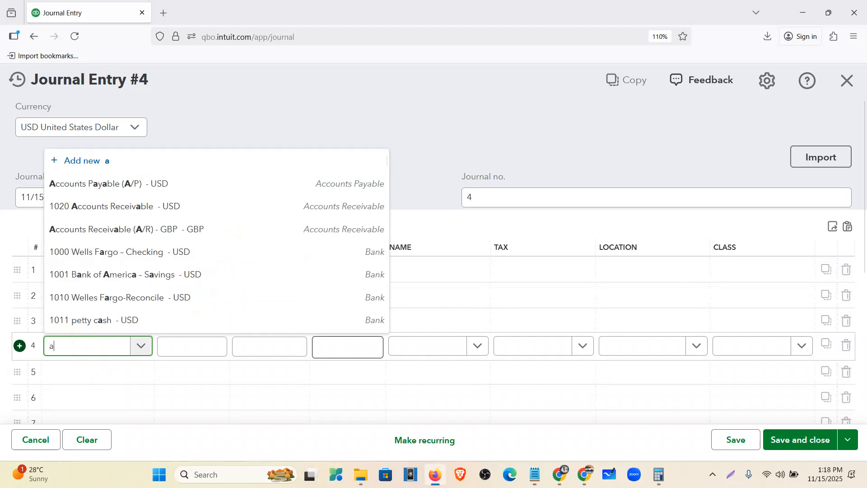
text(ir)
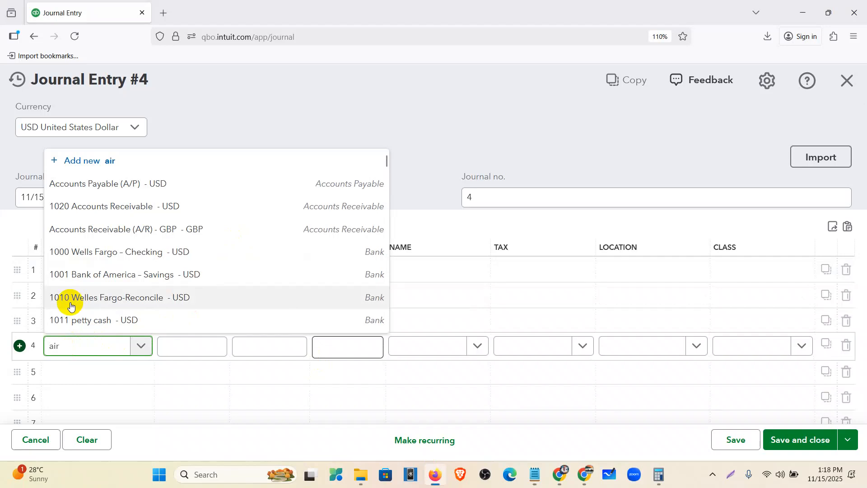
click(90, 281)
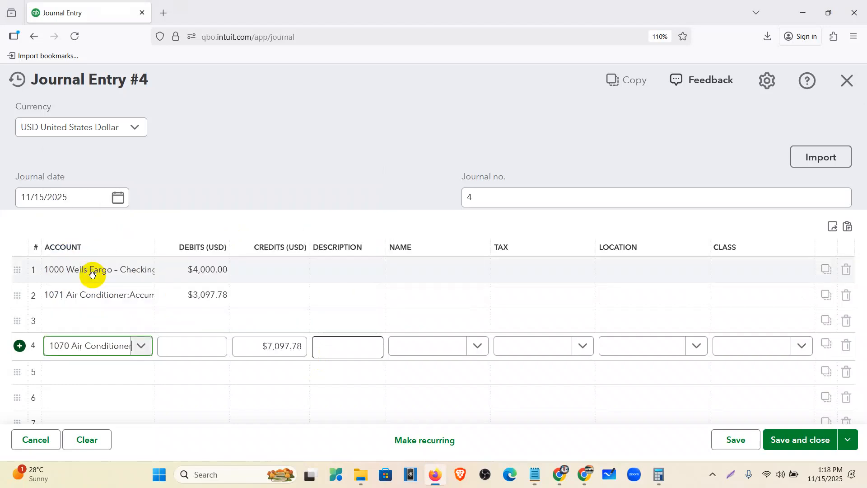
drag(251, 350, 317, 352)
key(BackSpace)
text(8000)
click(307, 175)
scroll(277, 231, down, 3)
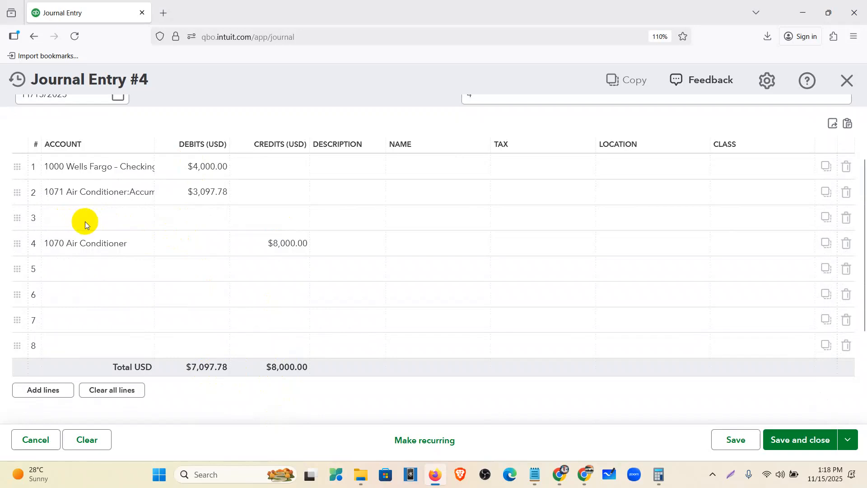
Debit line 3 $902.22 to 6070 Loss or gain on disposal of fixed assets, then save
click(131, 216)
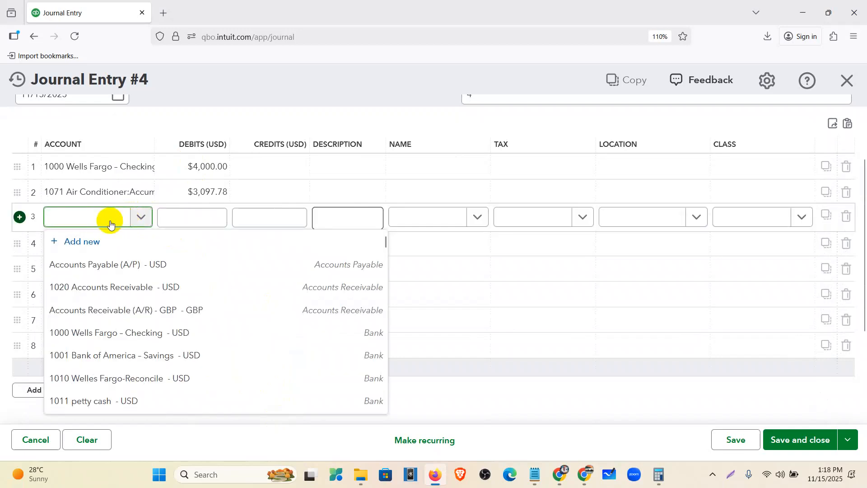
text(loss)
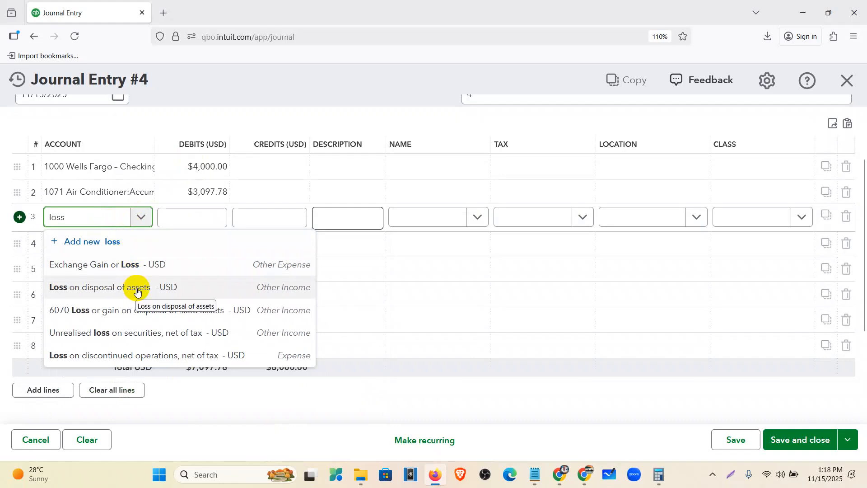
click(141, 309)
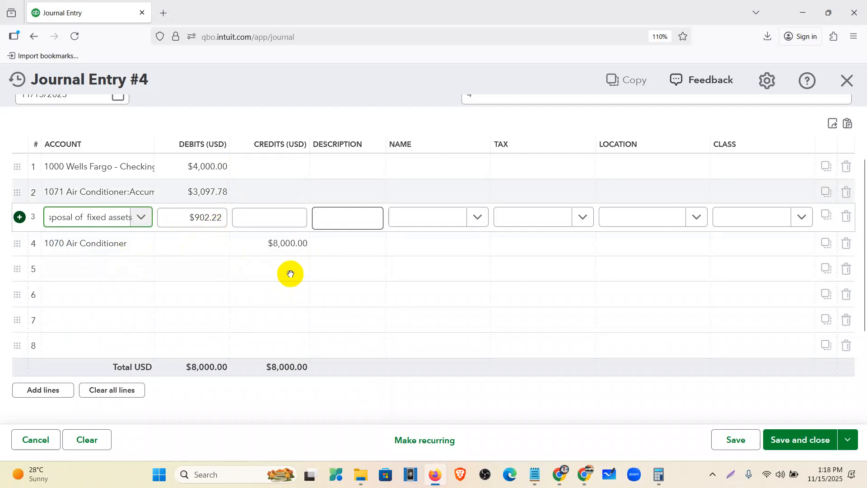
scroll(249, 115, up, 2)
click(261, 173)
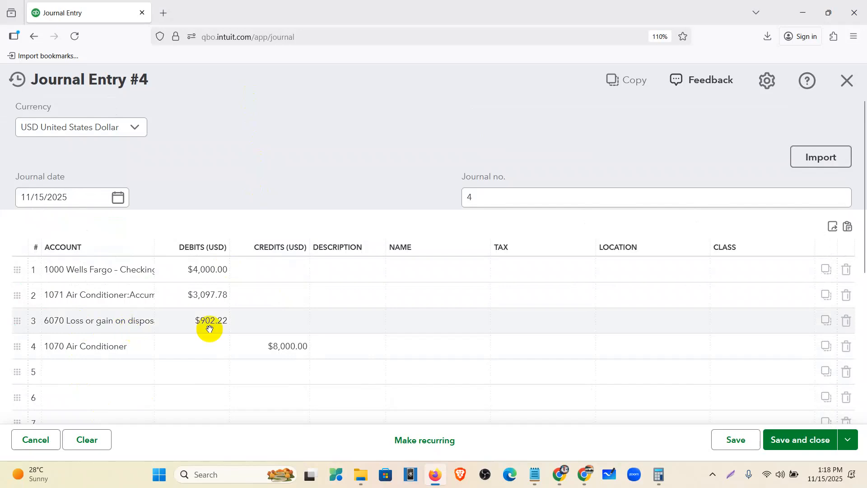
click(787, 441)
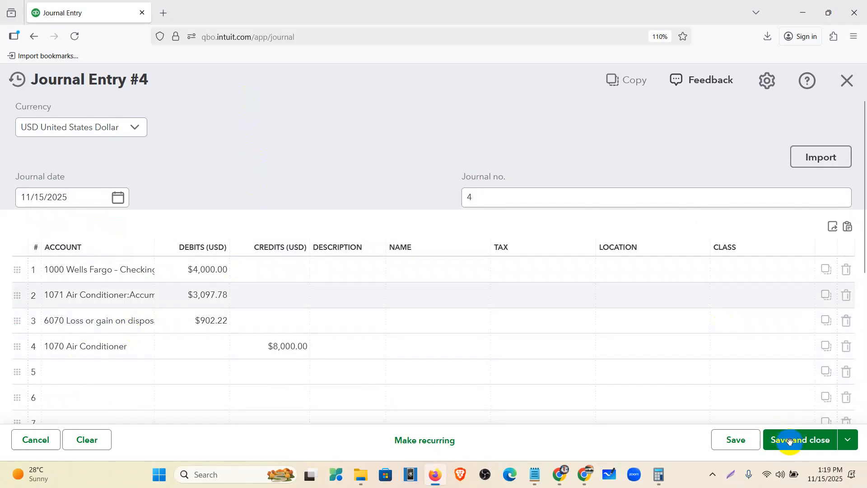
scroll(735, 373, down, 2)
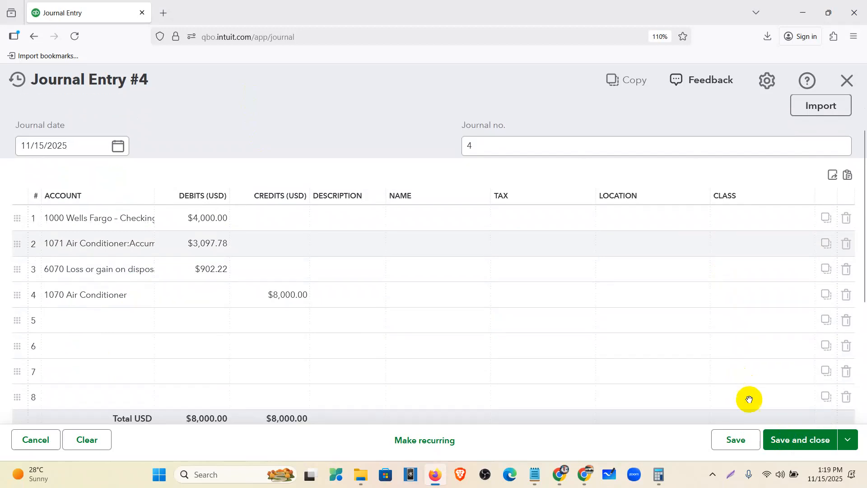
Save Journal Entry #4 and reload the Chart of accounts showing 1070 and 1071 at $0.00
click(795, 443)
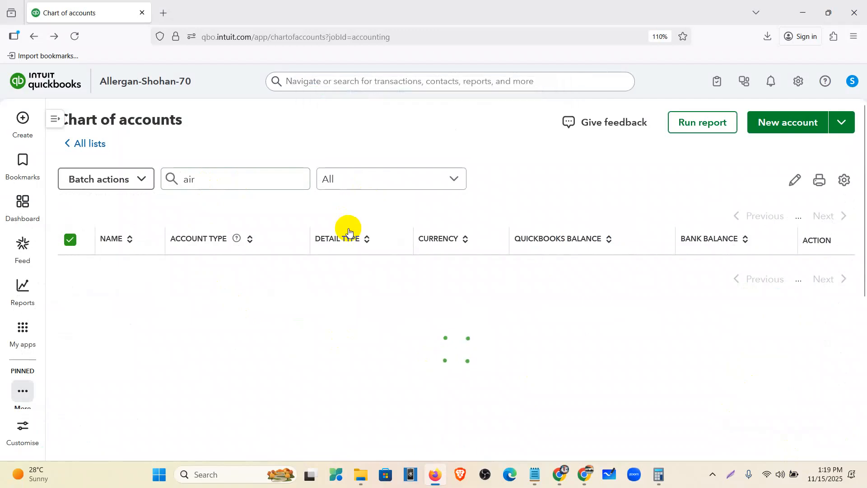
click(76, 39)
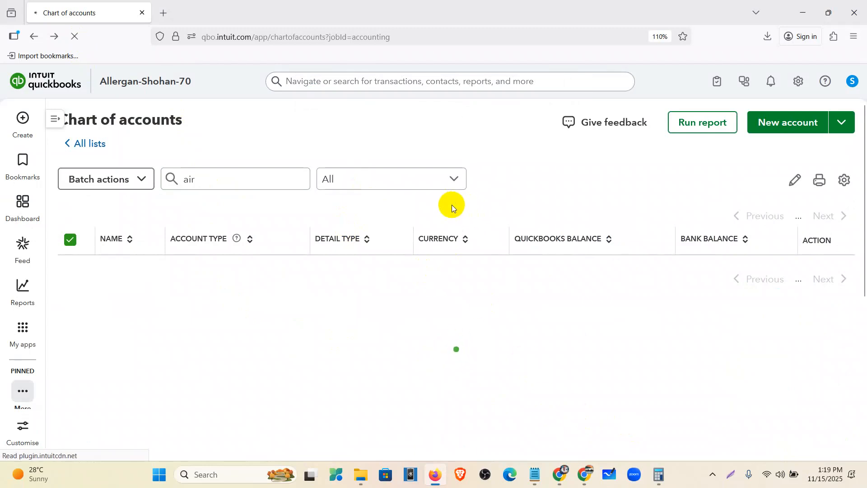
key(super+r)
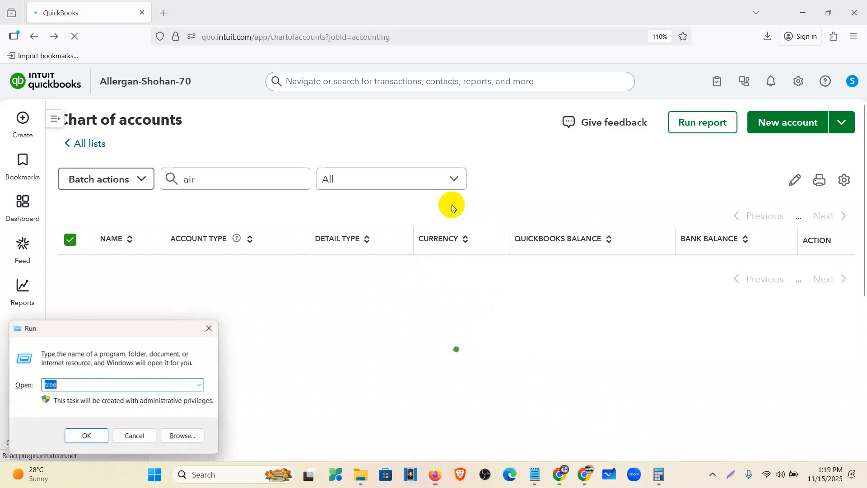
key(Escape)
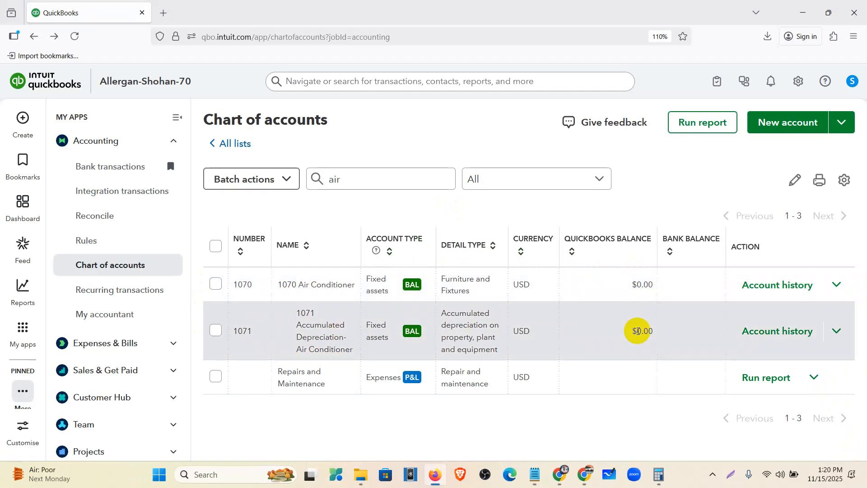
click(22, 201)
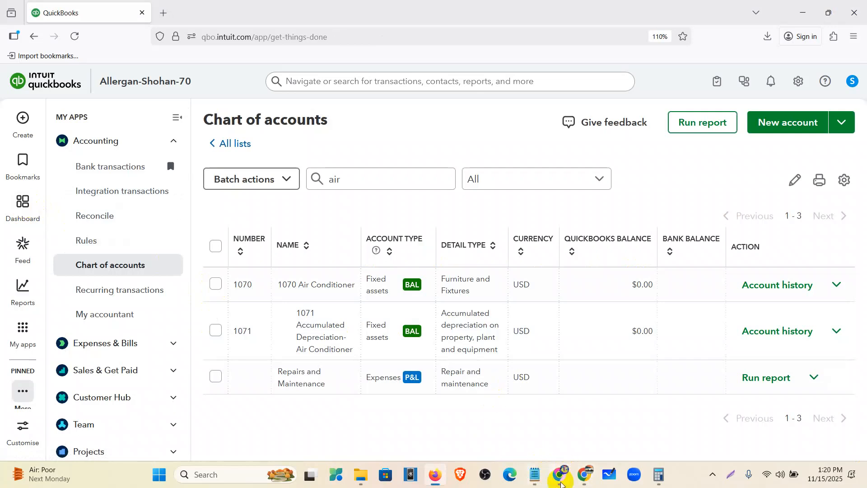
Check the Air Conditioner row's cell E8 in the depreciation sheet, then return to QuickBooks
click(560, 476)
drag(327, 437, 197, 437)
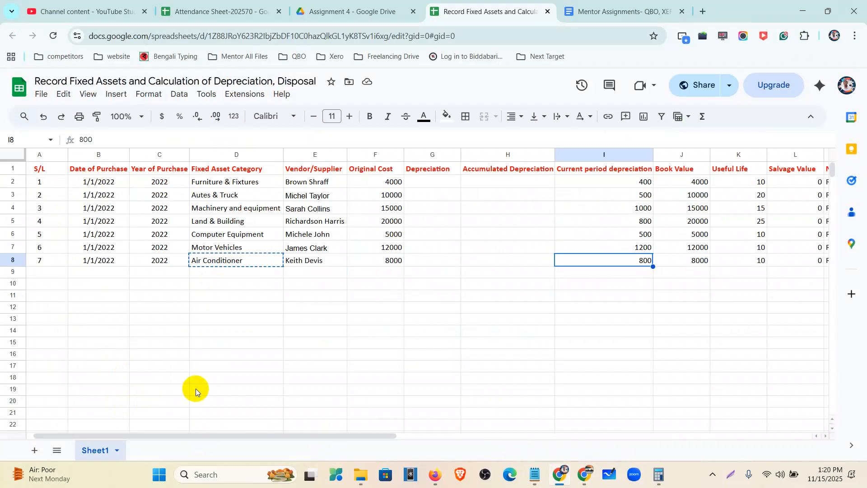
click(327, 263)
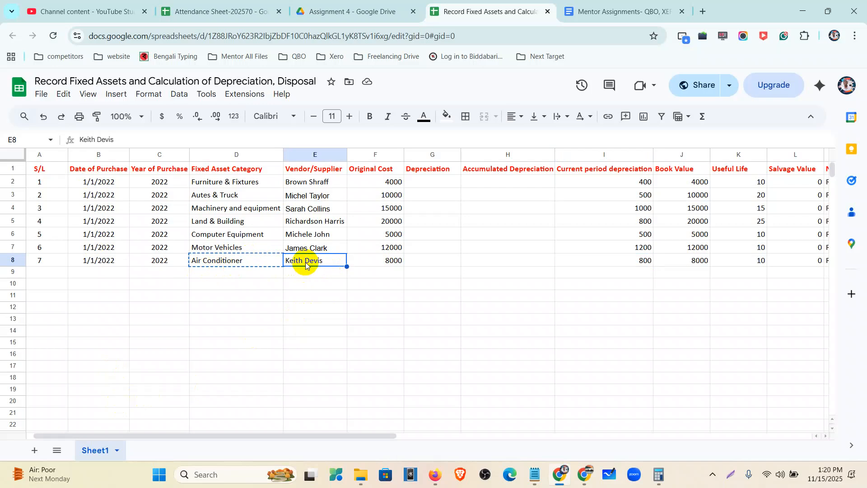
click(439, 478)
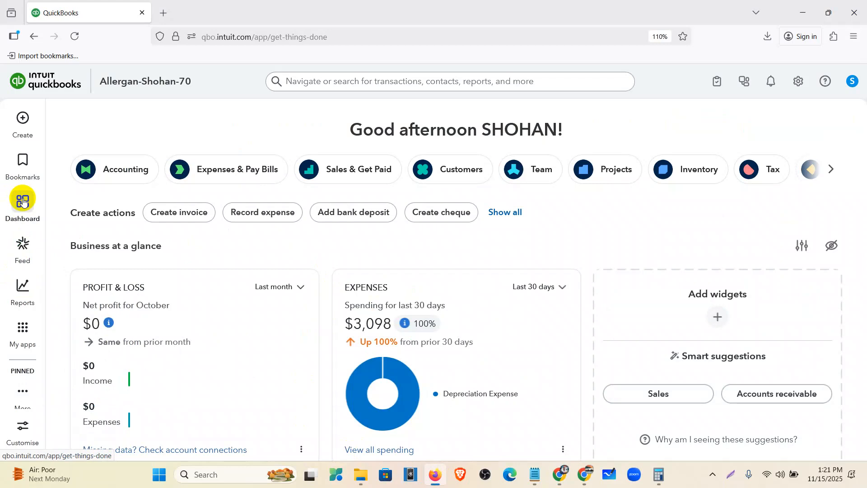
Go through My apps > Accounting to the Chart of accounts and start a New account
click(23, 202)
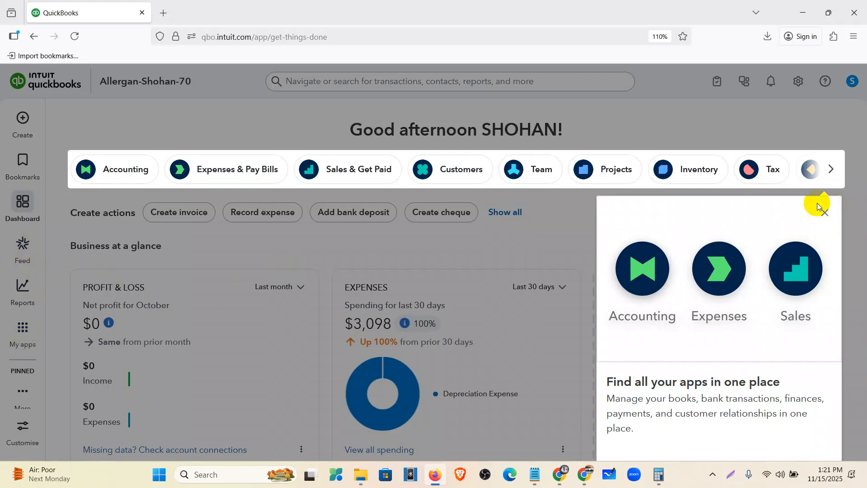
click(823, 212)
click(23, 332)
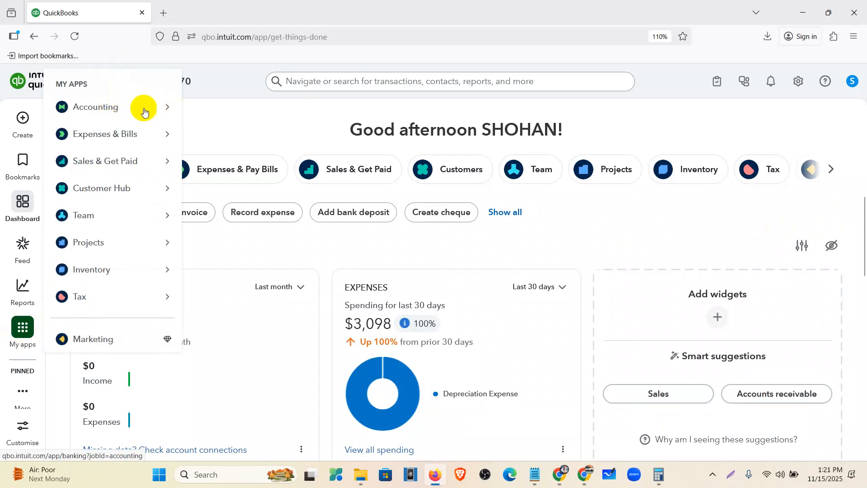
click(86, 109)
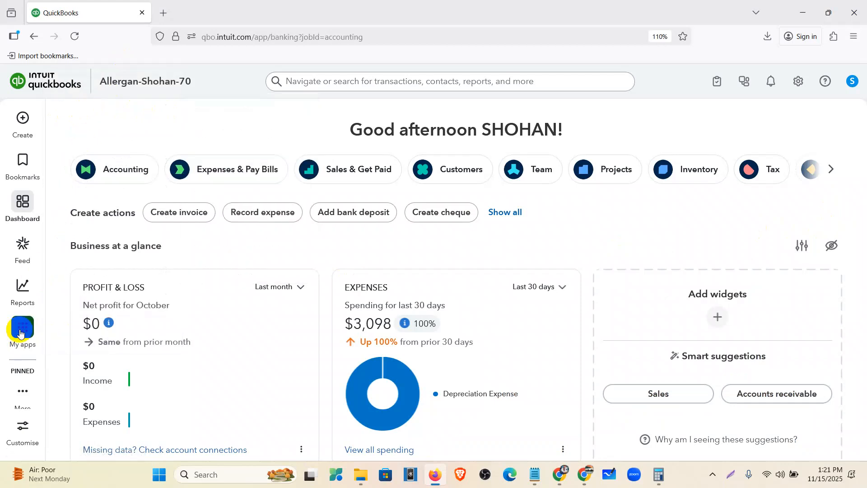
click(23, 329)
mouse_move(113, 129)
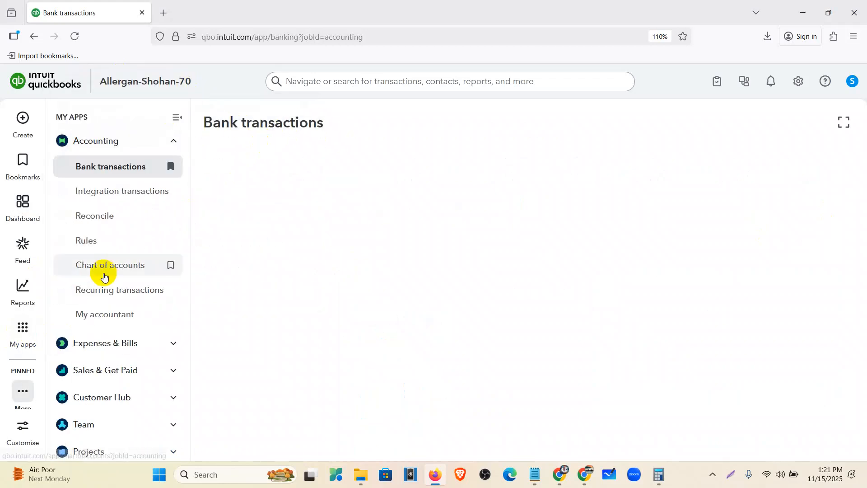
click(99, 270)
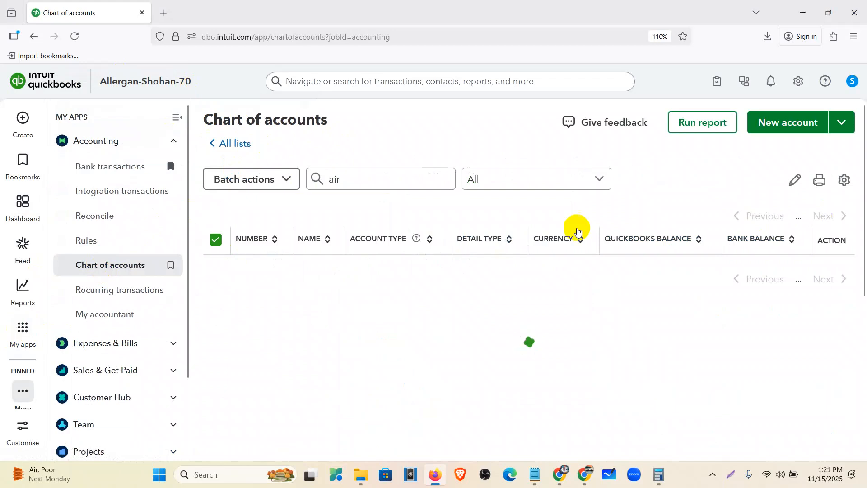
click(783, 129)
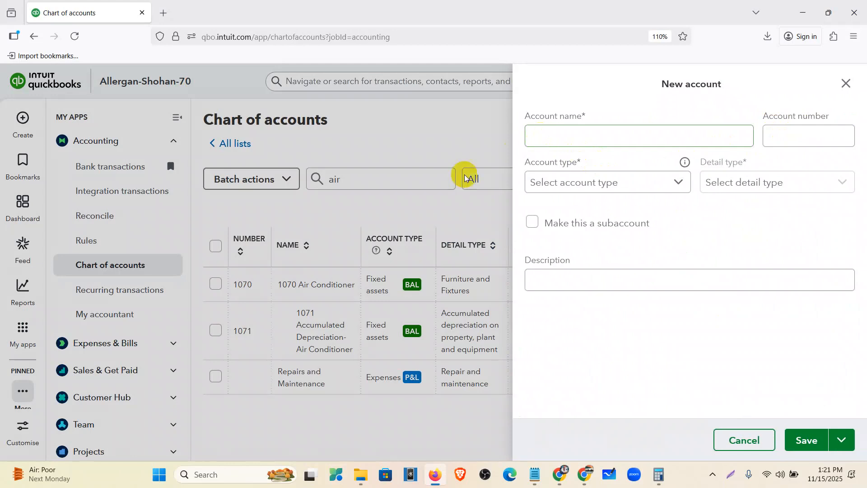
Name the new account 'Furniture' as a Fixed assets account with detail type Furniture and Fixtures
click(544, 137)
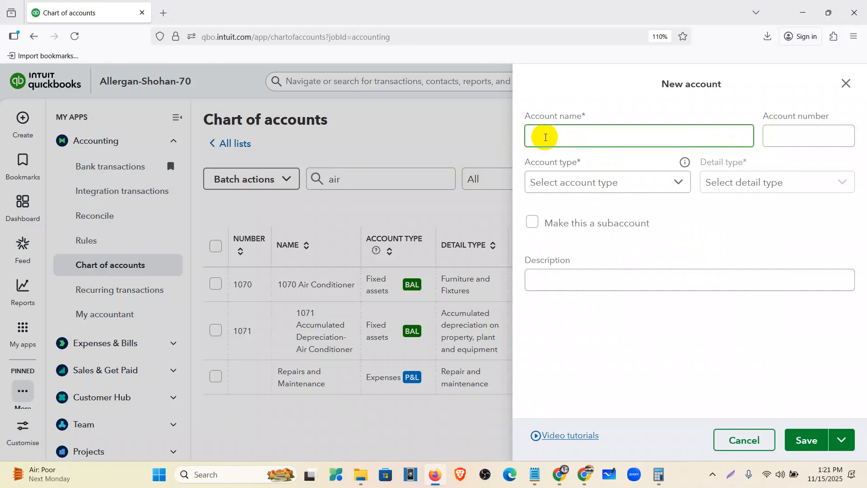
text(C)
key(BackSpace)
text(Furniture)
click(657, 180)
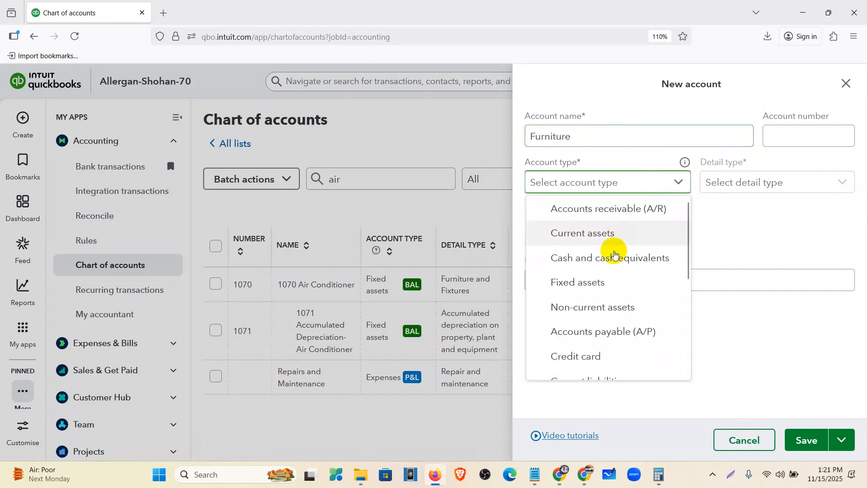
click(594, 282)
click(768, 179)
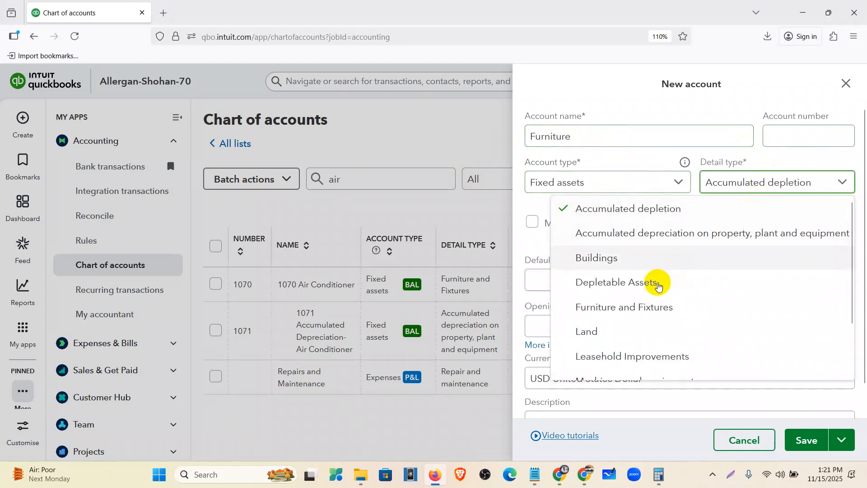
click(638, 306)
Outline the Original cost field in red on a screen capture, then close the form unsaved
scroll(585, 307, down, 1)
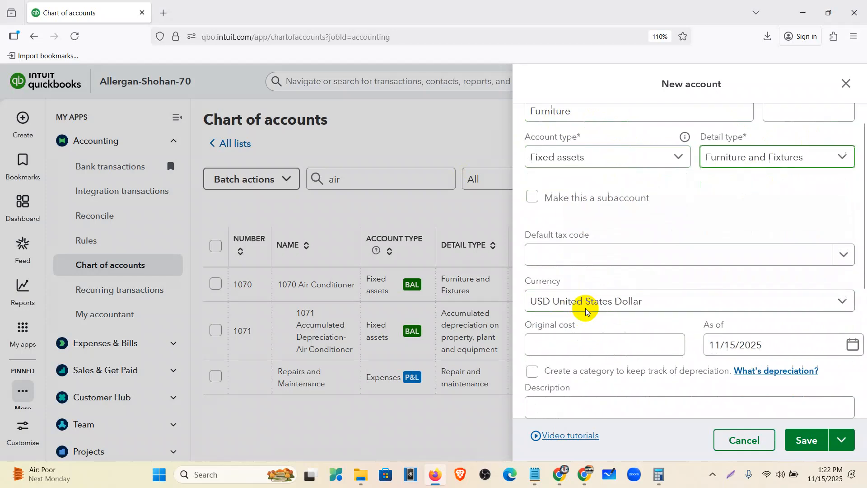
scroll(585, 308, down, 3)
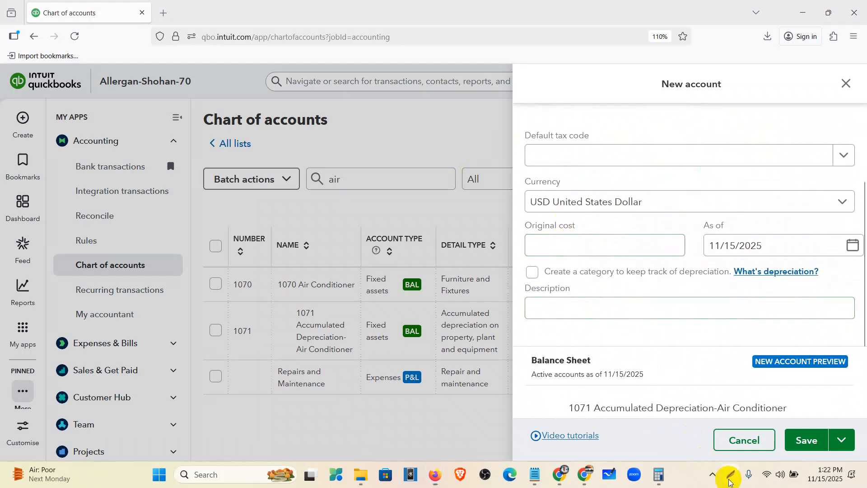
click(728, 479)
drag(0, 0, 863, 487)
click(760, 434)
mouse_move(515, 217)
mouse_down()
mouse_move(669, 270)
mouse_move(697, 267)
mouse_up()
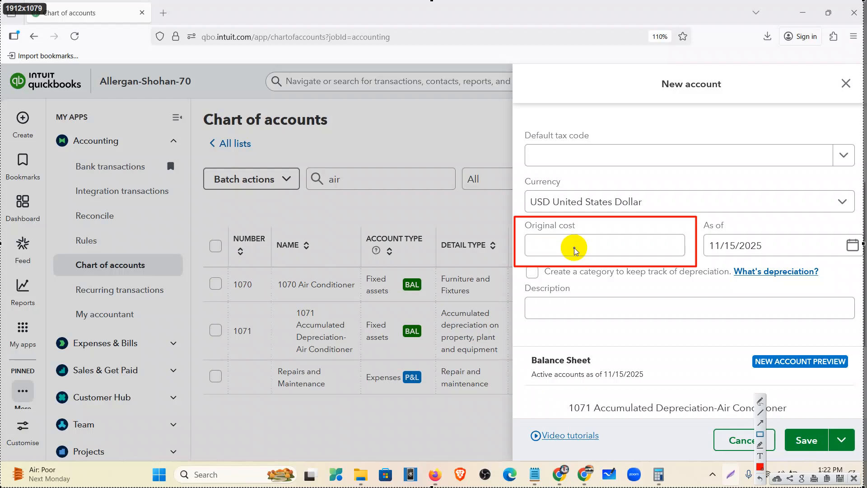
drag(523, 233, 602, 256)
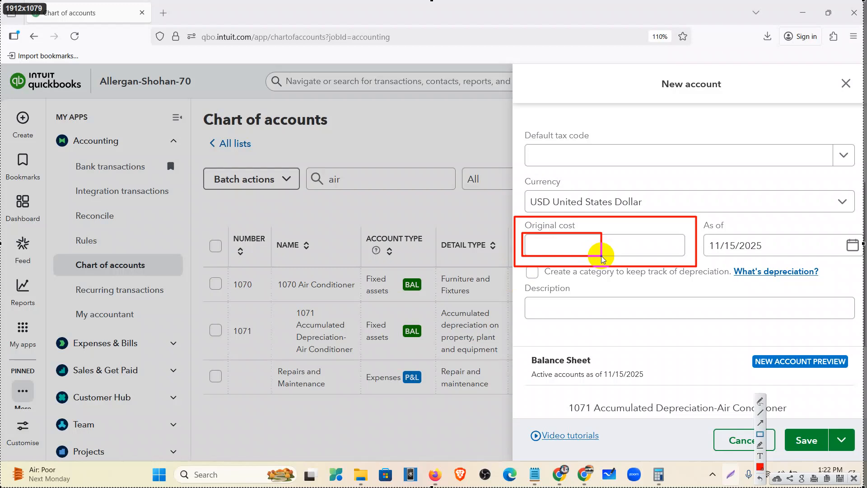
click(858, 484)
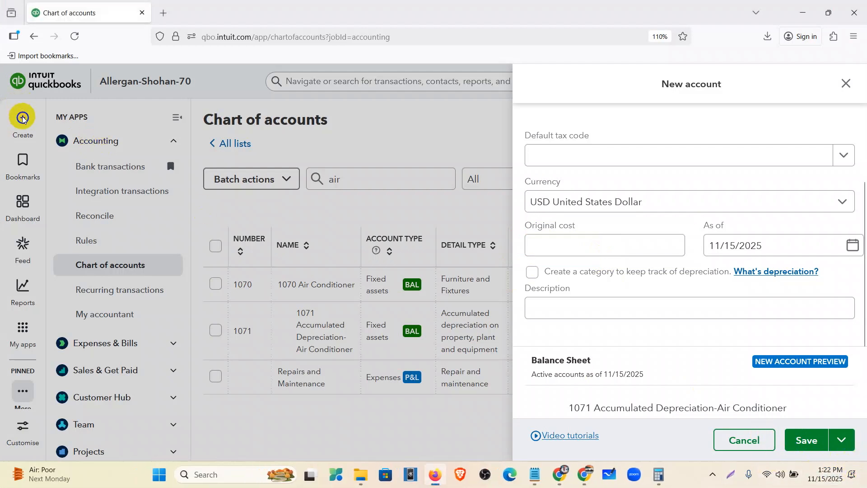
click(843, 84)
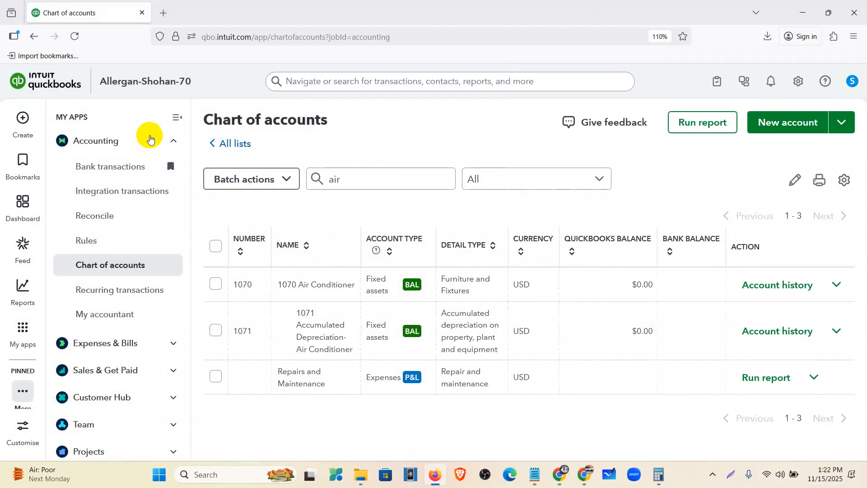
Start a new journal entry from the Create menu
click(22, 118)
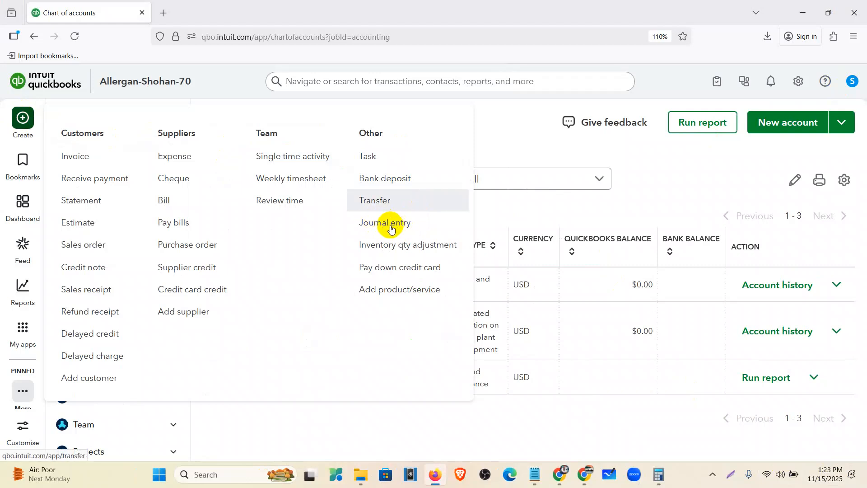
click(392, 224)
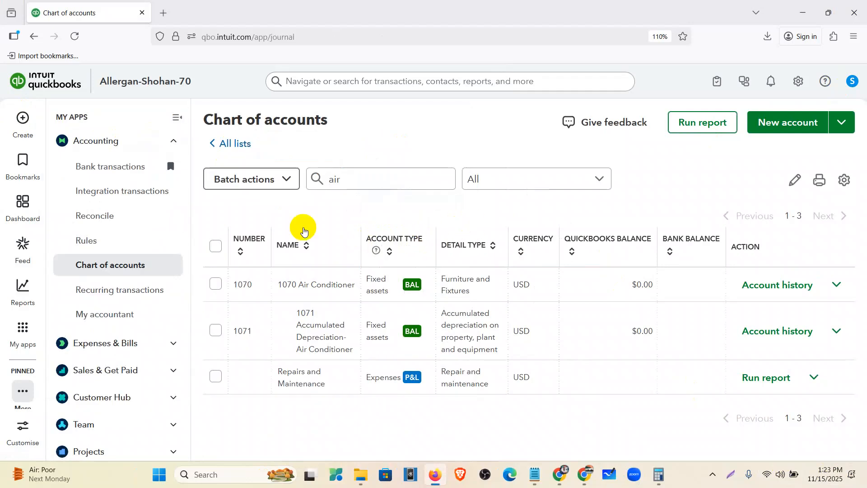
mouse_move(22, 121)
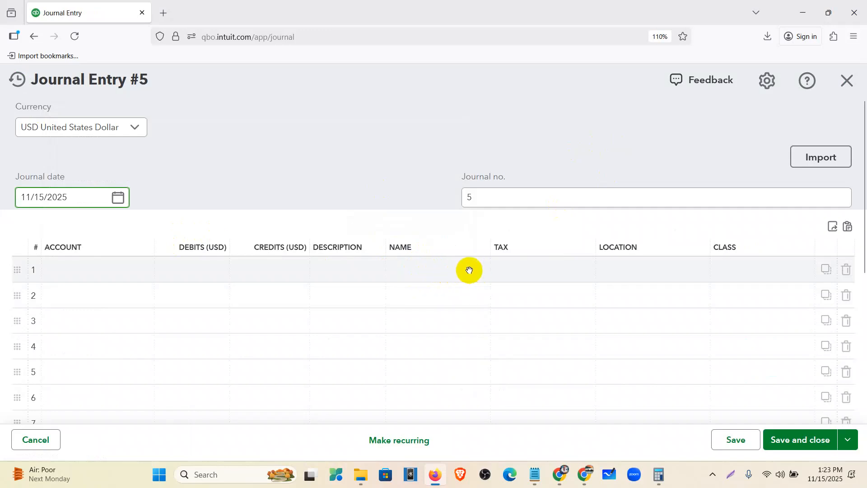
Check the fixed-assets spreadsheet, then open the Name list on journal line 1
click(560, 474)
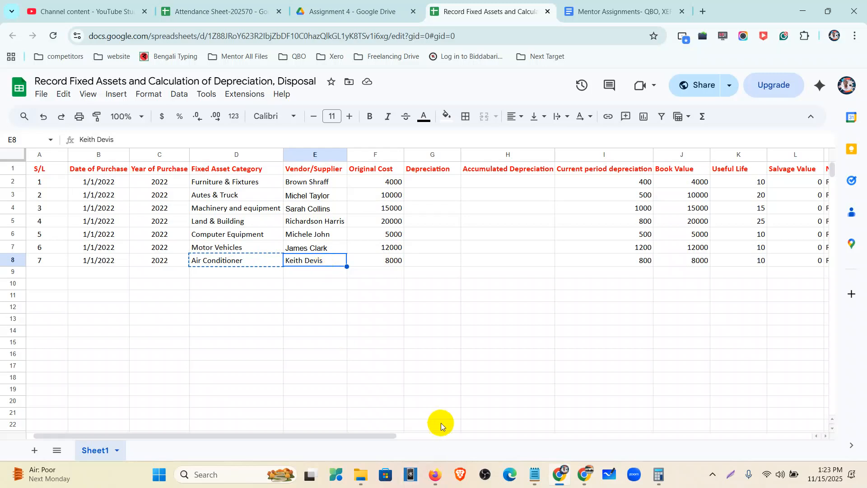
click(437, 474)
click(429, 271)
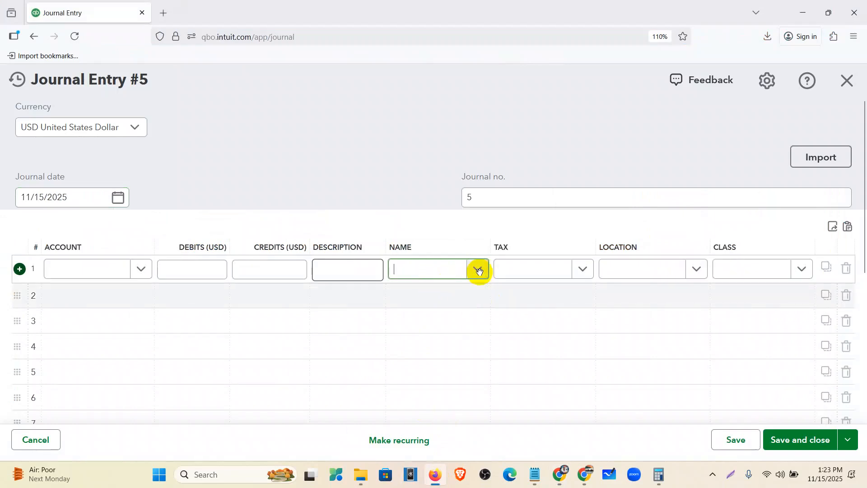
click(479, 271)
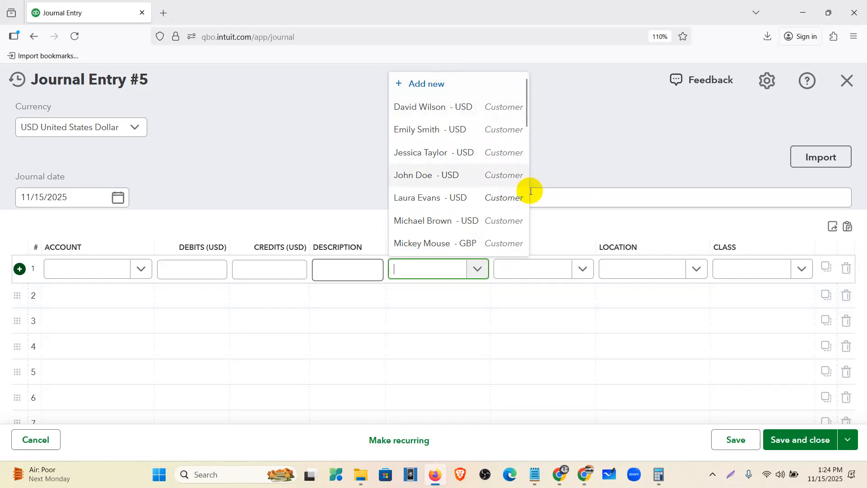
Review the air conditioner depreciation lines in Notepad, minimize it, and switch to Mentor Assignments
click(559, 484)
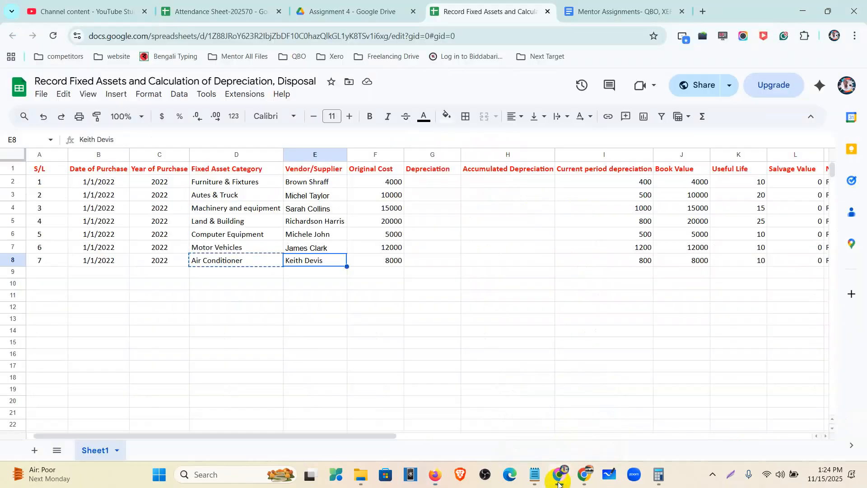
click(534, 479)
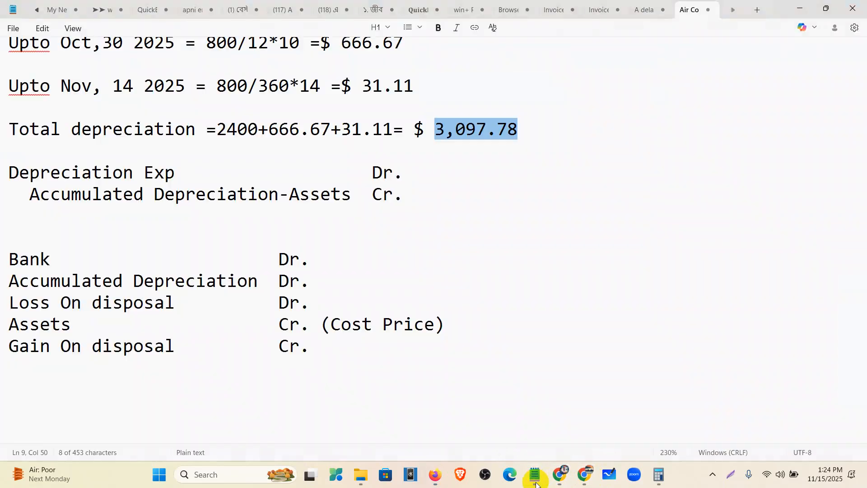
scroll(310, 203, up, 3)
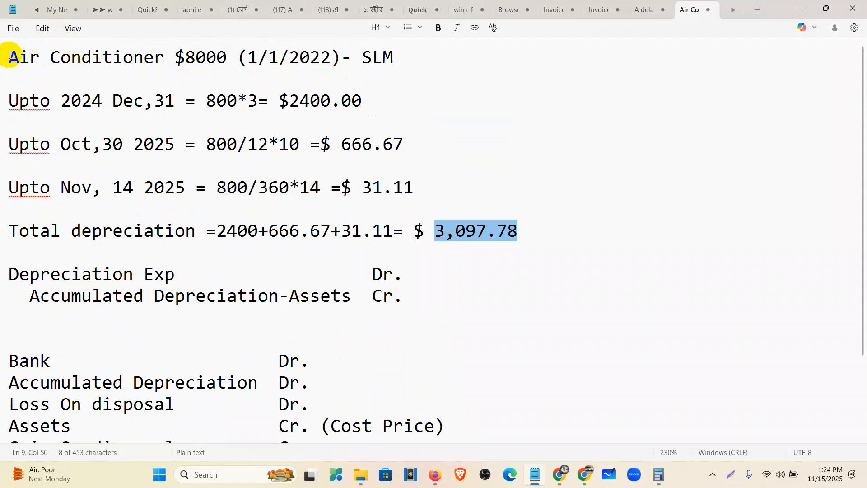
drag(10, 56, 496, 251)
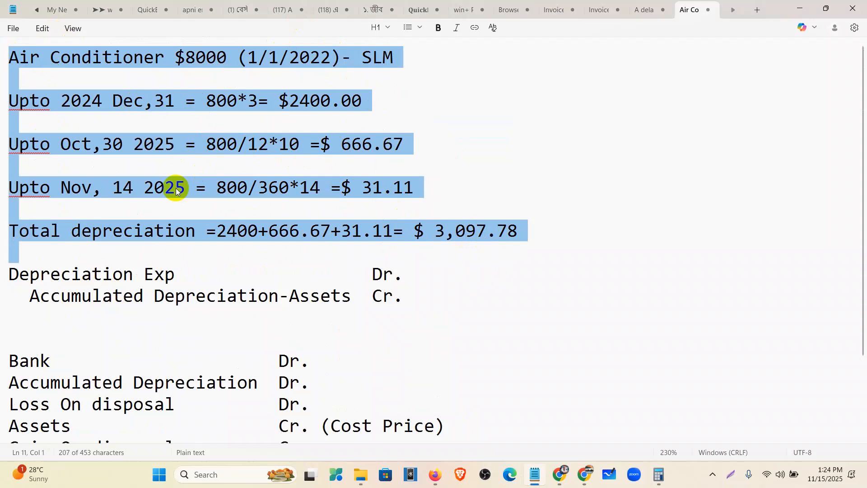
scroll(175, 187, down, 3)
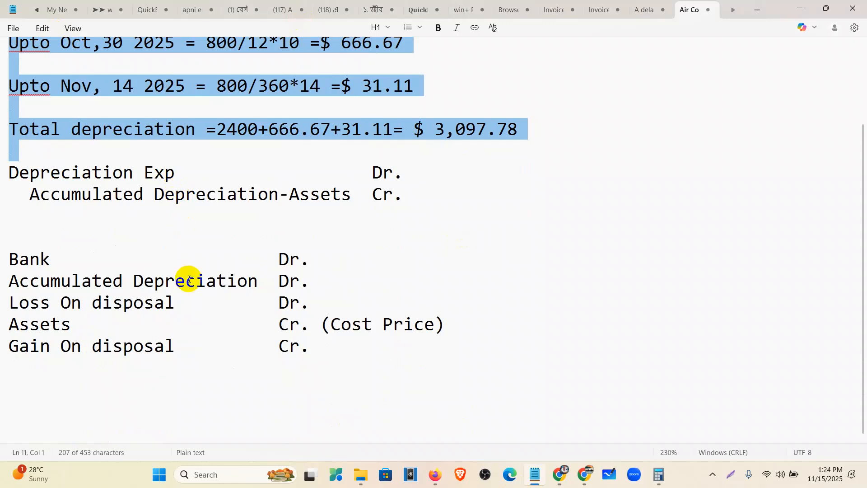
scroll(188, 280, up, 3)
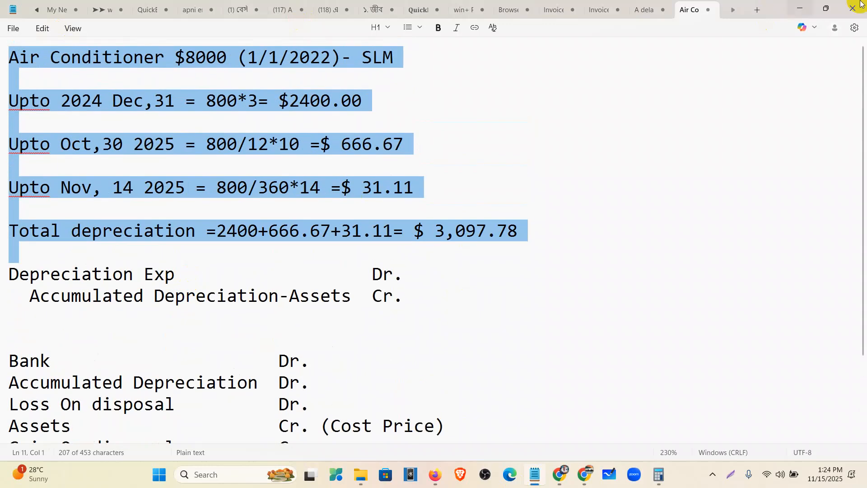
click(800, 9)
click(600, 10)
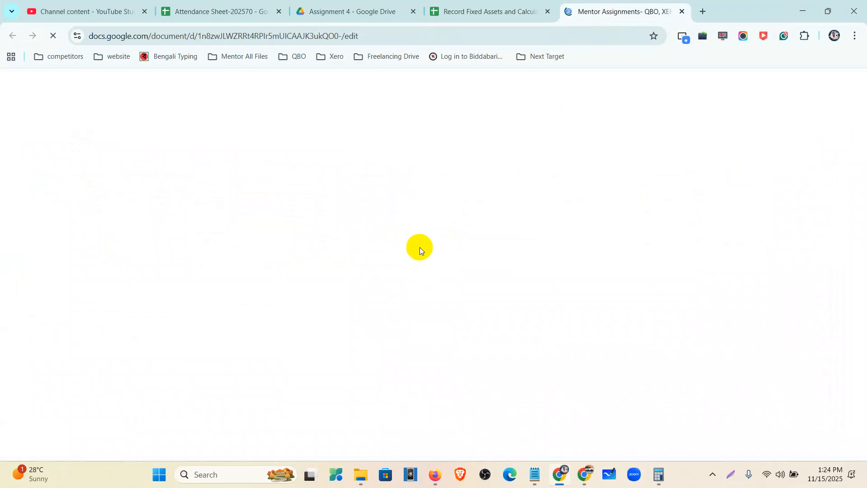
Scroll through the QuickBooks Online Assignment-04 list in the Mentor Assignments document
scroll(396, 298, down, 4)
scroll(397, 300, down, 15)
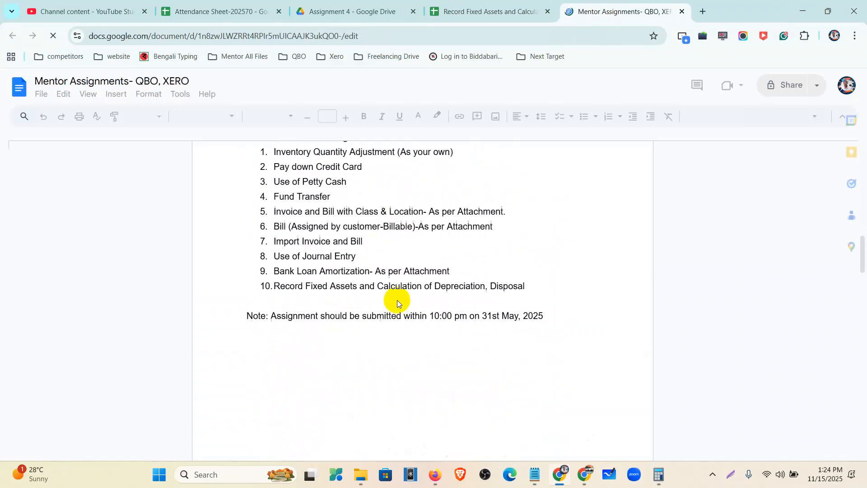
scroll(397, 299, up, 1)
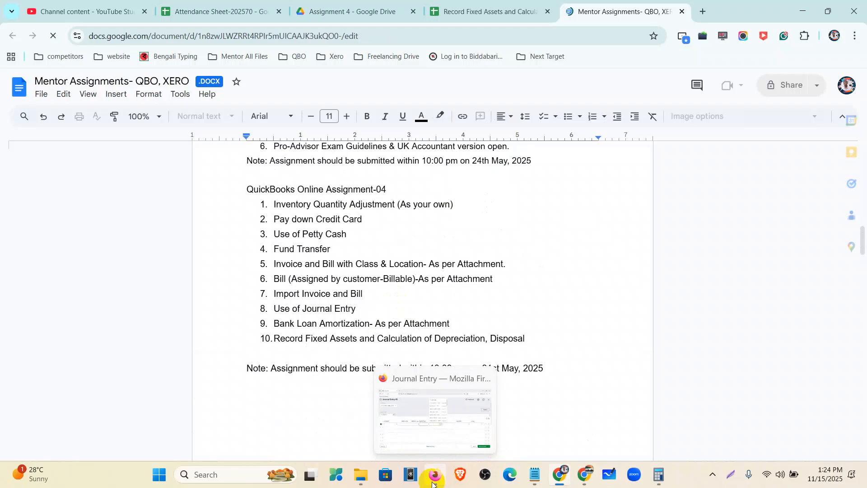
Discard the blank Journal Entry #5 and go to the QuickBooks dashboard
click(440, 483)
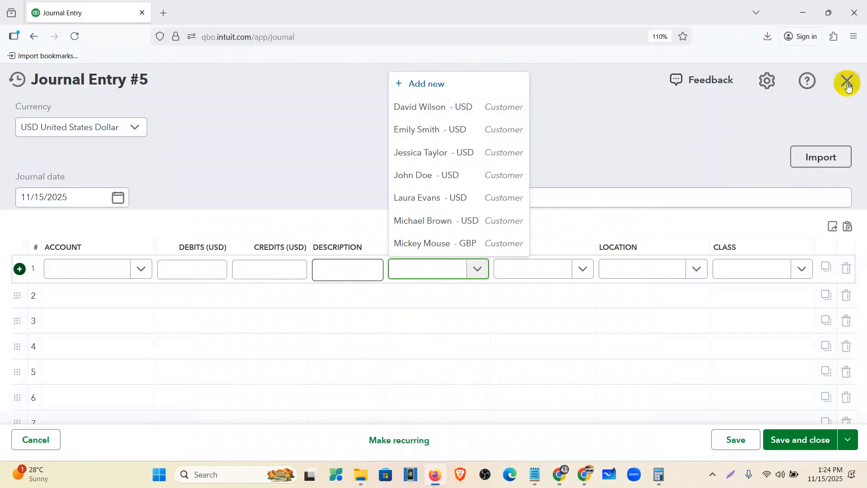
click(848, 85)
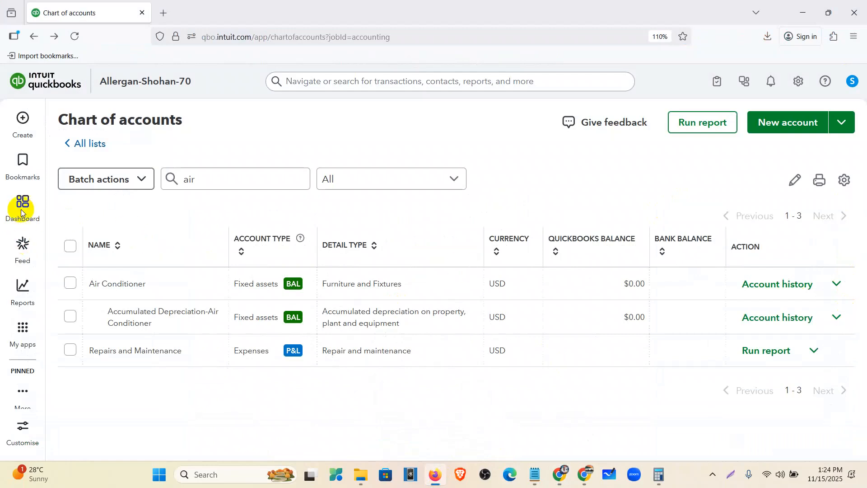
click(22, 206)
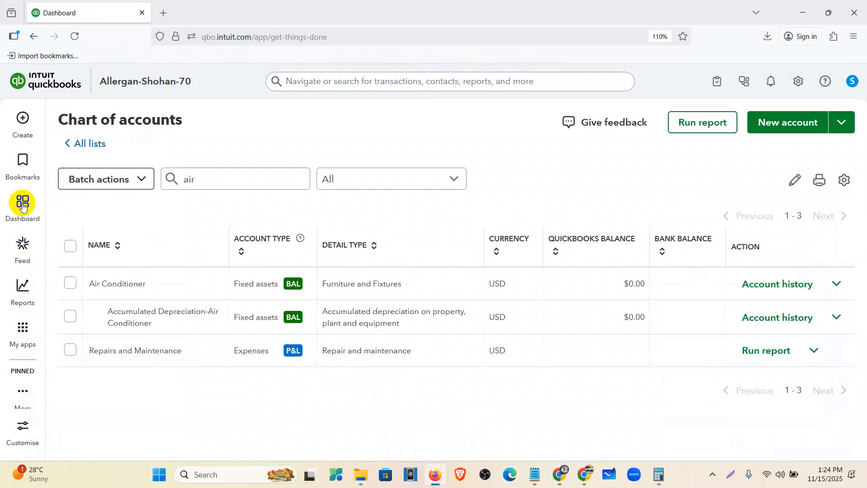